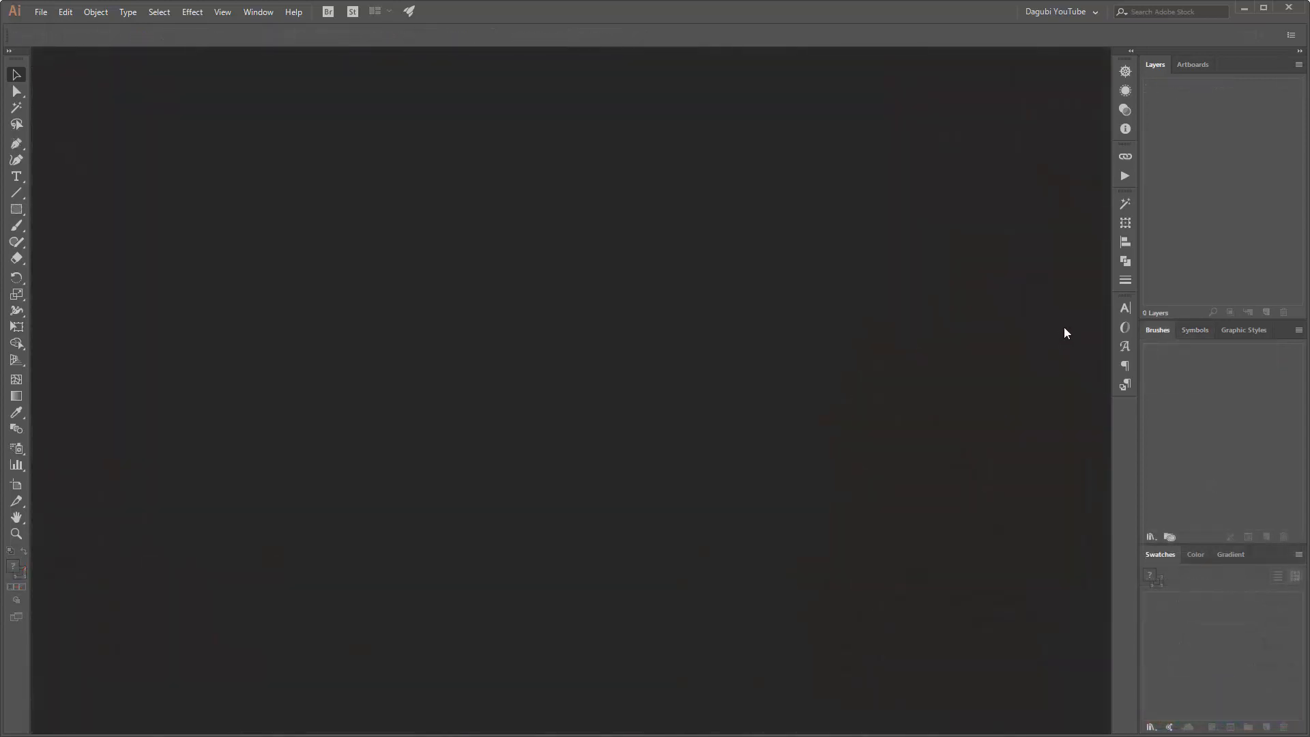
Step: Create a new document from the A4 print preset in landscape, with 340 mm width, 210 mm height and RGB Color mode
left_click(37, 12)
left_click(71, 28)
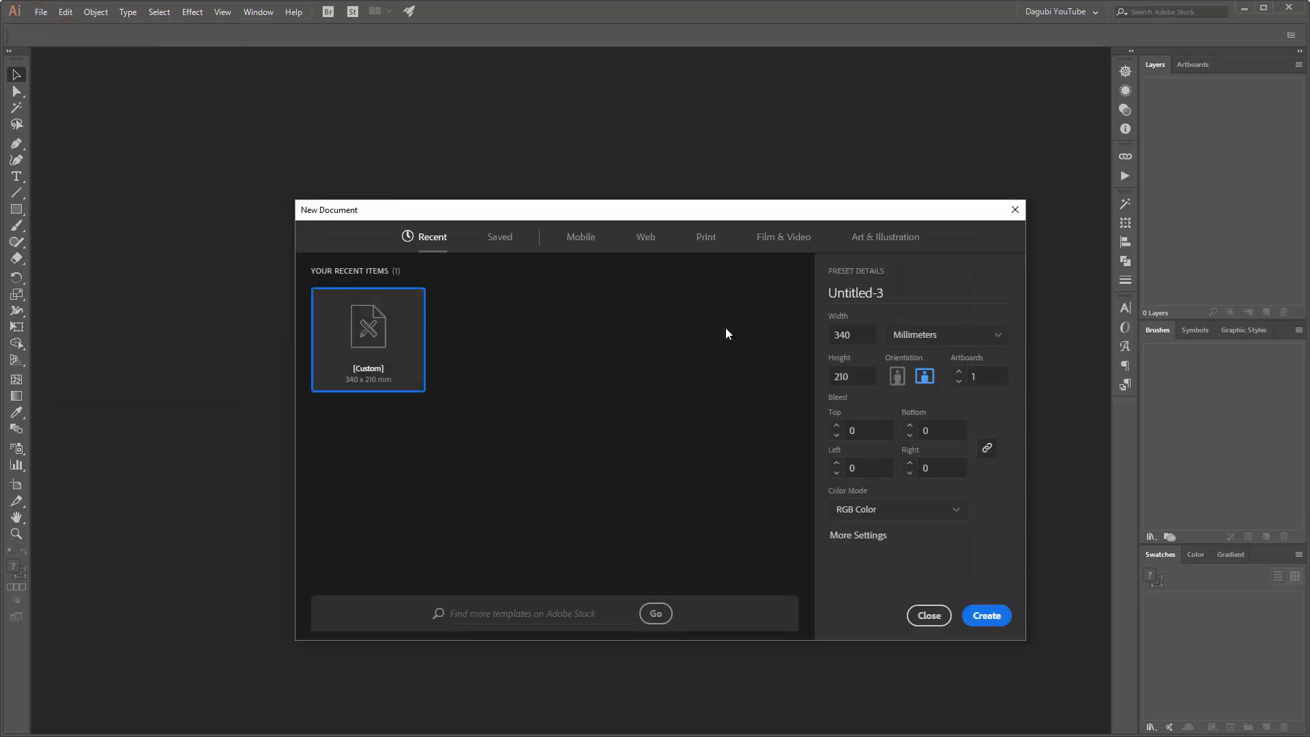
left_click(708, 240)
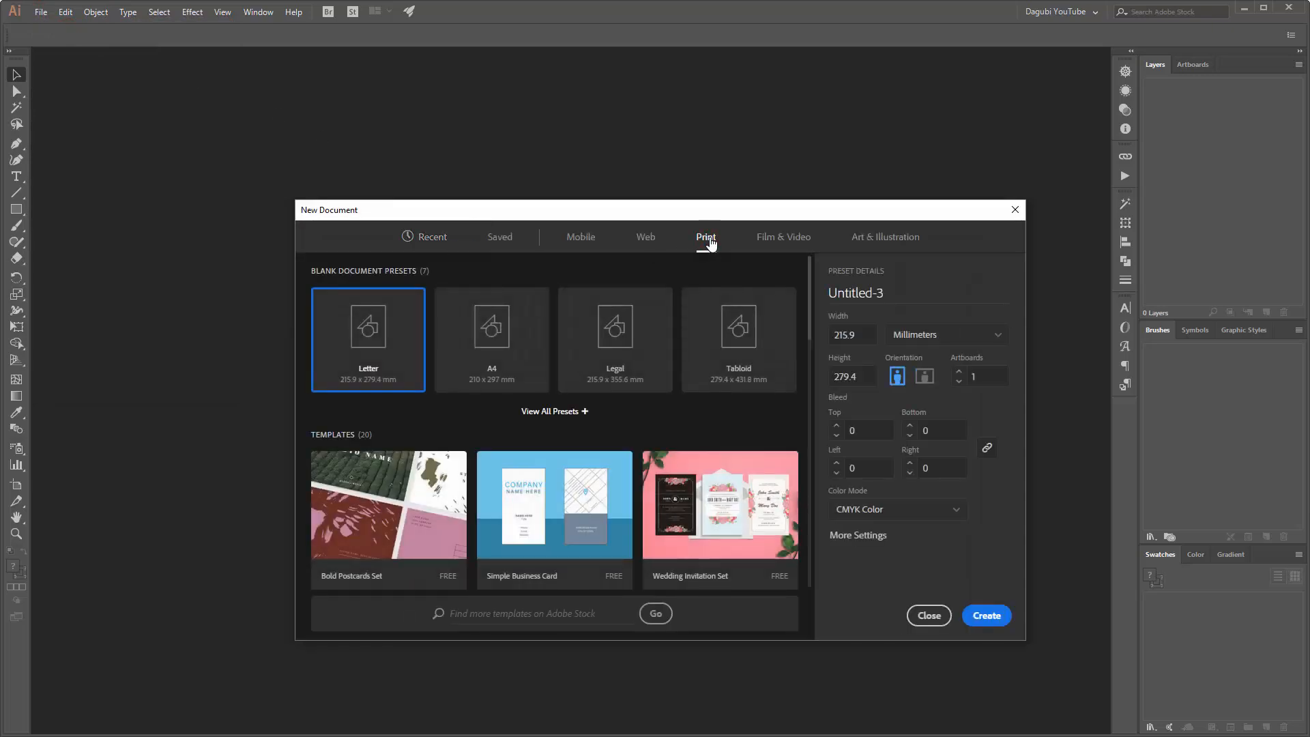
left_click(491, 335)
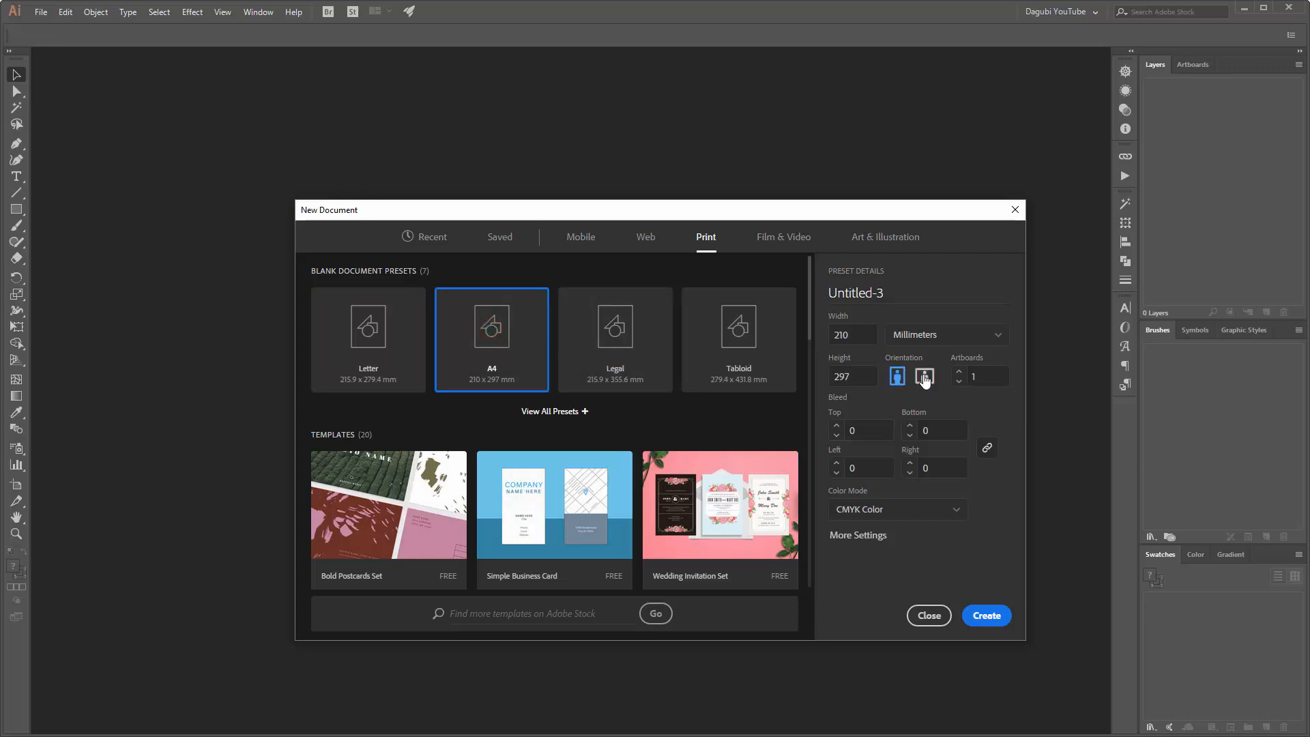
left_click(924, 376)
left_click(864, 334)
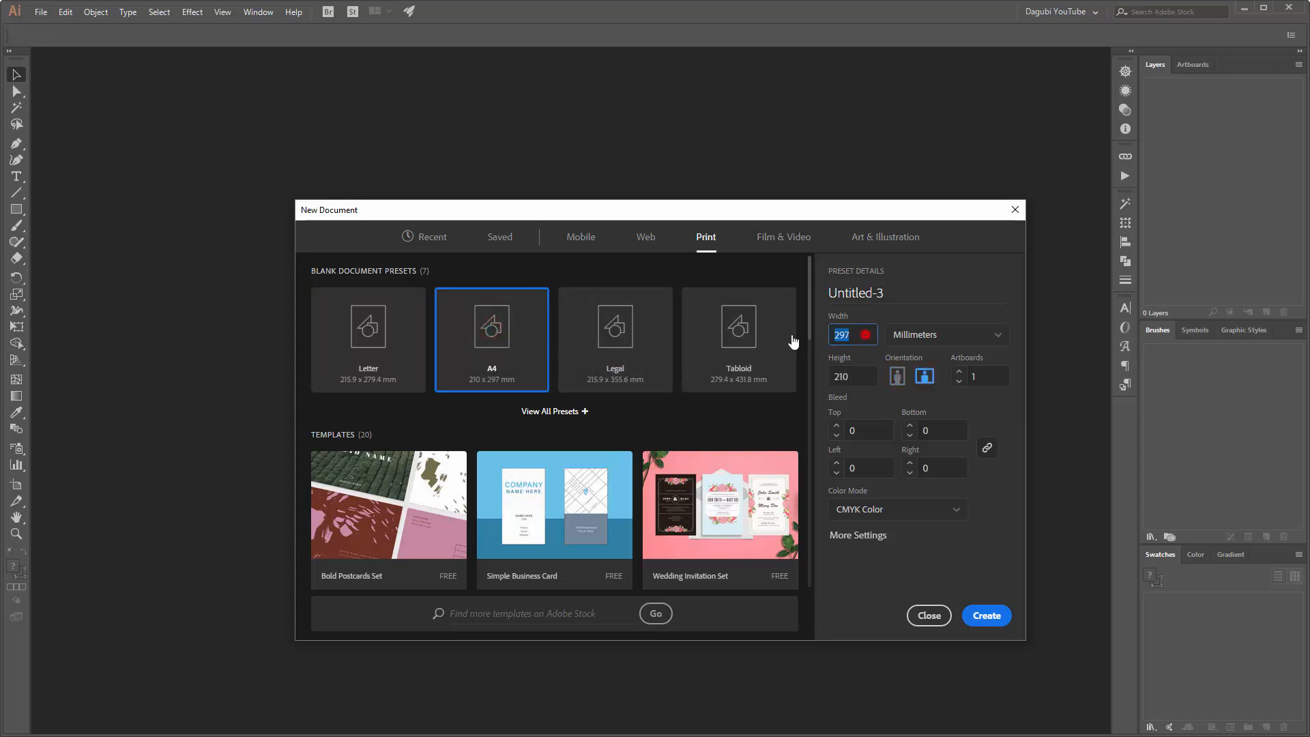
type("340")
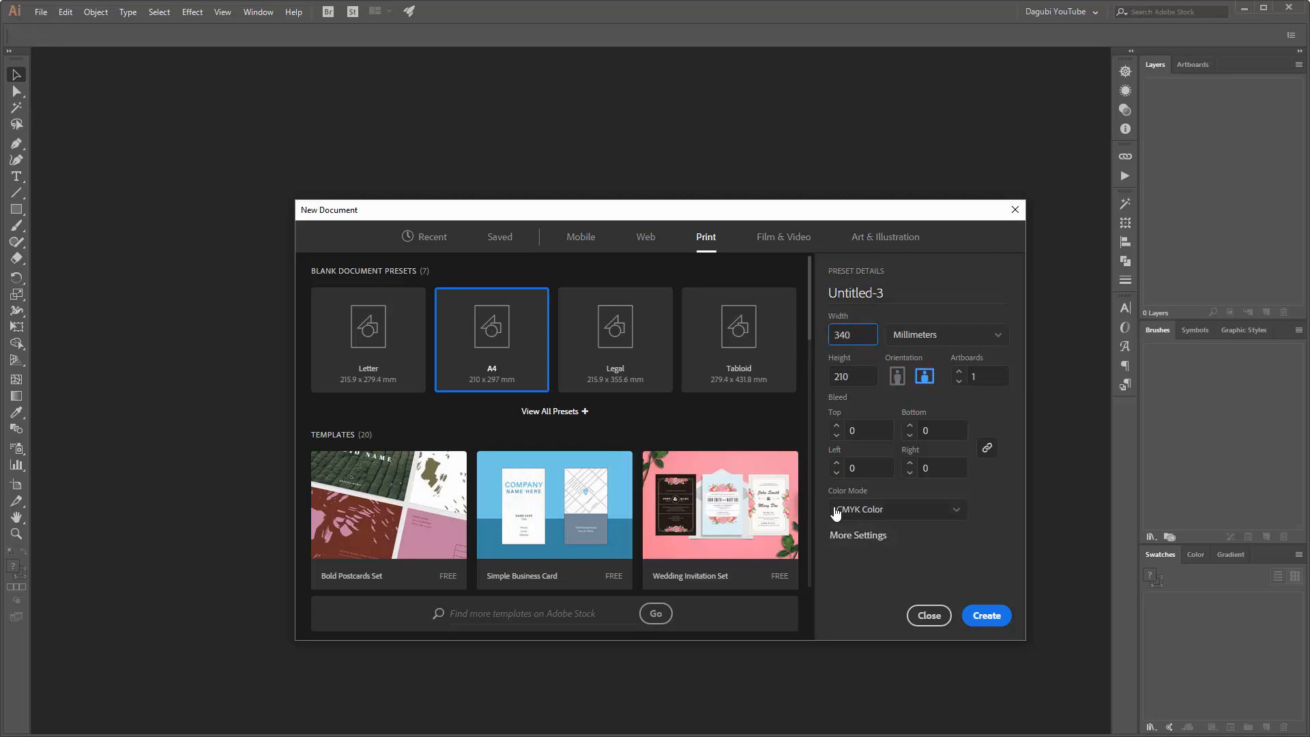
left_click(864, 510)
left_click(857, 533)
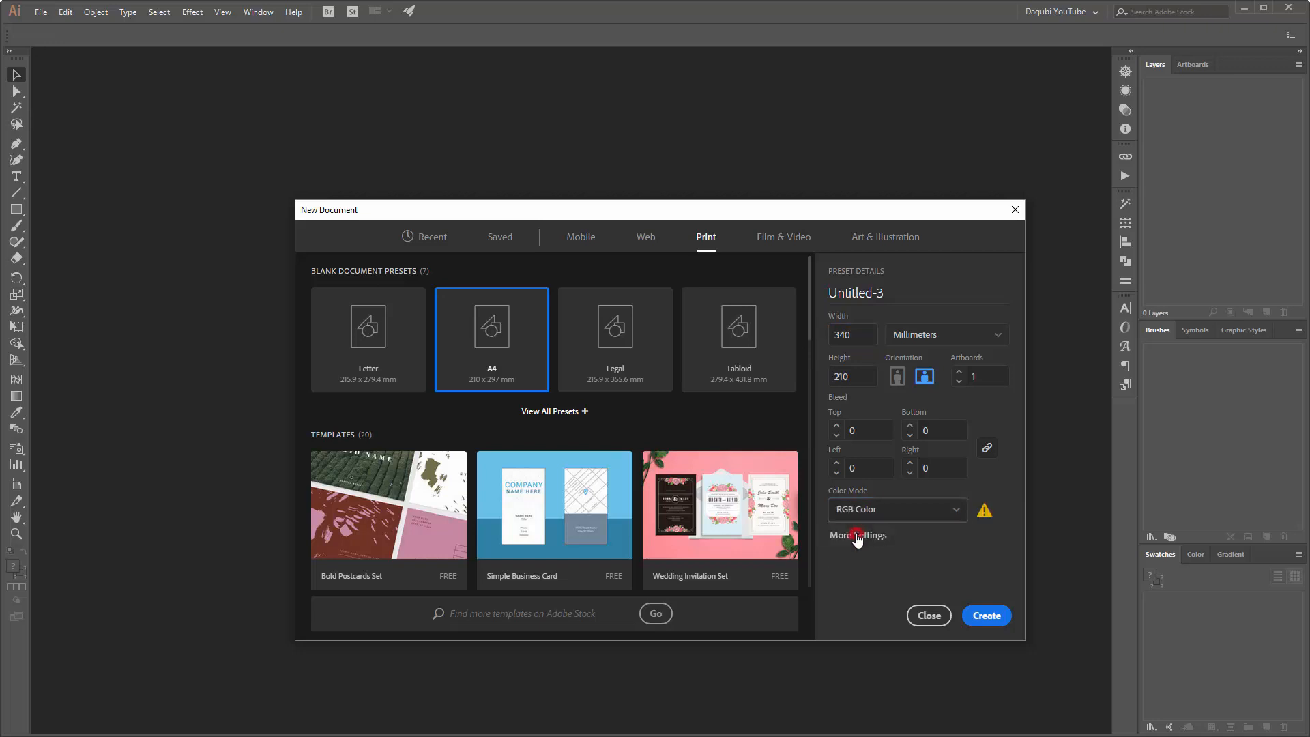
left_click(987, 615)
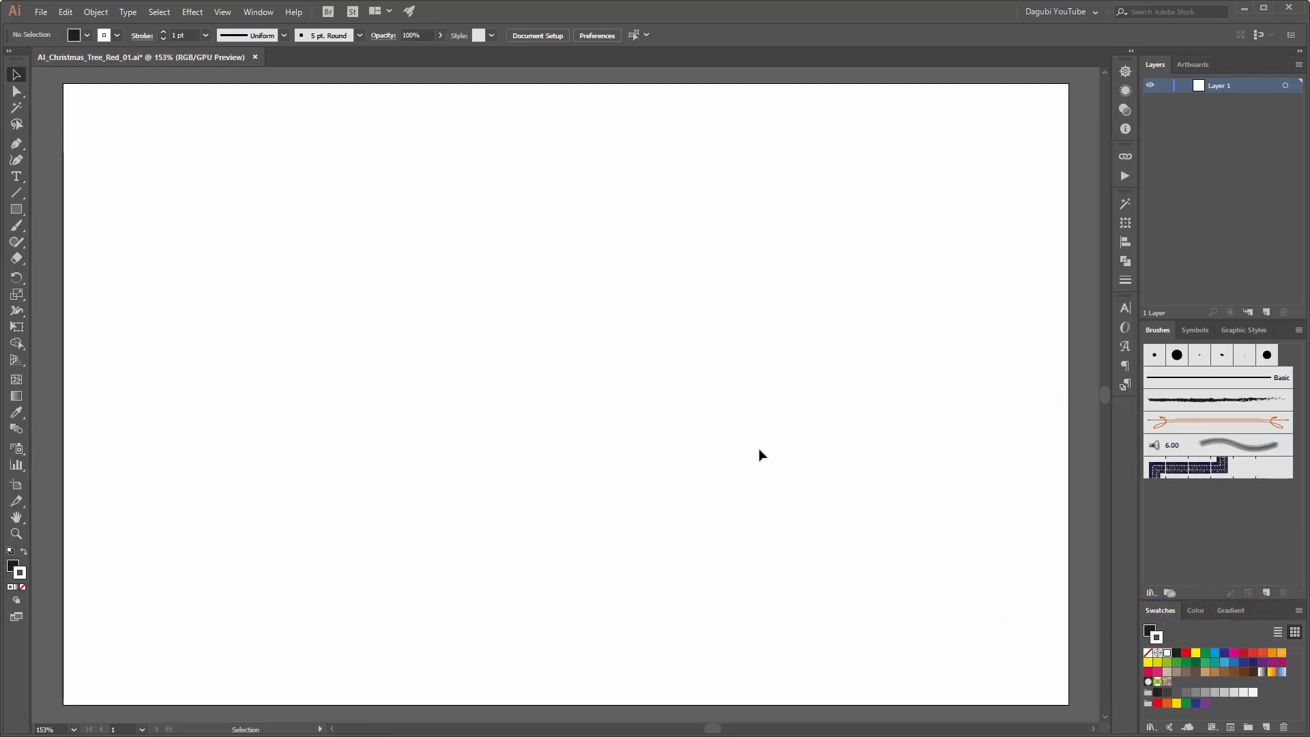
Step: Draw a rectangle covering the whole artboard, about 340 × 210 mm
left_click(224, 12)
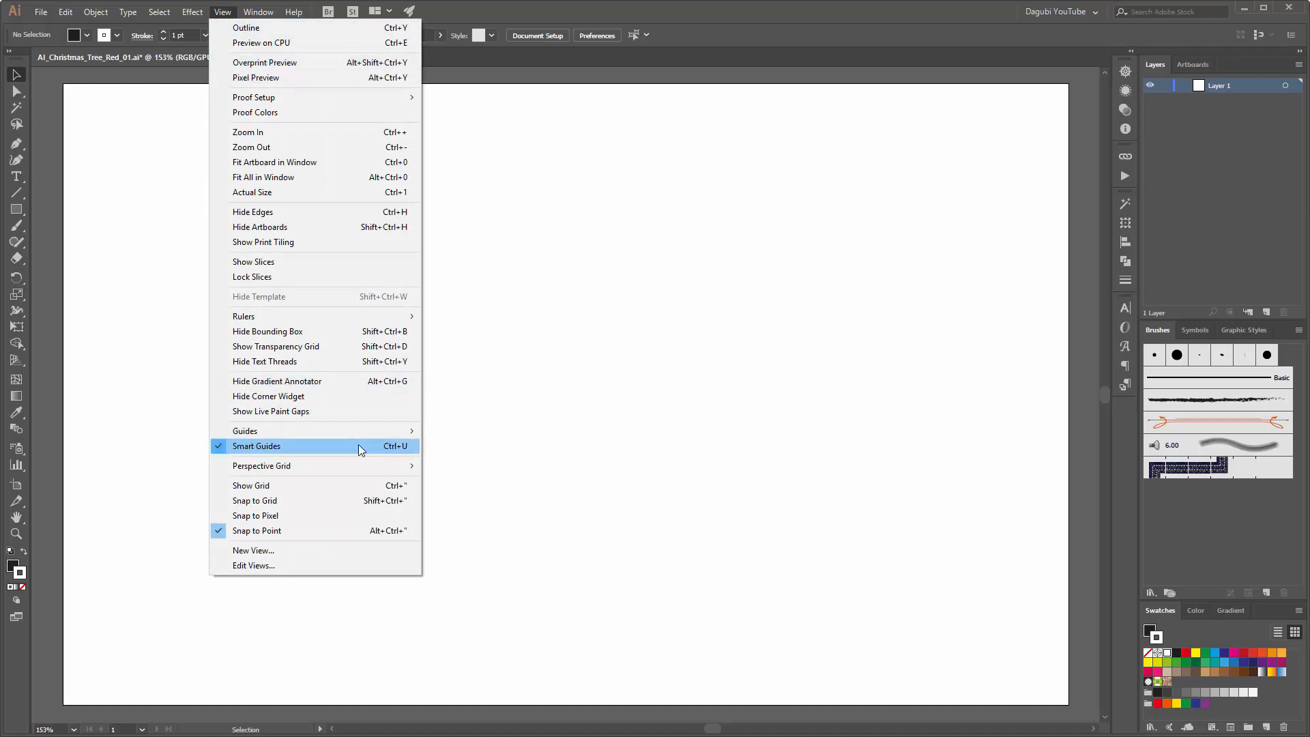
left_click(513, 12)
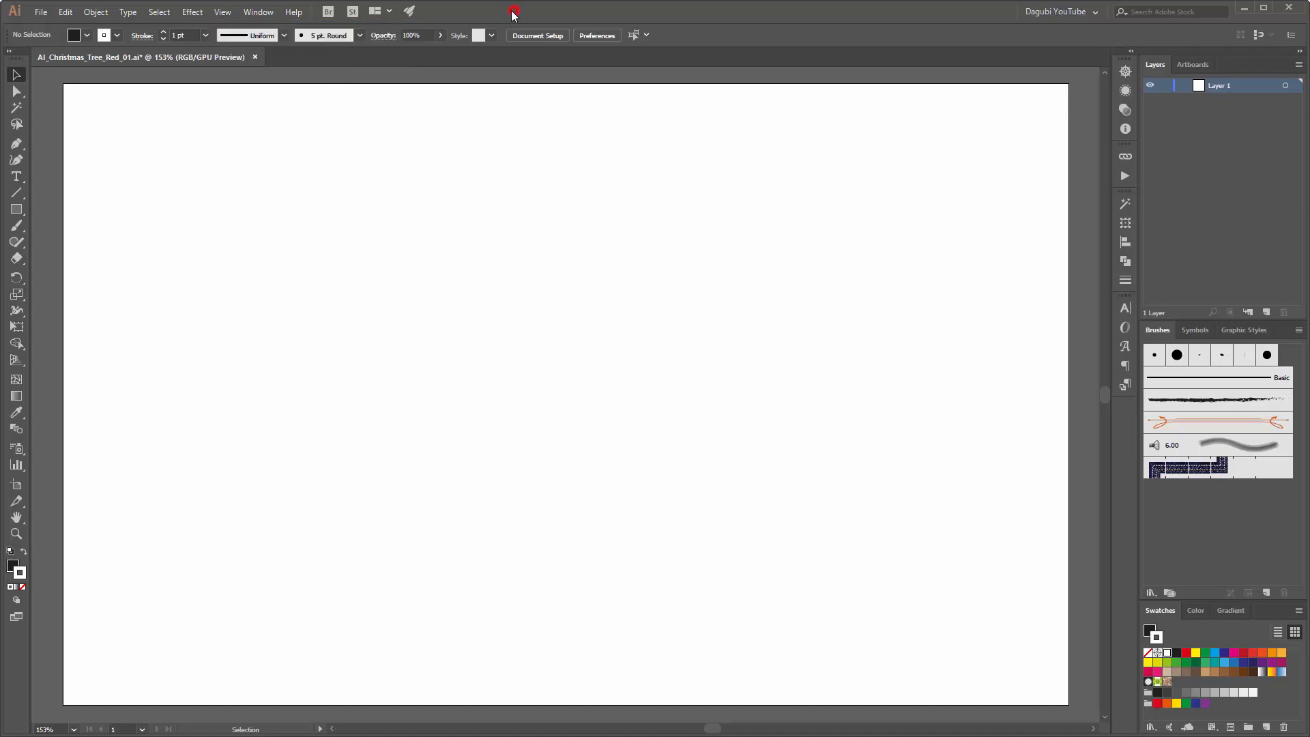
left_click(18, 212)
left_click_drag(63, 85, 1069, 704)
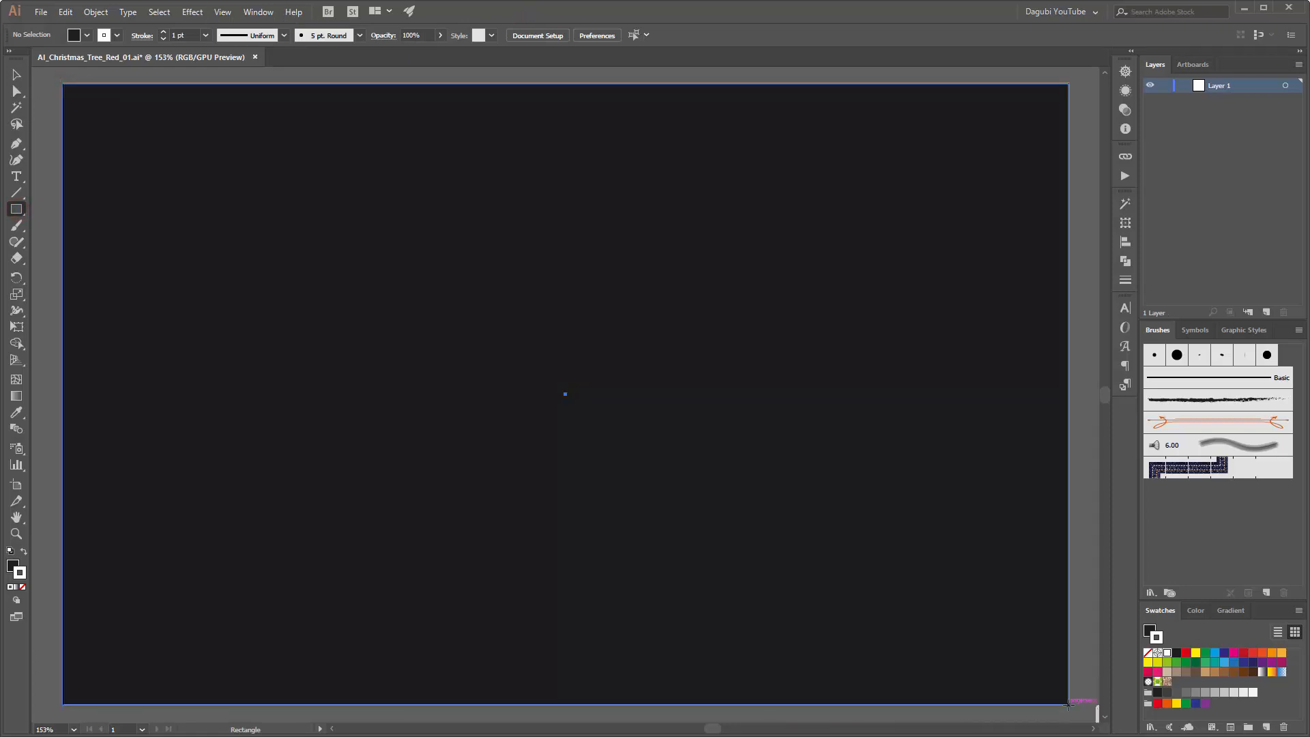
Step: Remove the background rectangle's stroke and fill it with the dark red 3F0000
left_click(1148, 653)
left_click(1149, 629)
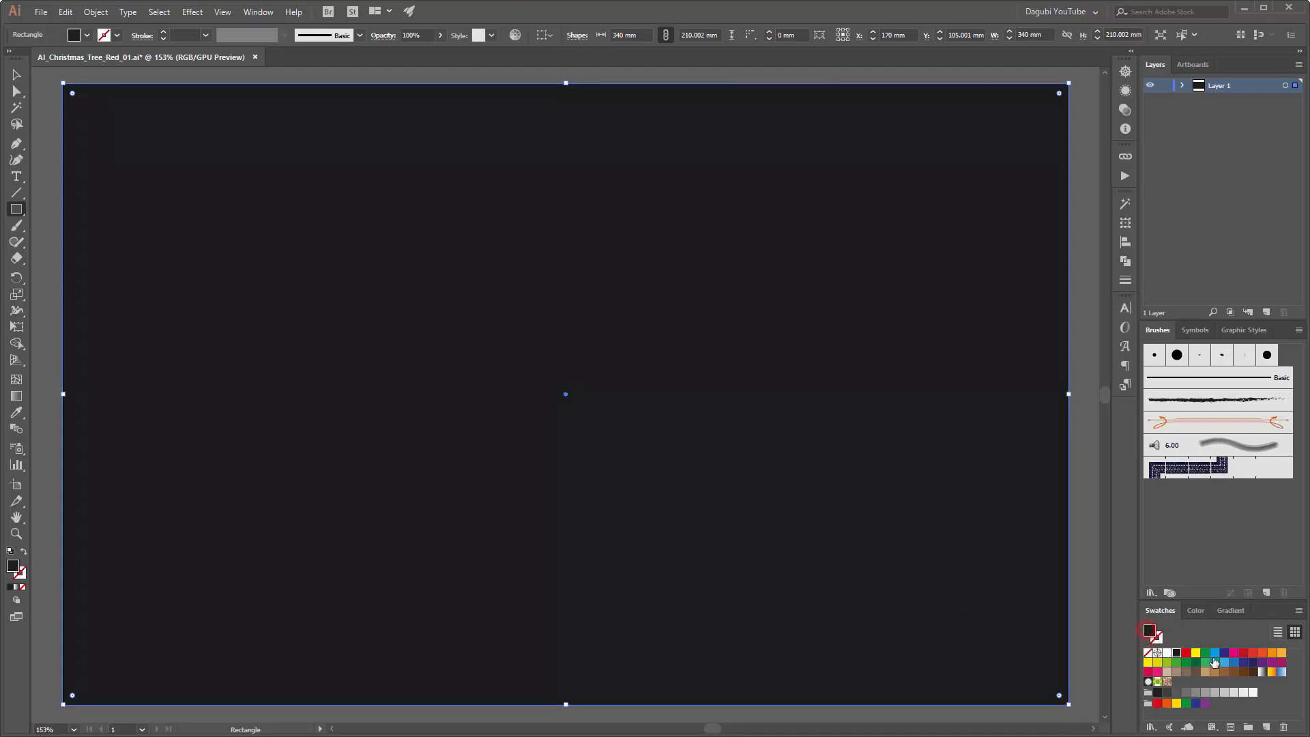
left_click(1243, 655)
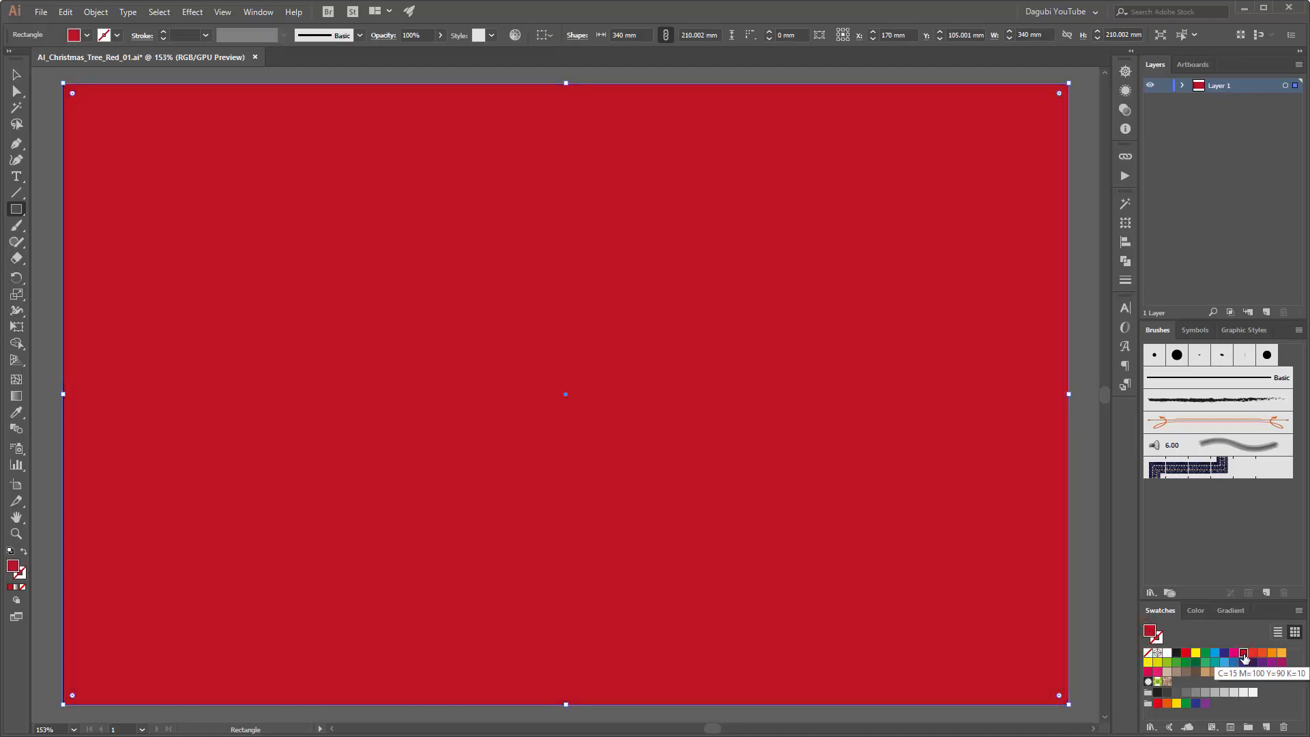
left_click(1200, 610)
left_click_drag(1190, 658, 1205, 636)
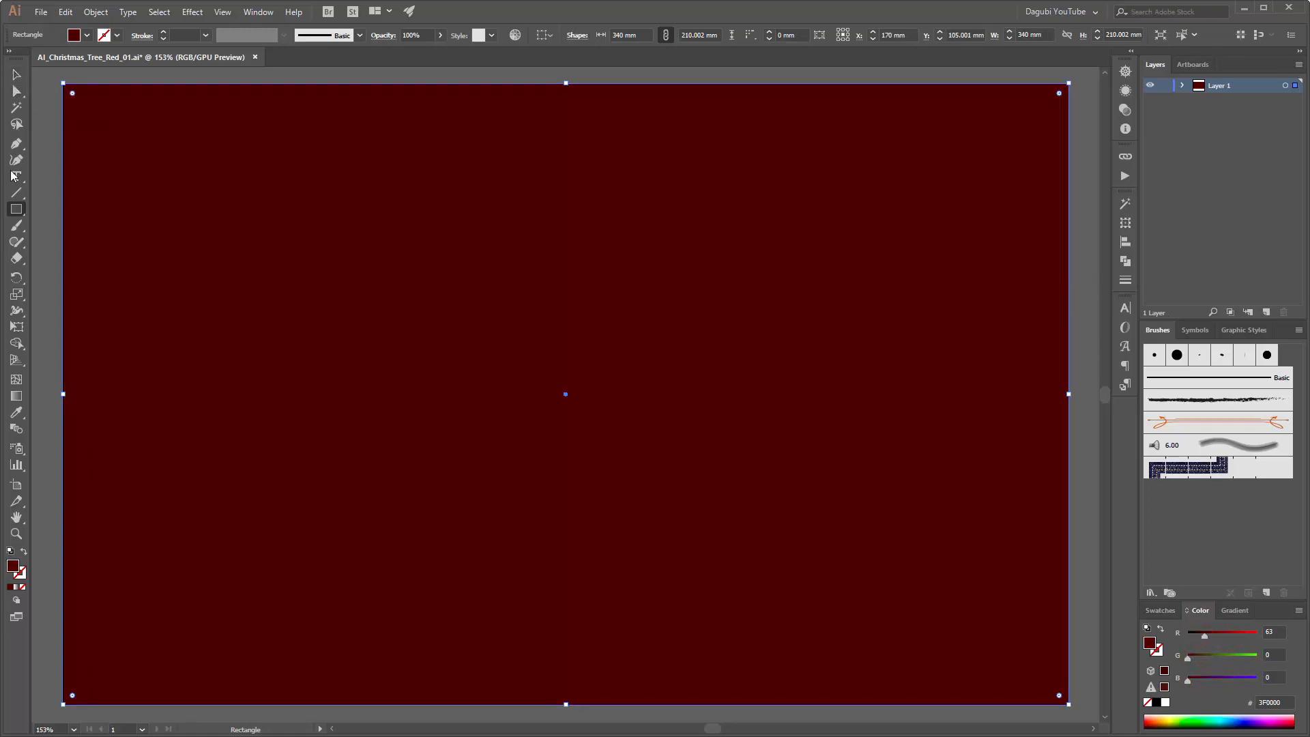
Step: Lock the background rectangle and draw a flat ellipse about 85 × 18 mm in the lower middle of the artboard
left_click(15, 209)
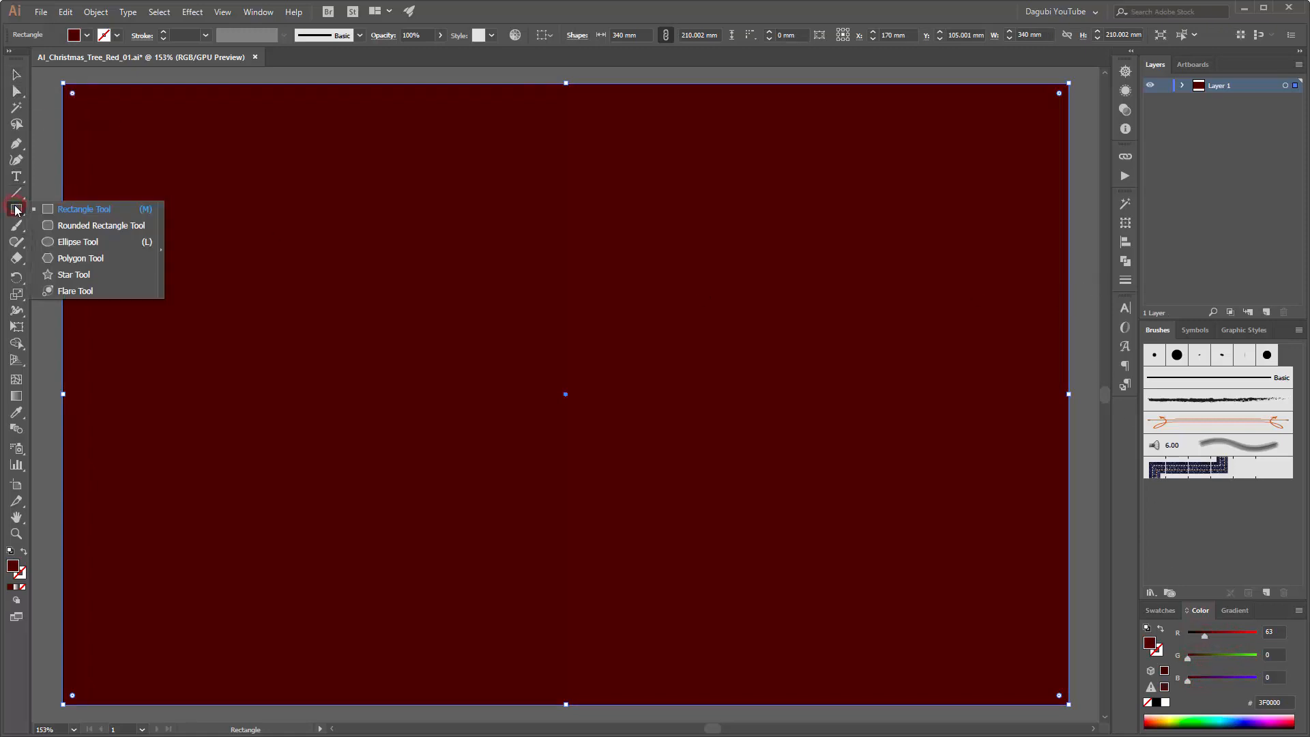
left_click(77, 241)
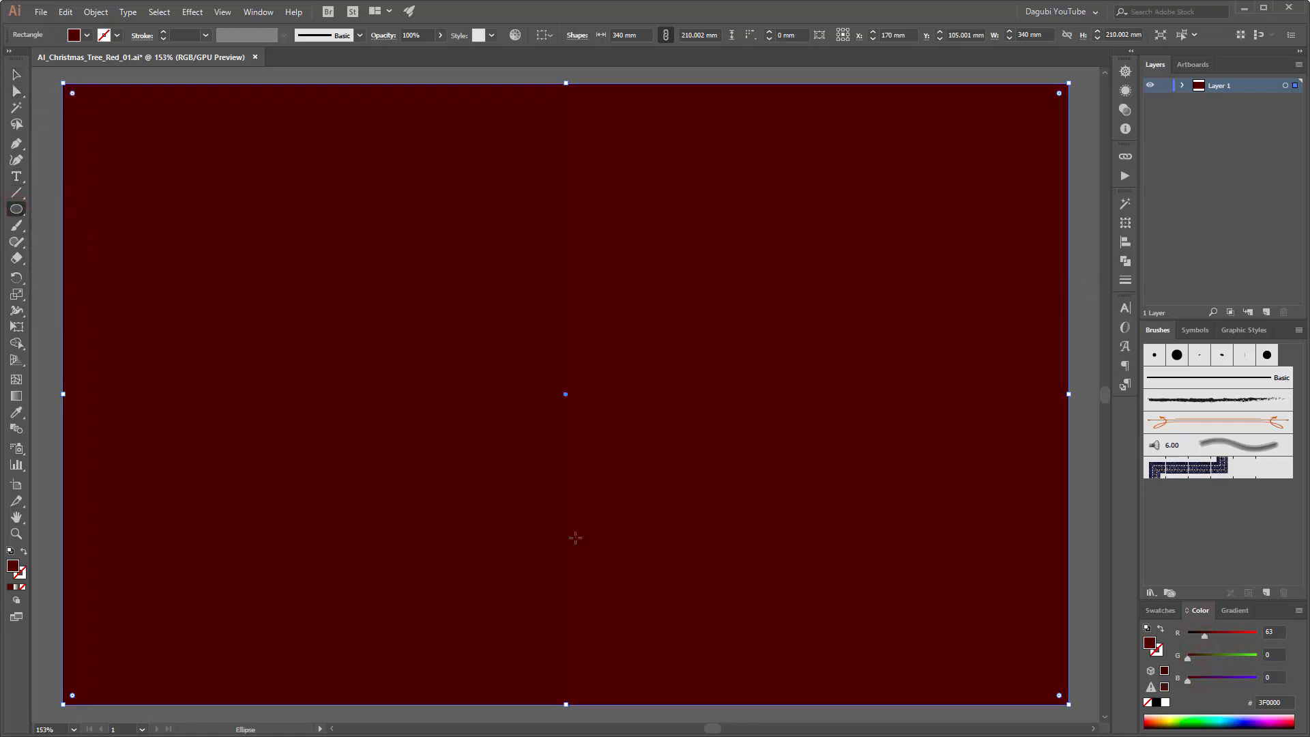
left_click(1182, 87)
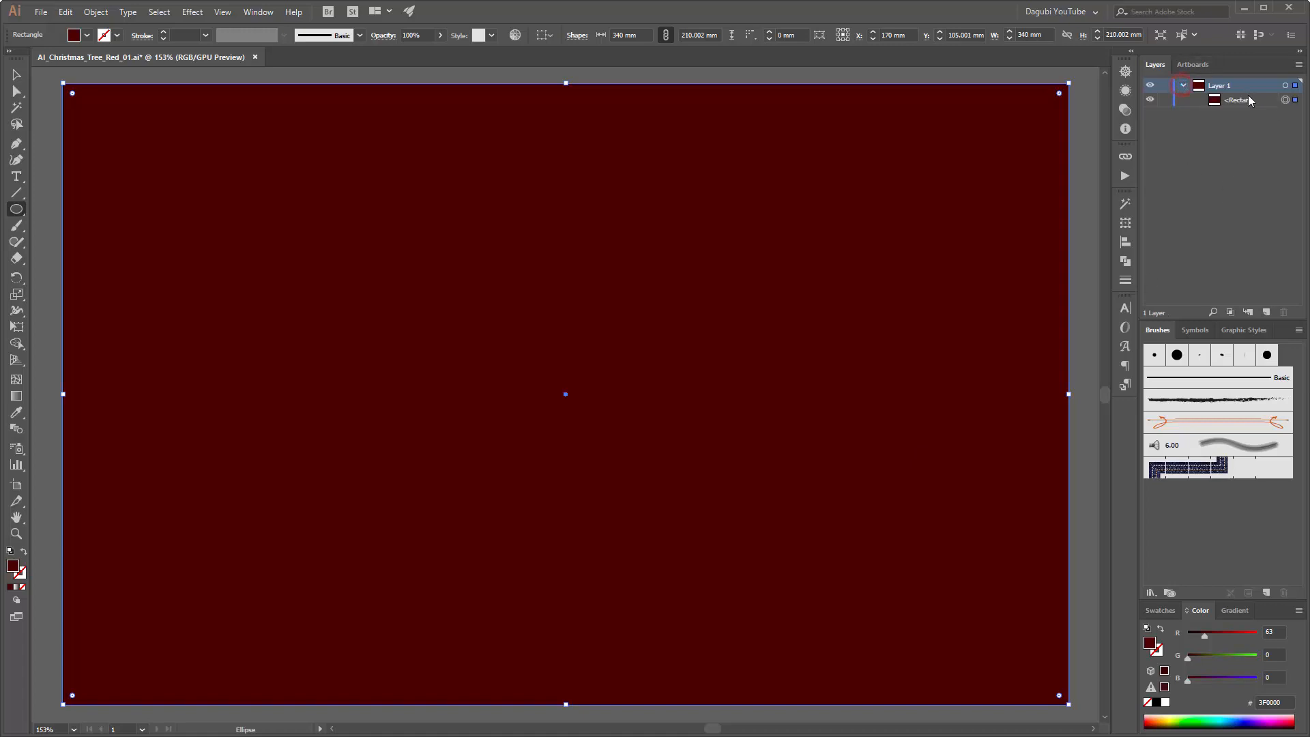
left_click(1164, 99)
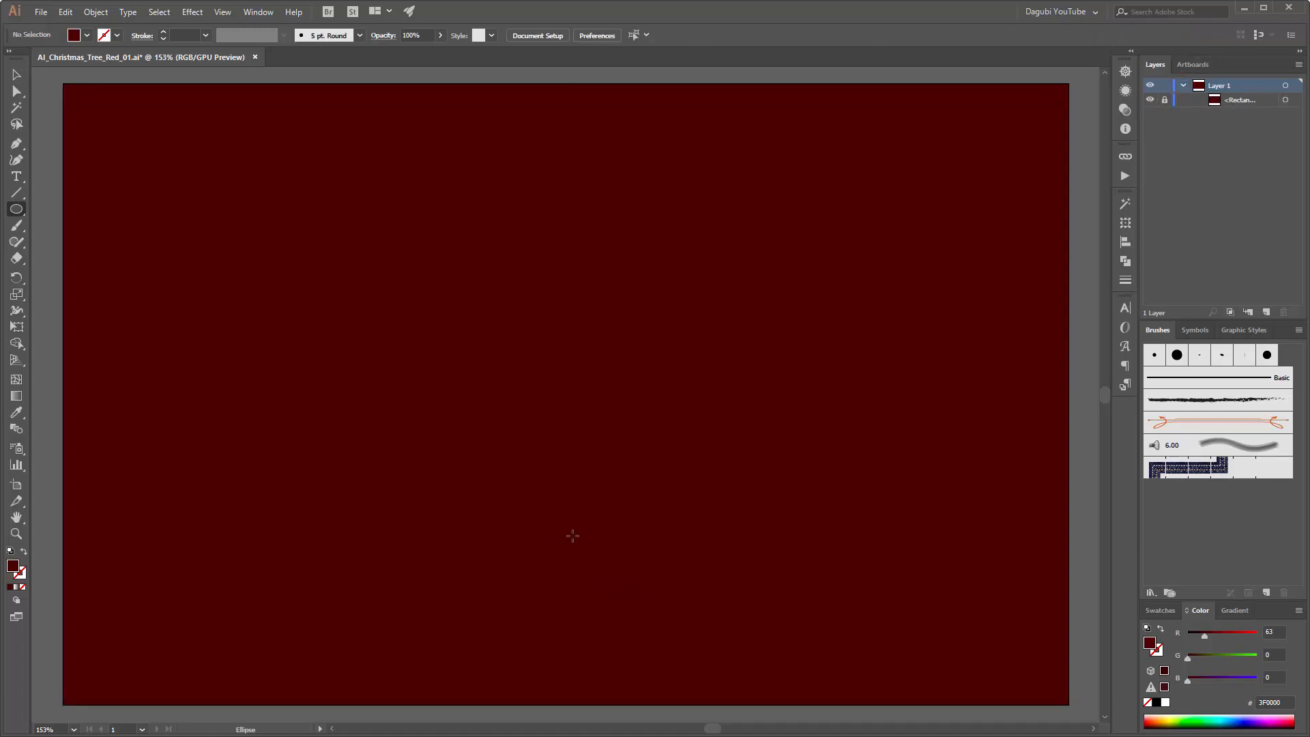
left_click_drag(463, 489, 713, 542)
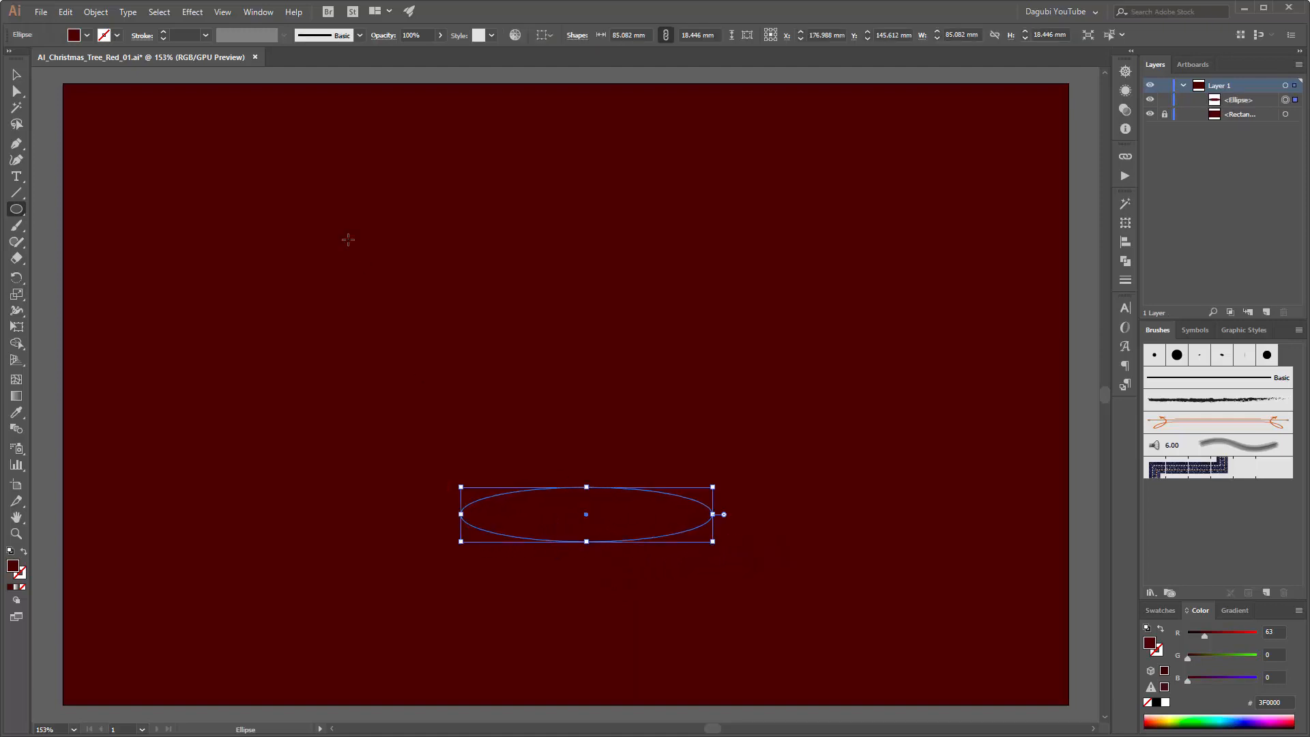
Step: Remove the ellipse's fill and give it a white 3 pt stroke
left_click(1168, 611)
left_click(1148, 653)
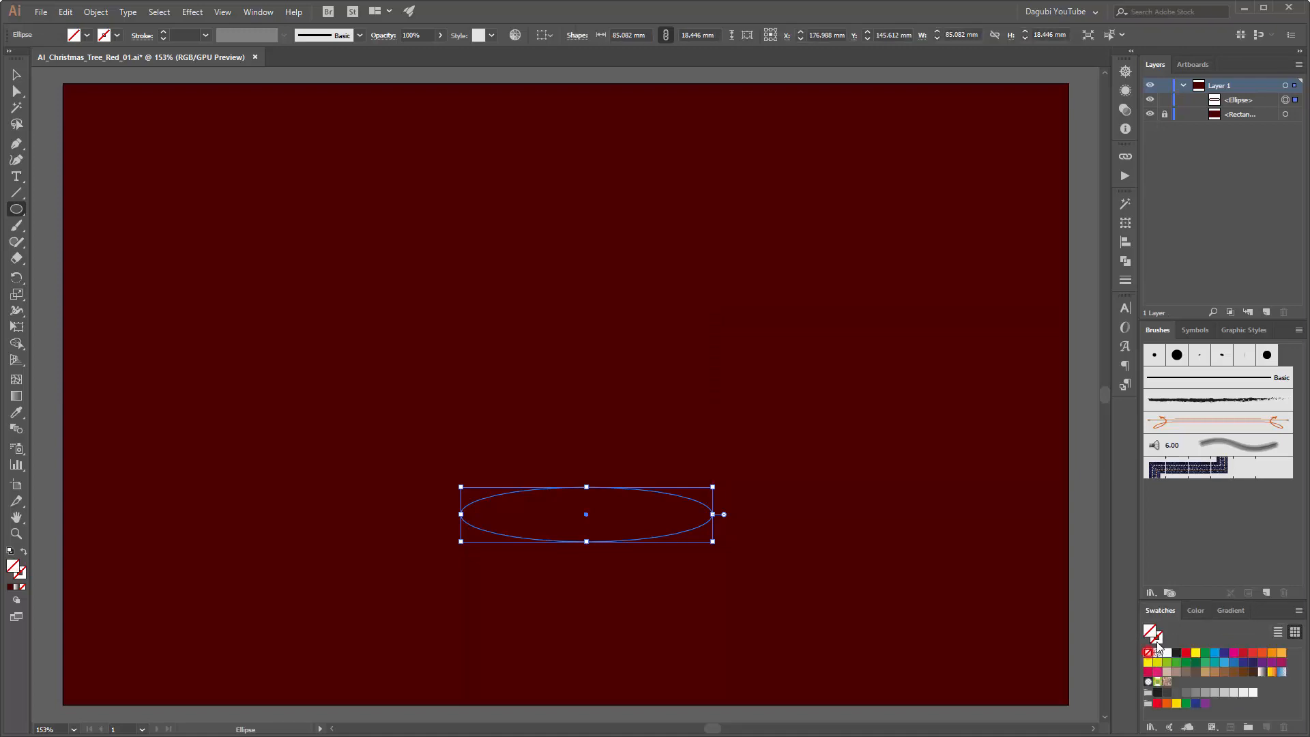
left_click(1155, 637)
left_click(1168, 653)
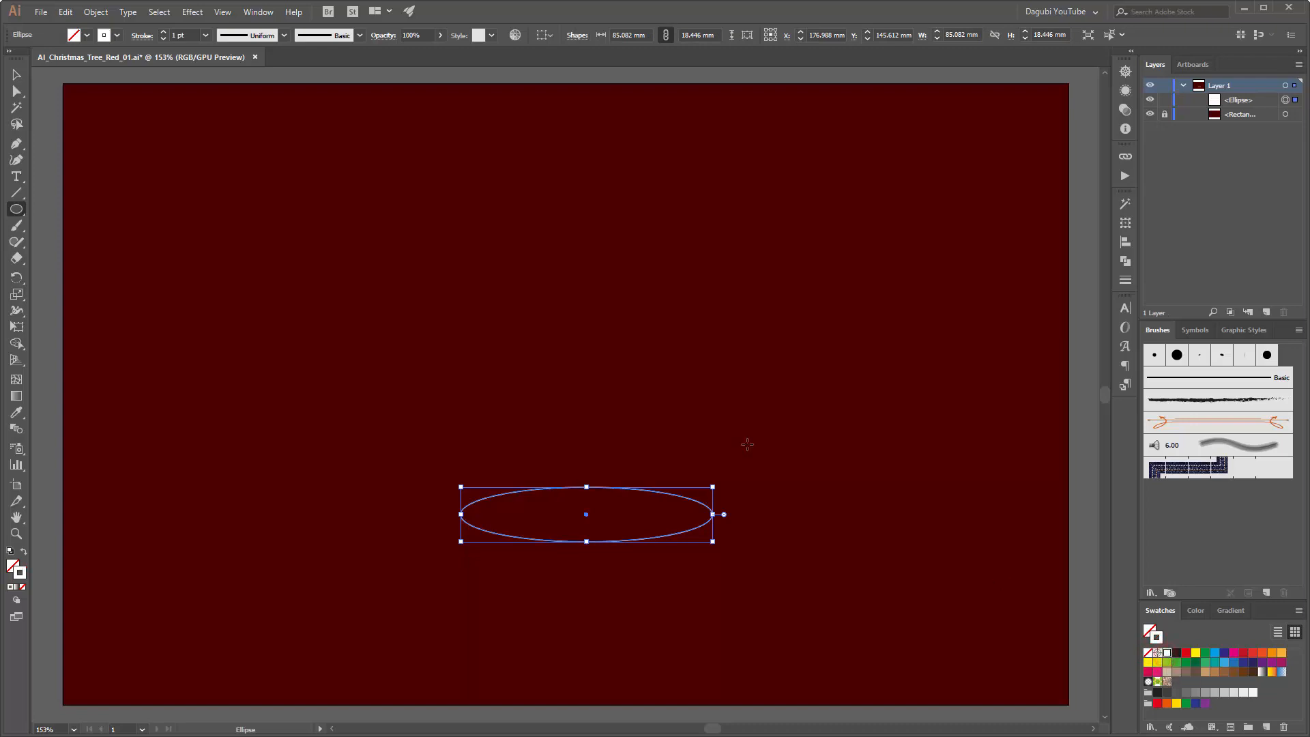
left_click(164, 32)
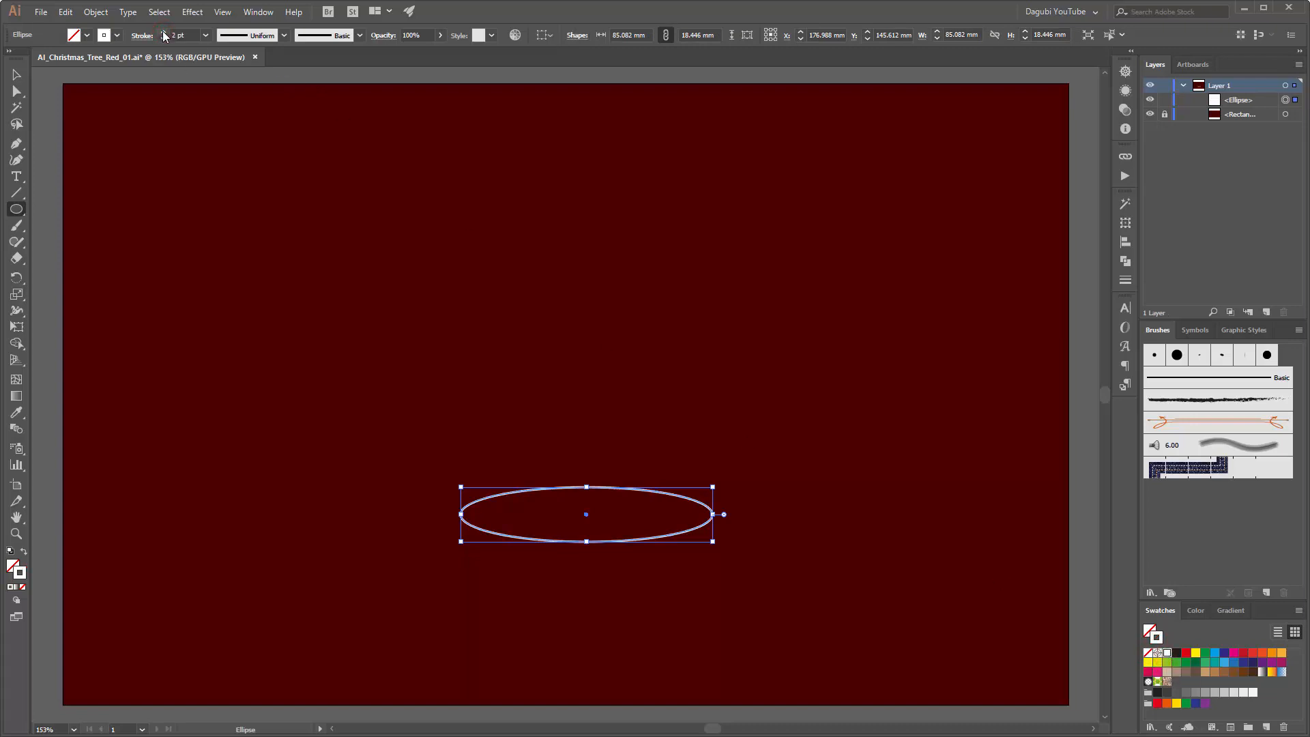
left_click(164, 32)
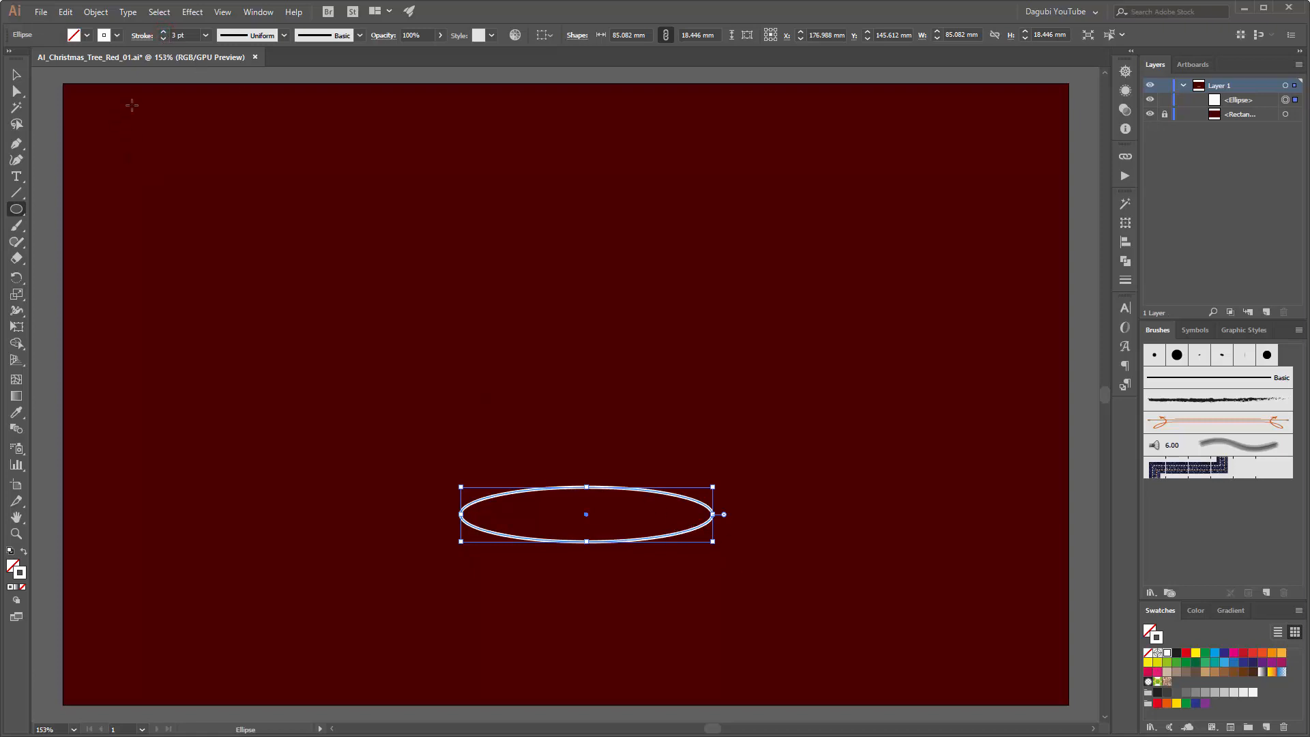
Step: Set up a Transform effect on the ellipse with preview on and 9 copies
left_click(194, 14)
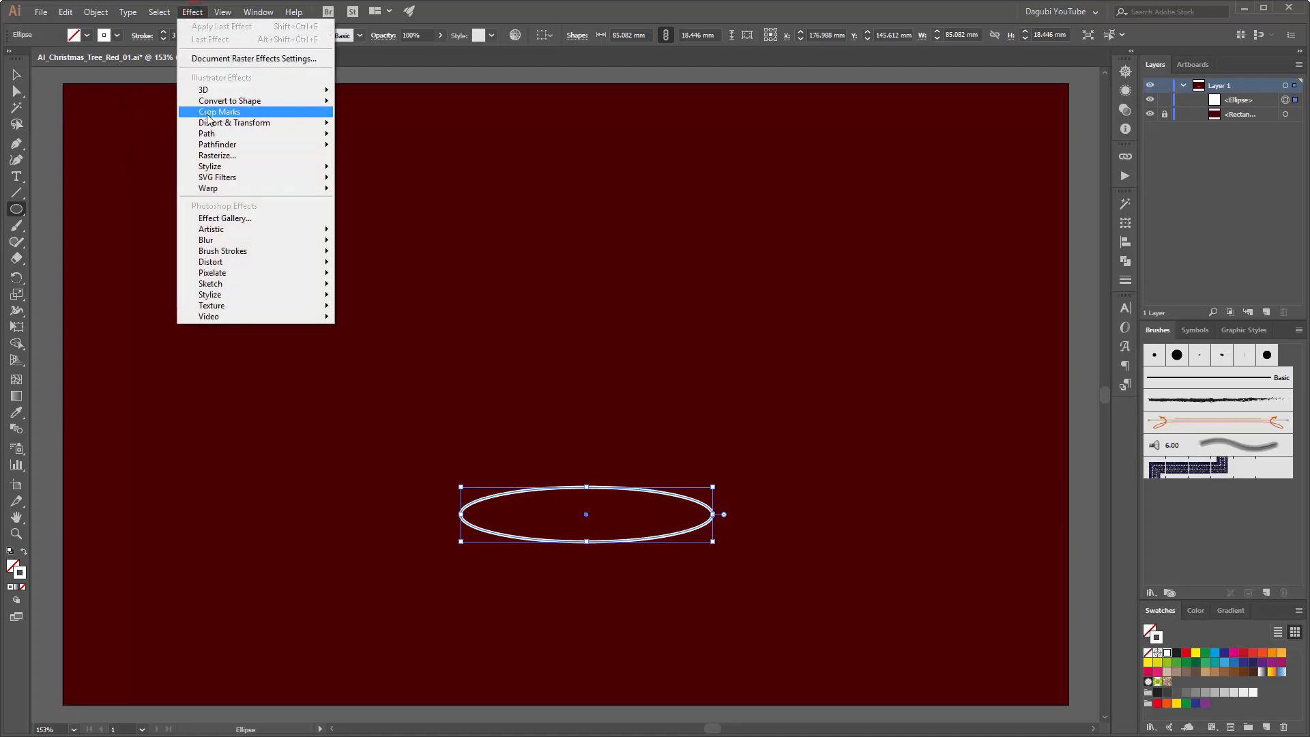
mouse_move(228, 125)
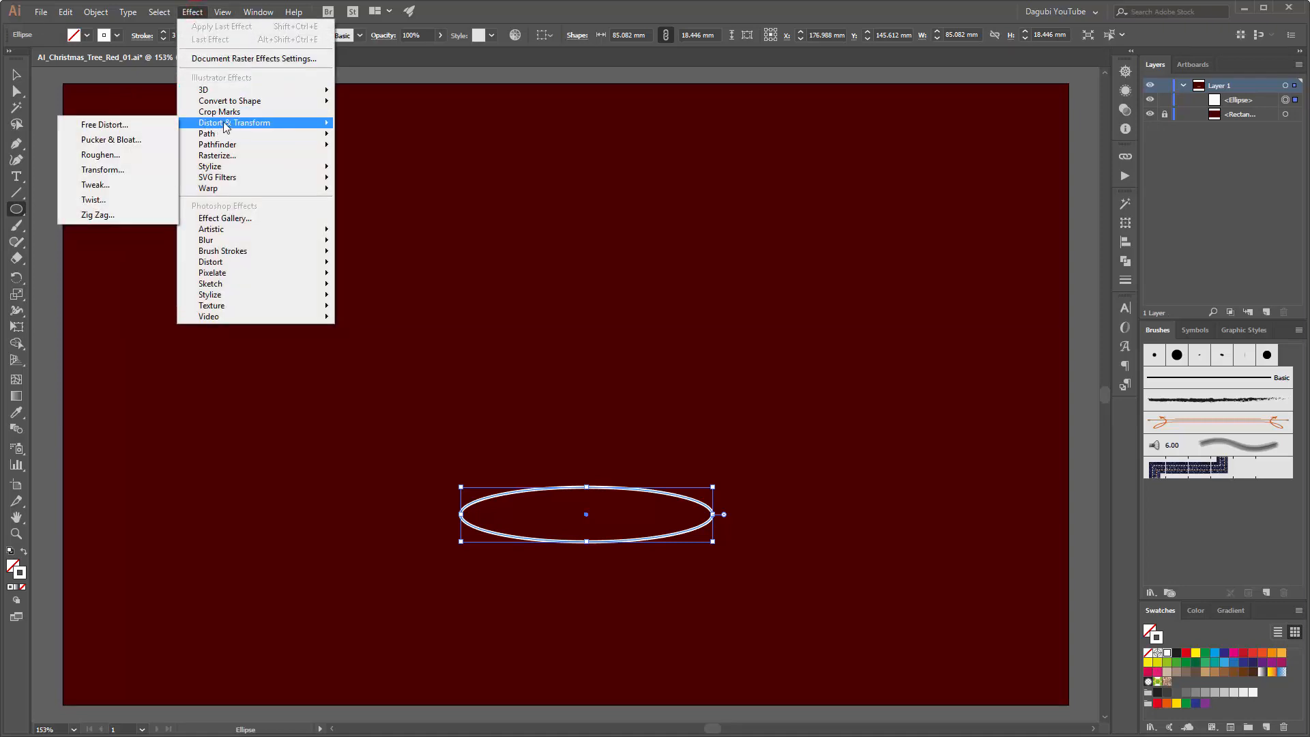
left_click(102, 170)
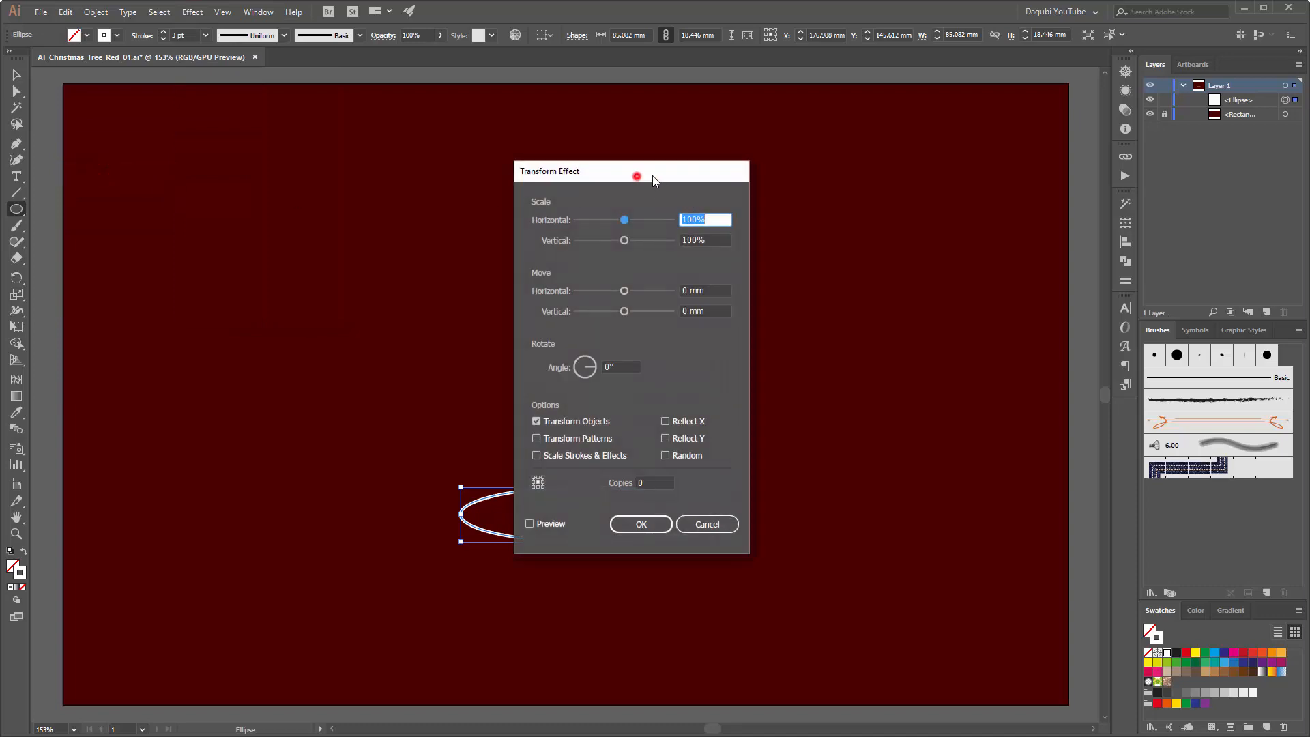
left_click_drag(652, 177, 927, 168)
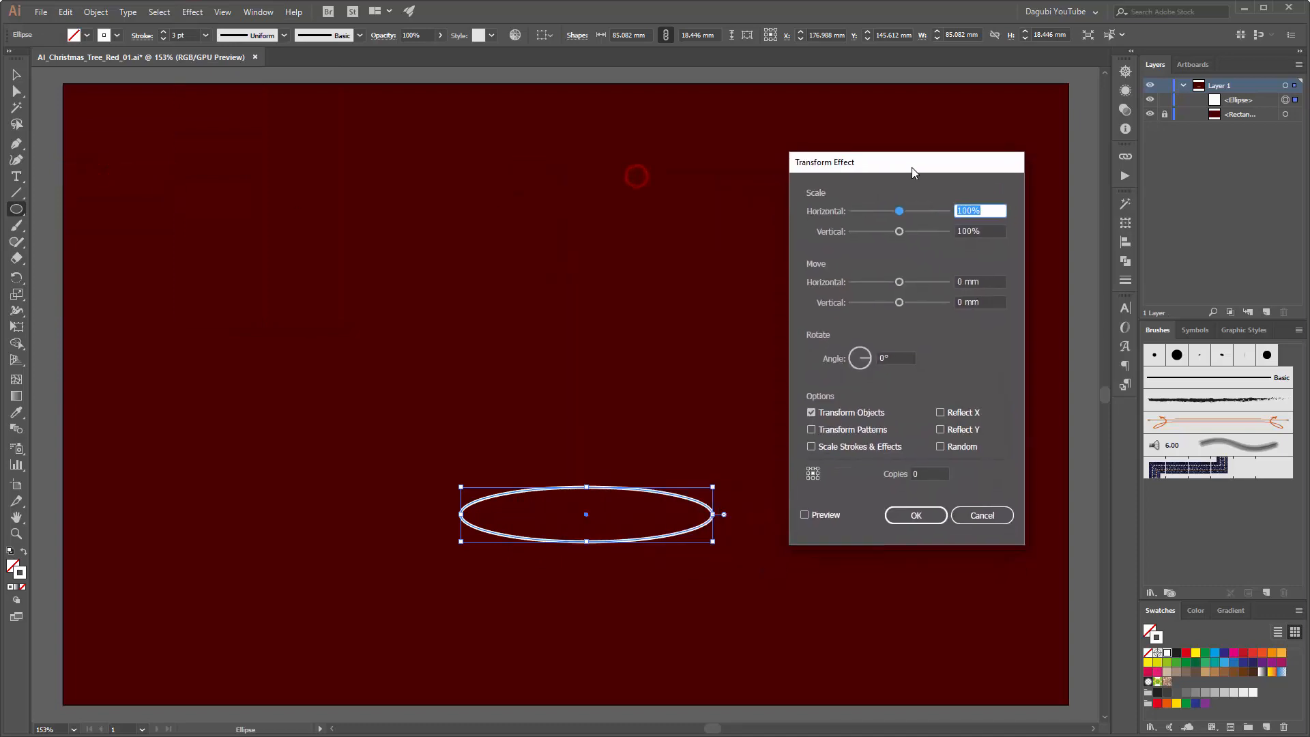
left_click(817, 514)
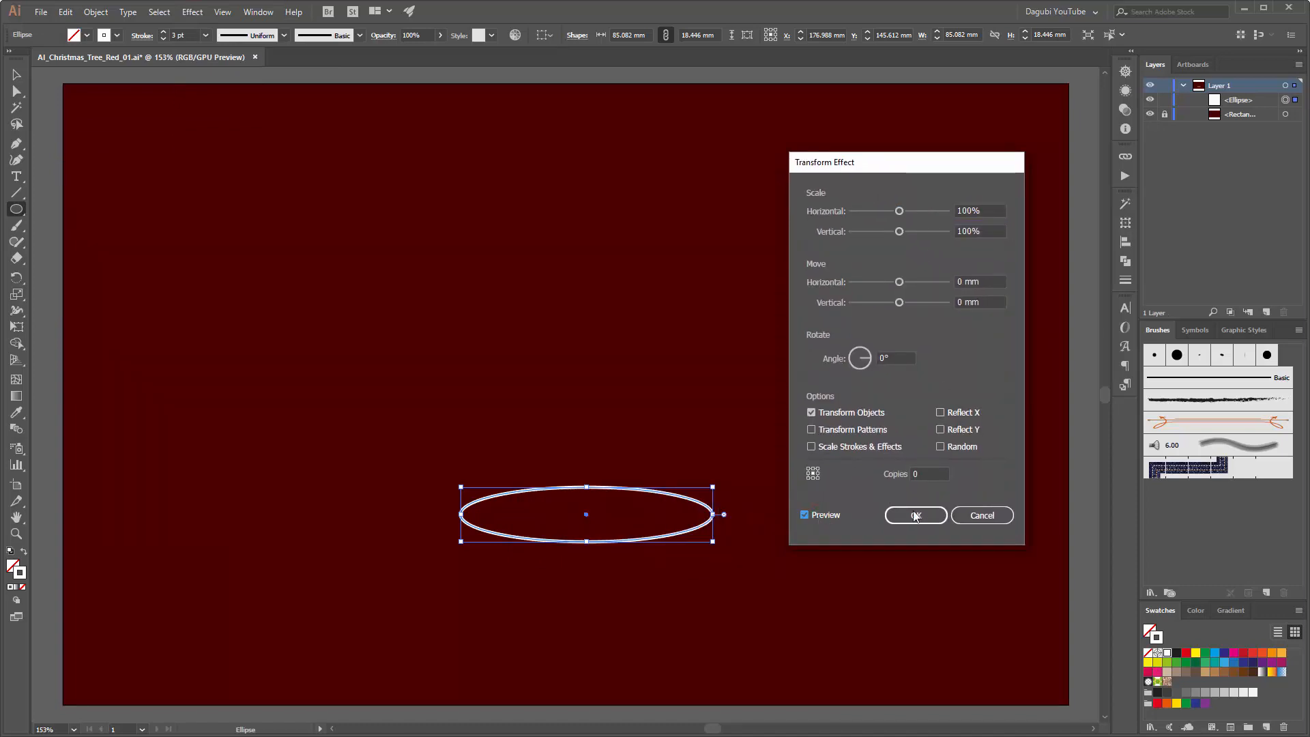
left_click_drag(935, 473, 855, 471)
Step: Set the Transform effect's scale to 69% horizontal and 71% vertical, with a vertical move of about -22.93 mm
left_click_drag(898, 303, 886, 308)
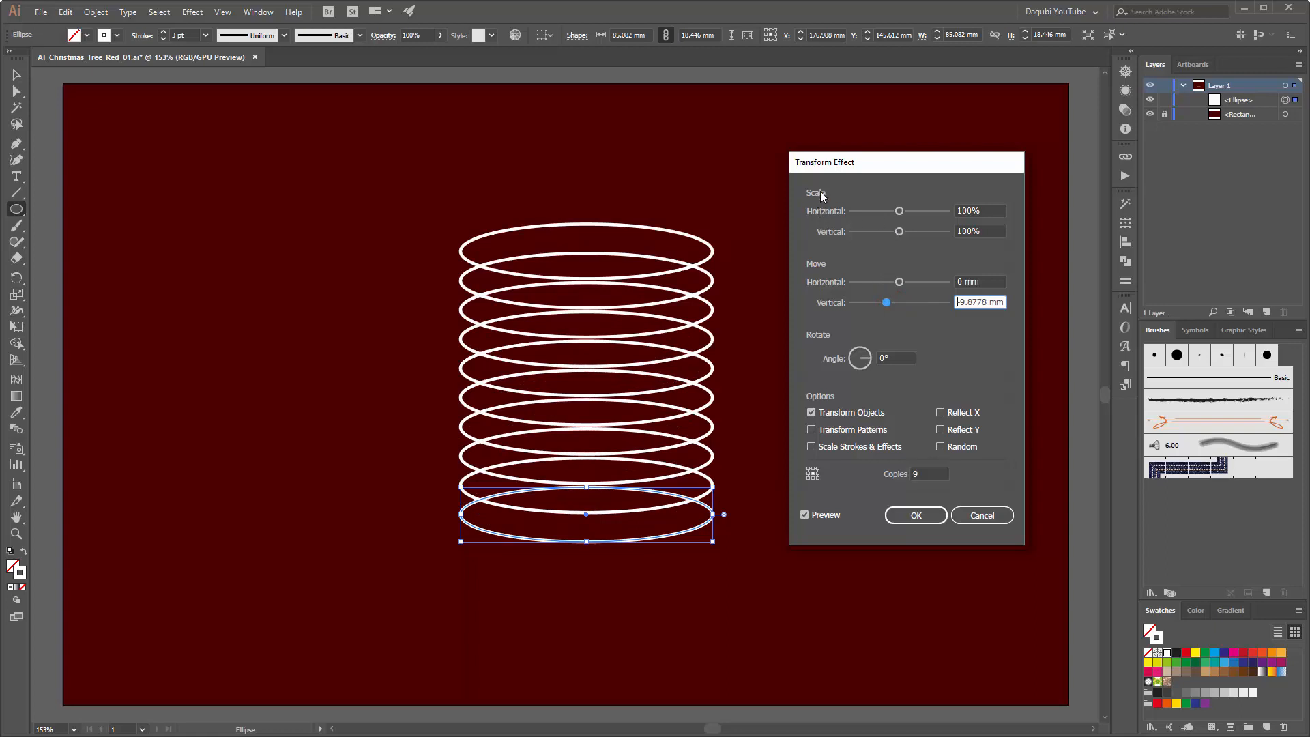
mouse_move(898, 212)
left_mouse_down()
mouse_move(887, 232)
mouse_move(890, 211)
left_mouse_up()
left_click_drag(887, 302, 873, 305)
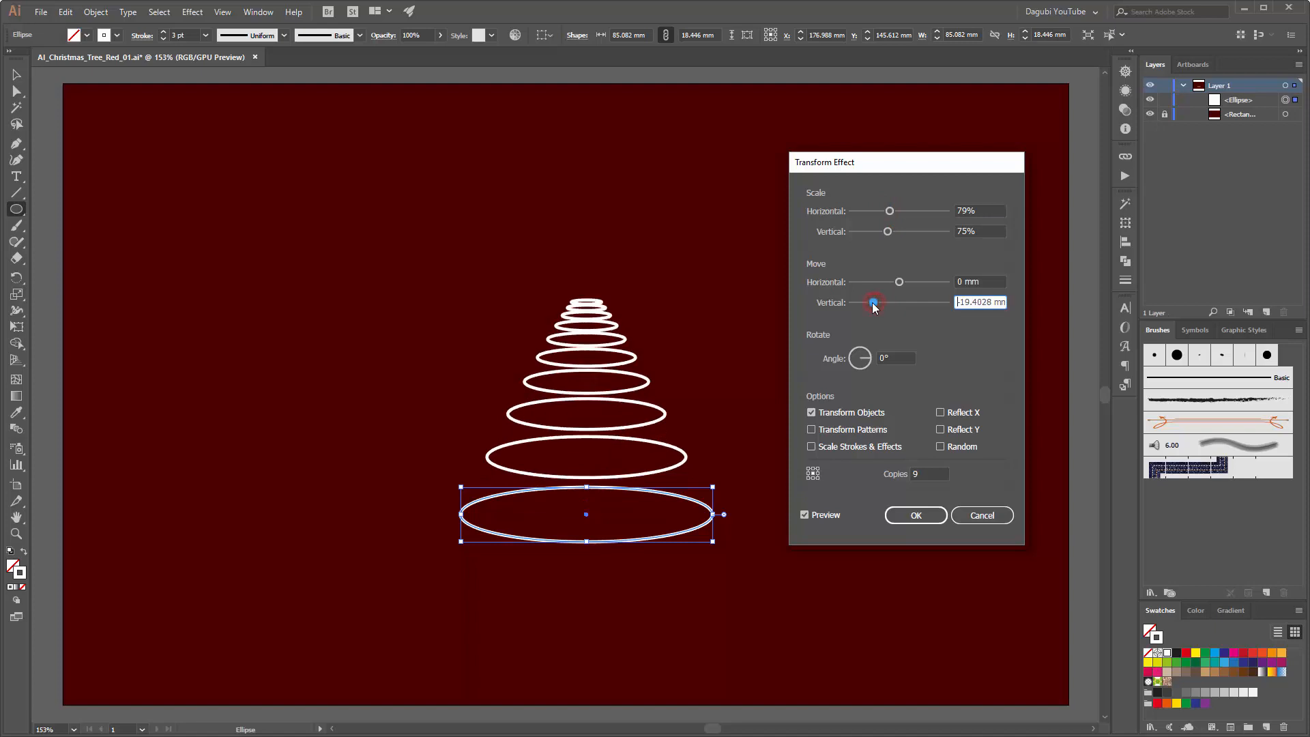
left_click_drag(888, 232, 885, 211)
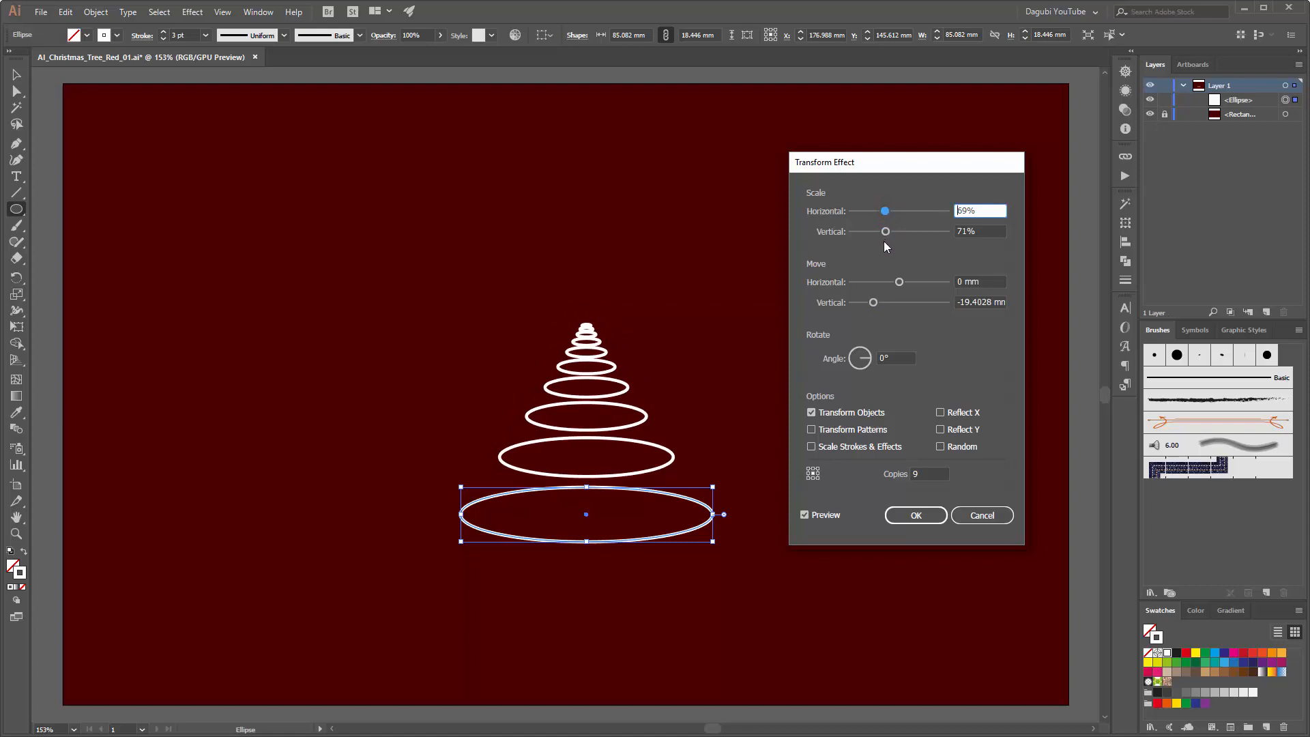
left_click_drag(873, 305, 871, 306)
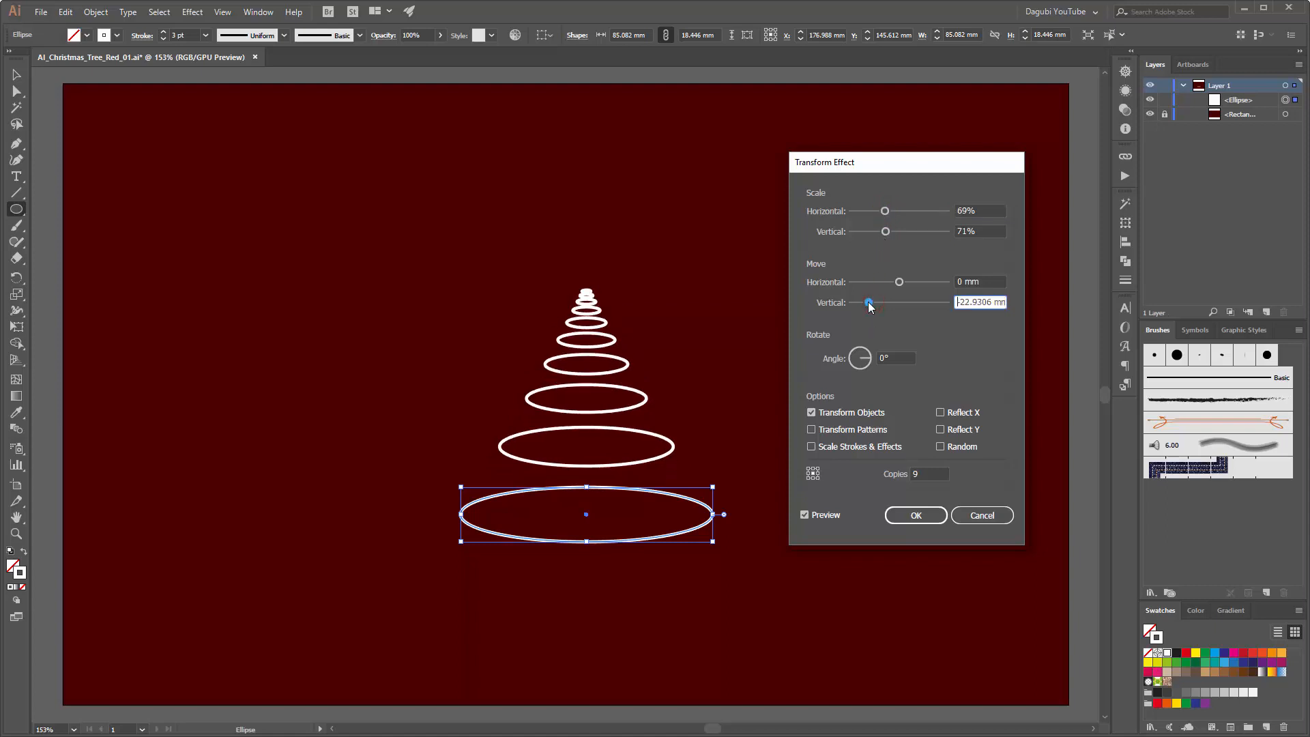
Step: Apply the Transform effect and expand the ellipse's appearance into separate ellipses
left_click(917, 516)
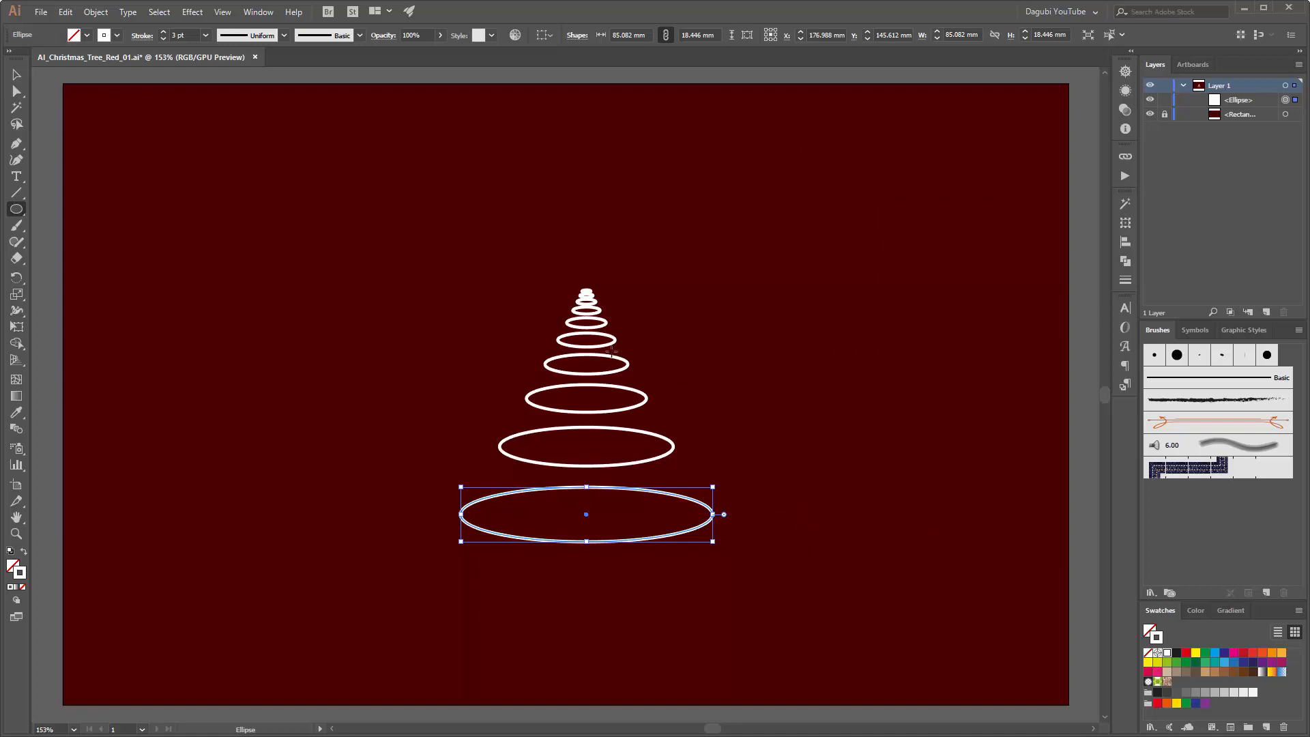
left_click(101, 15)
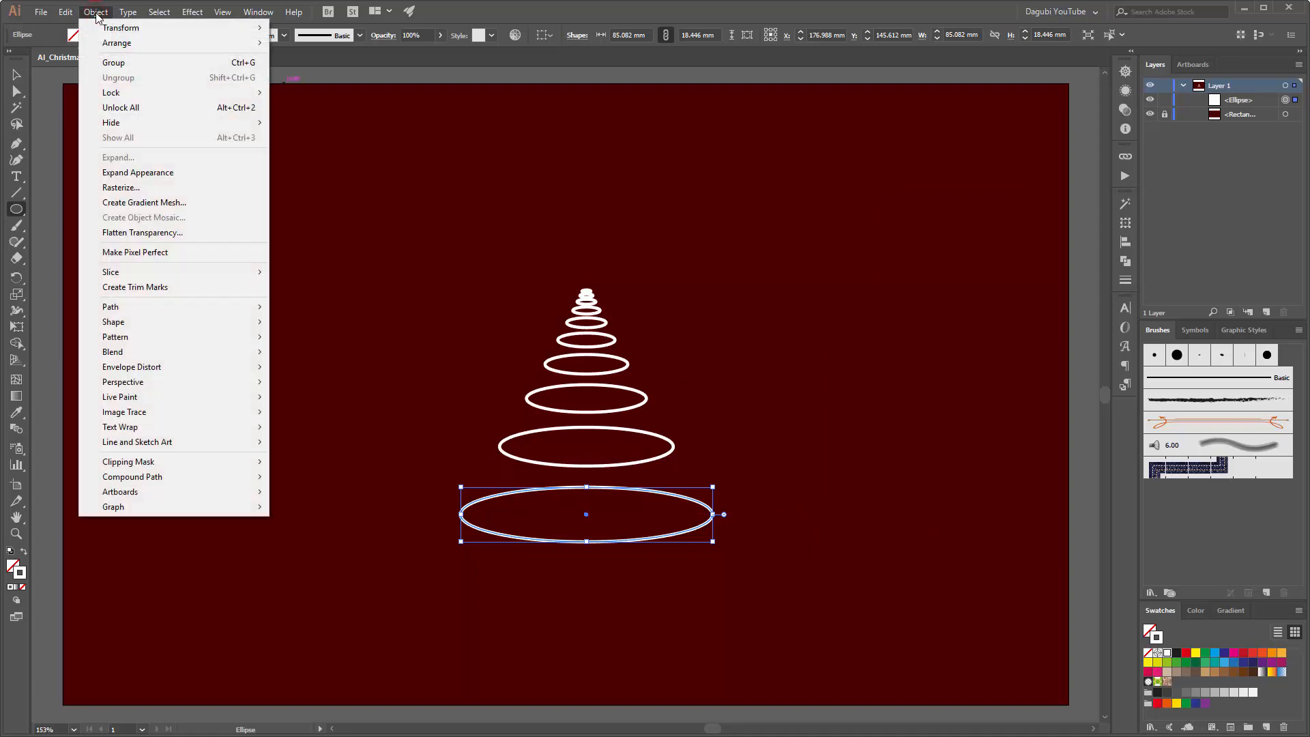
left_click(142, 173)
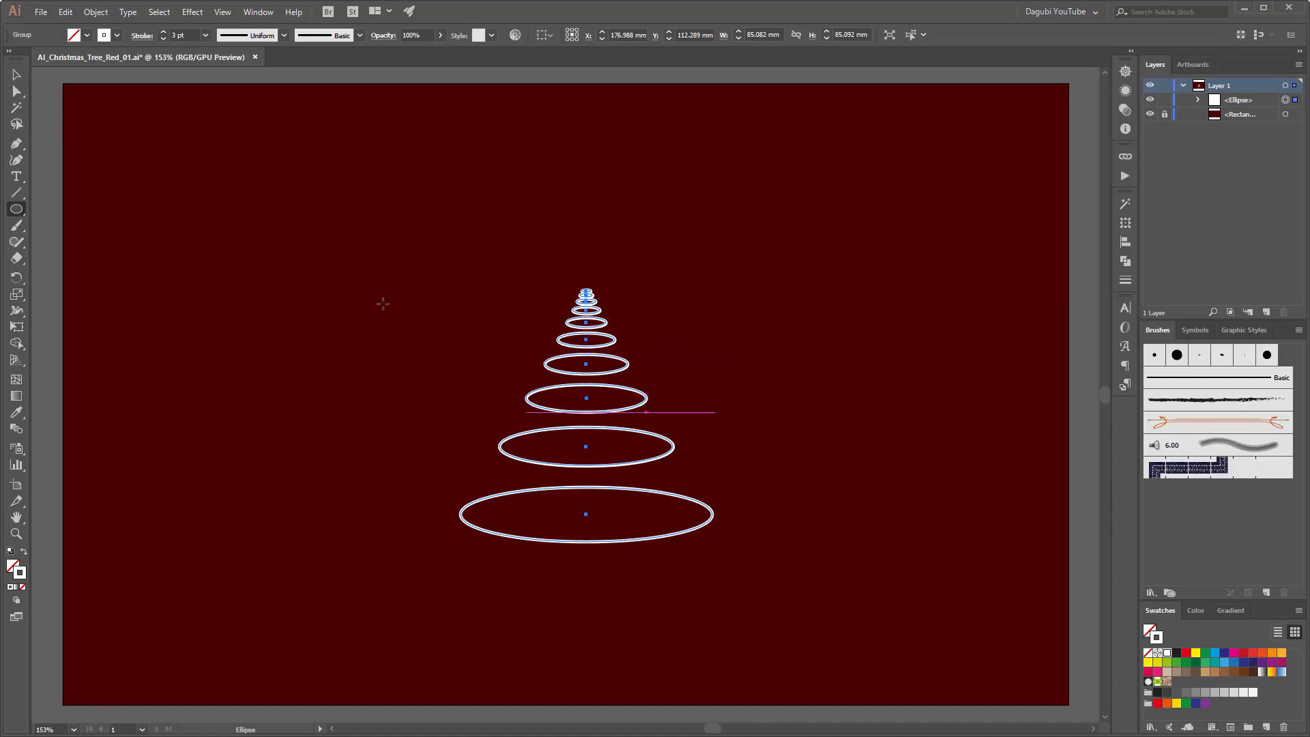
Step: Draw a small circle beside the tree, give it a black fill and no stroke, and shrink it to about 2.3 mm
left_click_drag(803, 322, 818, 339)
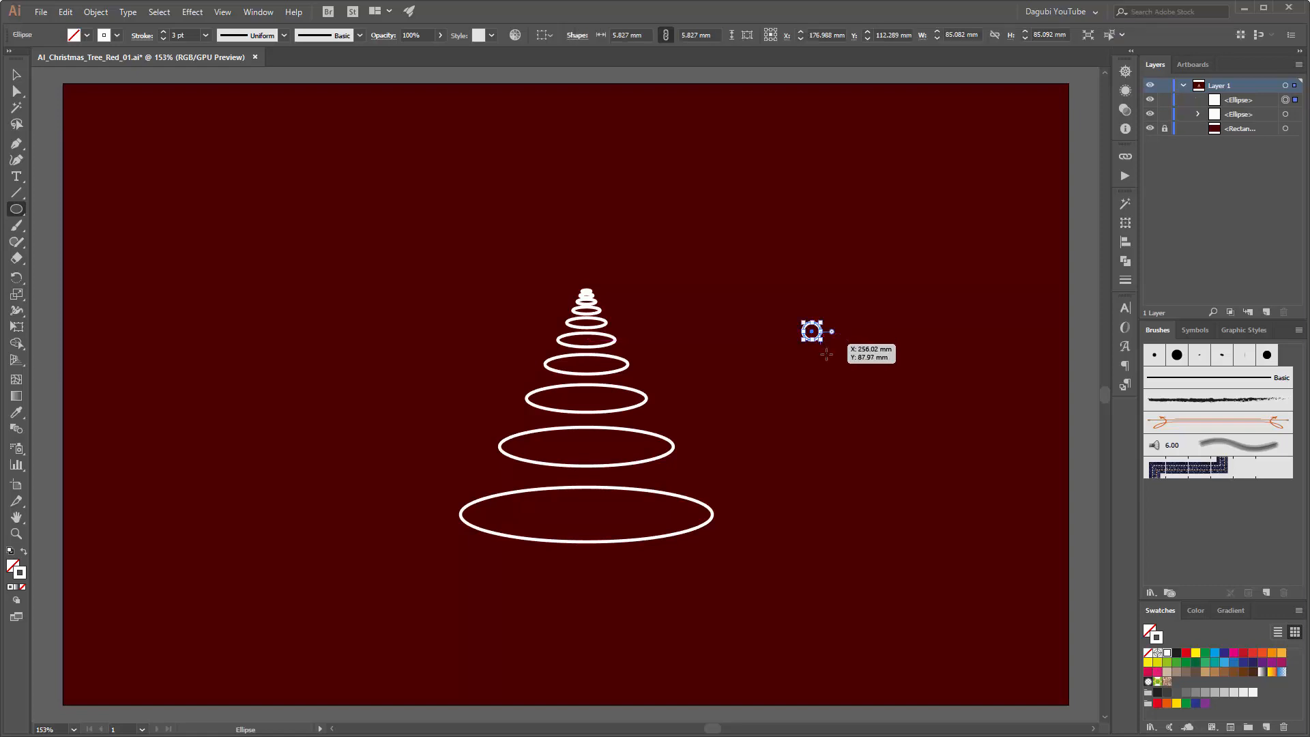
left_click(1149, 653)
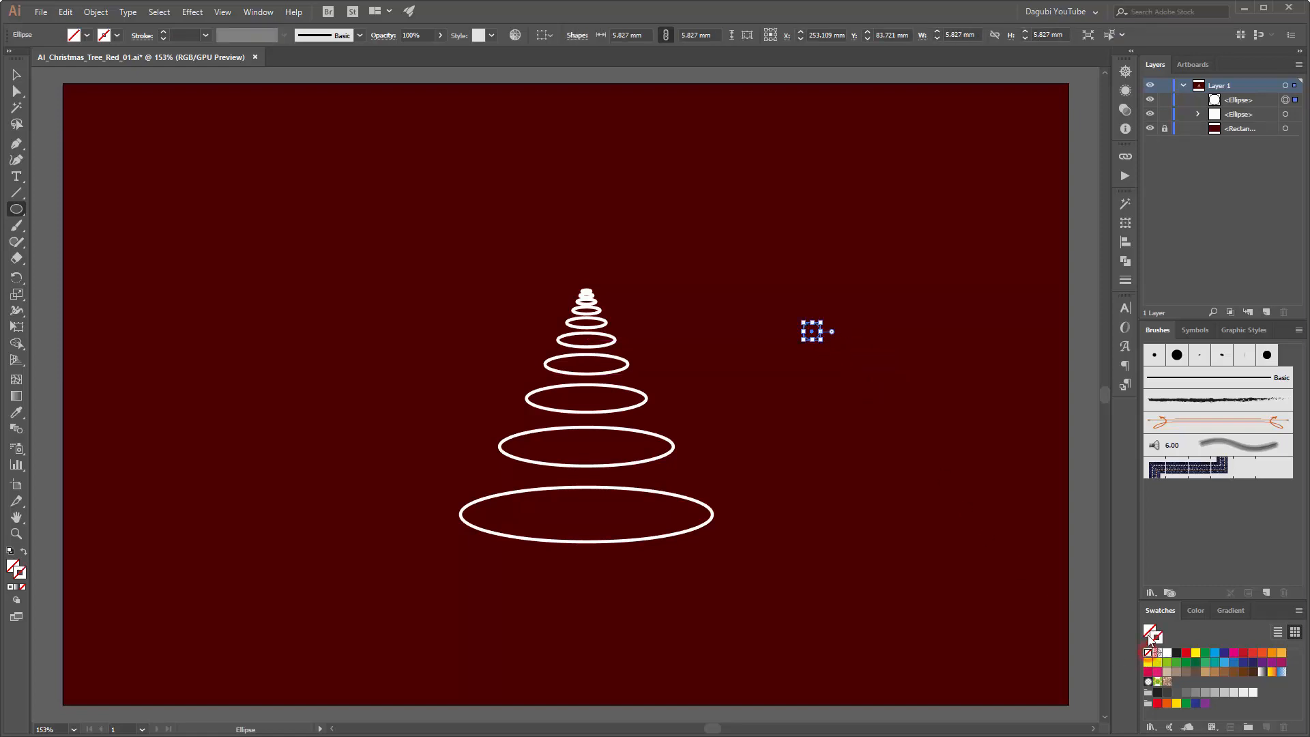
left_click(1176, 652)
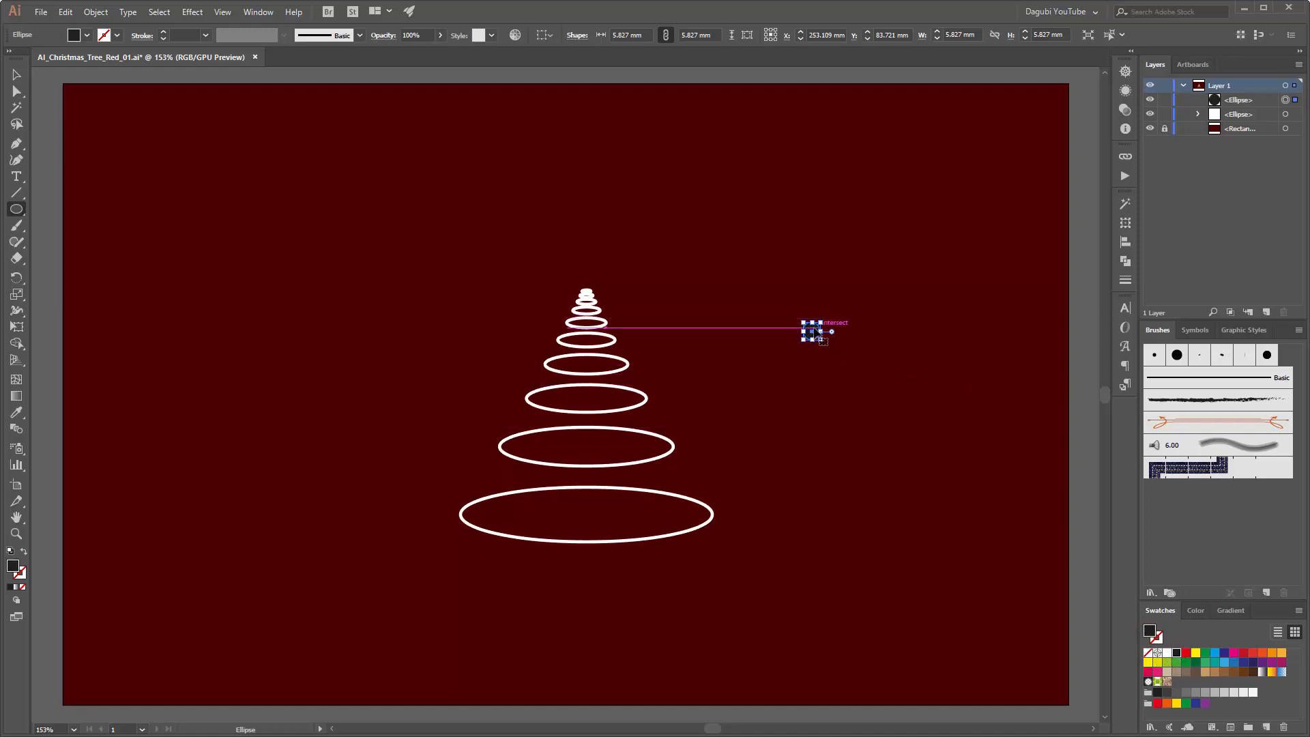
scroll(820, 329, "up", 5)
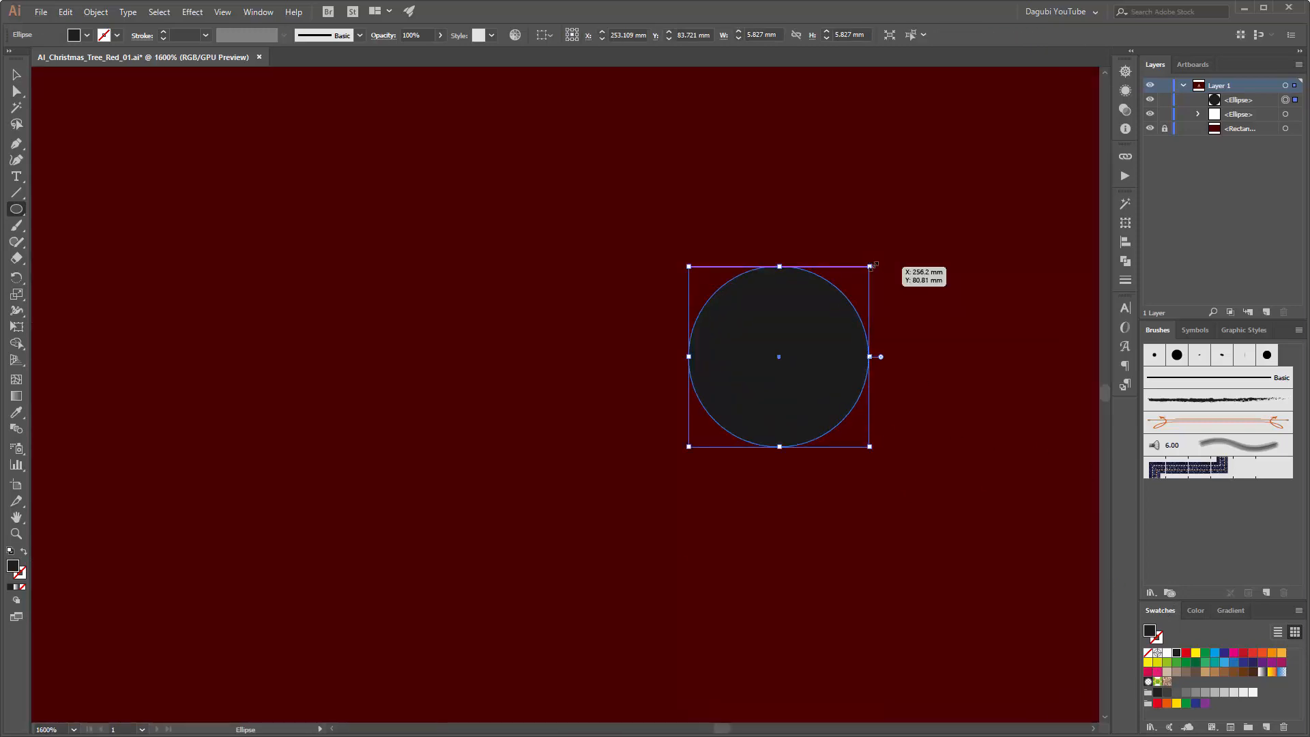
mouse_move(778, 356)
left_mouse_down()
mouse_move(838, 286)
mouse_move(816, 305)
left_mouse_up()
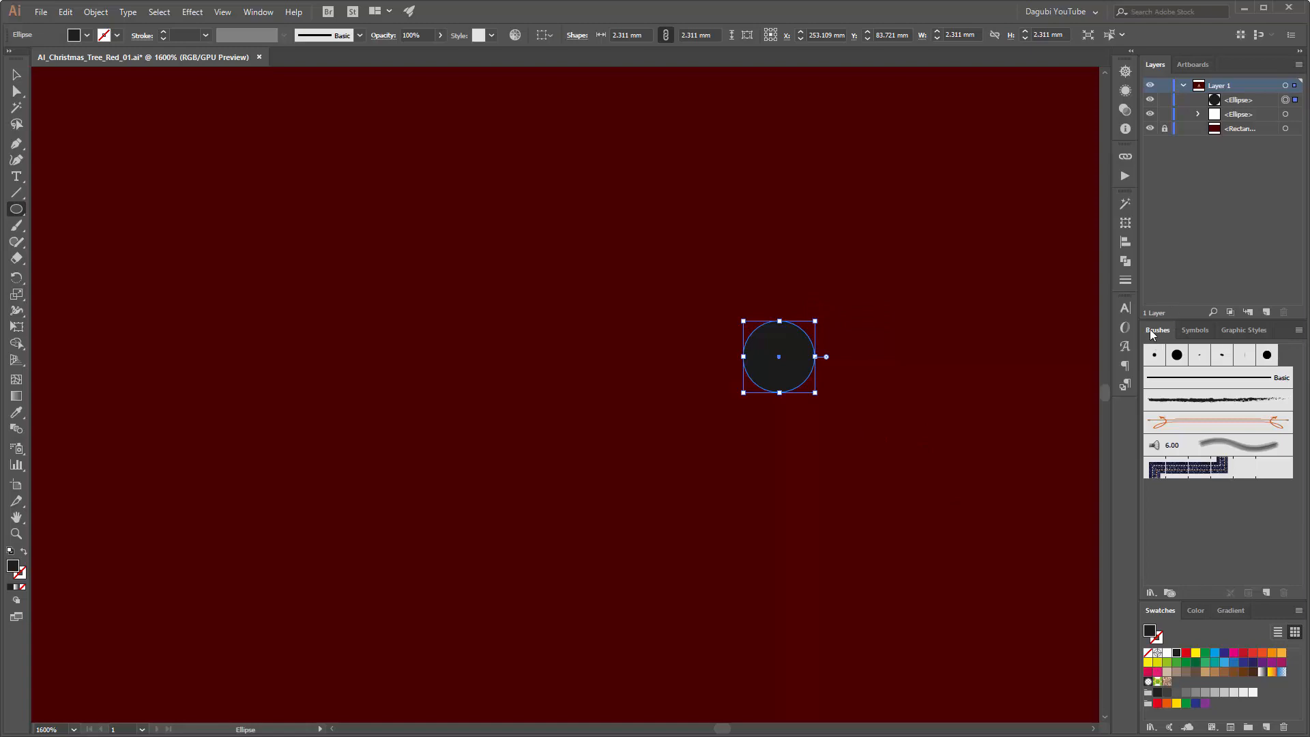
Step: Start a new scatter brush from the circle, with size, spacing and scatter all set to Random
left_click(1266, 592)
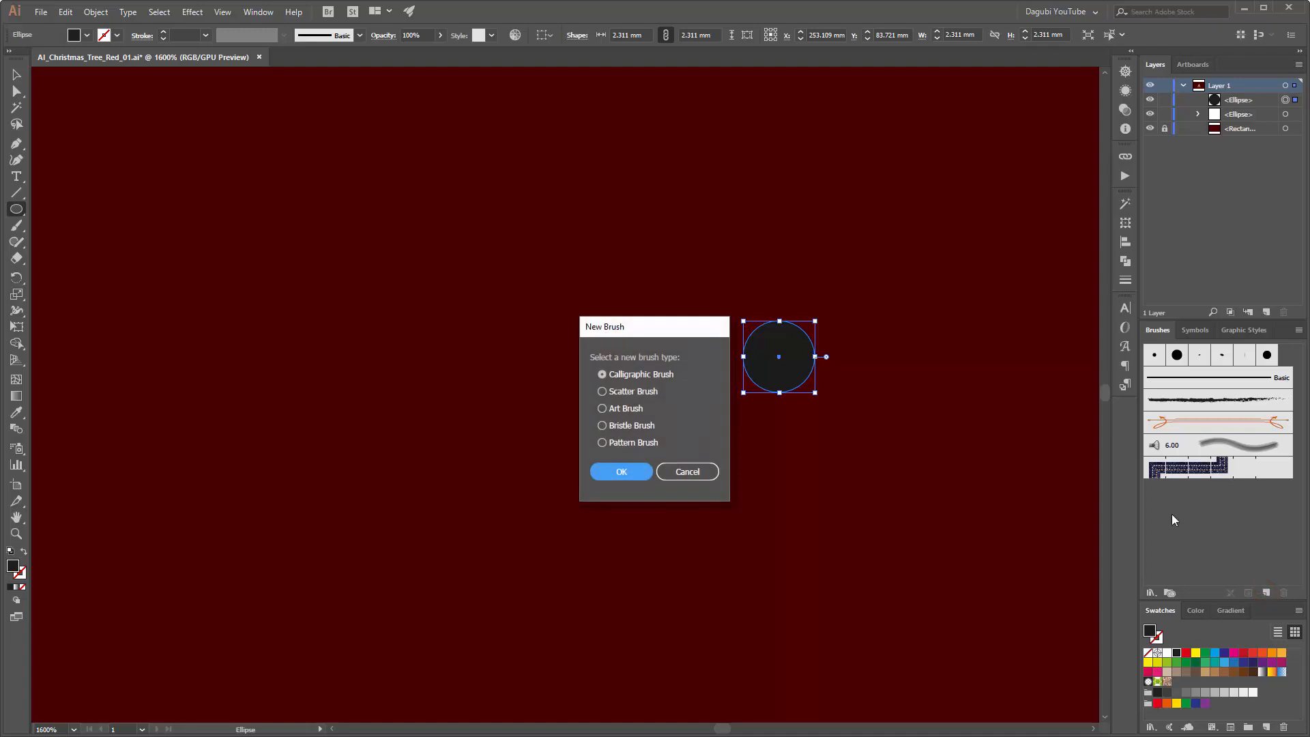
left_click(603, 392)
left_click(609, 474)
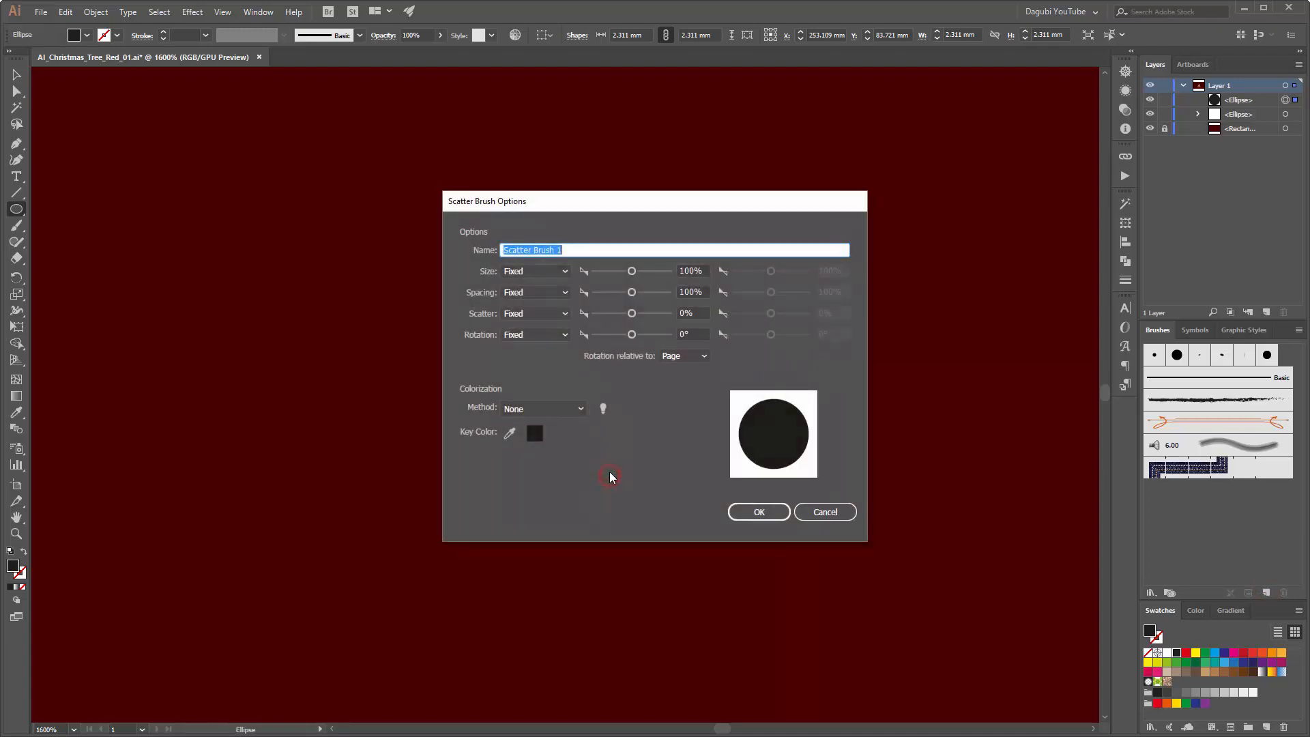
left_click(526, 271)
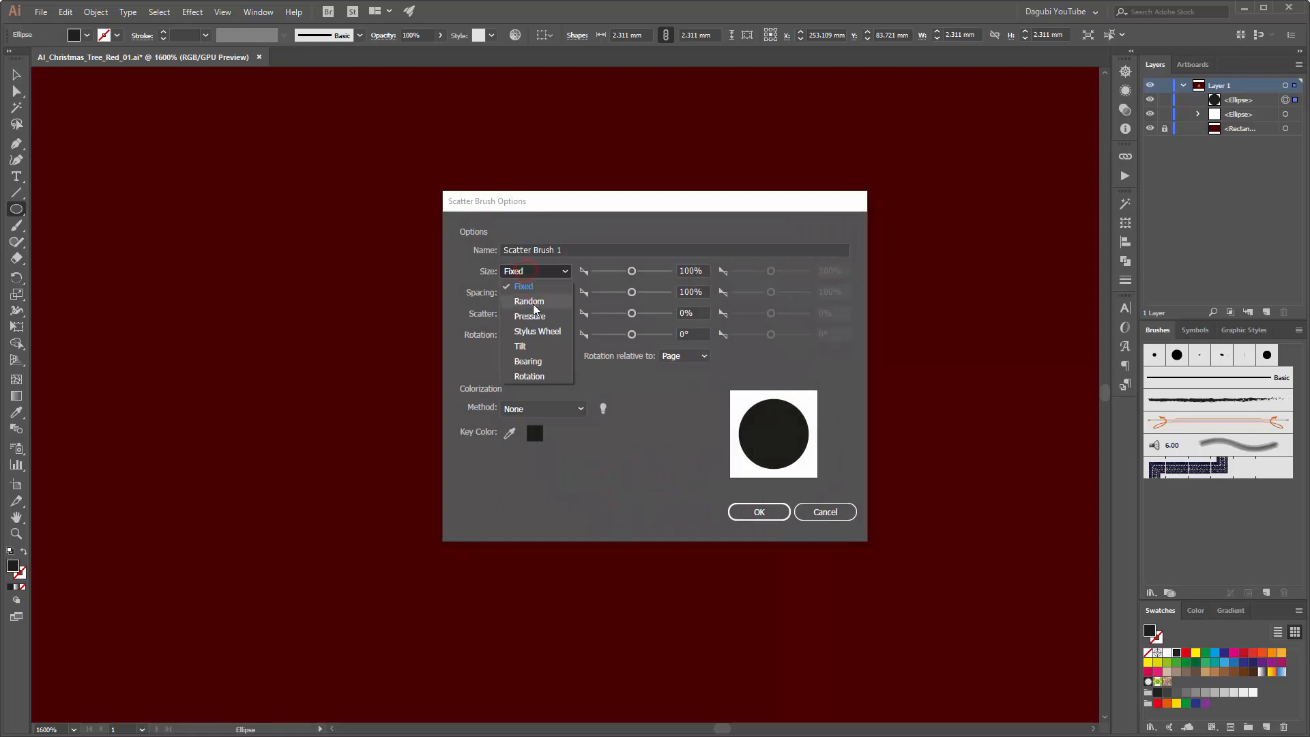
left_click(531, 302)
left_click(524, 292)
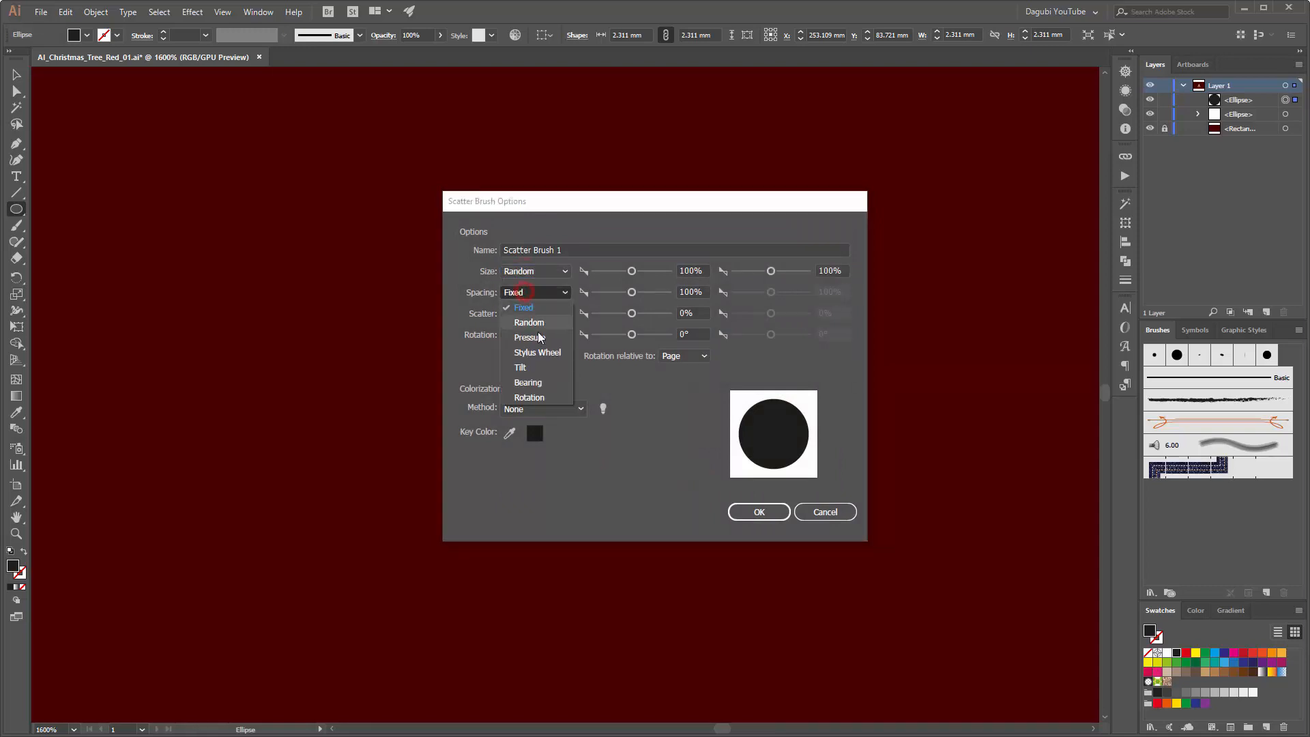
left_click(529, 322)
left_click(534, 316)
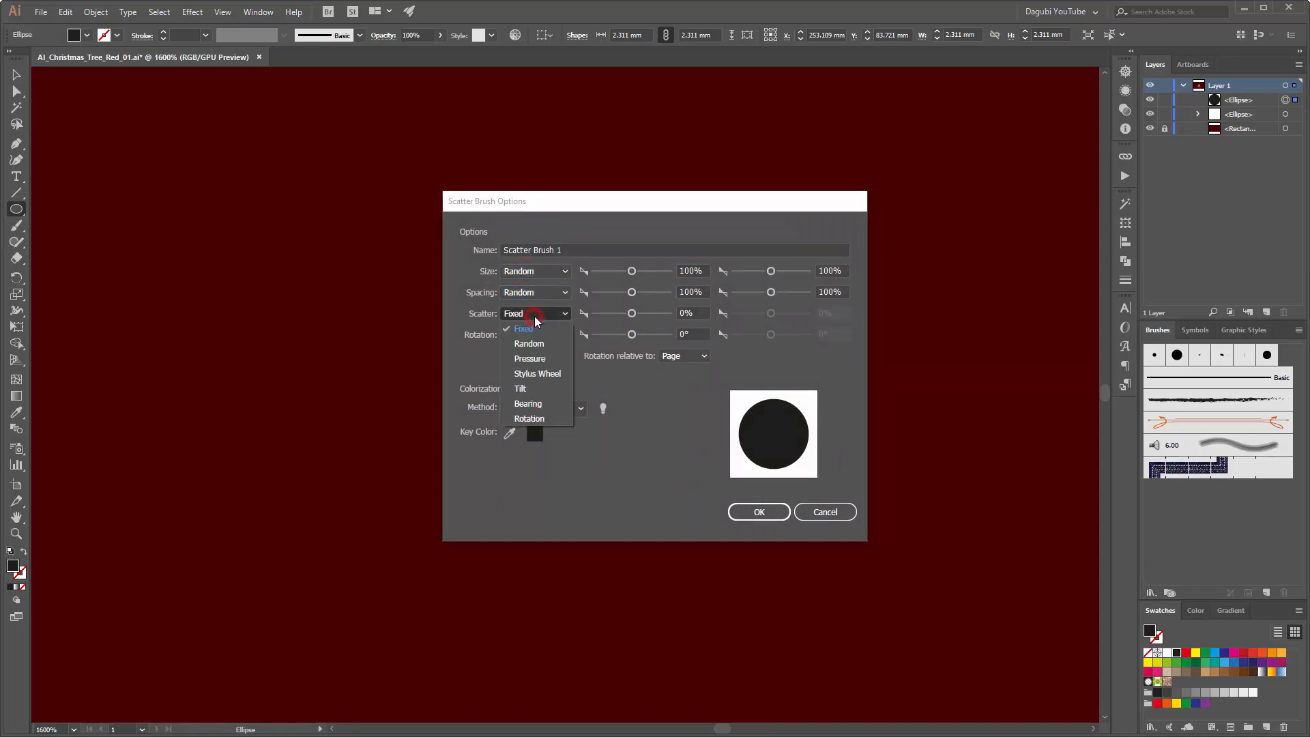
left_click(534, 344)
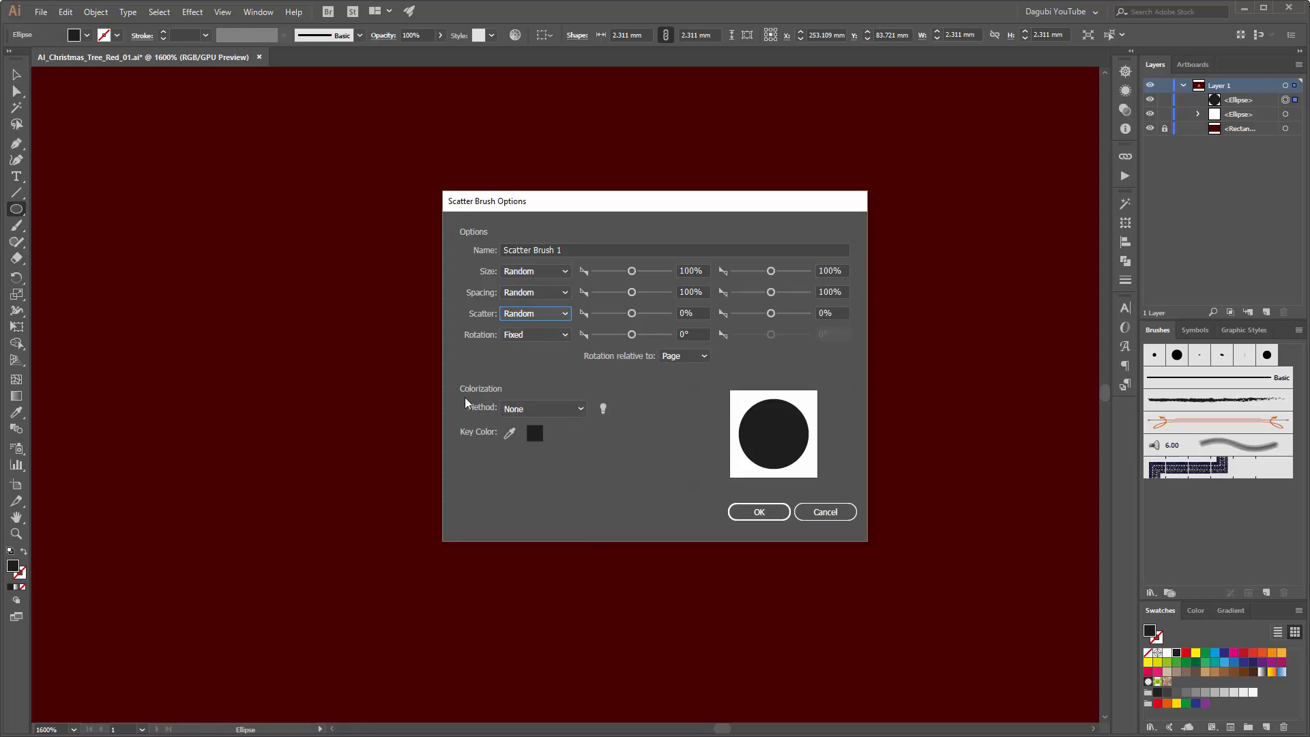
Step: Finish the scatter brush with the Tints colorization method and delete its source circle
left_click(555, 408)
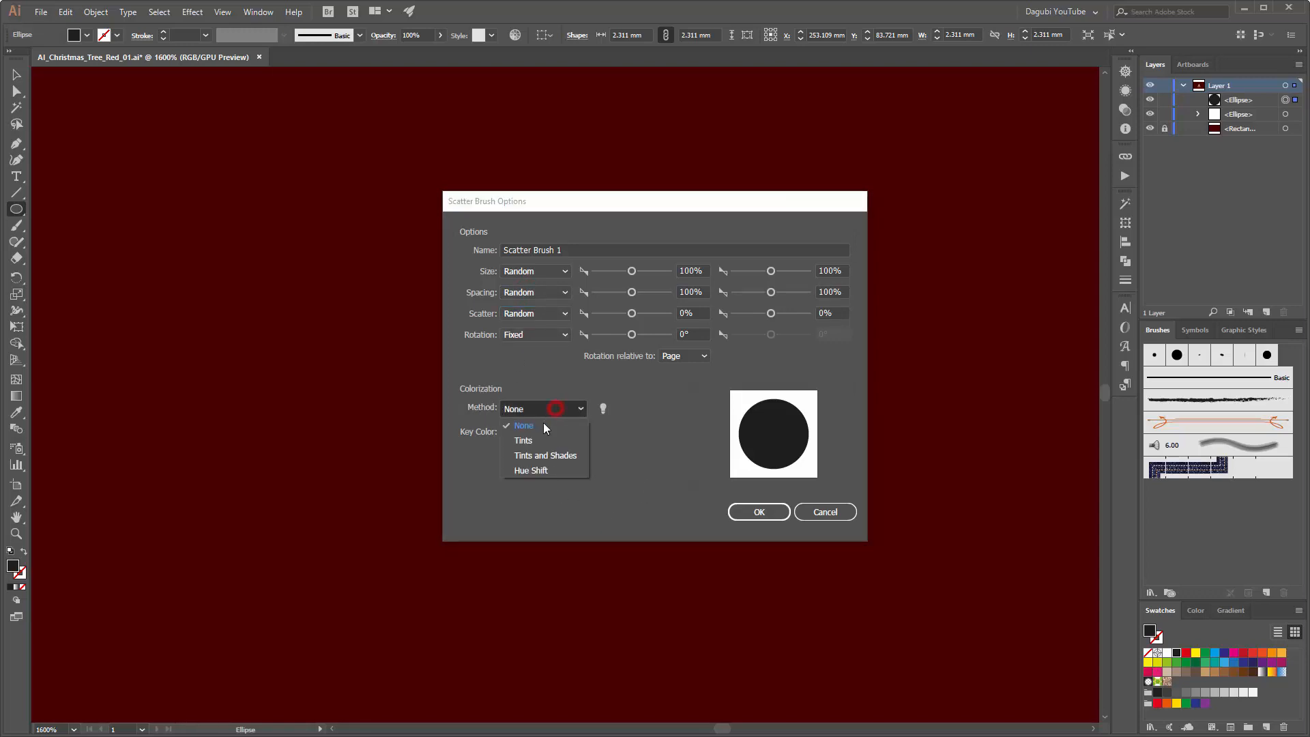
left_click(535, 439)
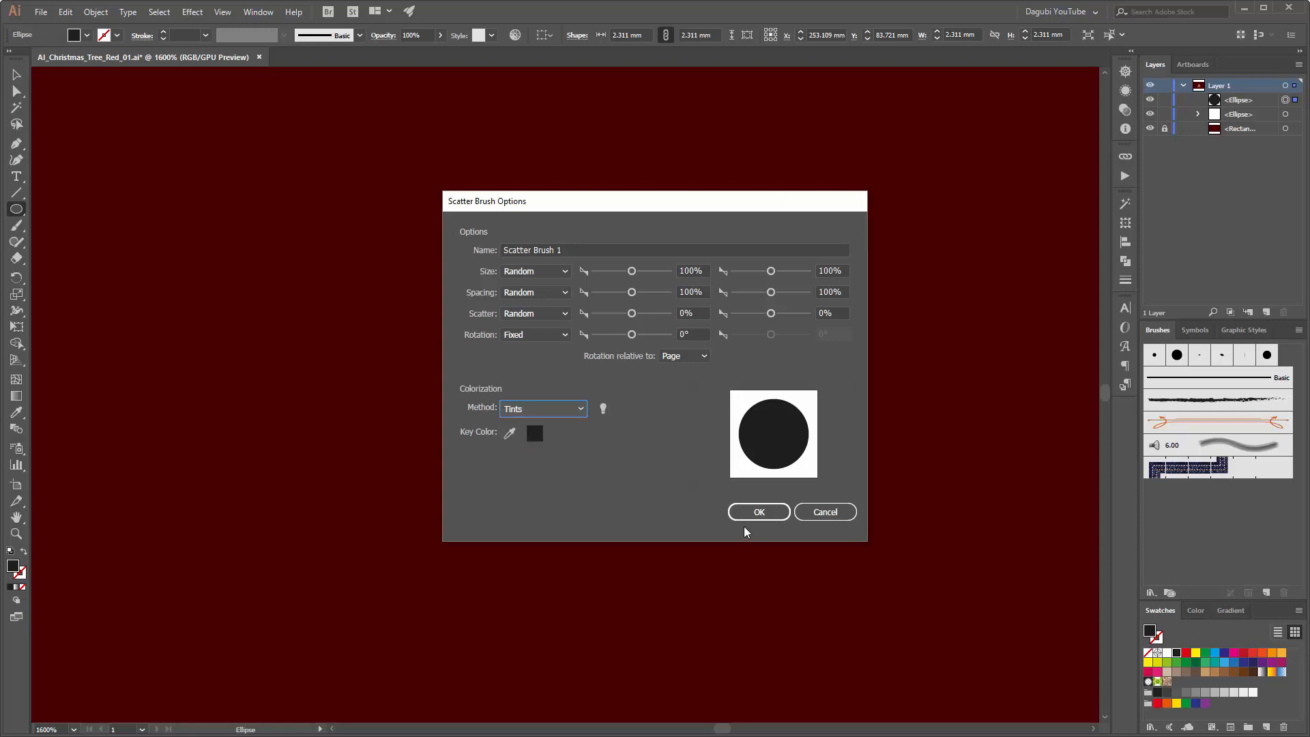
left_click(760, 513)
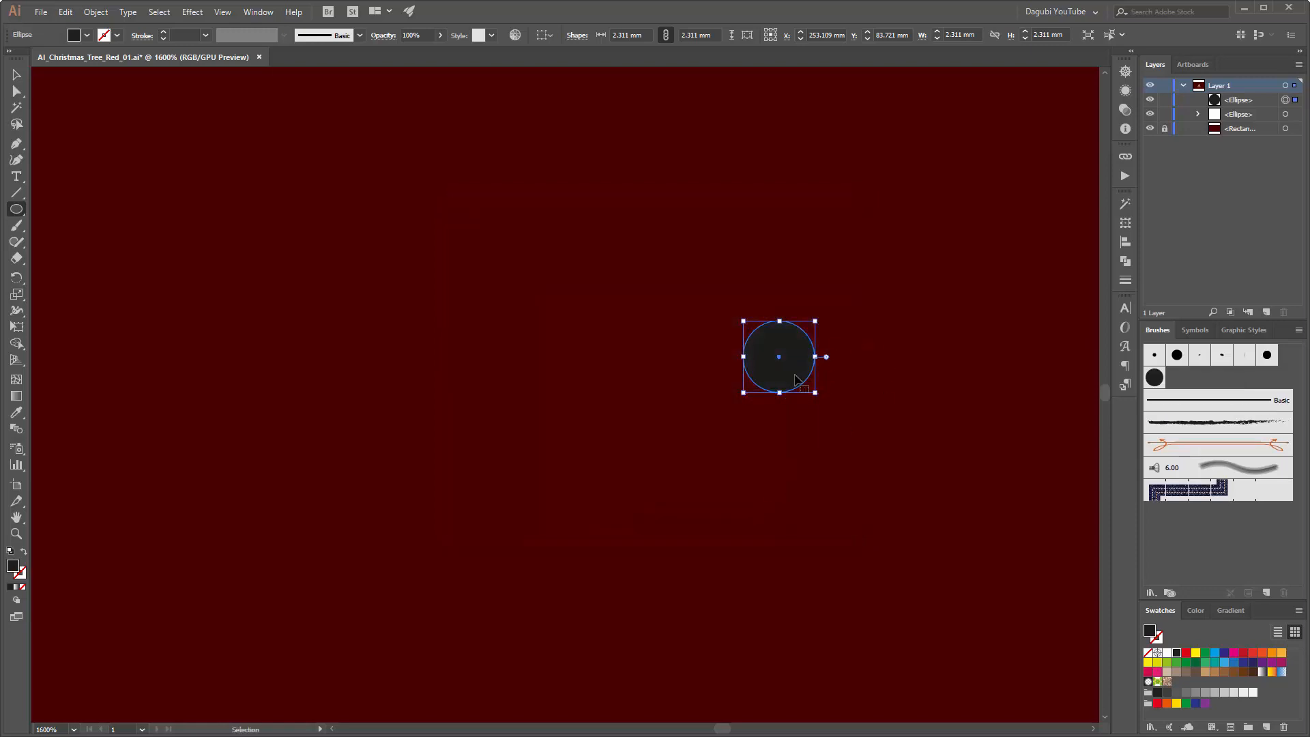
left_click_drag(795, 380, 732, 357)
key("Delete")
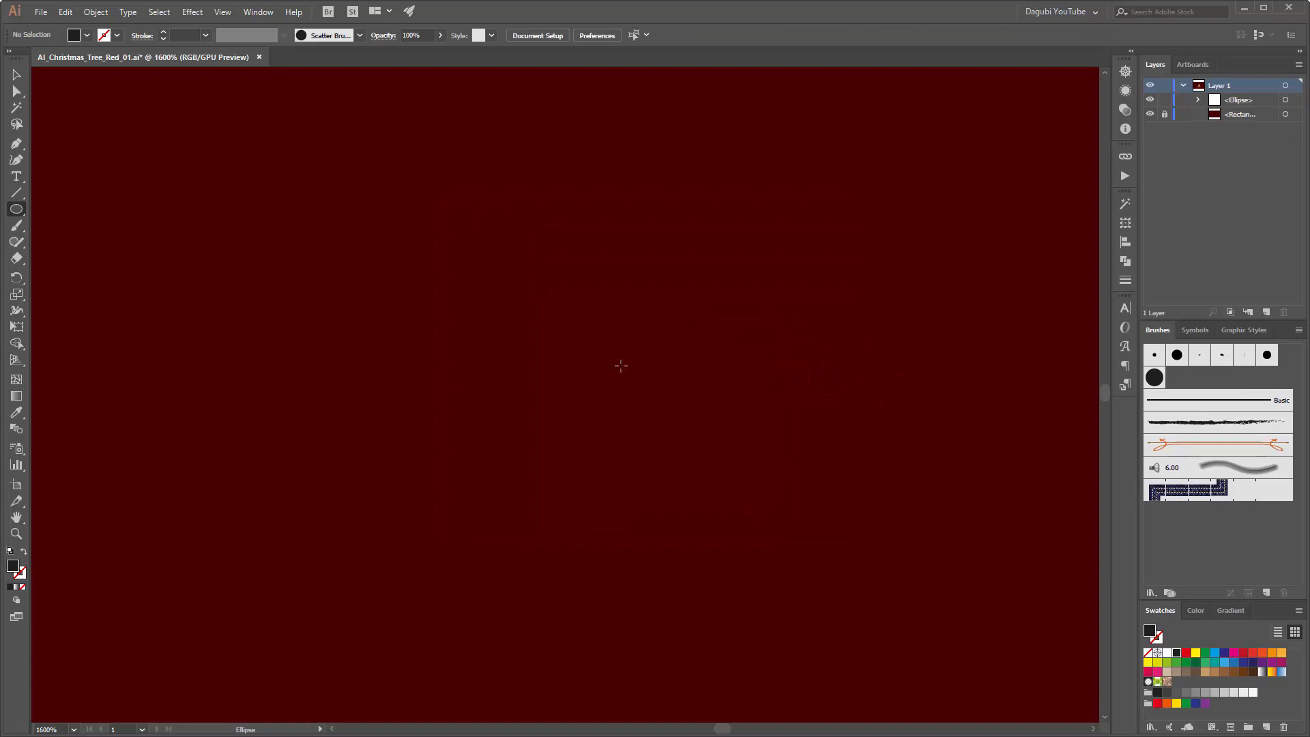
Step: Paint a long wavy test stroke beside the tree with the Paintbrush and the new scatter brush
scroll(596, 363, "down", 5)
scroll(484, 457, "up", 2)
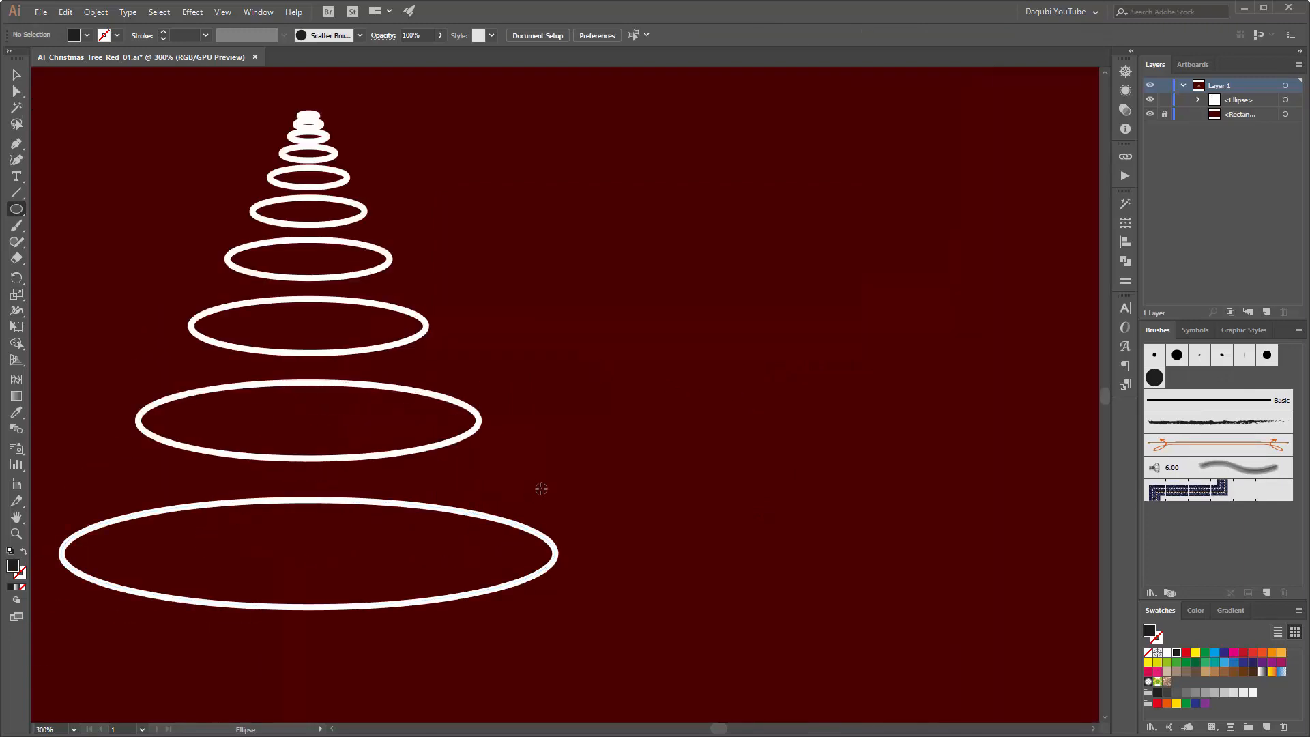
scroll(541, 489, "down", 1)
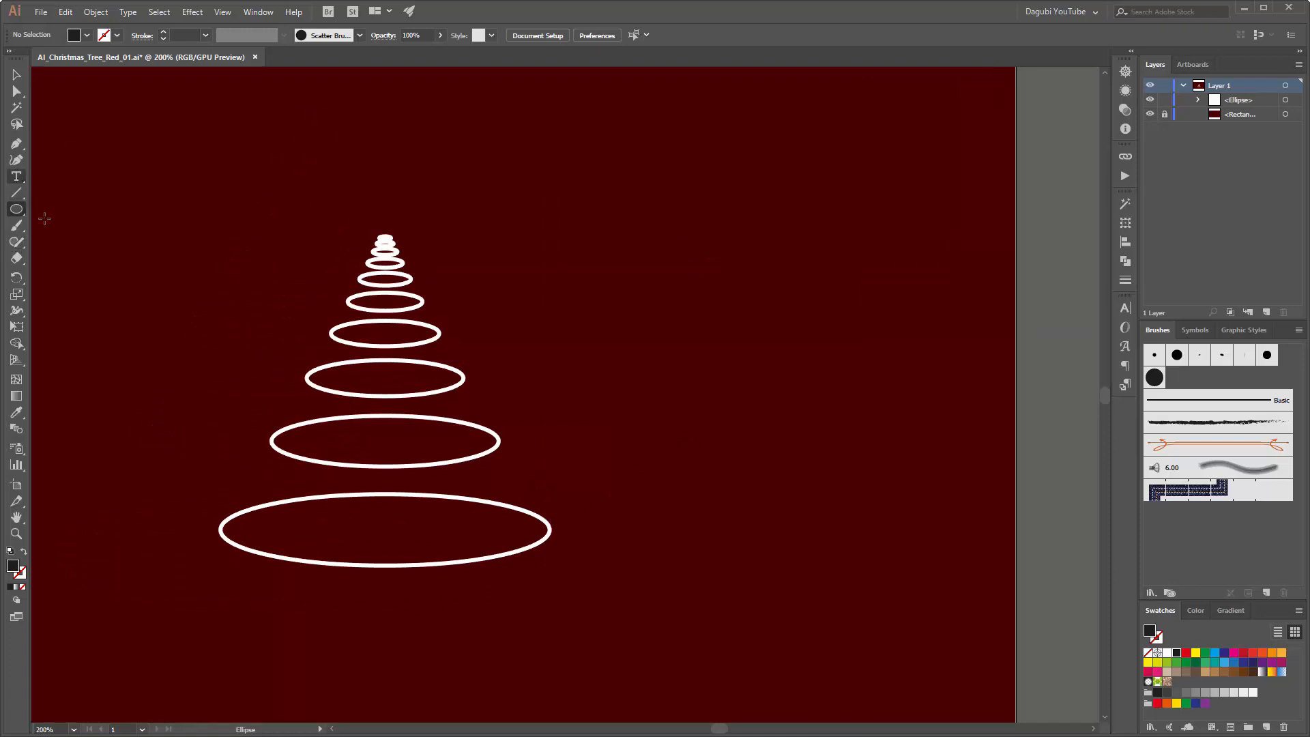
left_click(16, 225)
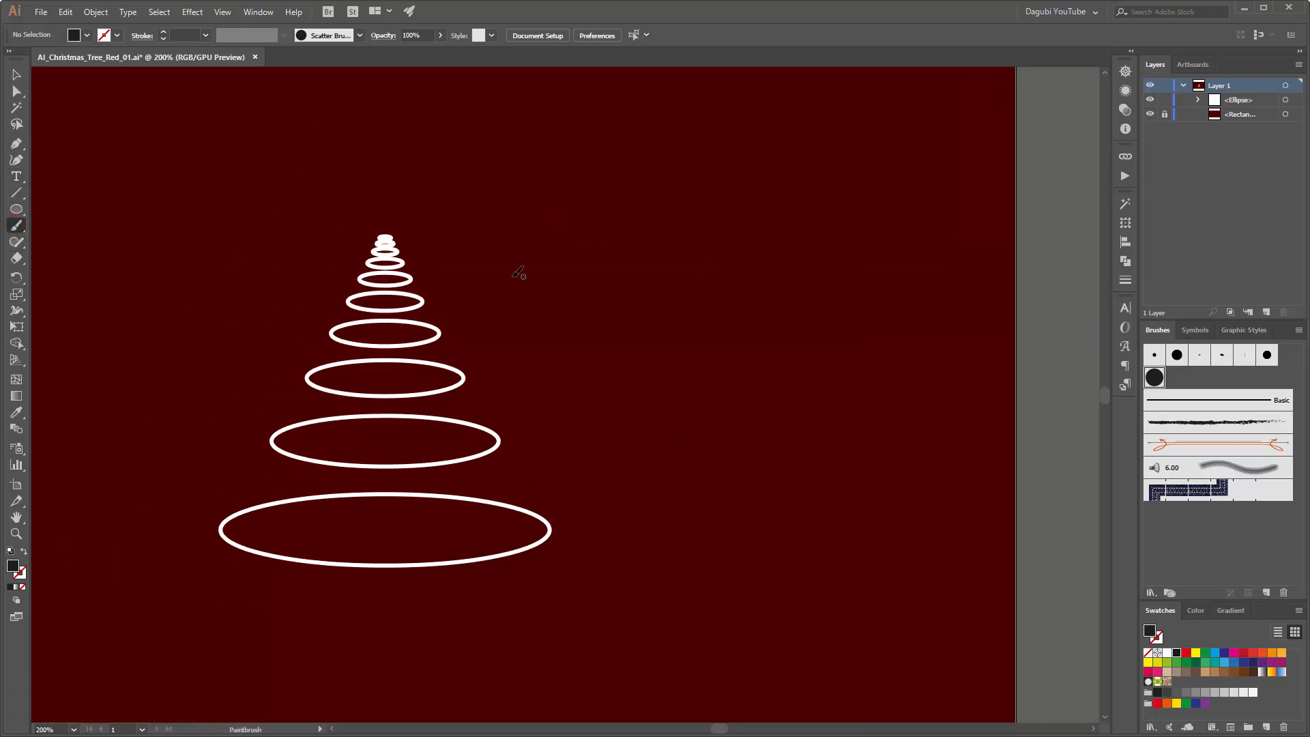
left_click_drag(577, 253, 591, 257)
left_click_drag(702, 283, 894, 255)
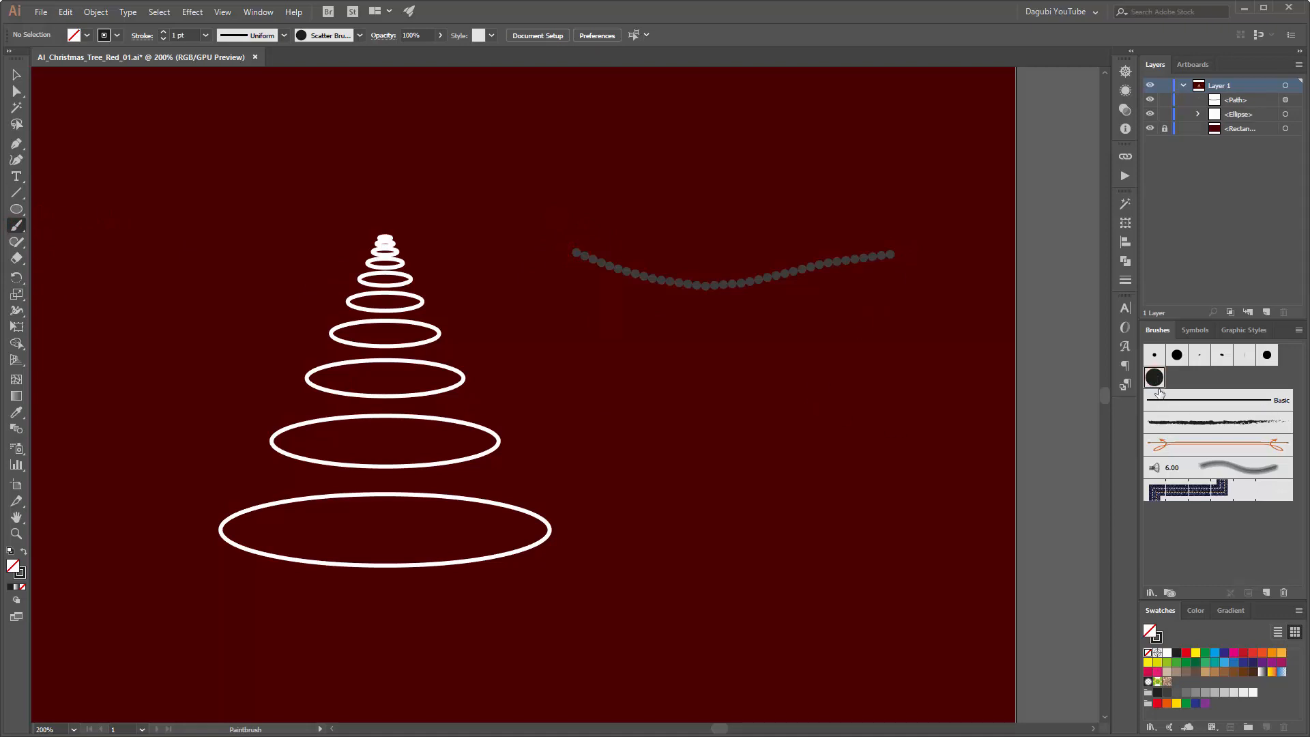
Step: Change the stroke colour of the painted test path to white
key("x")
left_click(1175, 652)
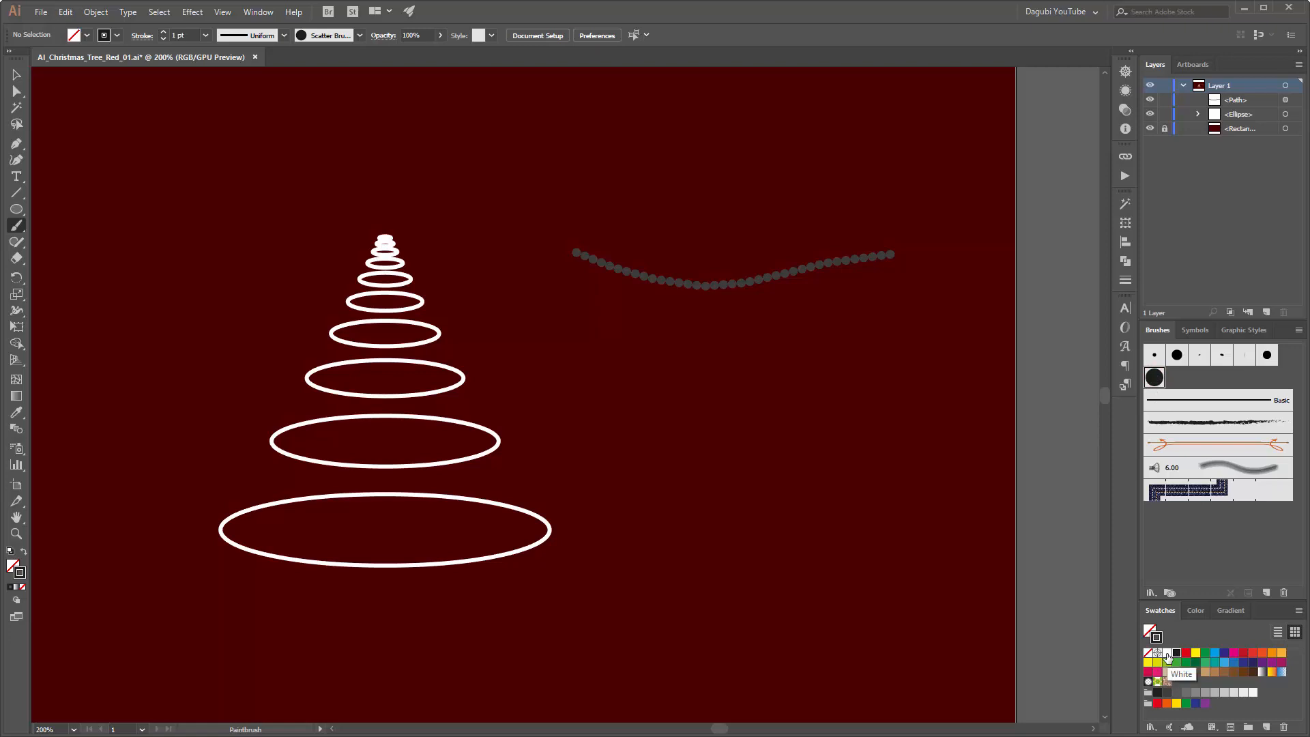
left_click(1167, 654)
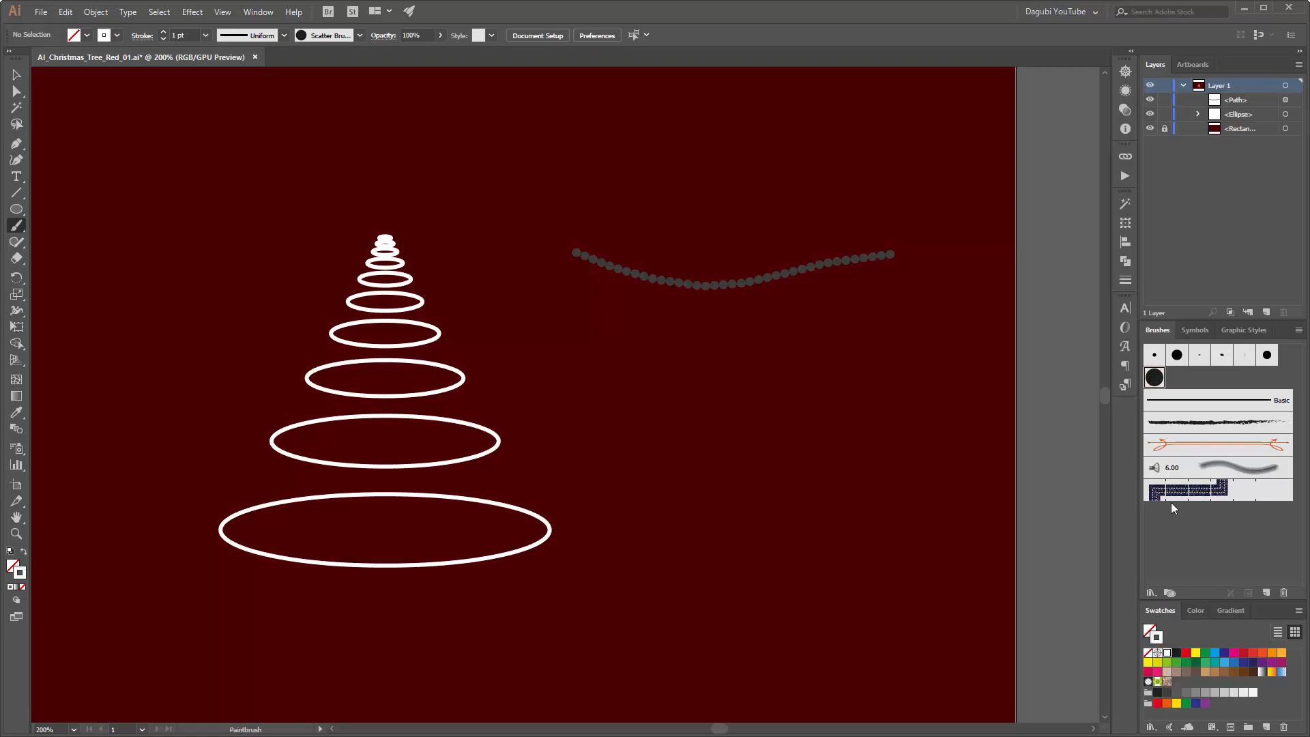
left_click(849, 262, "ctrl")
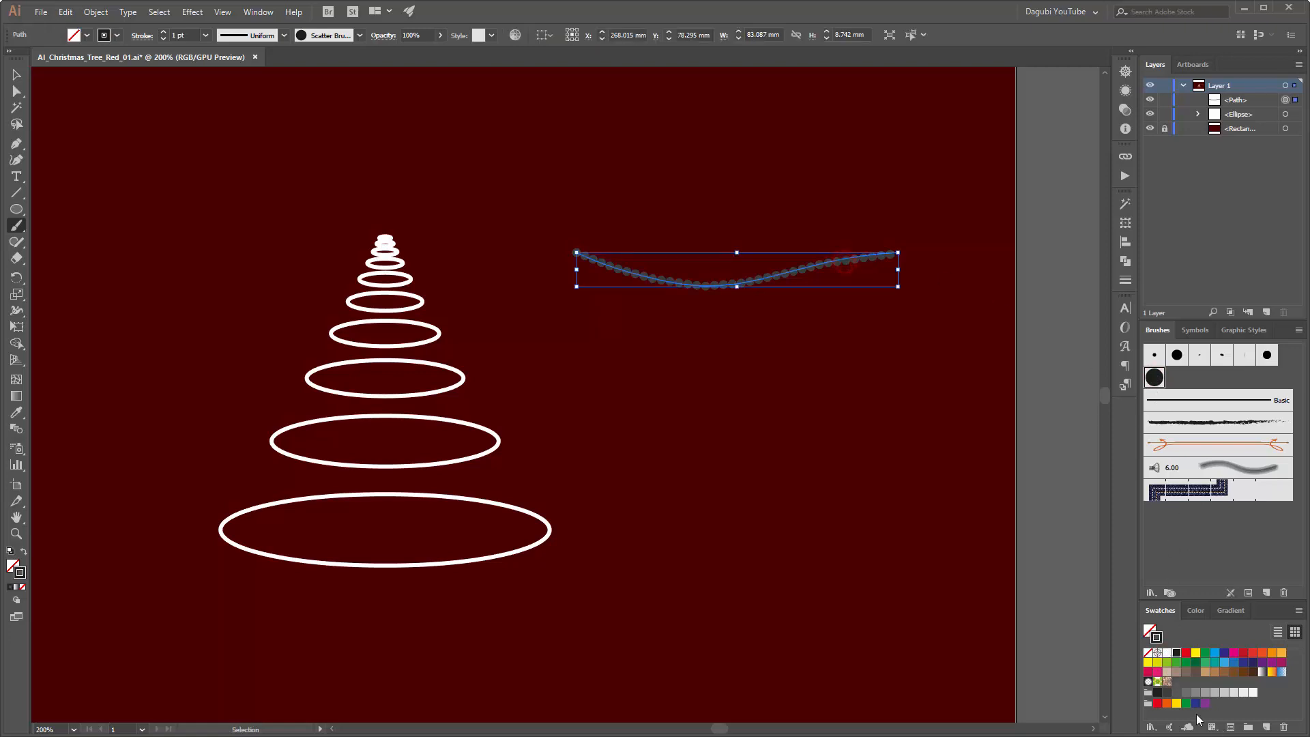
left_click(1168, 654)
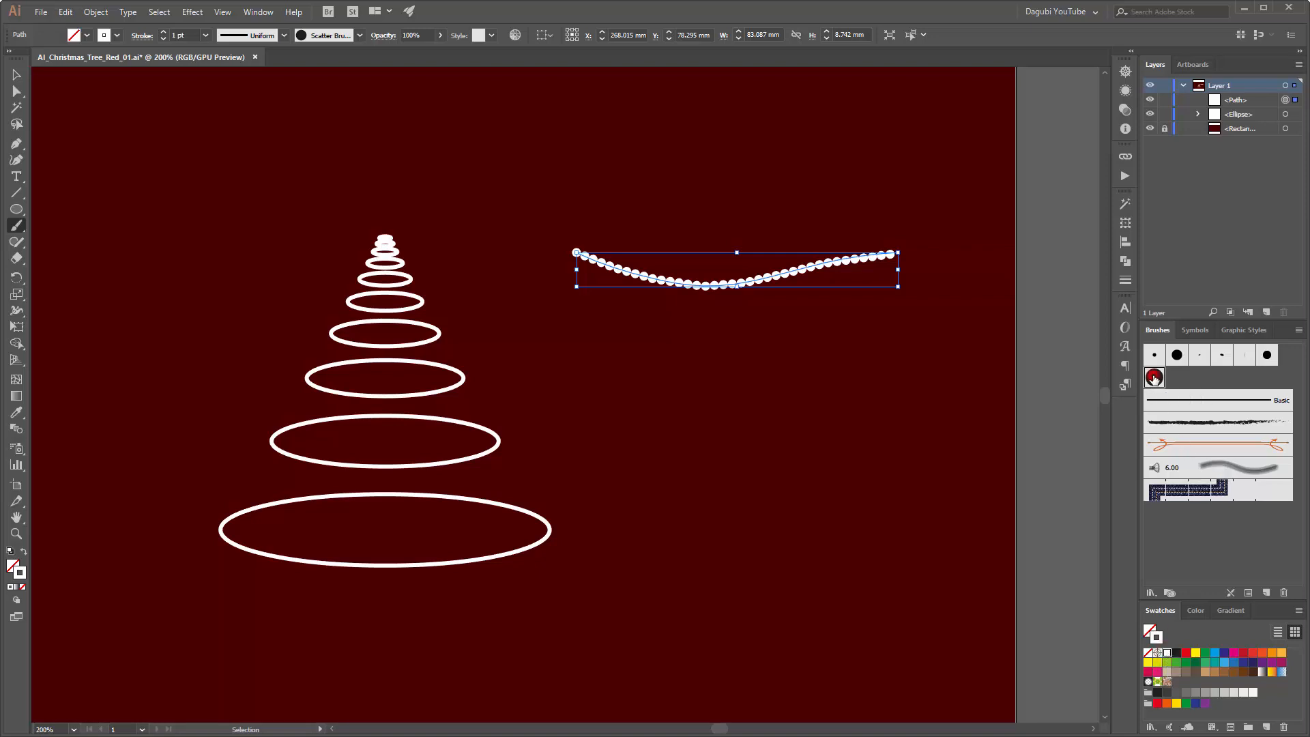
Step: Edit the scatter brush with preview on, setting size to 52% and 117% and spacing to 36% and 200%
double_click(1154, 379)
left_click_drag(672, 198, 819, 395)
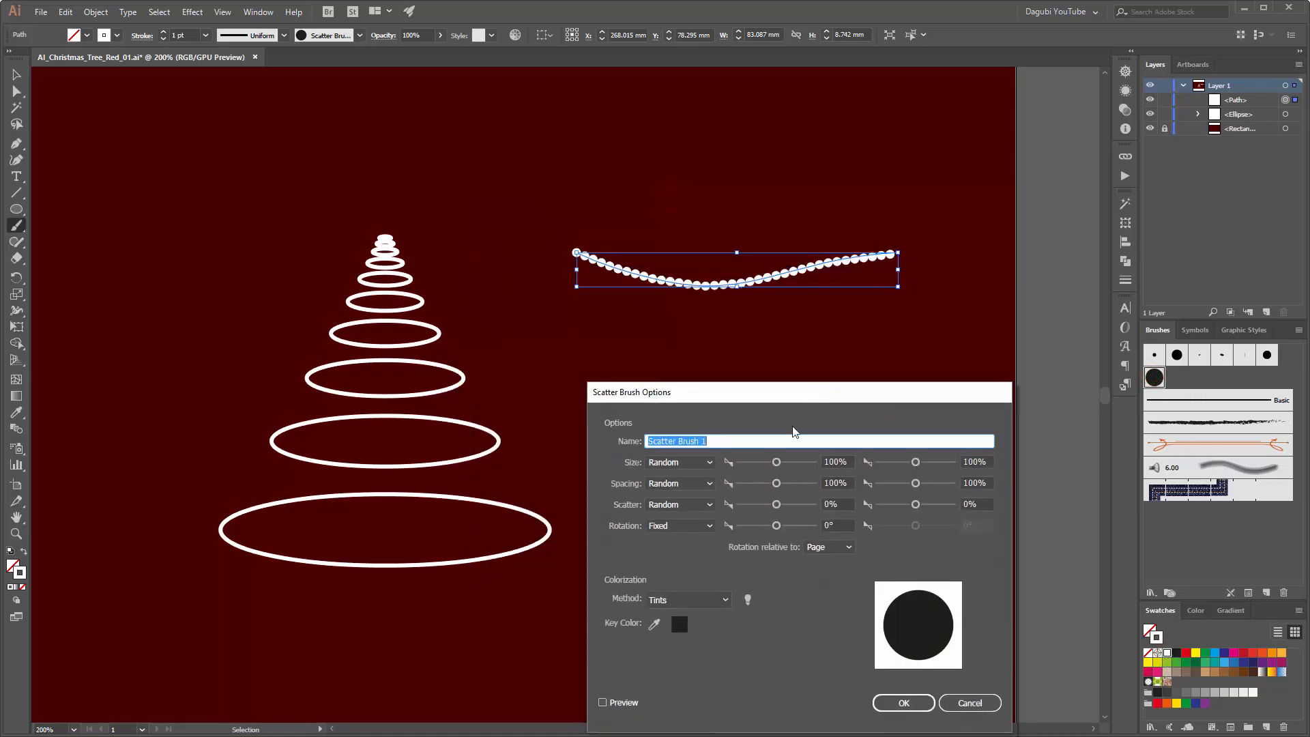
left_click_drag(778, 462, 761, 465)
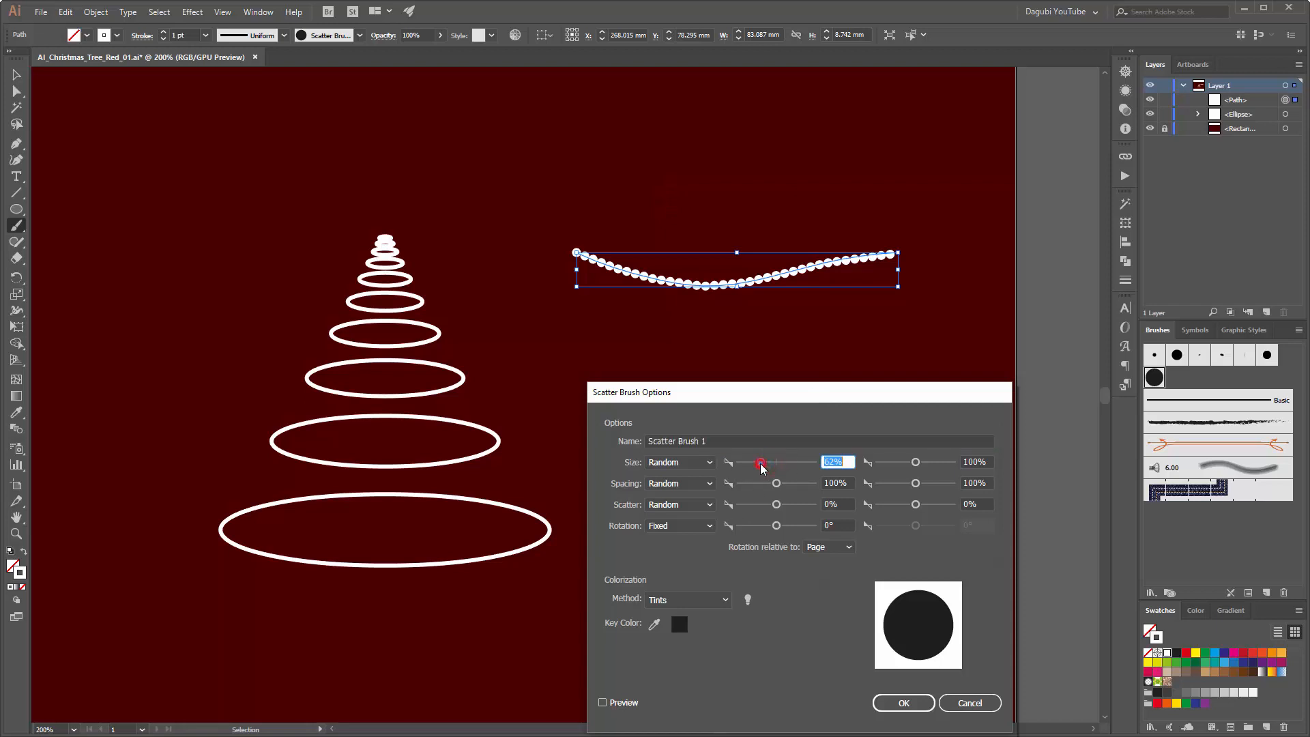
left_click(608, 702)
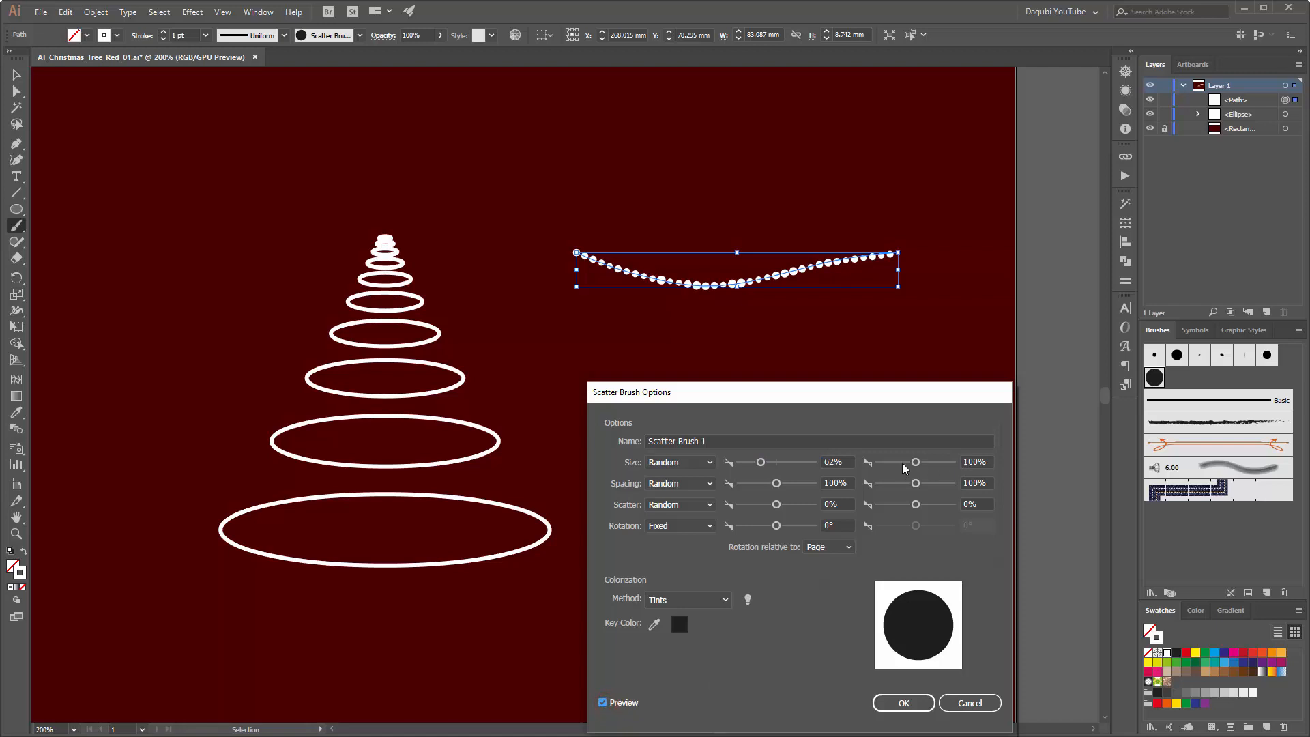
left_click_drag(914, 464, 917, 464)
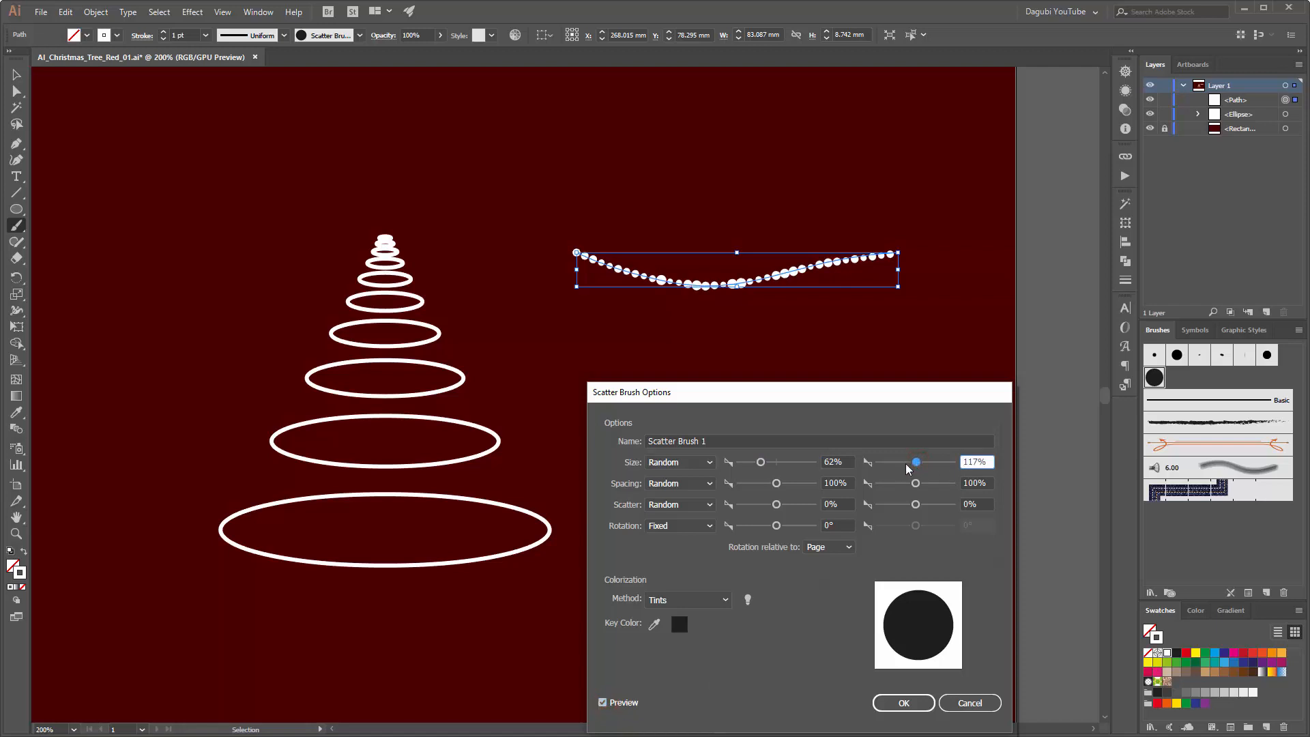
mouse_move(761, 463)
left_mouse_down()
mouse_move(767, 483)
mouse_move(750, 485)
left_mouse_up()
left_click_drag(915, 483, 920, 488)
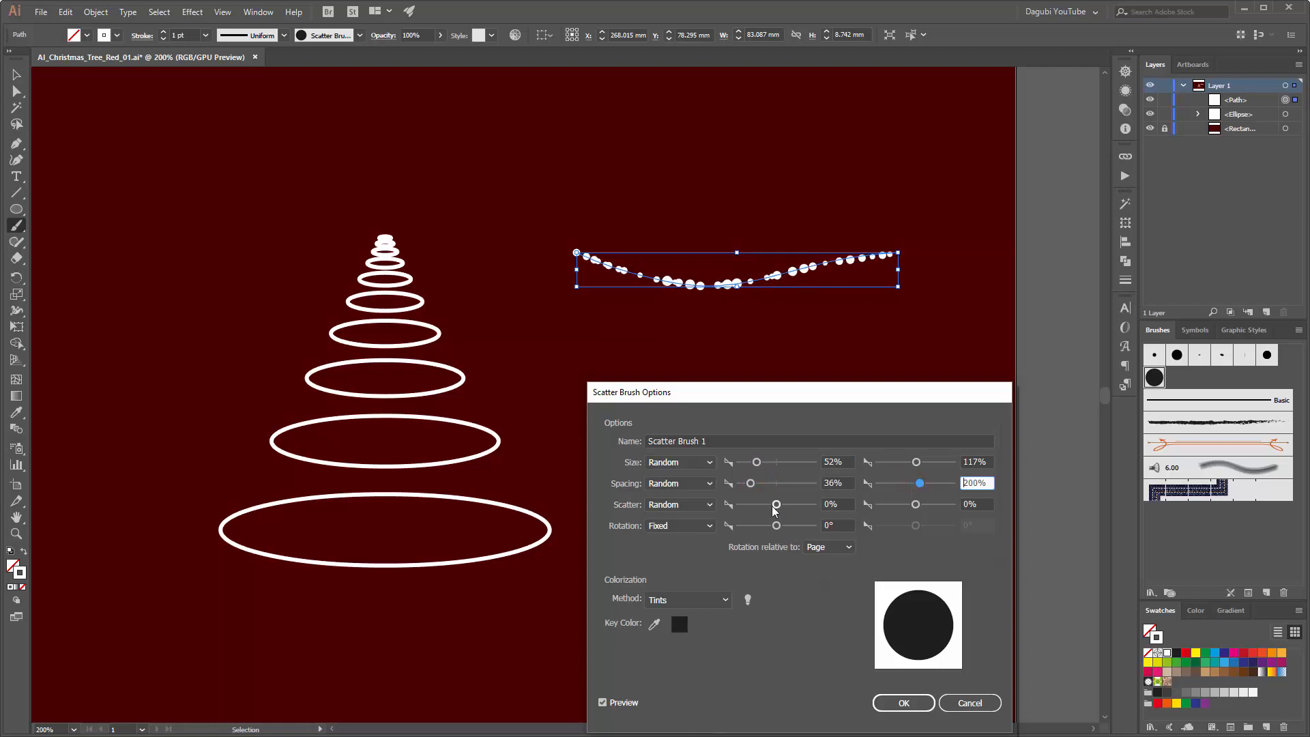
Step: Set the brush's scatter to -107% and 93% and apply the changes to existing strokes
left_click_drag(776, 506, 774, 509)
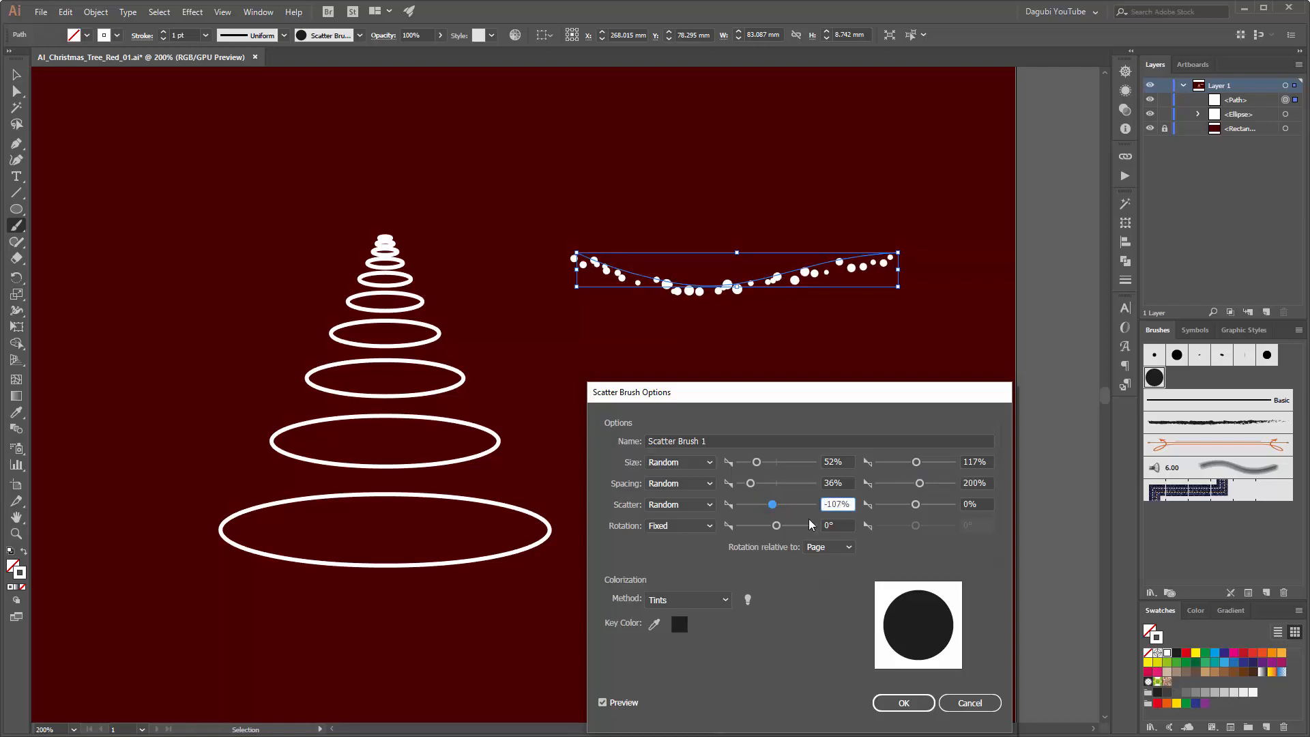
left_click_drag(916, 505, 921, 506)
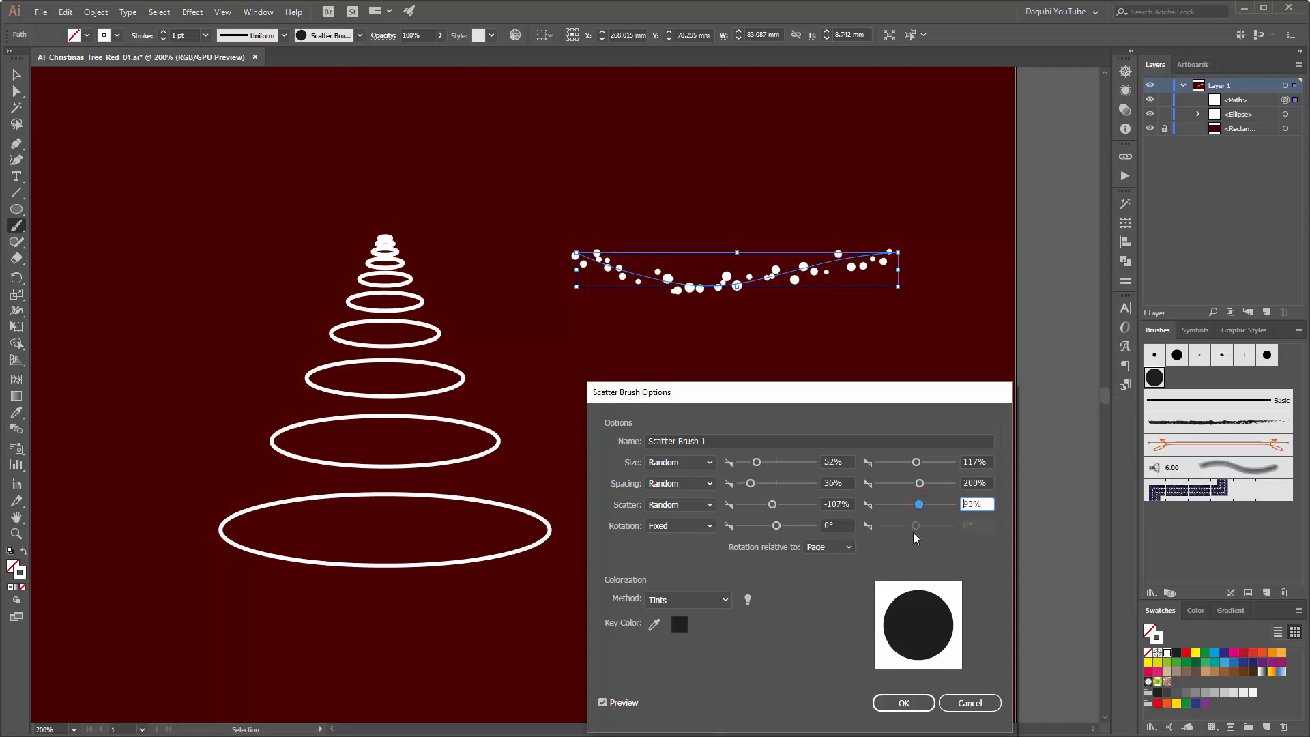
left_click(908, 705)
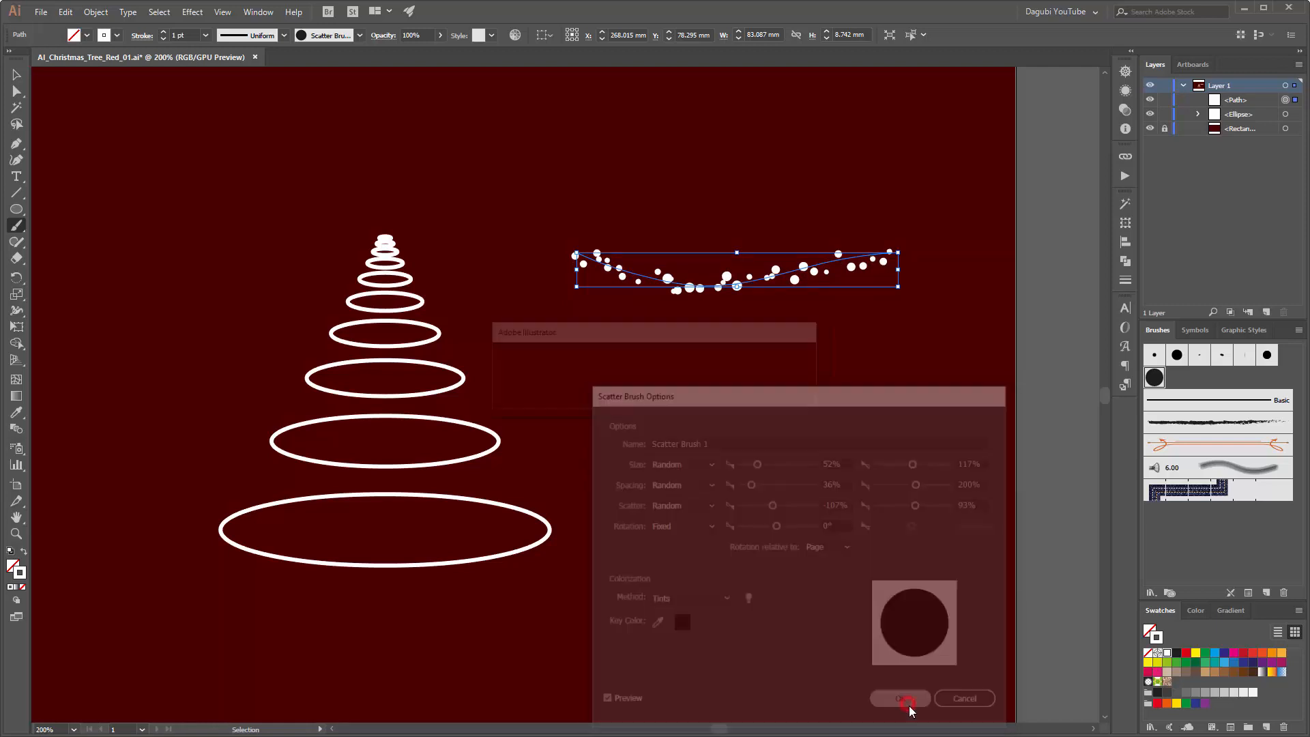
left_click(634, 395)
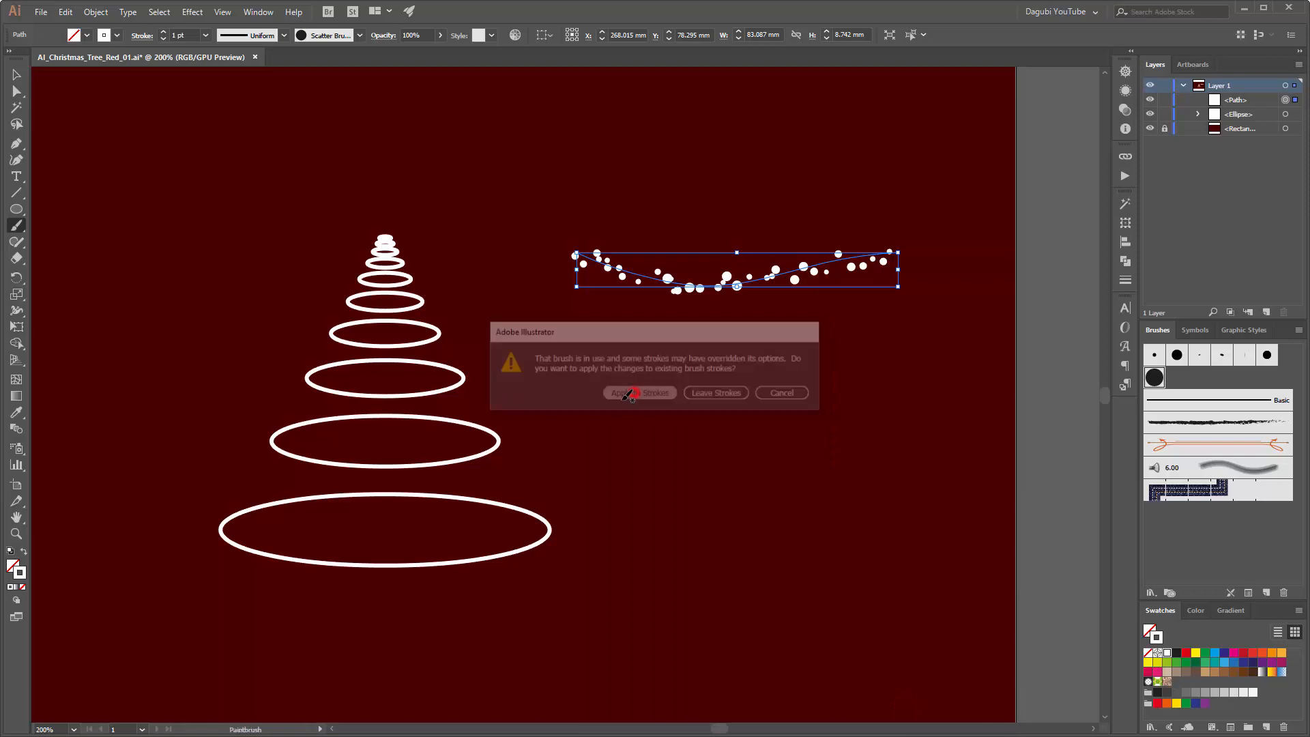
Step: Delete the scatter-brush test stroke beside the tree
mouse_move(806, 271)
left_mouse_down()
mouse_move(838, 251)
mouse_move(819, 249)
left_mouse_up()
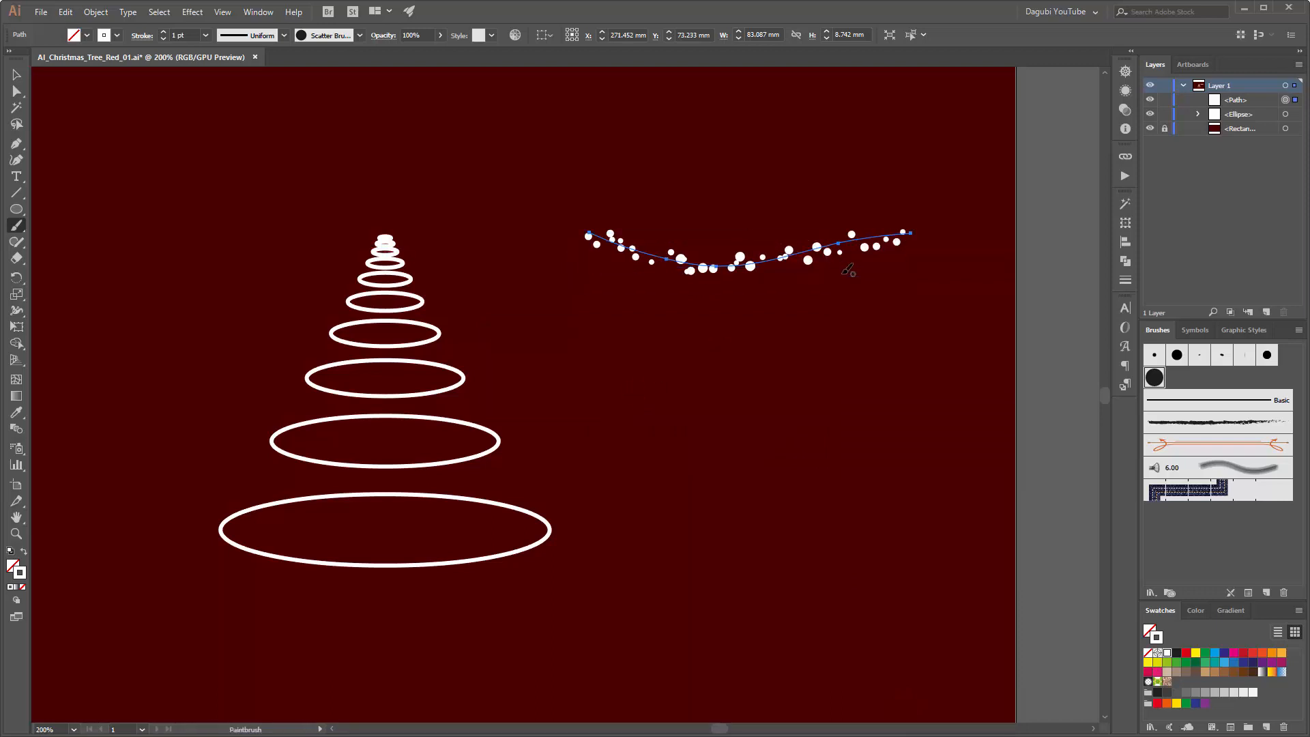
key("Delete")
Step: Duplicate the white ellipse group that forms the tree within Layer 1
key("a")
key("ctrl+0")
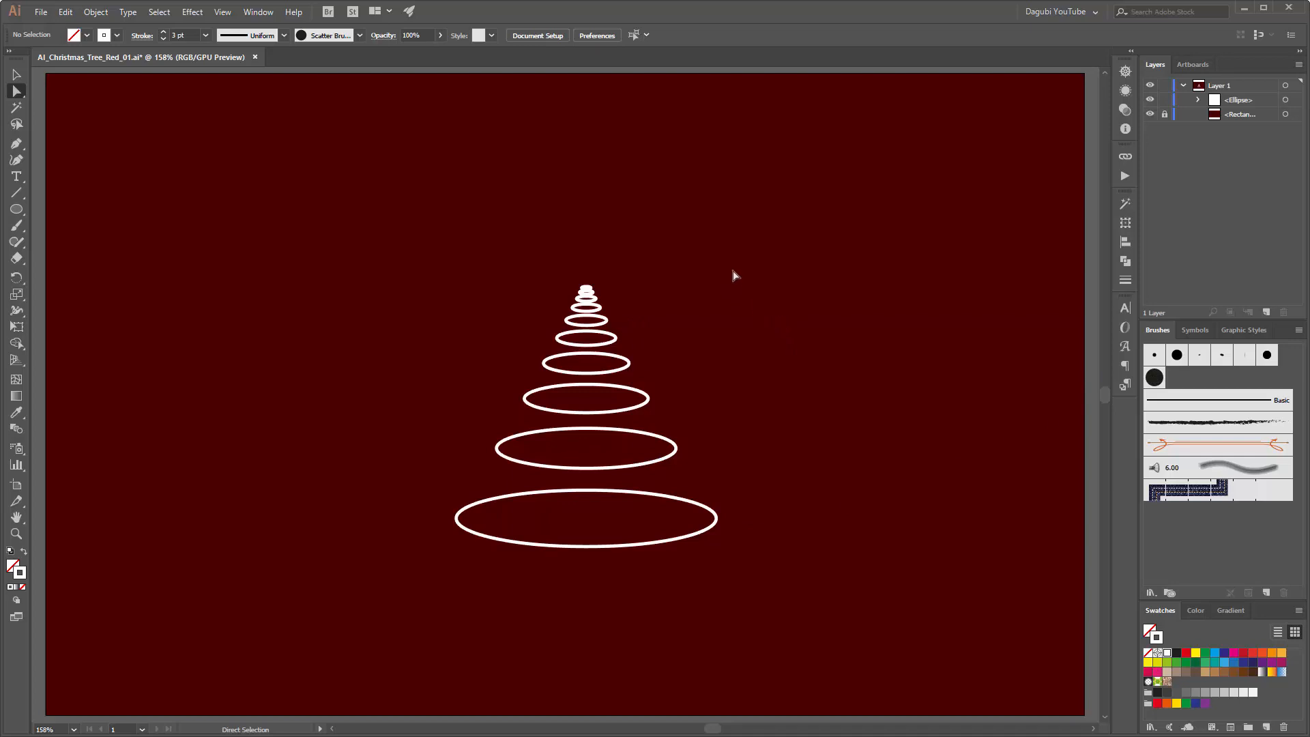
left_click(1266, 101)
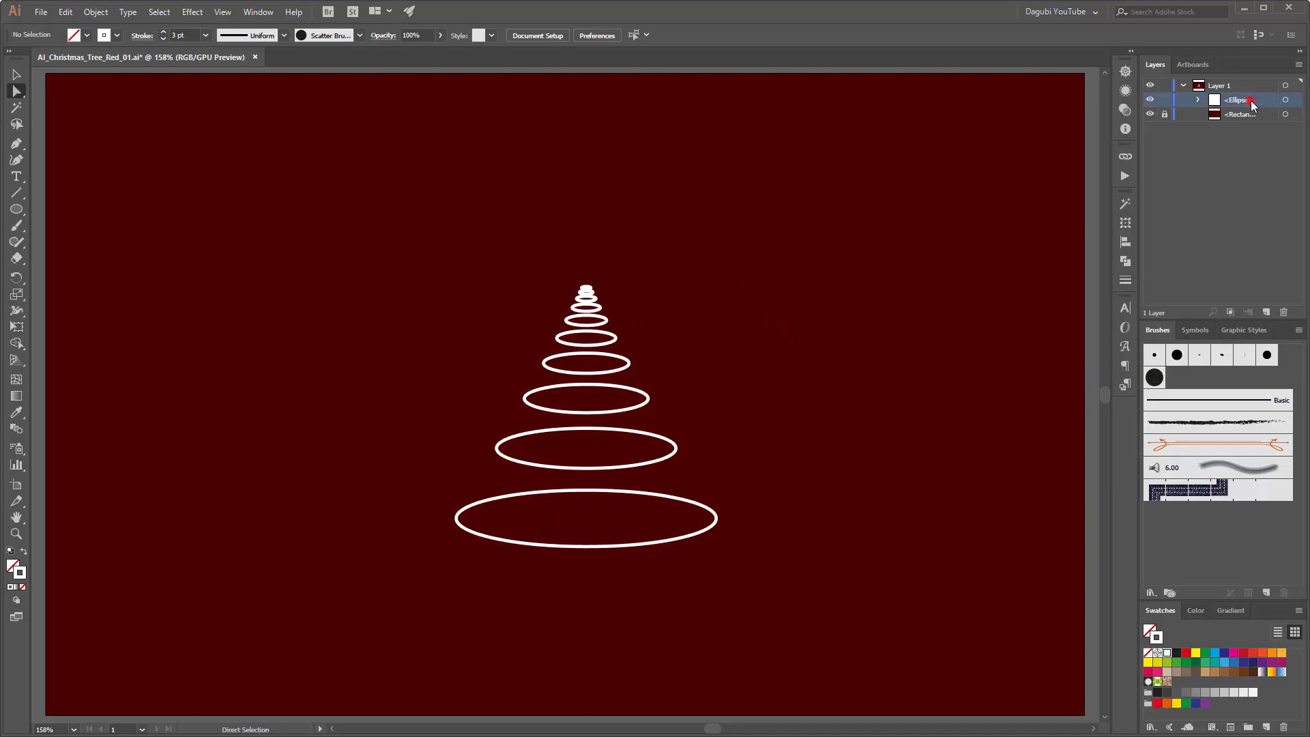
left_click_drag(1251, 100, 1267, 312)
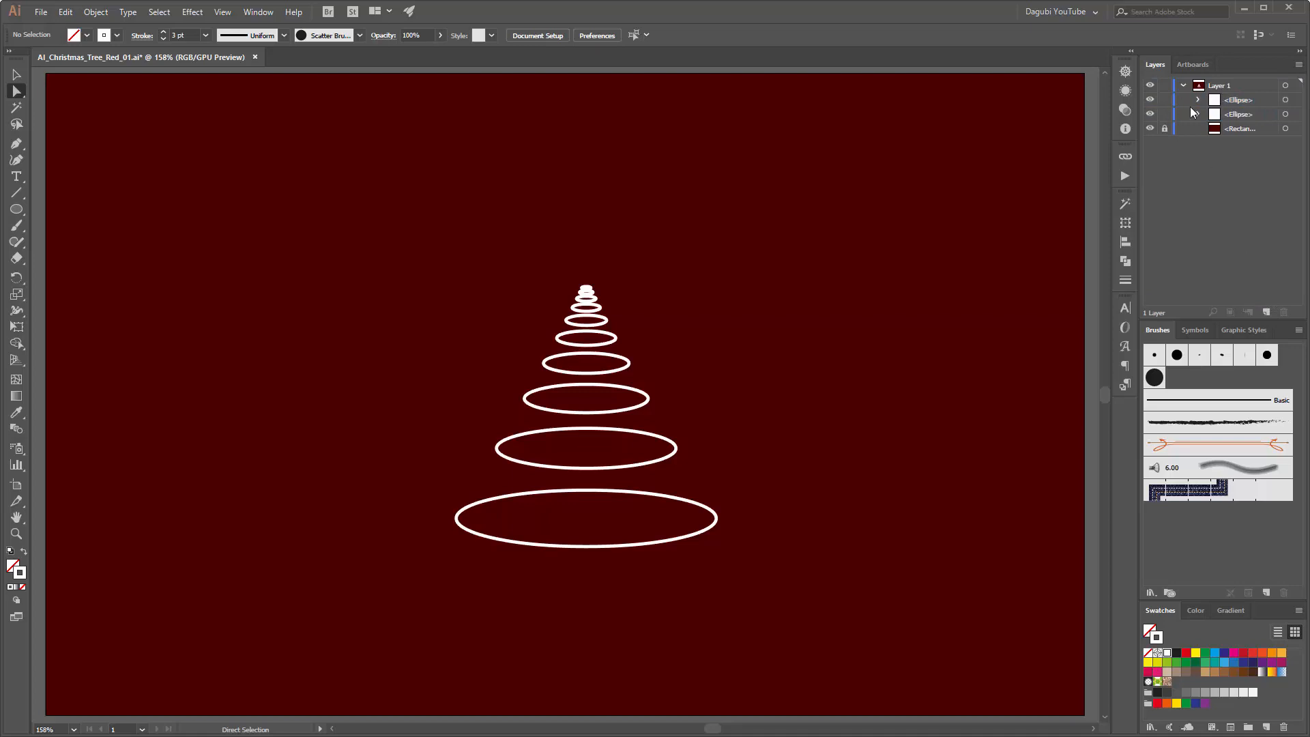
Step: Apply the custom round-dot scatter brush to the upper copy of the ellipse group
left_click(1256, 101)
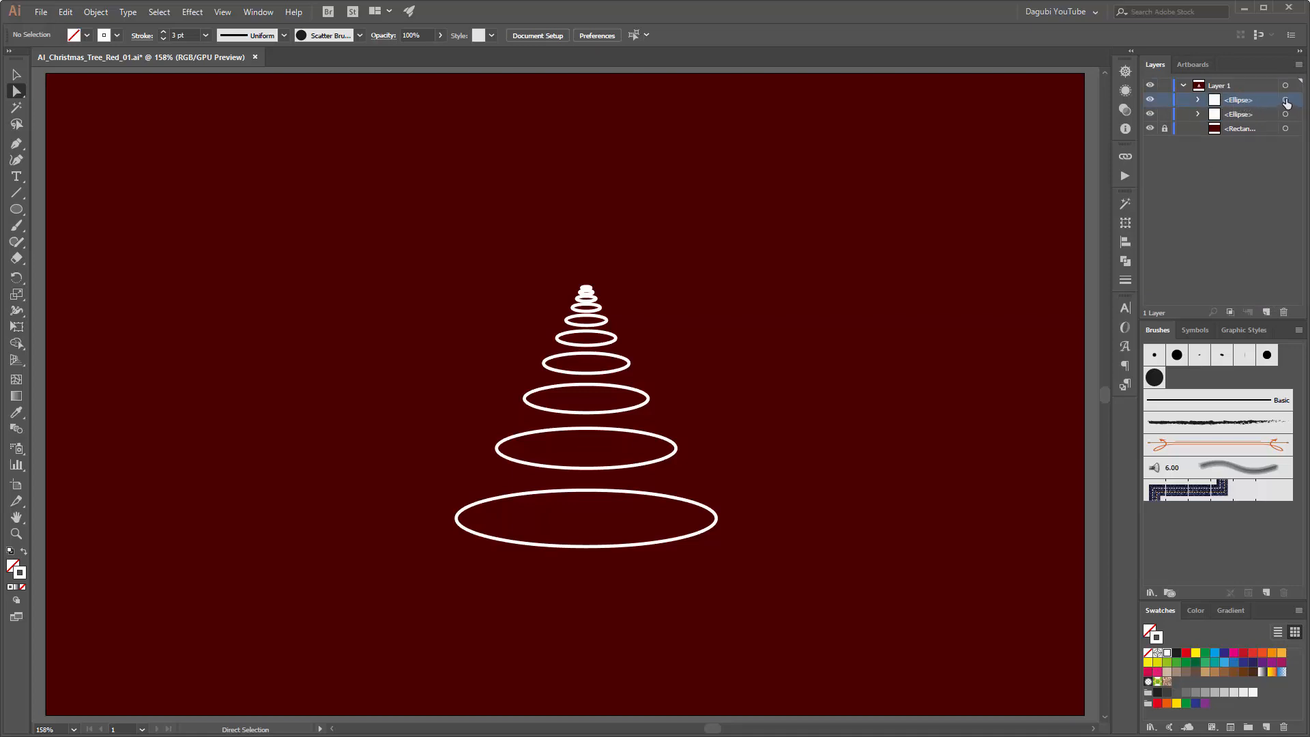
left_click(1286, 101)
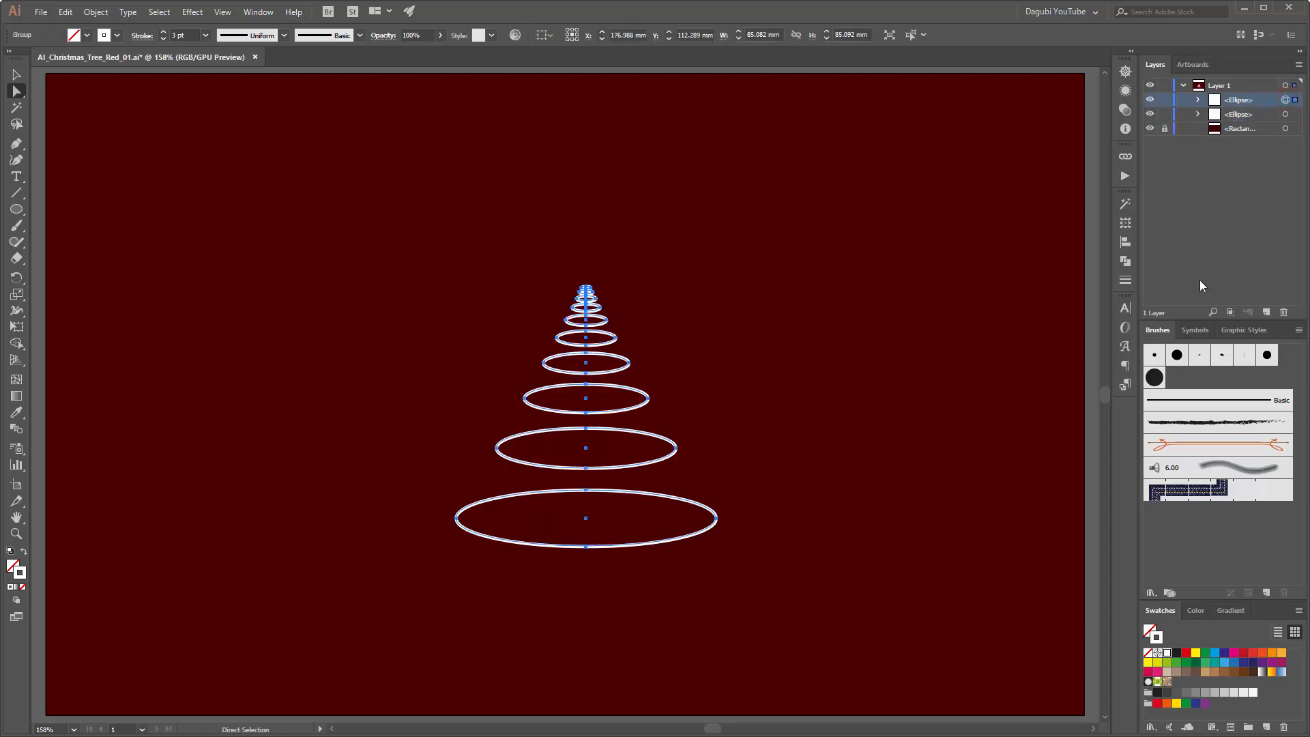
left_click(1156, 378)
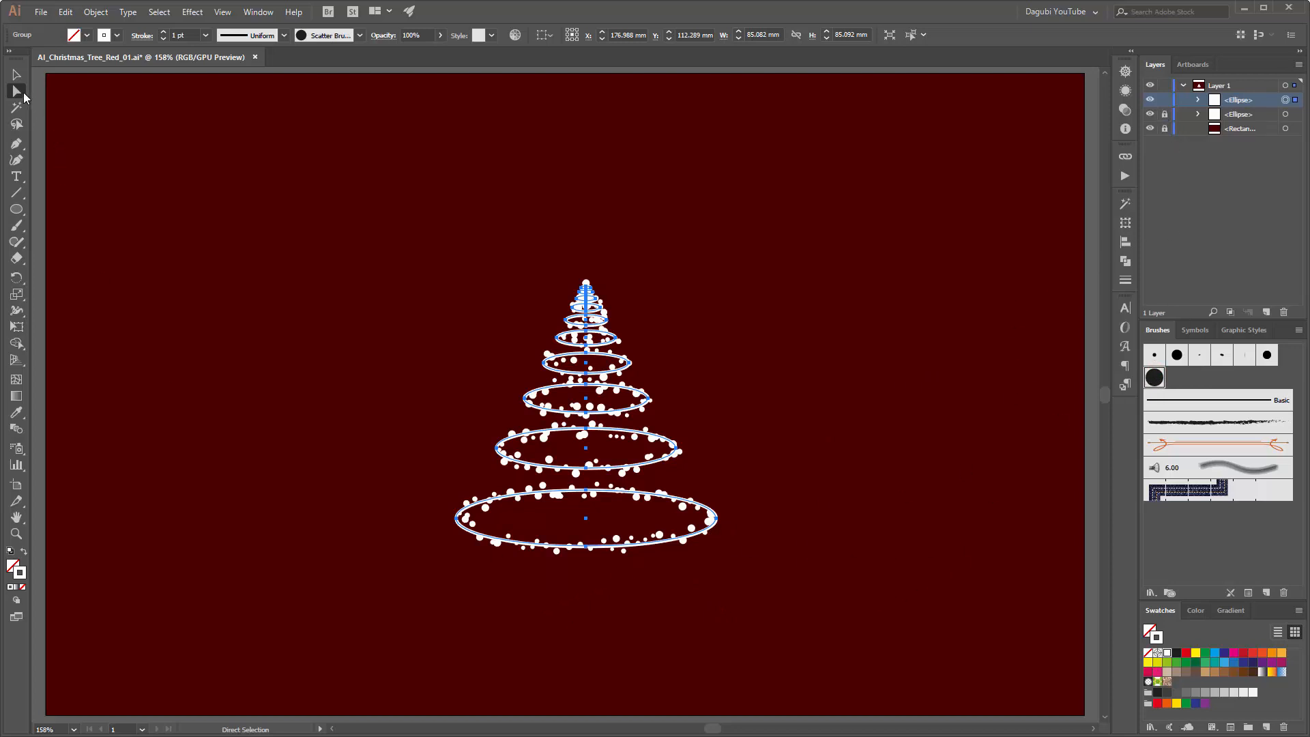
Step: Set the stroke weight of only the lowest dotted ellipse to 1.5 pt
left_click_drag(21, 97, 72, 110)
left_click(876, 520)
left_click(647, 546)
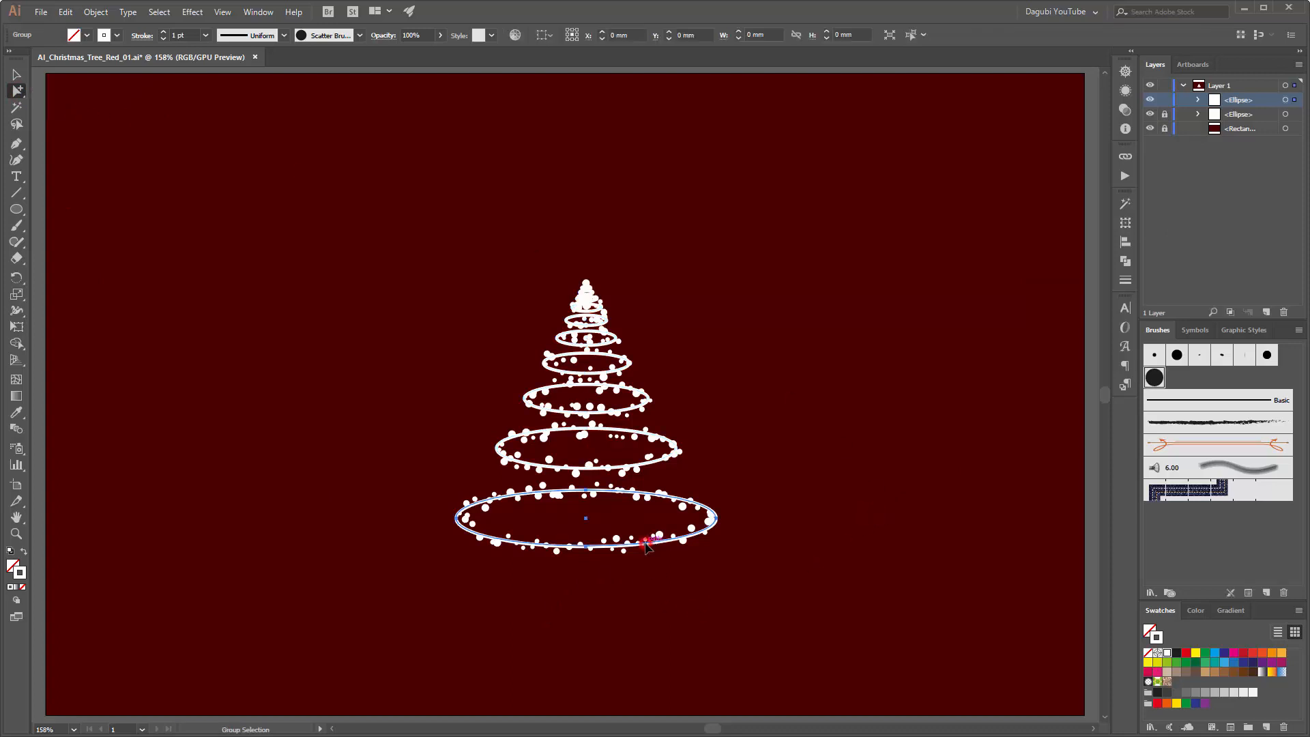
left_click(163, 32)
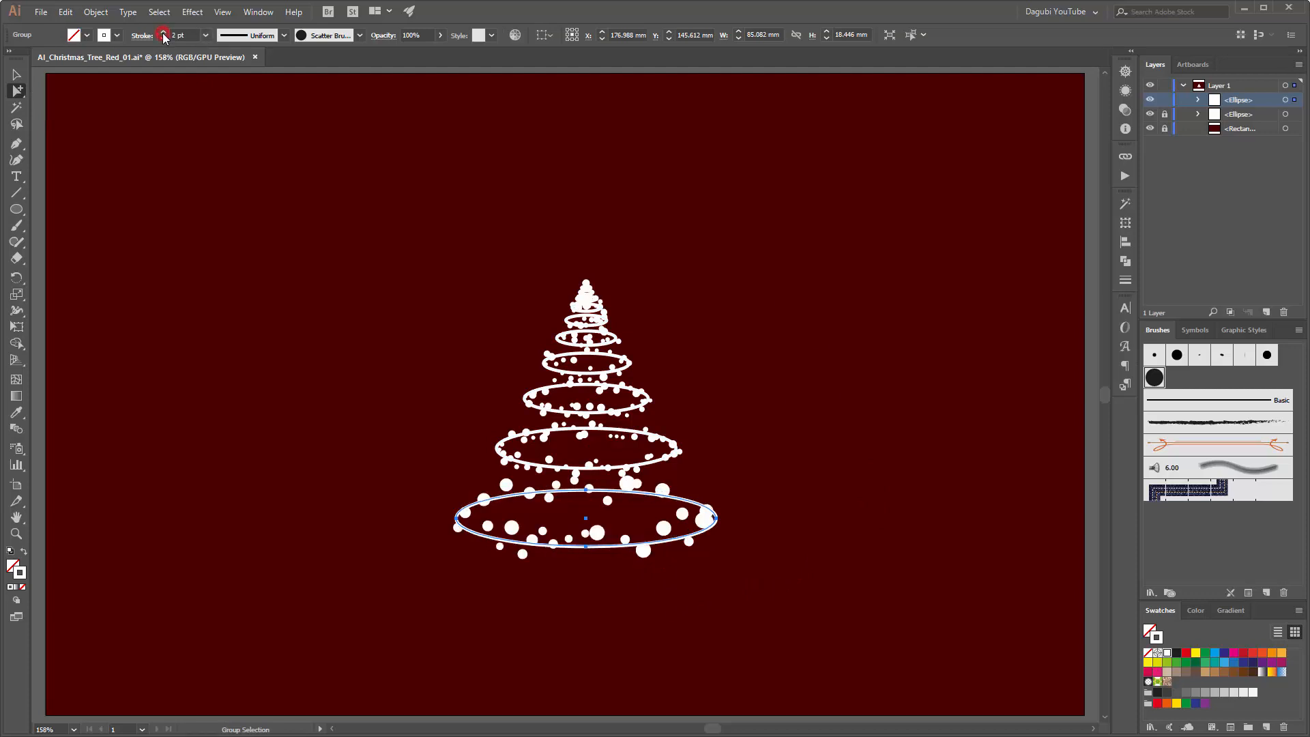
left_click(163, 39)
left_click(178, 35)
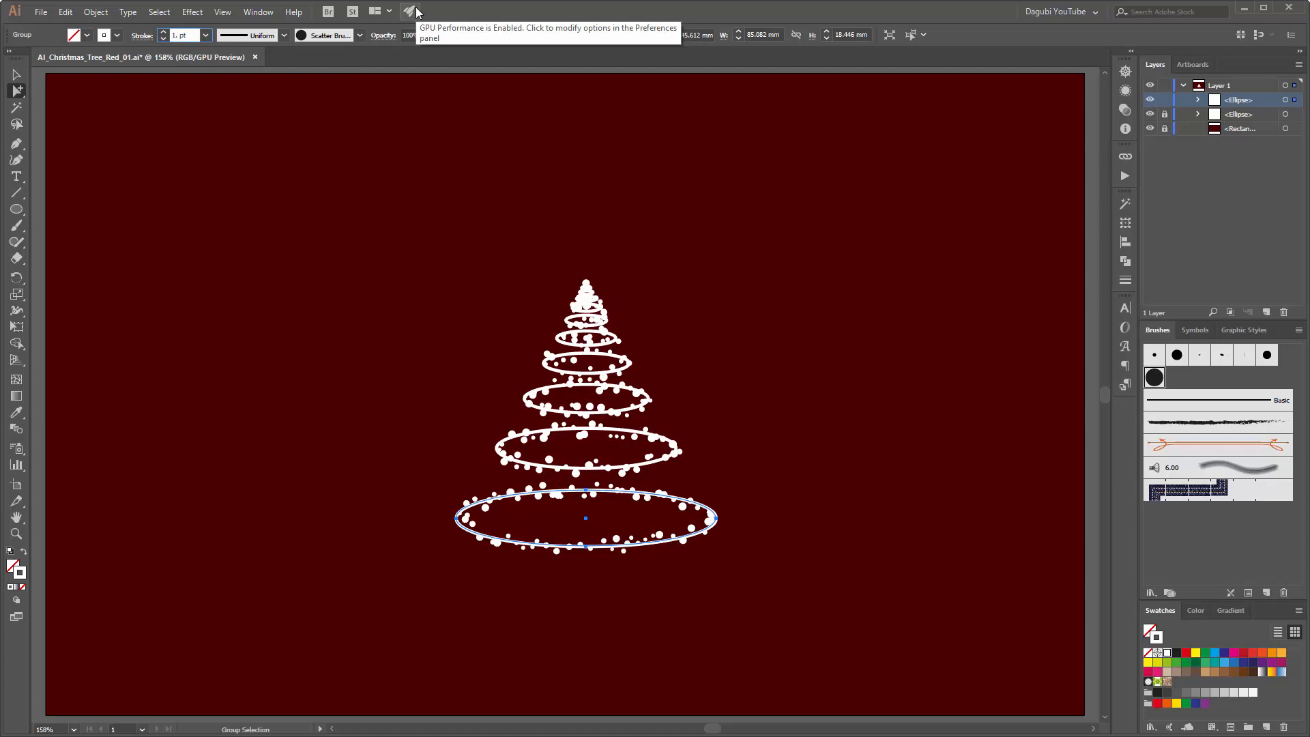
type("15")
key("Return")
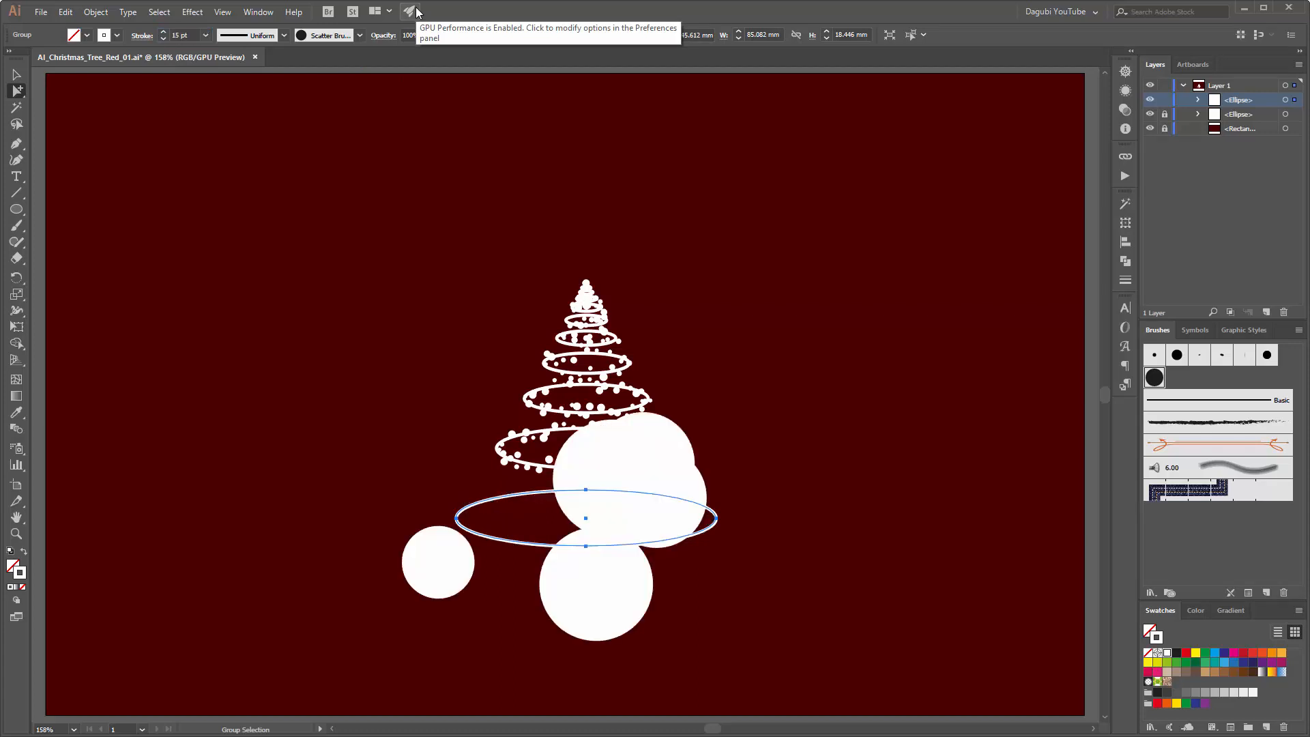
left_click(176, 35)
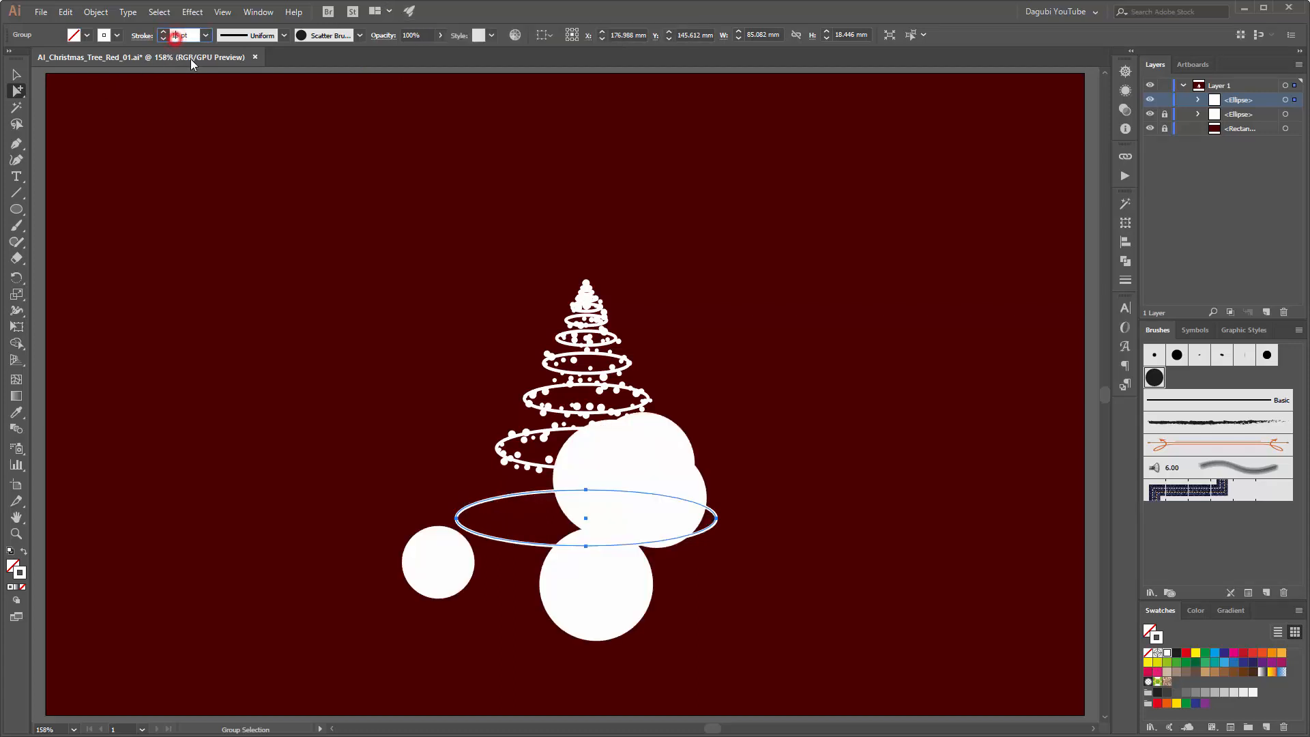
type(".5")
key("Return")
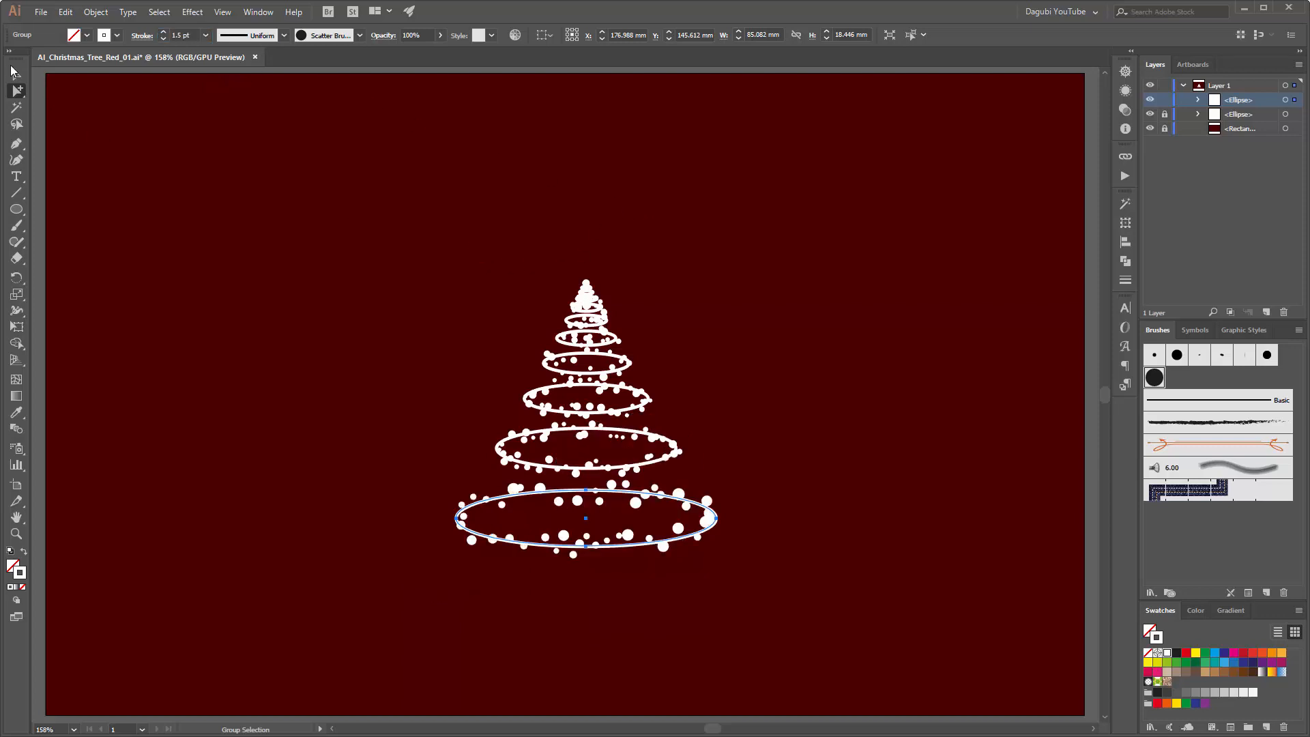
Step: Reduce the dotted stroke weight of the upper ellipses to 0.75 pt and of the smaller ones above to 0.5 pt
left_click_drag(498, 247, 705, 364)
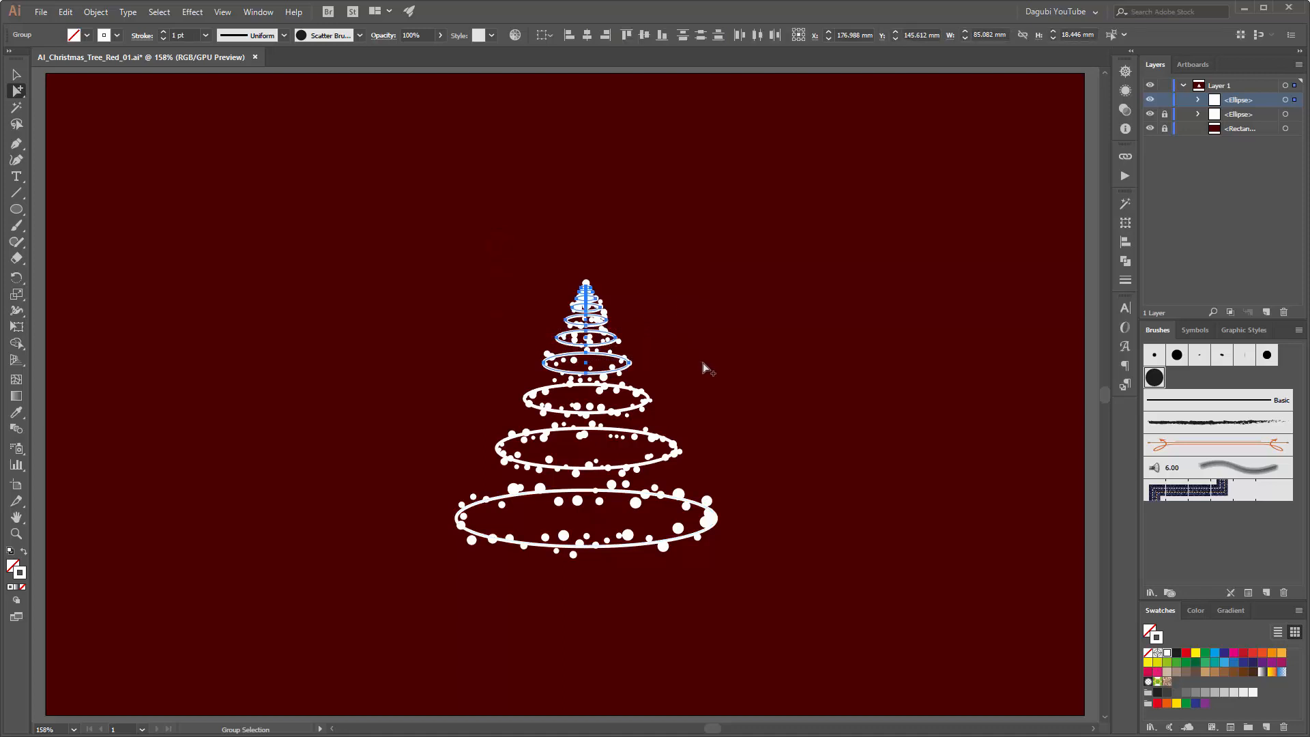
left_click(163, 40)
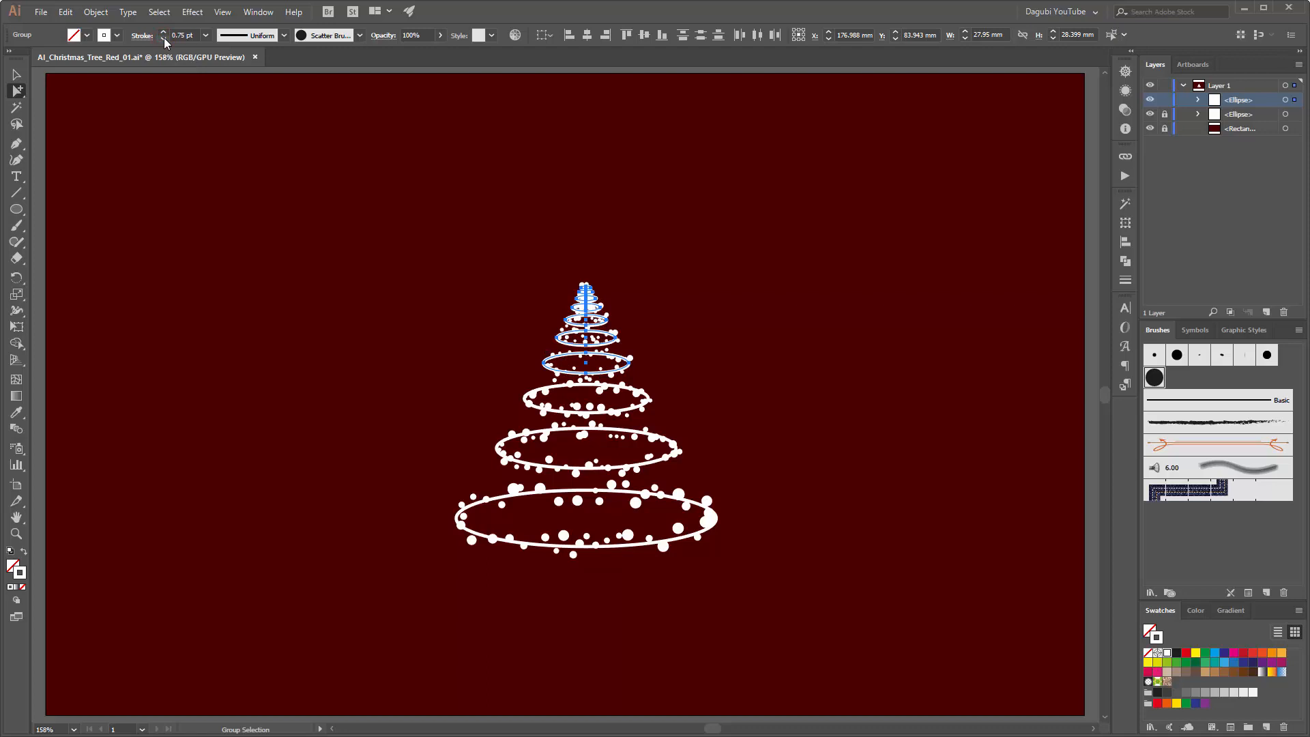
mouse_move(487, 225)
left_mouse_down()
mouse_move(697, 326)
mouse_move(696, 339)
left_mouse_up()
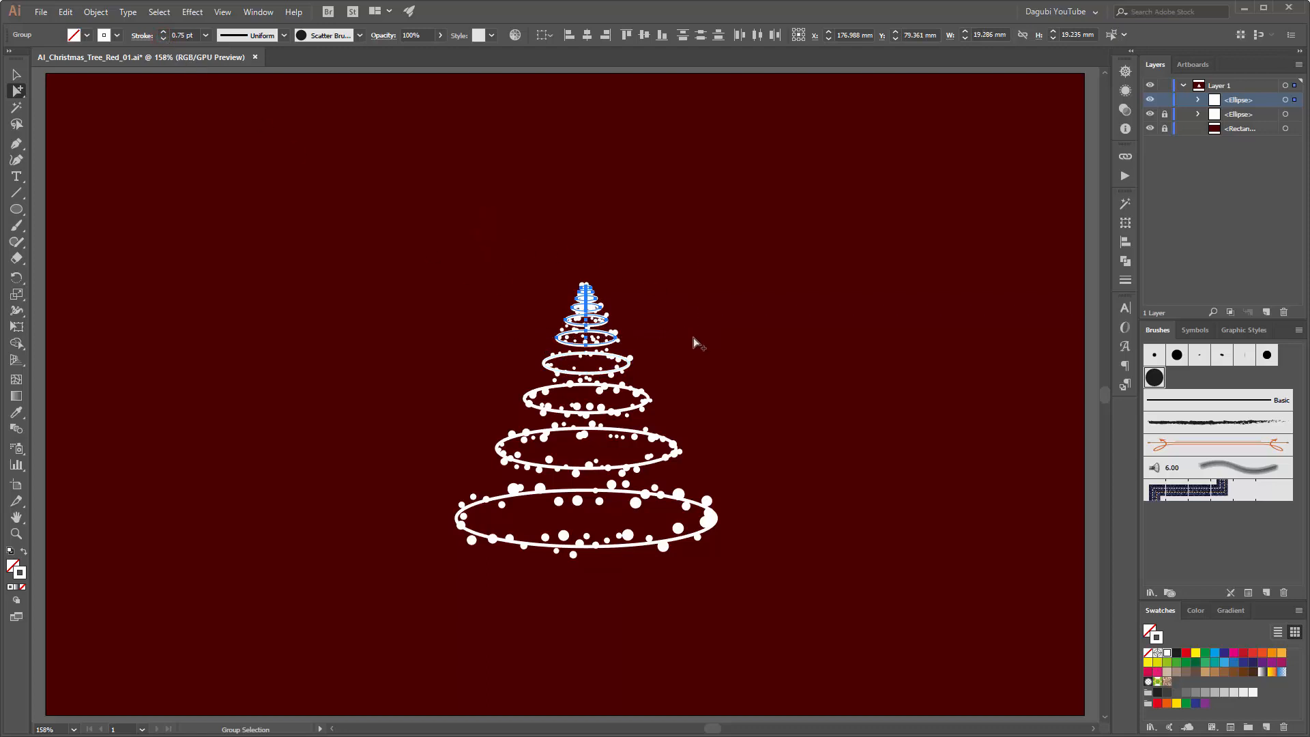
left_click(163, 40)
Step: Try a 0.25 pt stroke weight on the smallest ellipses at the tree's tip and return it to 0.5 pt
left_click_drag(496, 221, 646, 313)
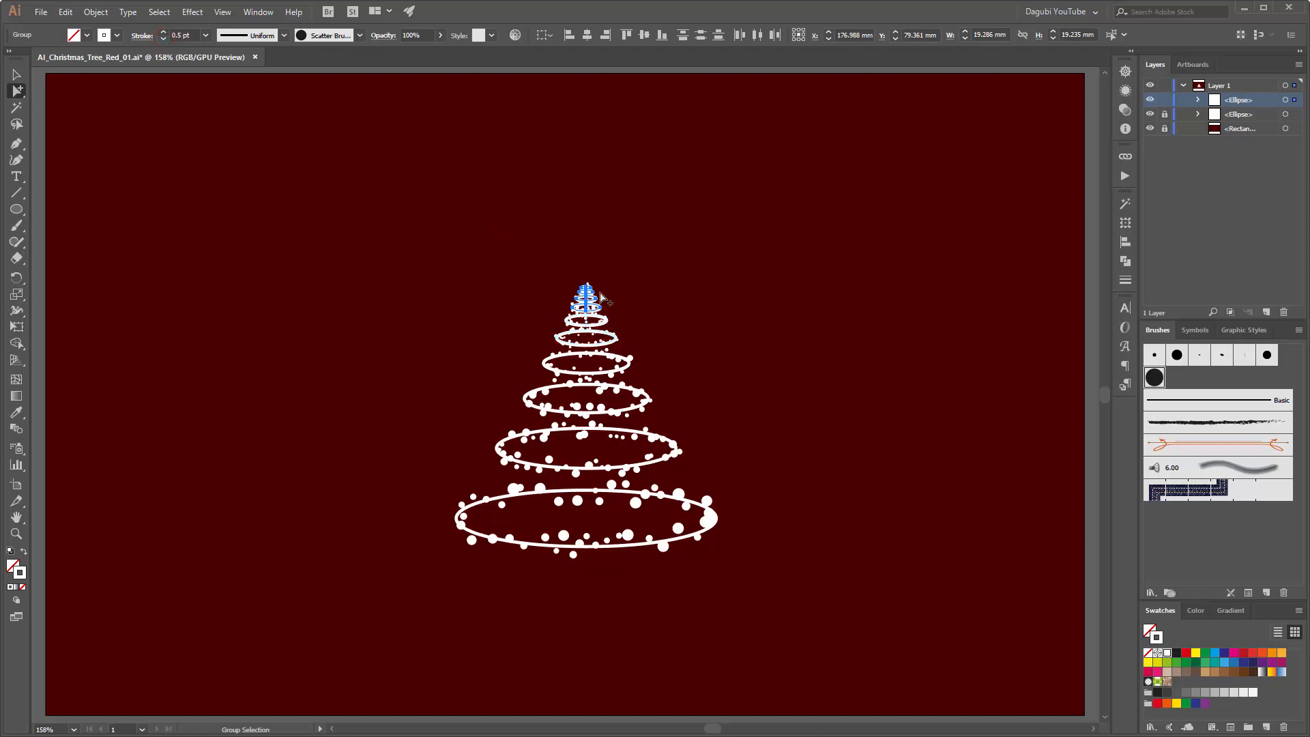
left_click(163, 40)
left_click(239, 235)
left_click(459, 190)
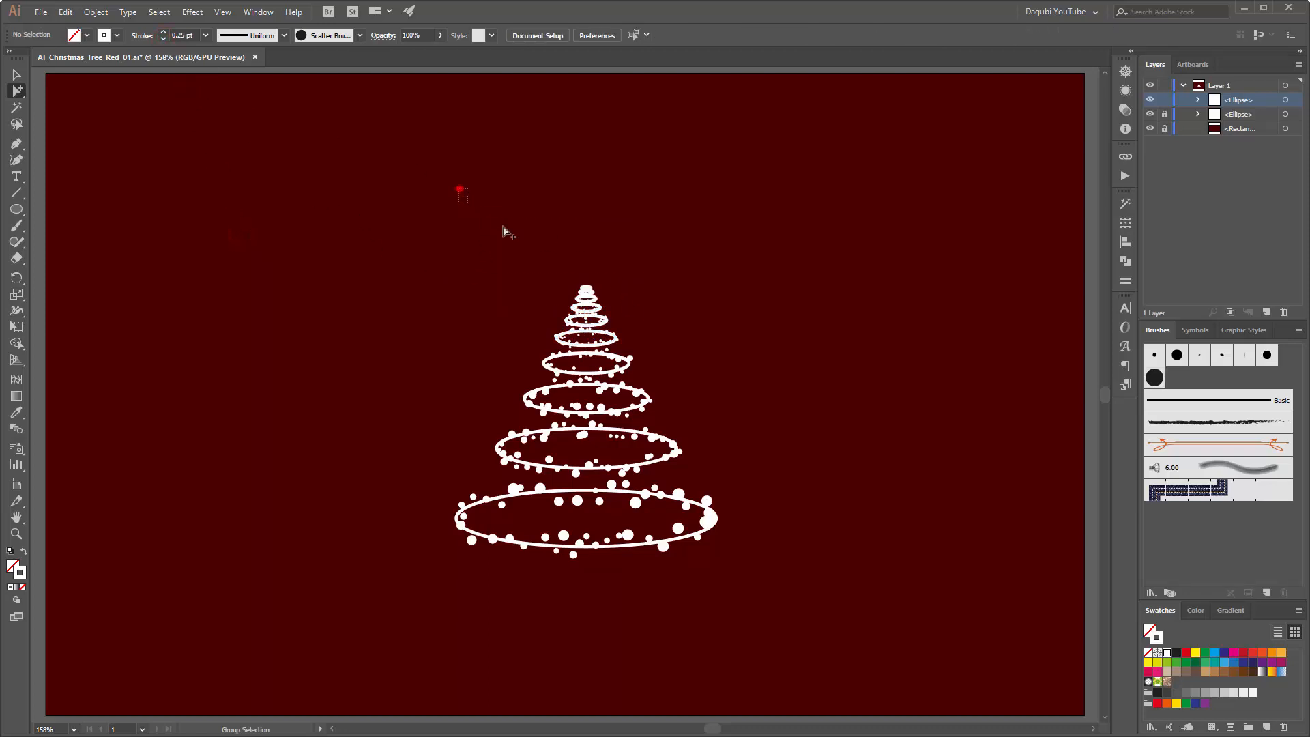
left_click_drag(505, 232, 623, 304)
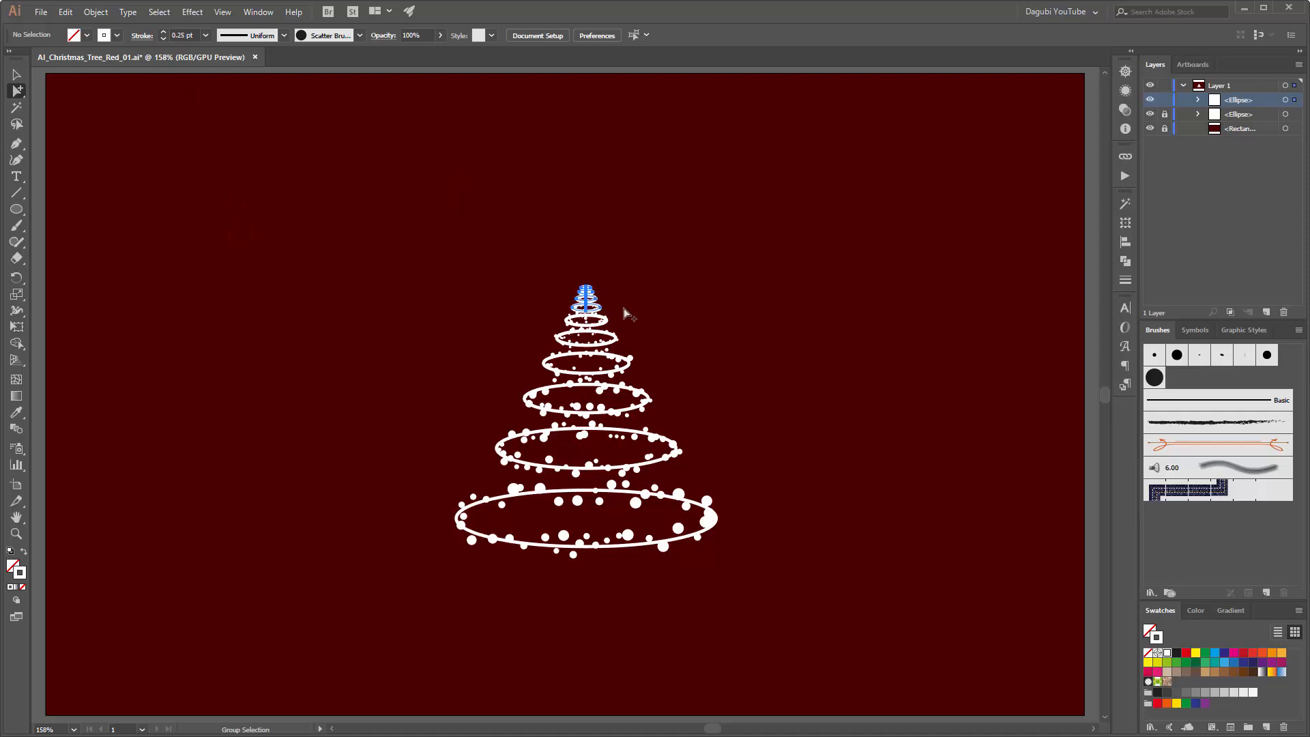
left_click(163, 32)
left_click(322, 322)
Step: Duplicate the dotted ellipse group and set the whole copy's stroke weight to 0.5 pt
left_click_drag(1258, 103, 1264, 309)
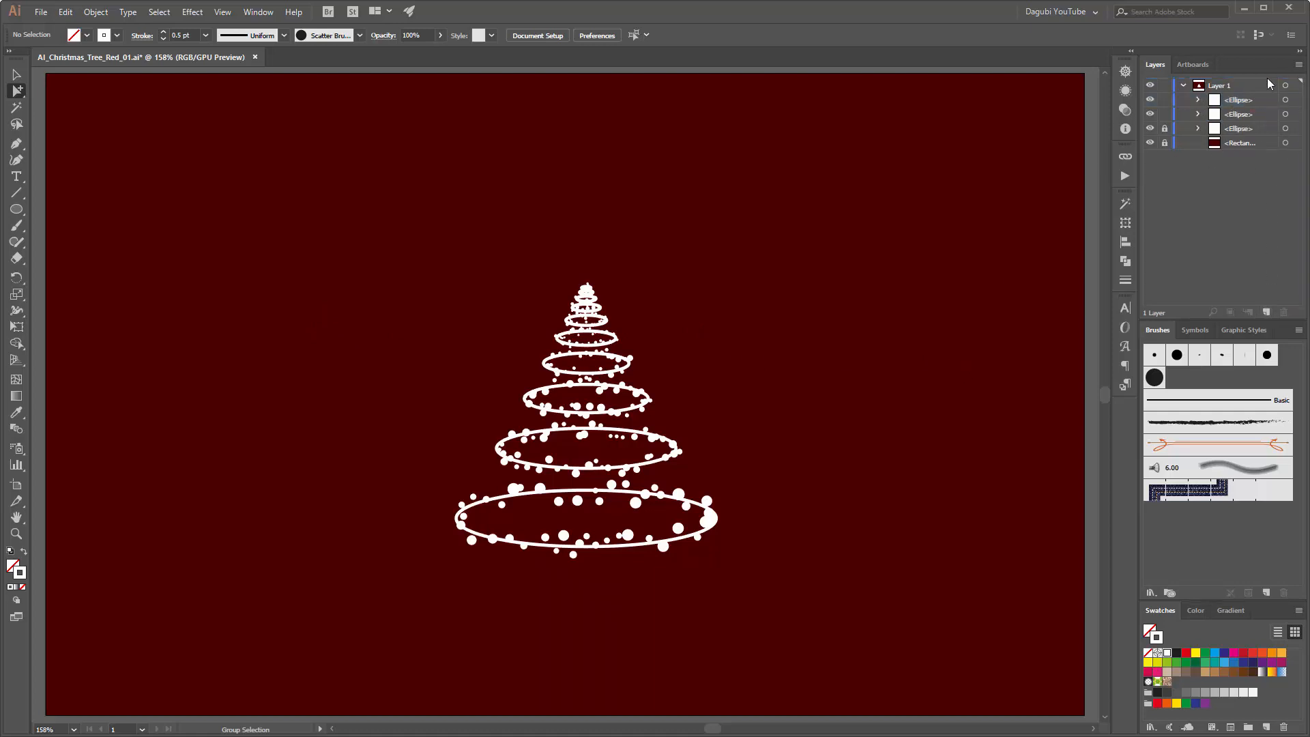
left_click(1284, 100)
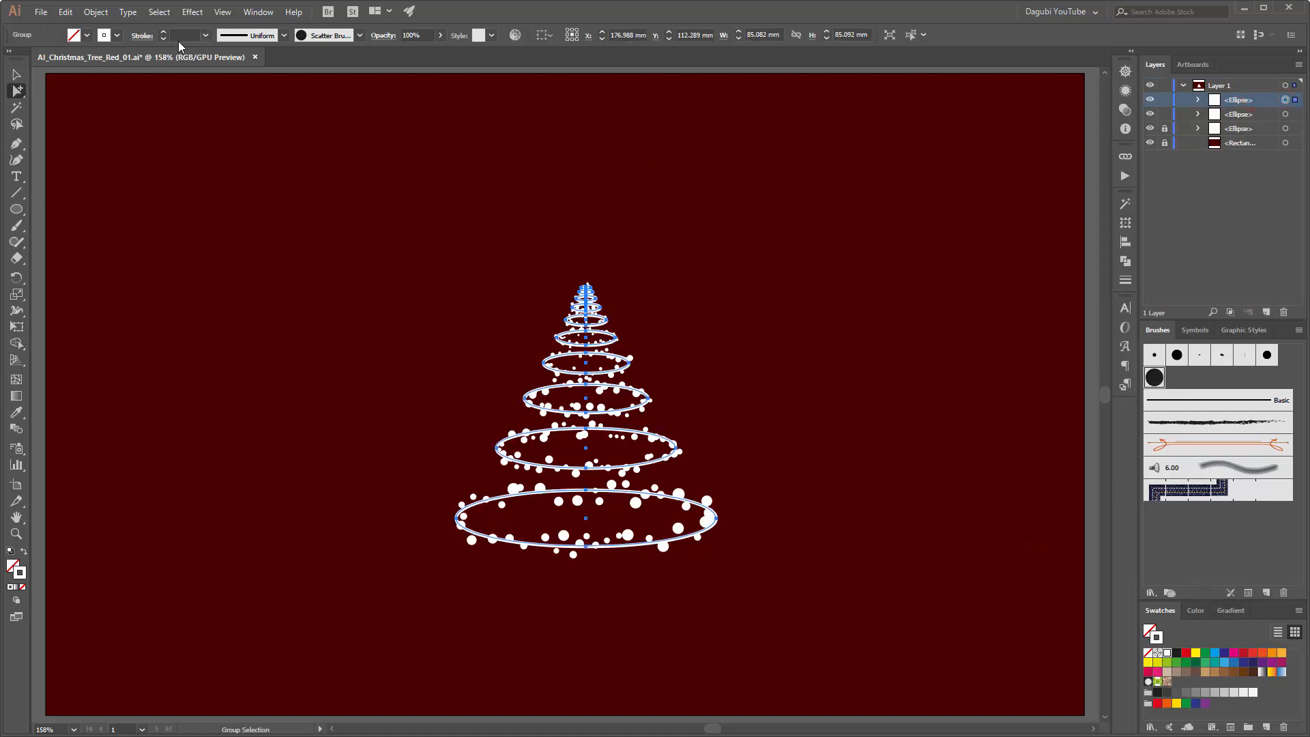
left_click(205, 36)
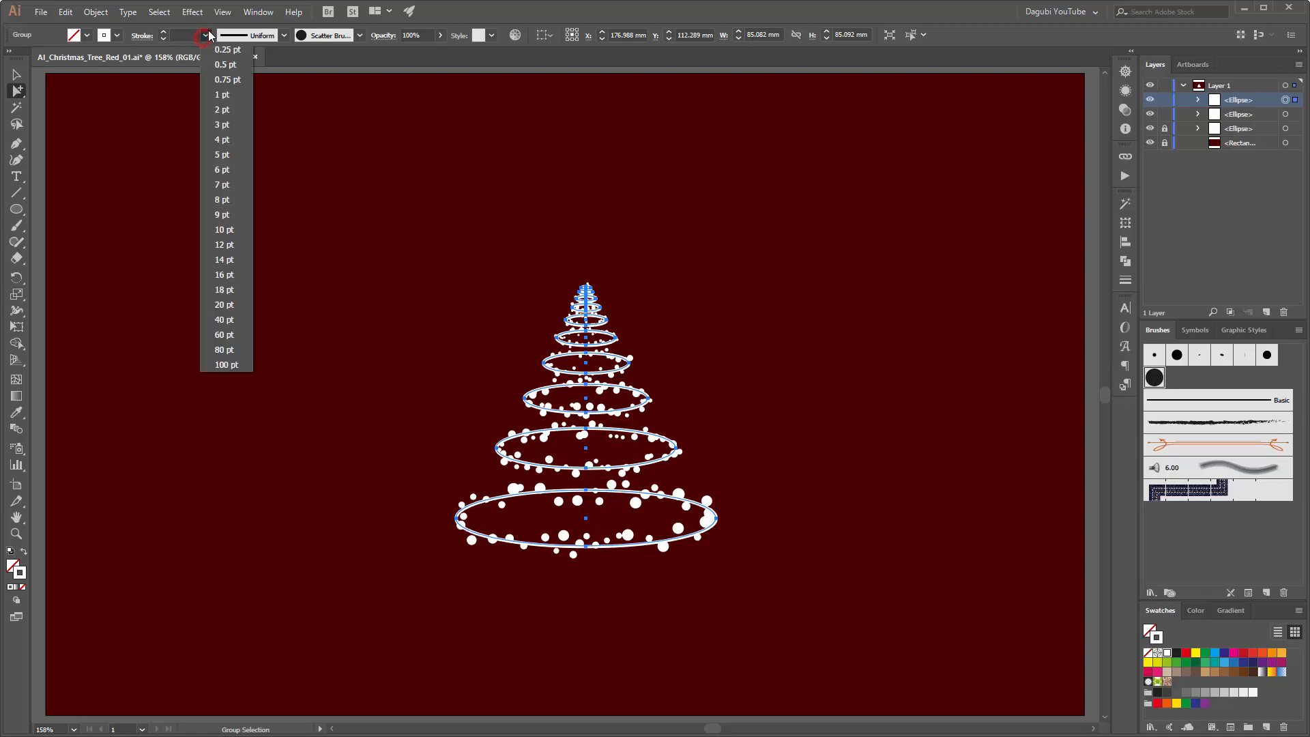
left_click(222, 64)
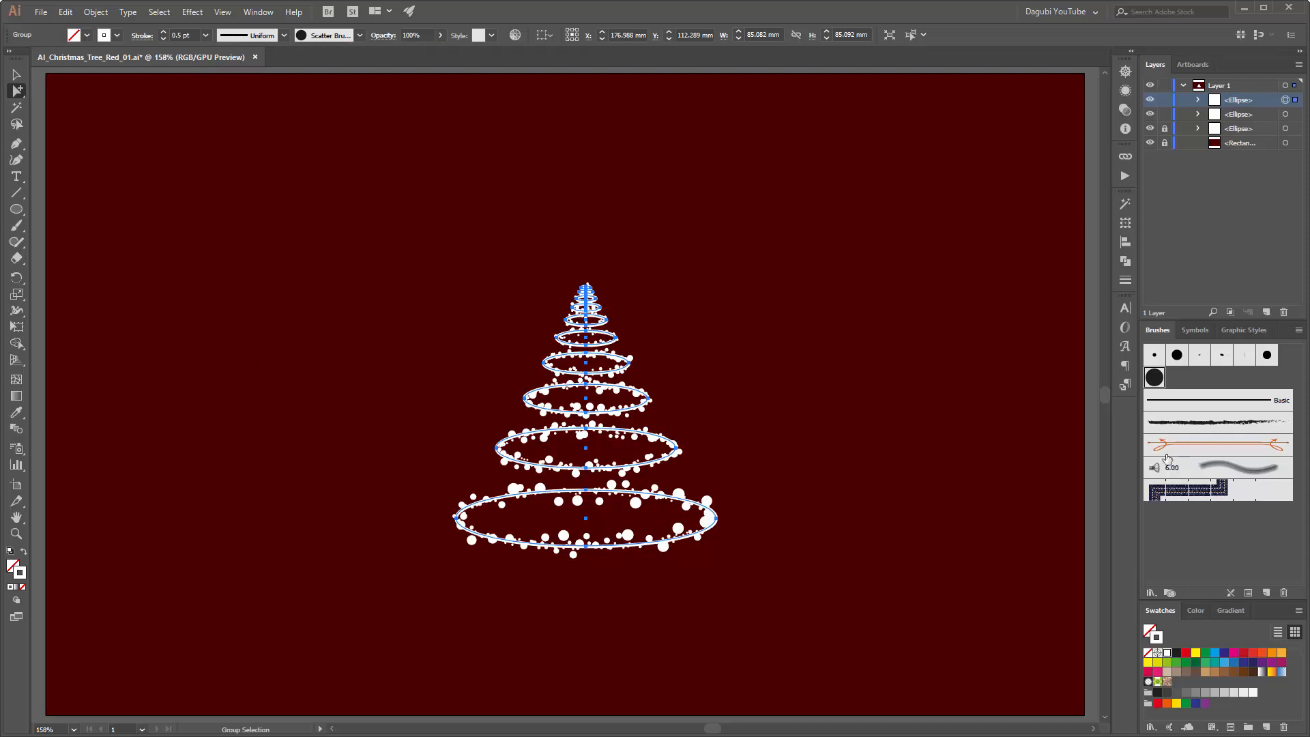
left_click(1035, 221)
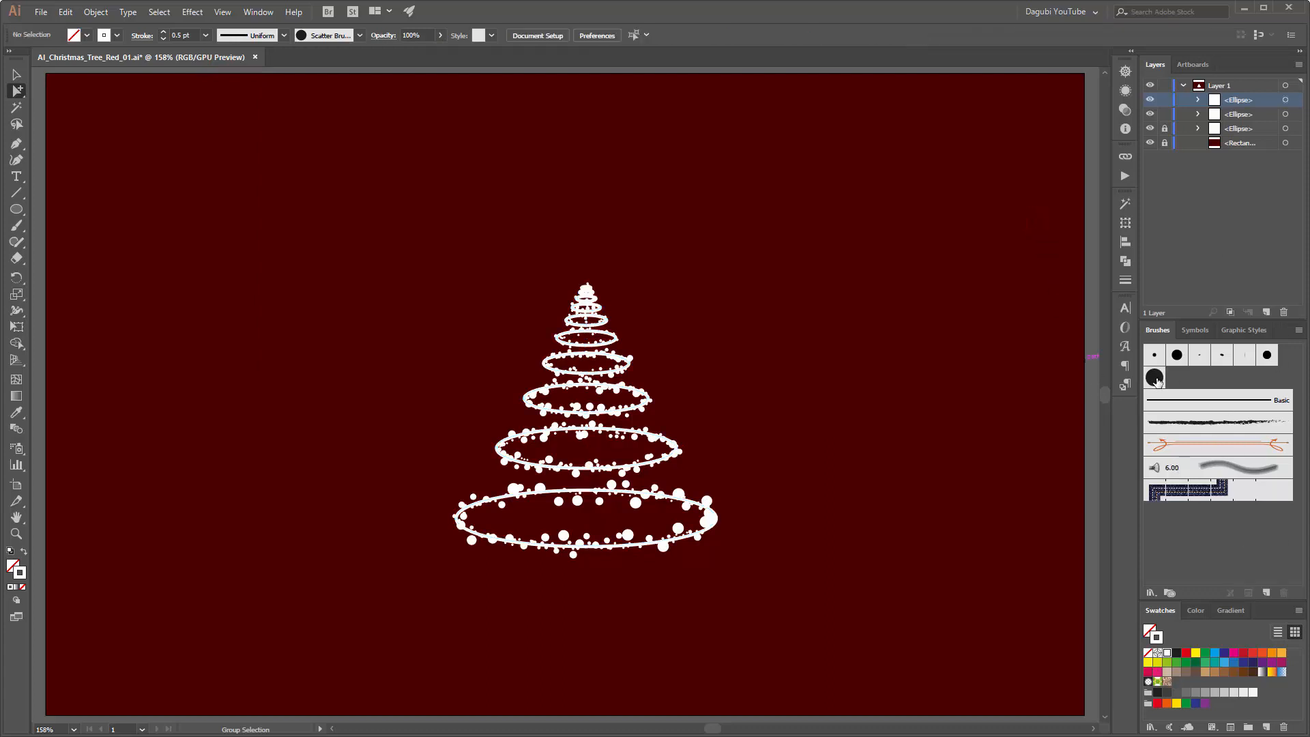
Step: Duplicate the custom scatter brush and apply the copied brush to the topmost ellipse group
mouse_move(1156, 378)
left_mouse_down()
mouse_move(1175, 381)
mouse_move(1249, 487)
mouse_move(1271, 593)
left_mouse_up()
left_click(1285, 101)
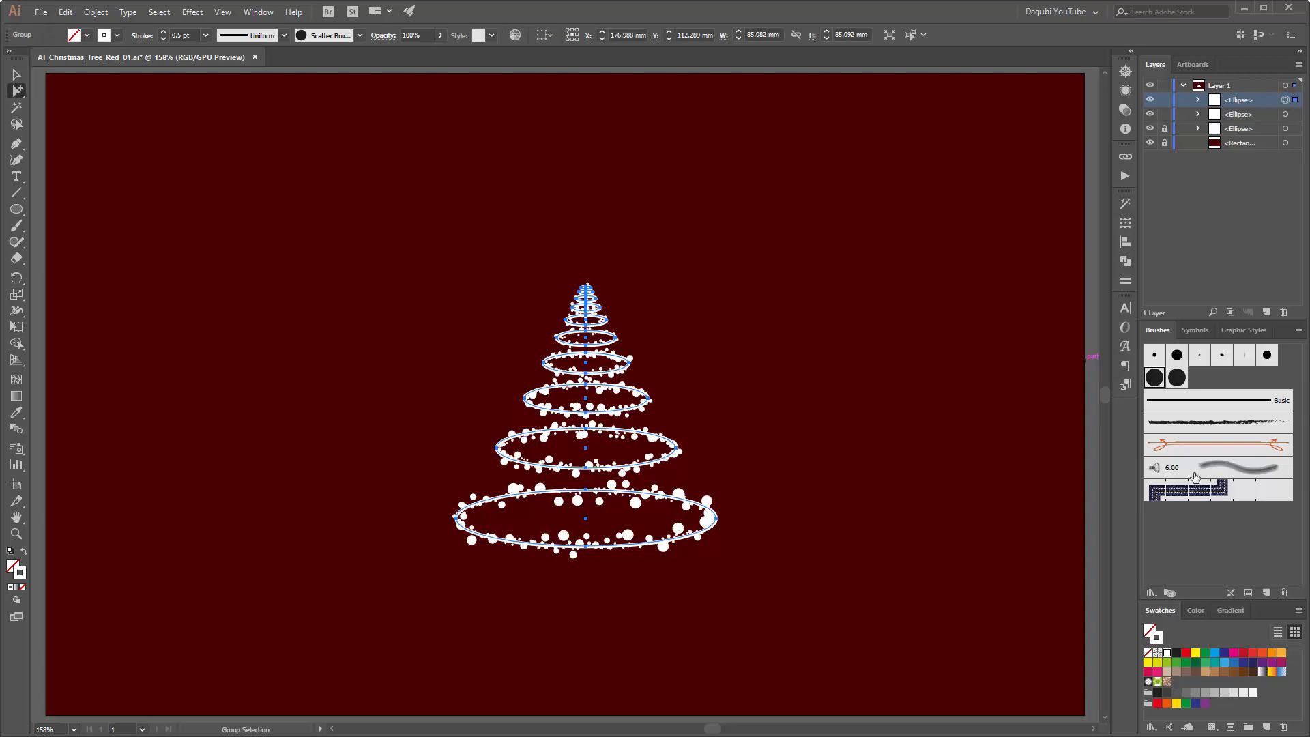
left_click(1179, 381)
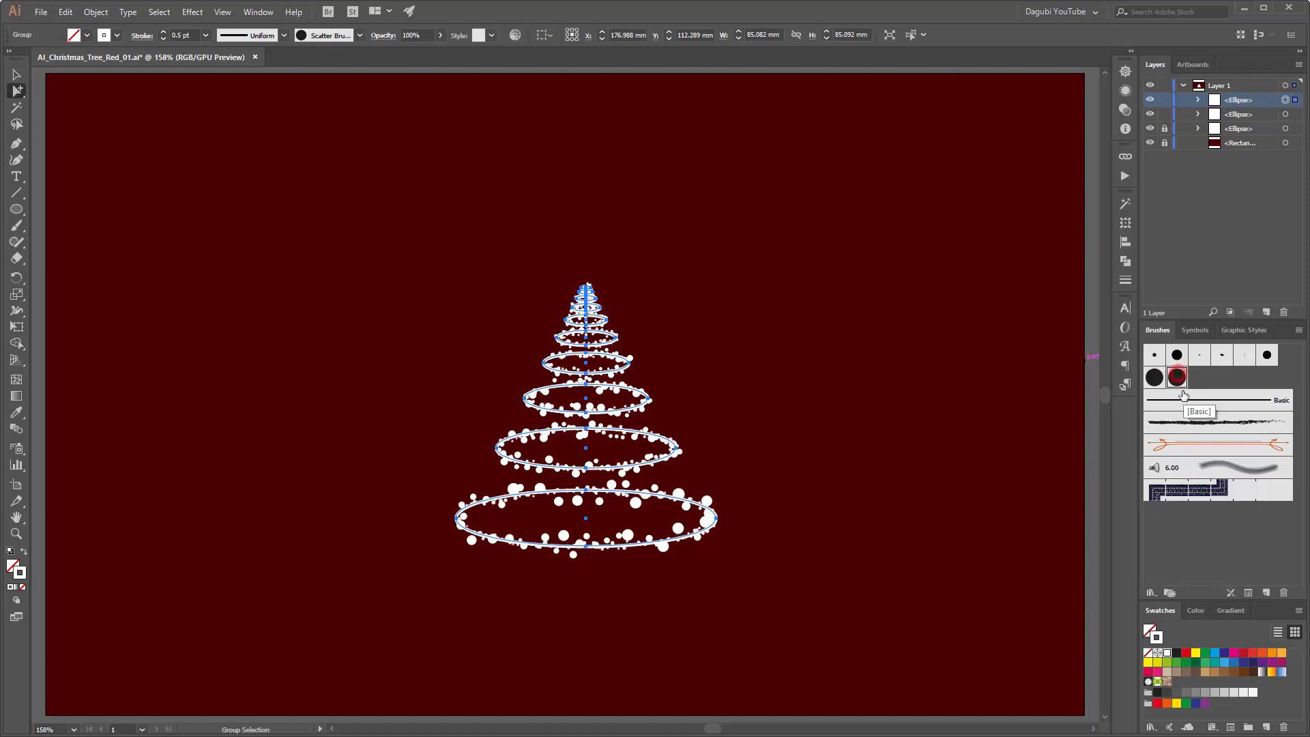
left_click(1178, 381)
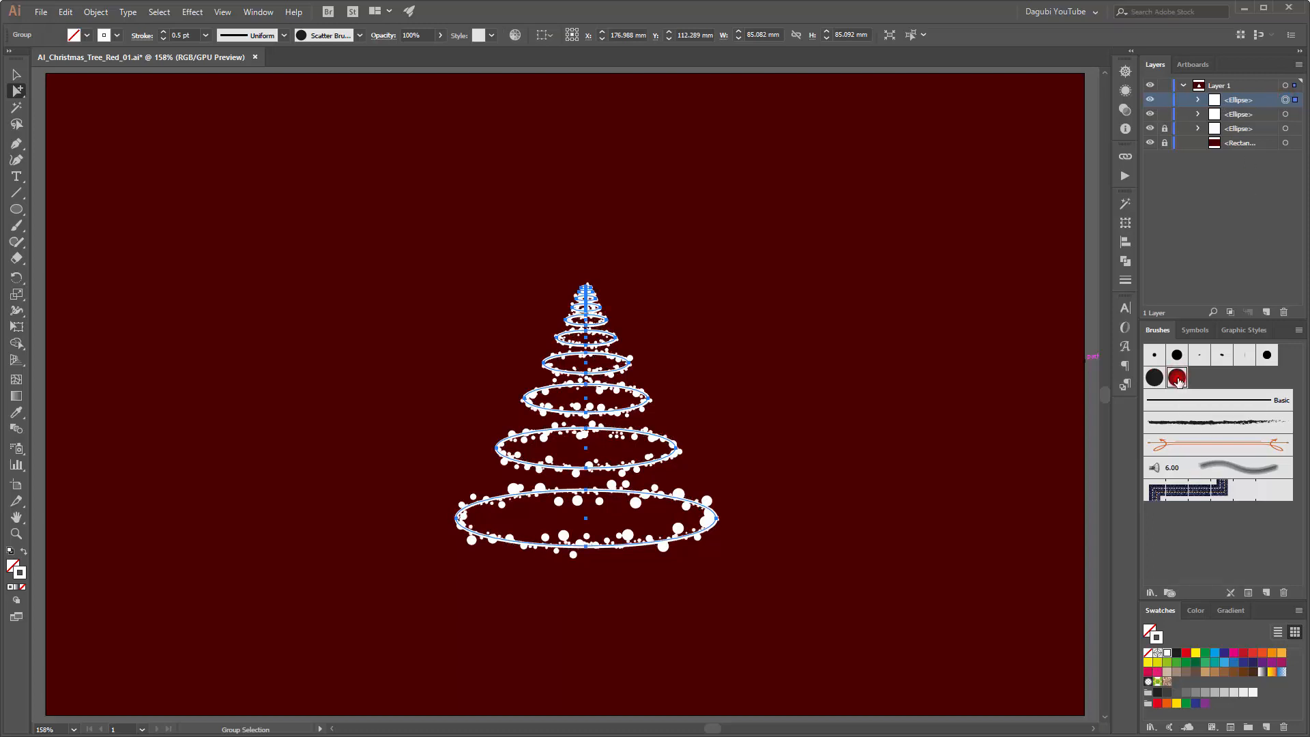
Step: Edit the copied scatter brush, setting its random scatter to -200% and 223%
double_click(1179, 380)
left_click_drag(907, 387, 1025, 404)
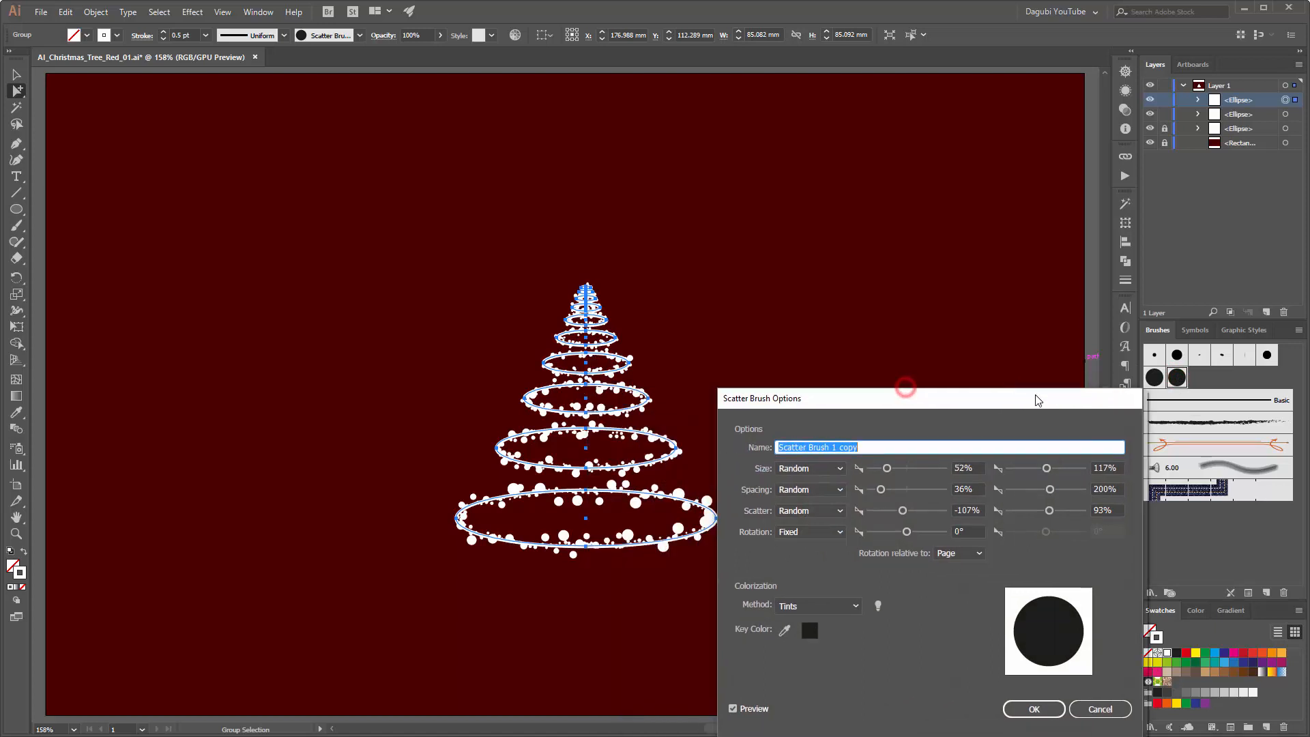
left_click(904, 512)
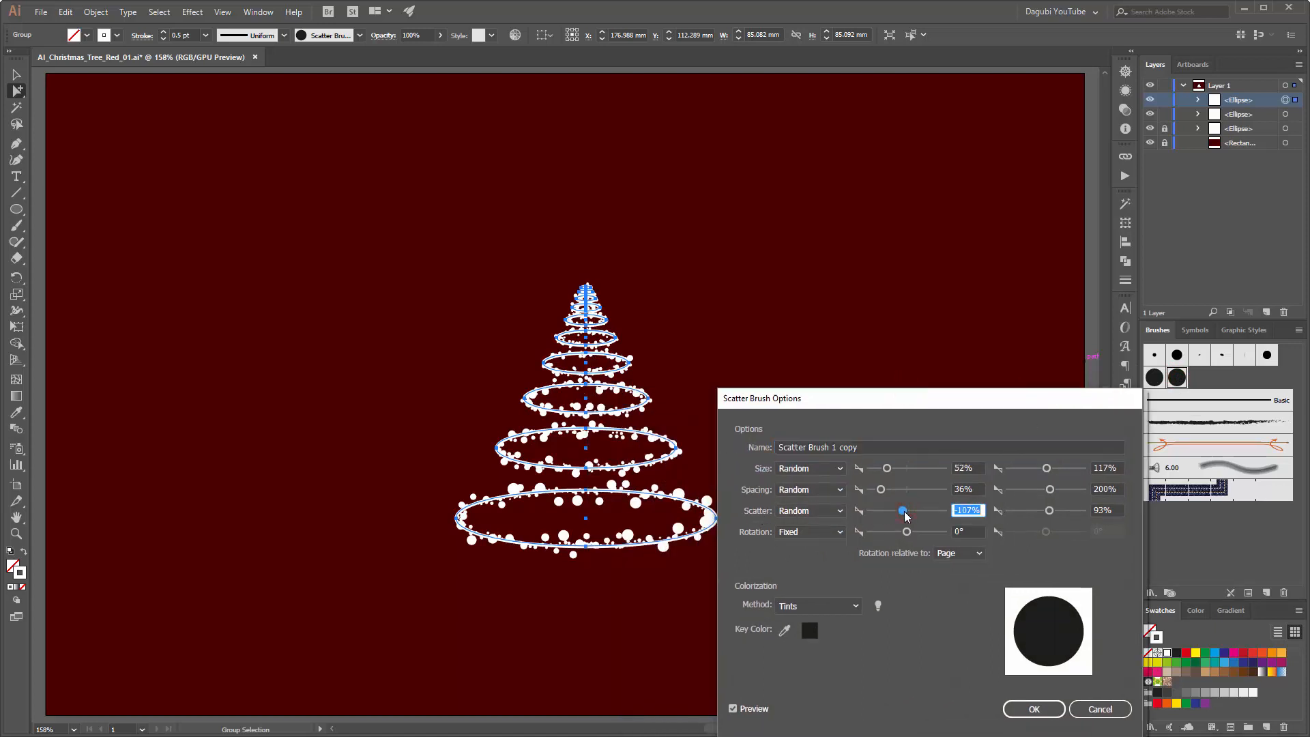
left_click(904, 512)
left_click_drag(904, 511, 900, 511)
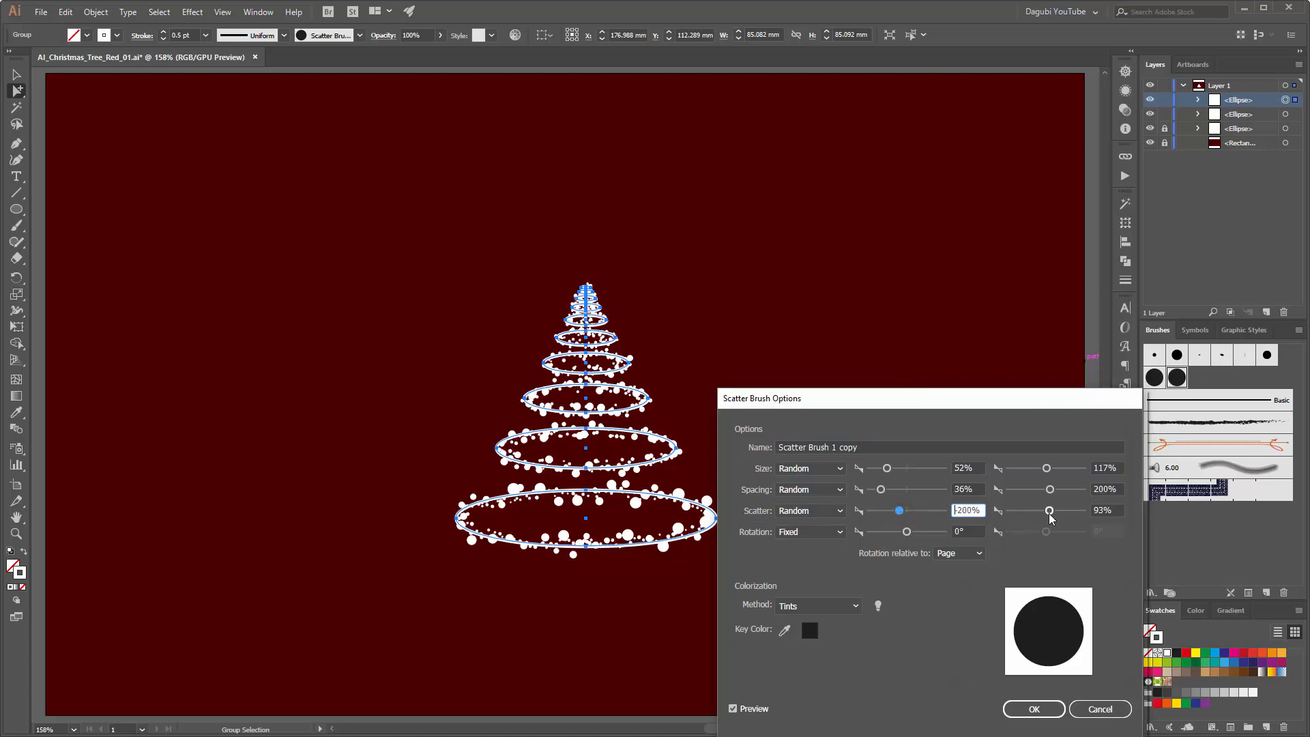
left_click_drag(1051, 511, 1055, 511)
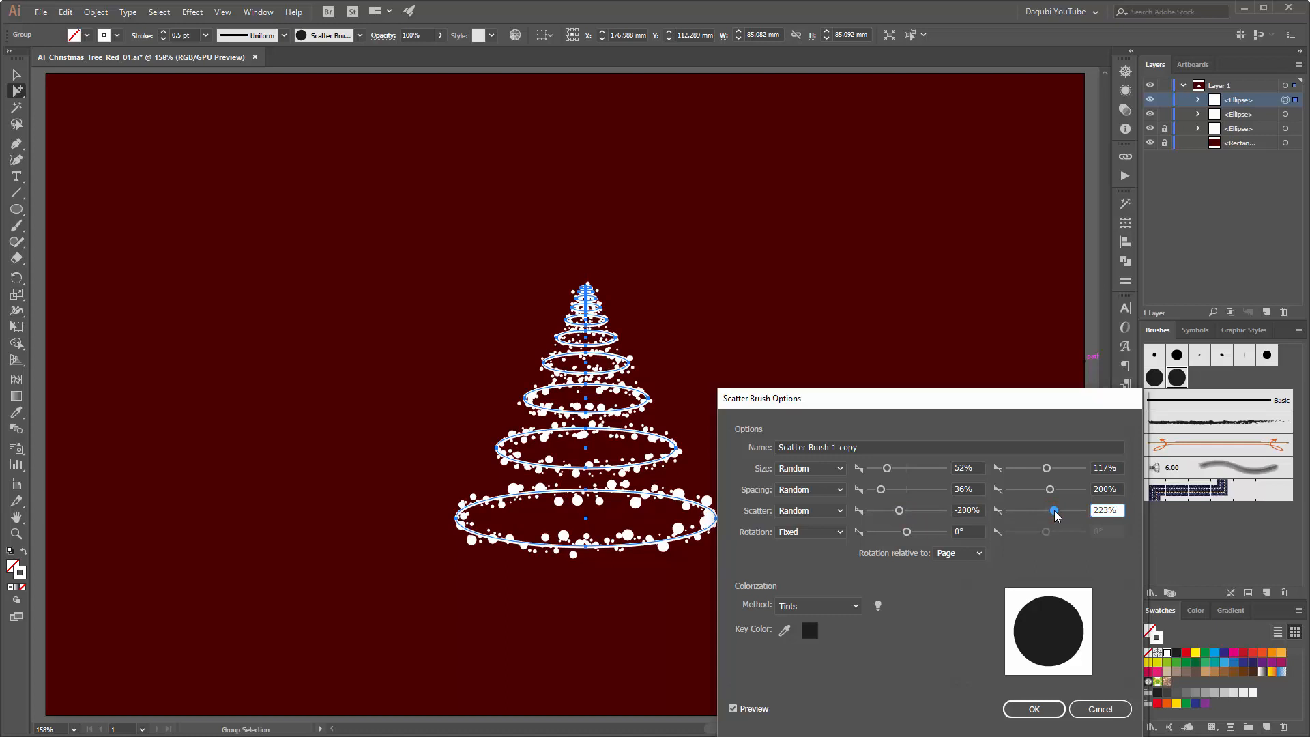
Step: Set the copied brush's random spacing to 87% and 167% and apply the changes to existing strokes
left_click_drag(883, 488, 892, 488)
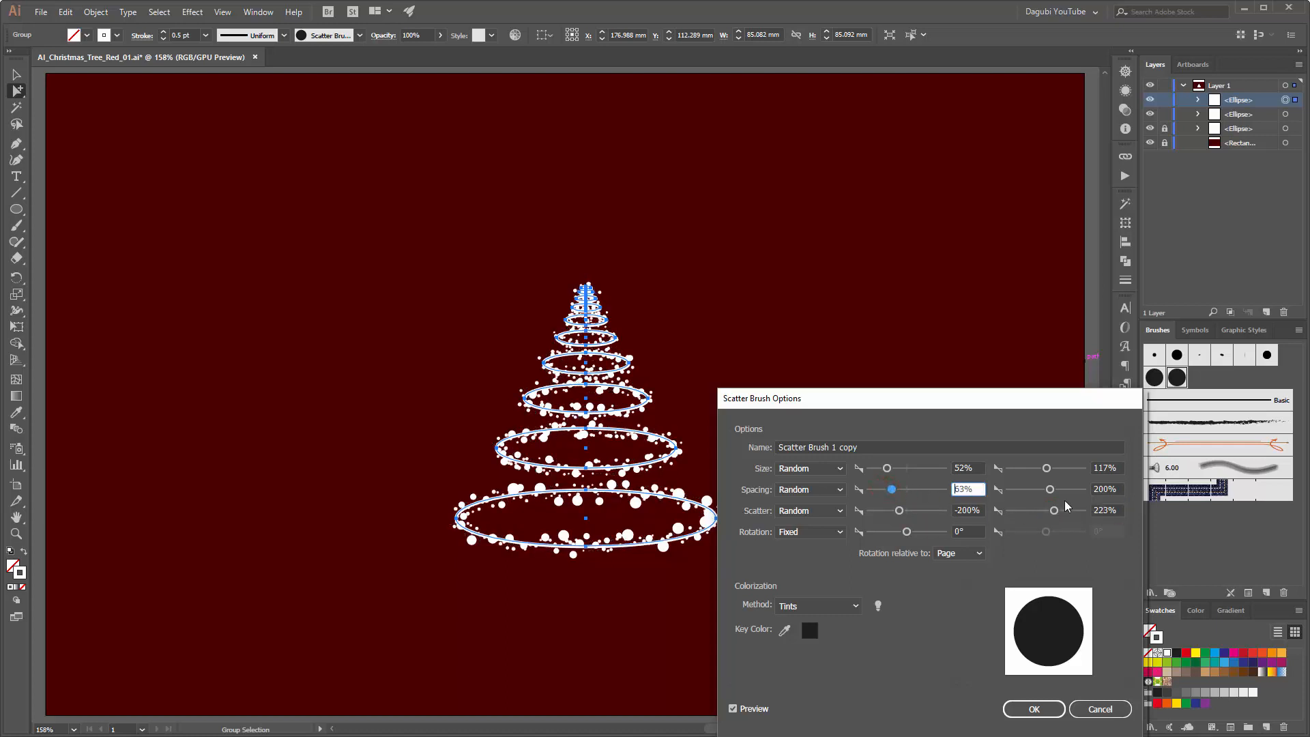
left_click_drag(1050, 490, 1041, 489)
left_click_drag(892, 489, 904, 494)
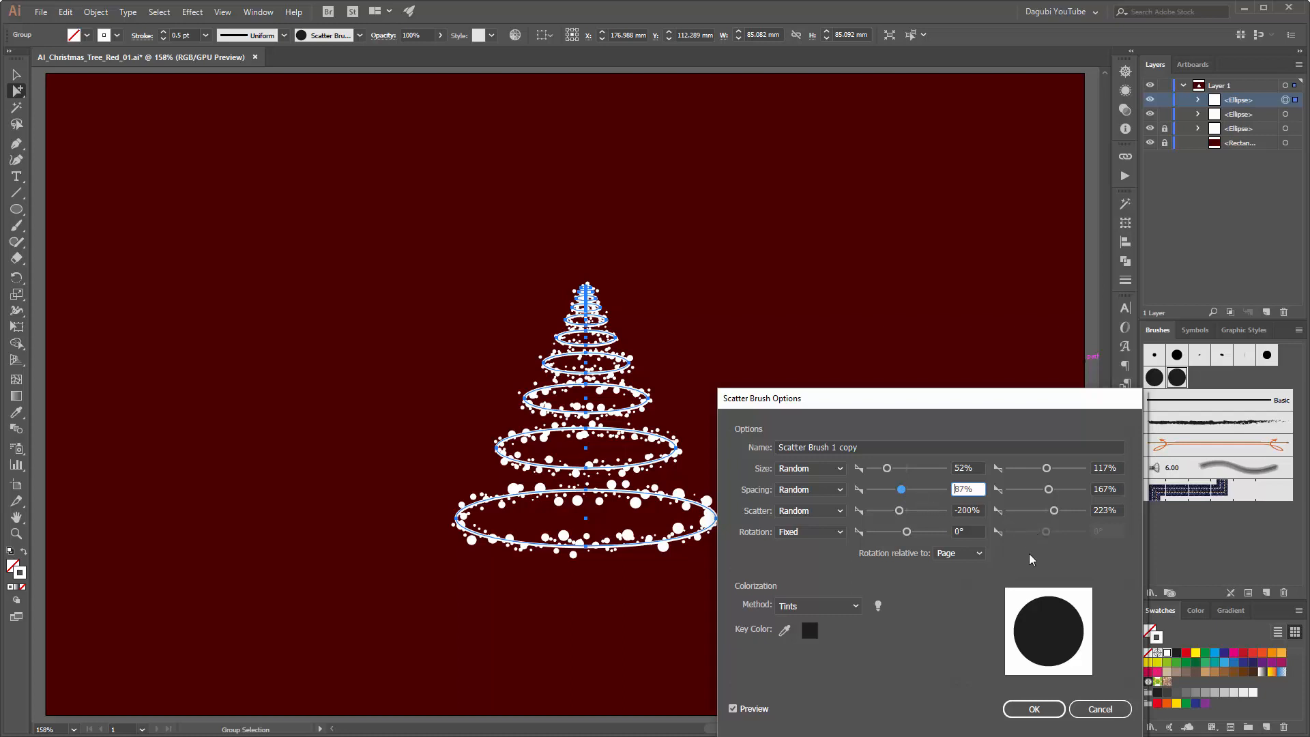
left_click(1030, 710)
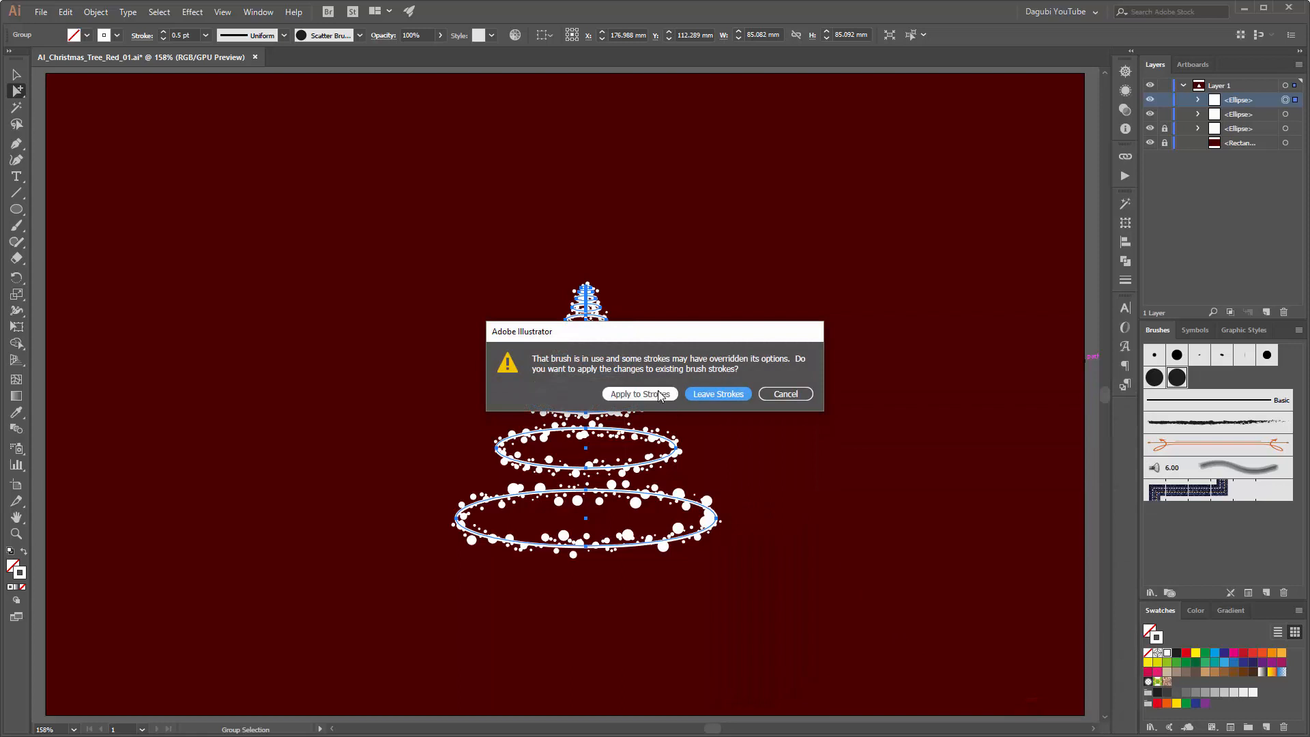
left_click(631, 396)
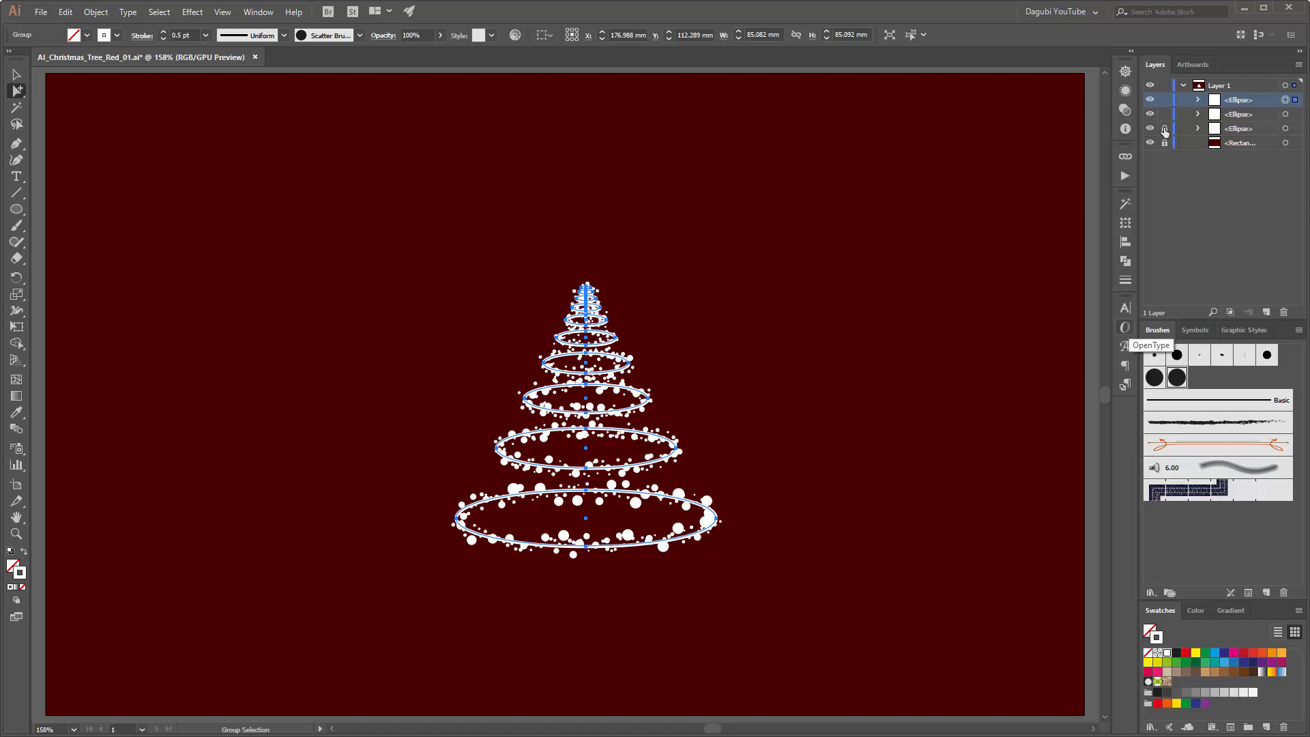
Step: Collect the three ellipse groups into a new sublayer of Layer 1 and rename the sublayer Tree
left_click(1286, 115, "shift")
left_click(1259, 128, "shift")
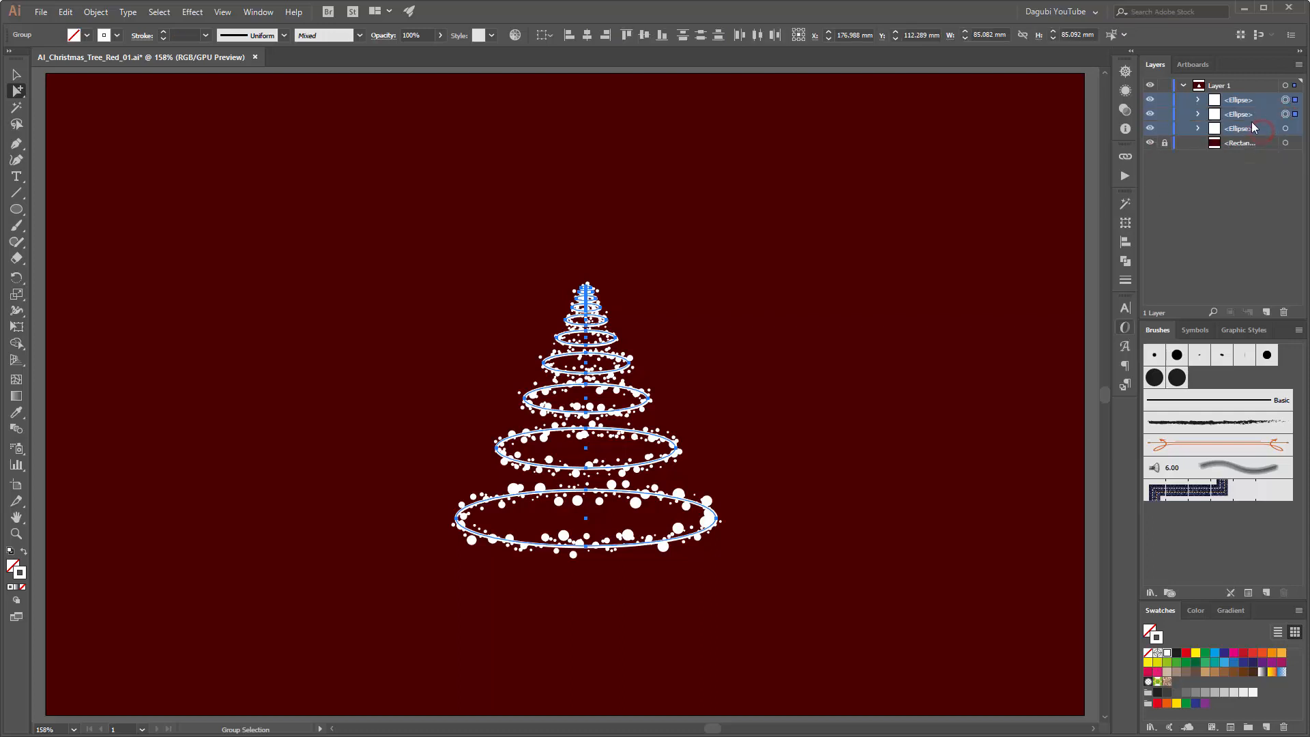
left_click(1298, 66)
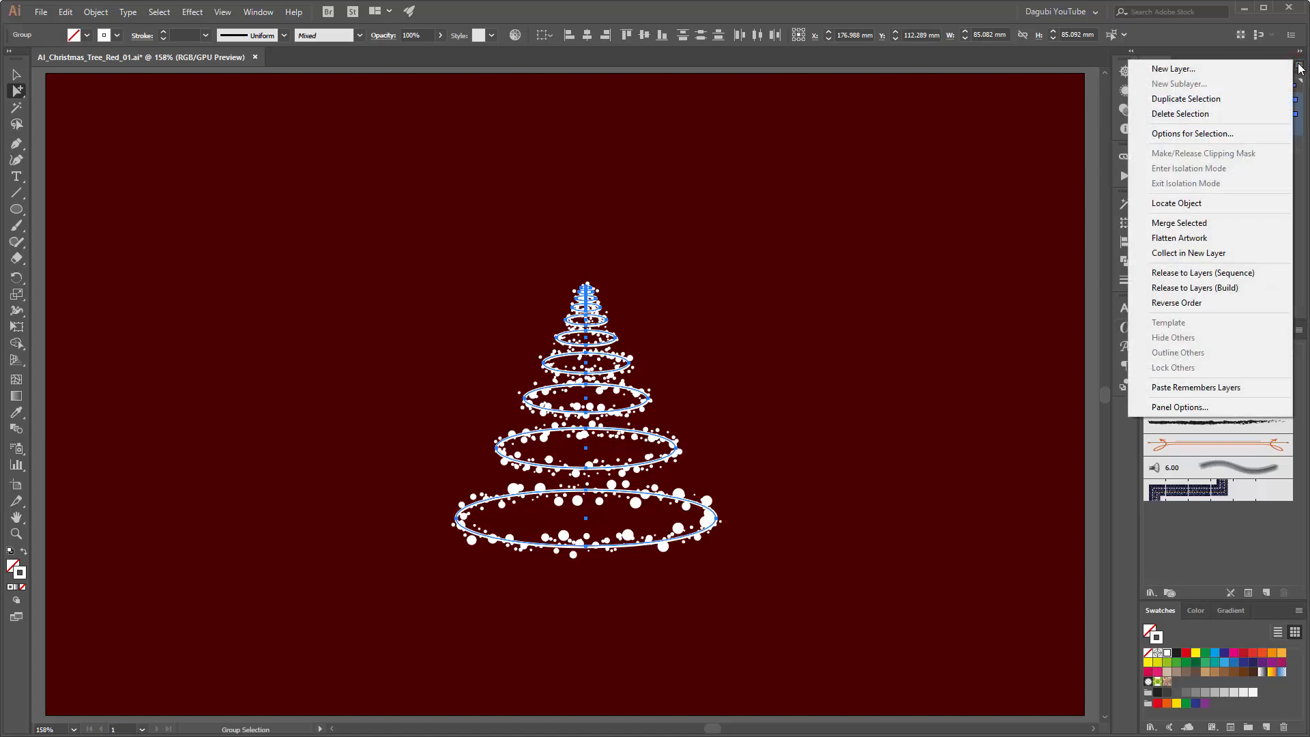
left_click(1174, 253)
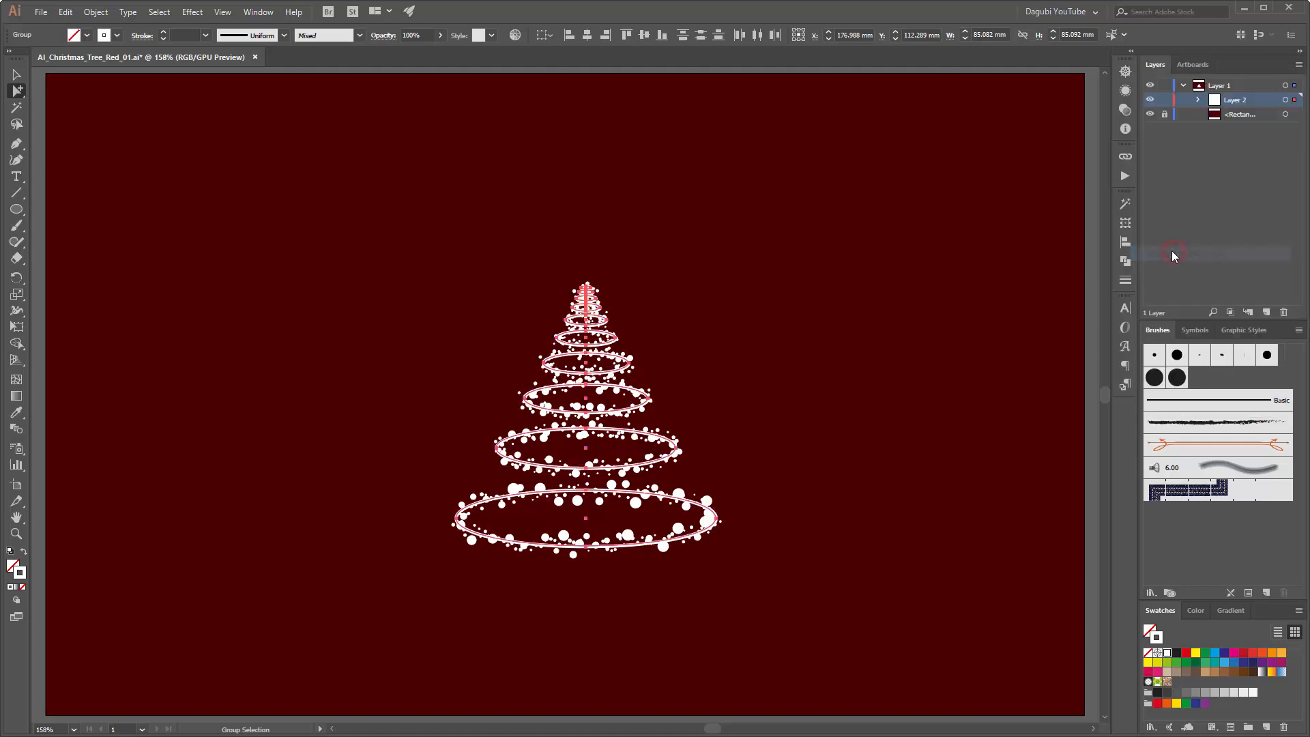
left_click(1149, 101)
left_click(1150, 101)
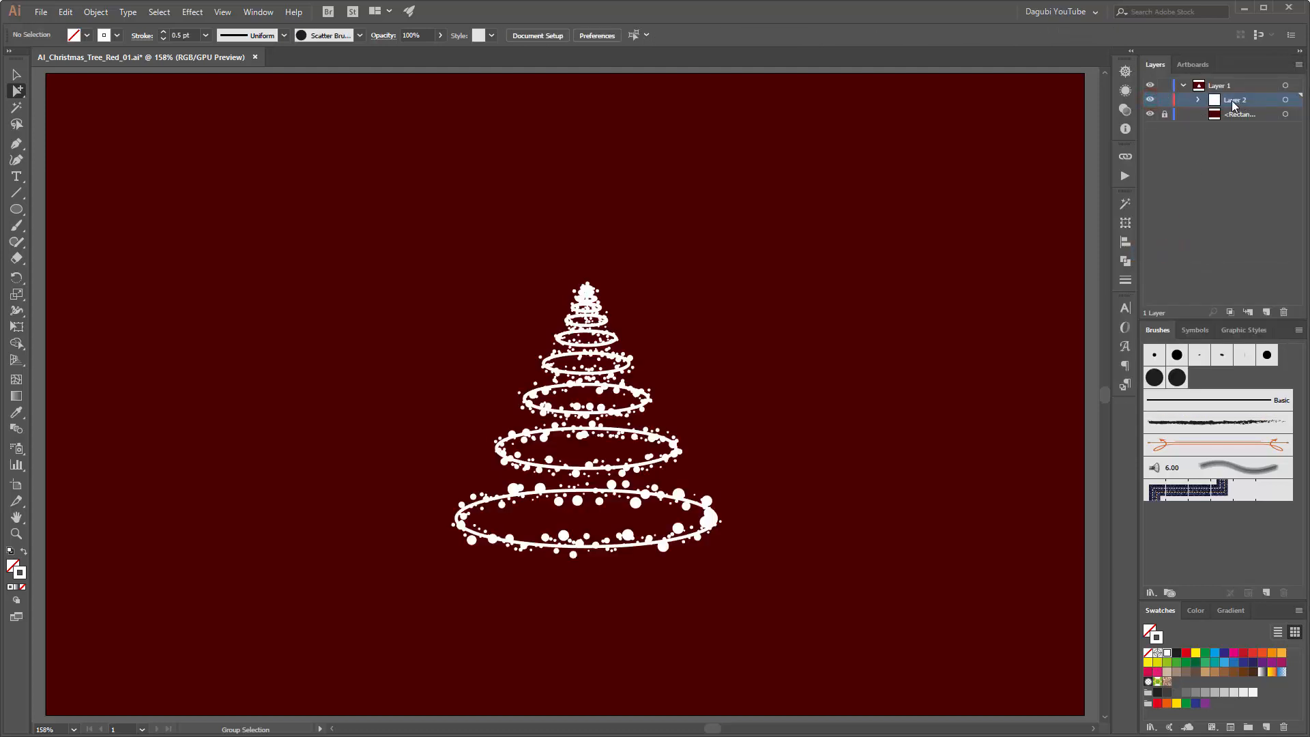
double_click(1234, 101)
type("Tree")
key("Return")
Step: Move the whole tree into the left part of the artboard, at about X 92 mm, Y 109 mm, and lock the Tree layer
left_click(1285, 99)
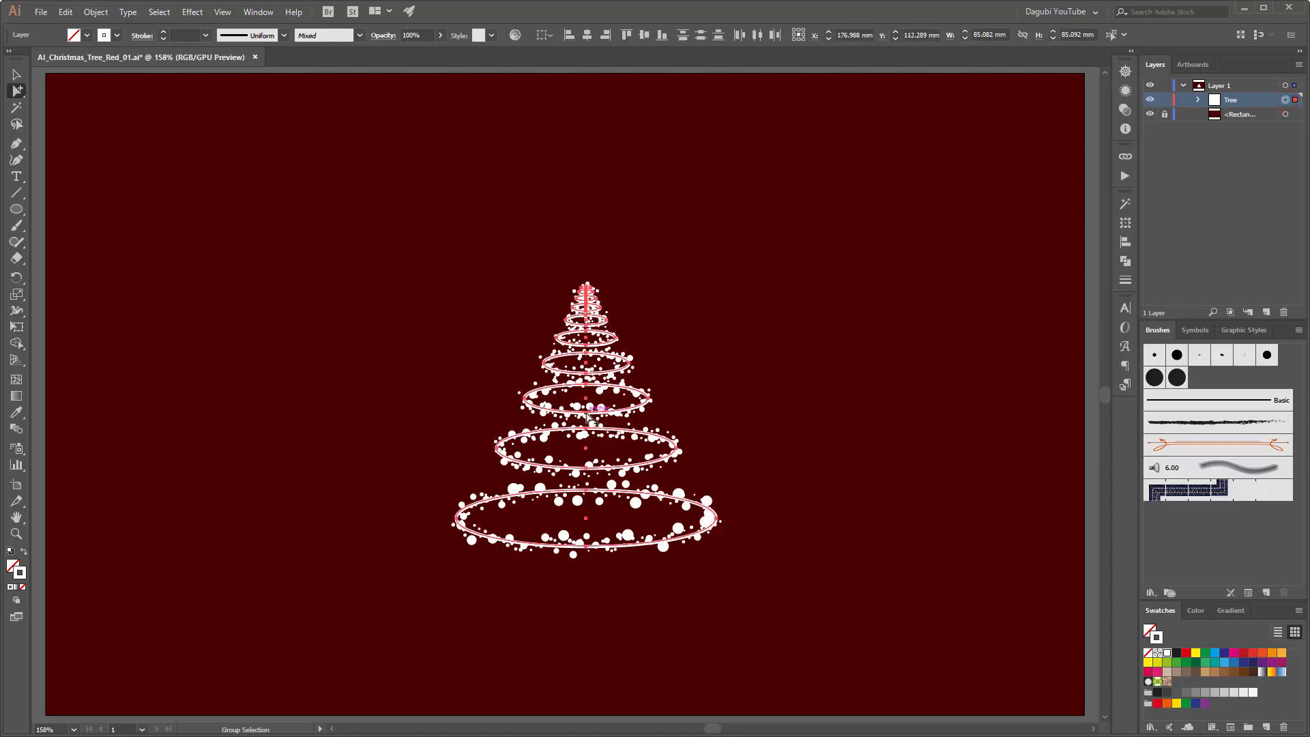
left_click_drag(590, 413, 289, 408)
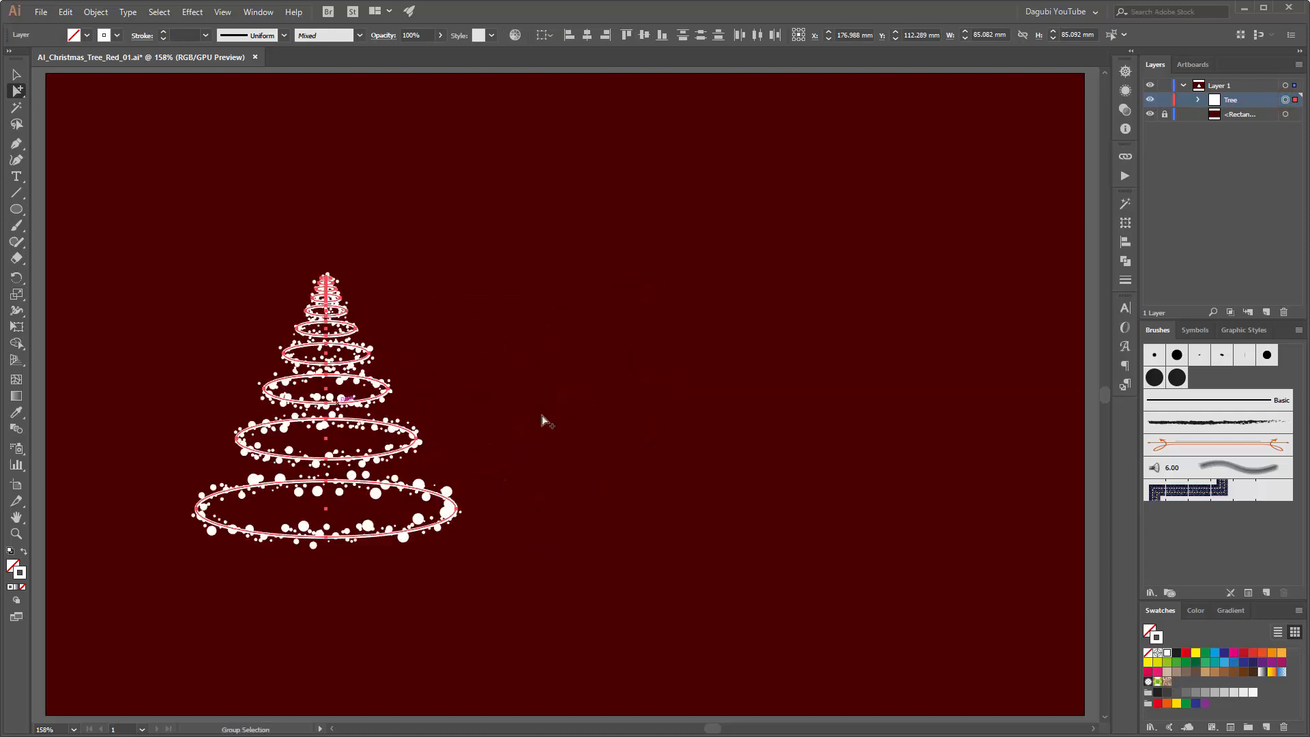
left_click(731, 403)
left_click(1165, 100)
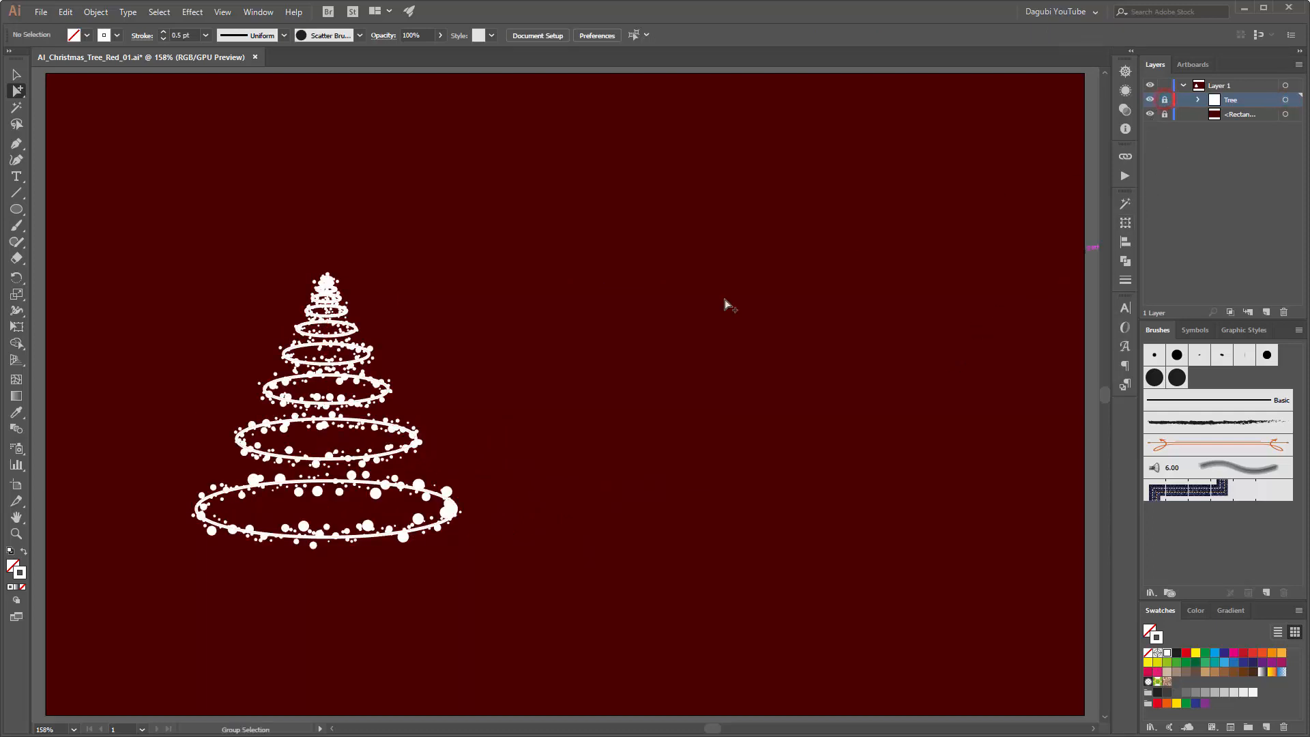
Step: Draw a rectangle 340 mm wide and about 61 mm high across the bottom of the artboard in Layer 1
left_click(17, 211)
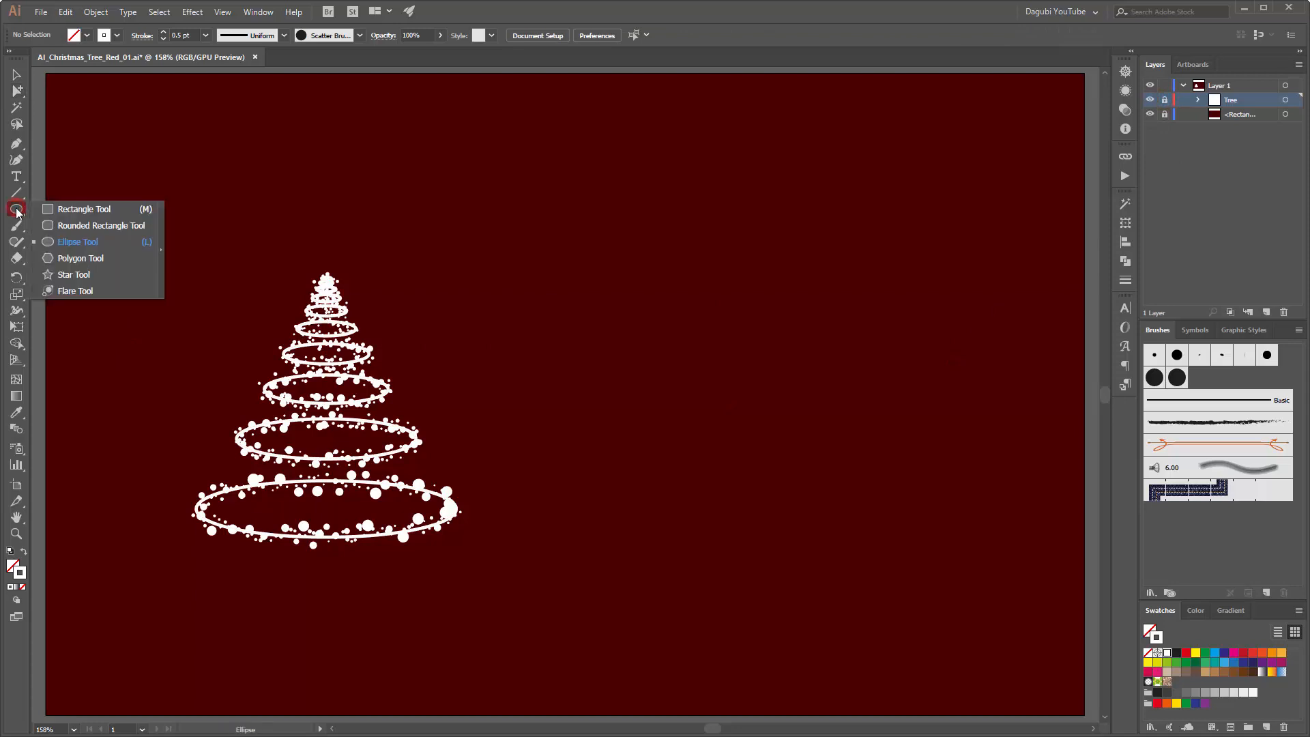
left_click(62, 210)
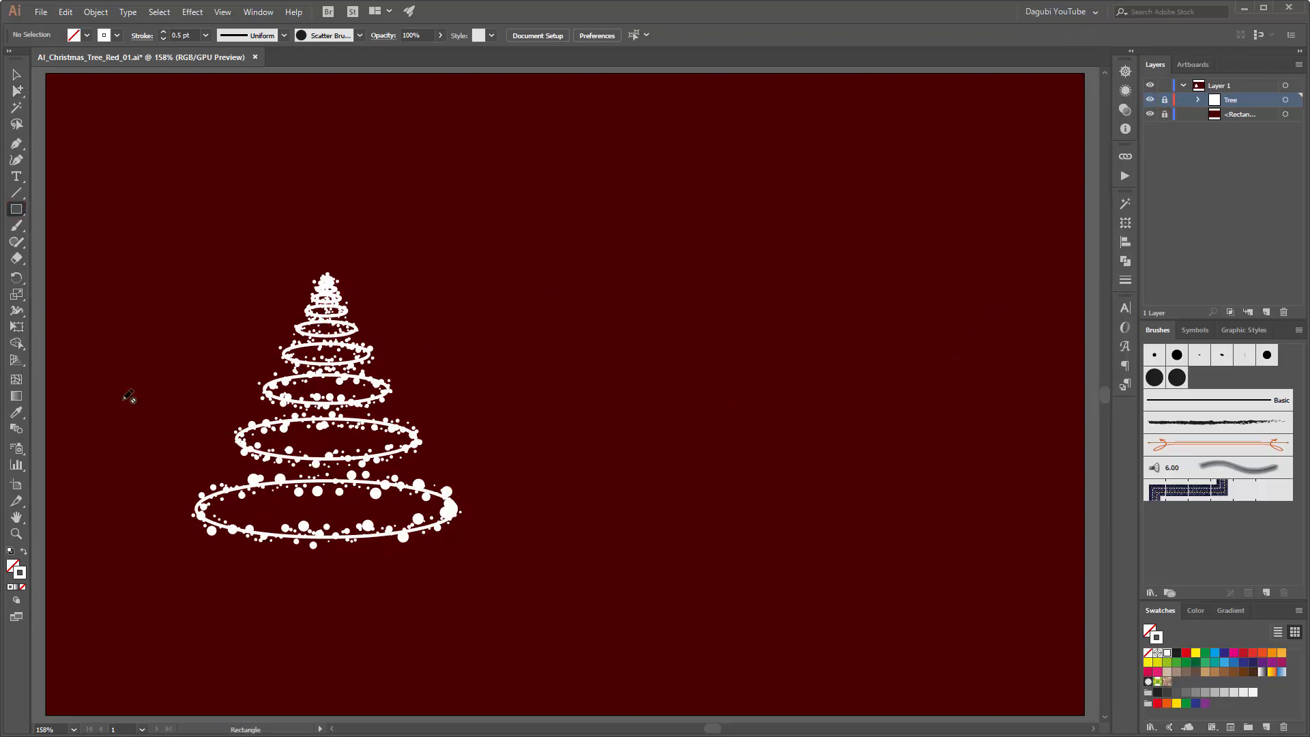
left_click(1259, 83)
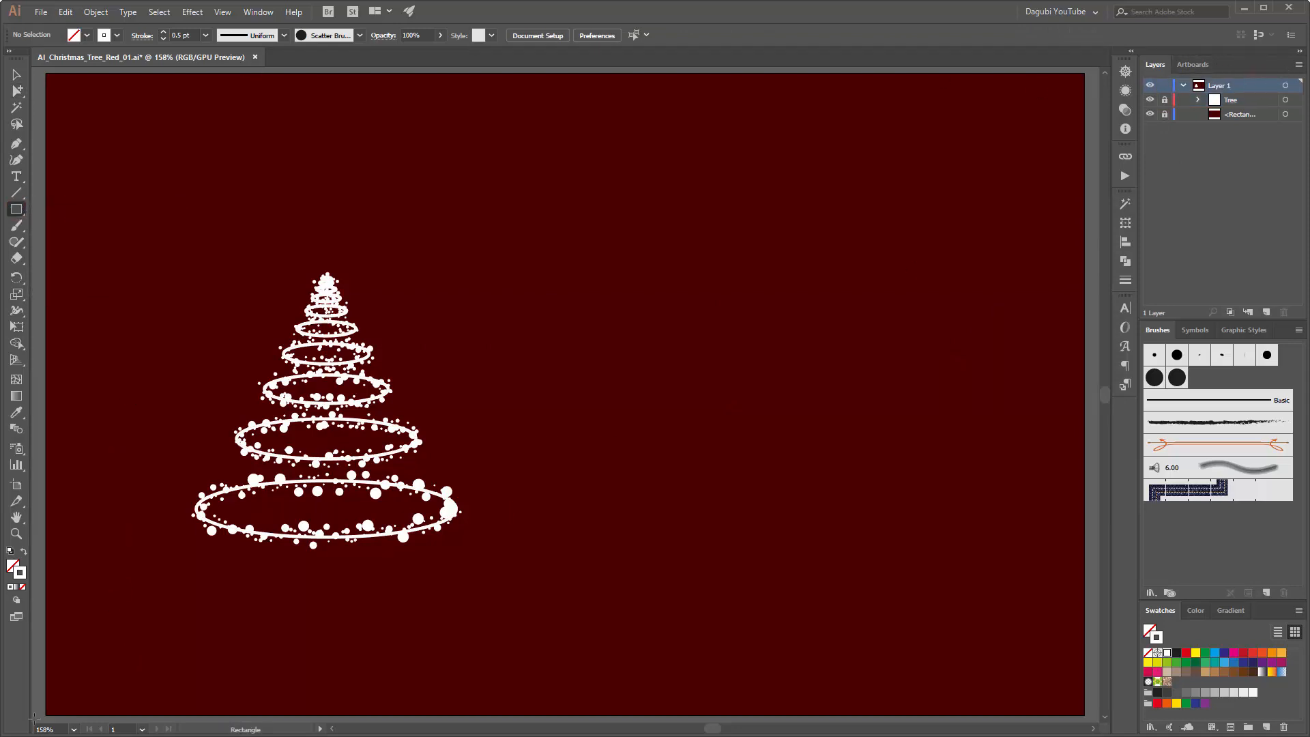
left_click_drag(44, 716, 678, 528)
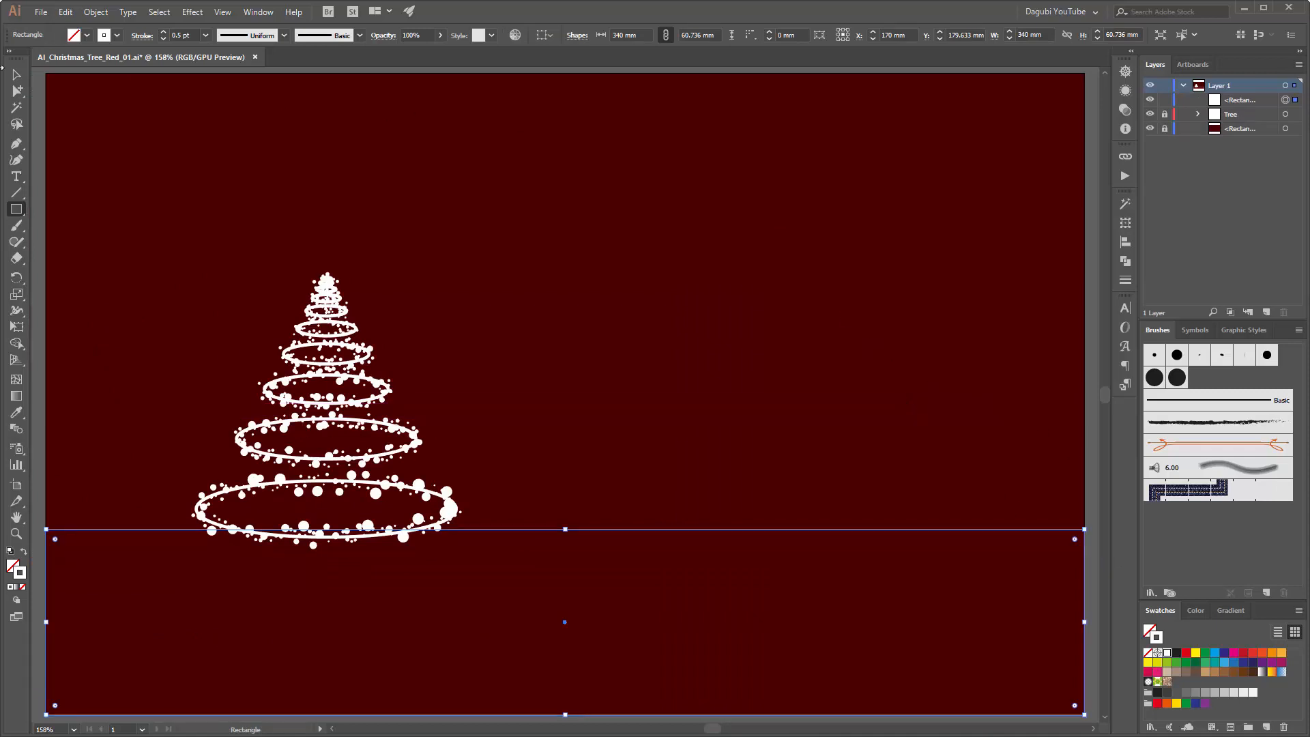
Step: Add an anchor point at the middle of the rectangle's upper edge and pull out its handles to bend the edge into an S-shaped wave
left_click(16, 144)
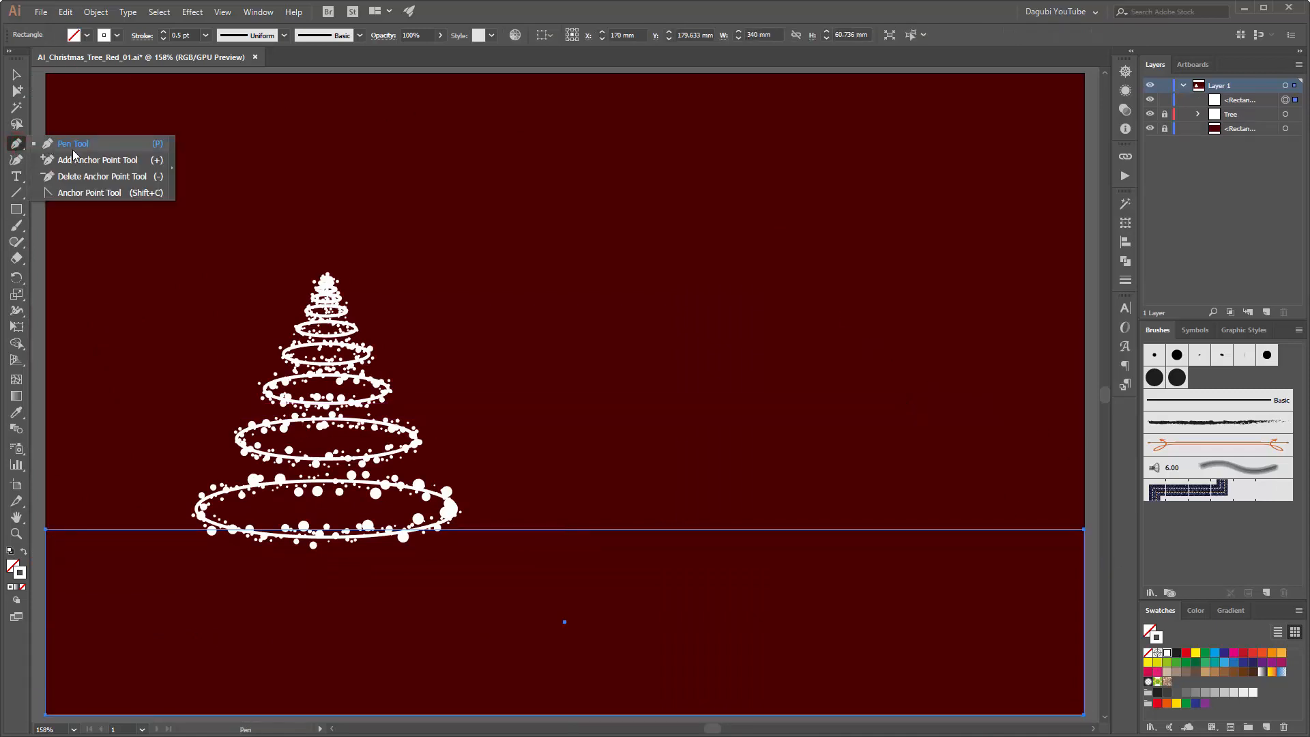
left_click(99, 161)
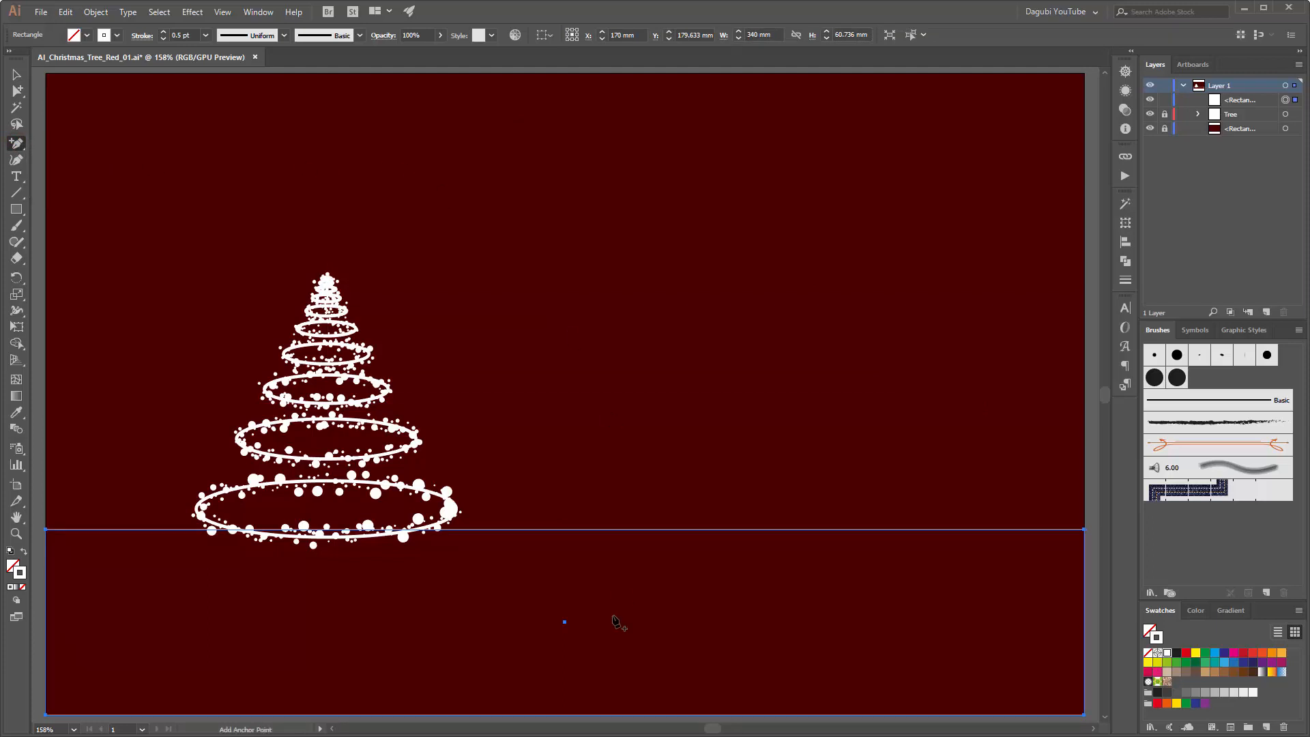
left_click(565, 530)
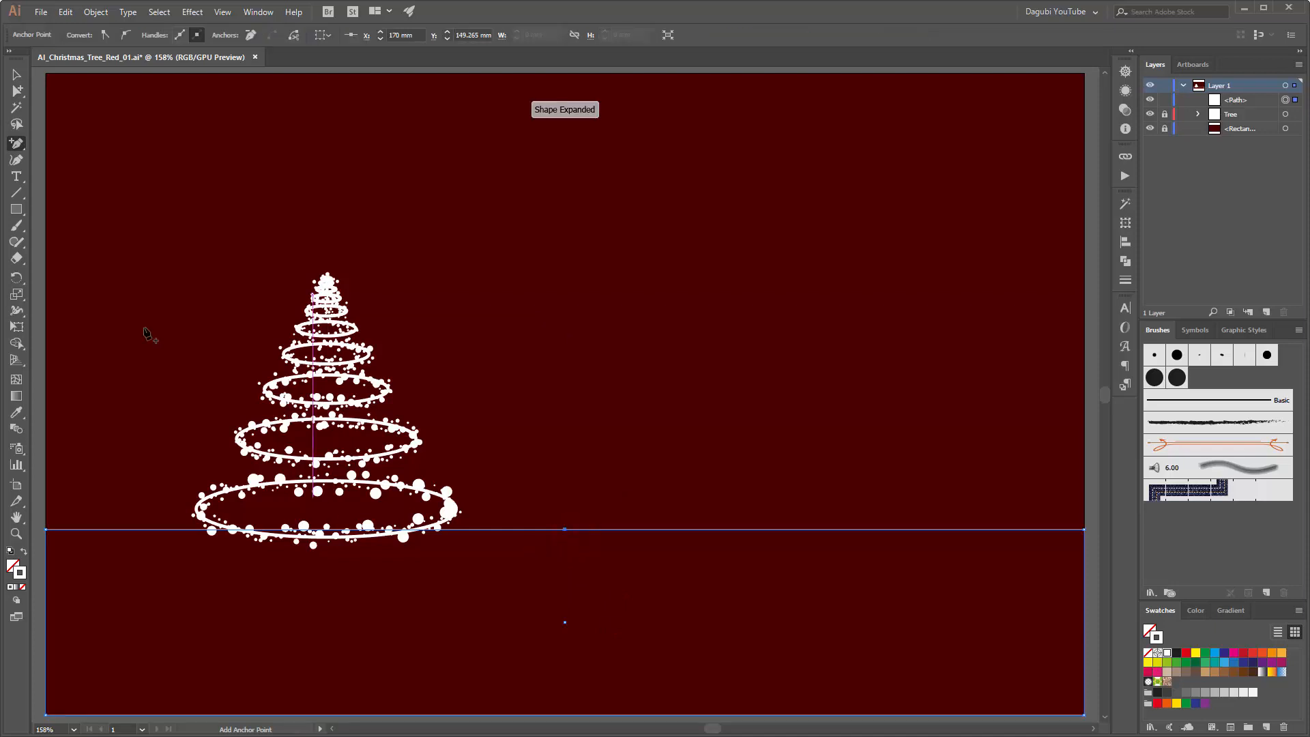
left_click(16, 143)
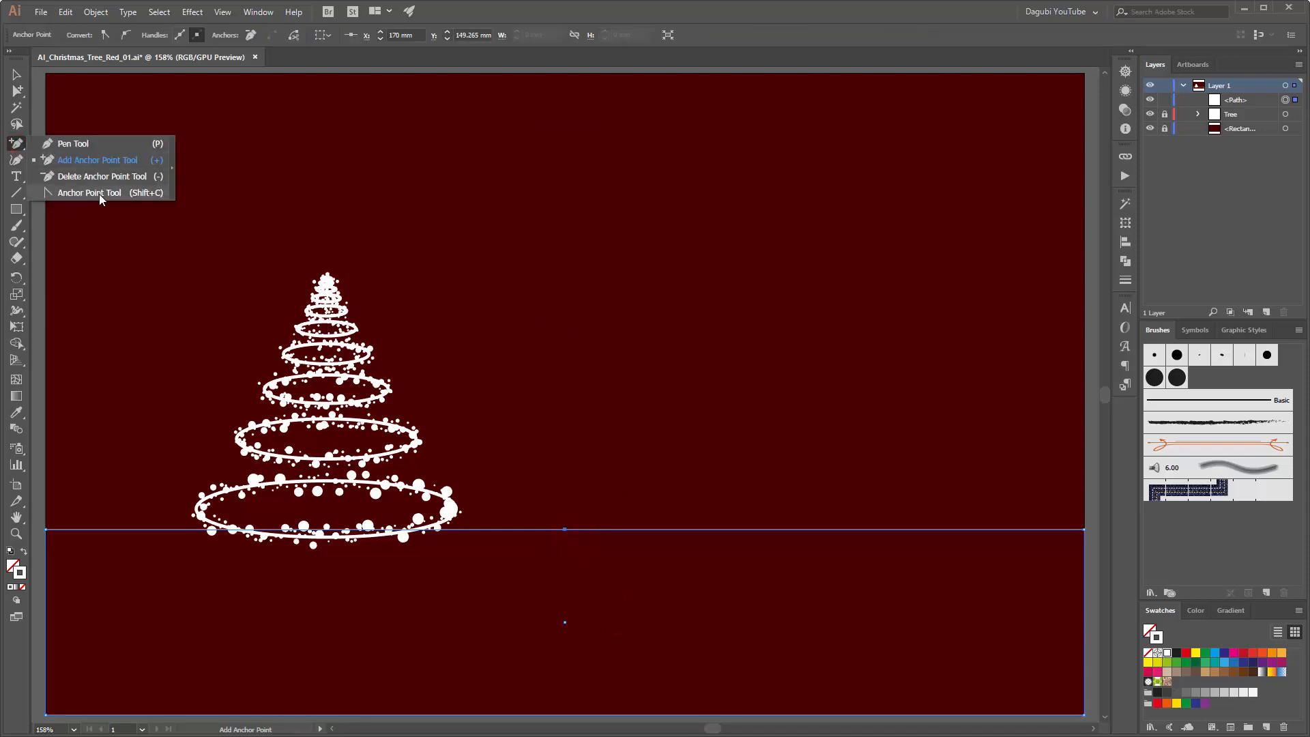
left_click(77, 194)
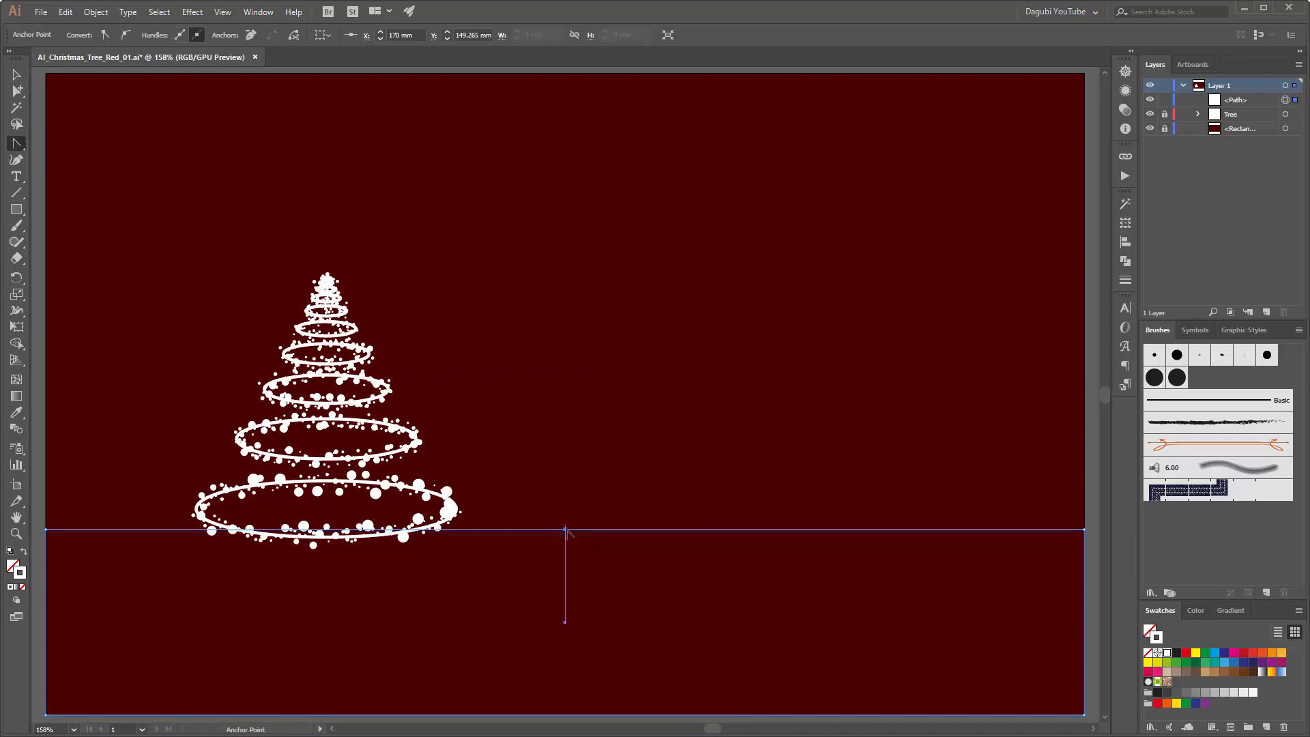
left_click_drag(565, 530, 190, 416)
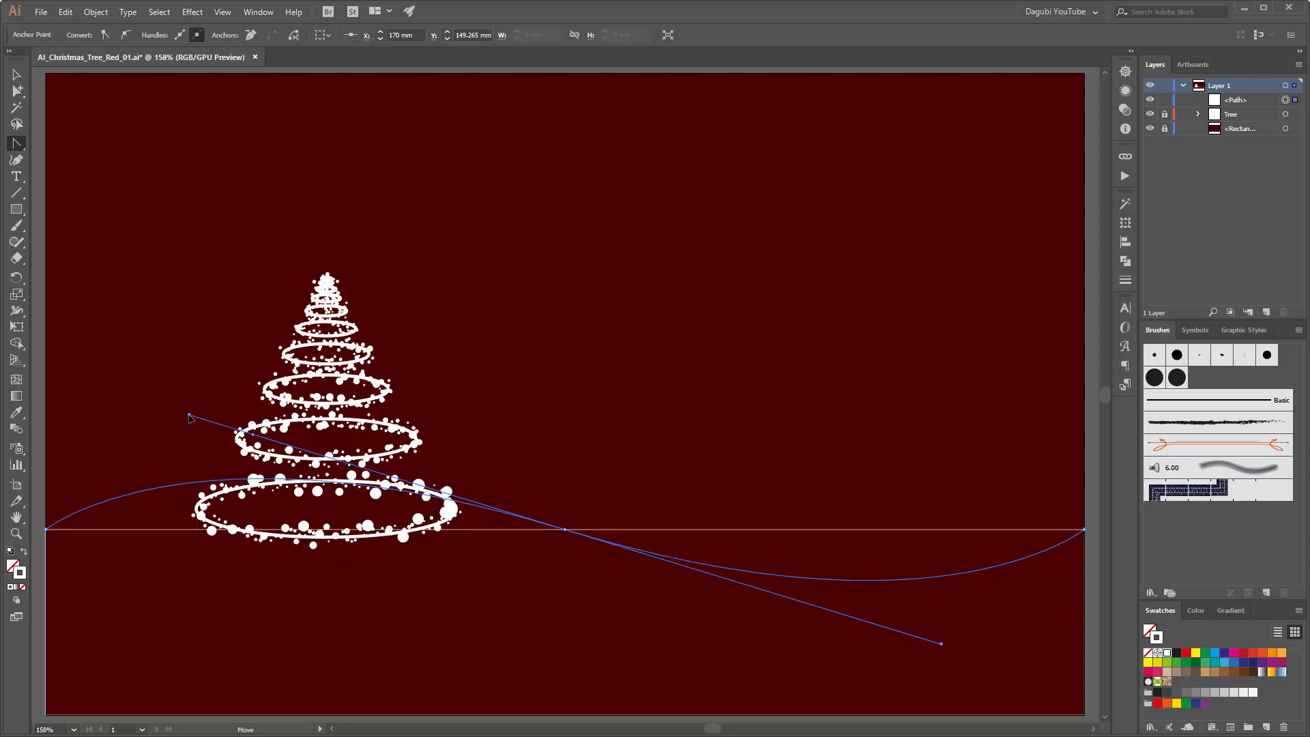
left_click_drag(190, 417, 190, 415)
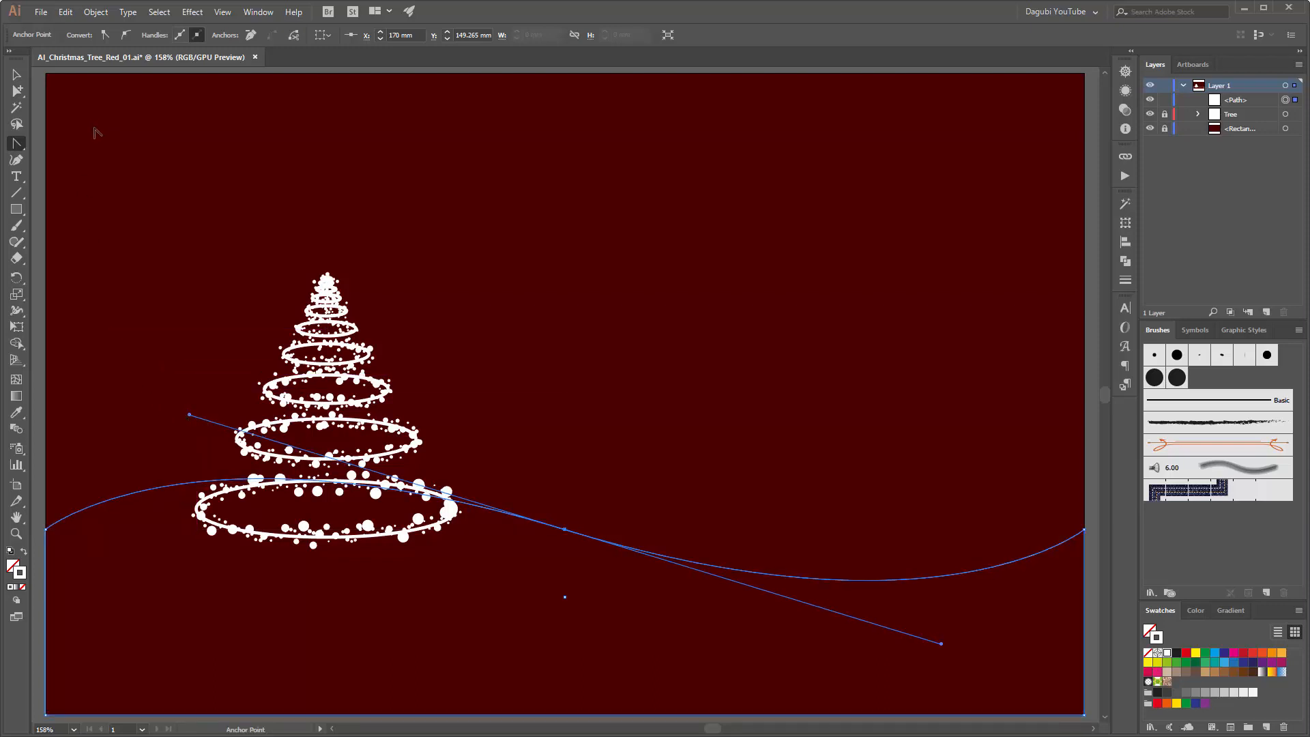
Step: Lower the wave's three upper anchor points together, reducing the shape's height to about 56 mm
left_click(19, 92)
left_click(46, 530)
key("ctrl+a")
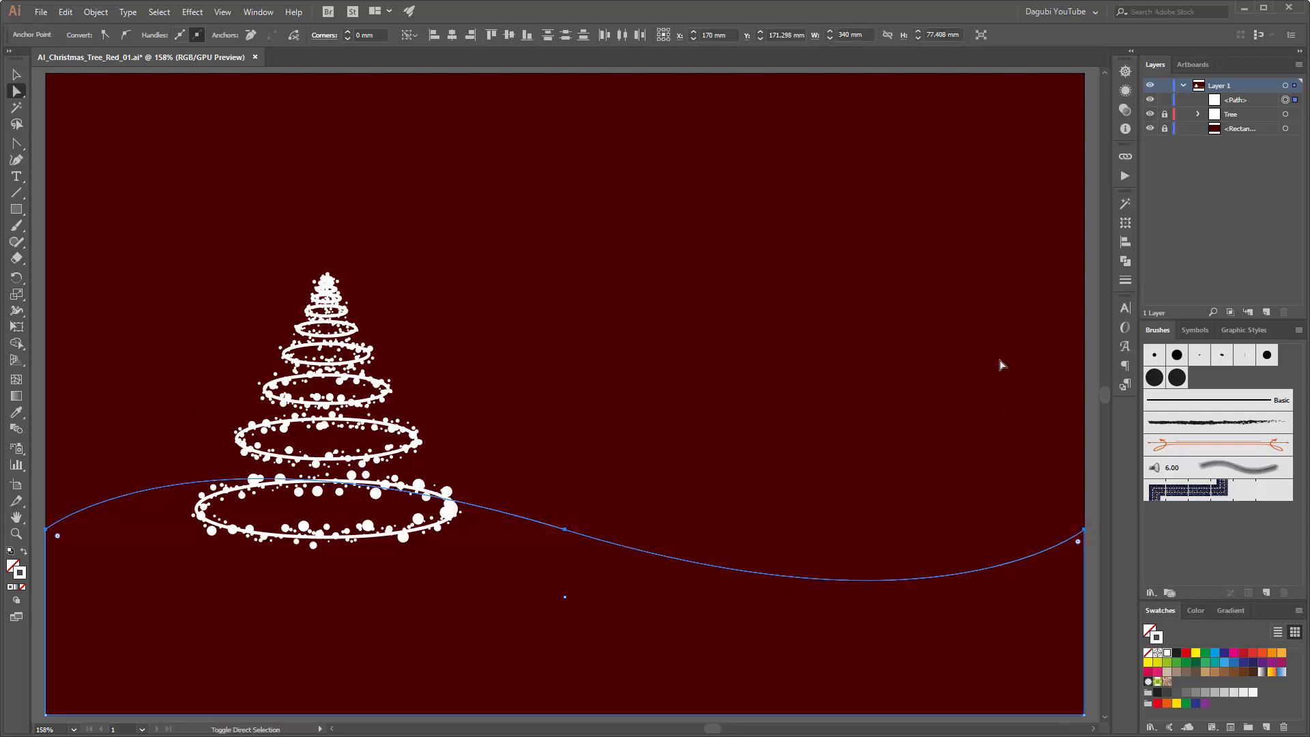
key("shift+Down")
key("shift+Down")
key("shift+Down")
key("shift+Down")
key("shift+Down")
key("shift+Down")
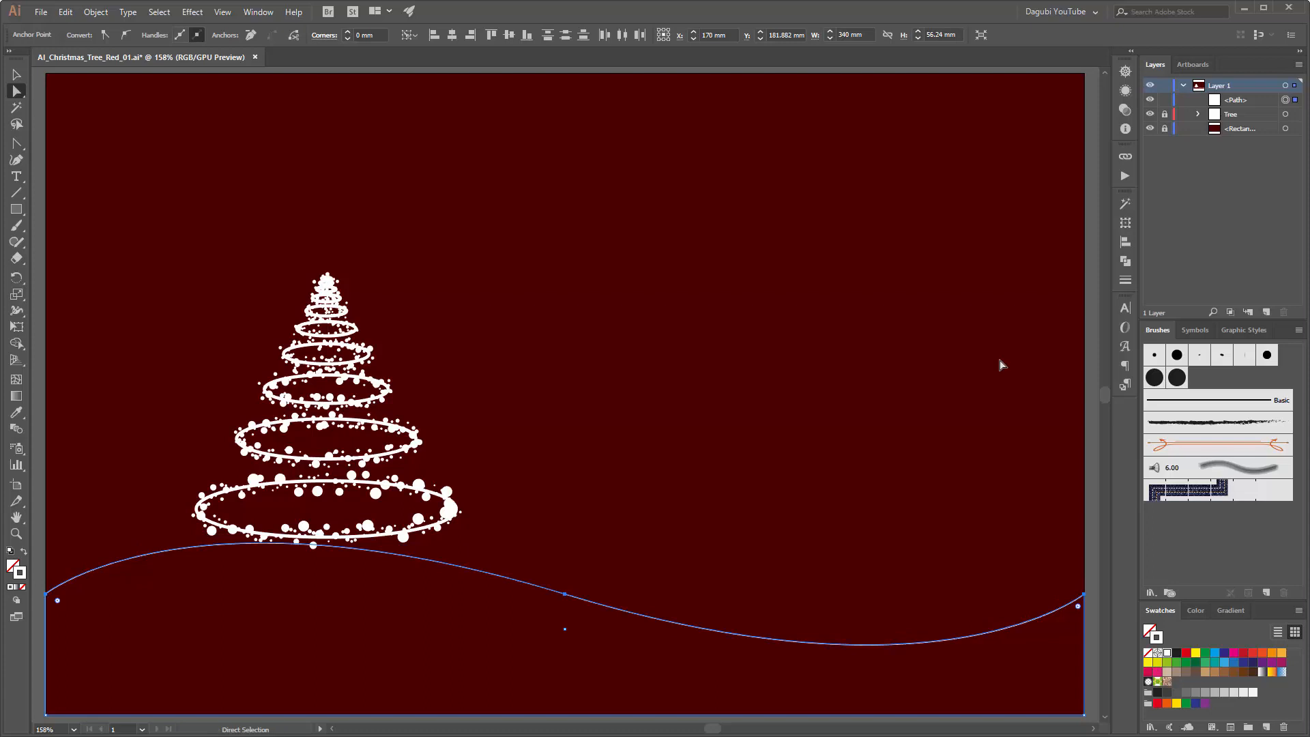
Step: Give the wave shape a white fill without stroke, then flatten its curve and shift its middle anchor point to about X 186 mm, Y 172 mm
left_click(1148, 653)
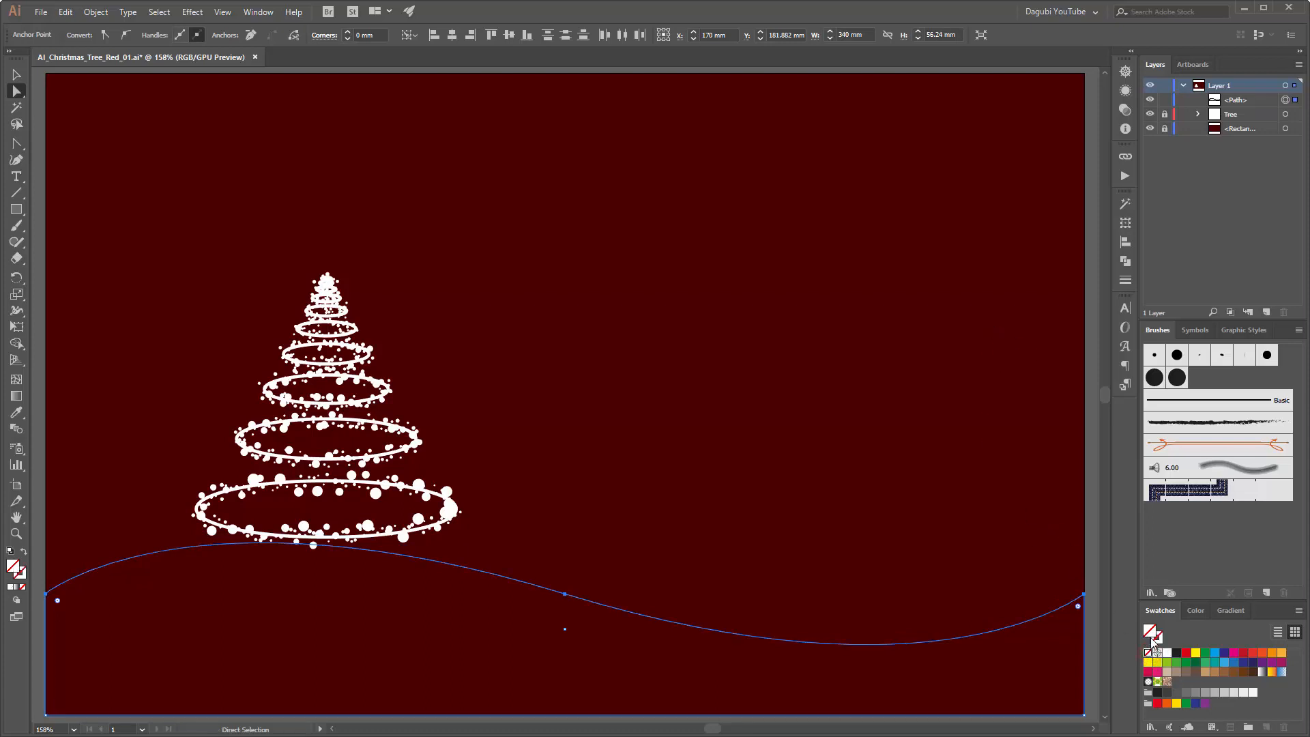
left_click(1168, 653)
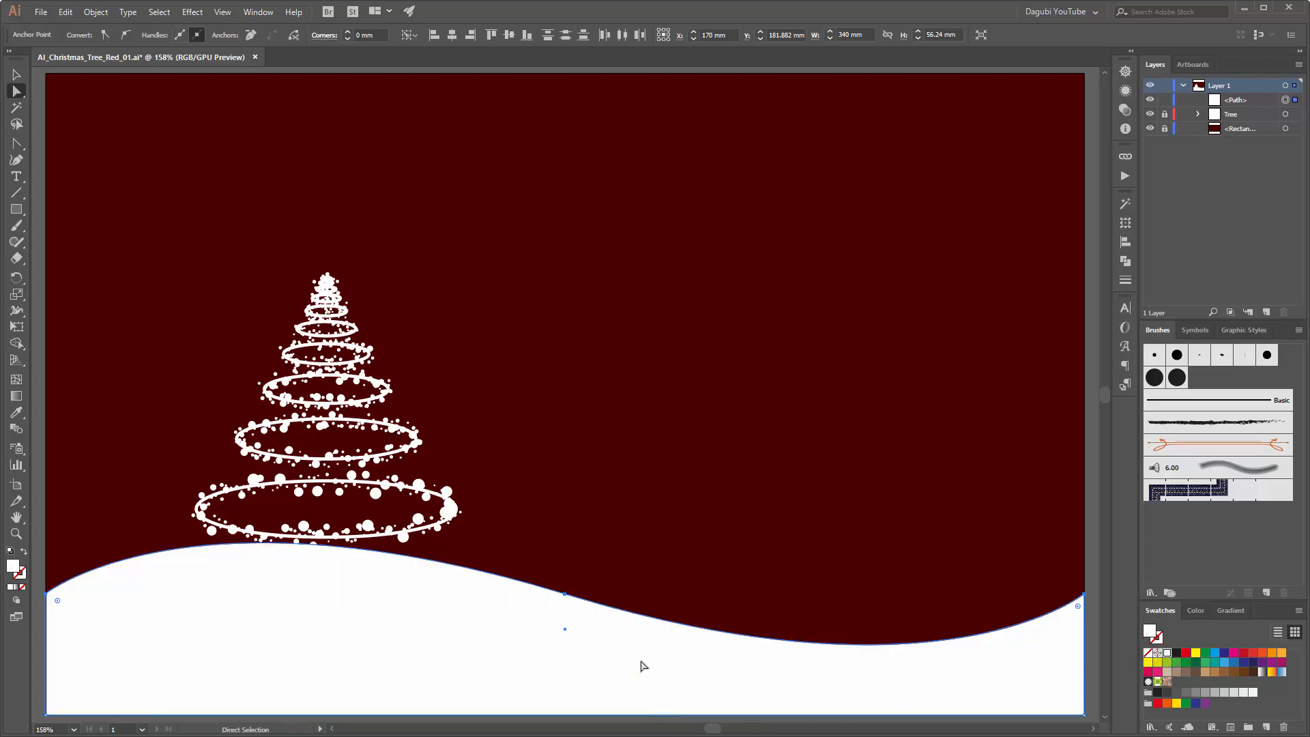
left_click(572, 598)
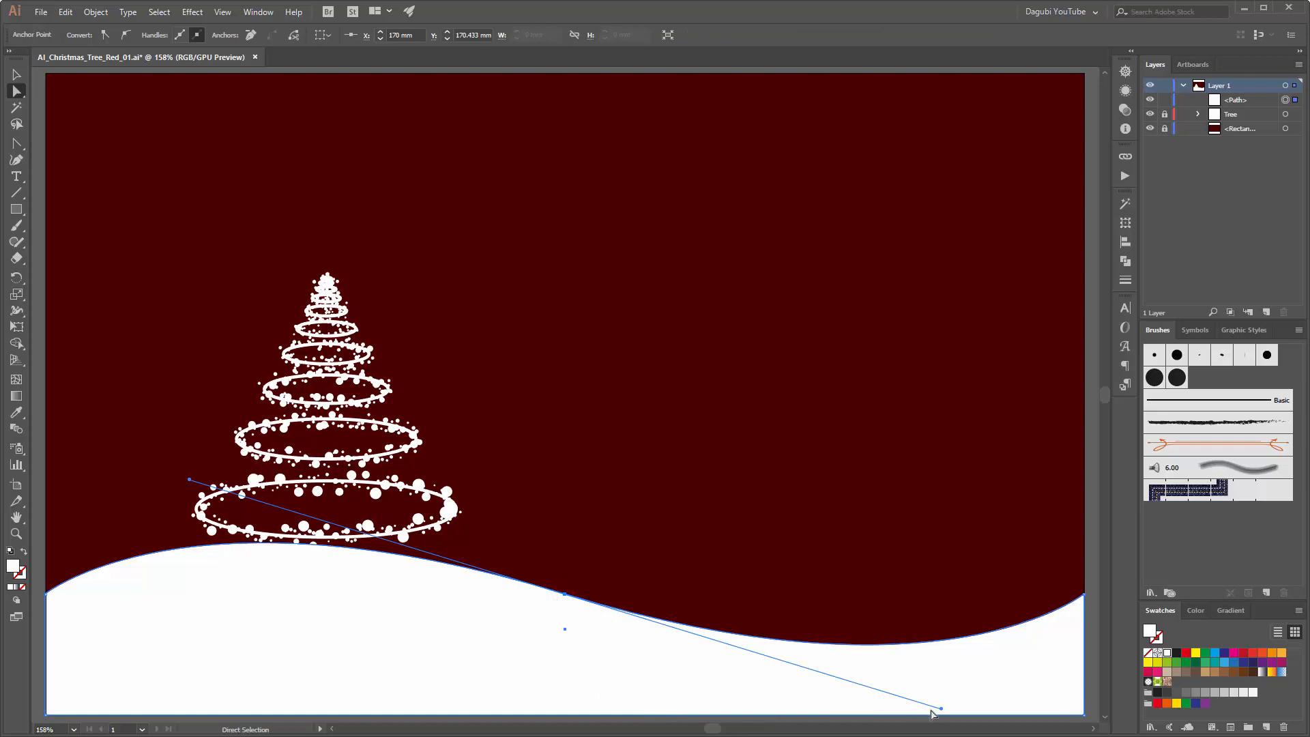
left_click_drag(940, 711, 948, 679)
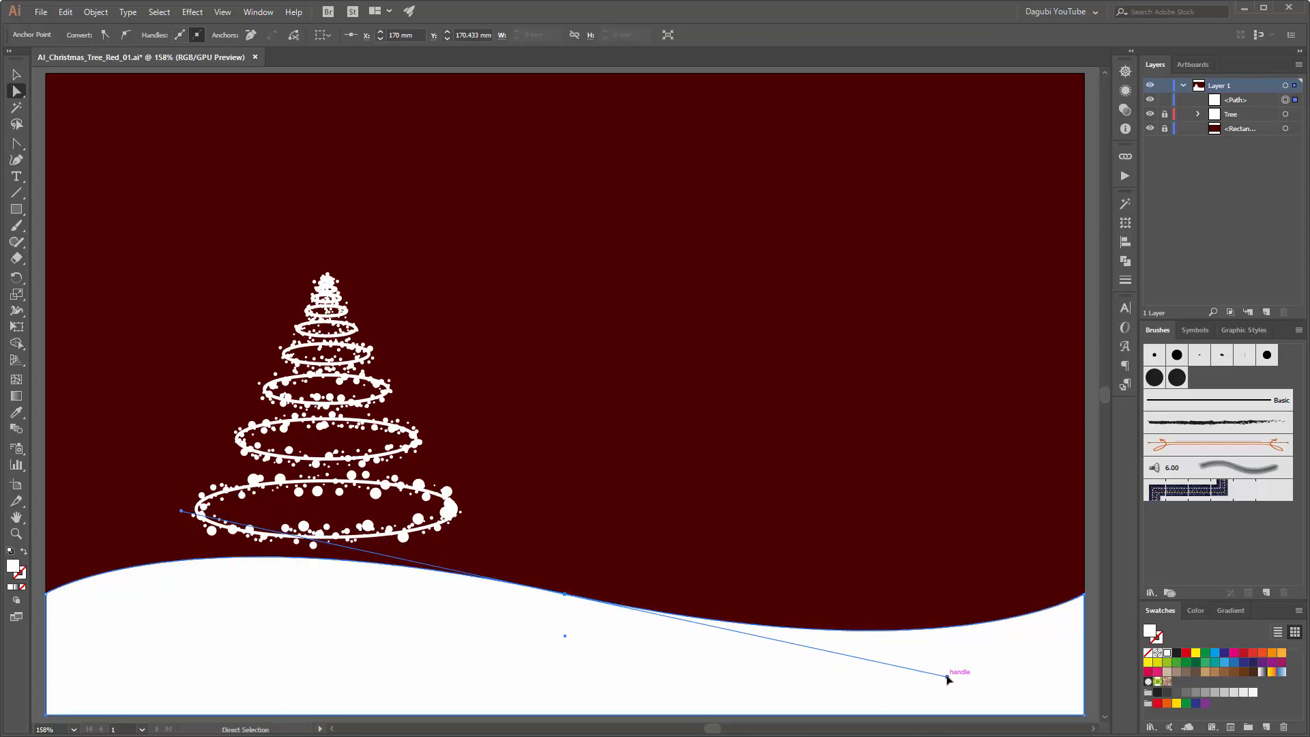
left_click_drag(565, 594, 616, 600)
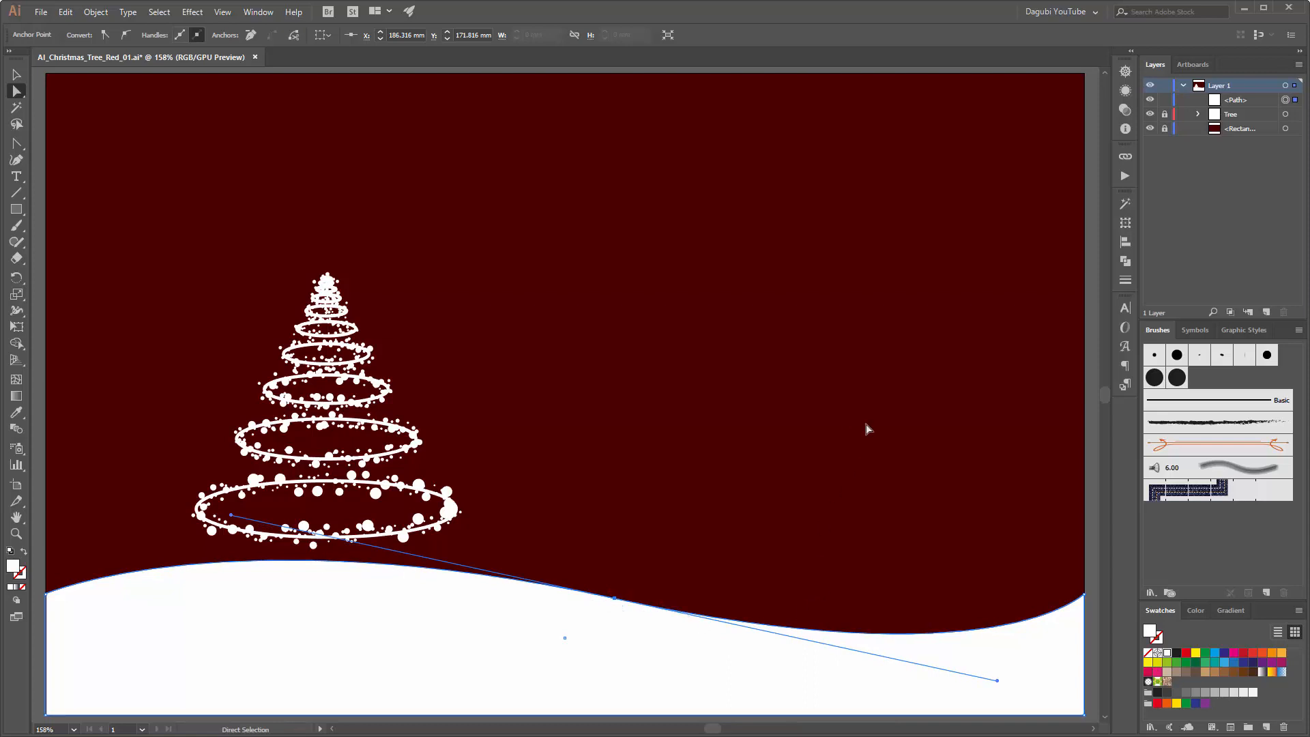
Step: Unlock the Tree layer and move the tree down onto the snow hill, at about X 85 mm, Y 122 mm
left_click(1165, 114)
left_click(1285, 114)
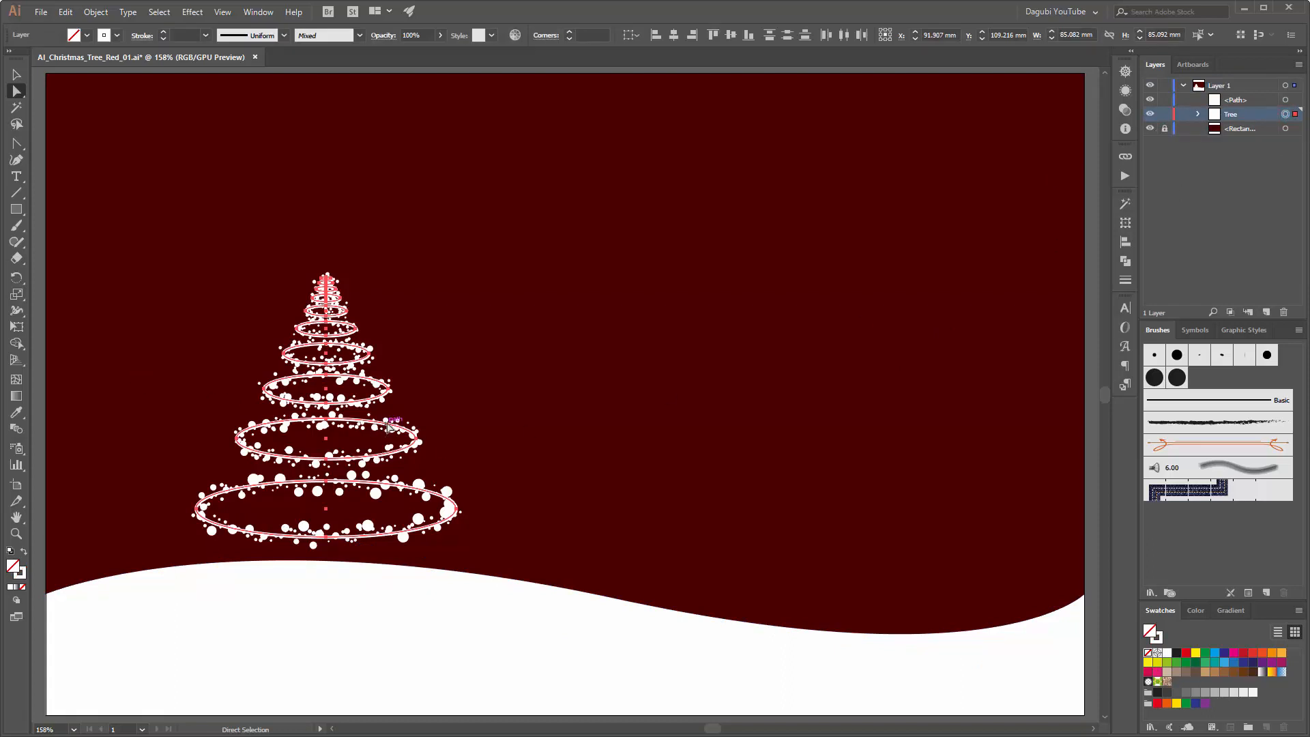
left_click_drag(382, 433, 365, 465)
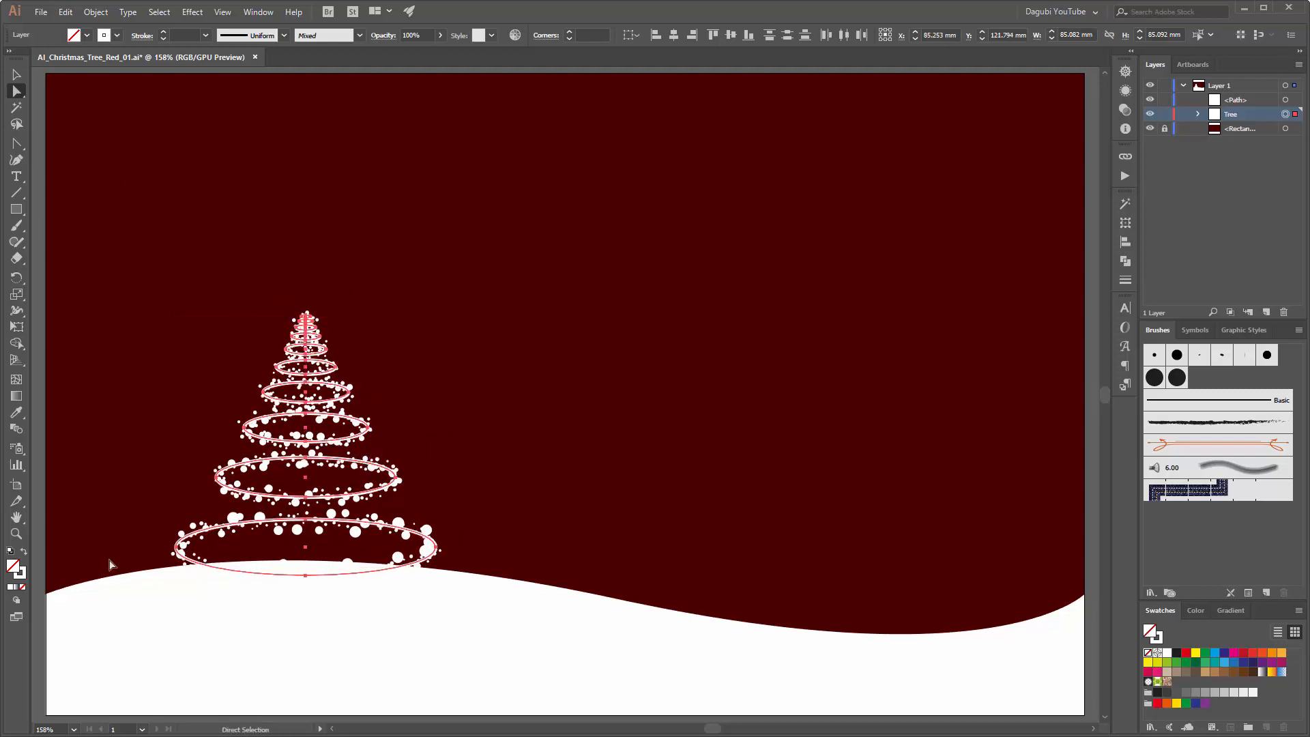
Step: Scale the tree proportionally to about 99 mm wide, sink its base into the hill at about X 91 mm, Y 120 mm, and lock its layer
left_click(17, 327)
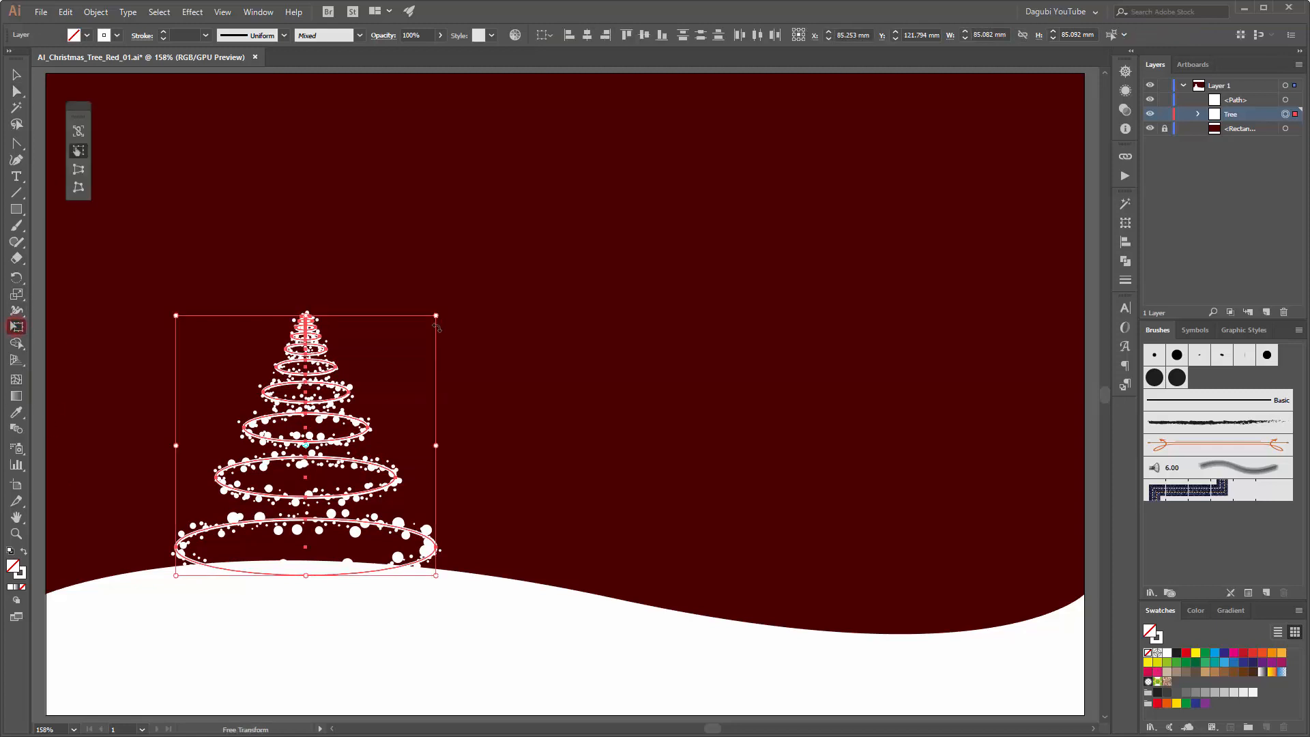
left_click_drag(437, 318, 483, 269)
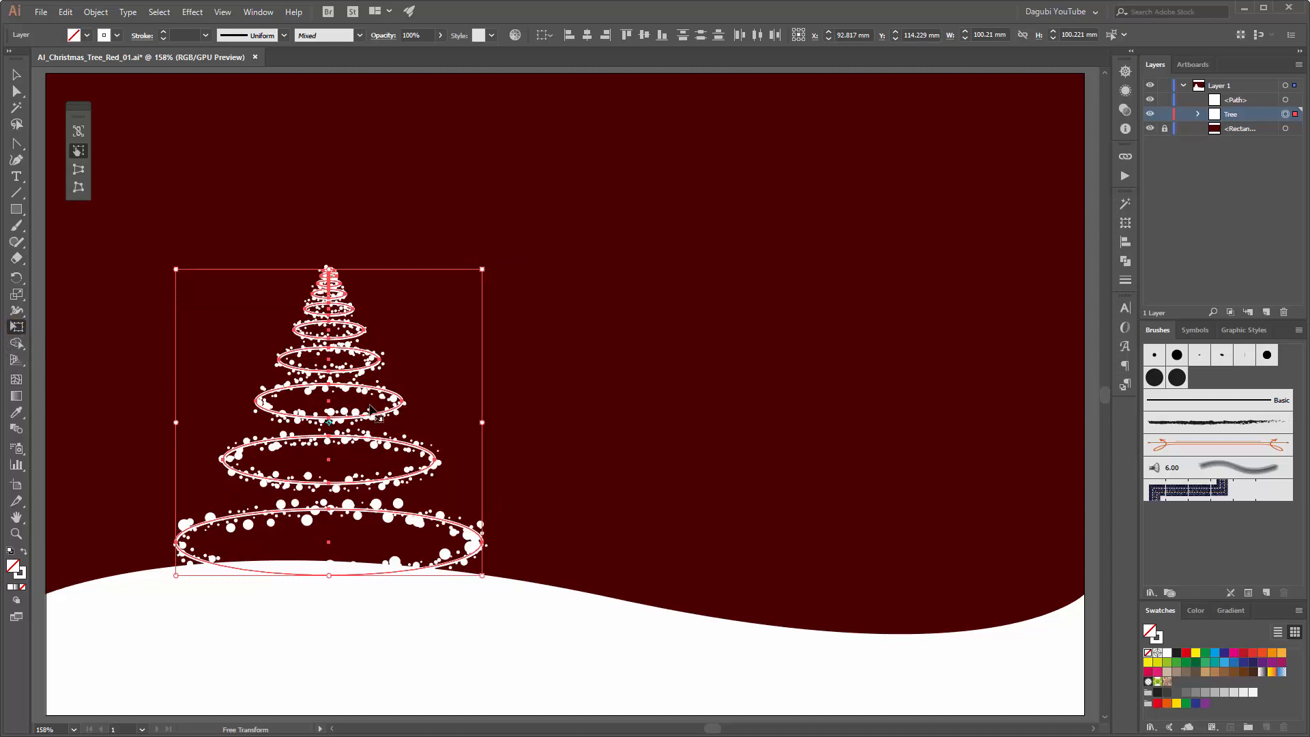
left_click_drag(370, 414, 366, 418)
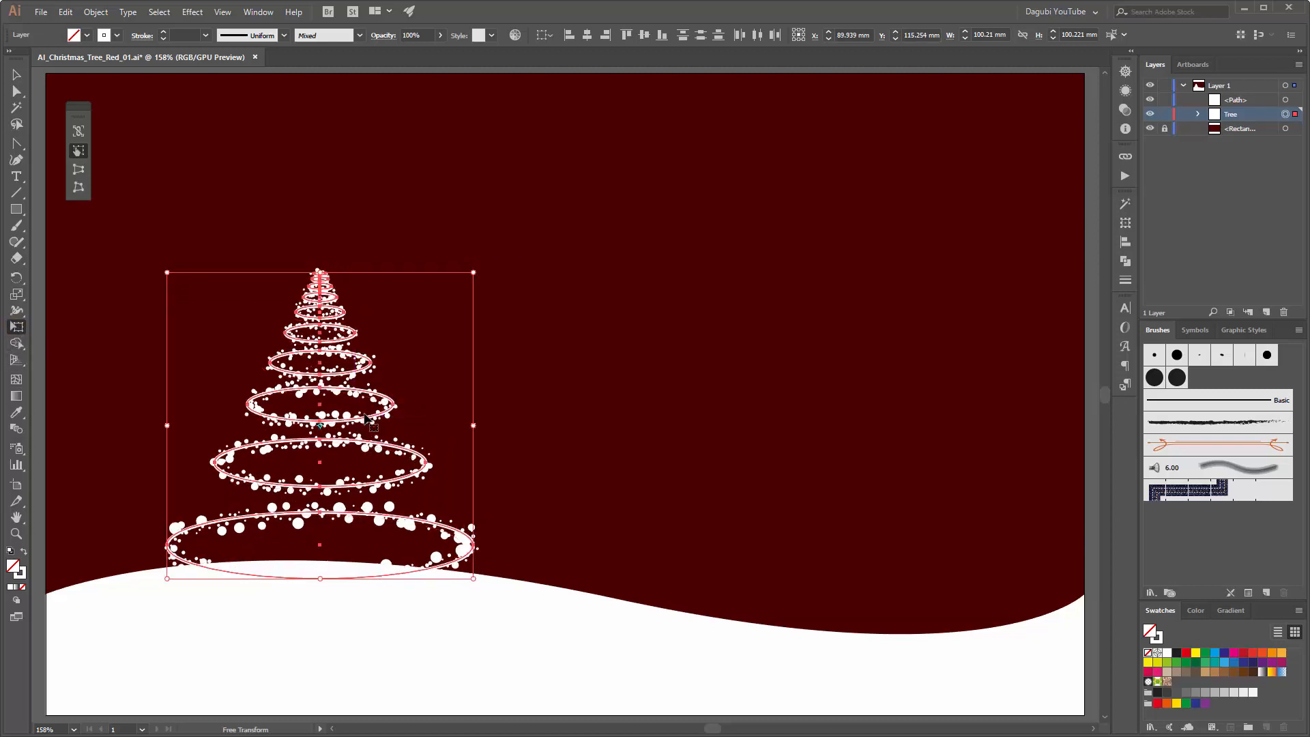
left_click_drag(167, 272, 168, 282)
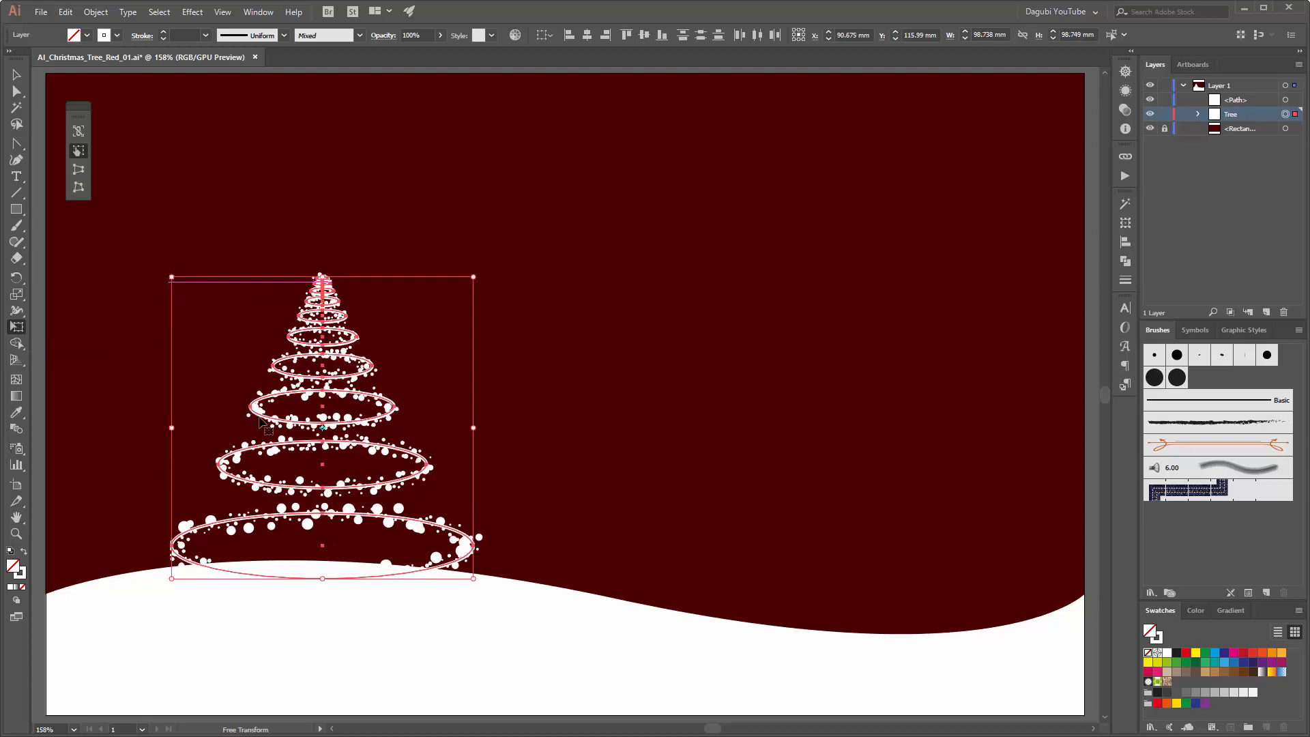
key("shift+Down")
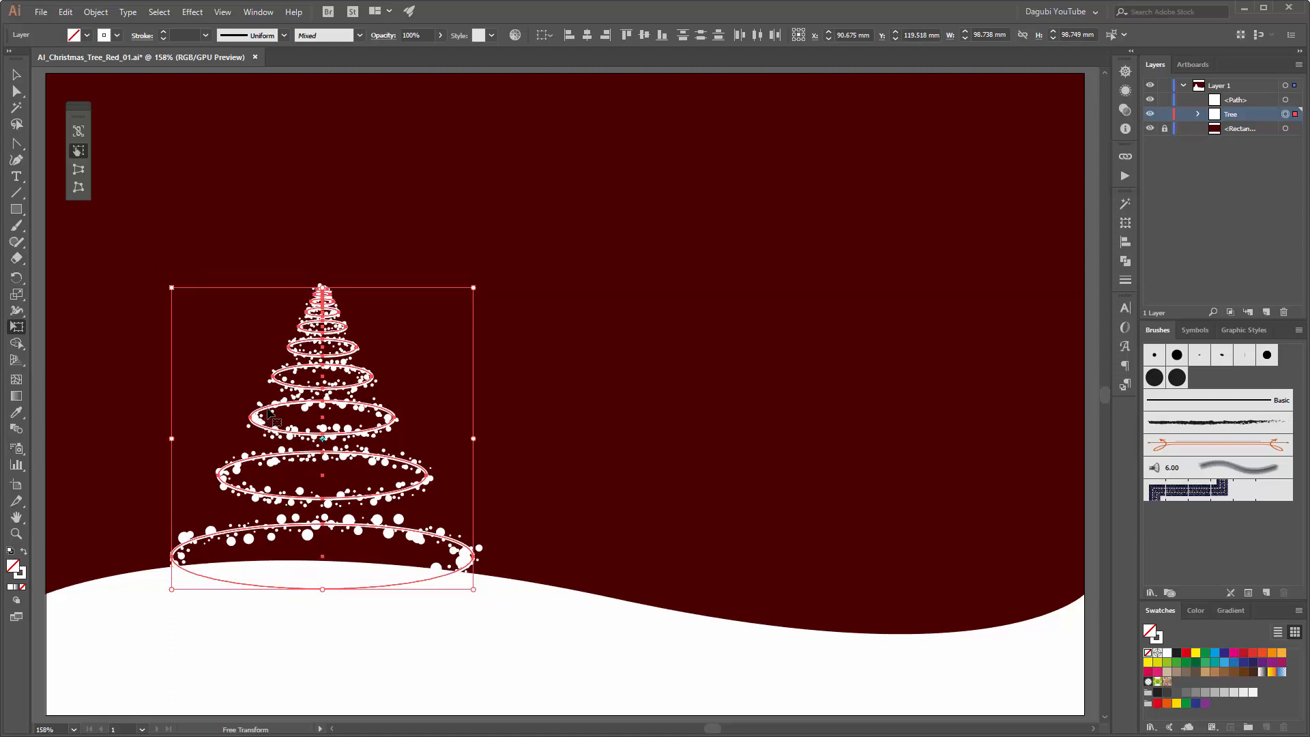
left_click(1165, 114)
key("ctrl+minus")
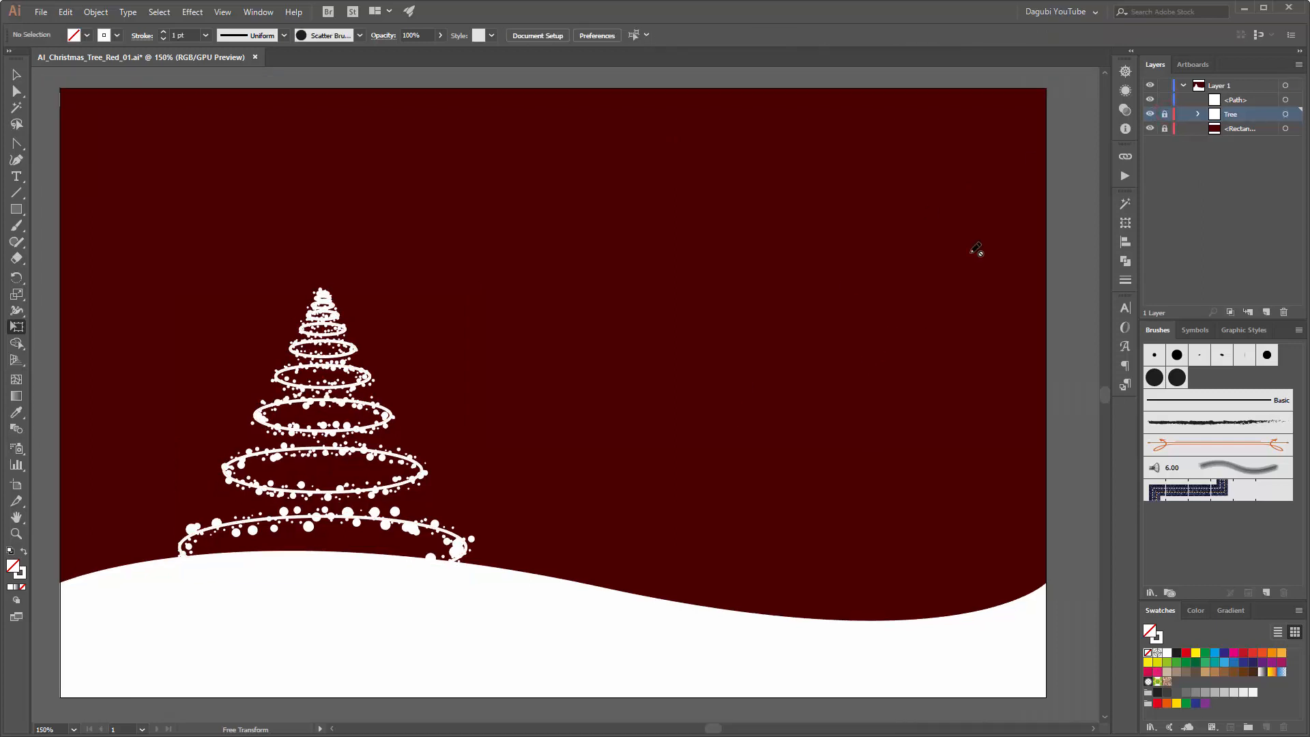
Step: Draw an ellipse about 23 × 5.4 mm in Layer 1 on the red background, with a black fill and no stroke
left_click(1219, 87)
left_click(15, 208)
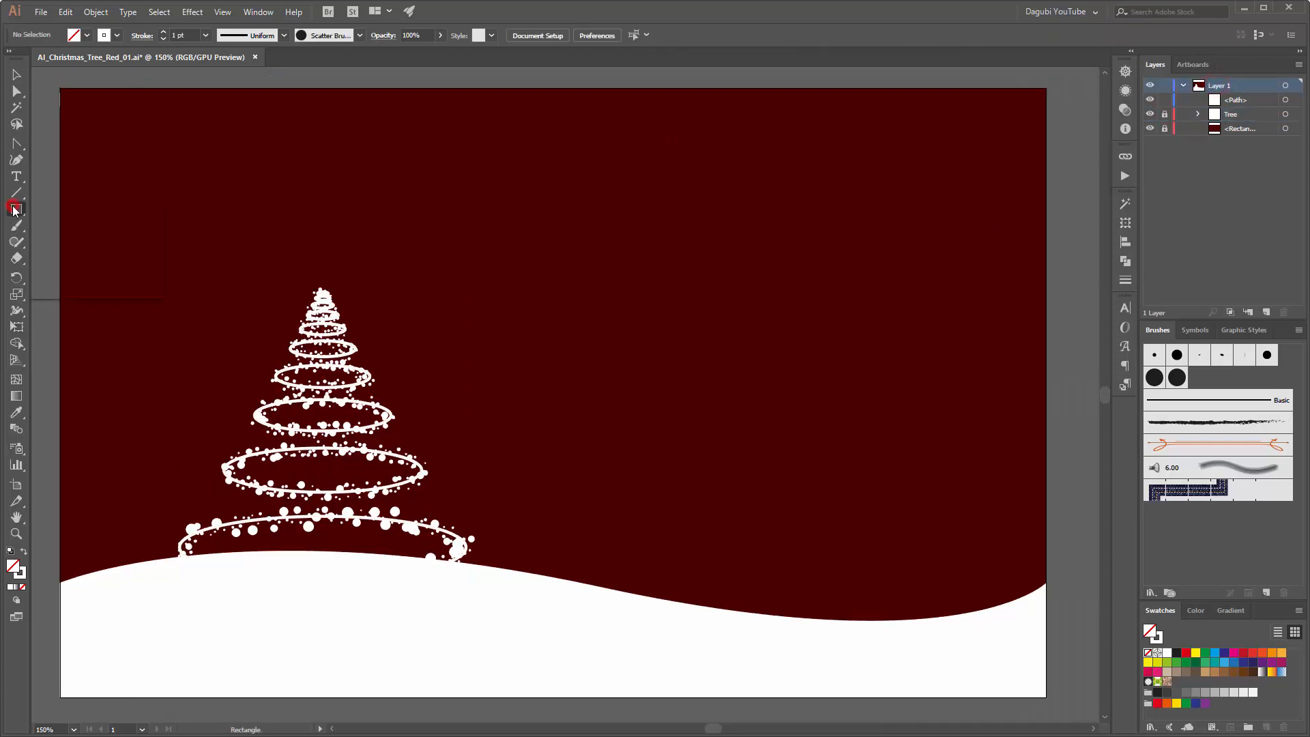
left_click(80, 243)
key("l")
left_click_drag(739, 318, 804, 335)
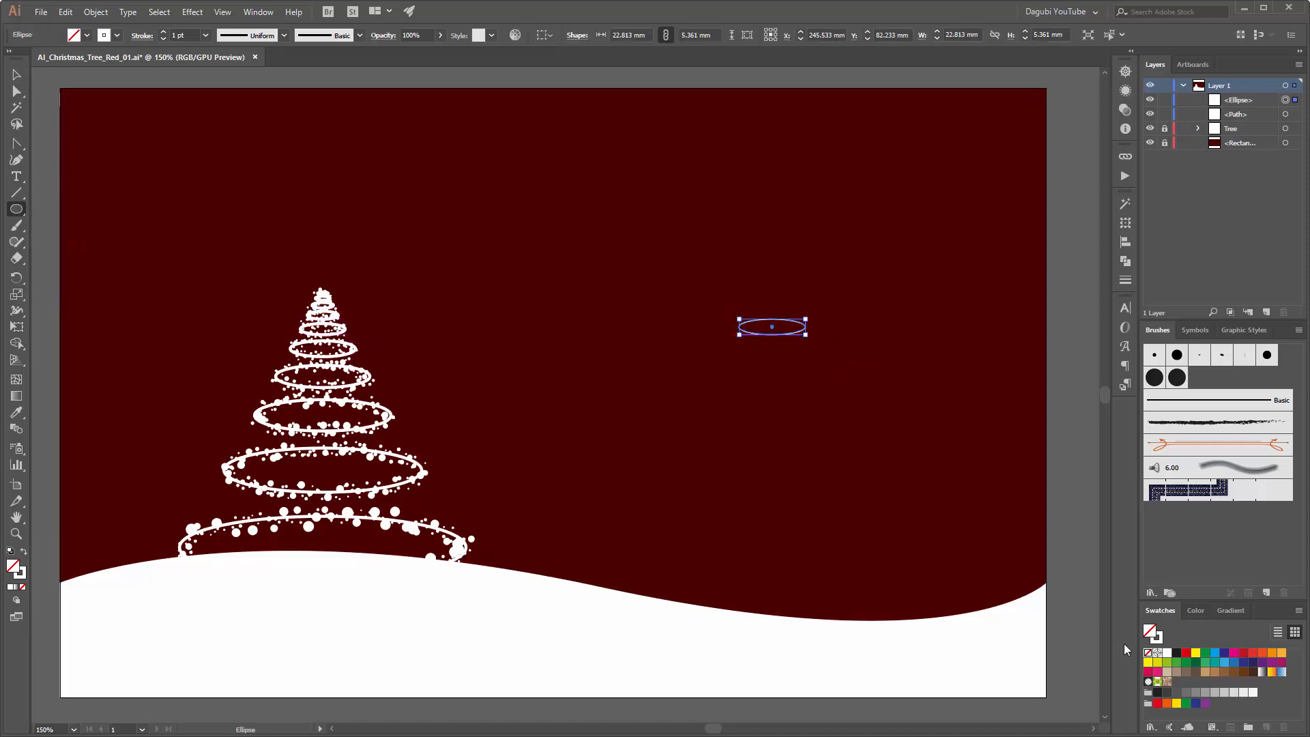
left_click(1177, 655)
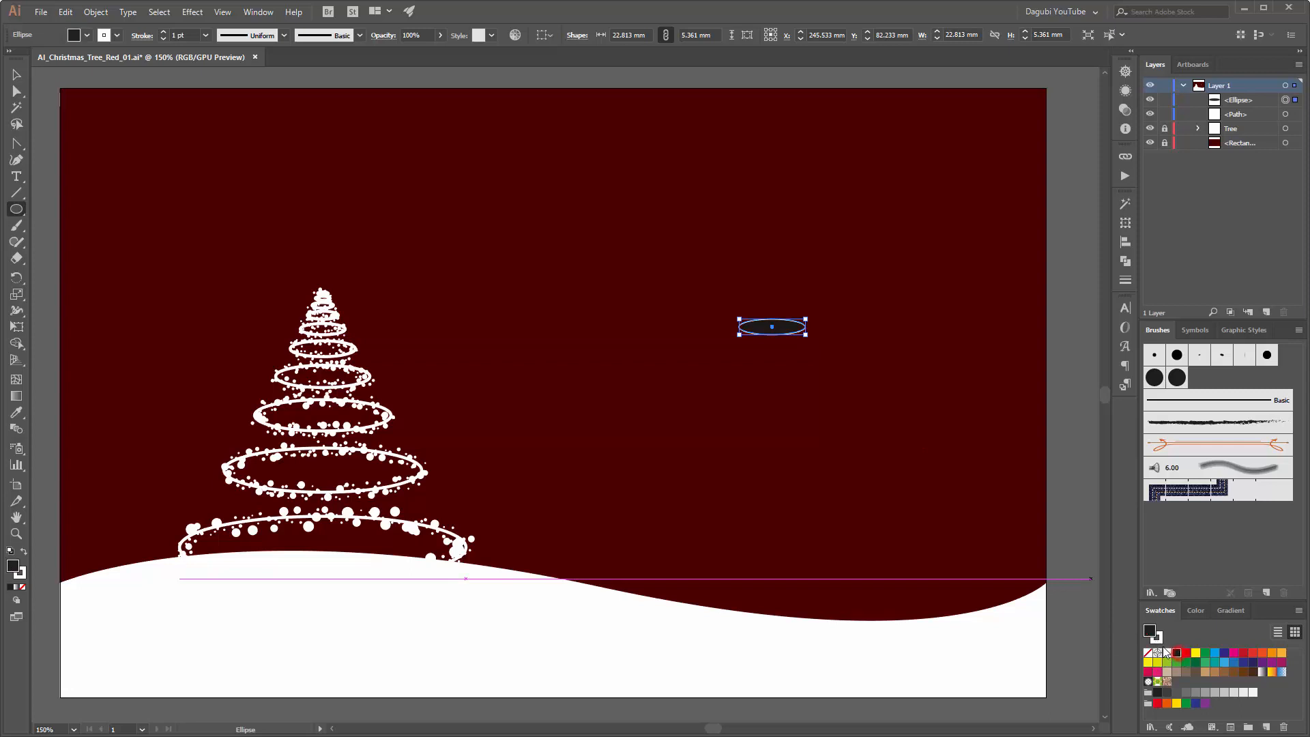
left_click(1159, 639)
left_click(1149, 654)
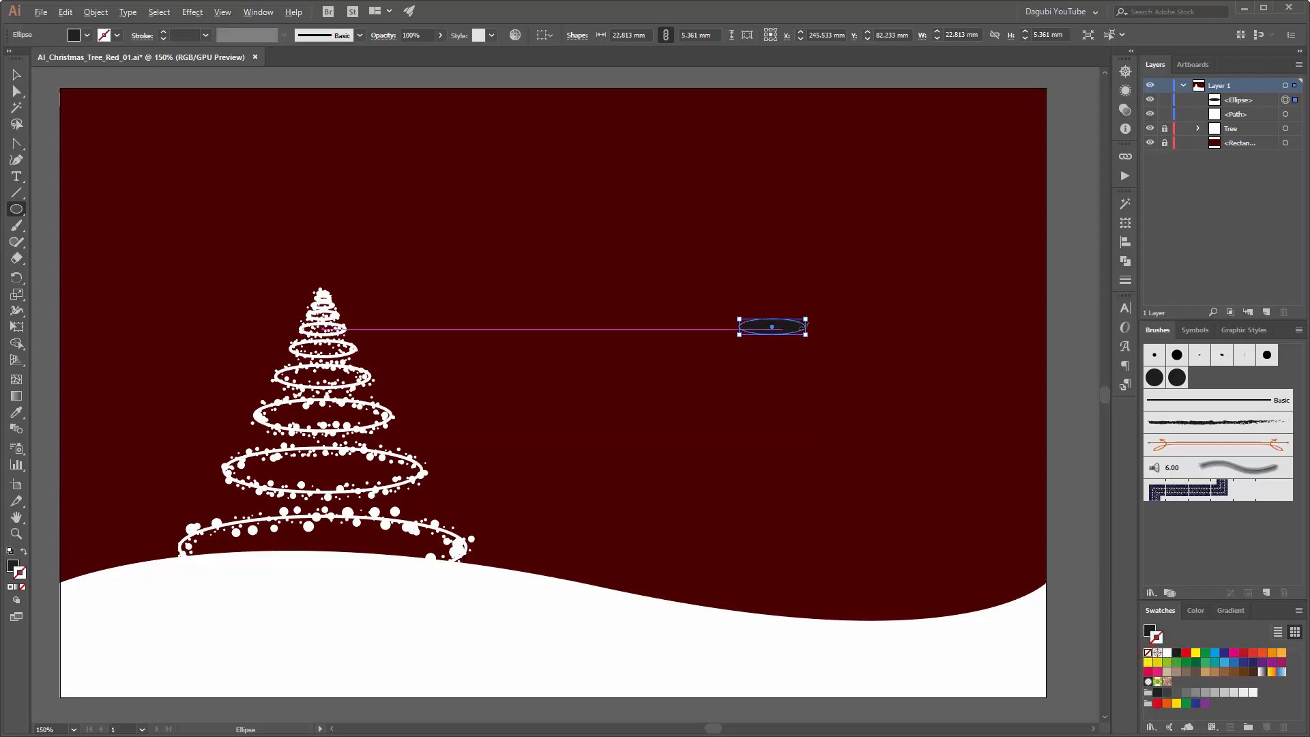
Step: Convert the ellipse's two end anchor points to corners and move the pointed shape to about X 251 mm, Y 85 mm
scroll(804, 327, "up", 5)
left_click(18, 92)
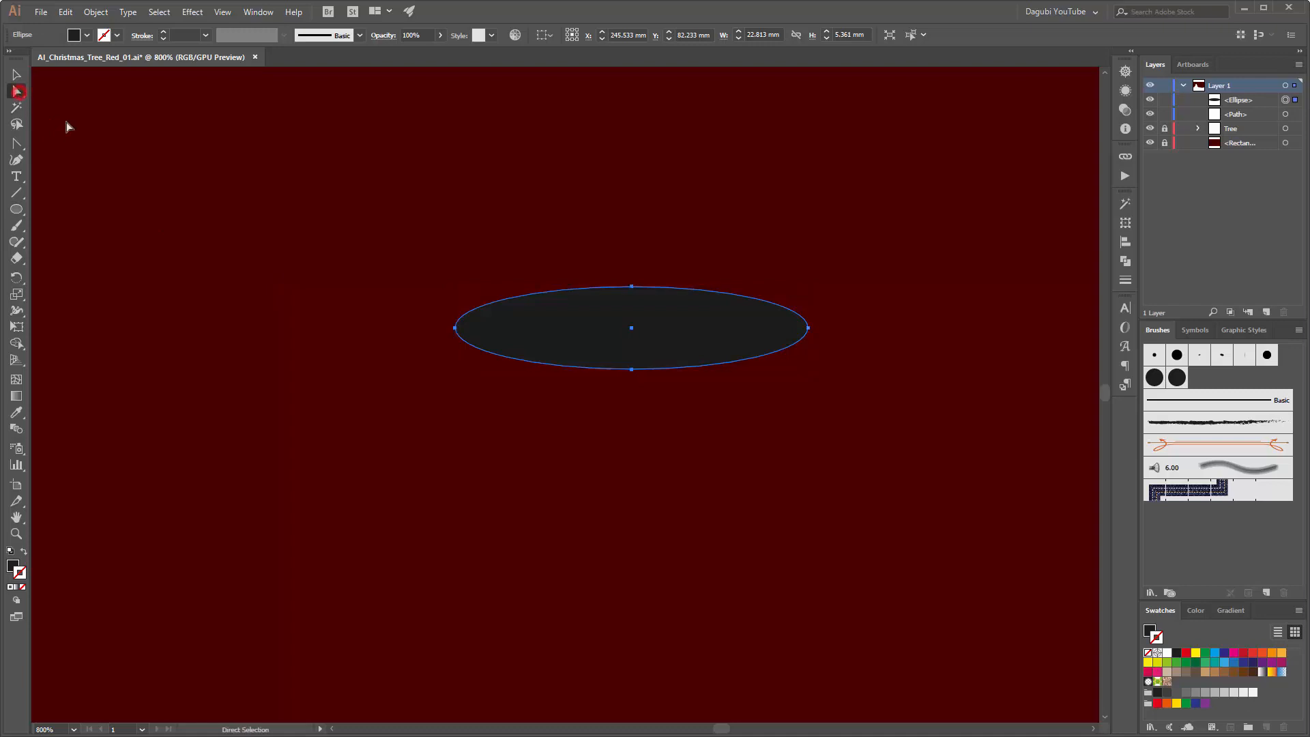
left_click(455, 328)
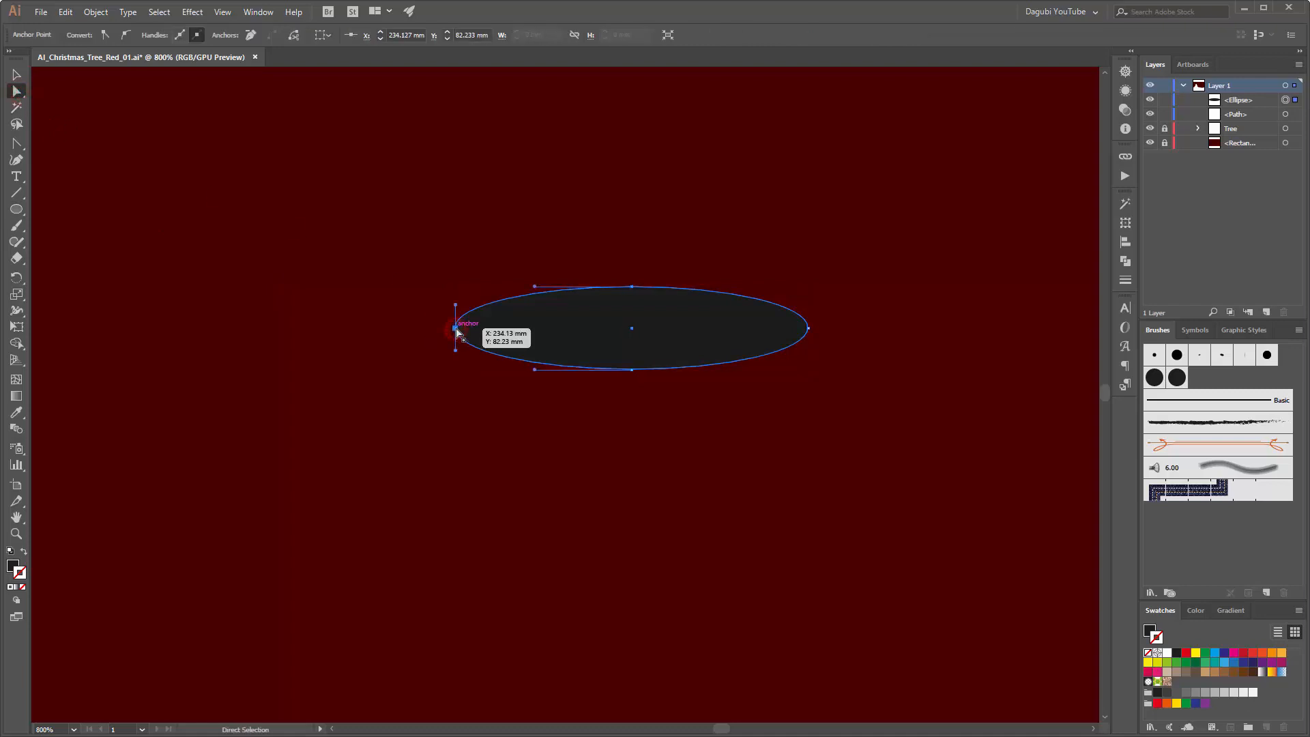
left_click(809, 329, "shift")
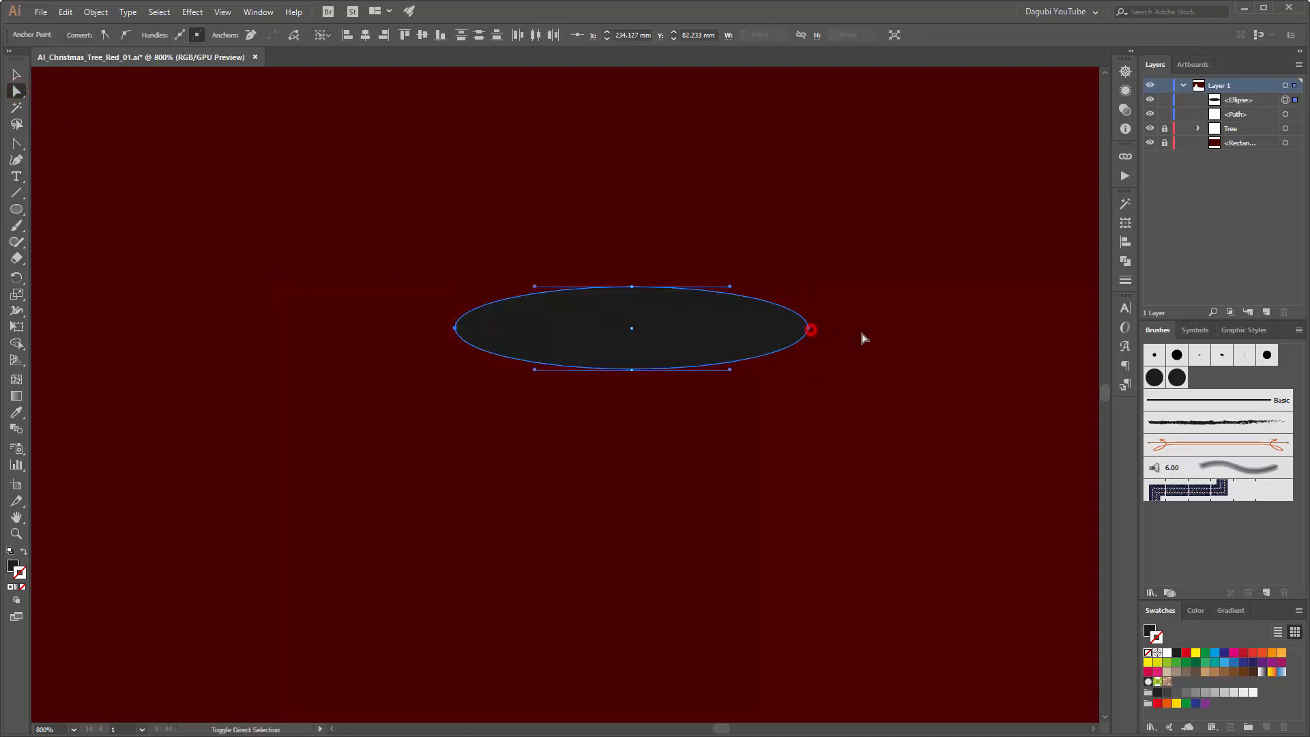
left_click(105, 35)
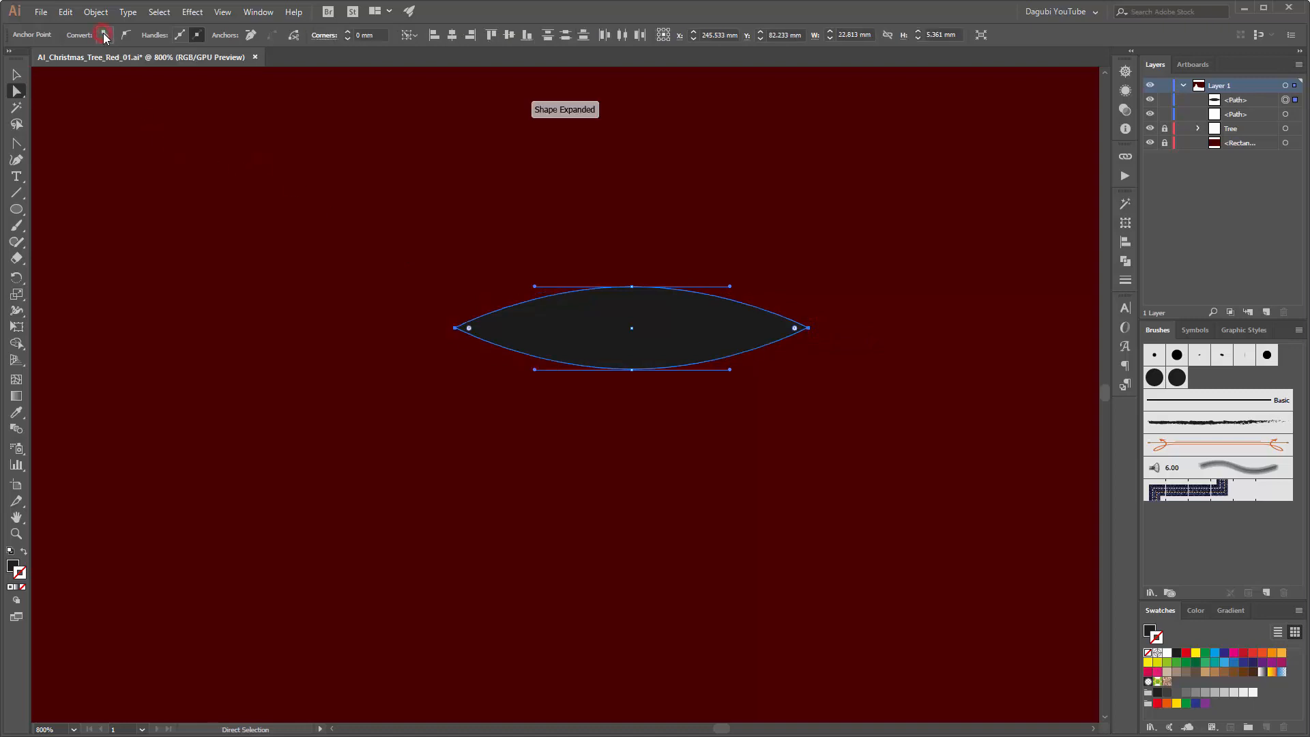
left_click_drag(581, 337, 665, 378)
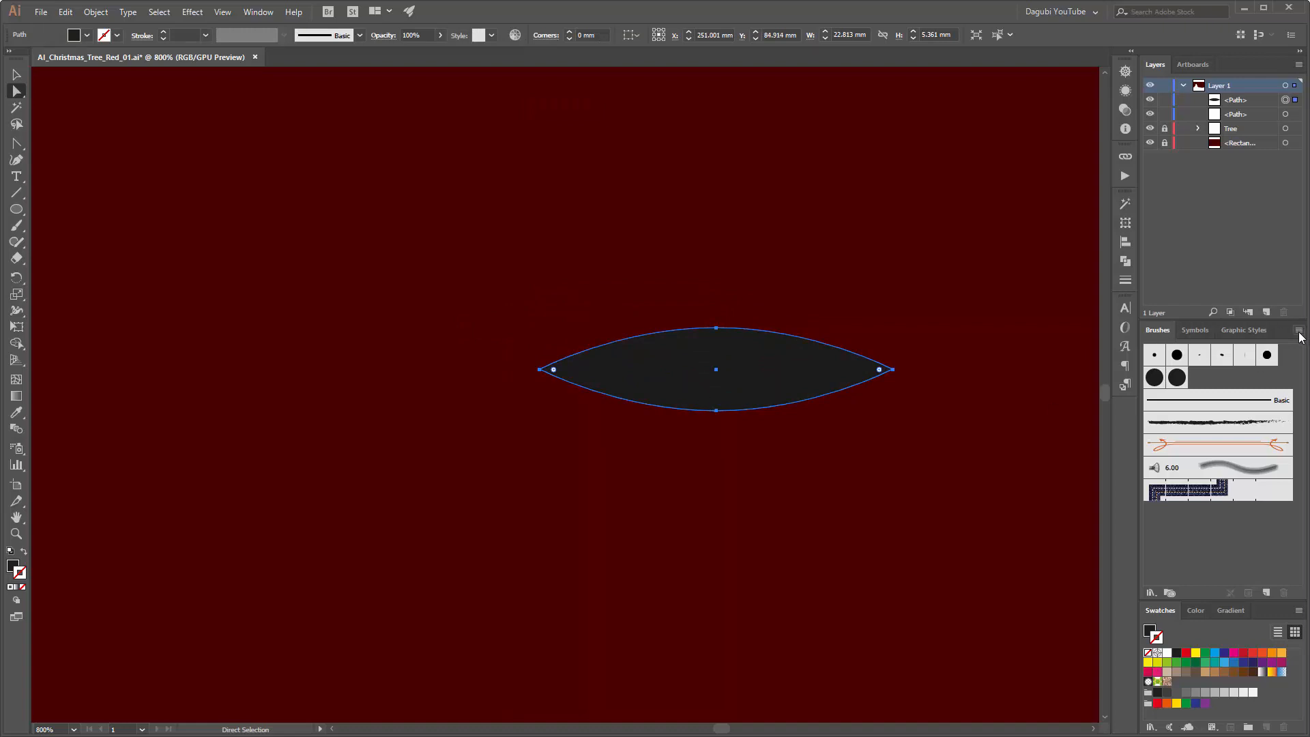
Step: Create an art brush from the pointed shape with the Tints colorization method, then delete the shape from the artboard
left_click(1265, 593)
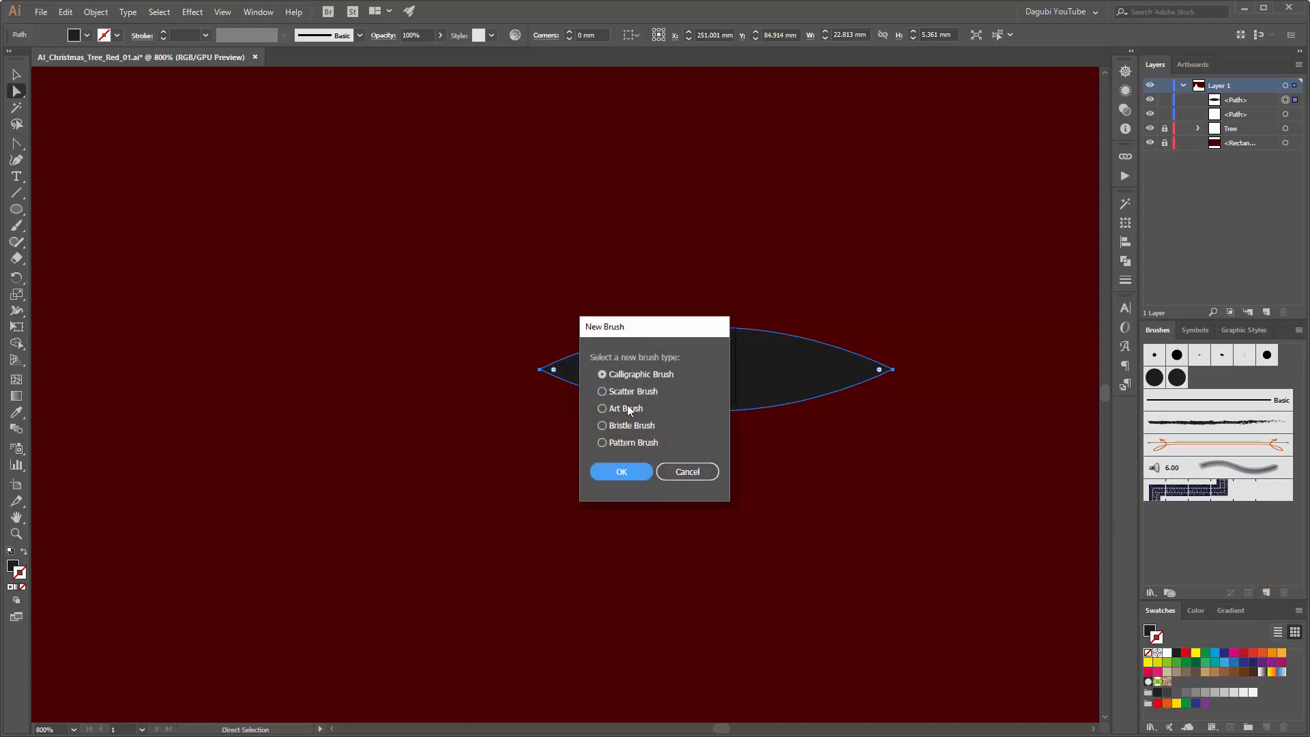
left_click(604, 410)
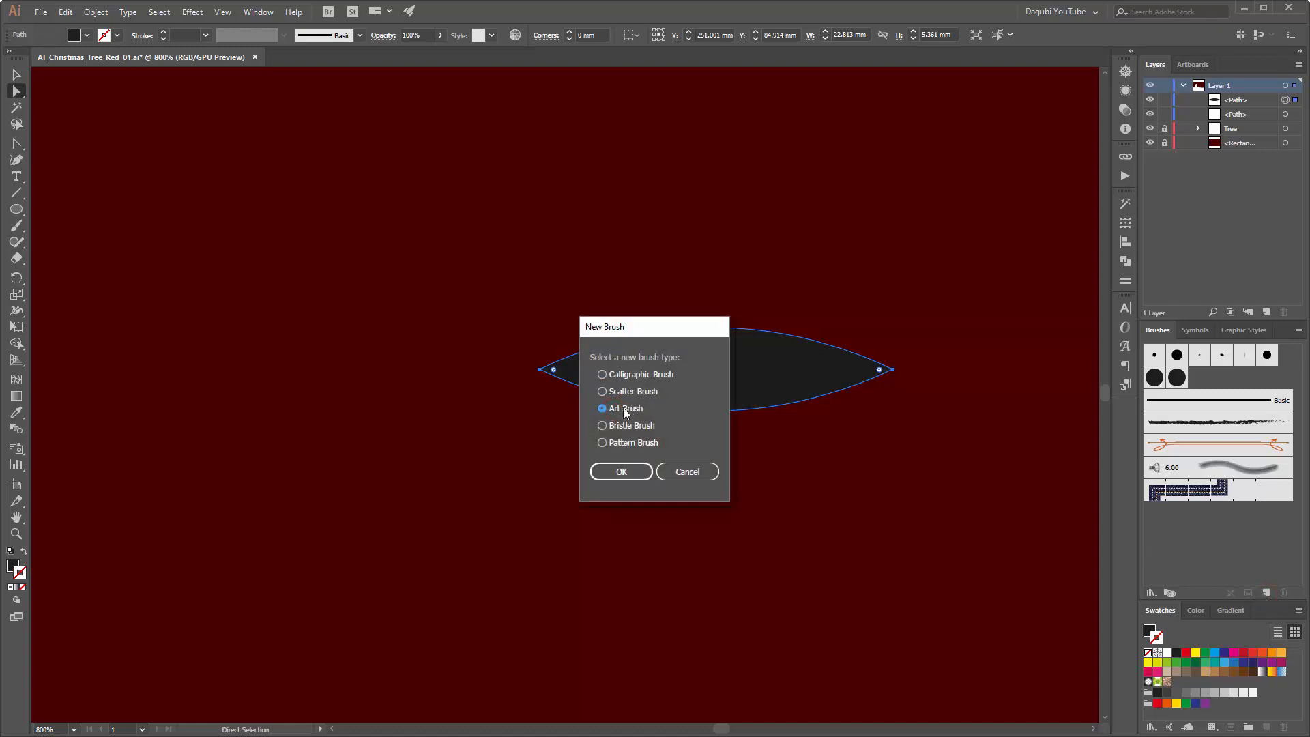
left_click(622, 472)
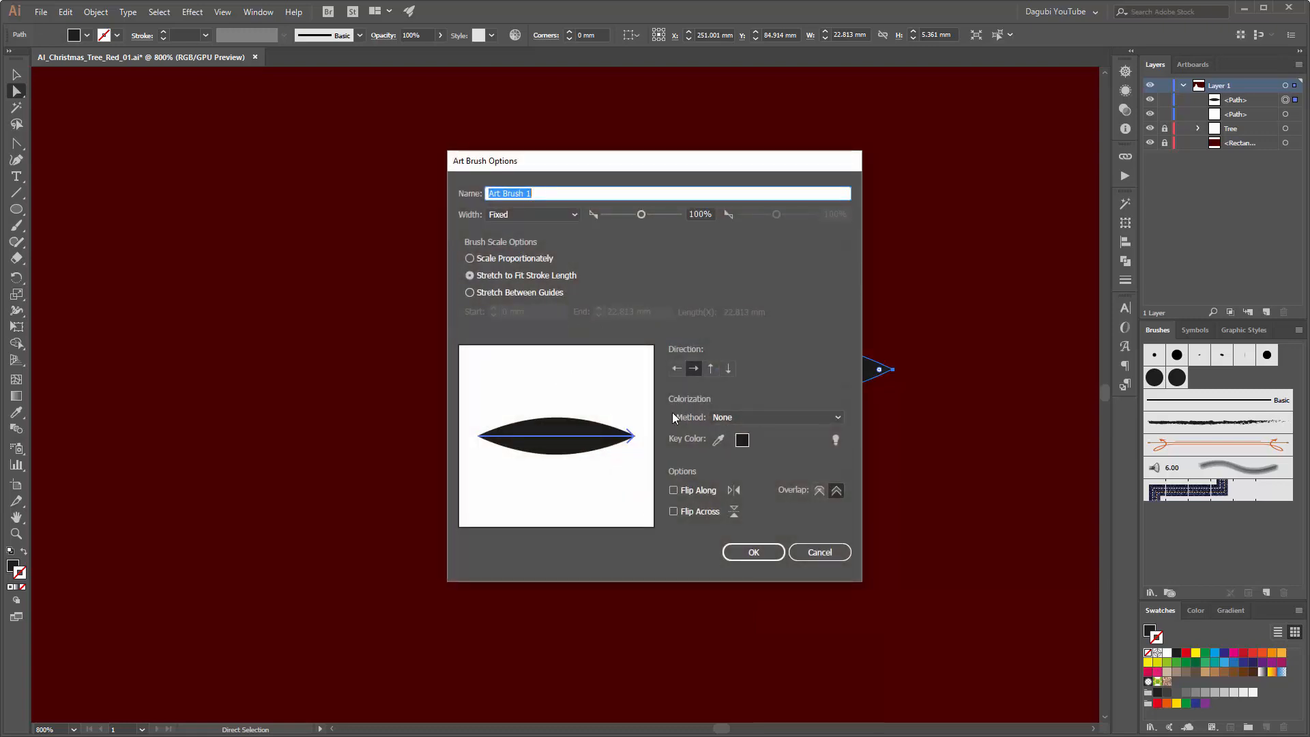
left_click(753, 417)
left_click(750, 445)
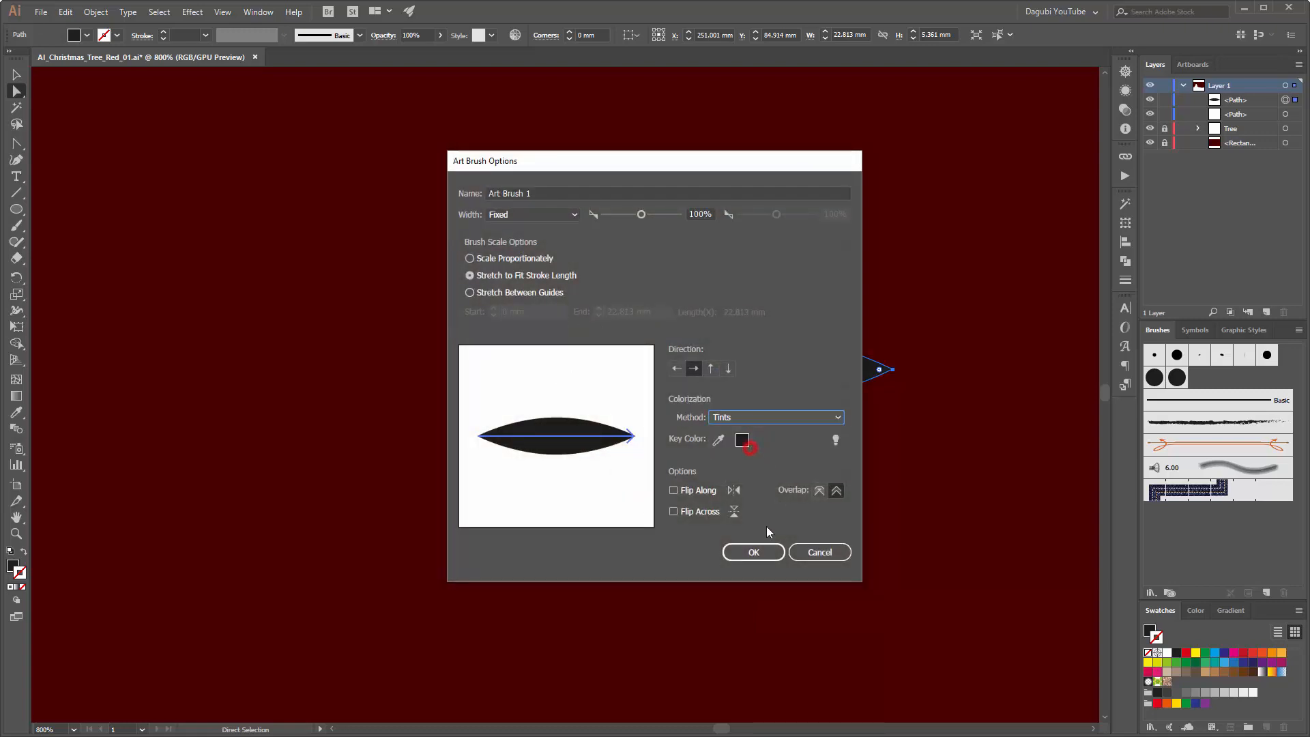
left_click(754, 552)
mouse_move(769, 368)
left_mouse_down()
mouse_move(778, 276)
mouse_move(766, 245)
left_mouse_up()
key("Delete")
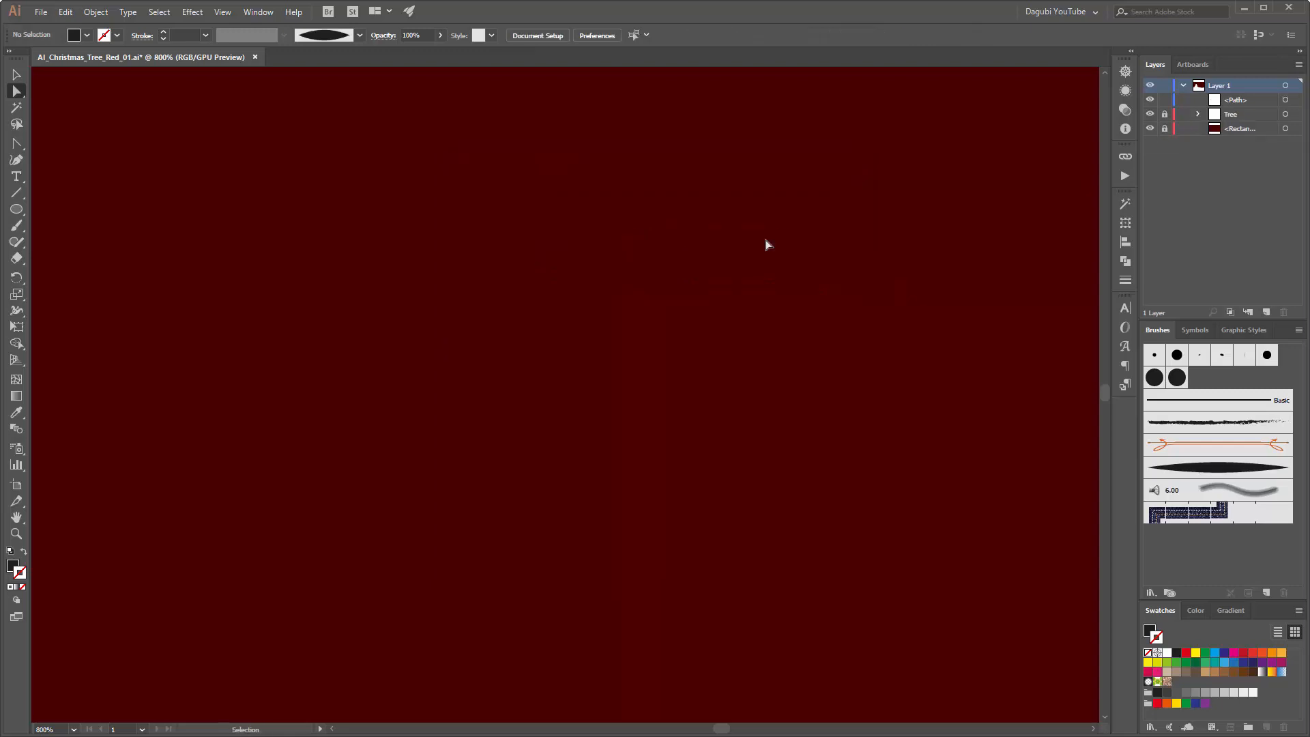
Step: Lock the snow hill's path and ready the Paintbrush with the new art brush and an orange stroke
key("ctrl+0")
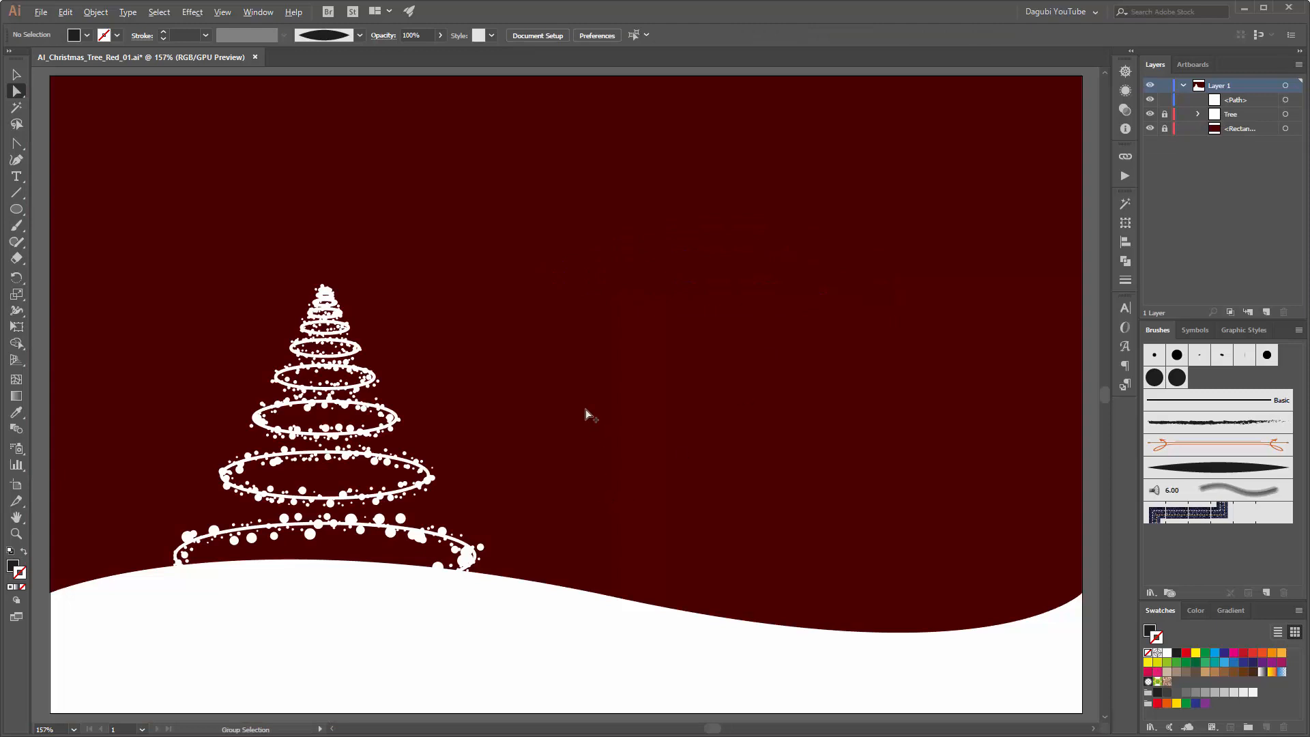
key("ctrl+1")
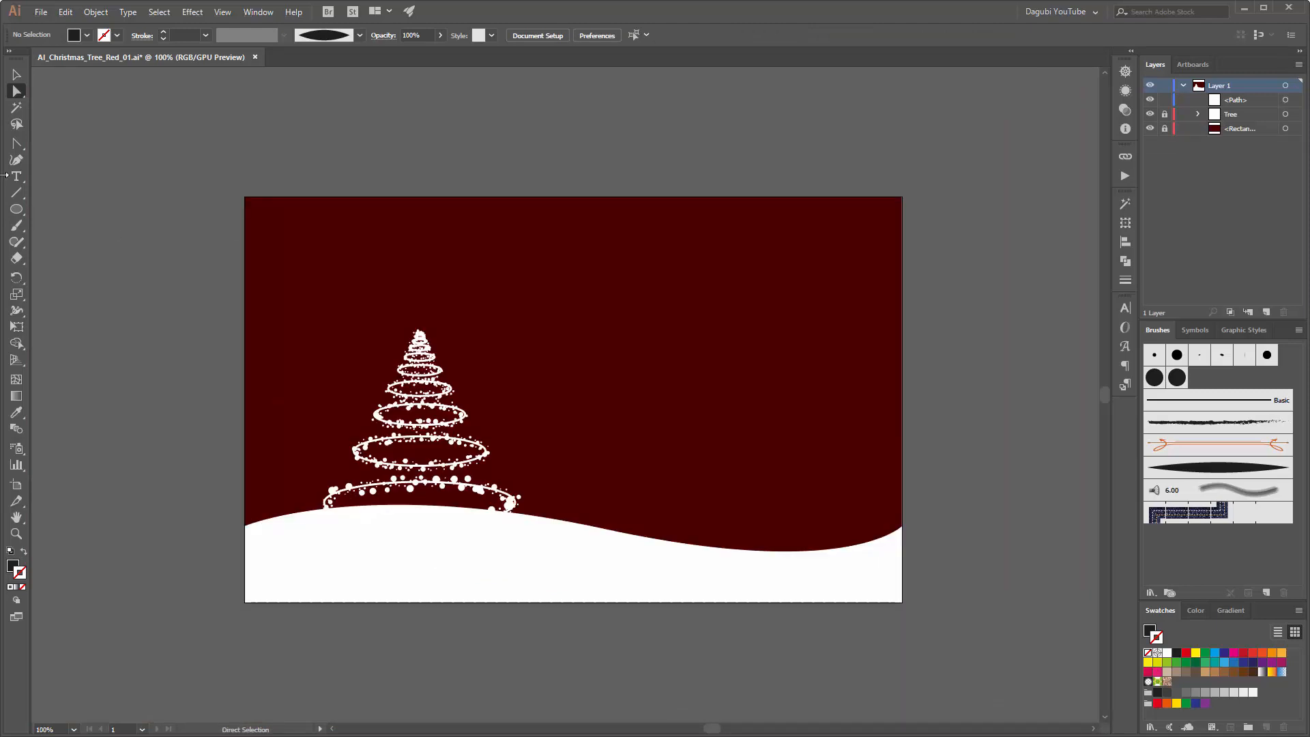
left_click(17, 227)
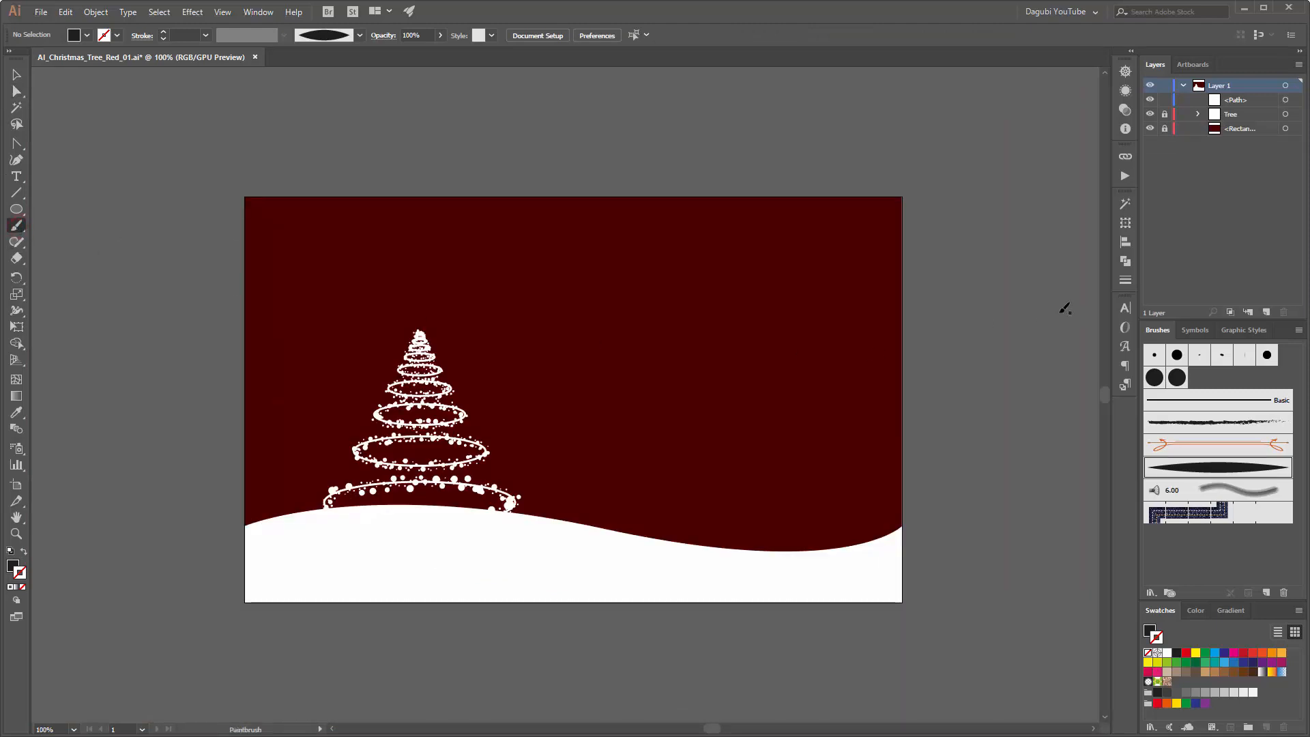
left_click(1151, 100)
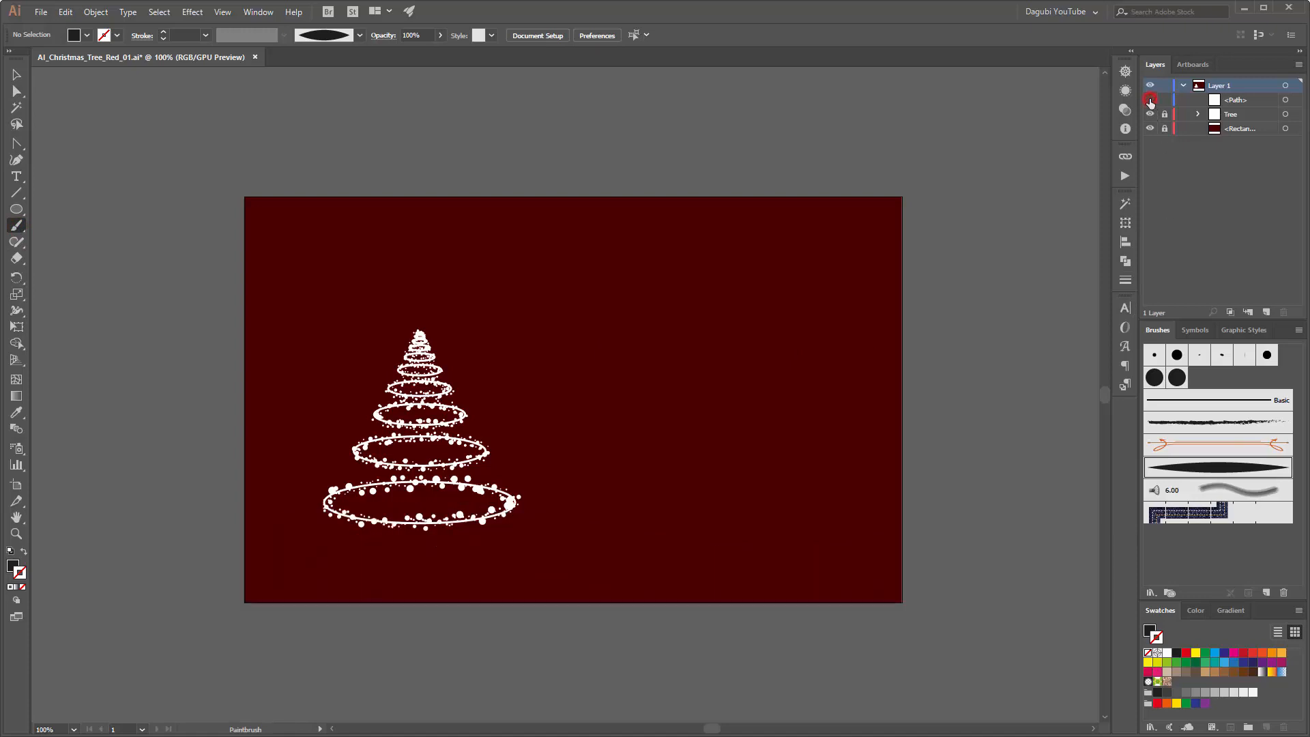
left_click(1150, 99)
left_click(1165, 100)
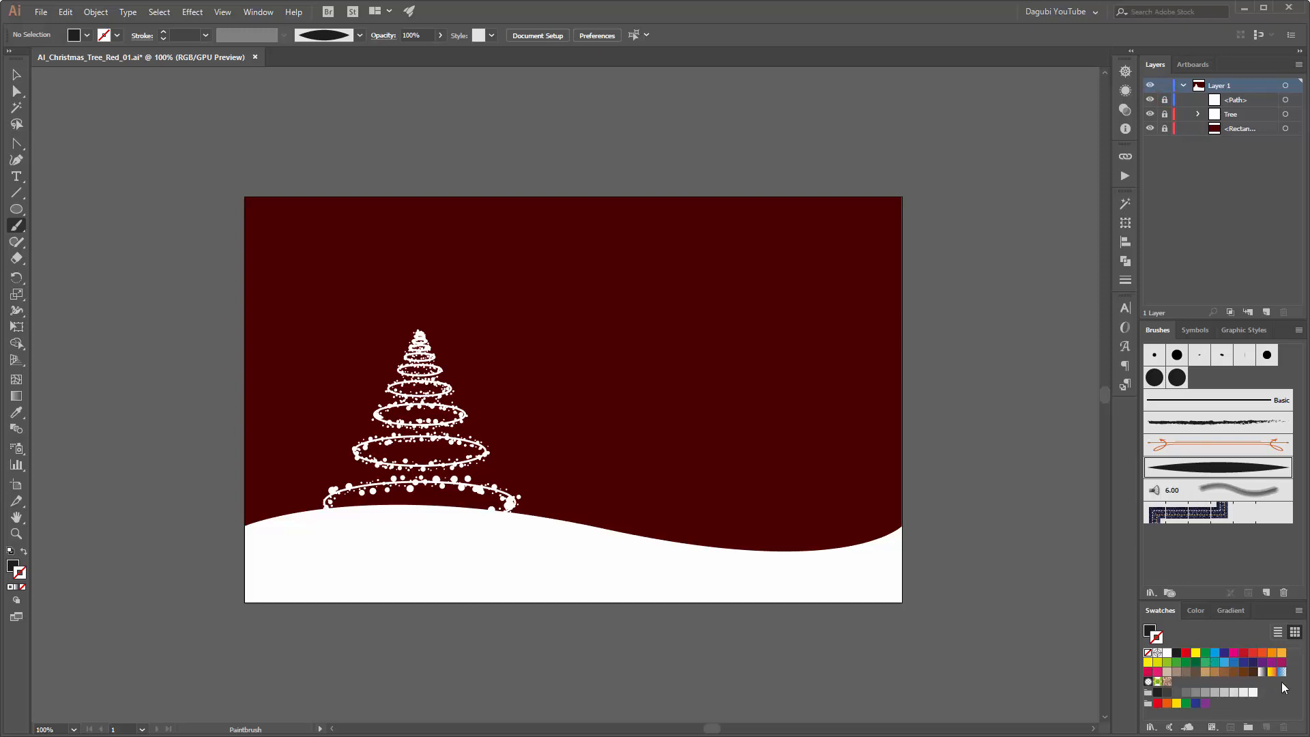
left_click(1281, 653)
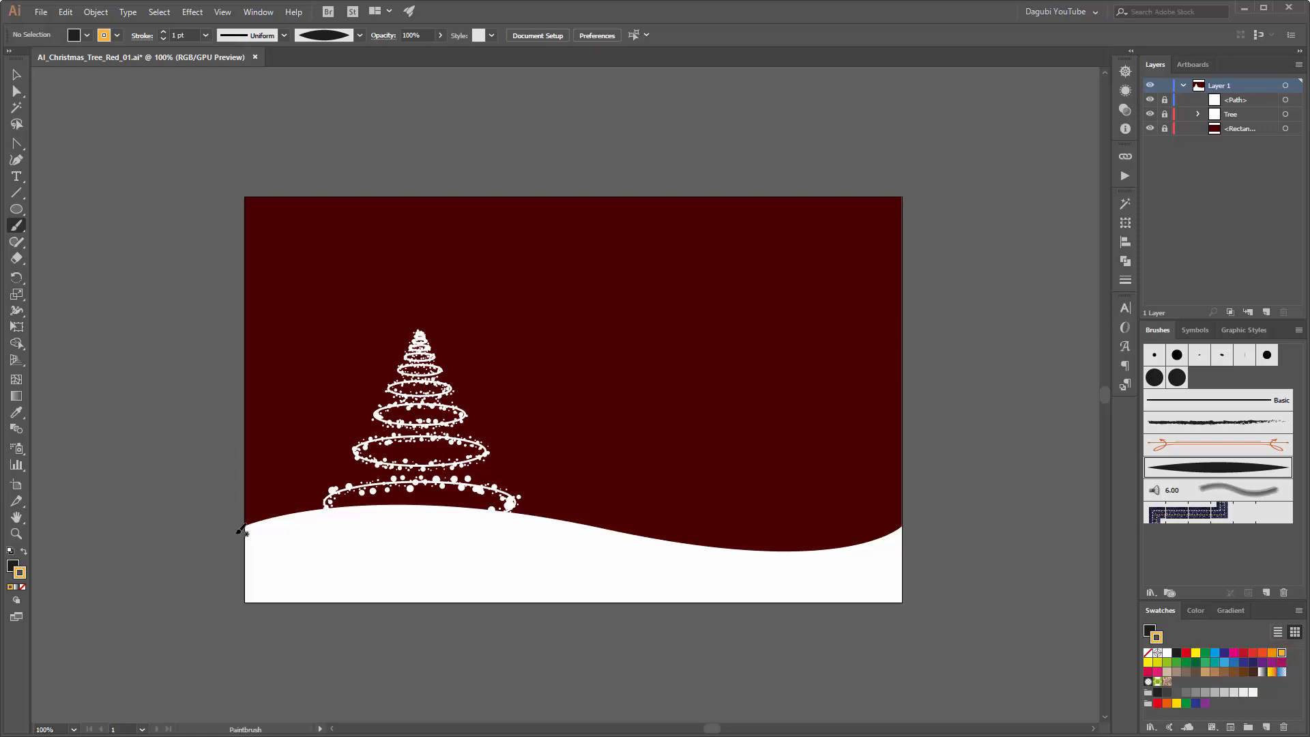
Step: Try painting an orange stroke along the whole crest of the snow hill, extending past both artboard edges
mouse_move(232, 534)
left_mouse_down()
mouse_move(313, 505)
mouse_move(380, 505)
mouse_move(679, 557)
mouse_move(777, 556)
mouse_move(933, 513)
left_mouse_up()
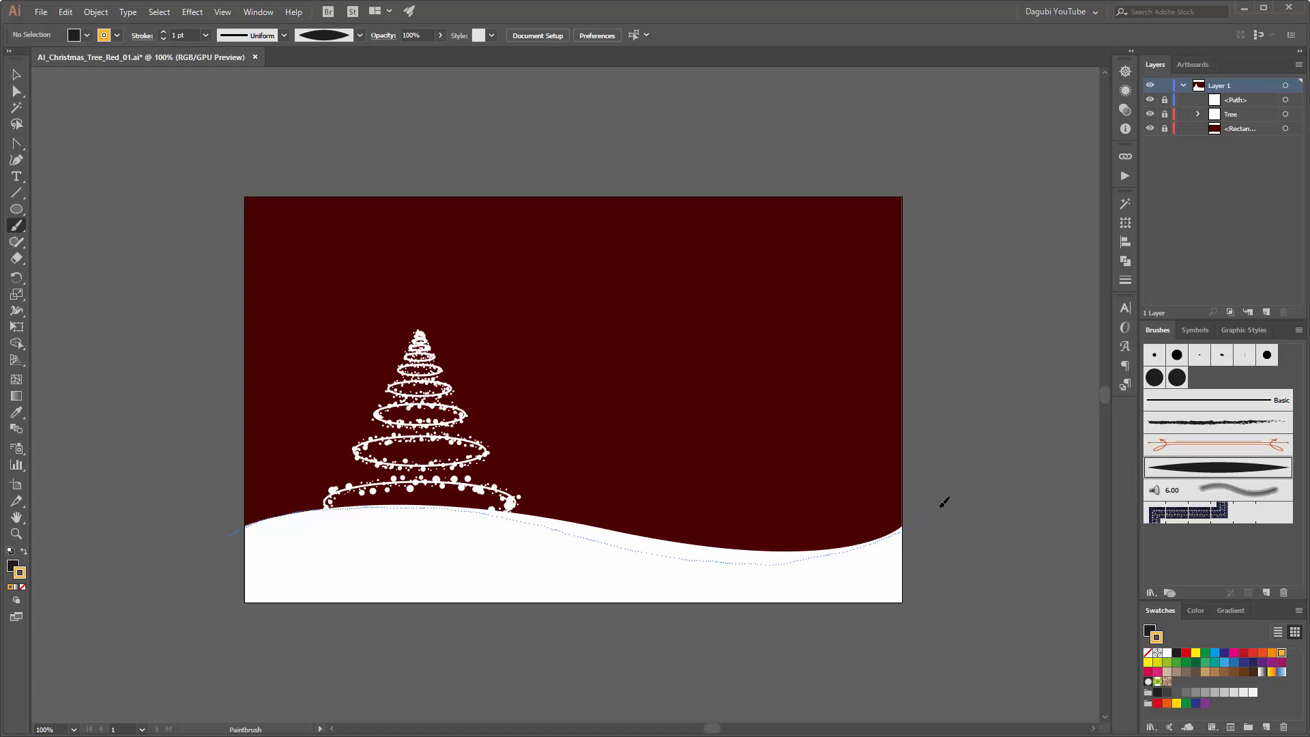
left_click(659, 556, "ctrl")
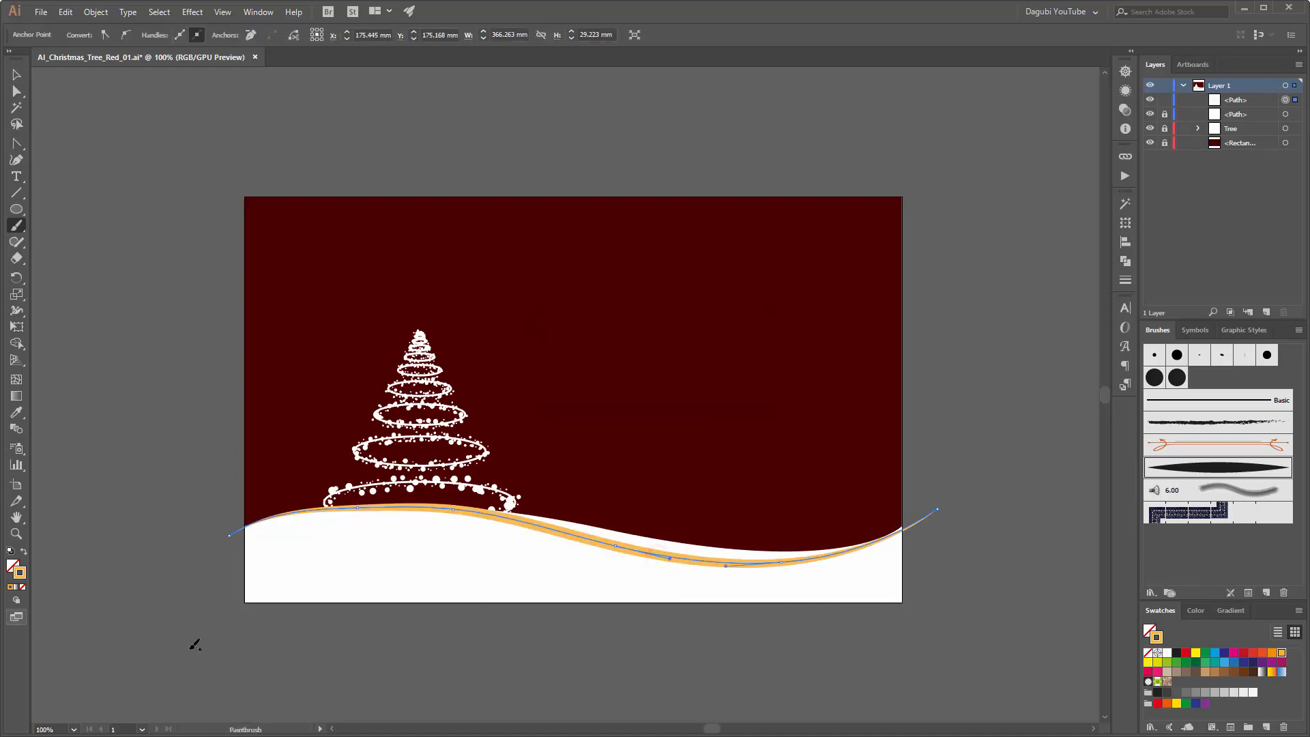
Step: Set the Paintbrush fidelity one notch further toward Smooth and delete the orange trial stroke
double_click(17, 228)
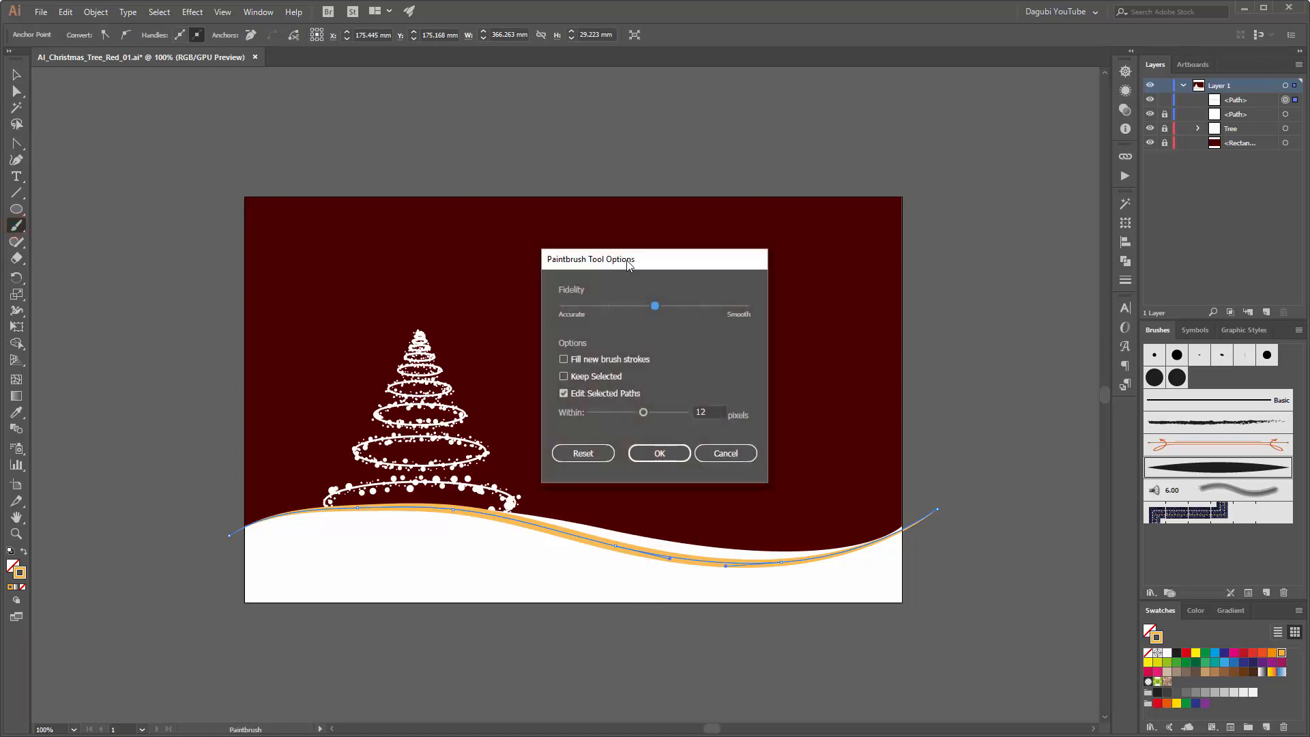
left_click_drag(627, 262, 612, 172)
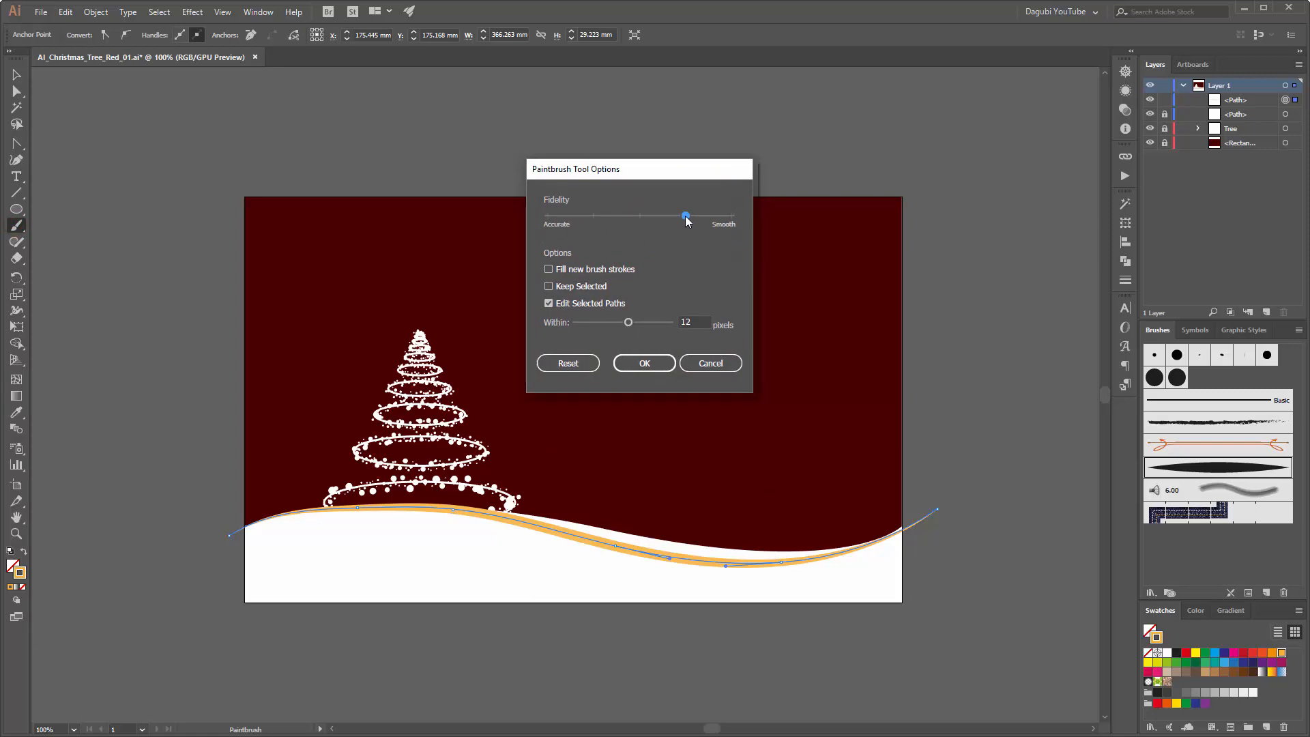
left_click(657, 361)
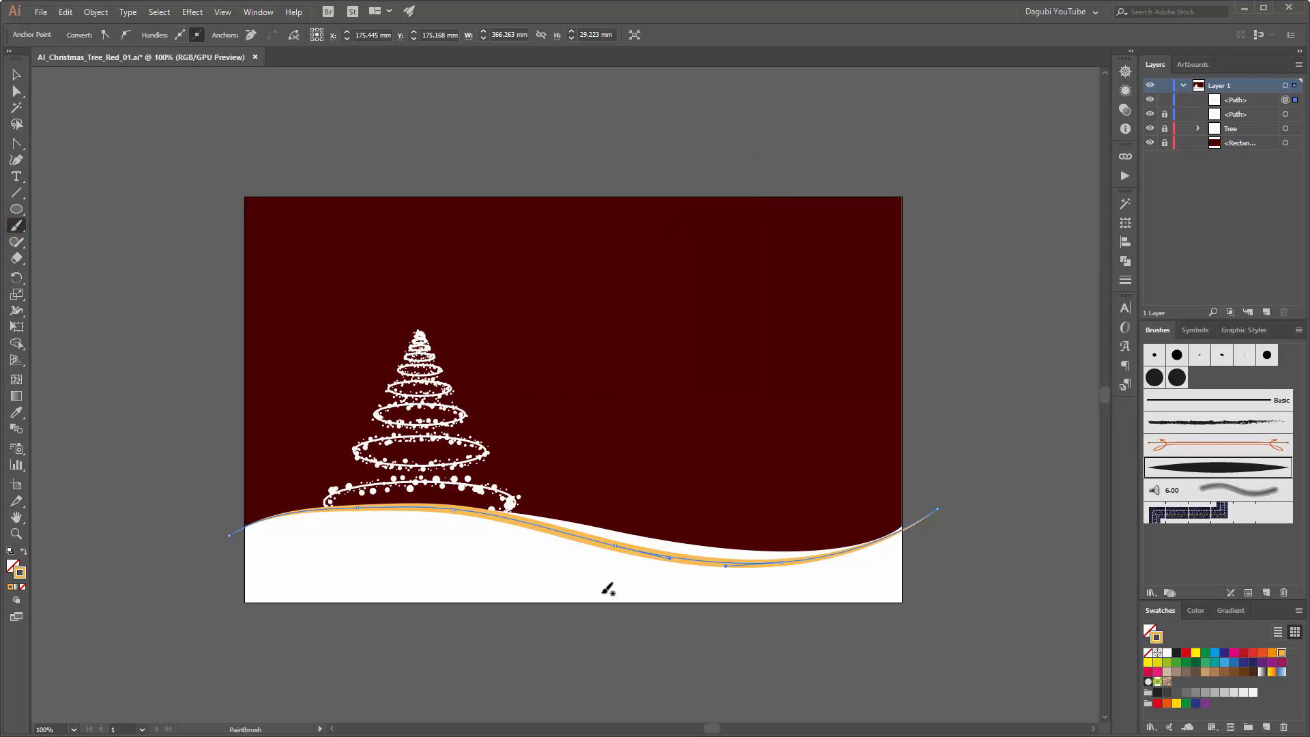
key("Delete")
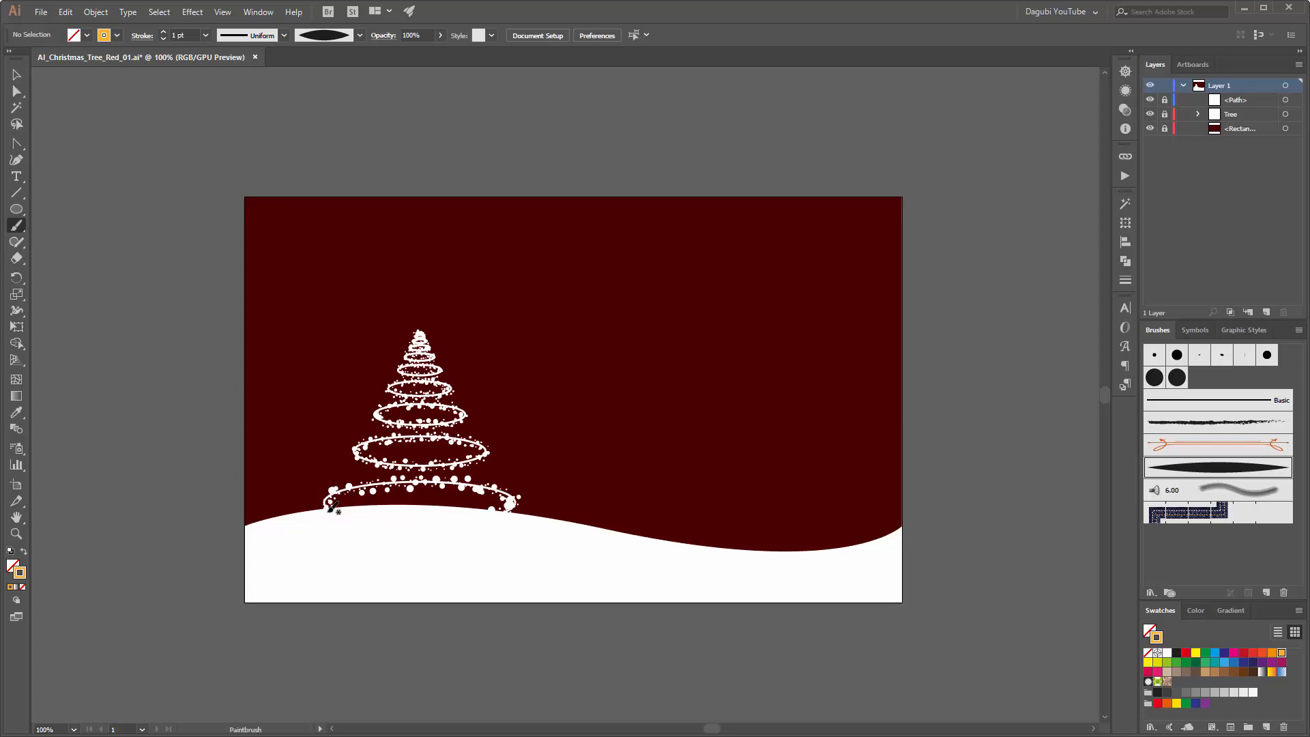
Step: Paint a 2 pt orange stroke about 372 mm wide along the hill's crest, placed at about X 177 mm, Y 176 mm
mouse_move(230, 531)
left_mouse_down()
mouse_move(348, 509)
mouse_move(515, 512)
left_mouse_up()
mouse_move(645, 537)
left_mouse_down()
mouse_move(793, 555)
mouse_move(905, 537)
mouse_move(949, 509)
left_mouse_up()
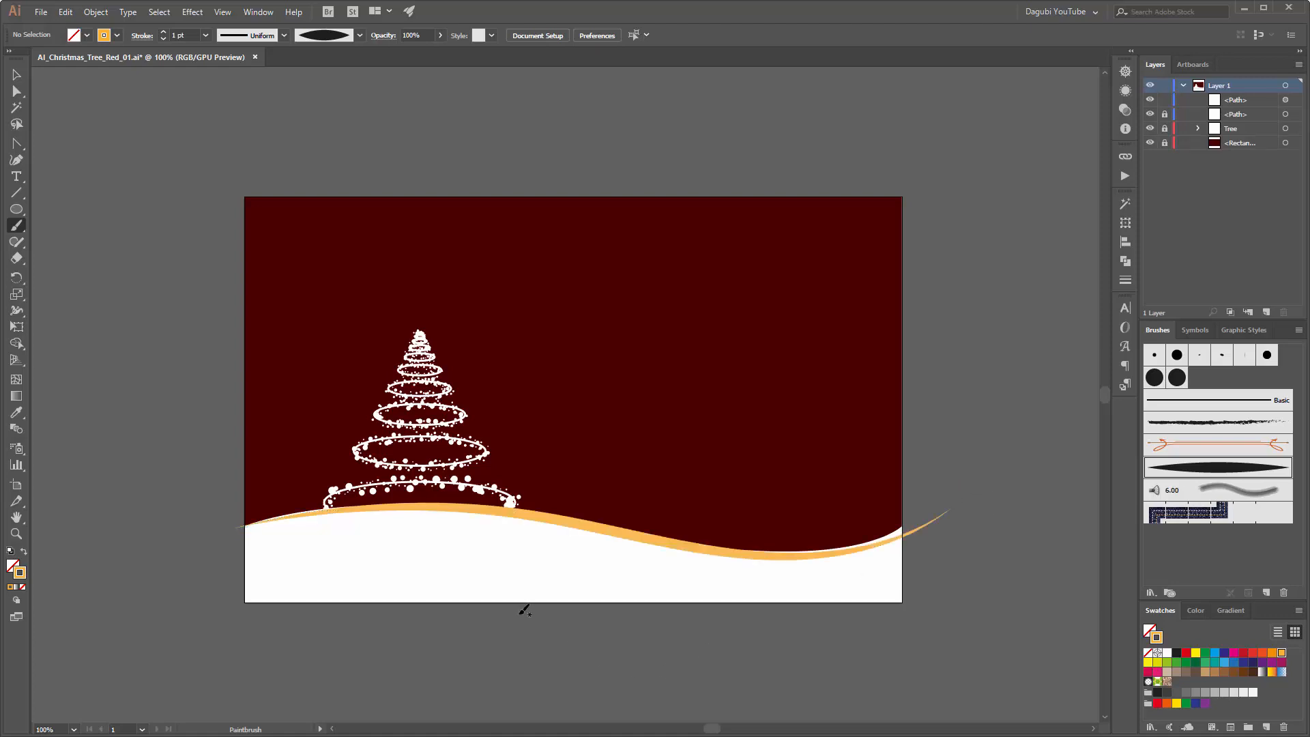
left_click(549, 524, "ctrl")
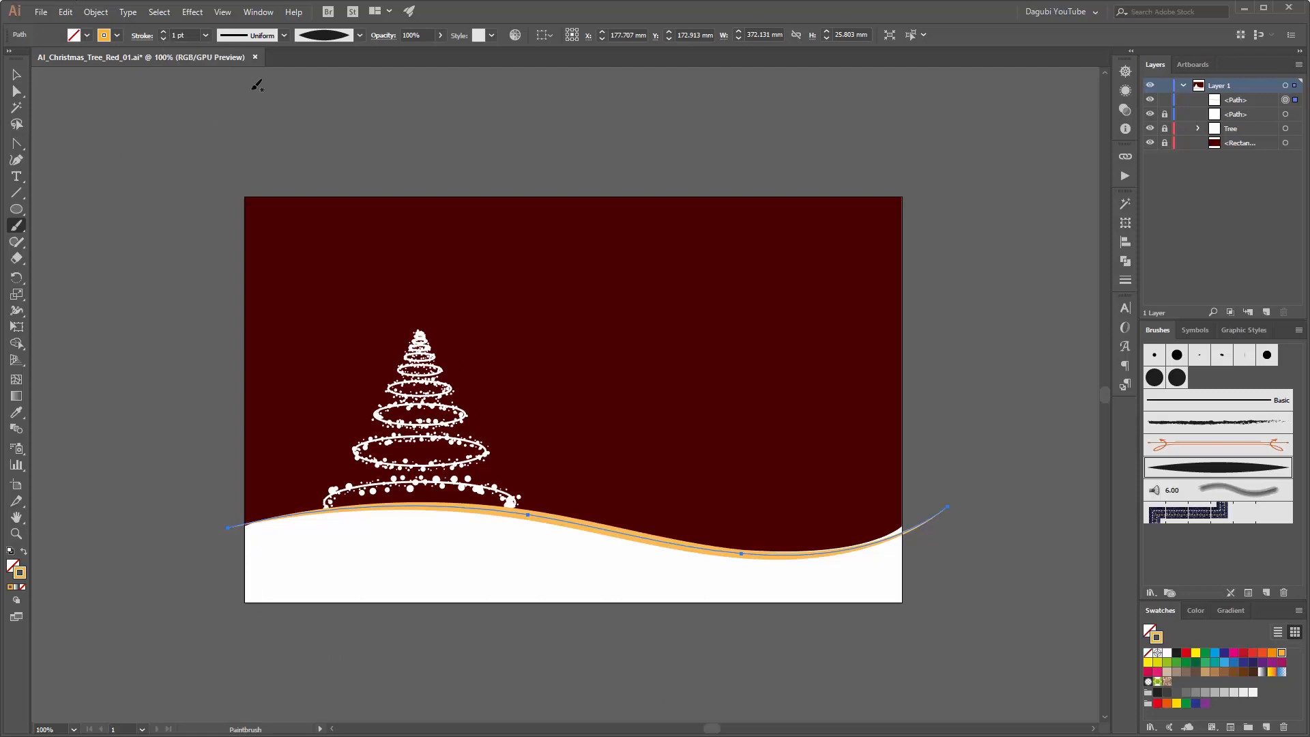
left_click(164, 32)
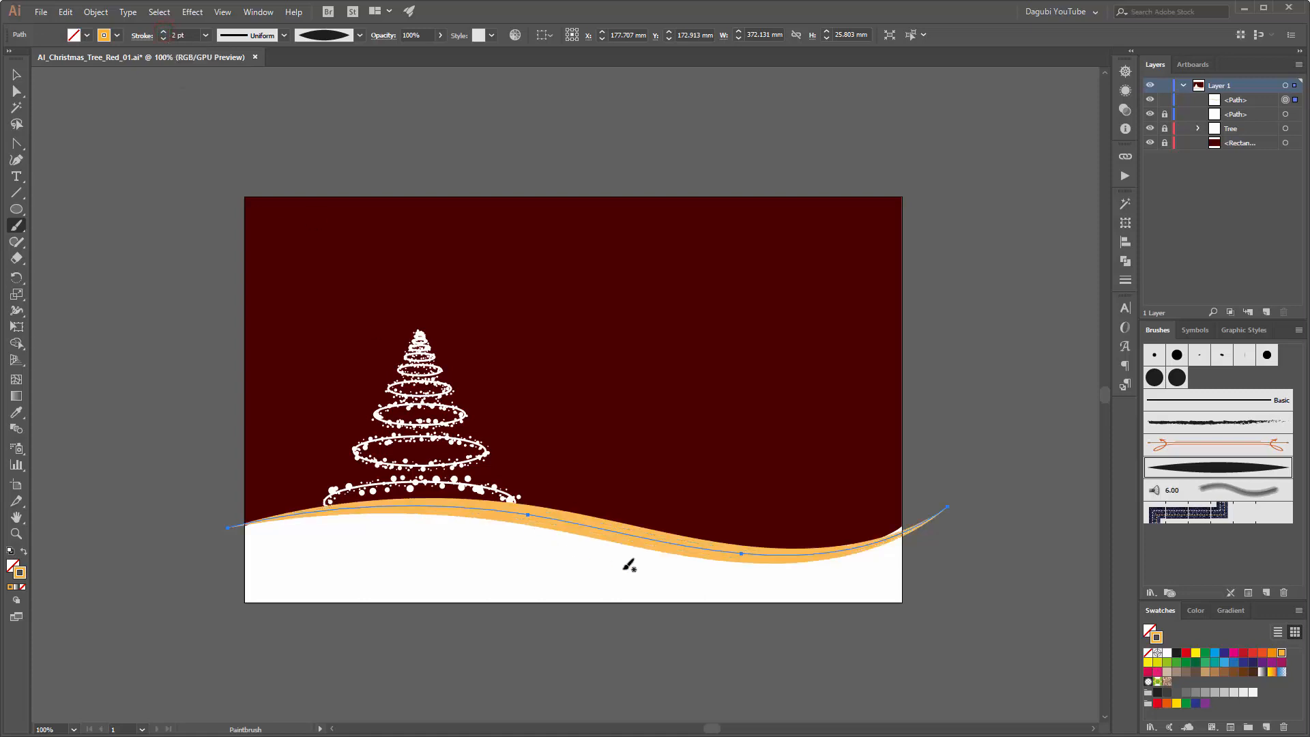
left_click_drag(637, 542, 635, 551)
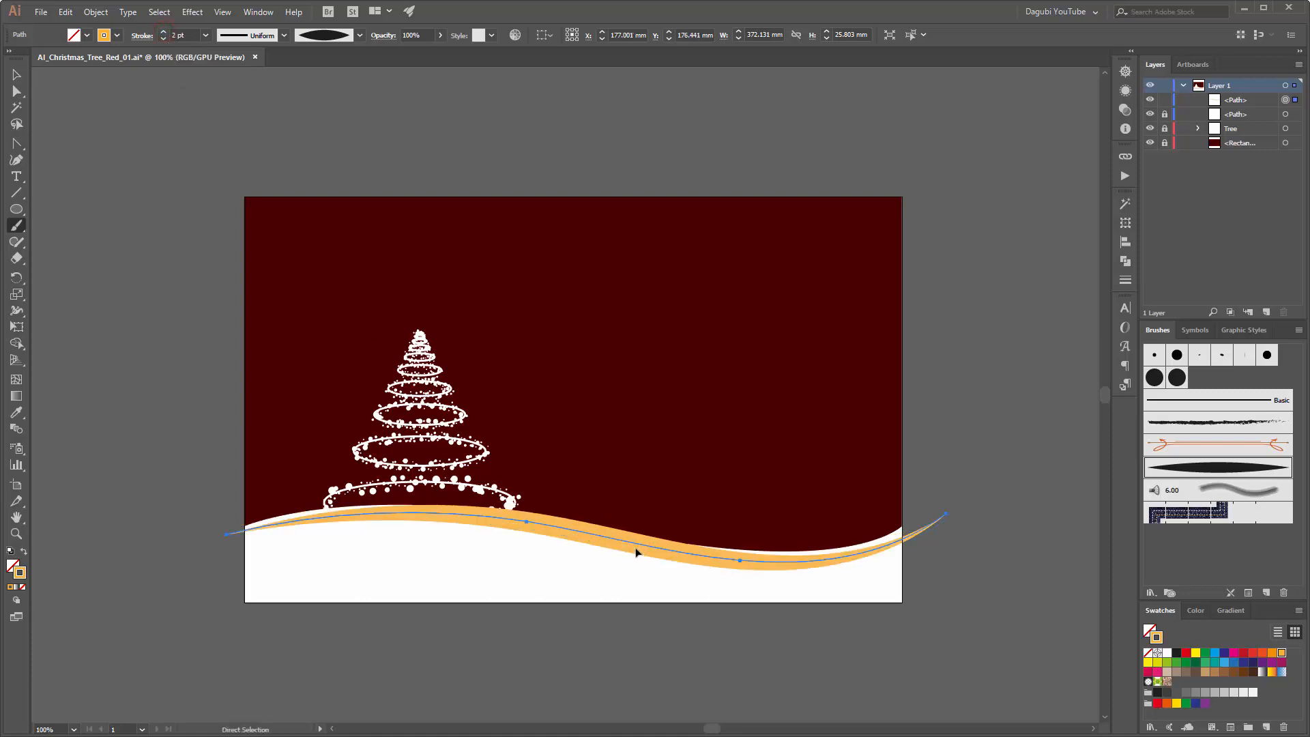
Step: Reorder the contents of Layer 1 so that the orange stroke and the snow hill lie beneath the tree
left_click(1150, 100)
left_click(1150, 99)
left_click(1151, 99)
left_click(1151, 100)
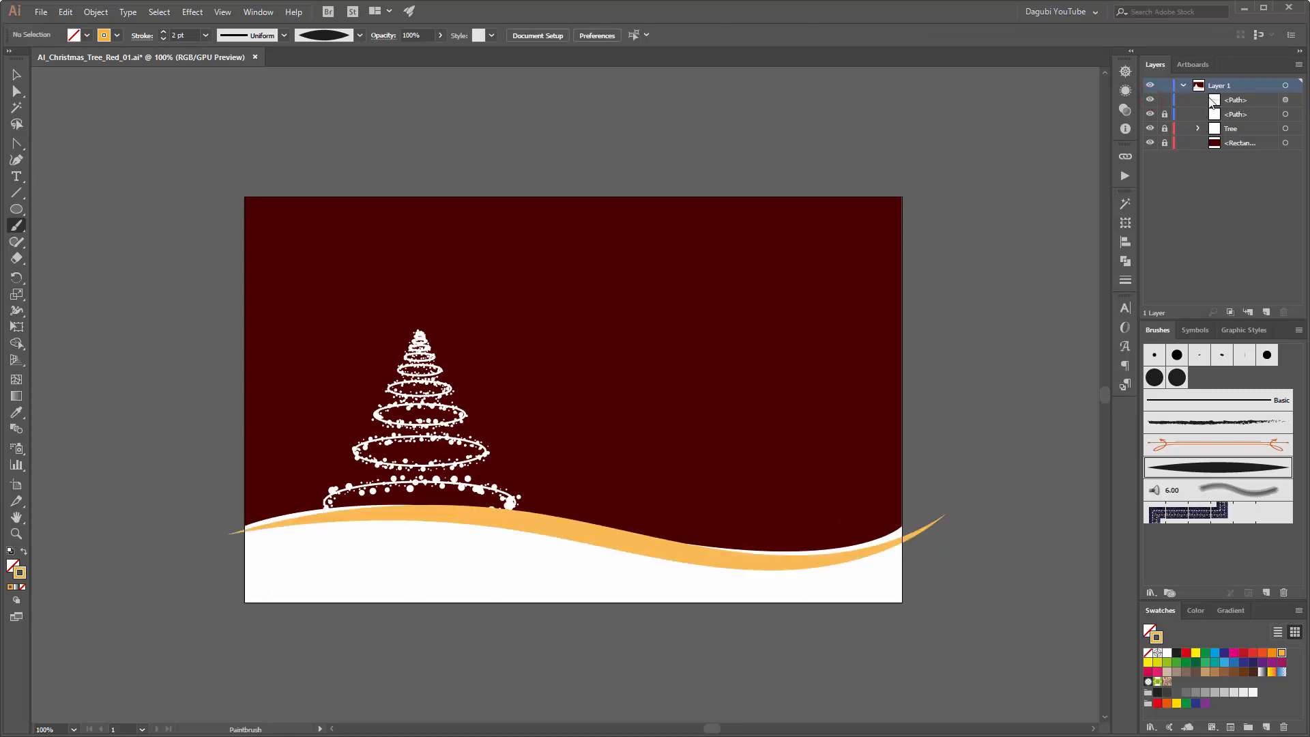
left_click_drag(1236, 101, 1239, 132)
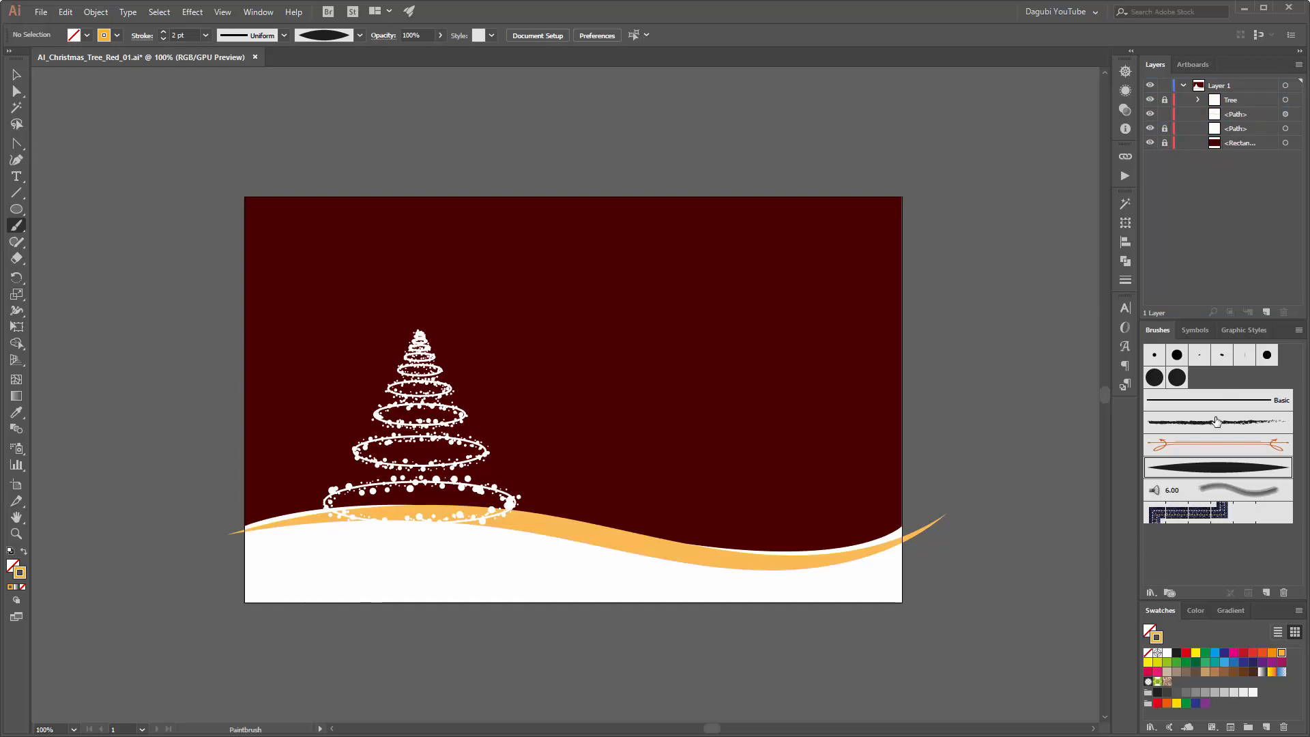
Step: Try to change the stroke colour to the lighter orange FFB16D without selecting the painted stroke
left_click(1198, 610)
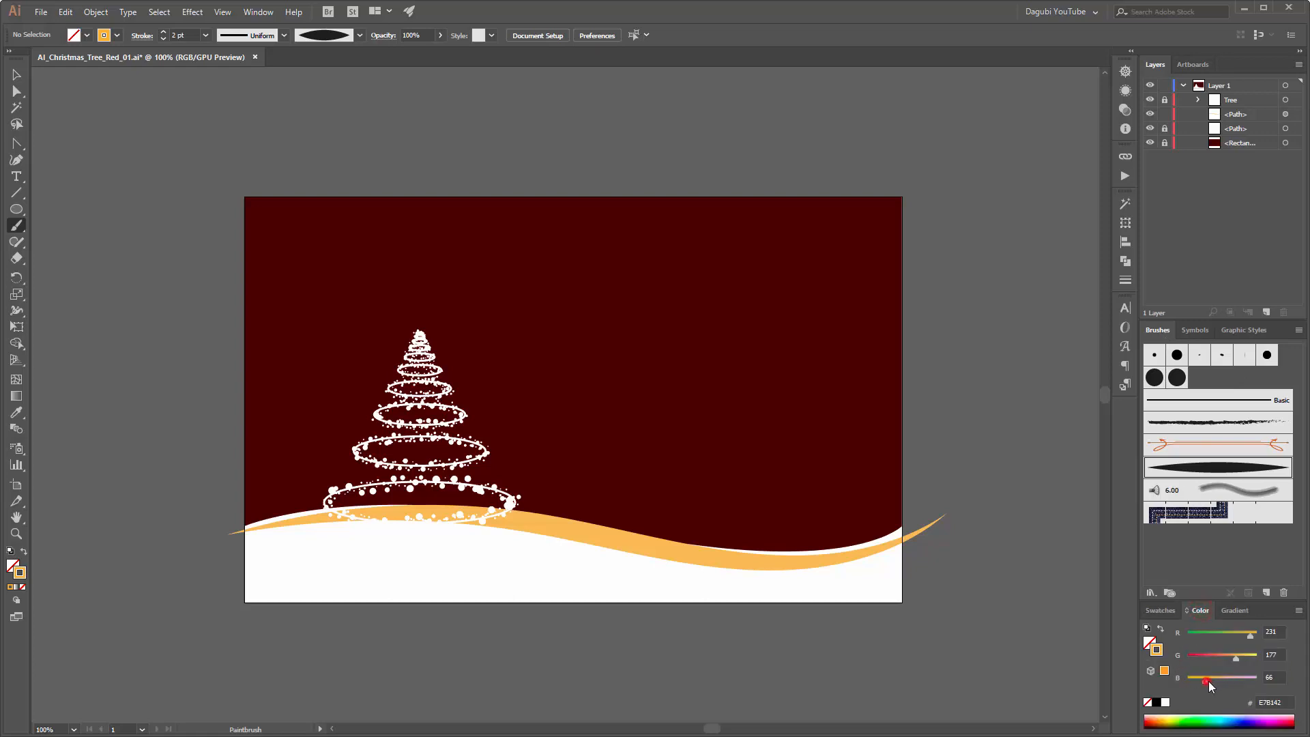
left_click_drag(1213, 681, 1217, 681)
left_click_drag(1251, 636, 1283, 638)
Step: Recolour the orange stroke along the hill's crest to the lighter tone EFC177
left_click(889, 551, "ctrl")
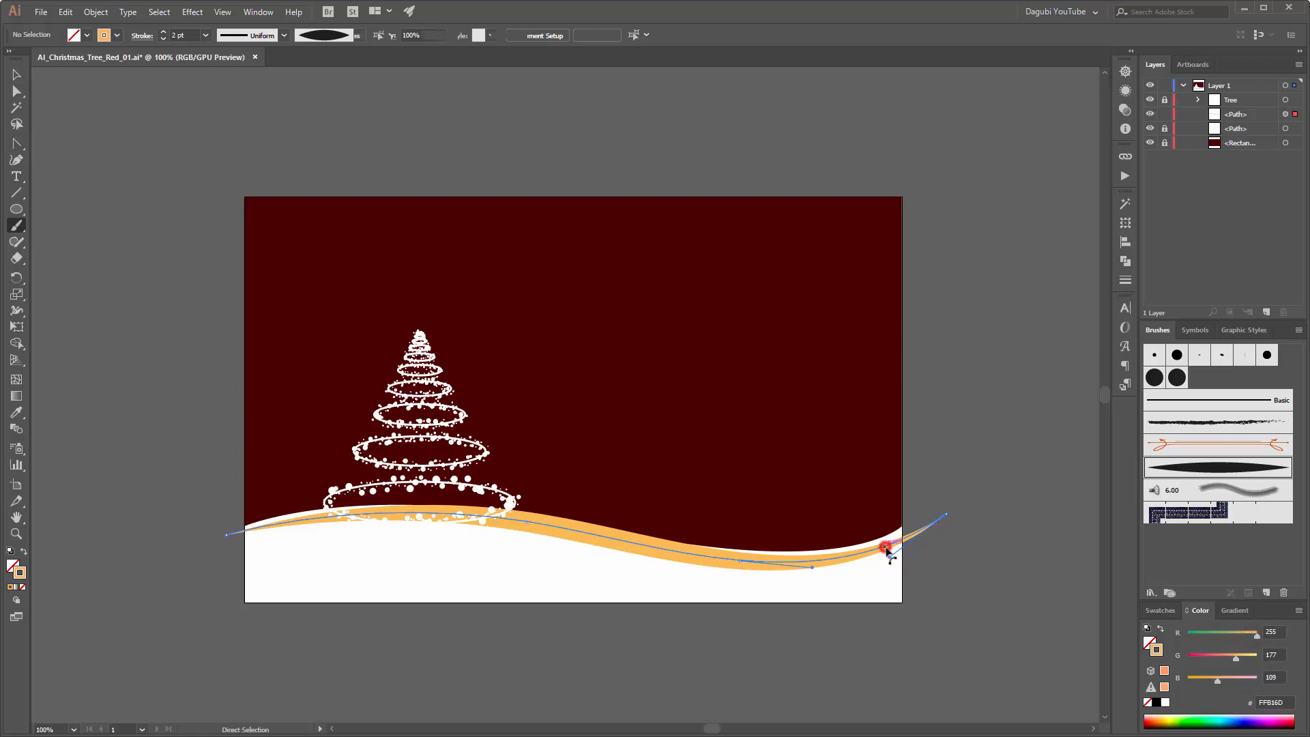
left_click(16, 74)
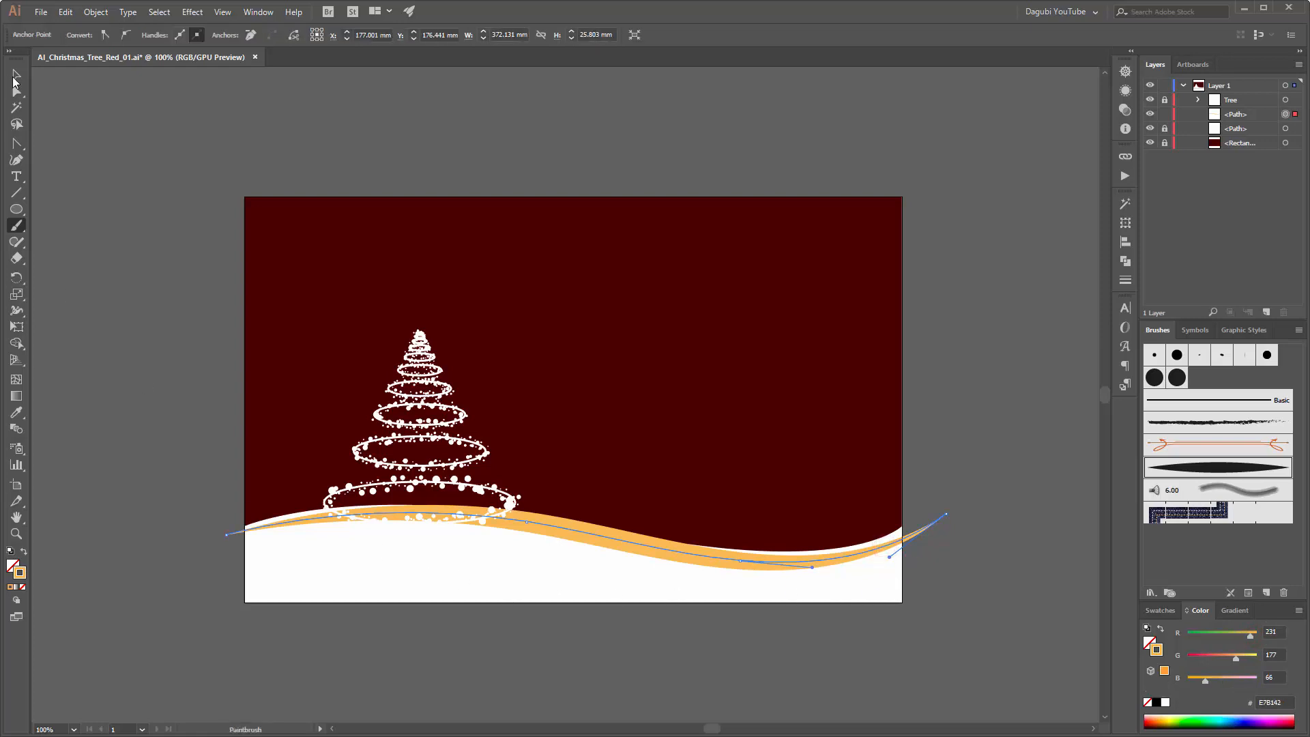
left_click(750, 560)
left_click(748, 560)
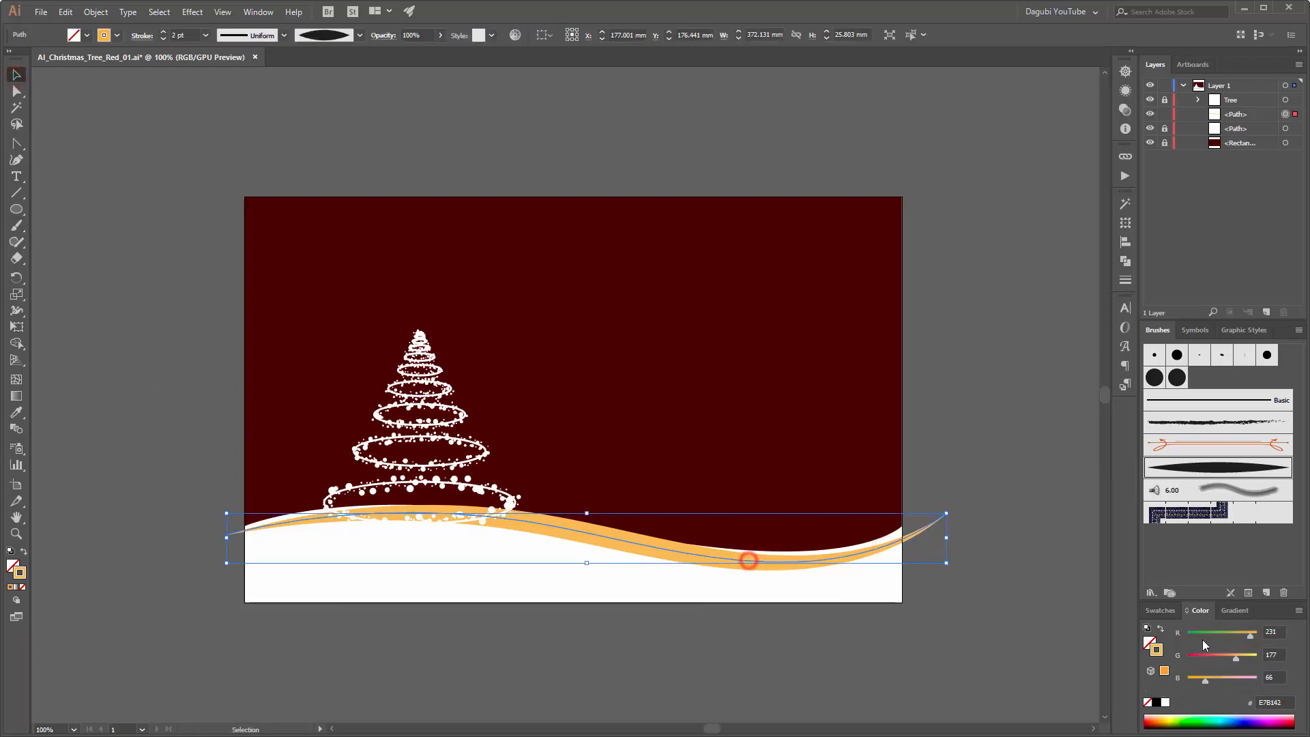
left_click(1253, 635)
mouse_move(1244, 658)
left_mouse_down()
mouse_move(1216, 680)
mouse_move(1239, 664)
left_mouse_up()
left_click(1062, 449)
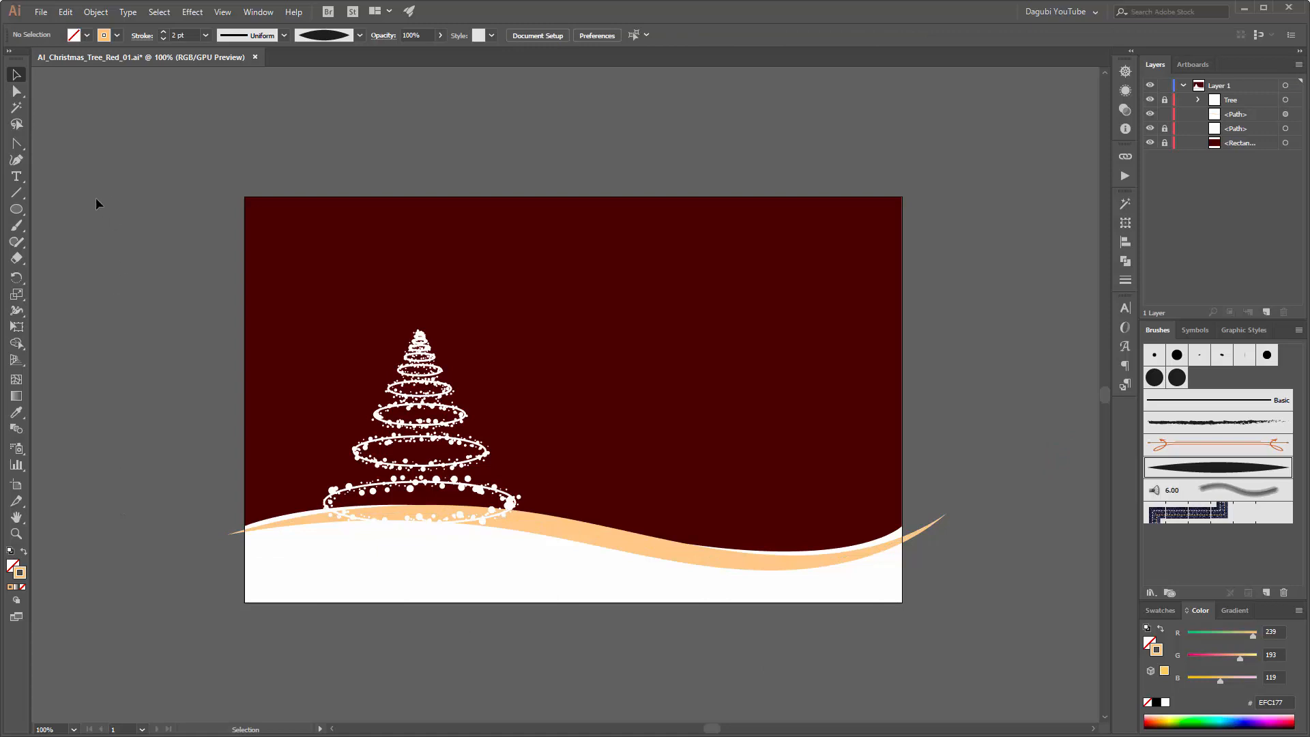
Step: Paint a 1 pt stroke in EFC177, about 373 mm wide, across the snow just below the first orange stroke
left_click(16, 226)
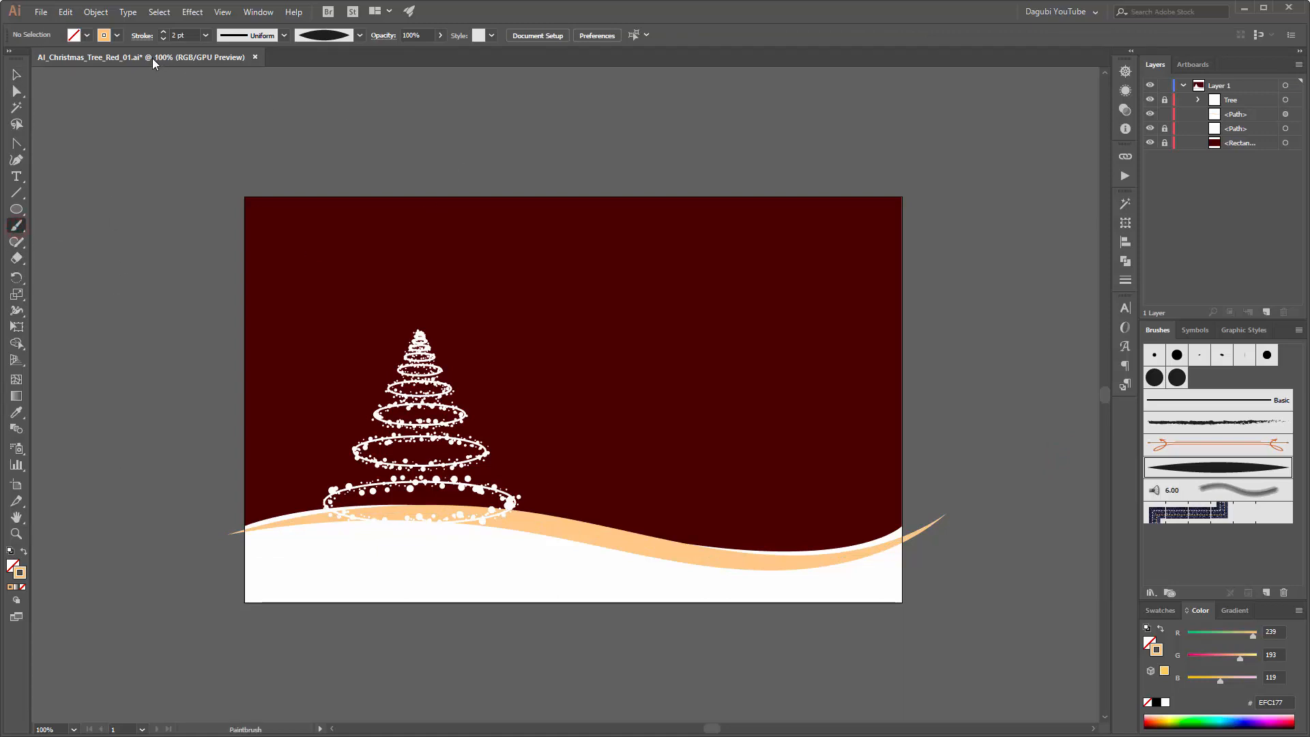
left_click(162, 39)
mouse_move(207, 564)
left_mouse_down()
mouse_move(329, 527)
mouse_move(459, 526)
mouse_move(665, 572)
mouse_move(779, 576)
mouse_move(902, 531)
mouse_move(946, 476)
left_mouse_up()
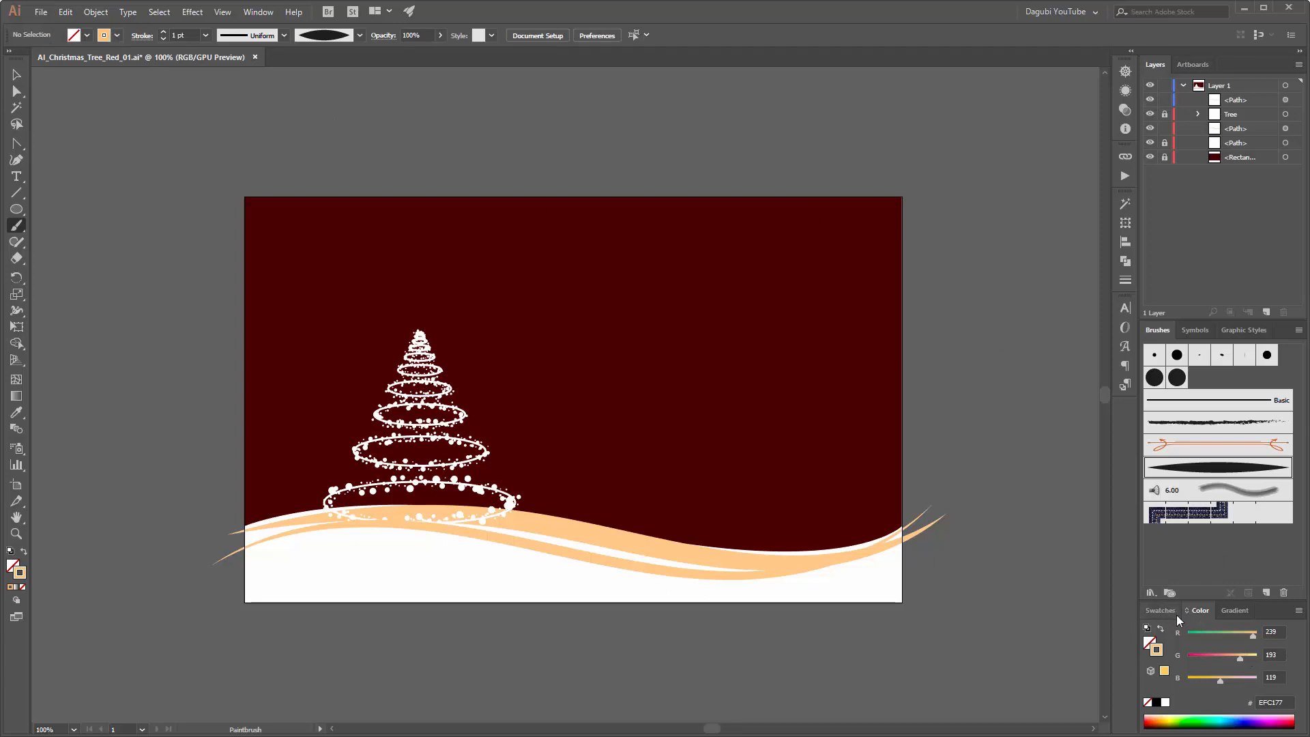
Step: Paint a white stroke about 371 mm wide over the orange bands and set its weight to 0.5 pt
left_click(1165, 702)
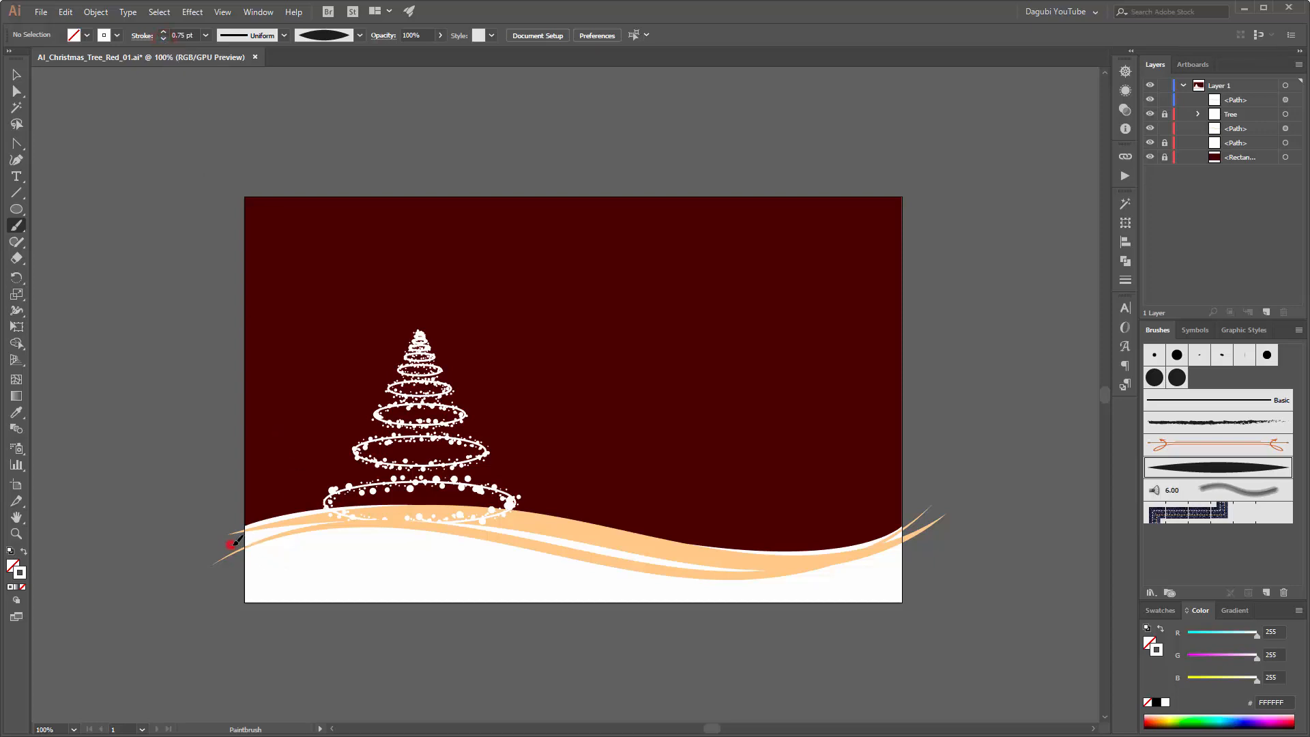
mouse_move(223, 545)
left_mouse_down()
mouse_move(328, 521)
mouse_move(496, 517)
mouse_move(764, 565)
mouse_move(900, 561)
mouse_move(949, 543)
left_mouse_up()
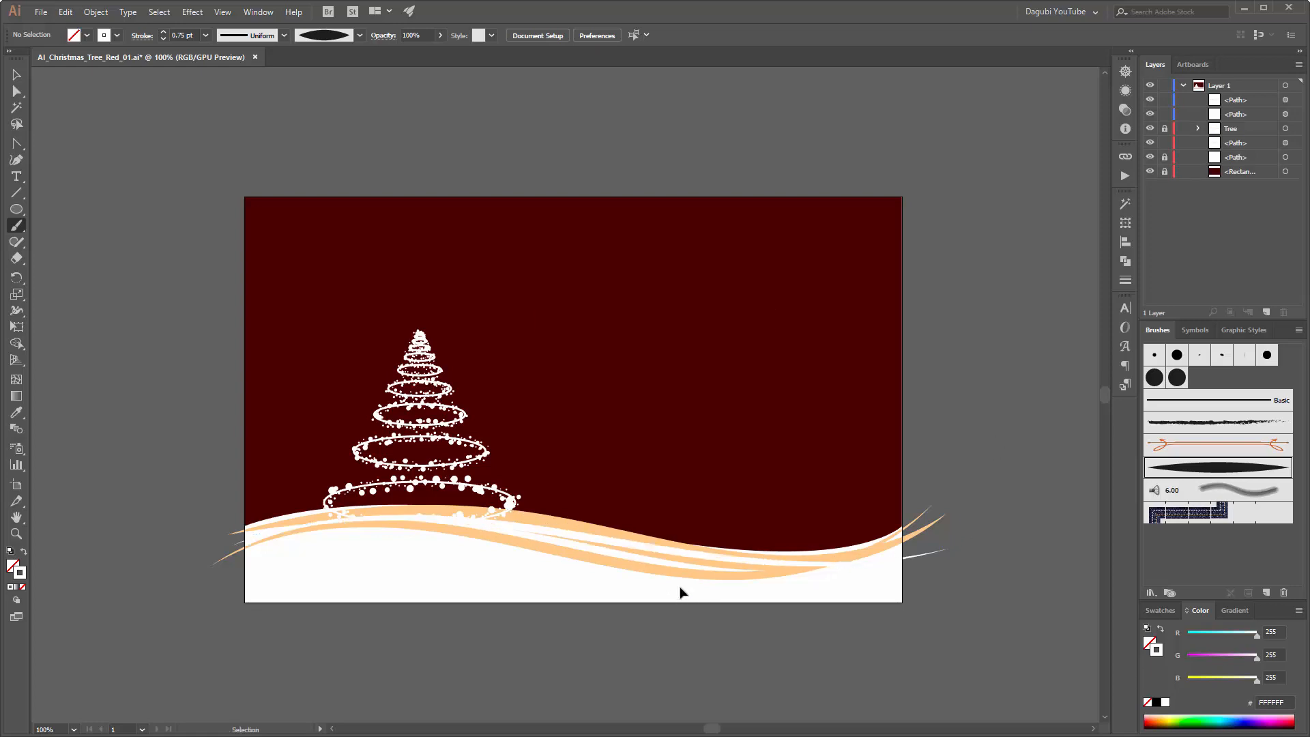
left_click(689, 552, "ctrl")
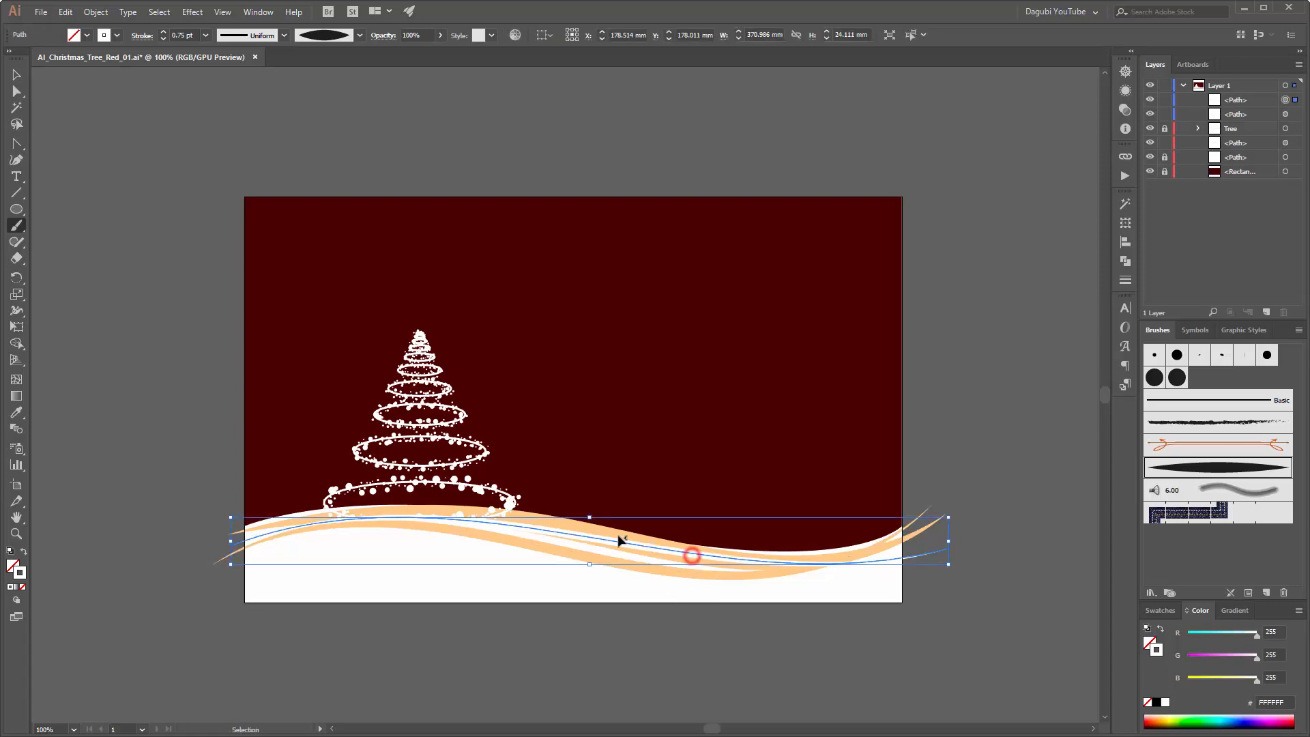
left_click(163, 39)
left_click(163, 39)
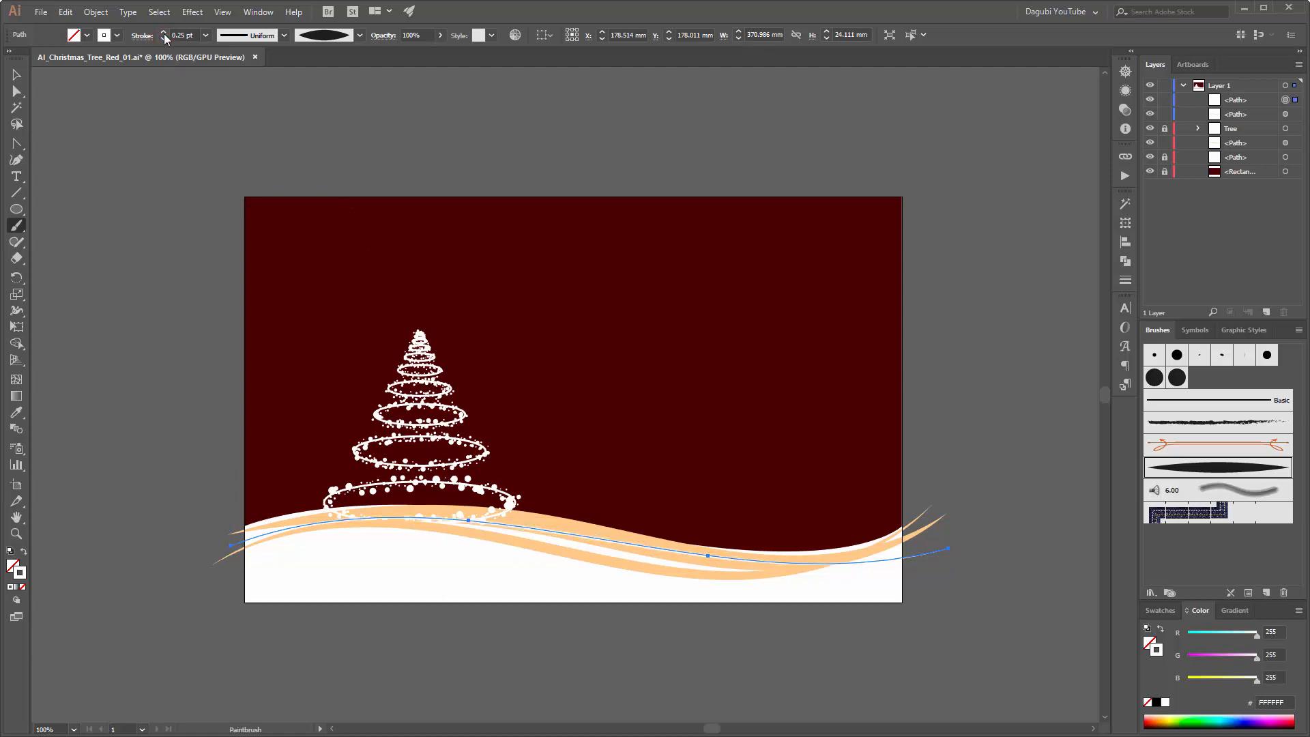
left_click(163, 33)
left_click(1035, 299, "ctrl")
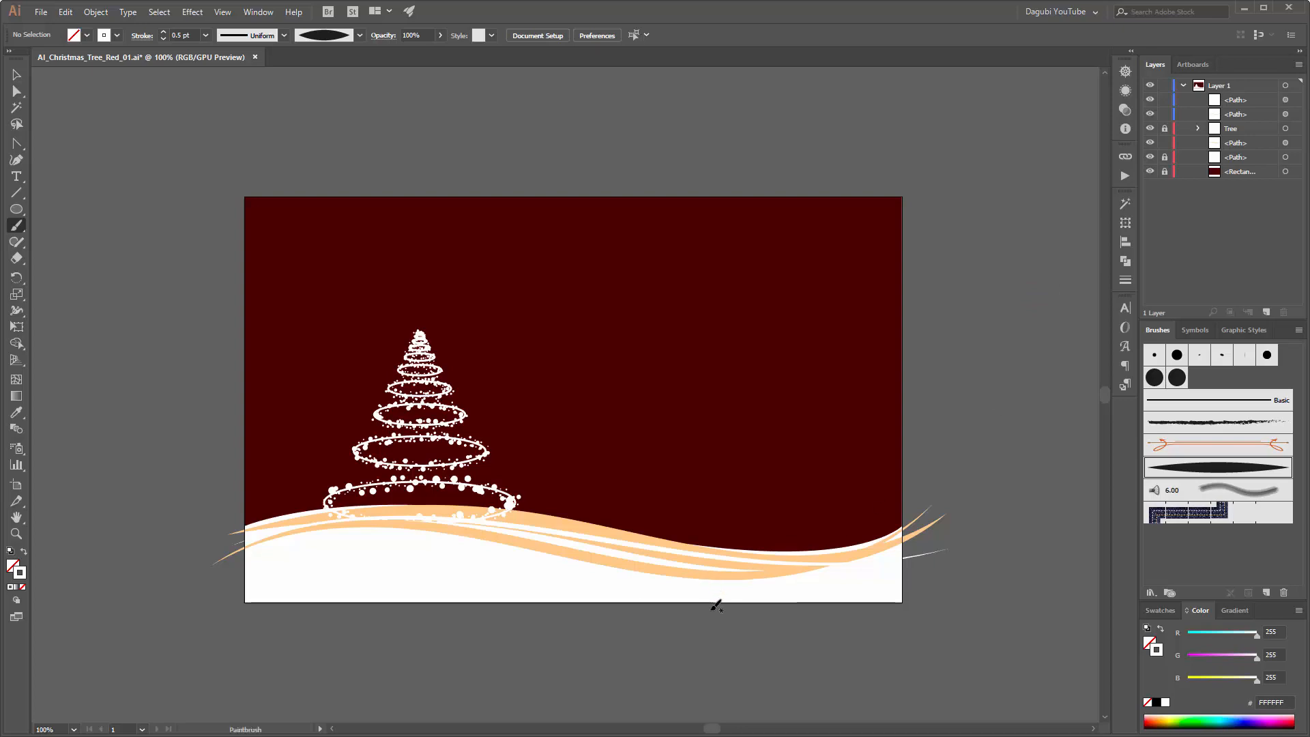
Step: Reshape the thin white stroke by raising its anchor below the tree and its right end to about Y 164 mm, curving that end along the hill
scroll(657, 557, "up", 1)
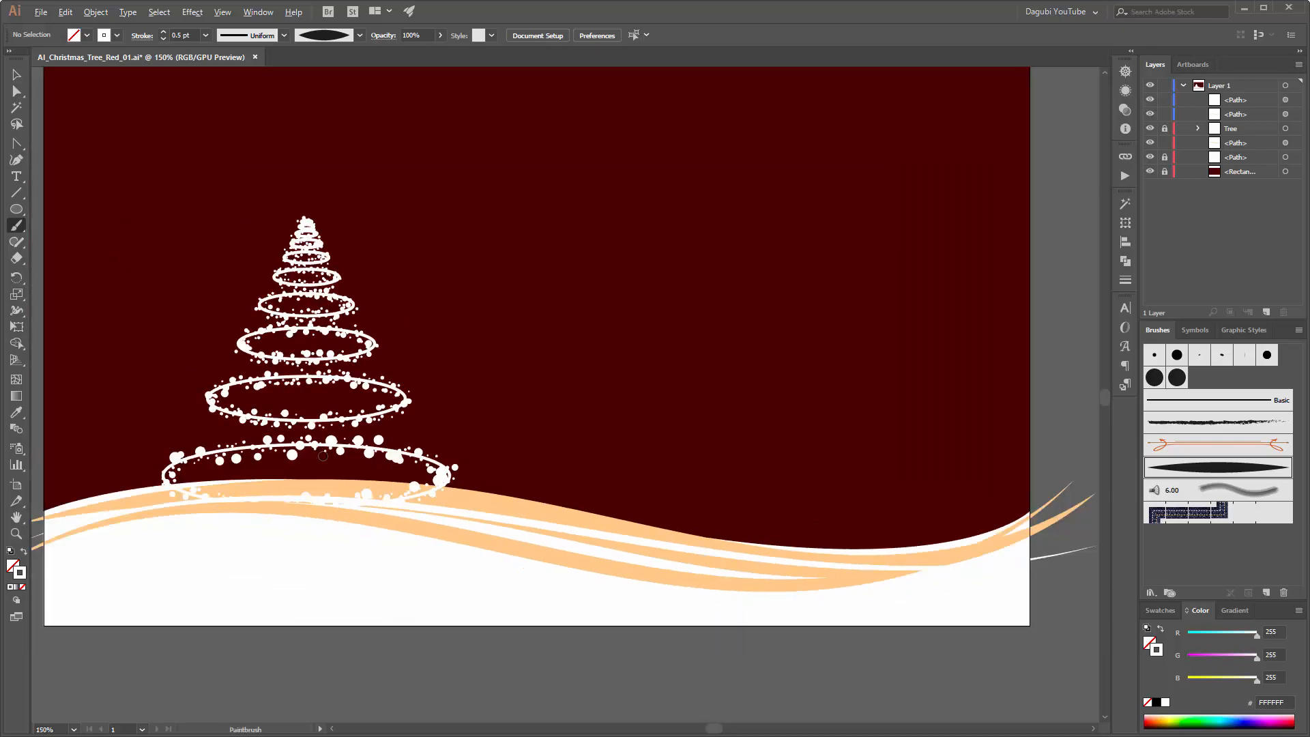
scroll(324, 457, "down", 1)
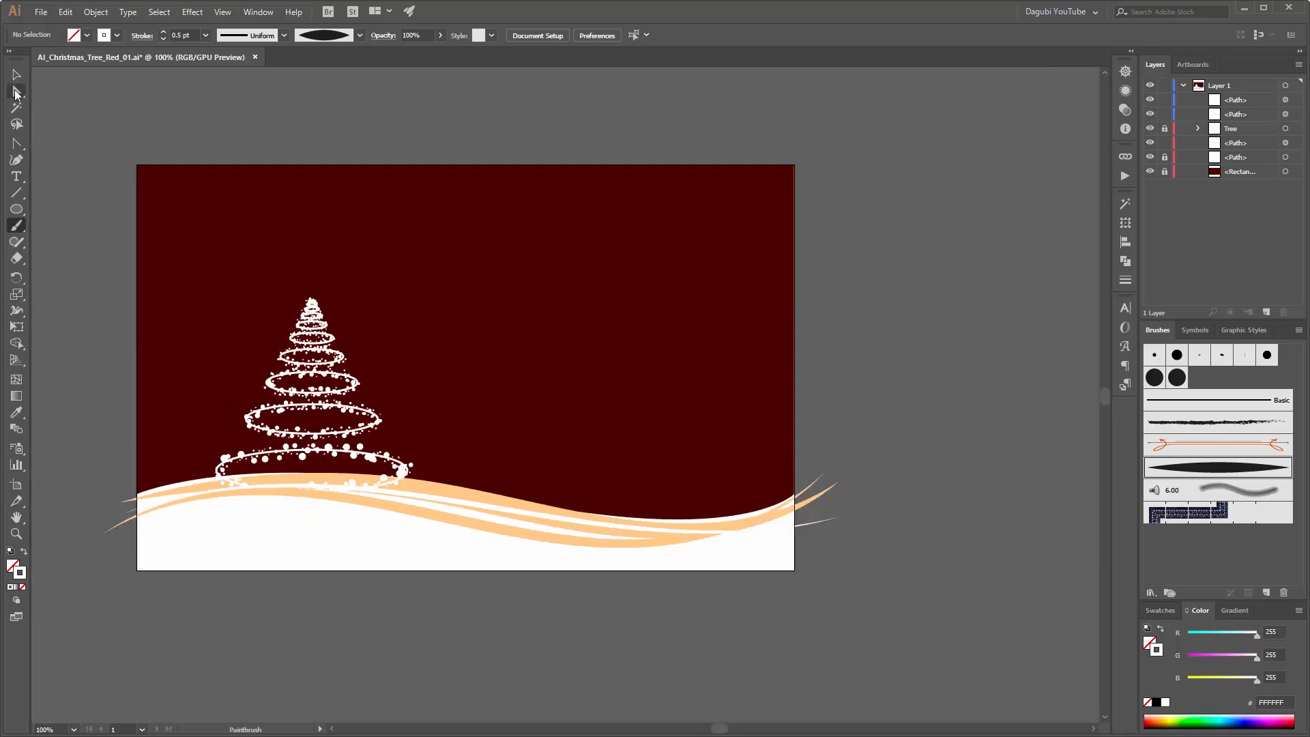
left_click(16, 92)
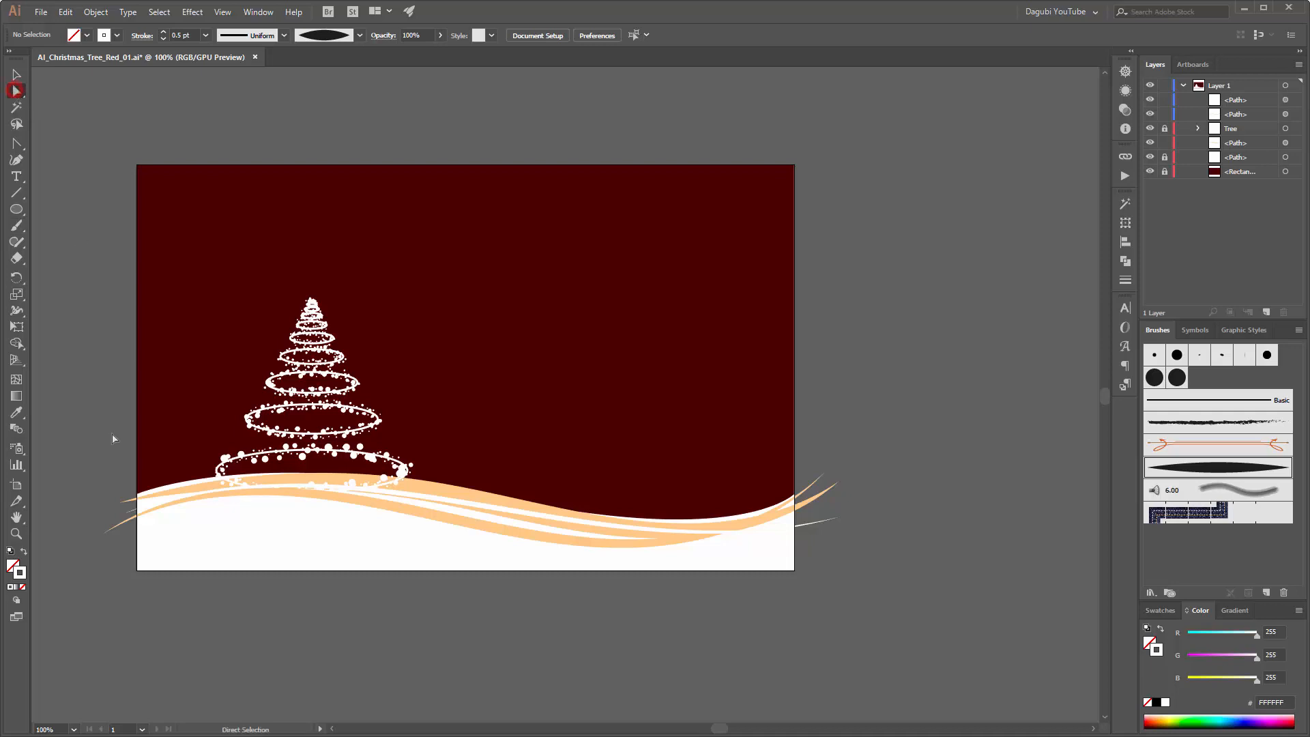
left_click(132, 519)
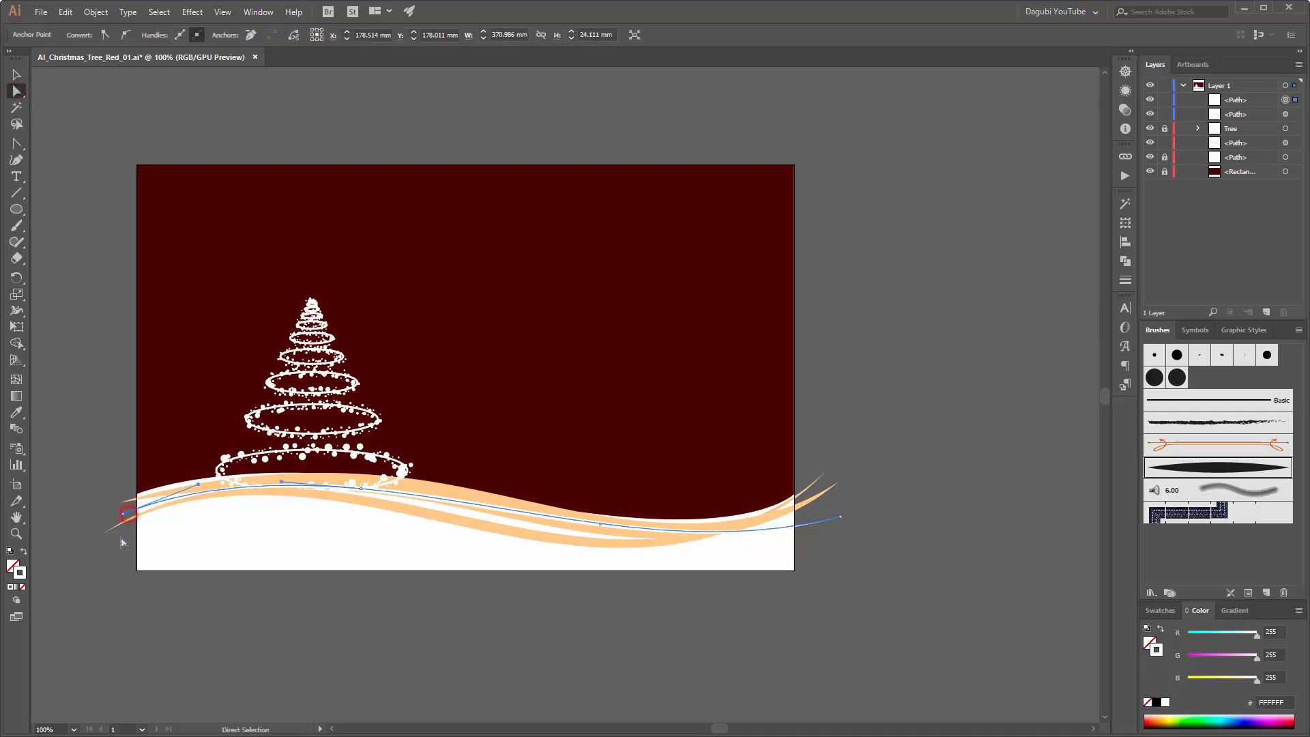
left_click(362, 489)
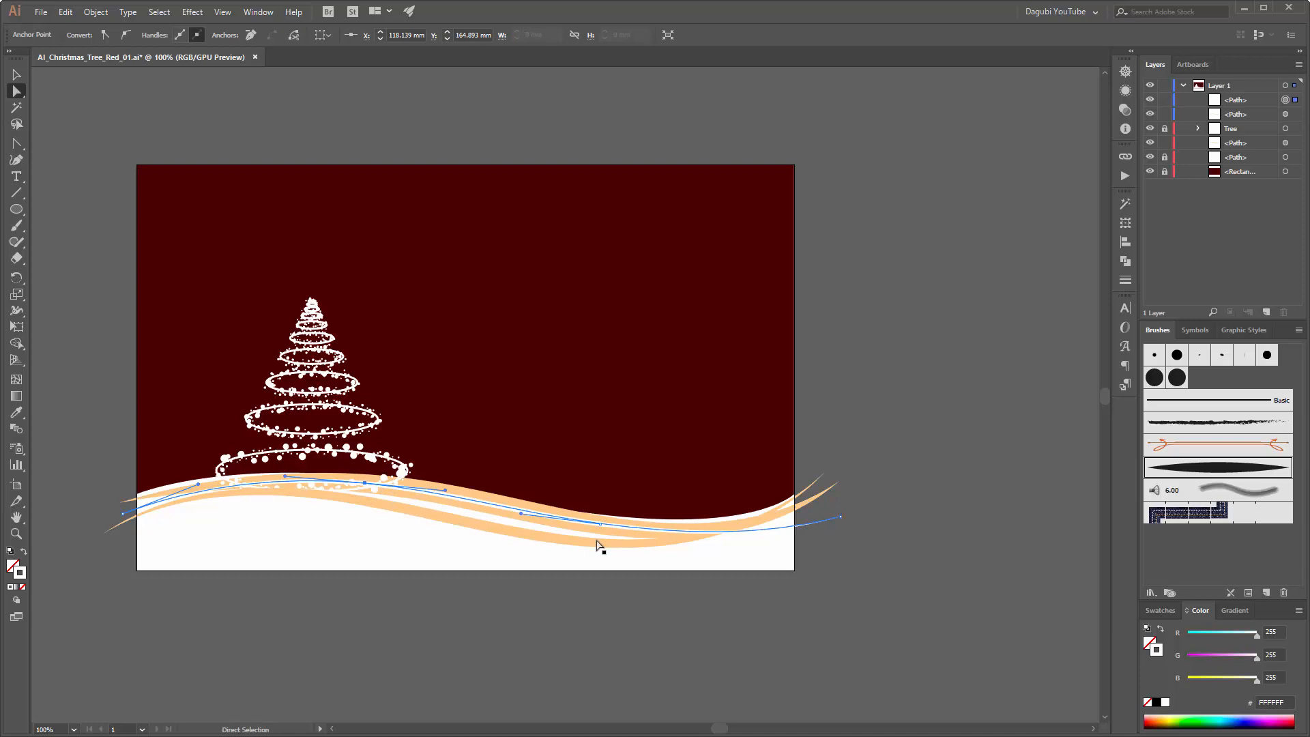
left_click(801, 580)
left_click_drag(840, 517, 838, 482)
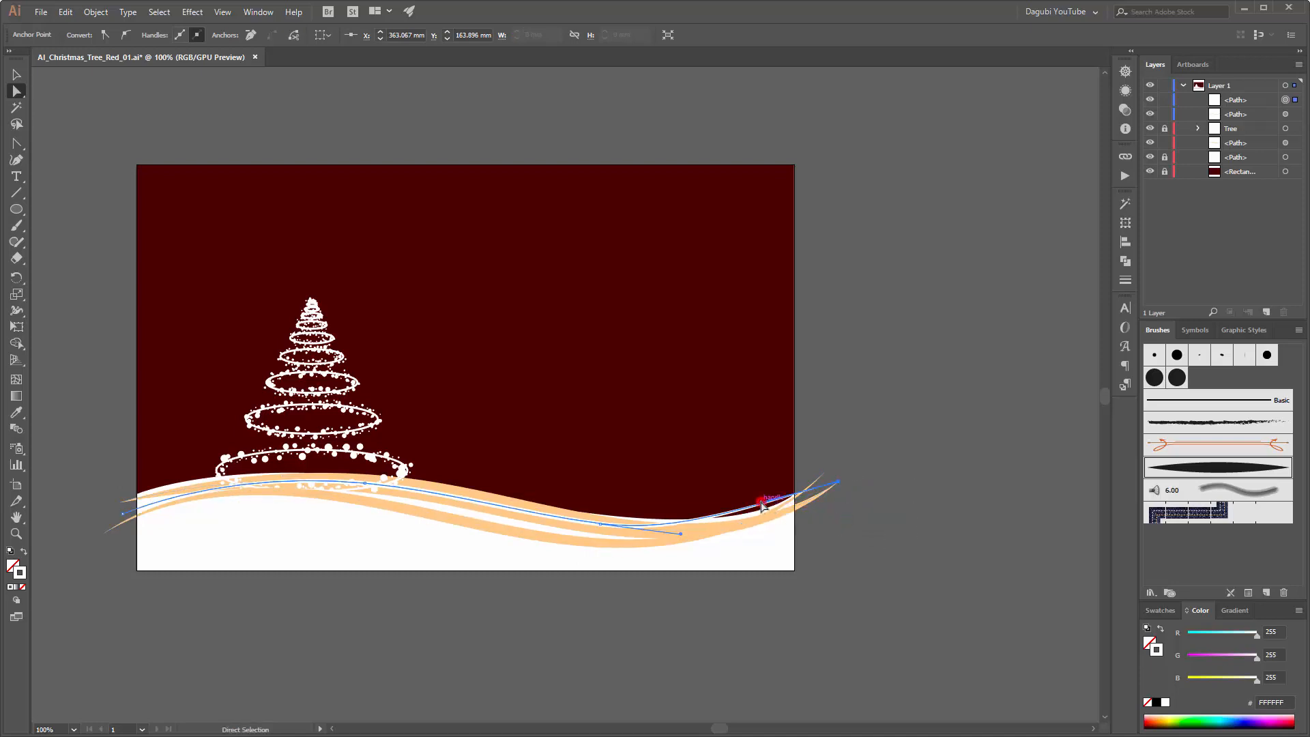
left_click_drag(763, 505, 757, 530)
left_click(1006, 575)
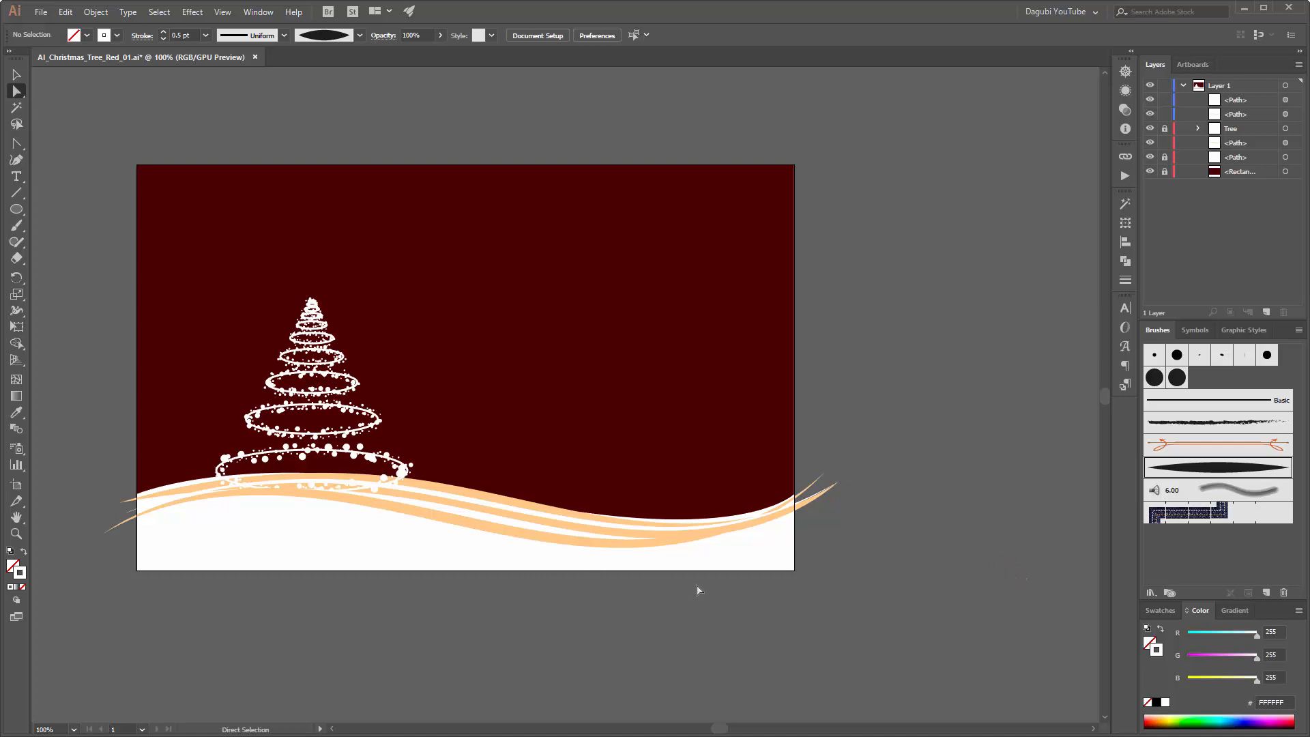
Step: Recolour the lower orange stroke to the pale tone FFD8AF
left_click(15, 70)
left_click(488, 528)
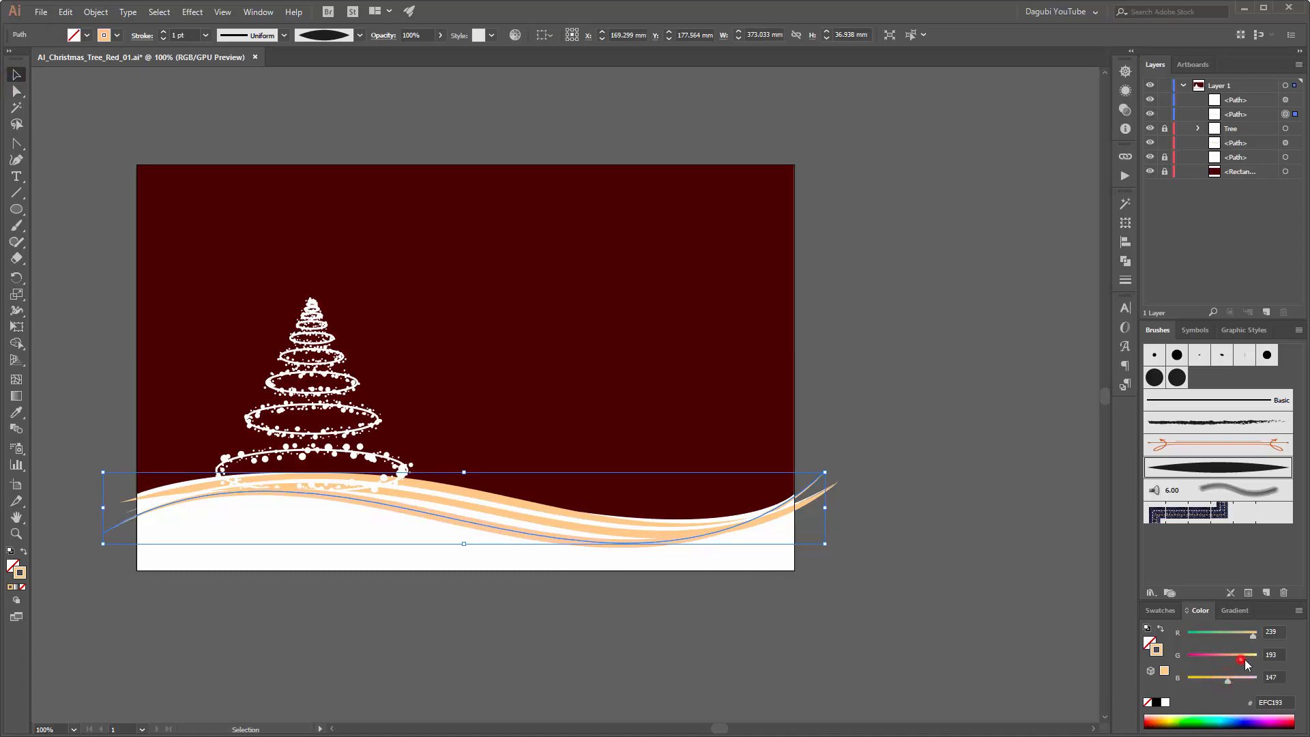
left_click_drag(1244, 660, 1259, 635)
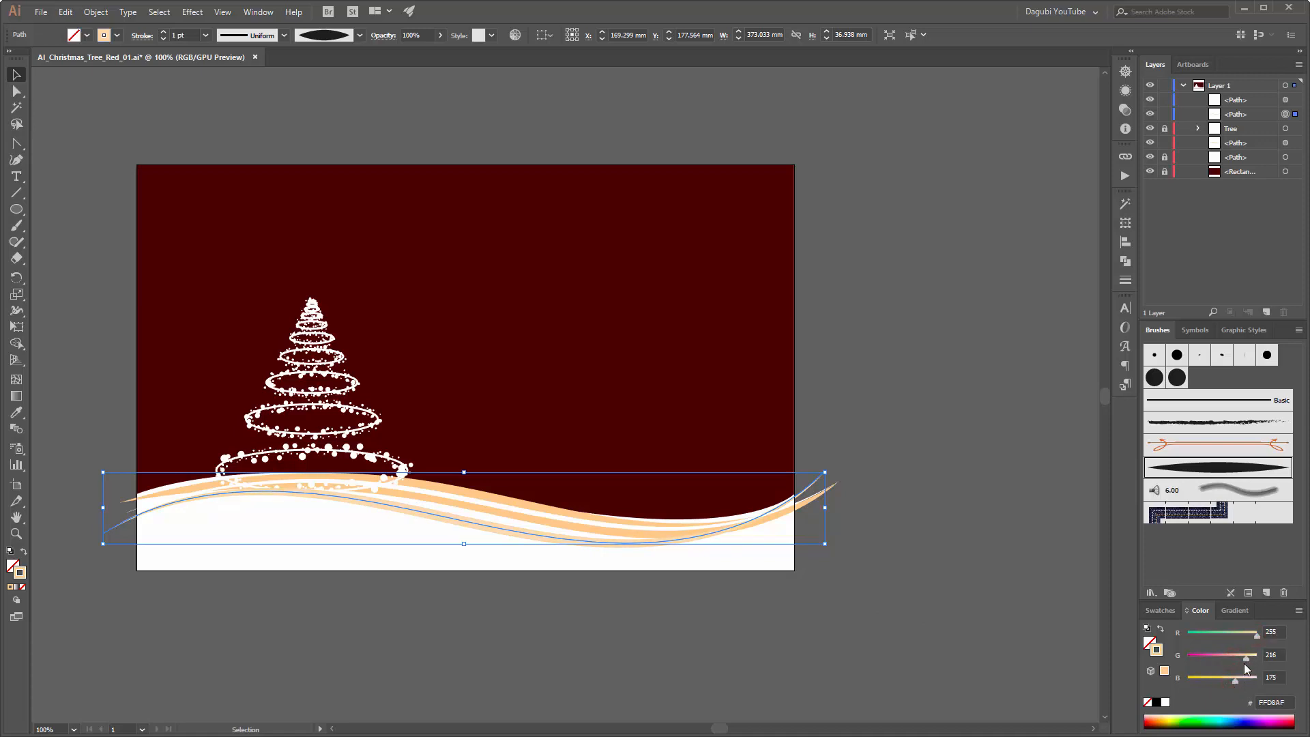
left_click(977, 588)
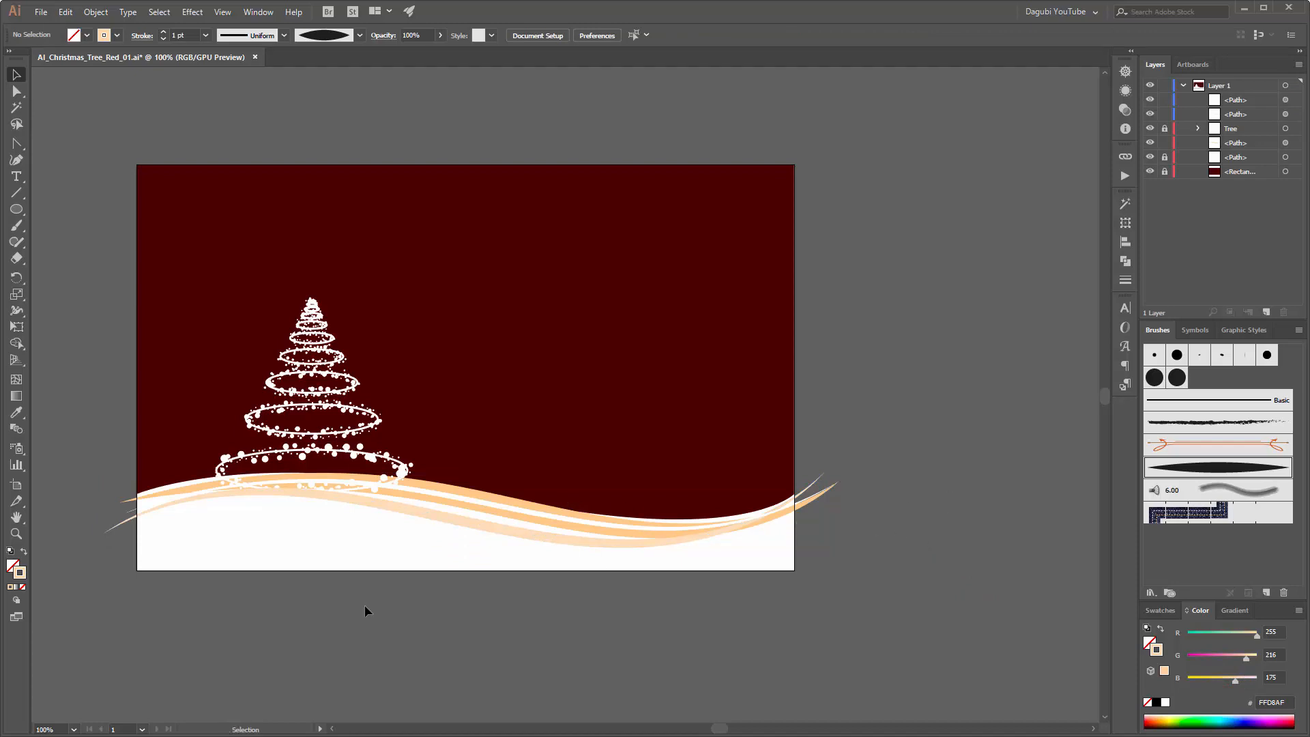
Step: Move the left end anchor of the pale lower stroke up to about X -16 mm, Y 185 mm
left_click(107, 527)
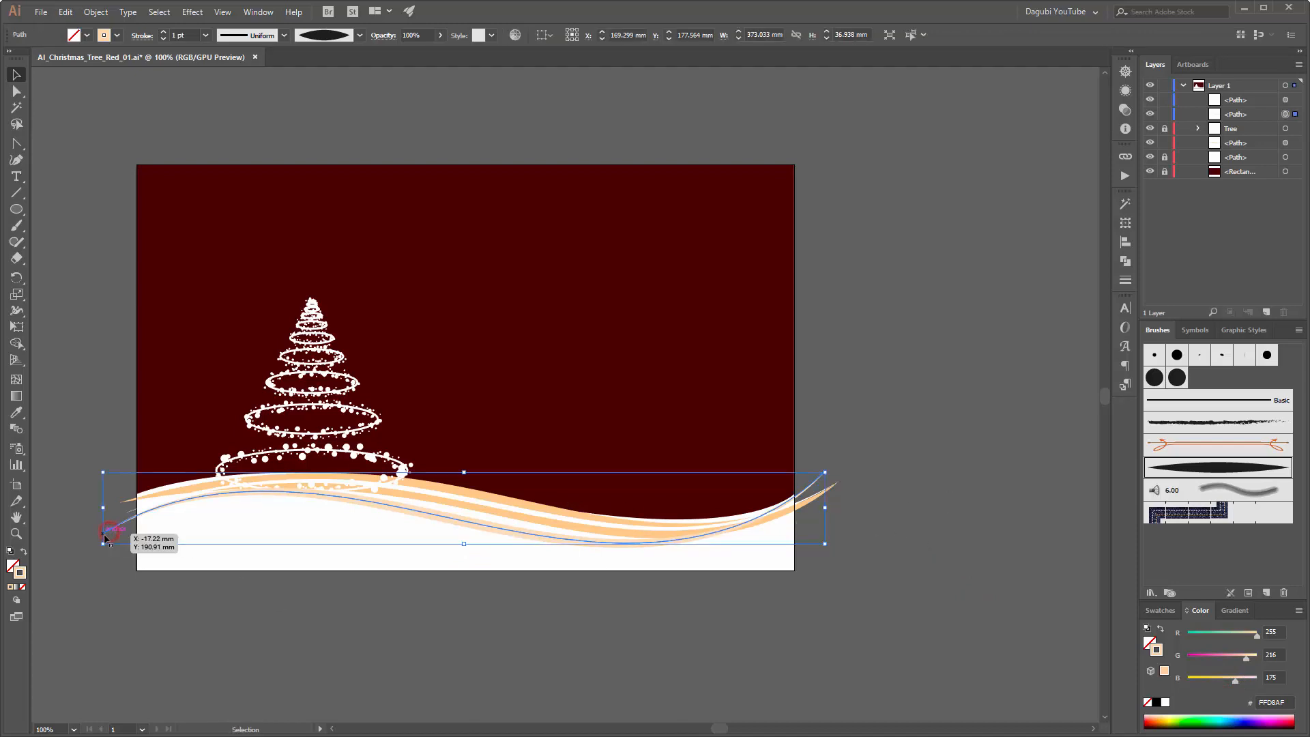
left_click(16, 90)
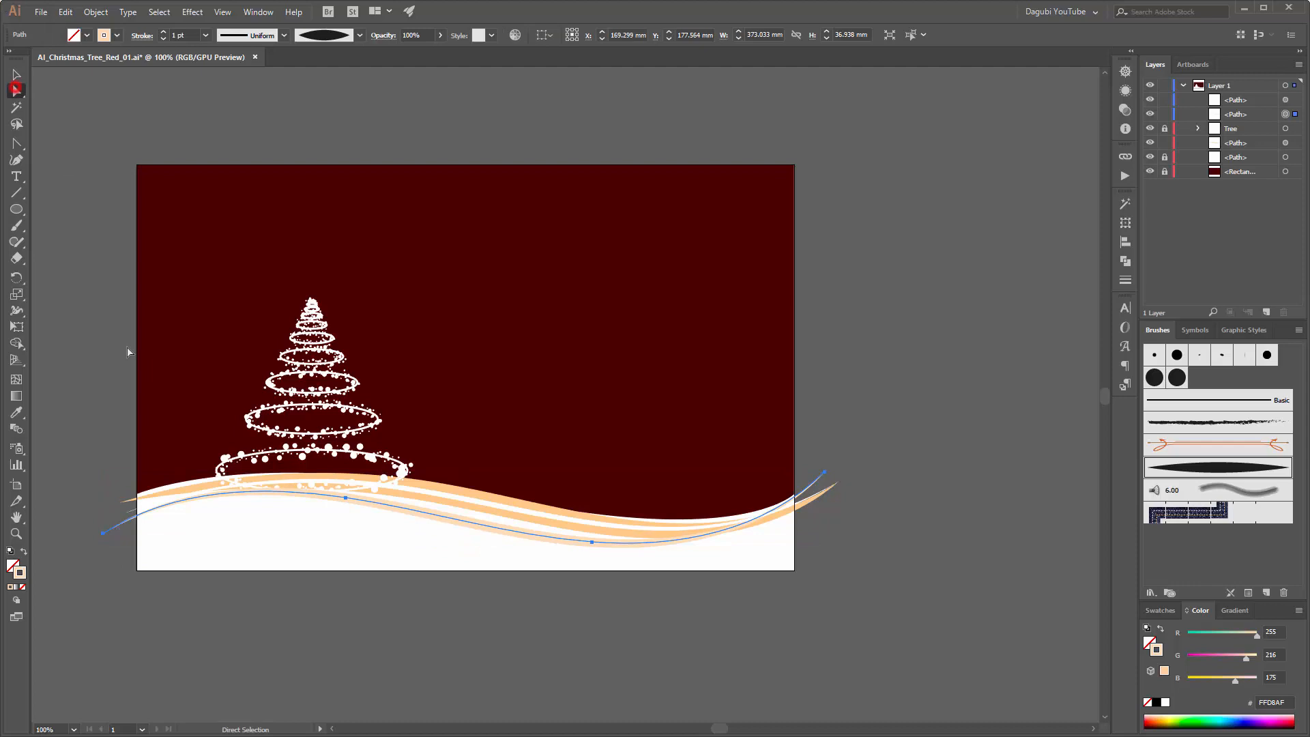
left_click(104, 535)
left_click_drag(103, 537, 107, 526)
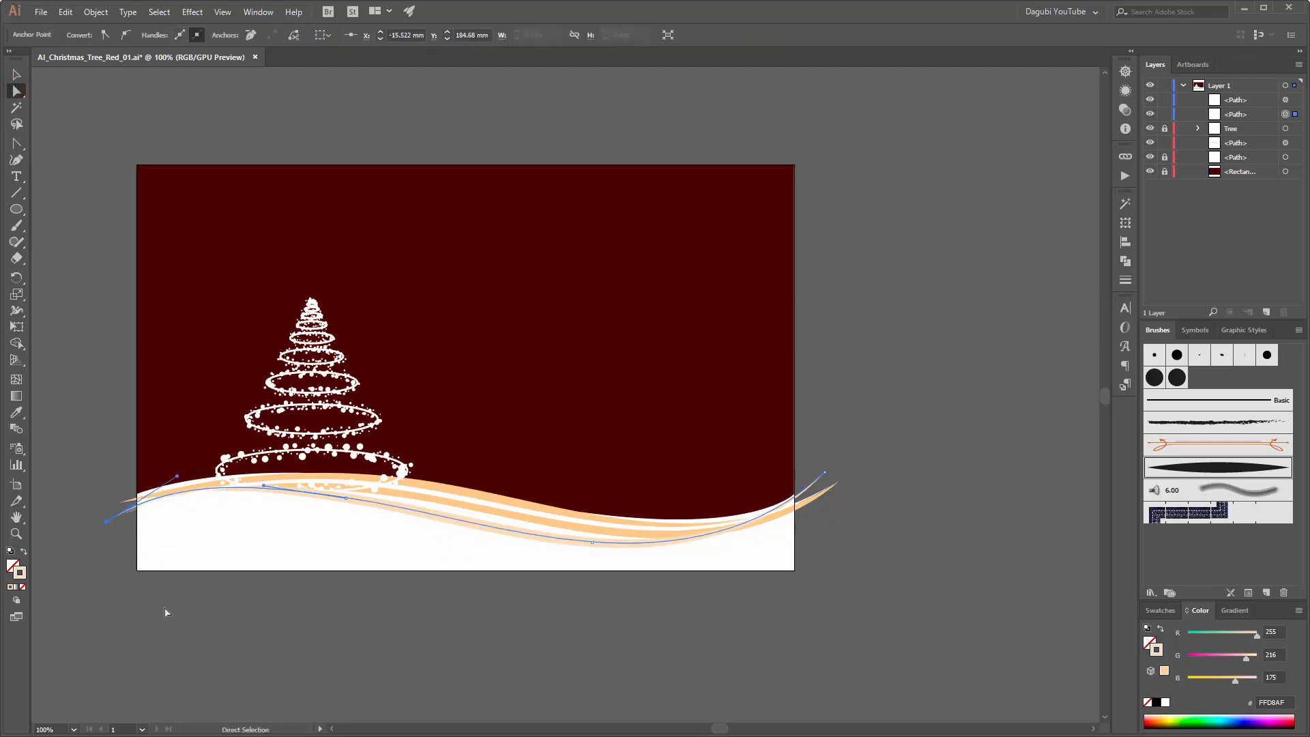
left_click(169, 636)
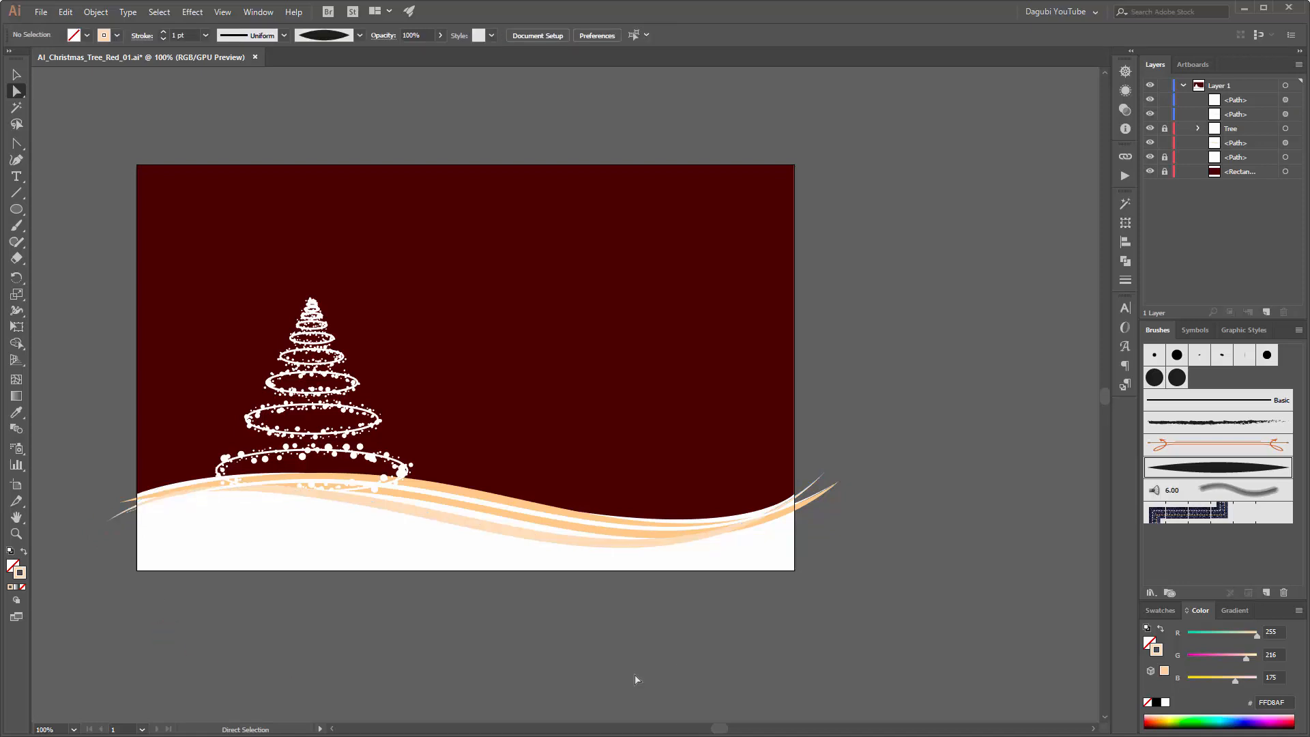
Step: Paint two white 1 pt Art Brush 1 strokes on the red background beside the tree, the lower one about 132 mm wide
left_click_drag(541, 313, 571, 316)
key("v")
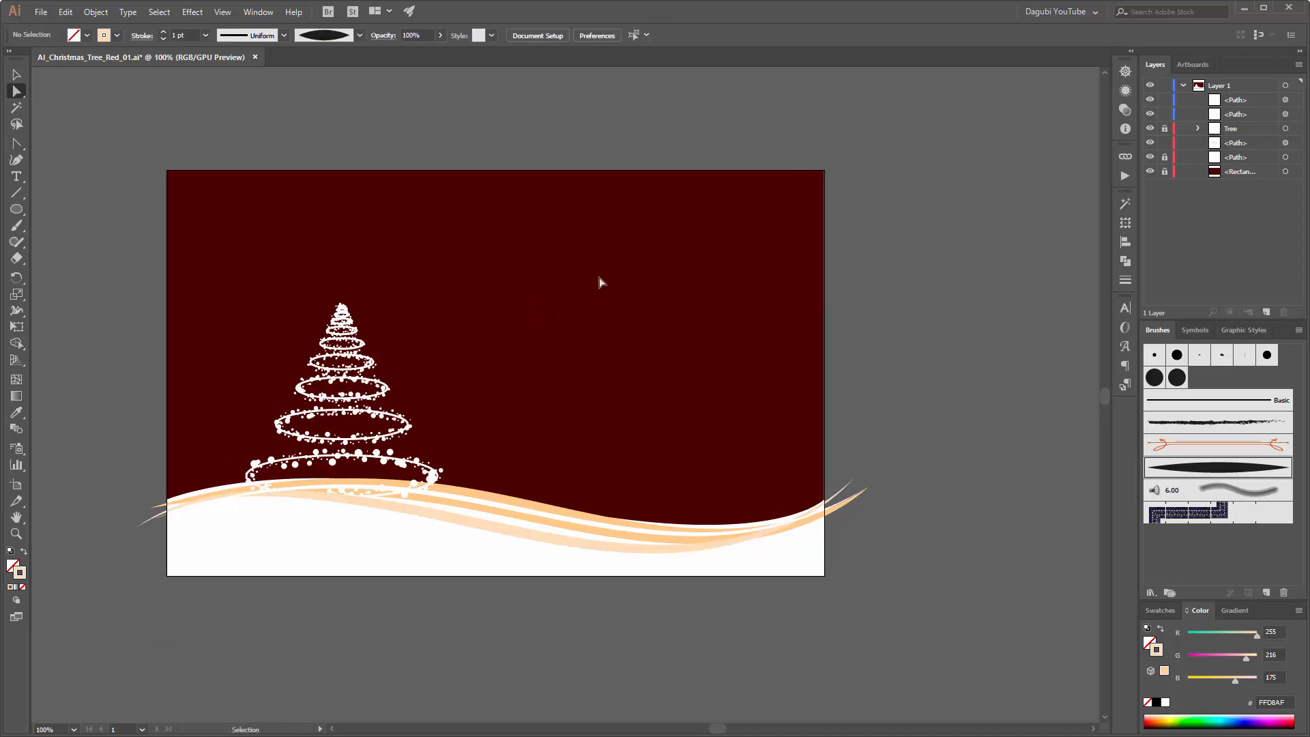
key("ctrl+0")
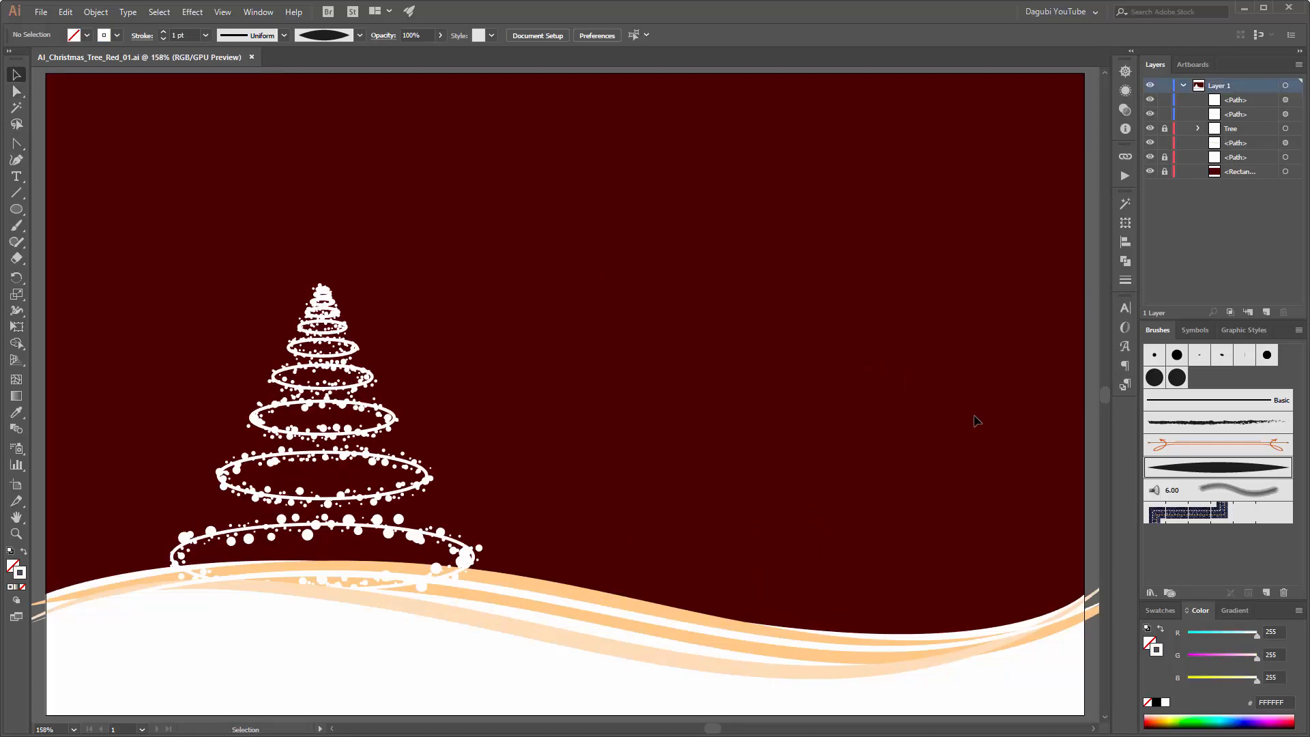
left_click(16, 226)
left_click(1217, 469)
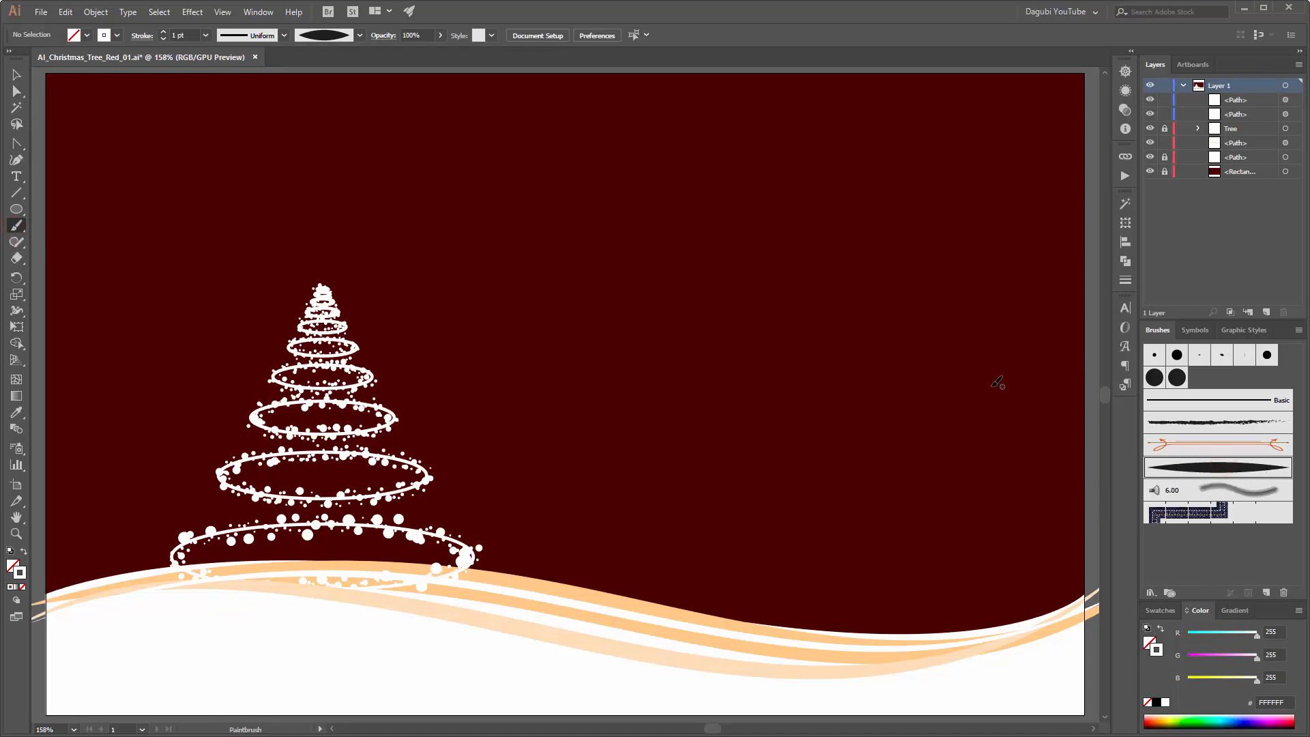
left_click_drag(1007, 367, 638, 358)
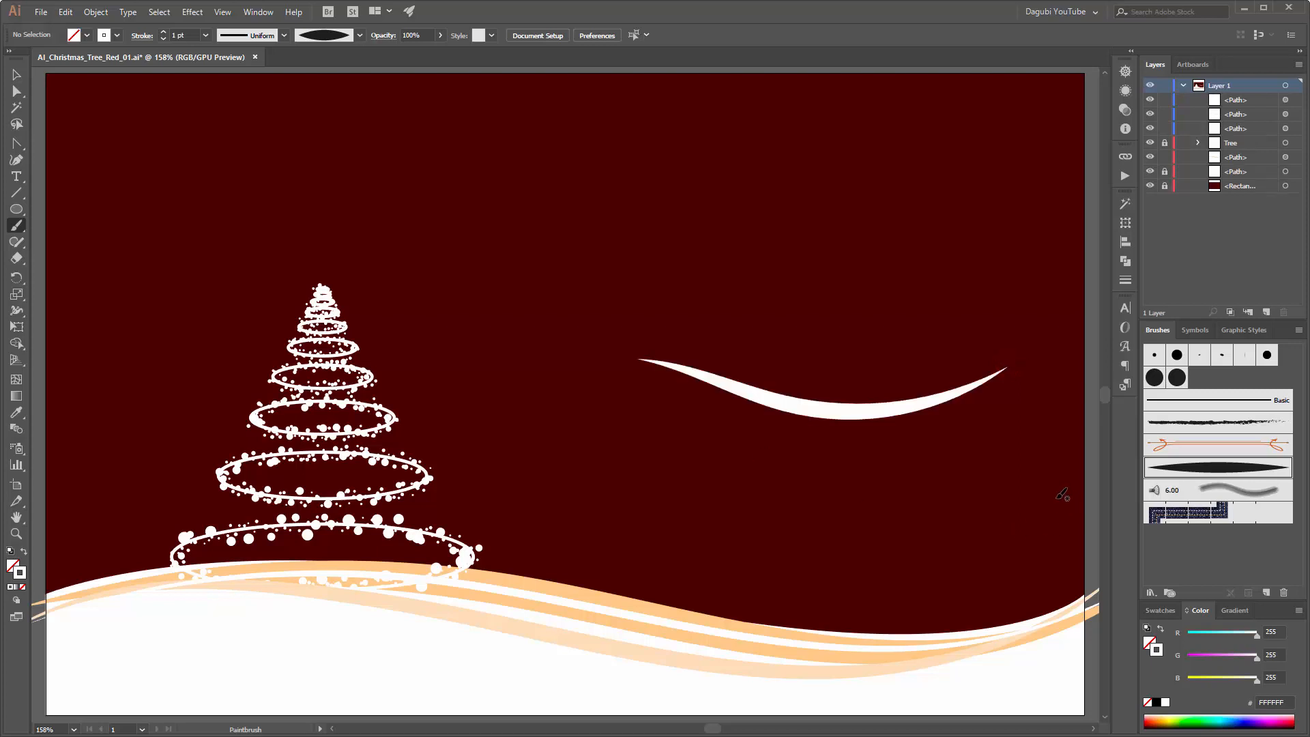
mouse_move(1017, 453)
left_mouse_down()
mouse_move(873, 508)
mouse_move(615, 436)
left_mouse_up()
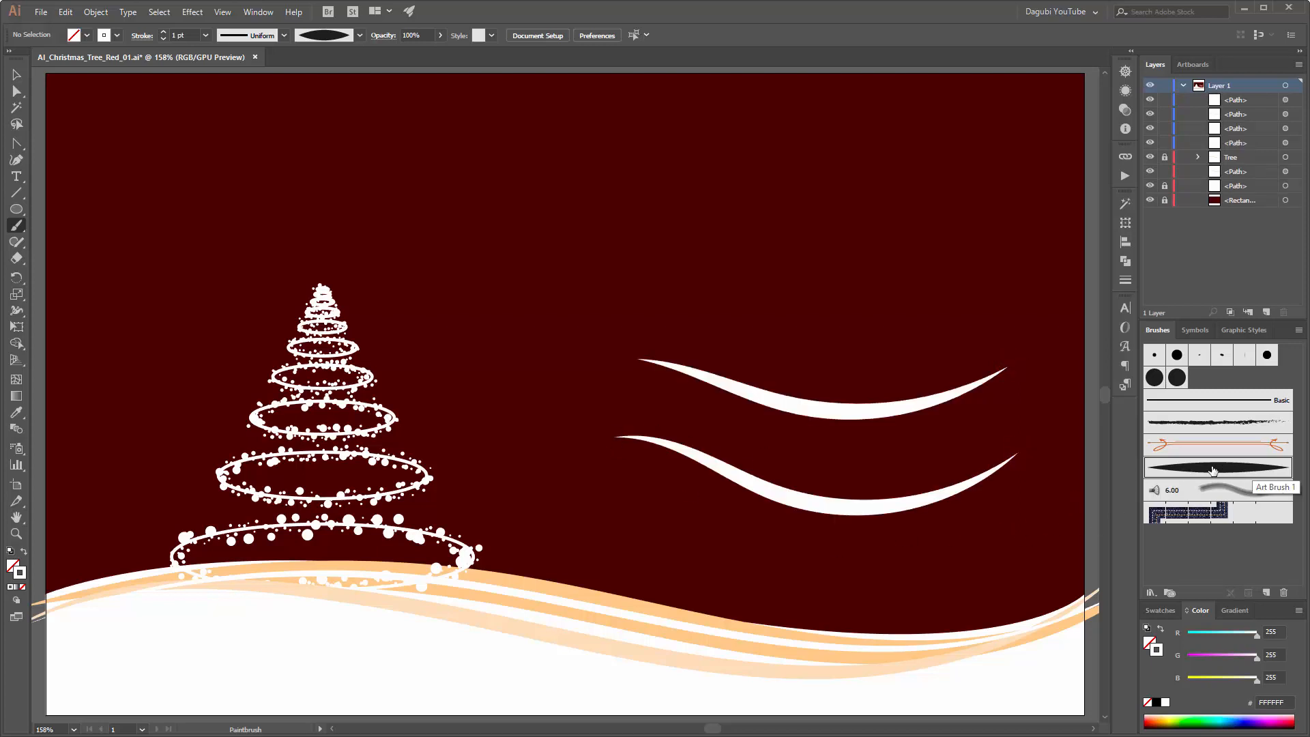
Step: Duplicate Art Brush 1 and apply the copy to the lower white stroke on the red background
left_click_drag(1241, 469, 1267, 594)
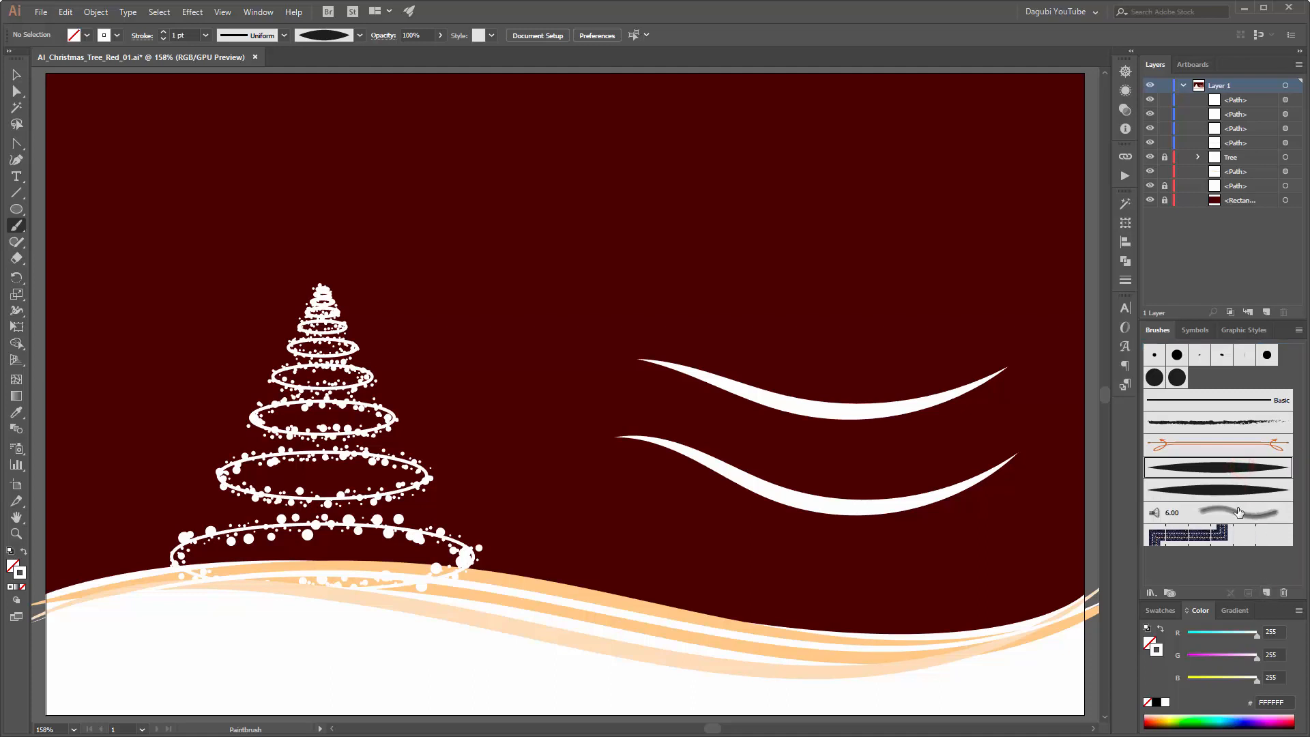
left_click(907, 502, "ctrl")
left_click(1241, 492)
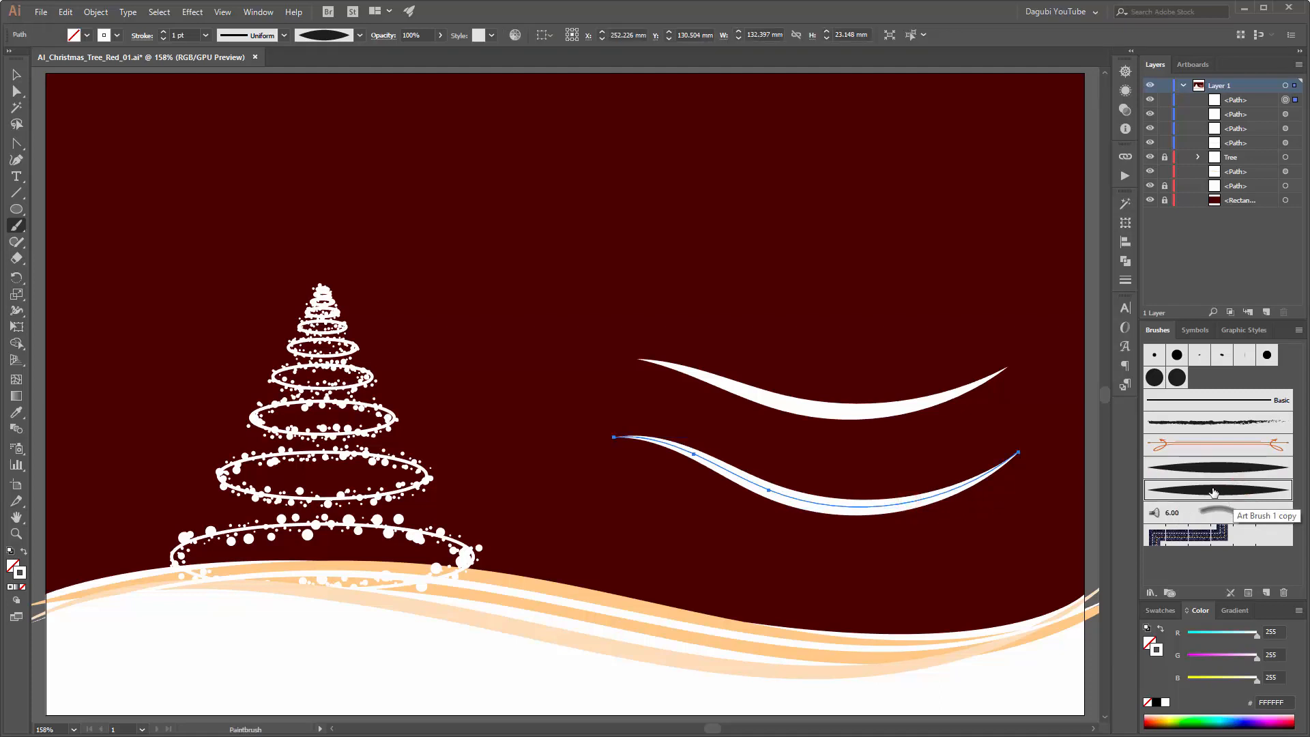
Step: Set the Art Brush 1 copy's fixed width to 34% with the preview on and apply the change to the existing strokes
double_click(1214, 493)
left_click(727, 171)
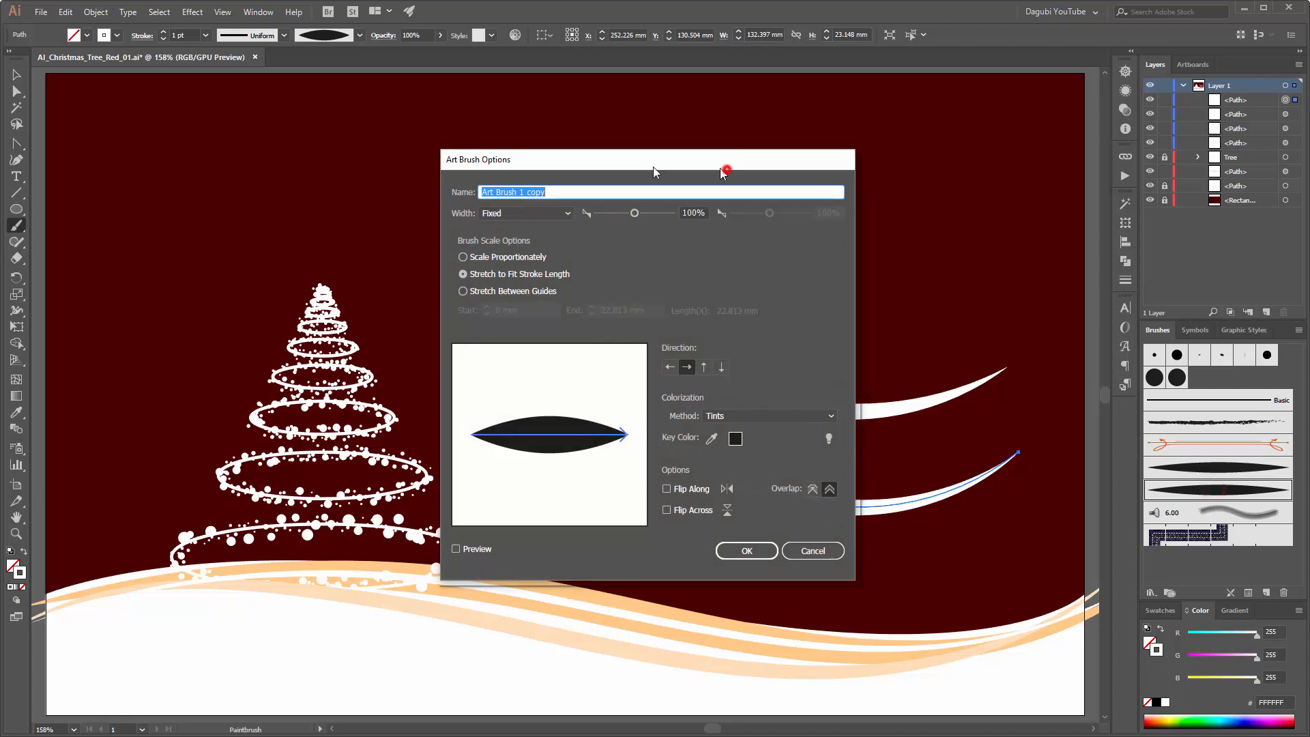
left_click_drag(724, 169, 451, 125)
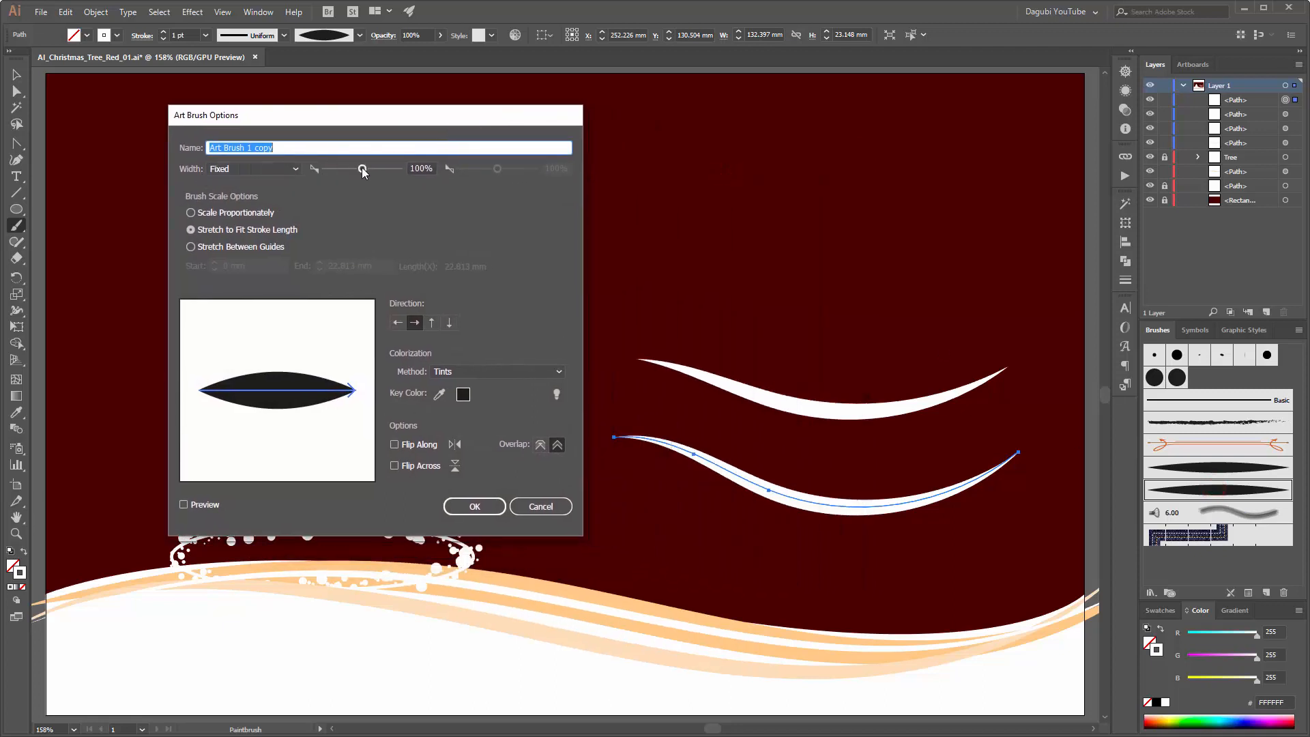
left_click_drag(362, 171, 340, 172)
left_click(205, 504)
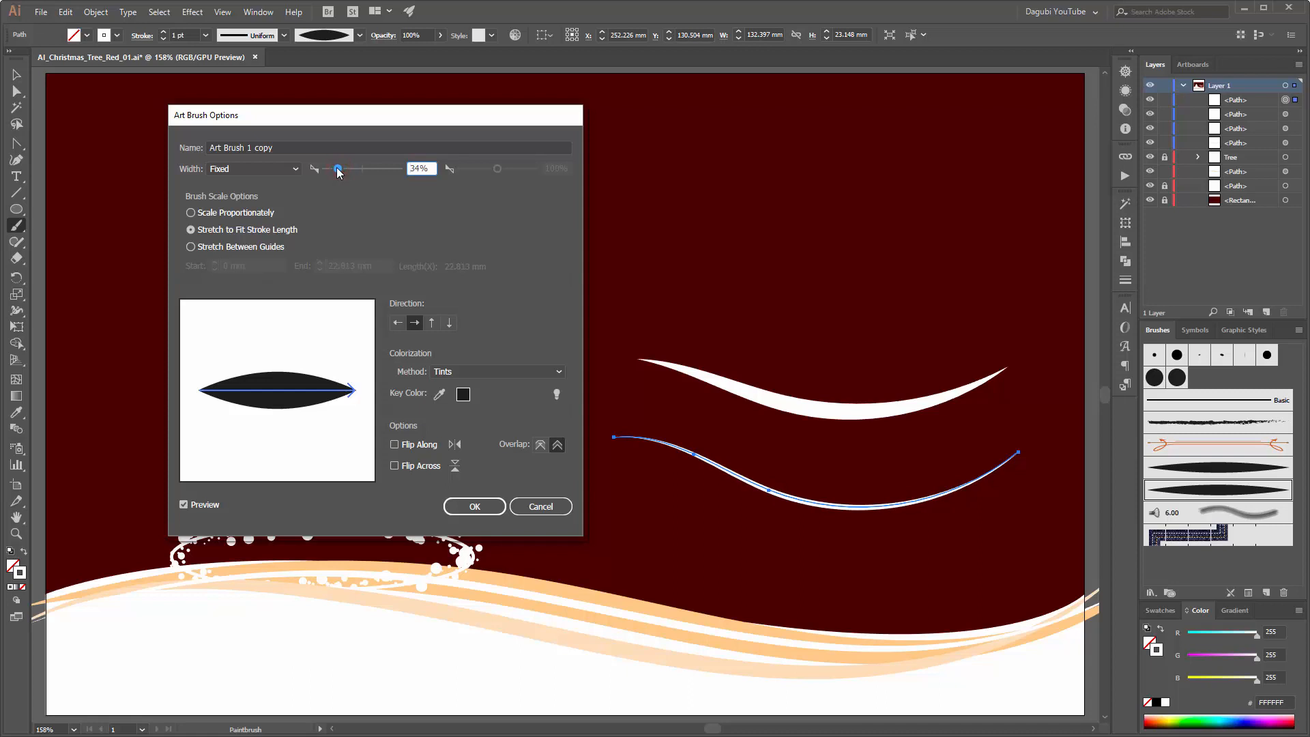
left_click(474, 505)
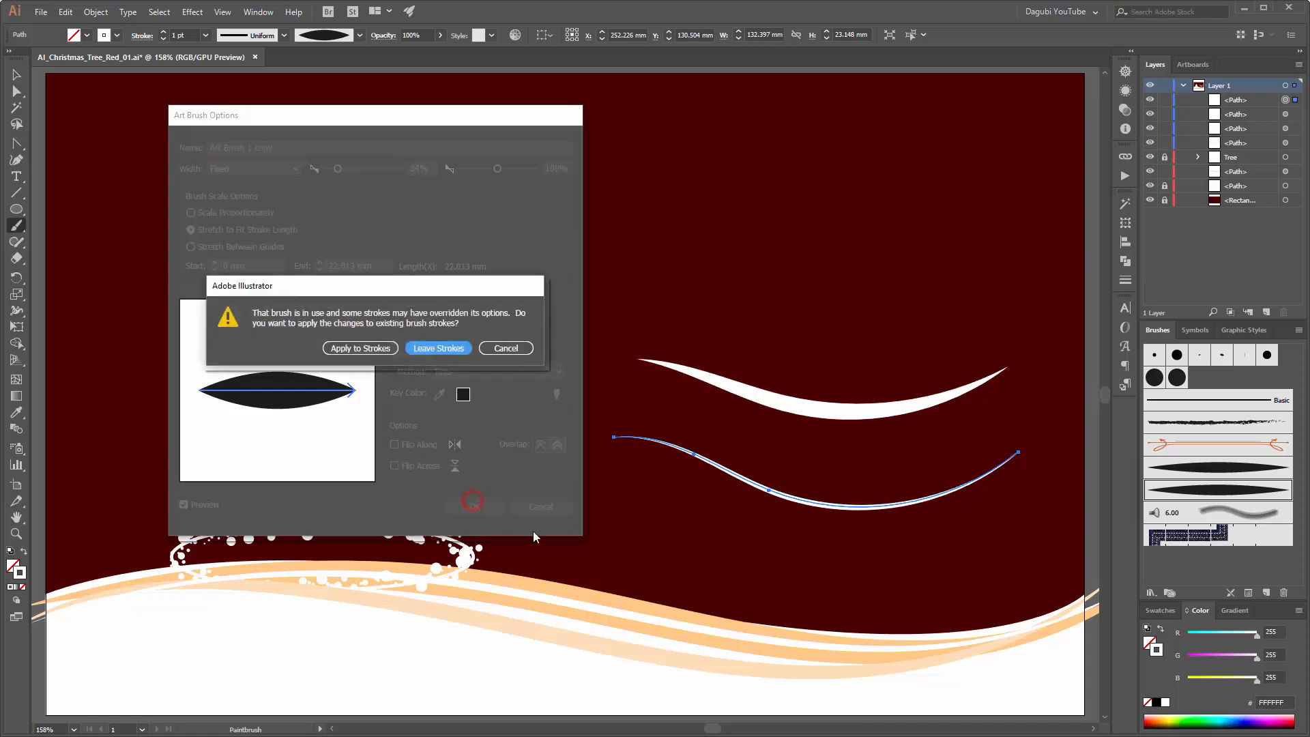
left_click(361, 347)
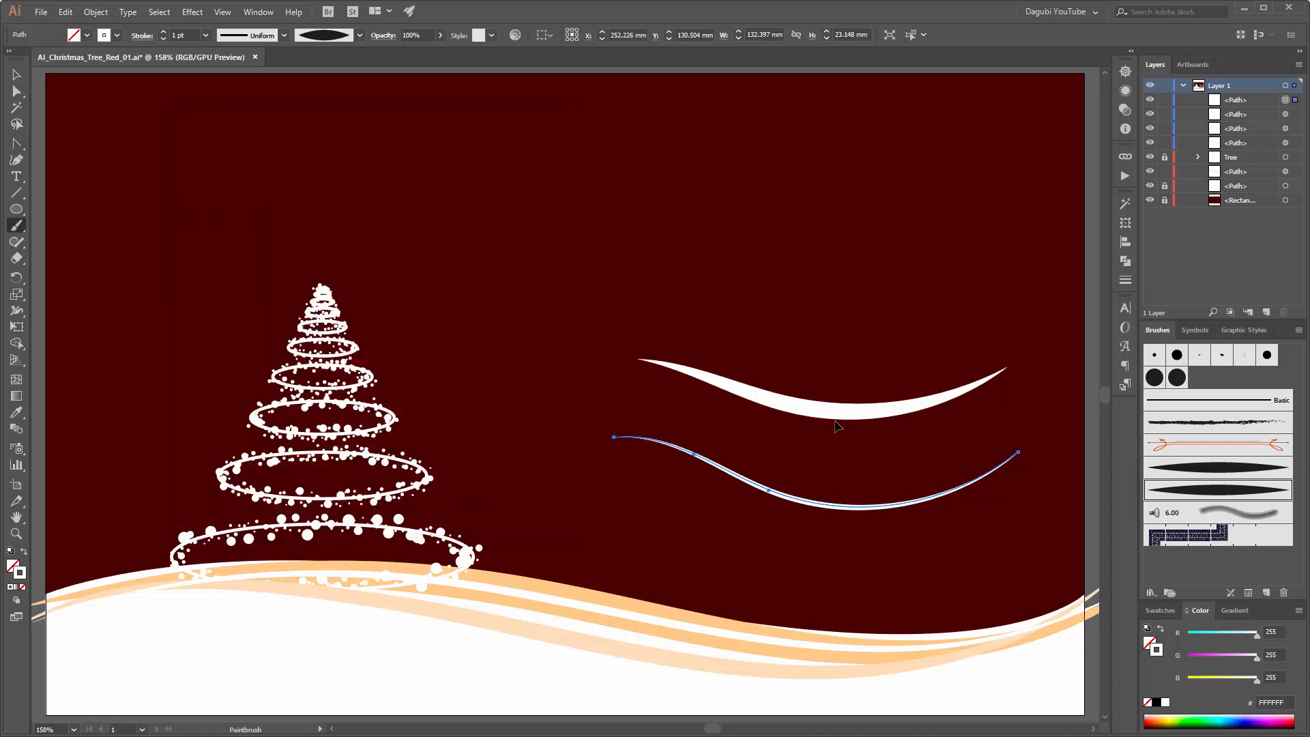
Step: Delete the thick and the thin white strokes on the red background beside the tree
left_click(835, 412, "ctrl")
left_click(874, 505, "ctrl+shift")
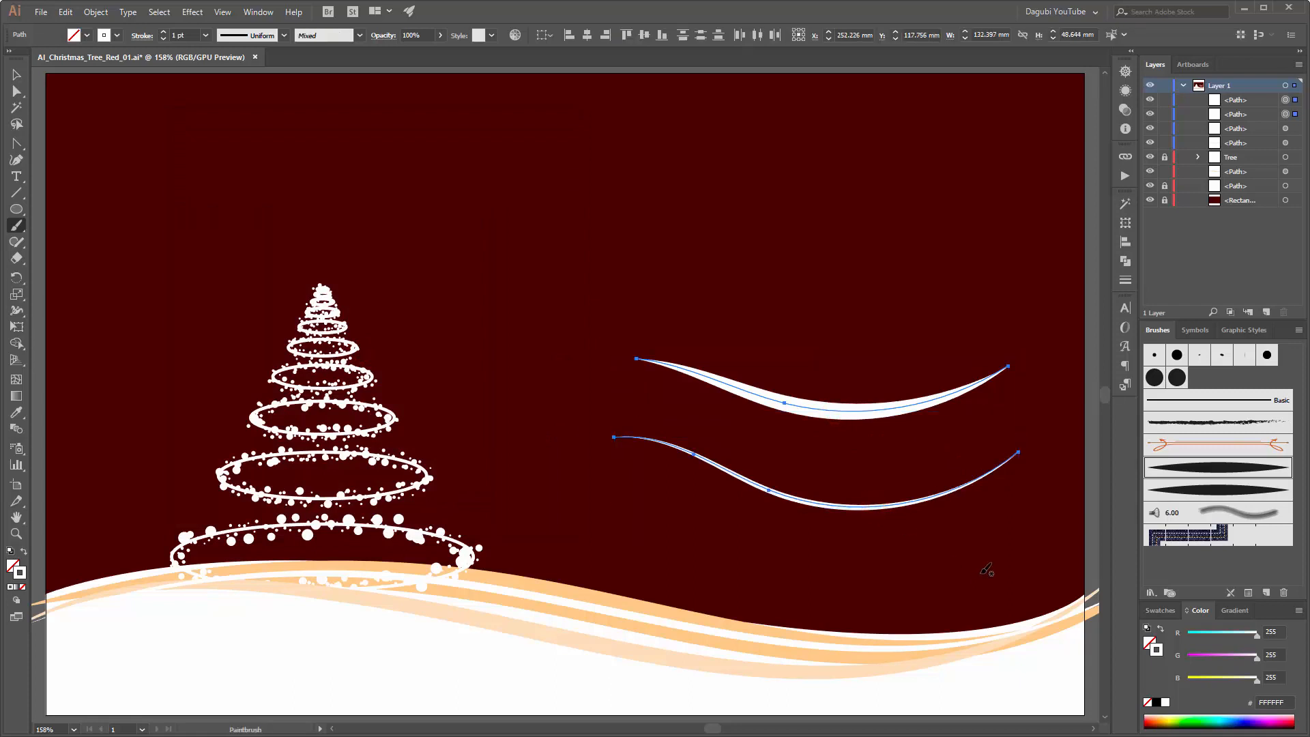
key("Delete")
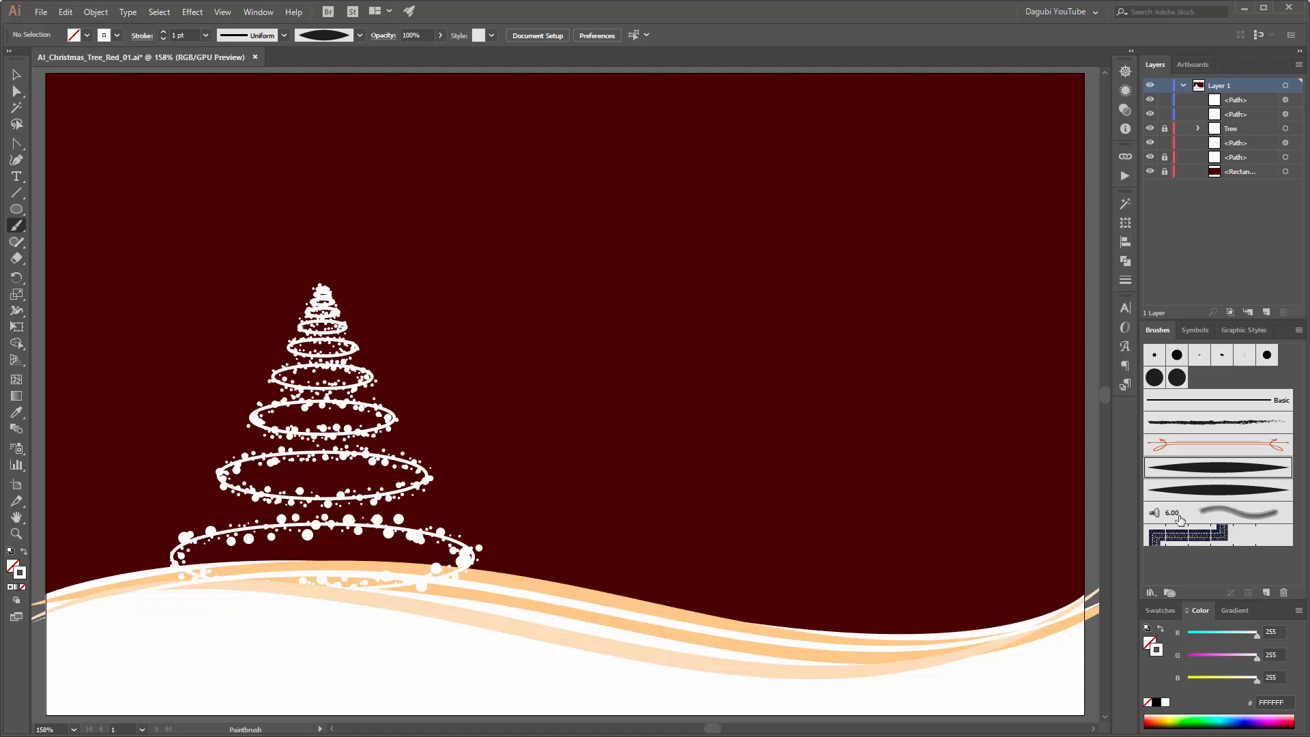
Step: Paint a white test stroke with Art Brush 1 copy and another below it with Art Brush 1, together about 102 mm wide
left_click(1218, 490)
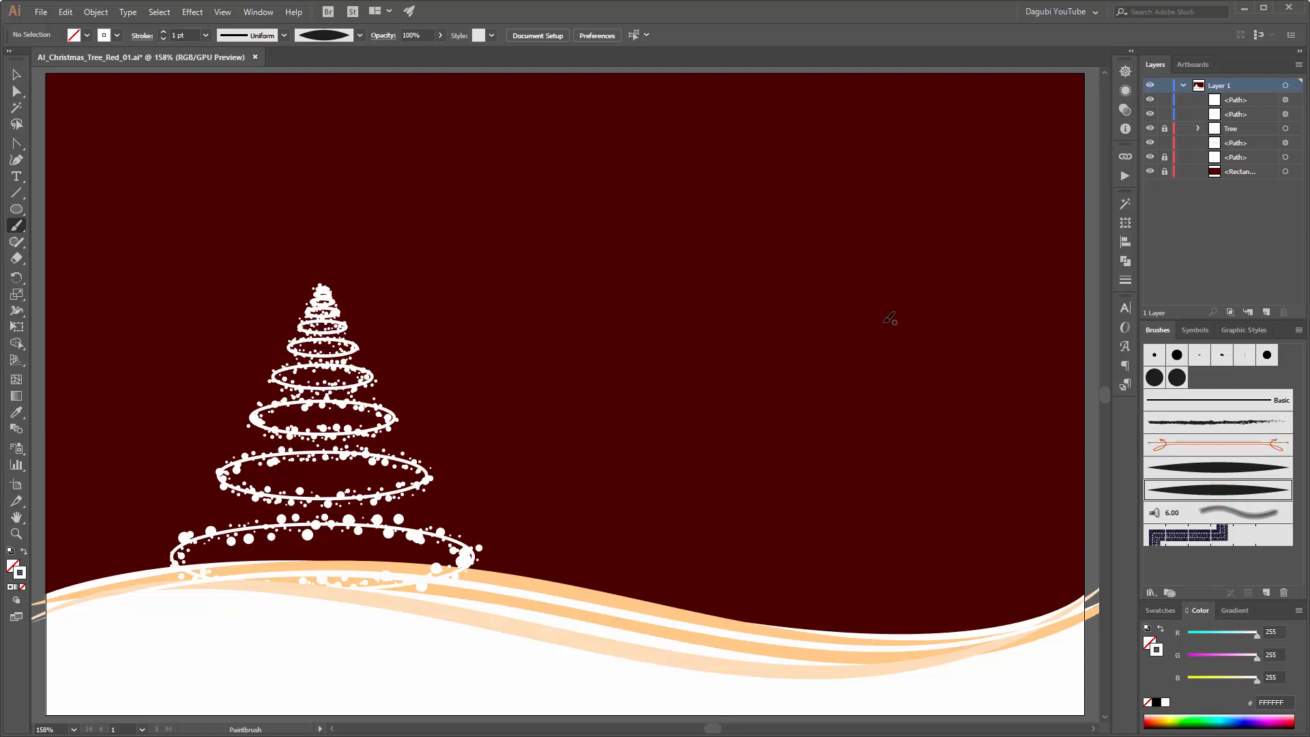
mouse_move(928, 317)
left_mouse_down()
mouse_move(703, 329)
mouse_move(633, 287)
left_mouse_up()
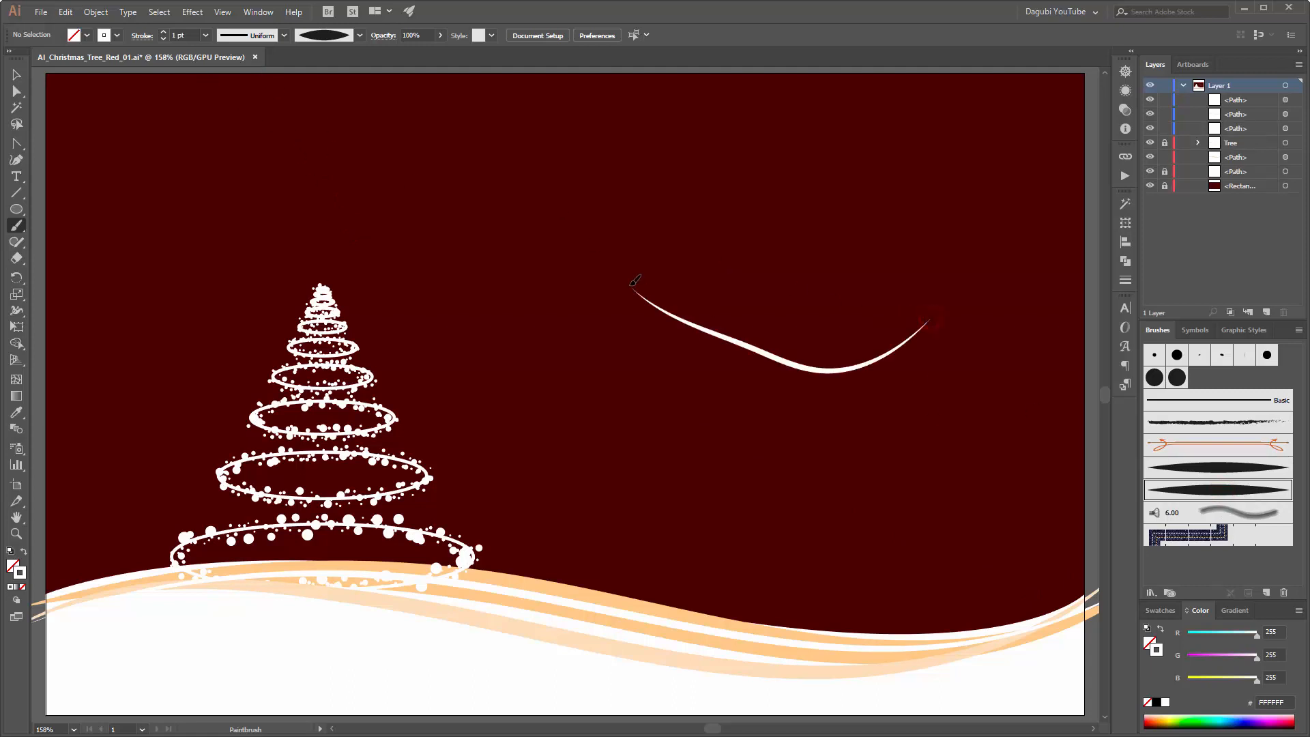
left_click(1242, 468)
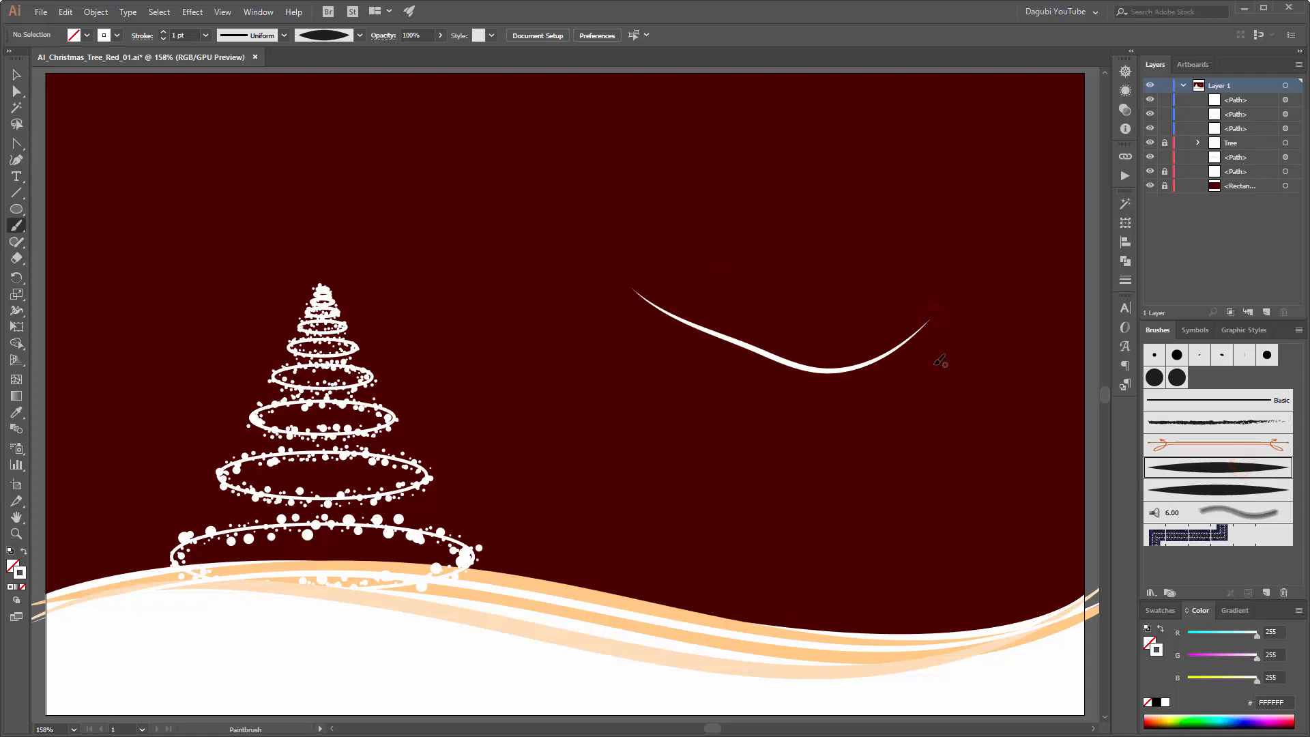
left_click_drag(942, 356, 657, 355)
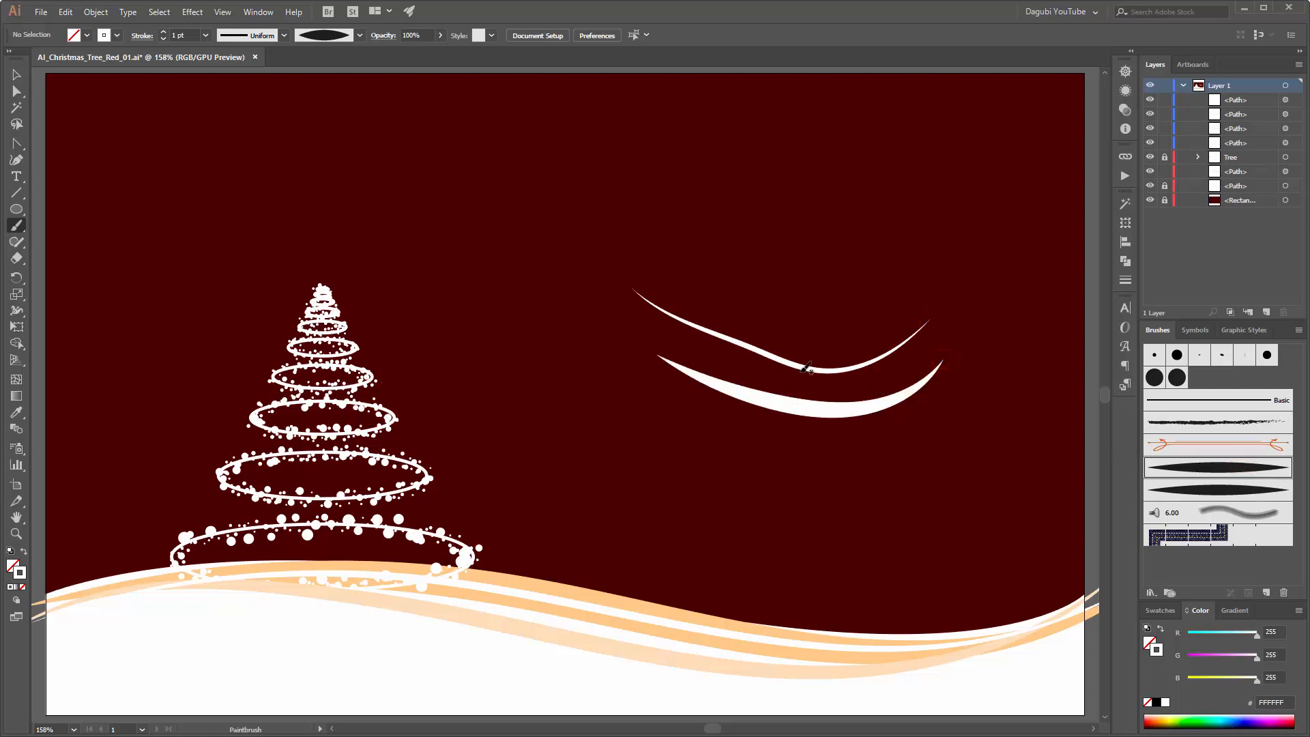
Step: Delete both white test strokes and make Art Brush 1 copy the active brush
left_click(802, 406, "ctrl")
left_click(826, 371, "ctrl+shift")
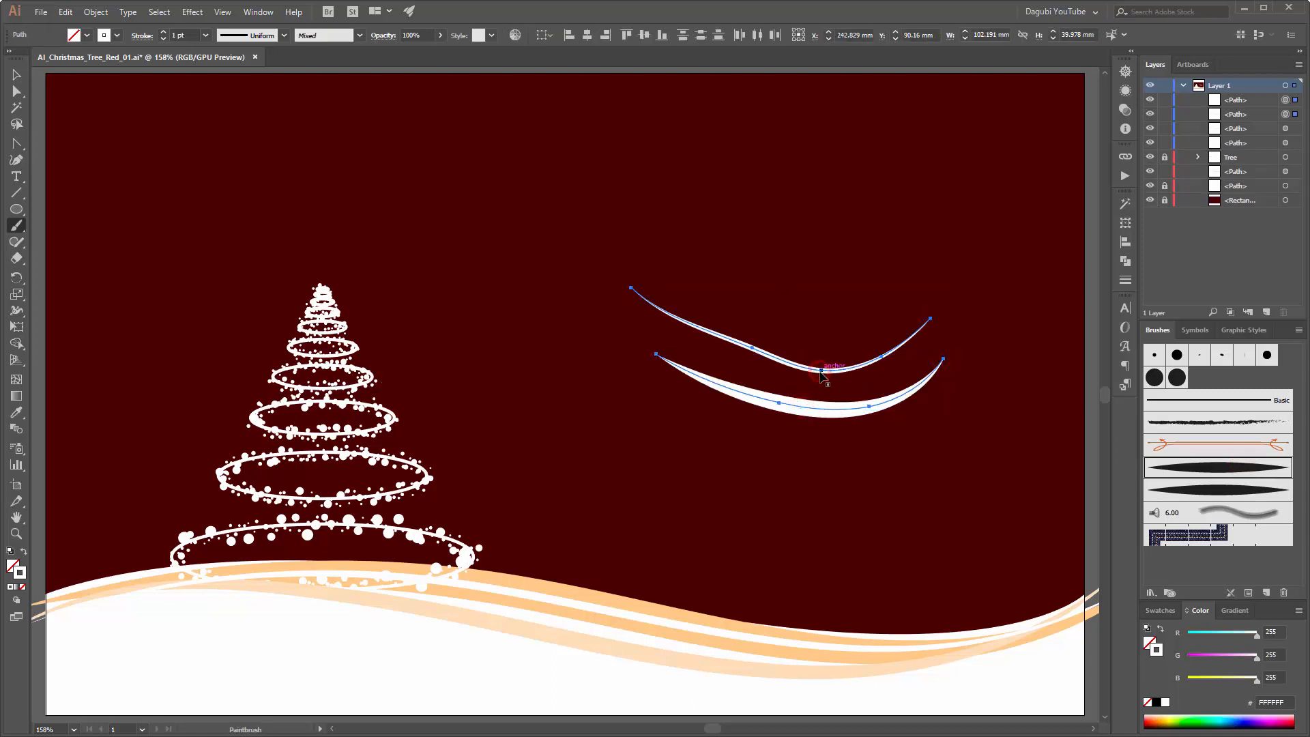
key("Delete")
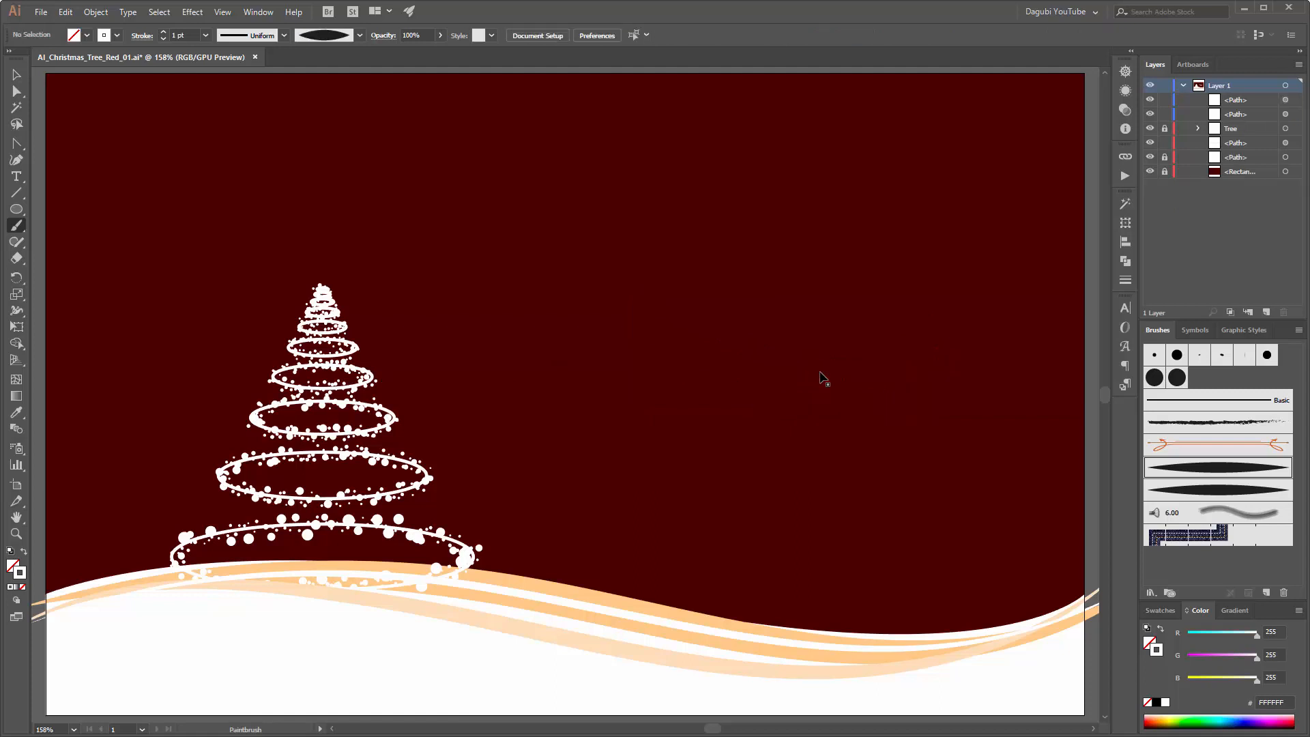
left_click(1227, 491)
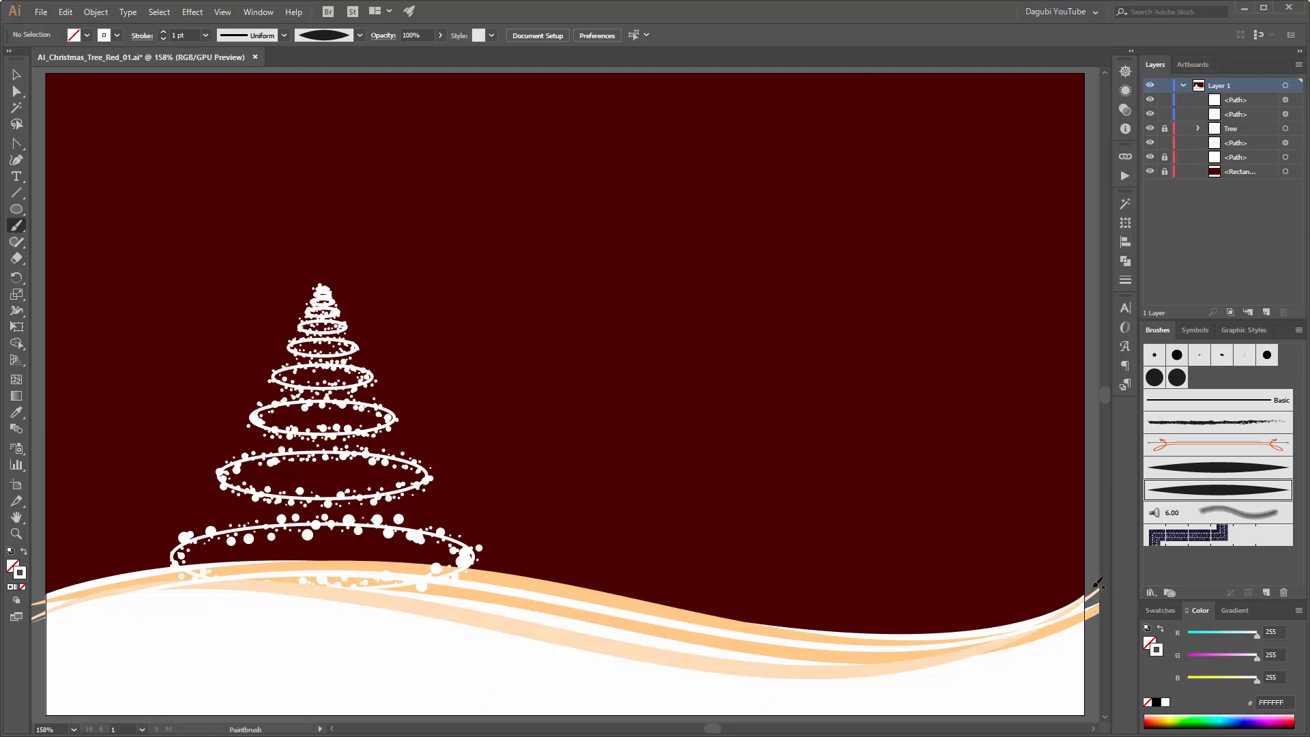
left_click_drag(1097, 583, 1044, 608)
left_click_drag(861, 508, 812, 539)
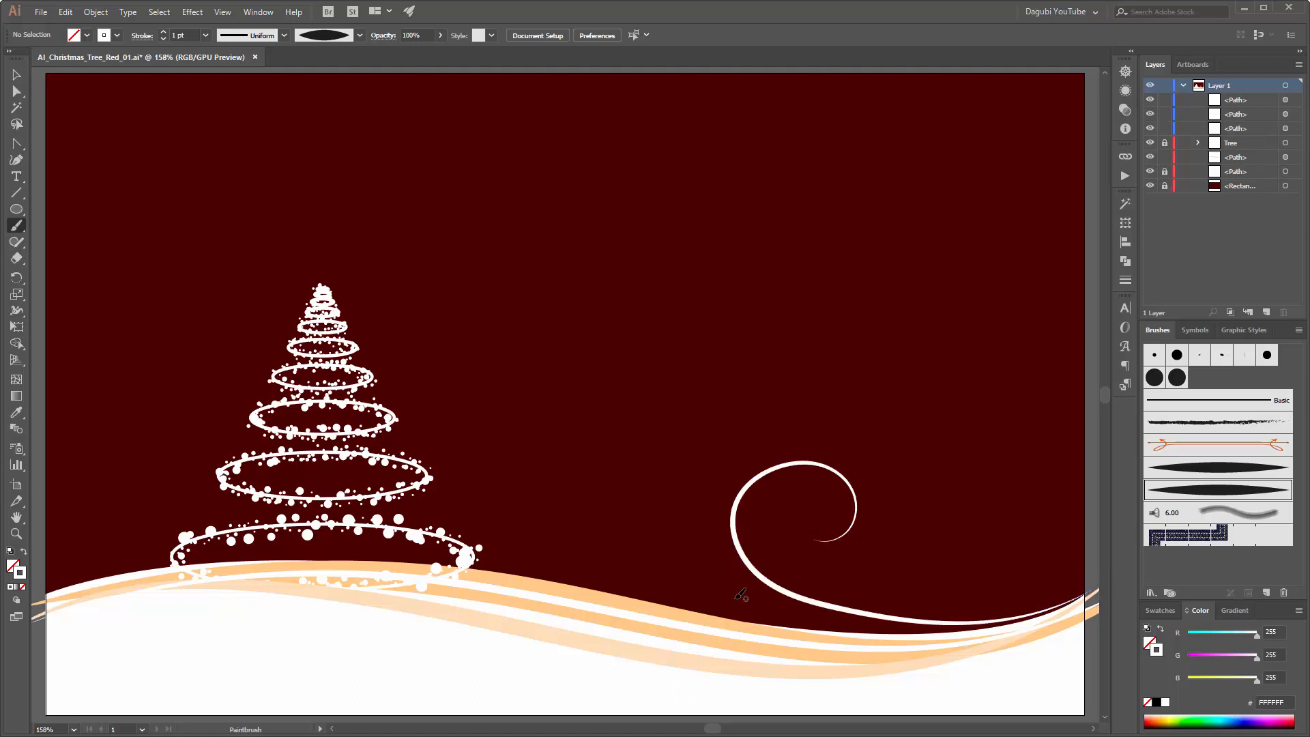
left_click(883, 616, "ctrl")
key("Delete")
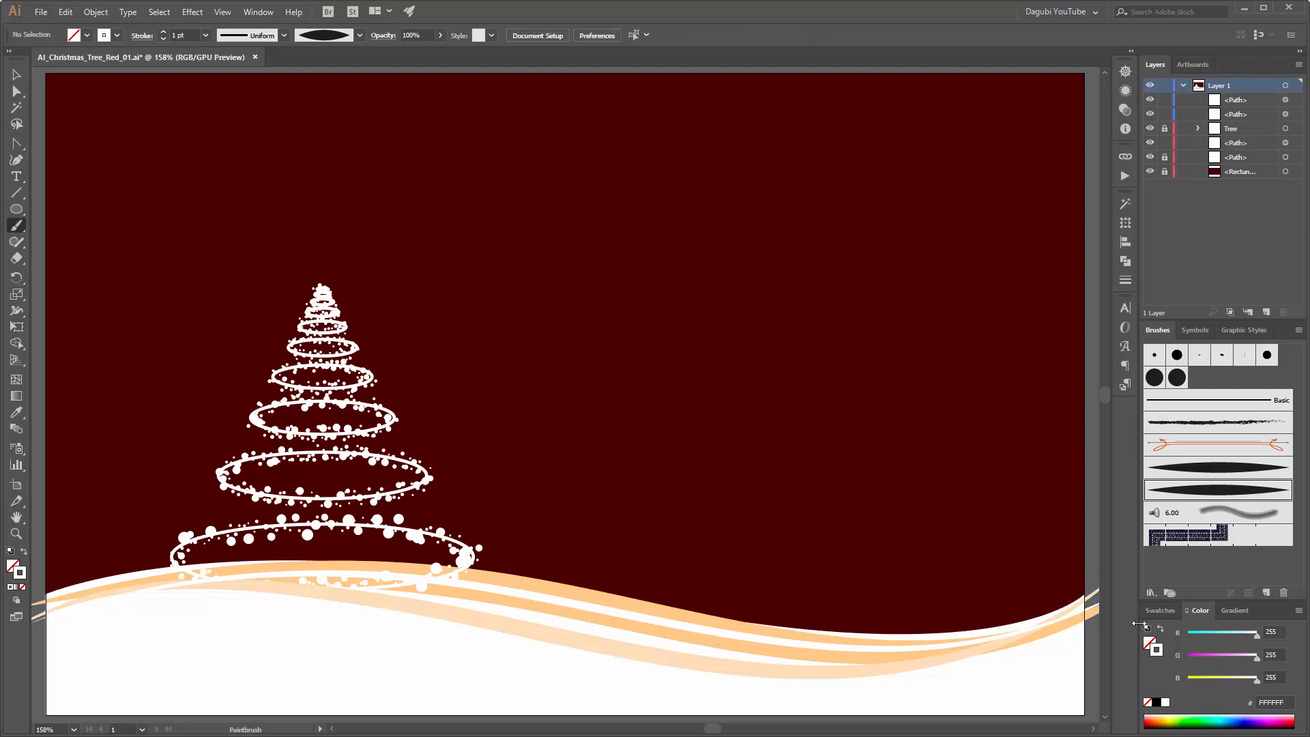
Step: Paint a white 1 pt curl from the hill's right end up over the red background, with a small inner curl branching off it
mouse_move(1095, 583)
left_mouse_down()
mouse_move(950, 634)
mouse_move(818, 610)
mouse_move(771, 565)
mouse_move(771, 505)
mouse_move(795, 475)
mouse_move(857, 464)
left_mouse_up()
left_click_drag(882, 535, 844, 552)
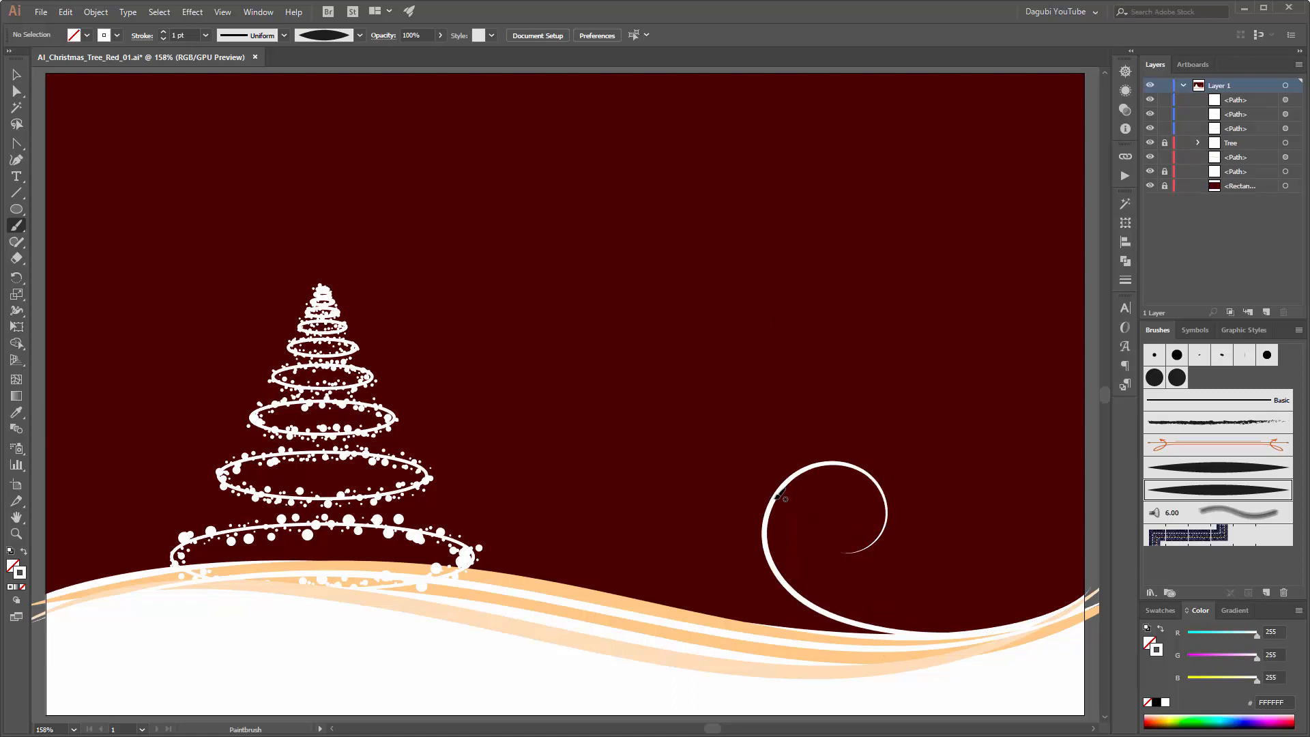
mouse_move(773, 503)
left_mouse_down()
mouse_move(817, 486)
mouse_move(796, 506)
left_mouse_up()
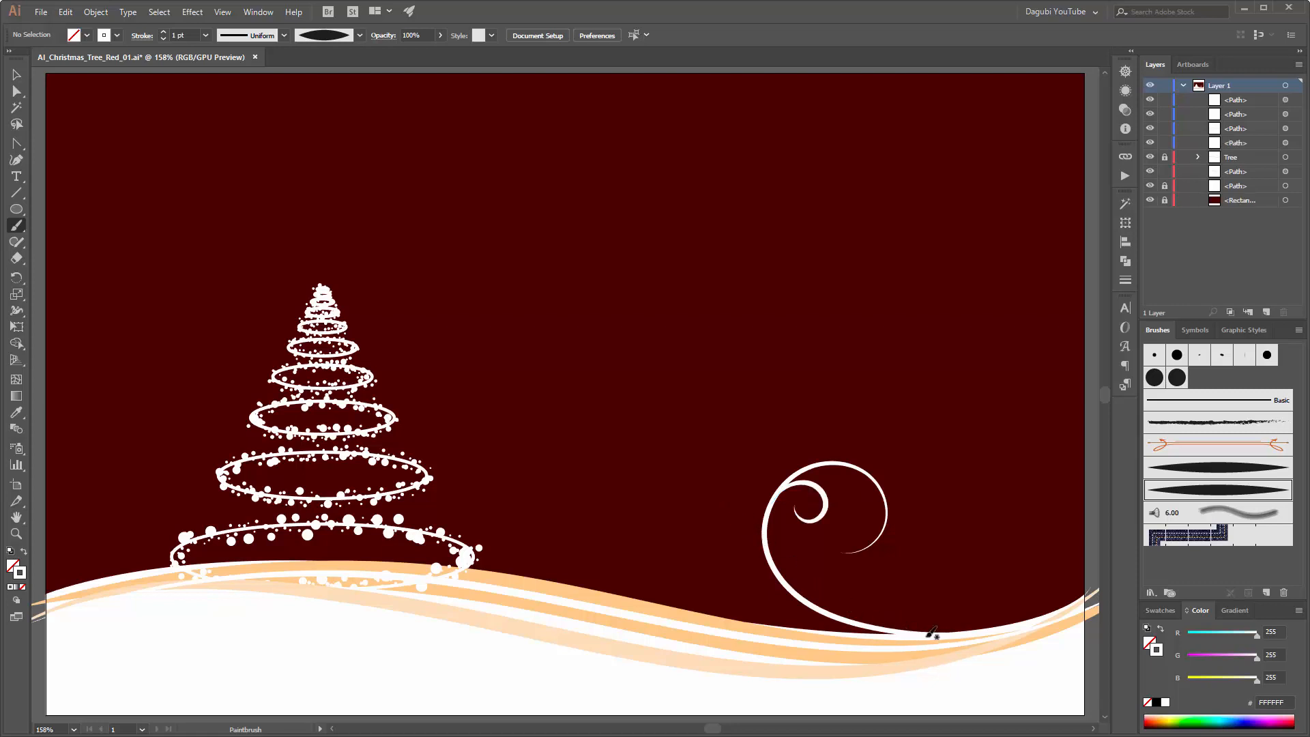
Step: Paint a white wavy branch from the base of the curl along above the hill towards the tree
left_click_drag(959, 634, 837, 622)
left_click_drag(737, 577, 685, 546)
left_click_drag(543, 550, 543, 550)
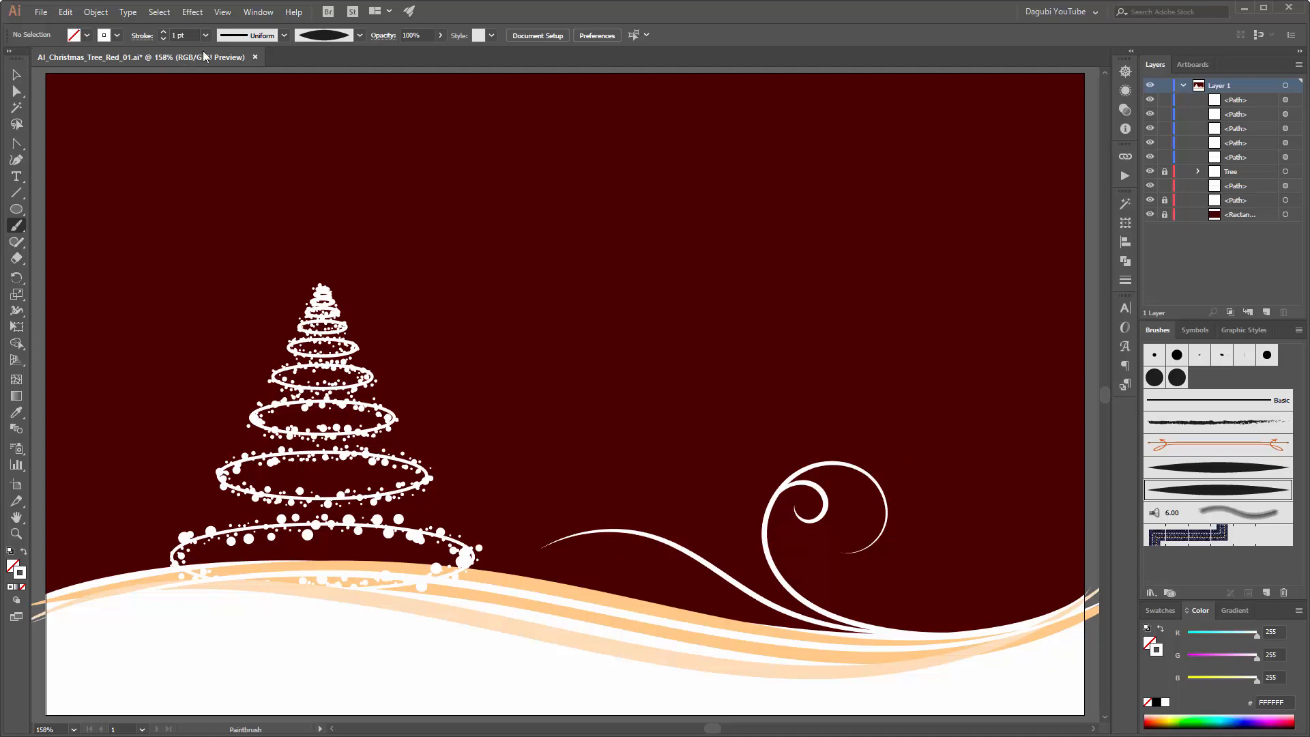
Step: Paint a red 2 pt curl, about 124 mm wide and 89 mm high, from the hill's right end around the white curl and select it
left_click(163, 32)
left_click(1161, 610)
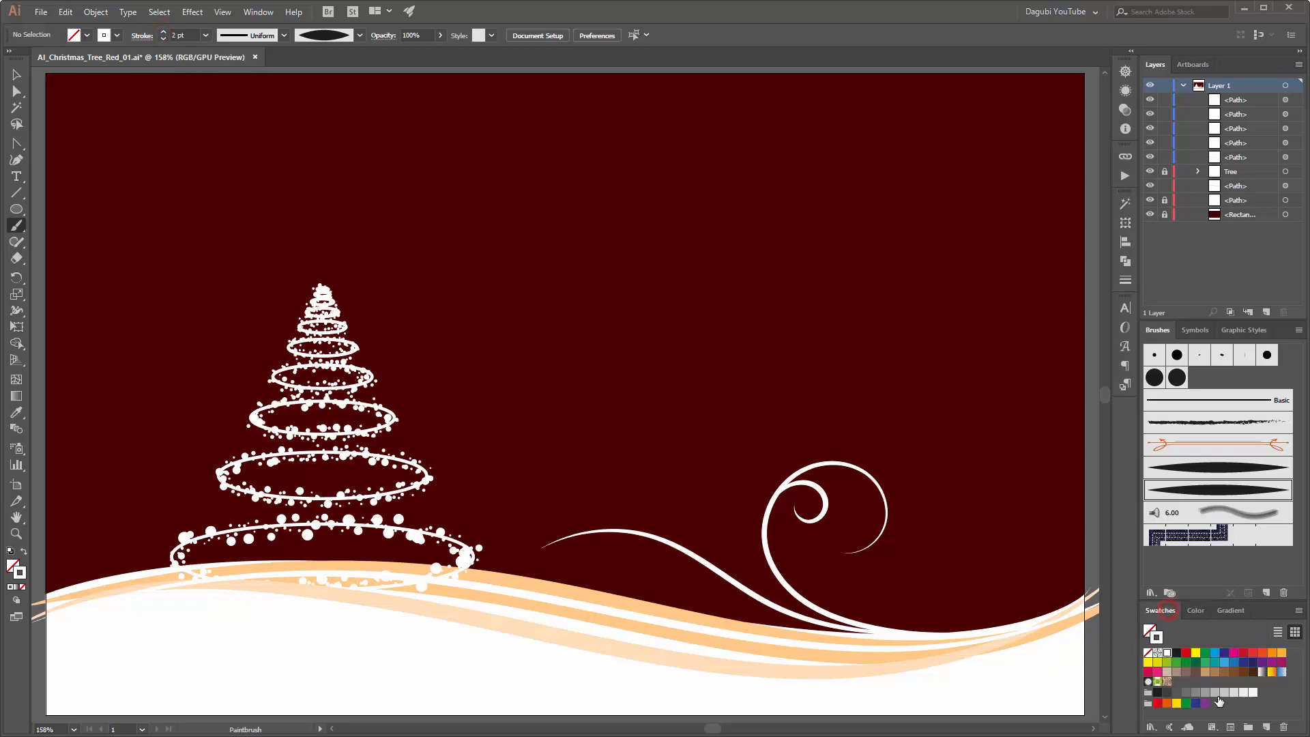
left_click(1243, 655)
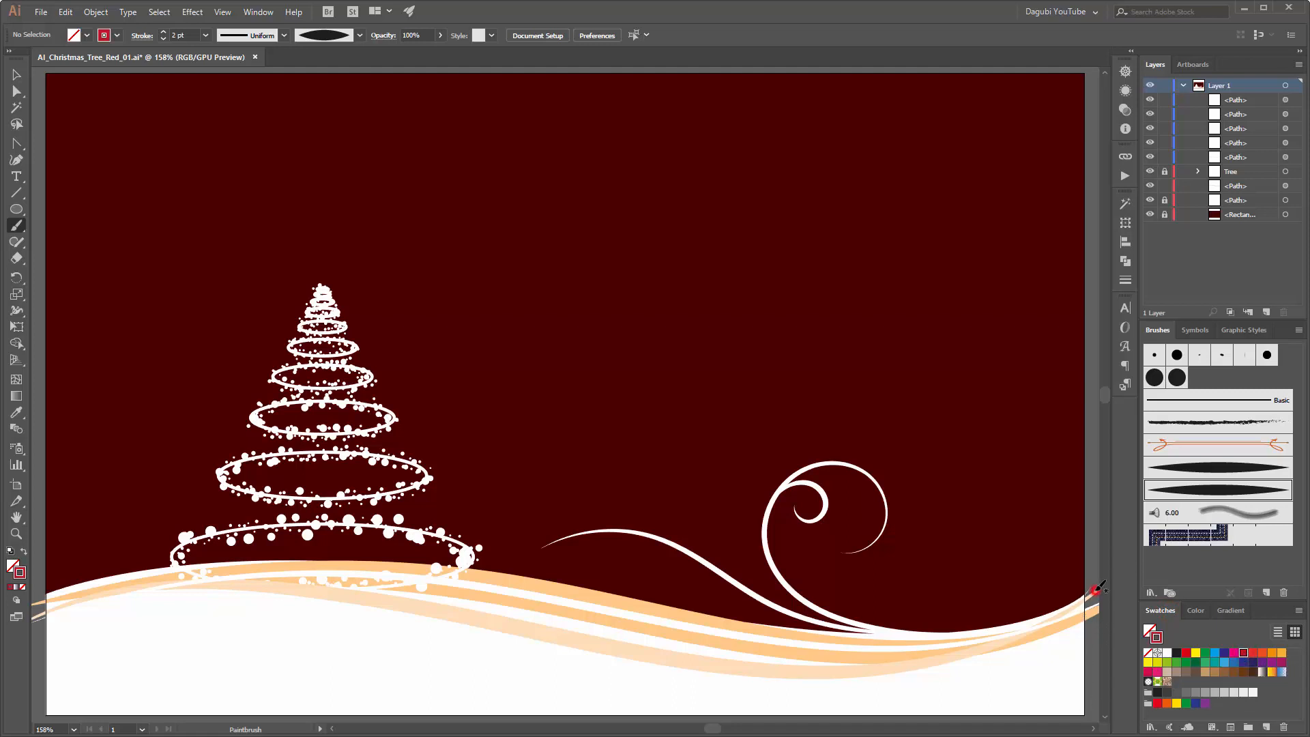
left_click_drag(1092, 592, 1035, 612)
left_click_drag(831, 610, 767, 579)
mouse_move(924, 432)
left_mouse_down()
mouse_move(917, 466)
mouse_move(861, 510)
left_mouse_up()
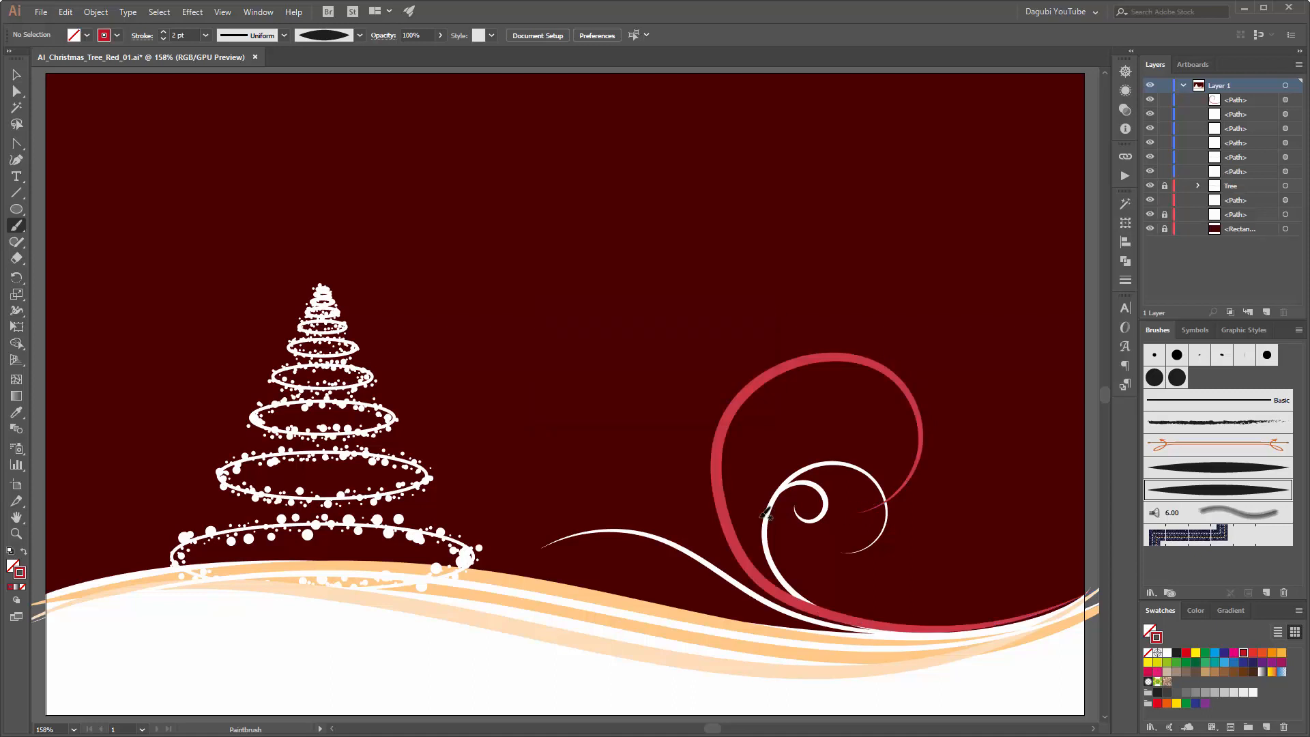
key("ctrl")
left_click(729, 525, "ctrl")
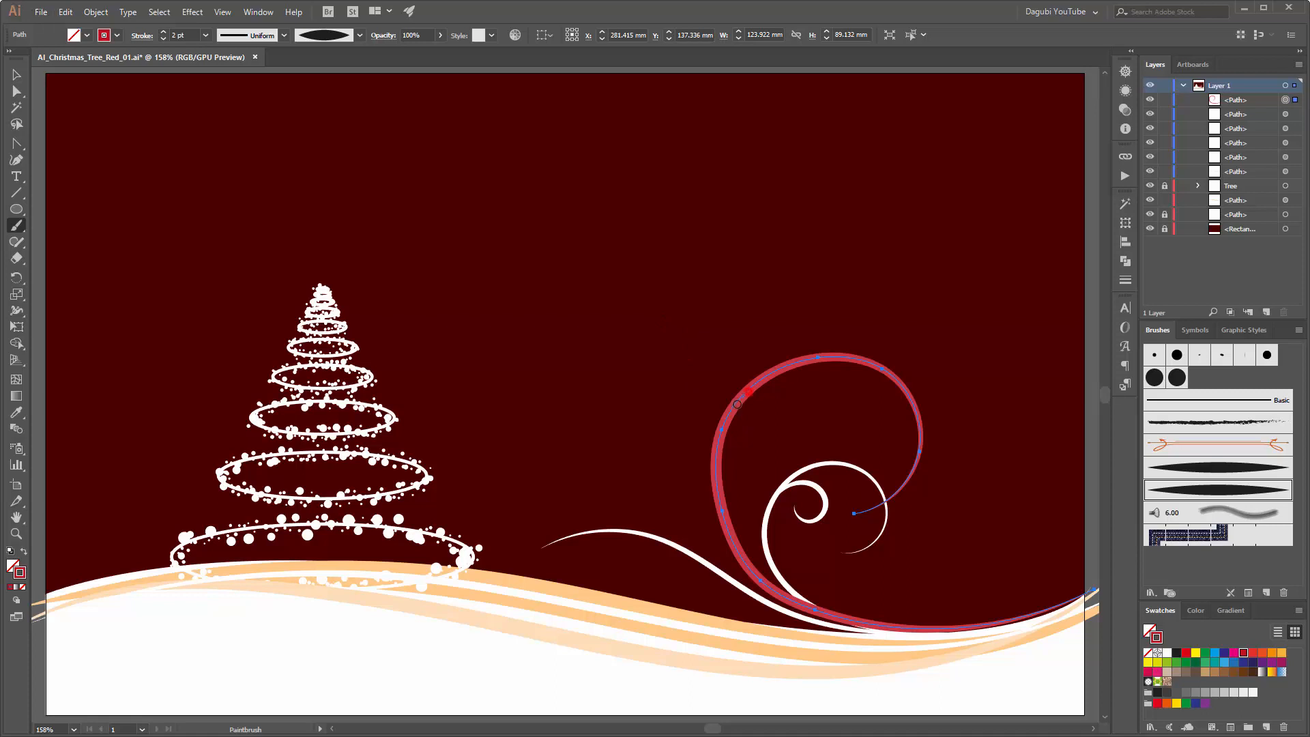
Step: Redraw the outer side of the large red curl and set its stroke colour to dark red 560A06
mouse_move(737, 404)
left_mouse_down()
mouse_move(712, 450)
mouse_move(717, 461)
mouse_move(734, 396)
mouse_move(716, 467)
mouse_move(719, 567)
mouse_move(718, 475)
mouse_move(757, 574)
mouse_move(800, 595)
left_mouse_up()
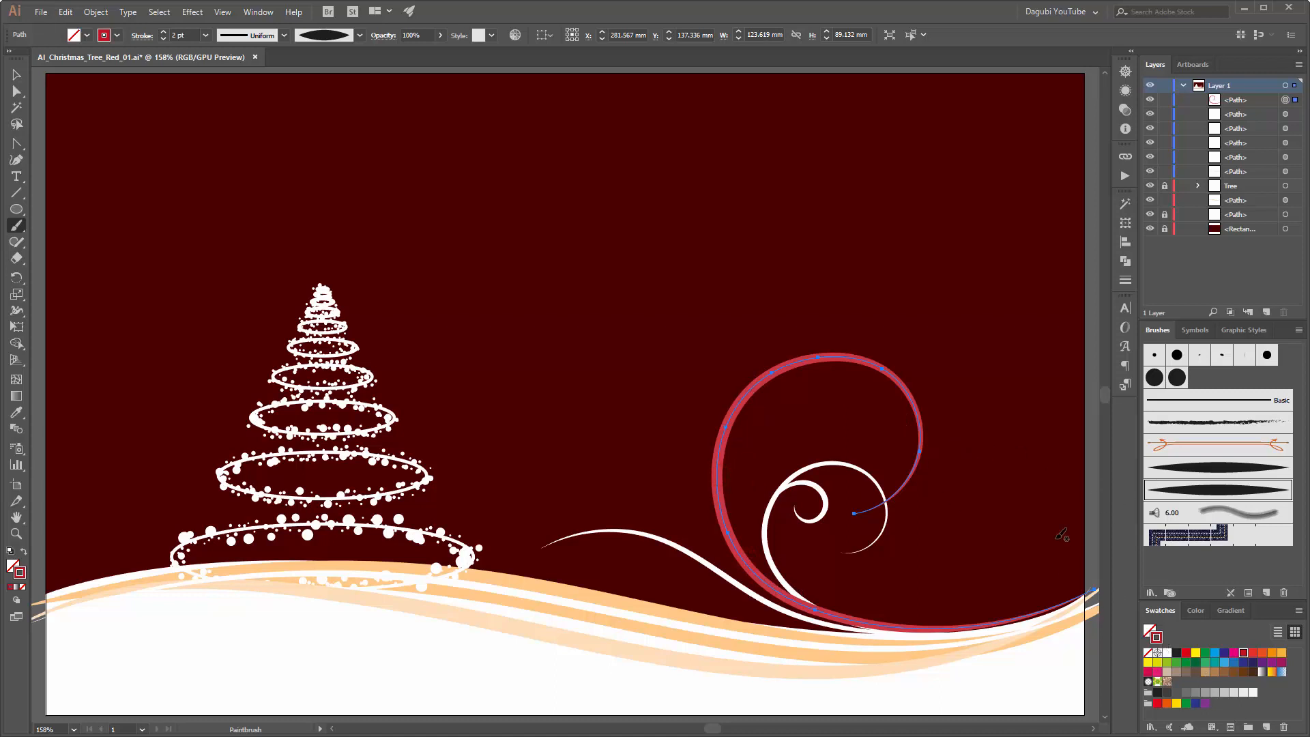
double_click(1156, 645)
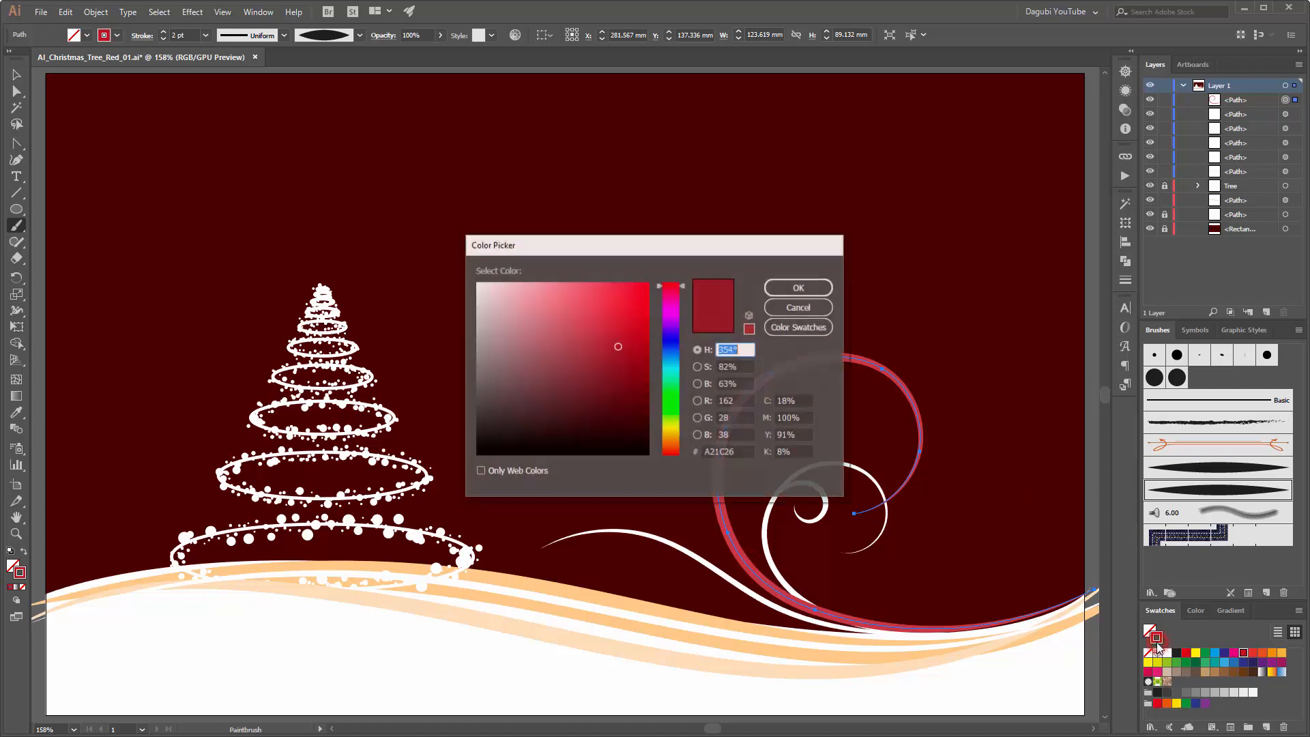
left_click_drag(494, 345, 495, 357)
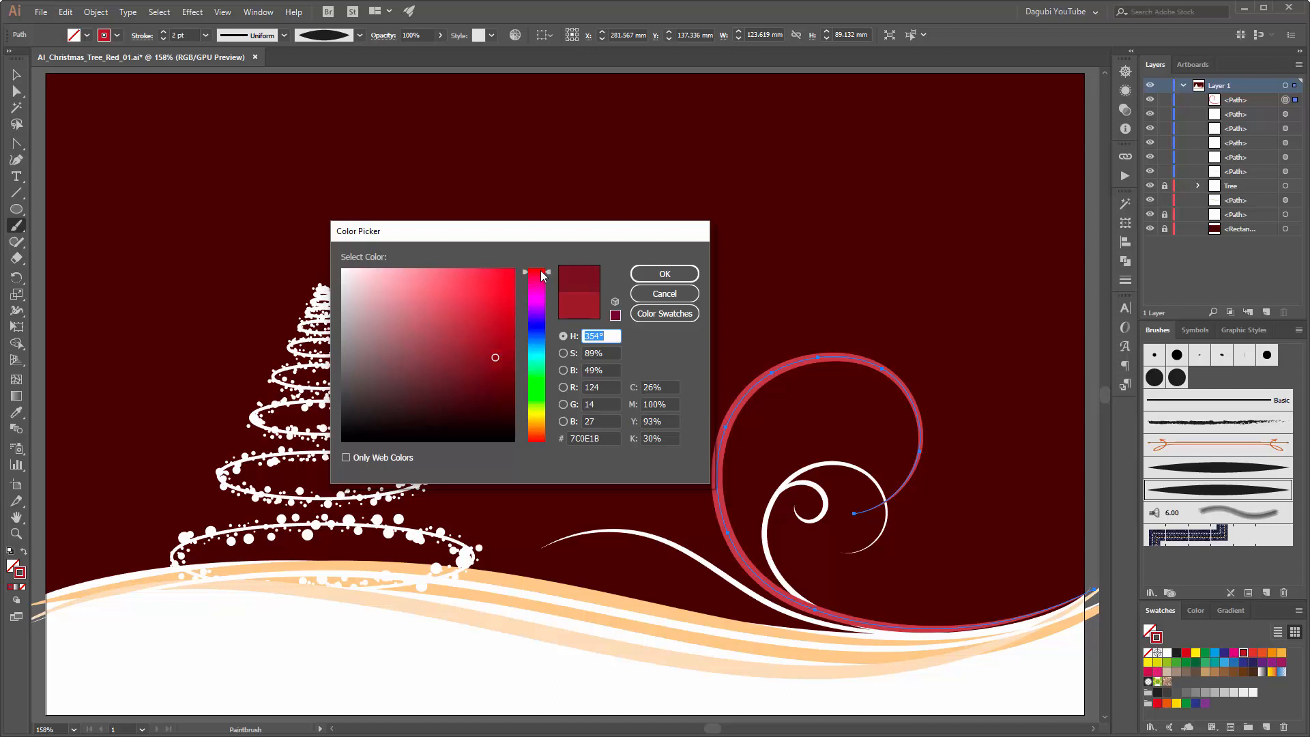
left_click_drag(545, 274, 536, 444)
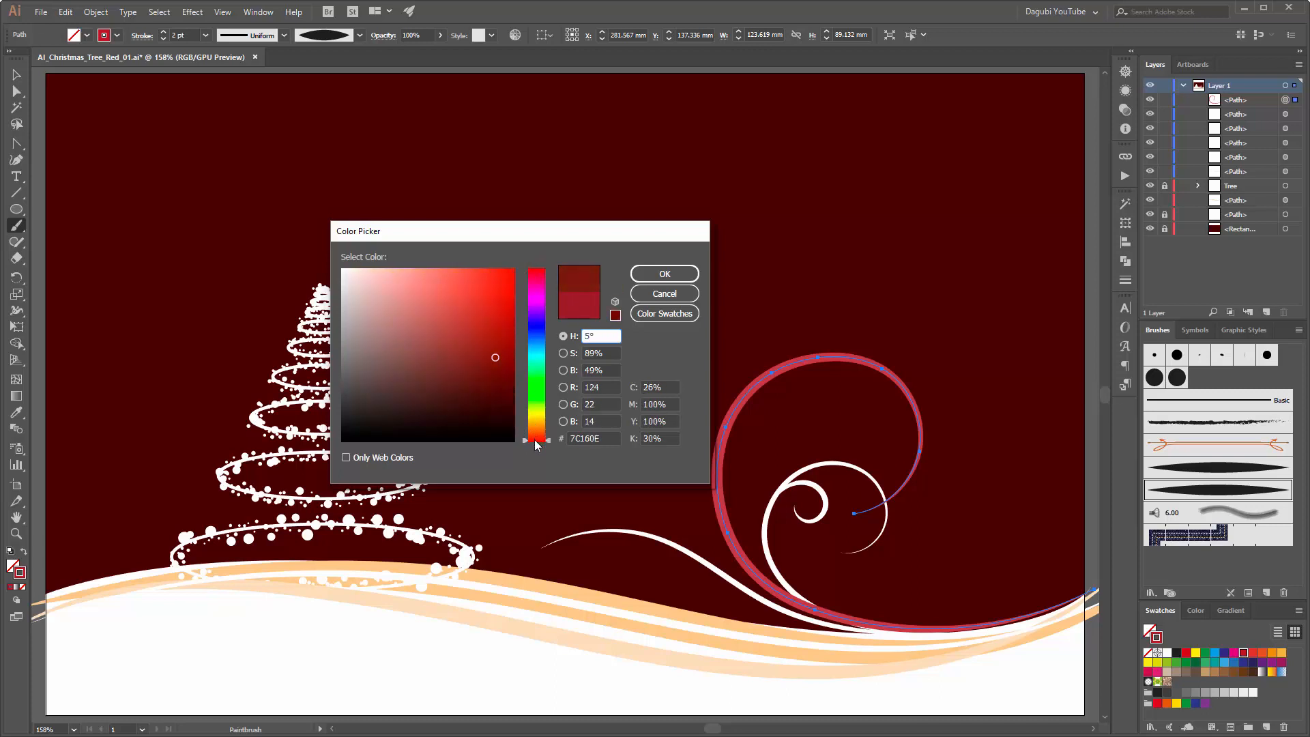
left_click(664, 273)
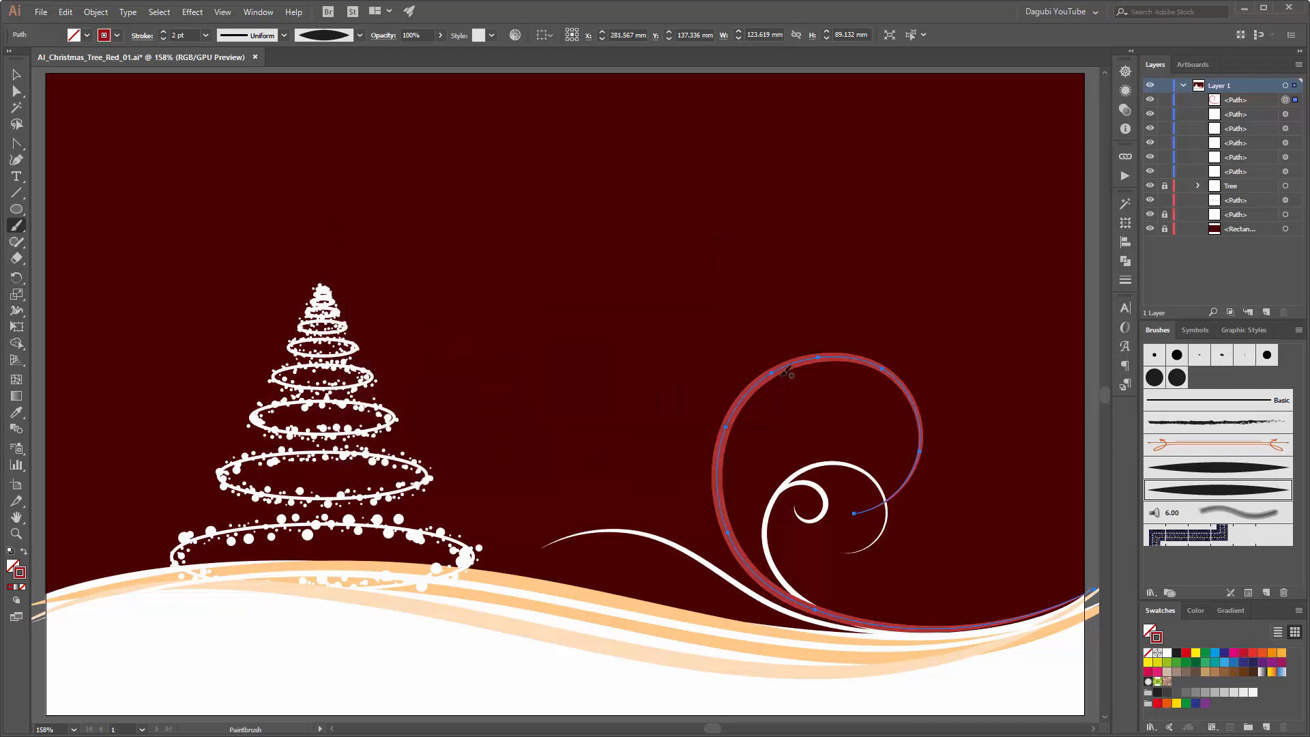
double_click(1156, 640)
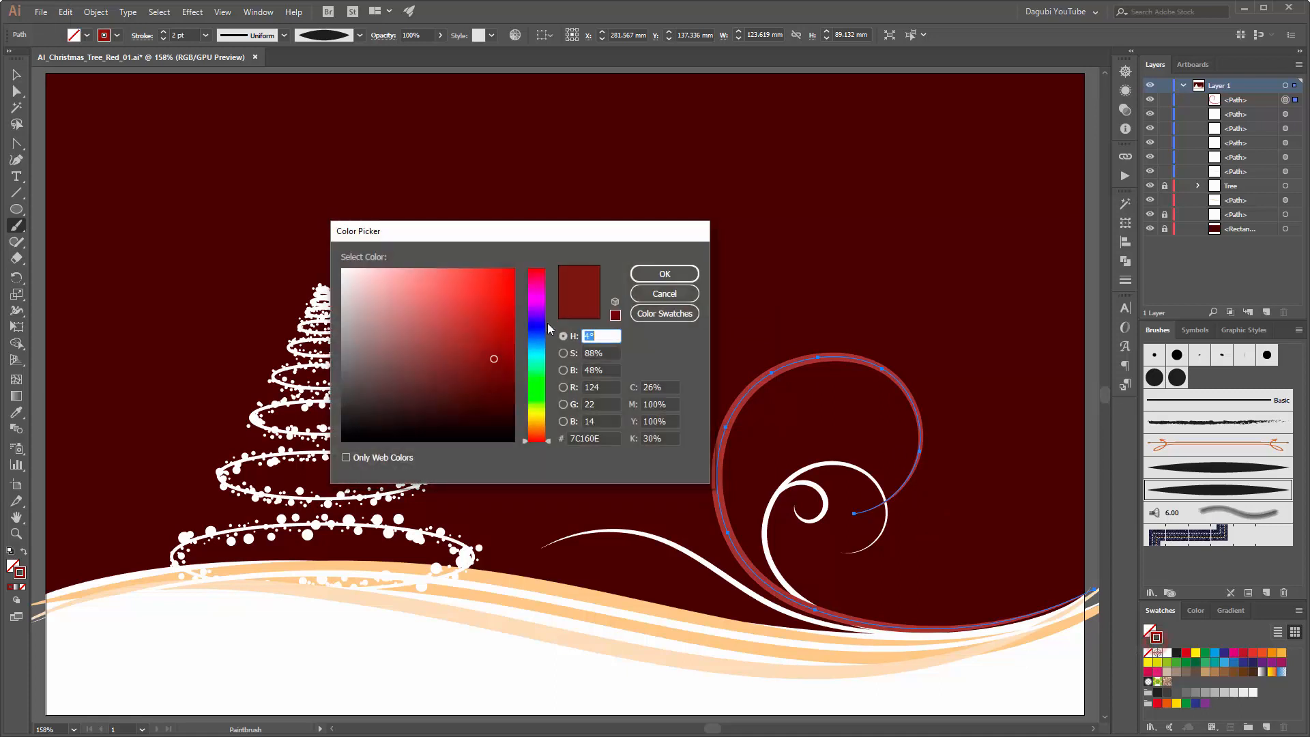
left_click(503, 382)
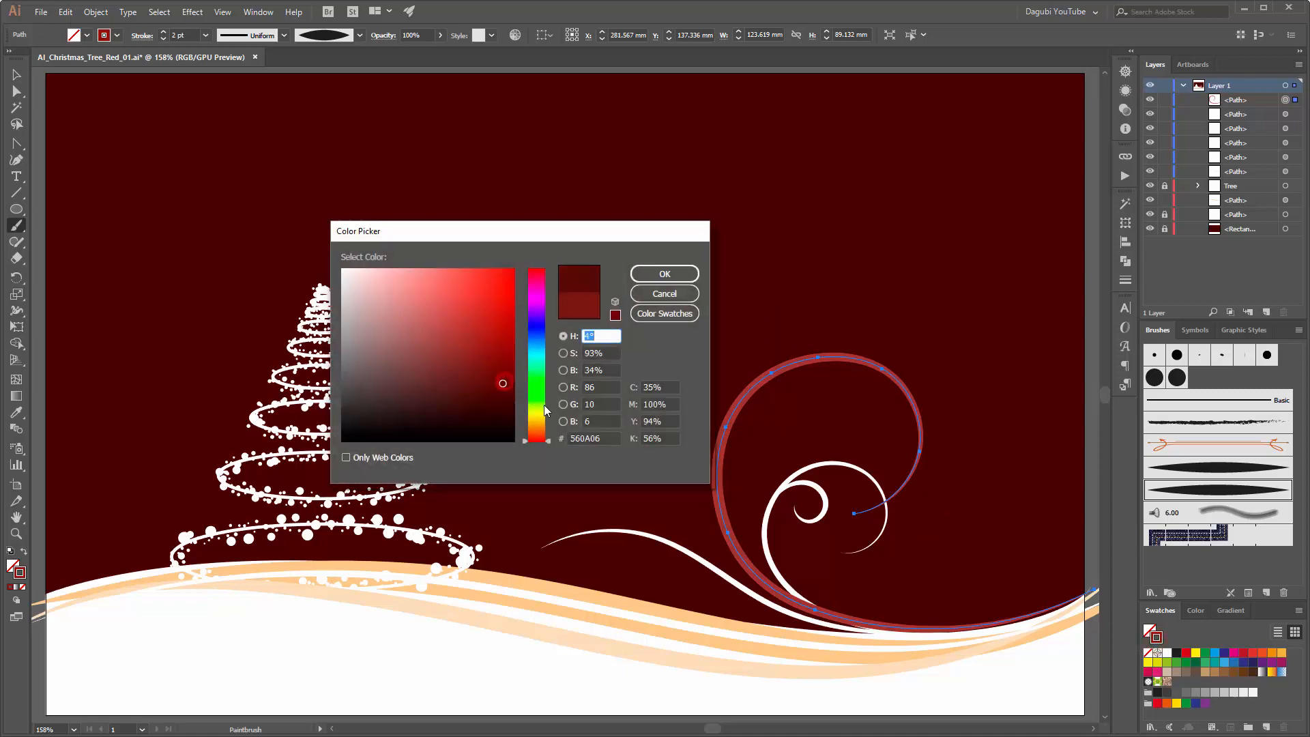
left_click(665, 273)
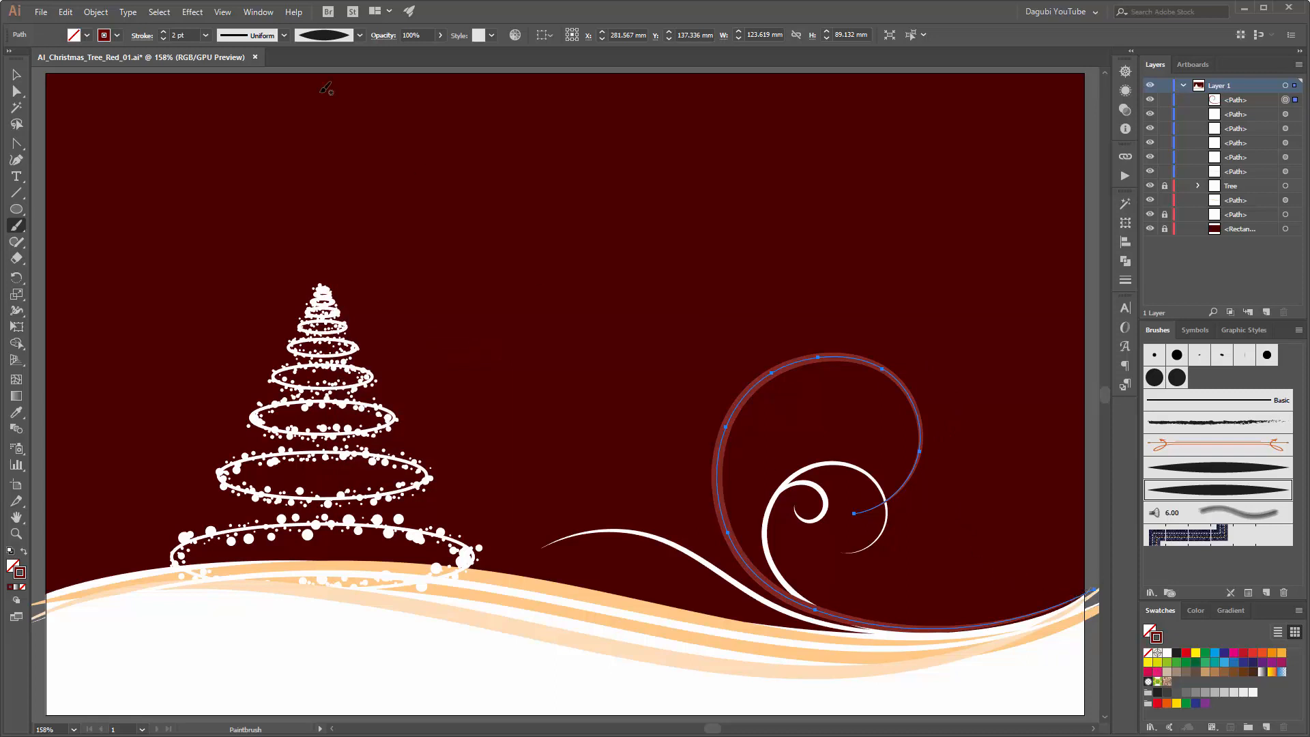
left_click(187, 123, "ctrl")
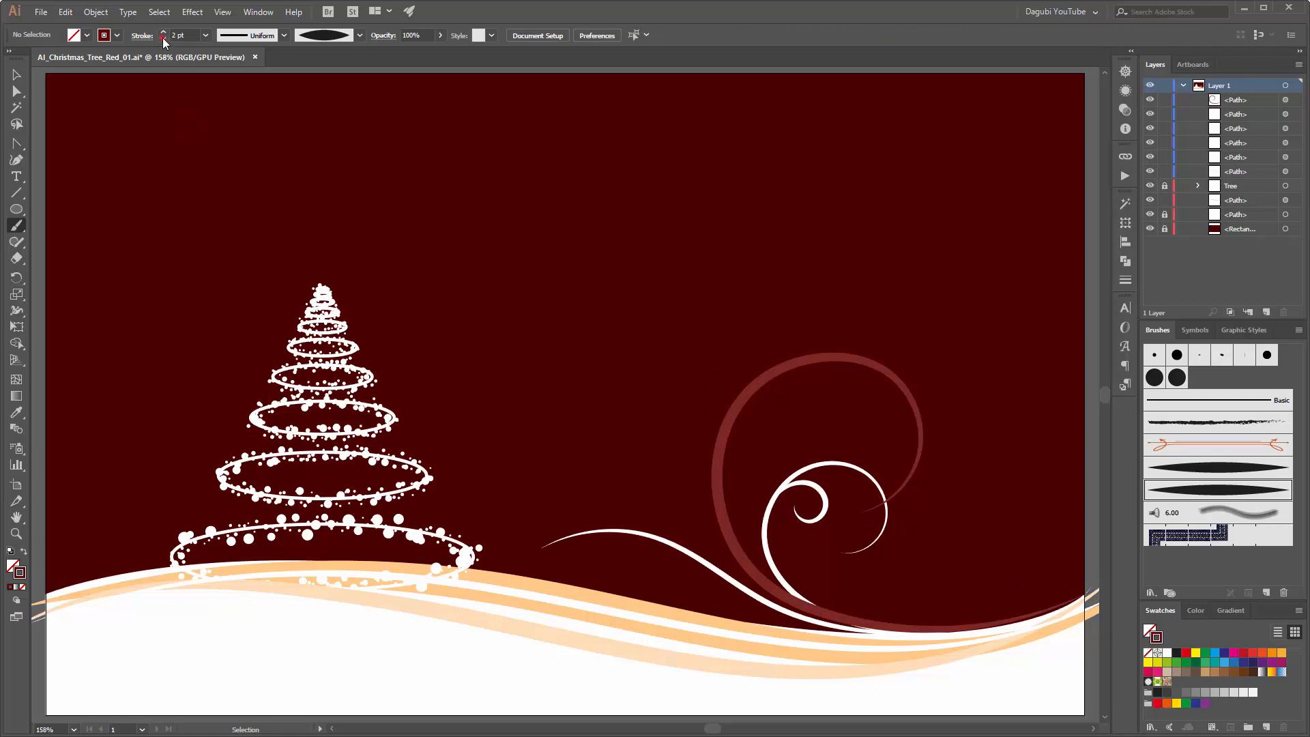
Step: Paint a 1 pt dark red curl from the hill's right end up across the white curl
left_click(163, 38)
left_click_drag(1093, 591, 1078, 599)
mouse_move(939, 604)
left_mouse_down()
mouse_move(868, 569)
mouse_move(841, 492)
left_mouse_up()
left_click_drag(881, 410, 883, 410)
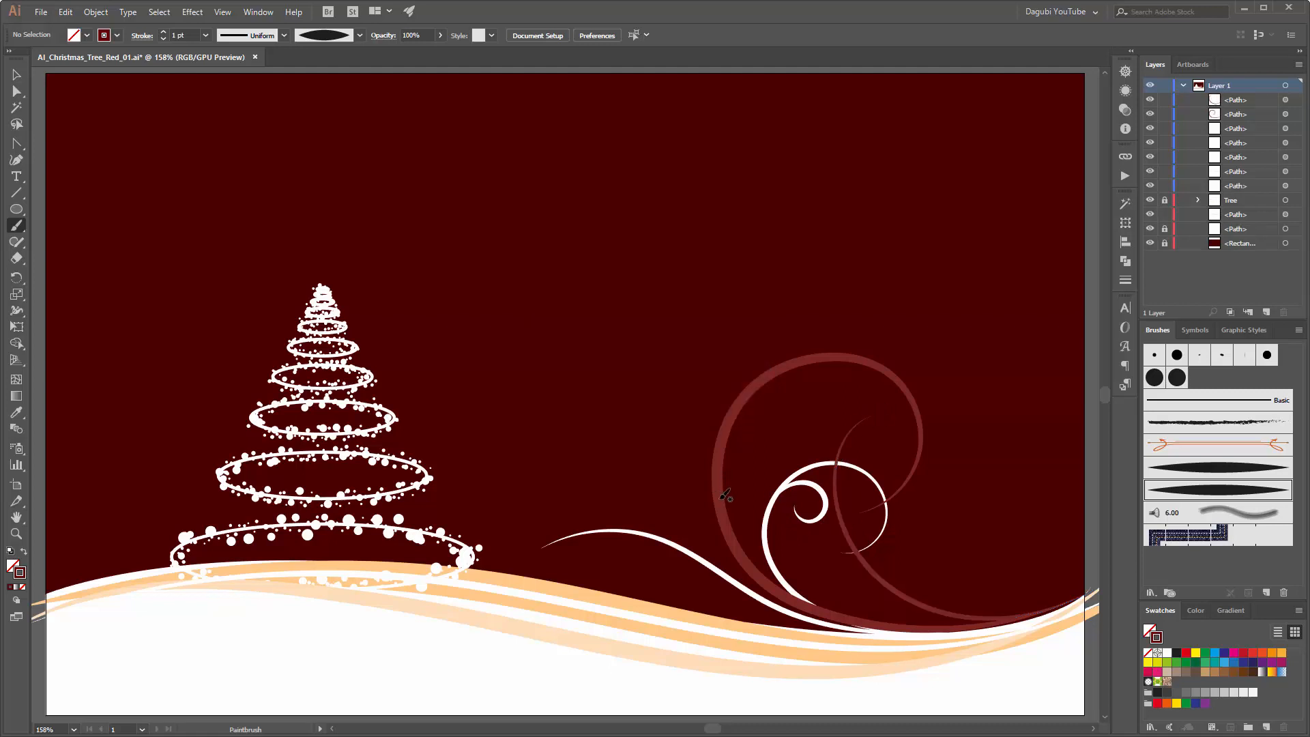
Step: Paint a small dark red curl, about 29 mm wide and high, branching outward from the large red curl towards the tree, and smooth its shape
mouse_move(720, 507)
left_mouse_down()
mouse_move(703, 432)
mouse_move(668, 421)
mouse_move(636, 433)
mouse_move(643, 468)
mouse_move(673, 467)
mouse_move(680, 436)
left_mouse_up()
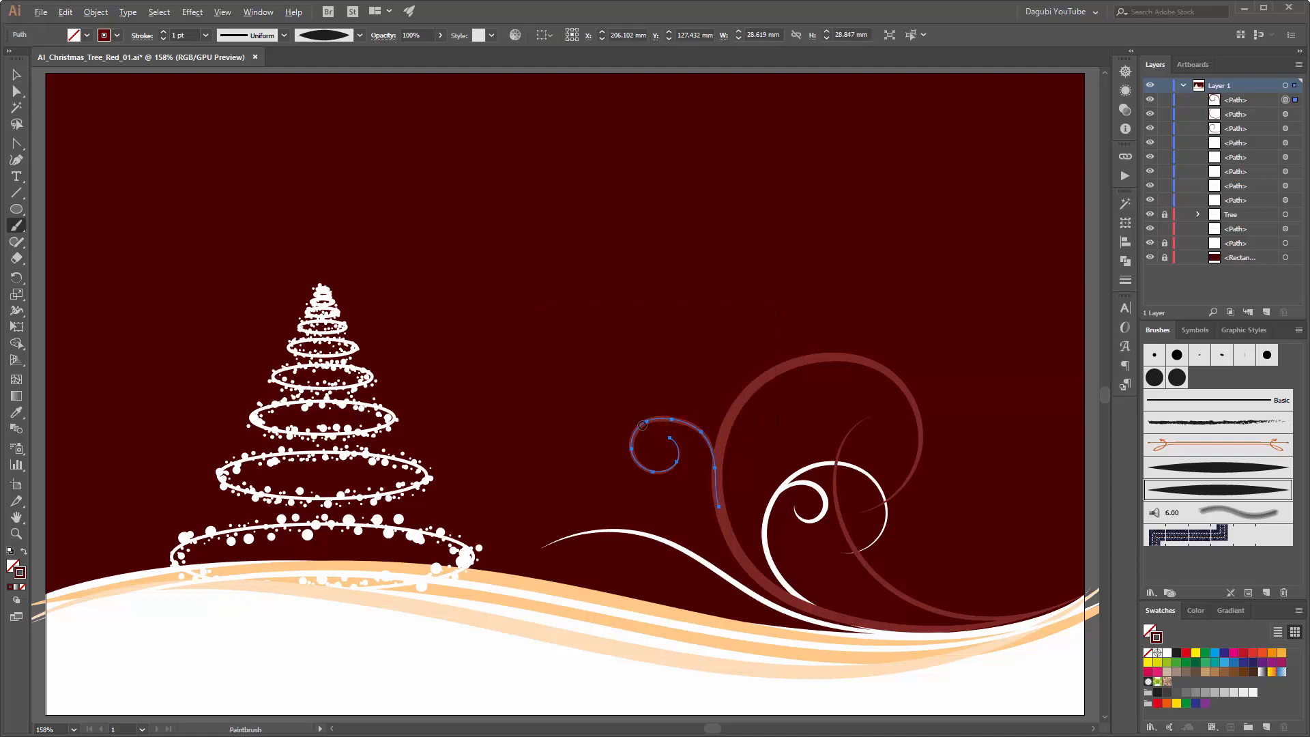
mouse_move(653, 421)
left_mouse_down()
mouse_move(631, 437)
mouse_move(635, 460)
mouse_move(672, 416)
left_mouse_up()
left_click(696, 354)
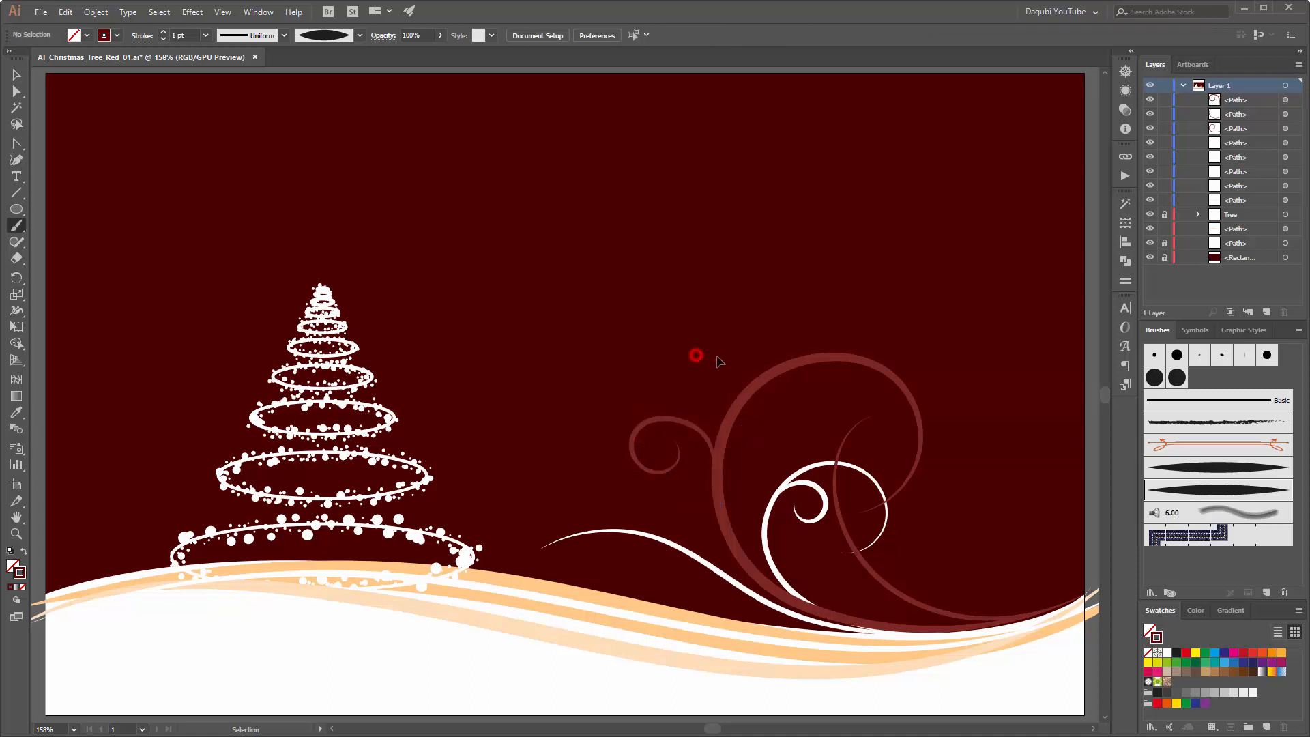
left_click(704, 432, "ctrl")
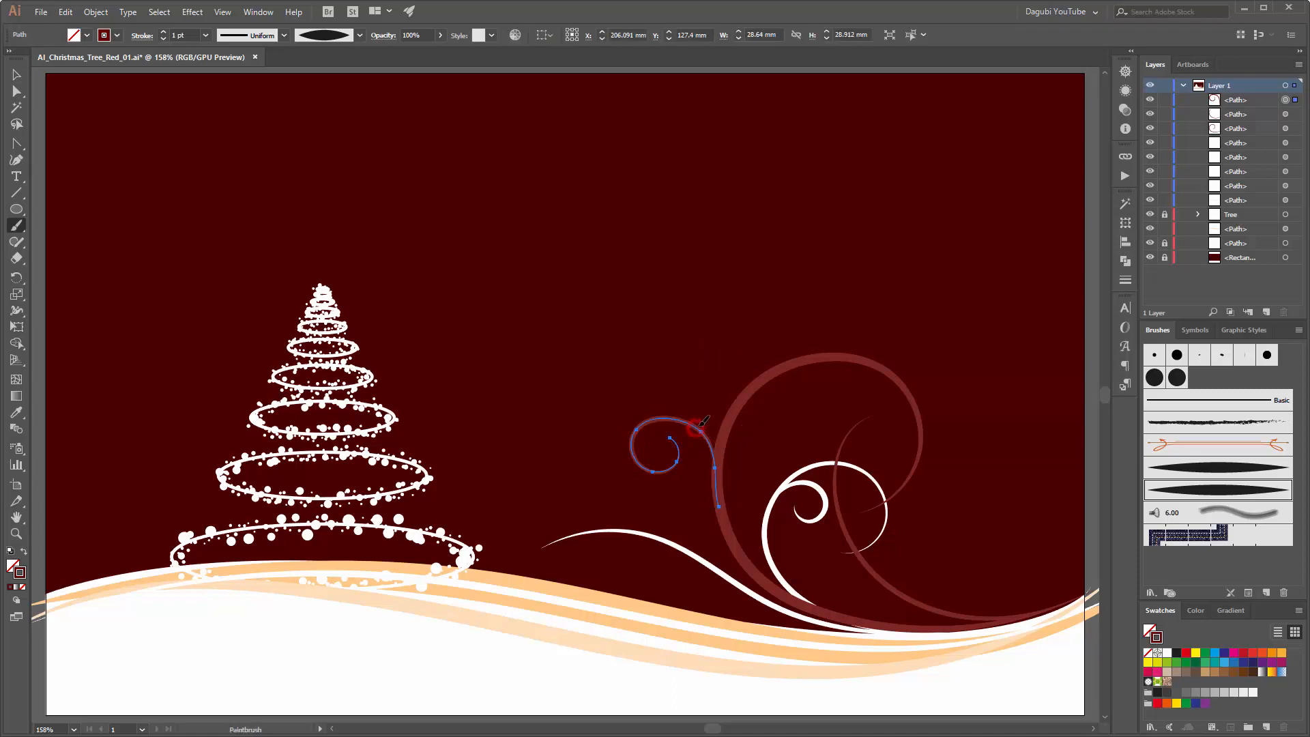
mouse_move(711, 450)
left_mouse_down()
mouse_move(675, 415)
mouse_move(711, 446)
mouse_move(722, 480)
left_mouse_up()
left_click(691, 351, "ctrl")
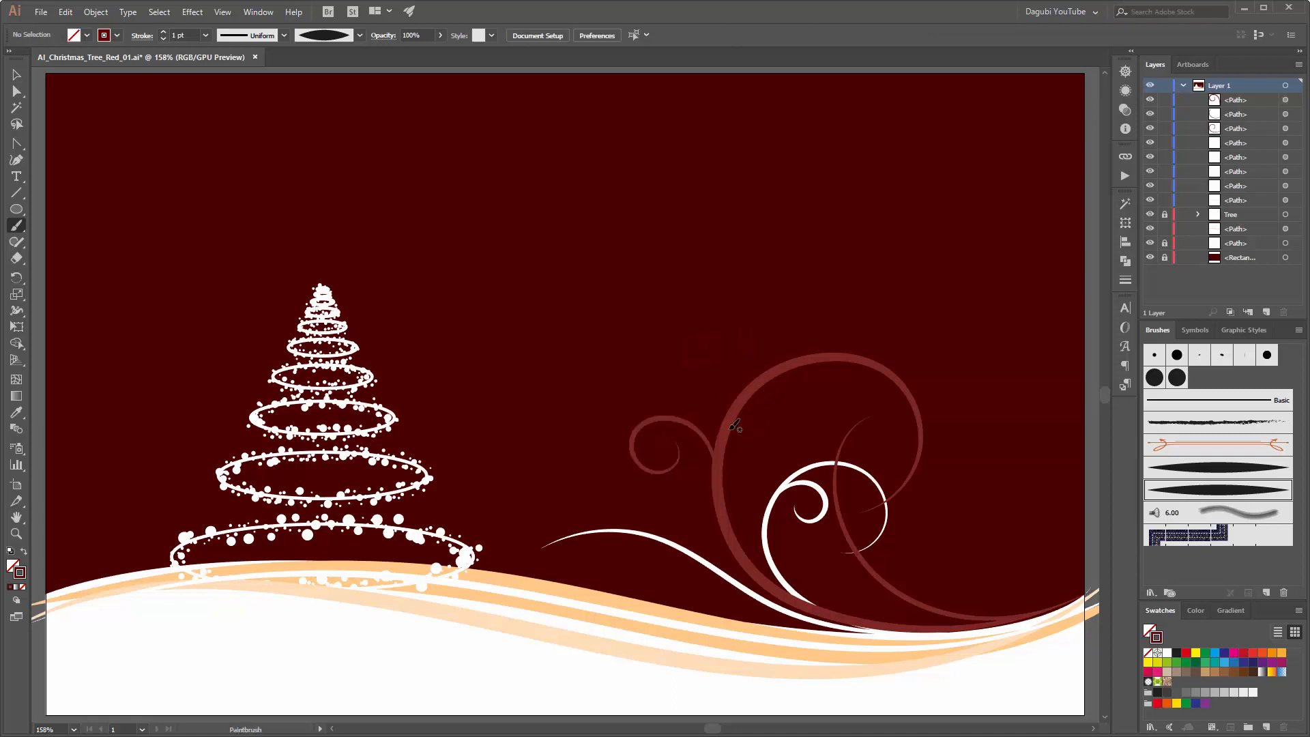
Step: Paint a small dark red spiral and a longer arched branch inside the large red curl, both starting from its stem
left_click_drag(723, 483, 733, 442)
left_click_drag(757, 431, 756, 434)
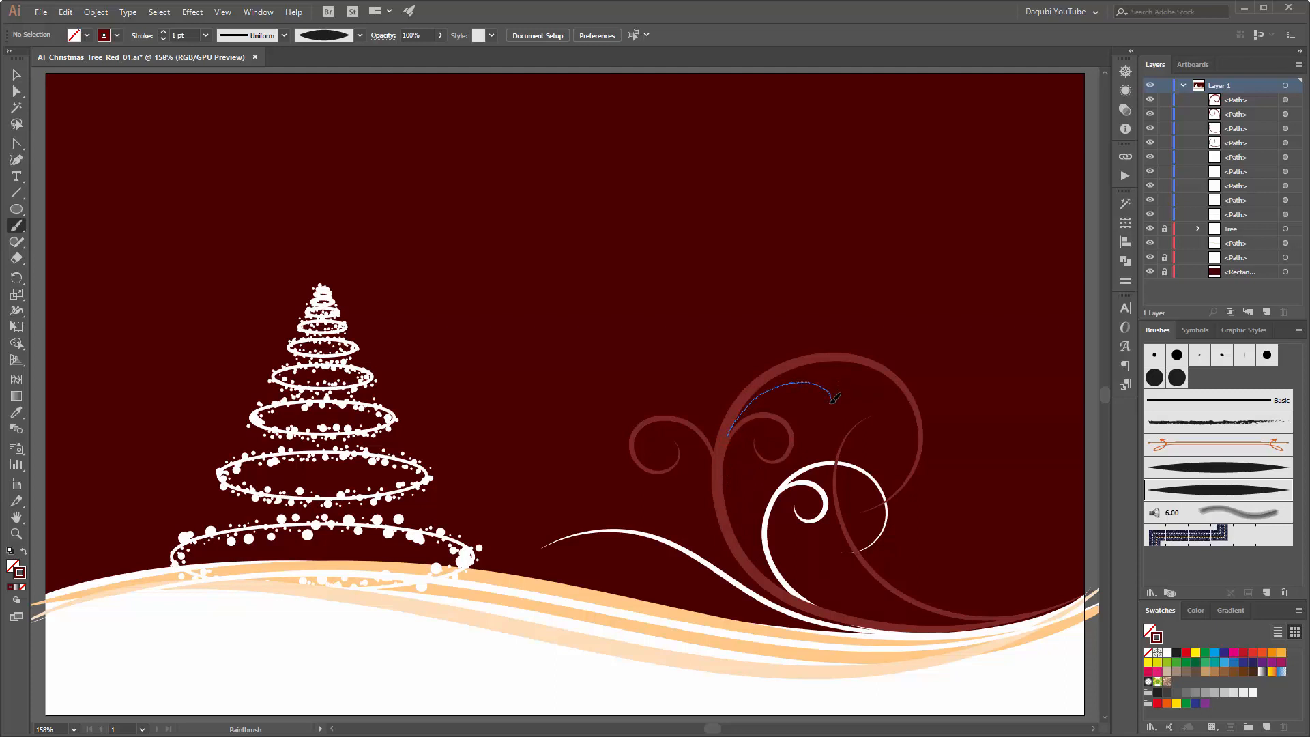
left_click_drag(834, 398, 831, 396)
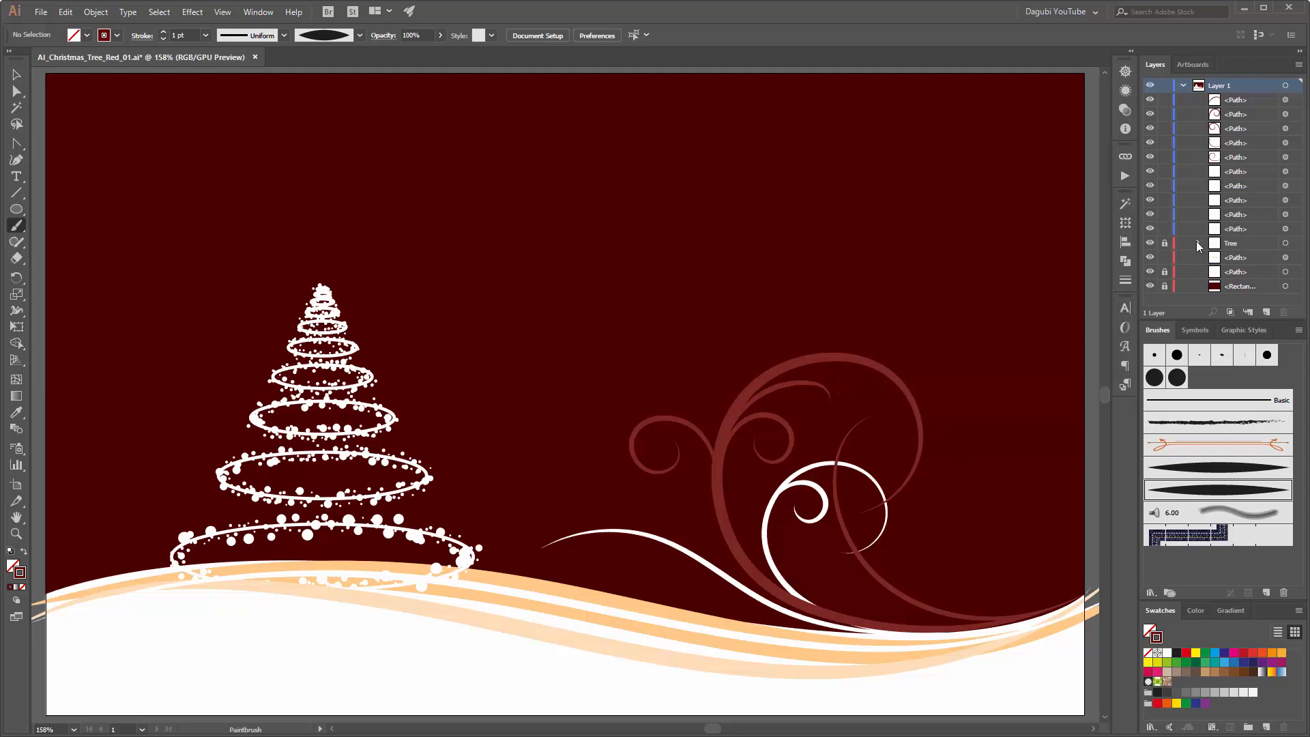
Step: Move the five dark red paths down the layer stack to just above the lower locked path, behind the white curls
left_click(1248, 101)
left_click(1244, 157, "shift")
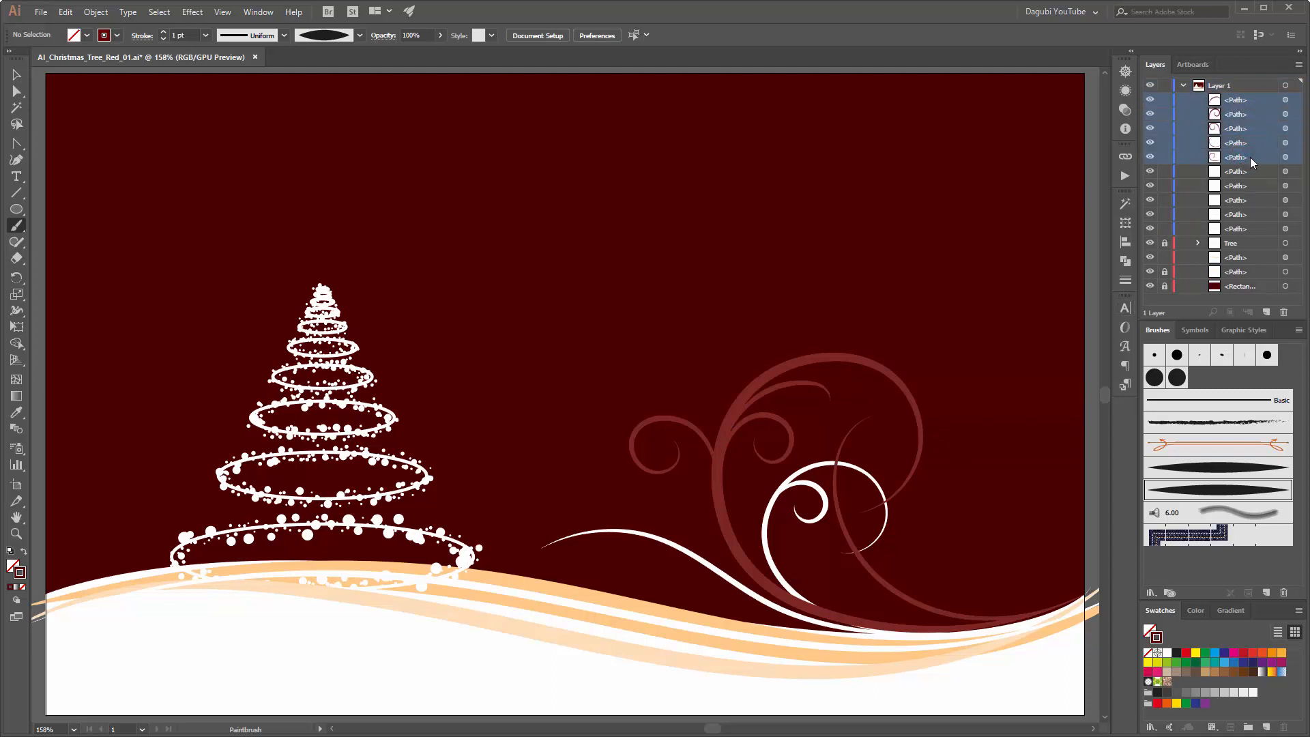
left_click_drag(1251, 157, 1245, 255)
left_click_drag(1242, 273, 1247, 270)
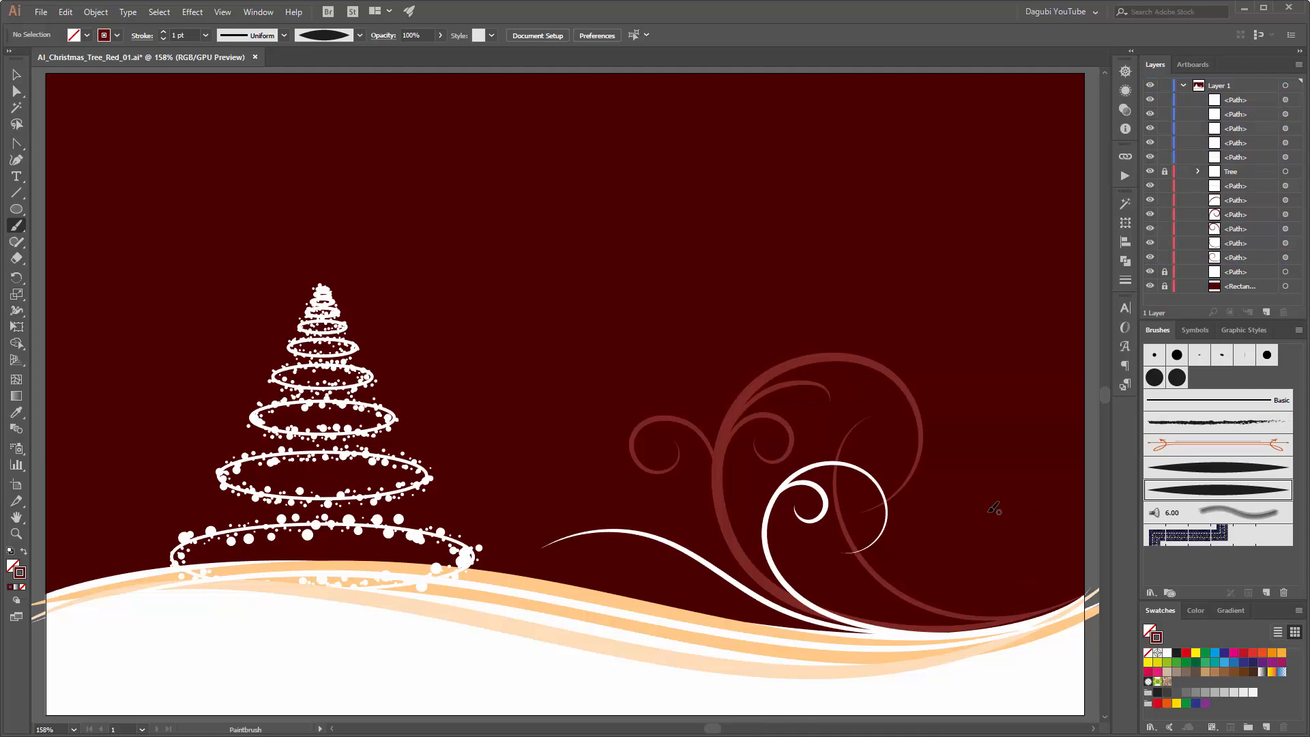
Step: Load the Dagubi_Various_Brushes_for_Illustrator brush library, enlarge it and choose the third tapered art brush, thickest near one end
left_click(1151, 592)
mouse_move(1189, 483)
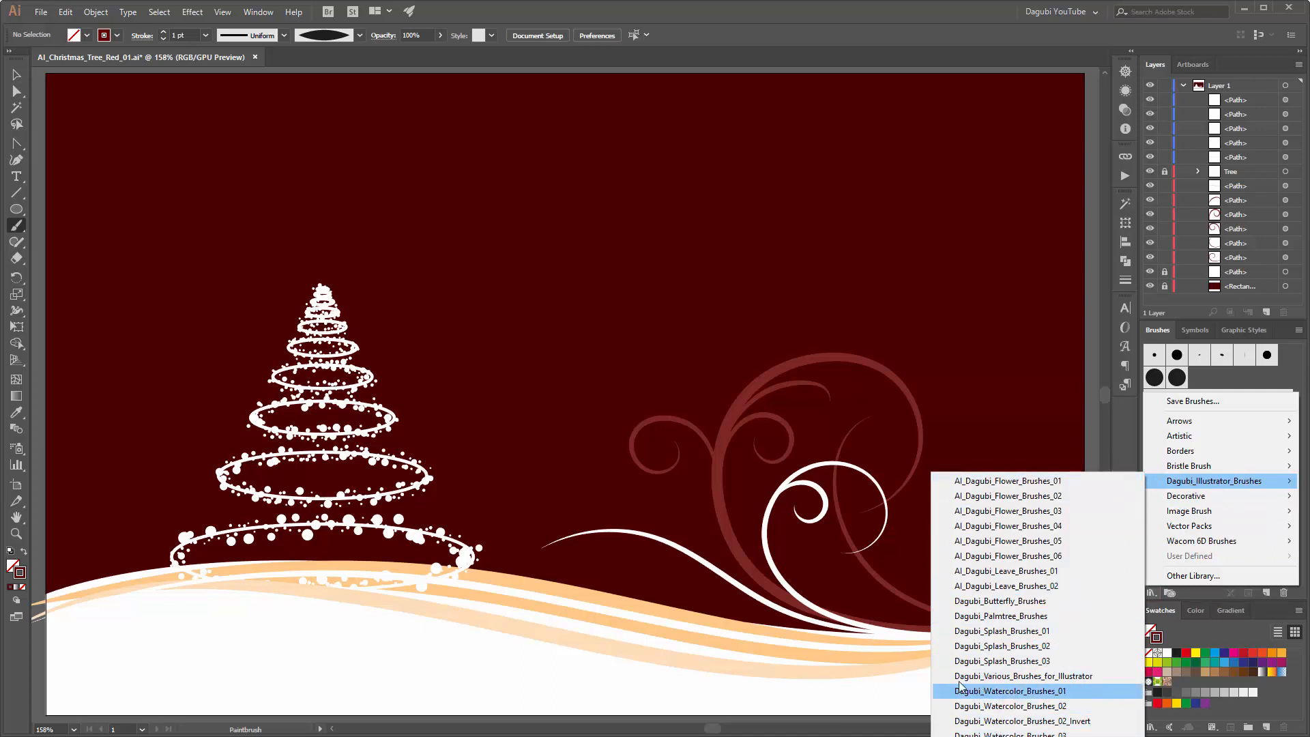
left_click(993, 675)
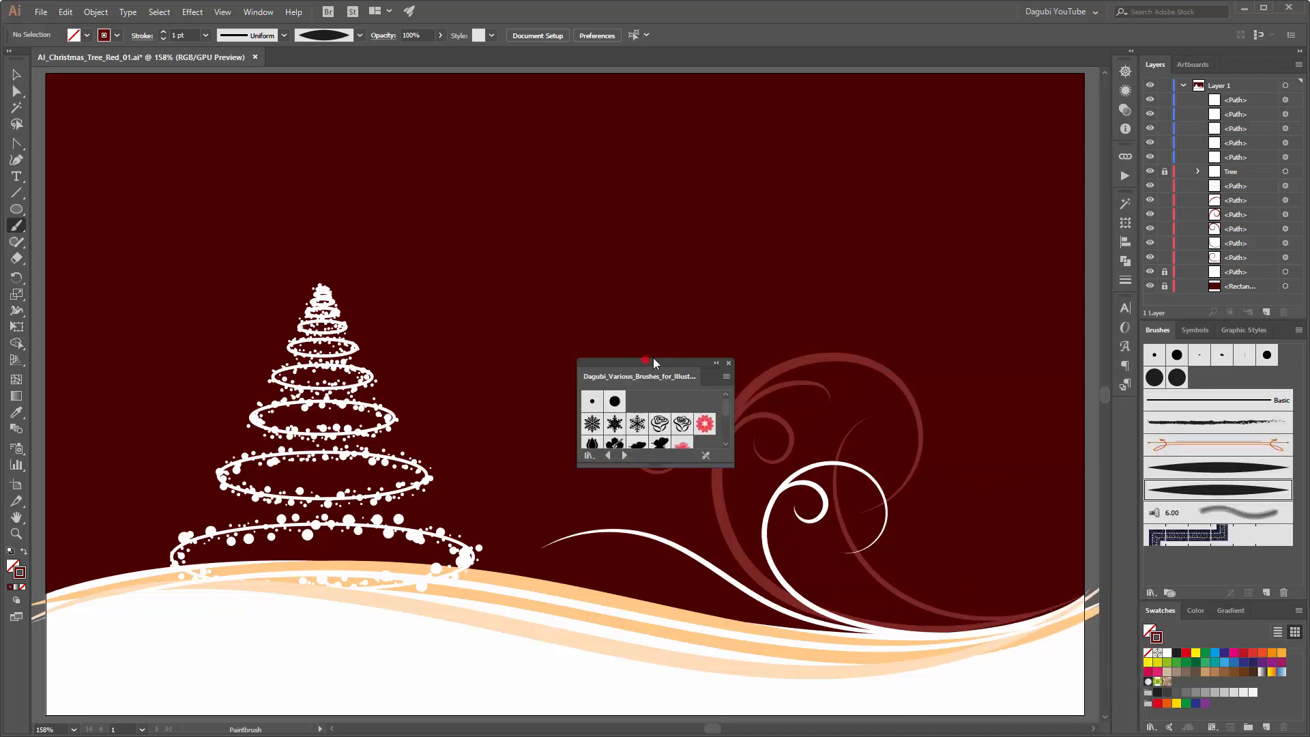
left_click_drag(653, 358, 1005, 79)
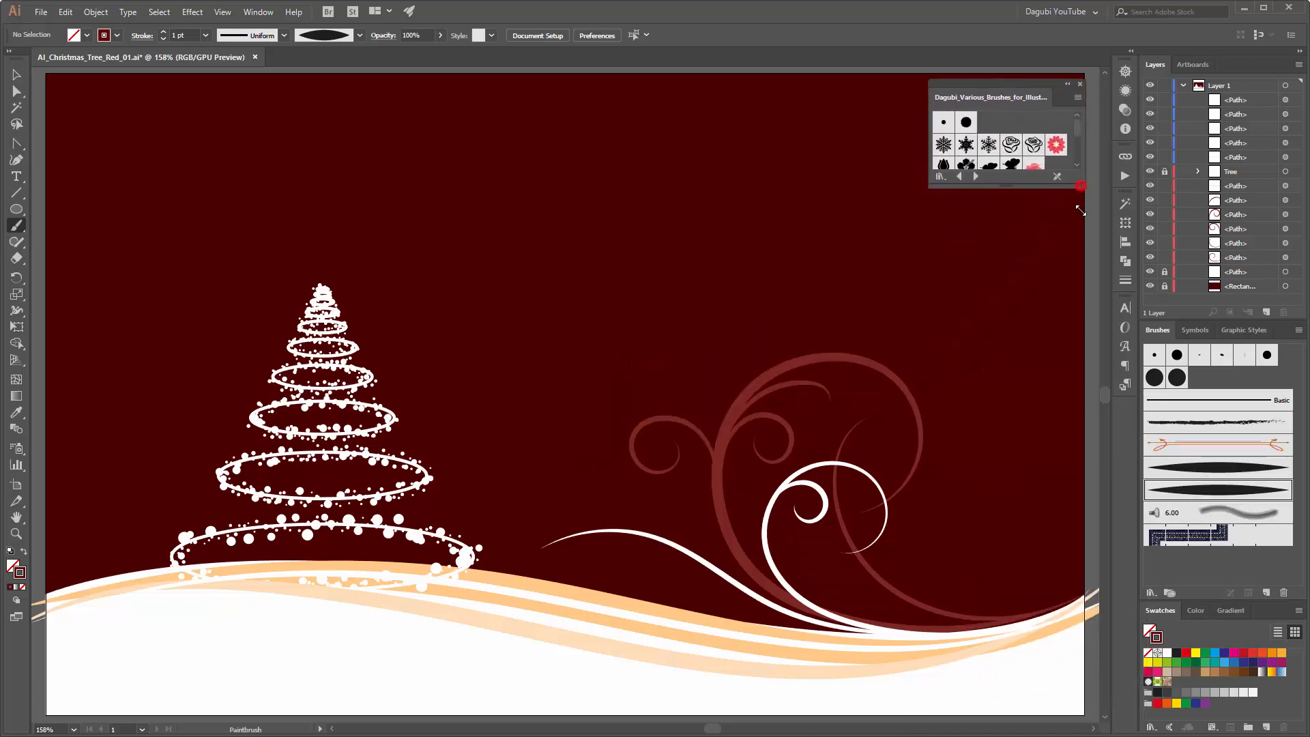
left_click_drag(1080, 211, 1078, 345)
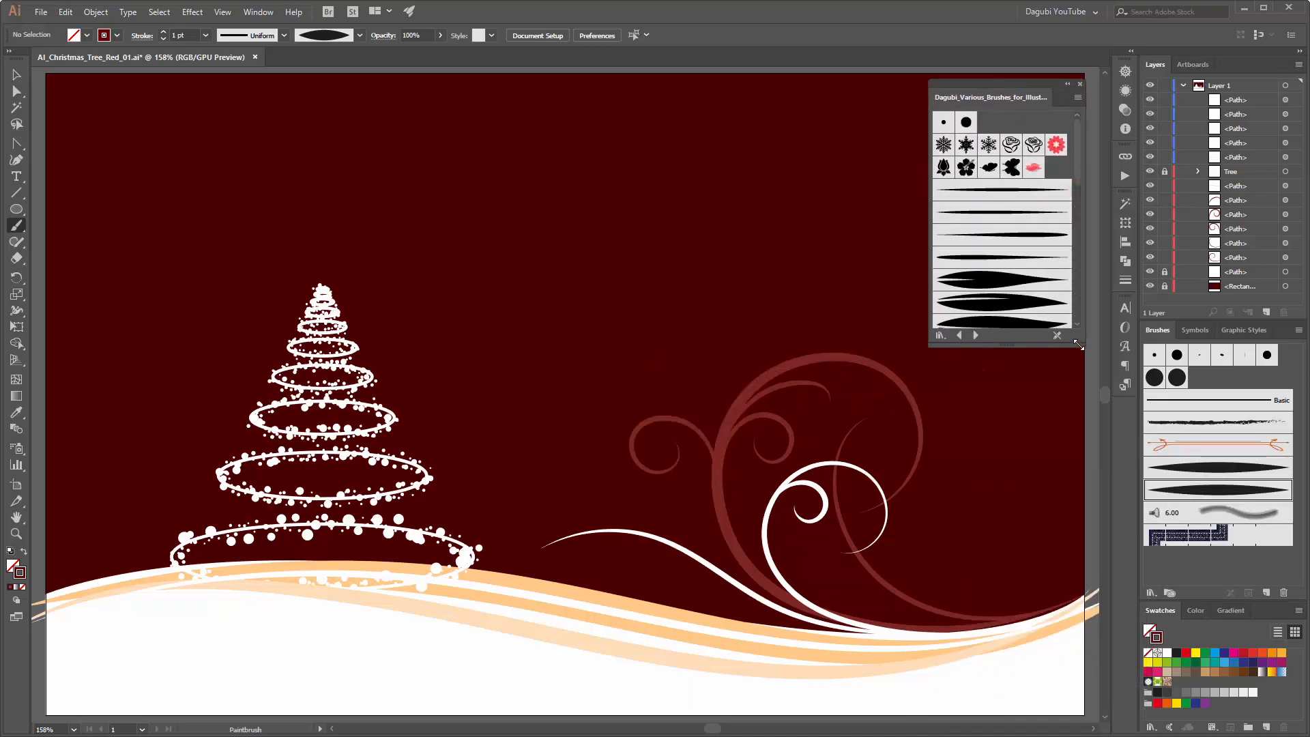
left_click(1033, 236)
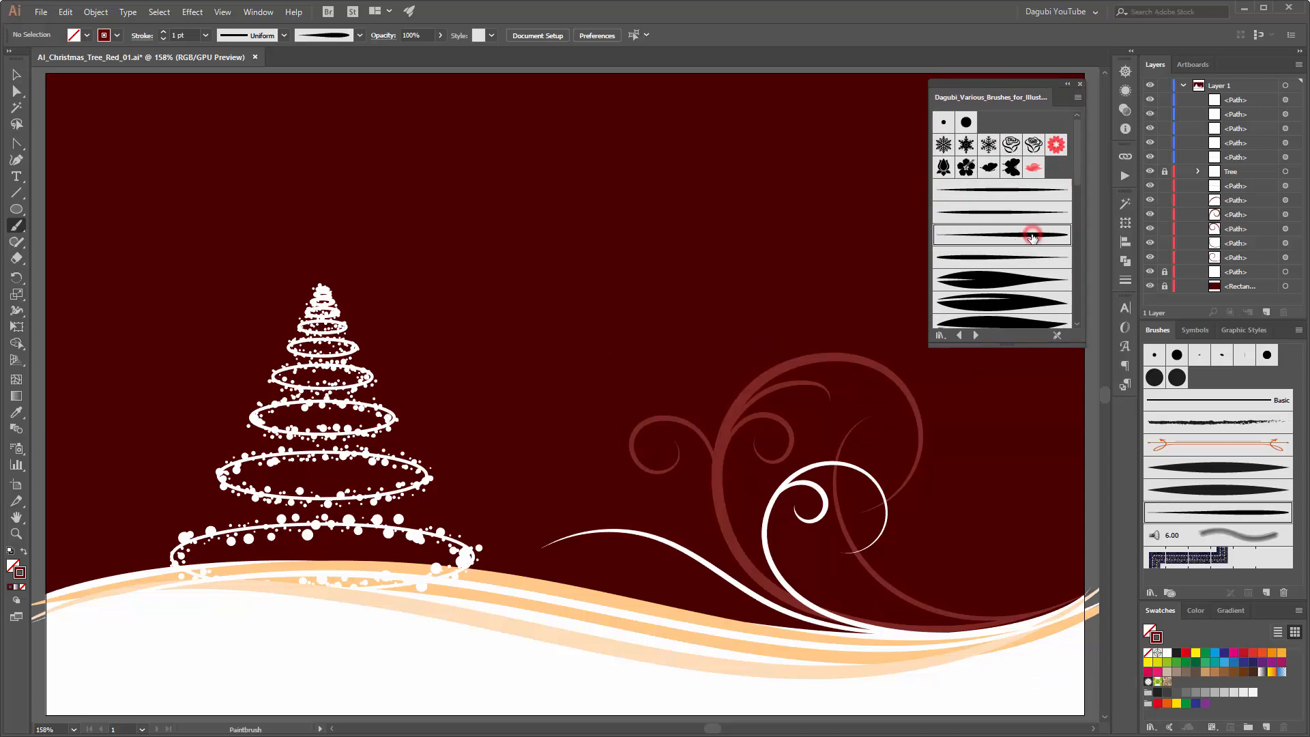
Step: Paint six short white tapered leaf strokes along the wavy branch, three above it and three below it
left_click(1166, 654)
mouse_move(782, 598)
left_mouse_down()
mouse_move(759, 556)
mouse_move(747, 574)
mouse_move(716, 540)
left_mouse_up()
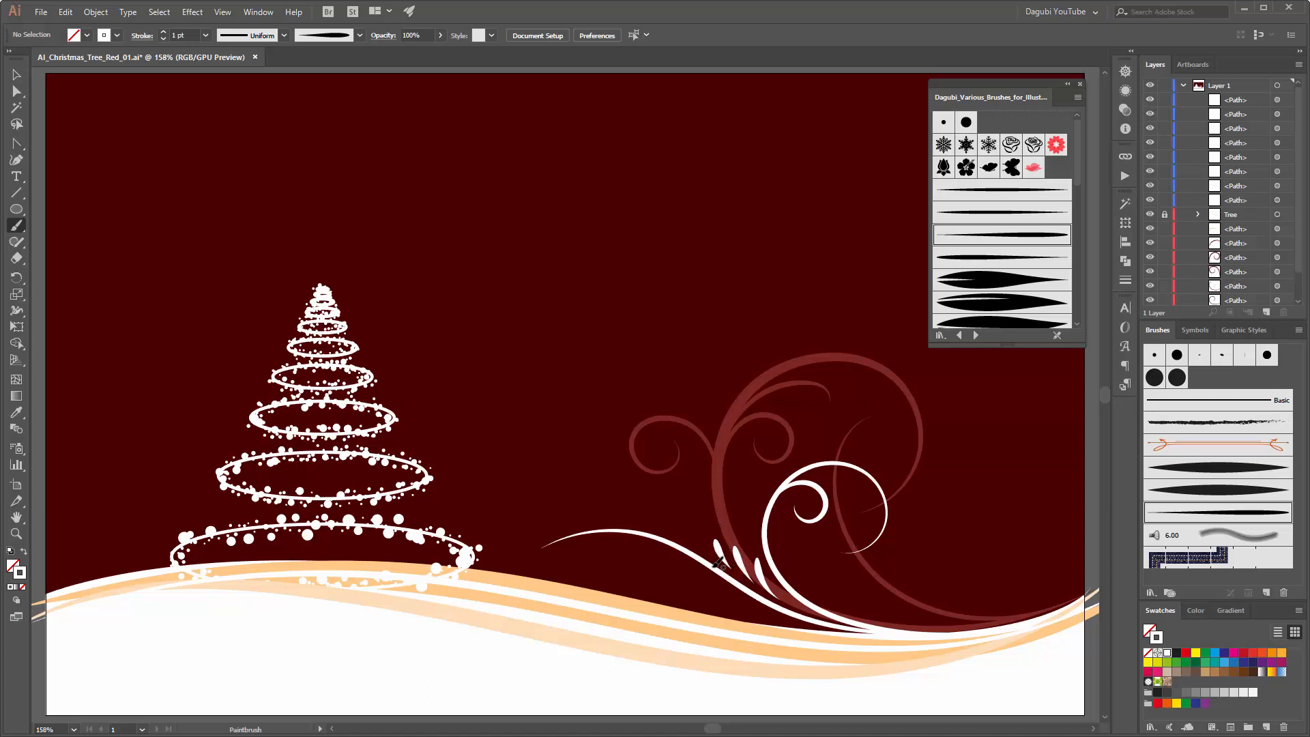
mouse_move(745, 599)
left_mouse_down()
mouse_move(670, 570)
mouse_move(682, 560)
mouse_move(652, 552)
left_mouse_up()
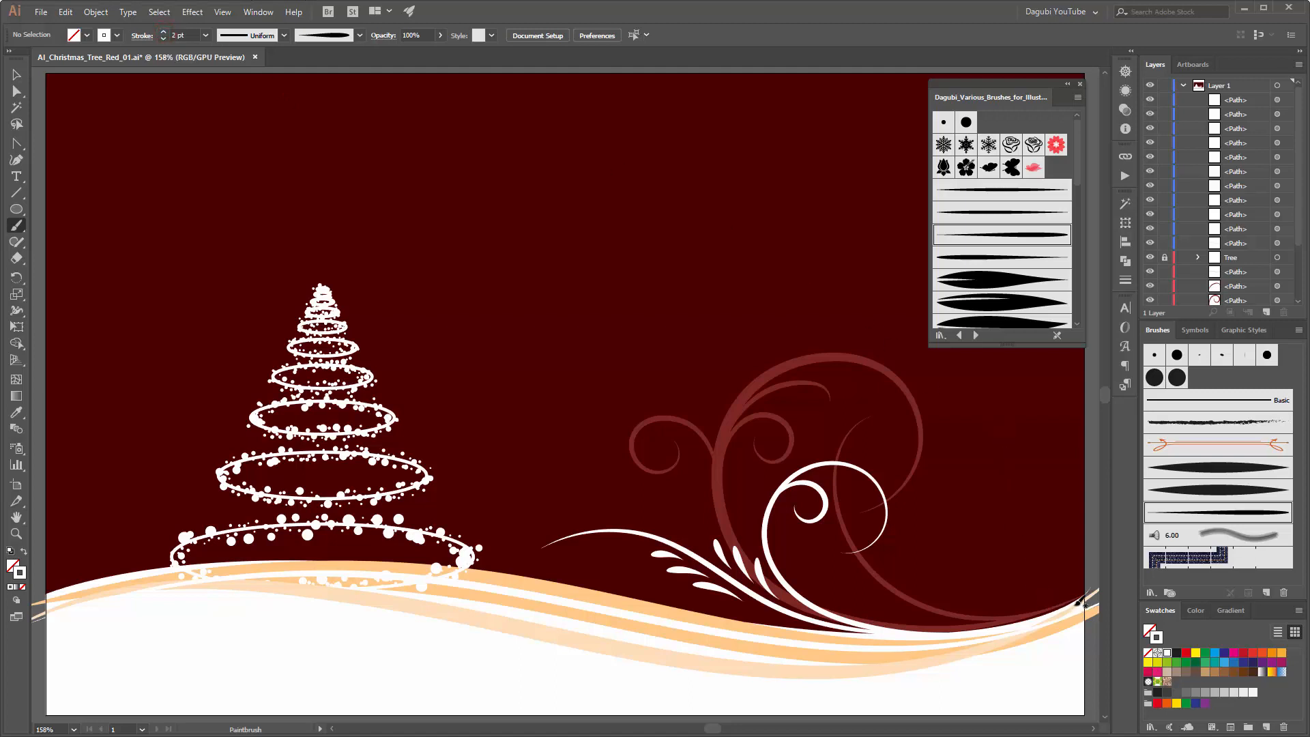
Step: Paint a 2 pt white hook at the hill's right end with three shrinking teardrop strokes beside it, repainting the smallest one
left_click_drag(1077, 605, 1046, 610)
left_click_drag(1010, 561, 1012, 562)
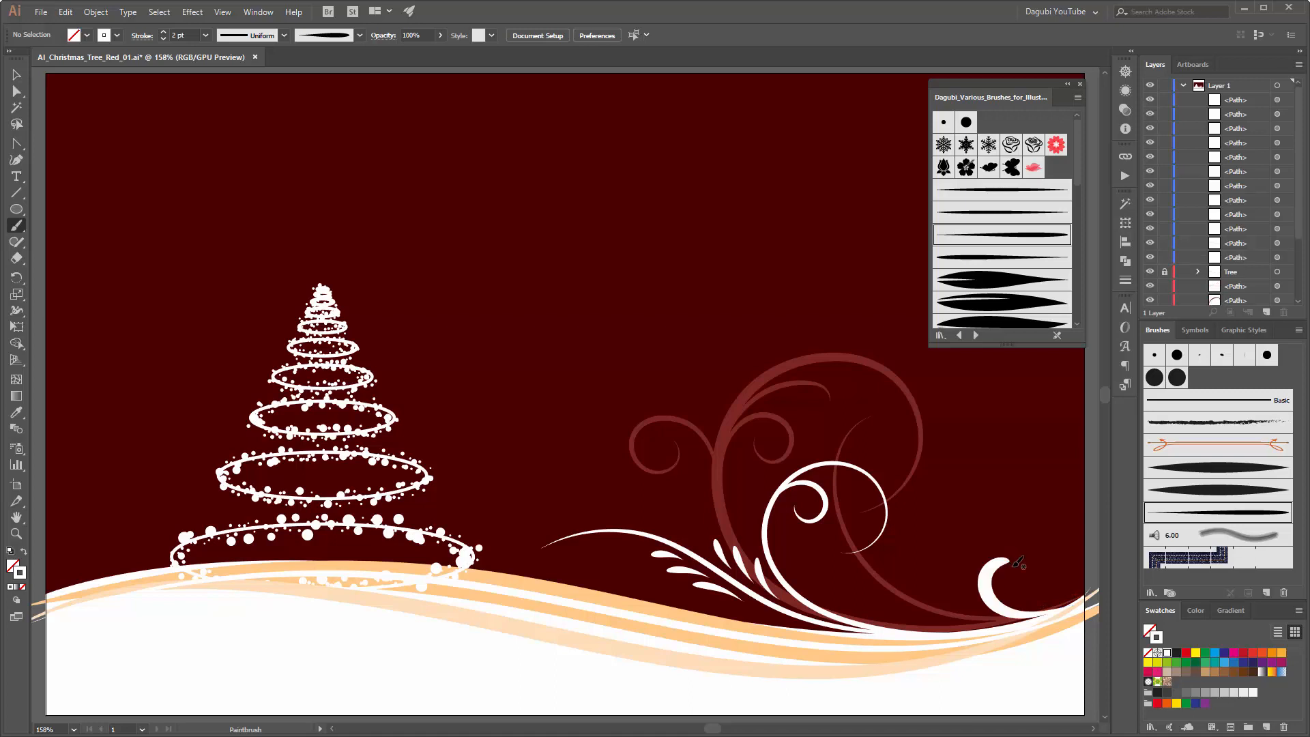
mouse_move(983, 618)
left_mouse_down()
mouse_move(962, 582)
mouse_move(952, 619)
mouse_move(929, 603)
mouse_move(940, 621)
mouse_move(886, 603)
left_mouse_up()
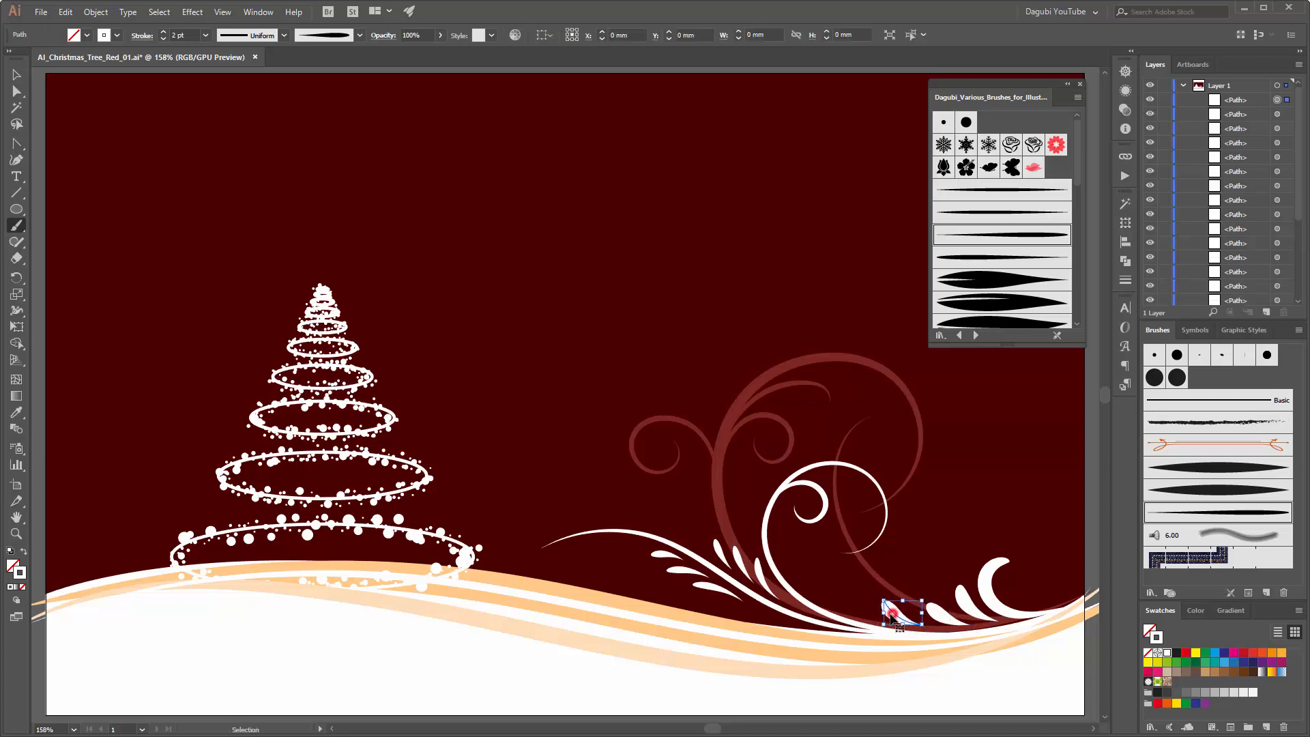
key("ctrl+z")
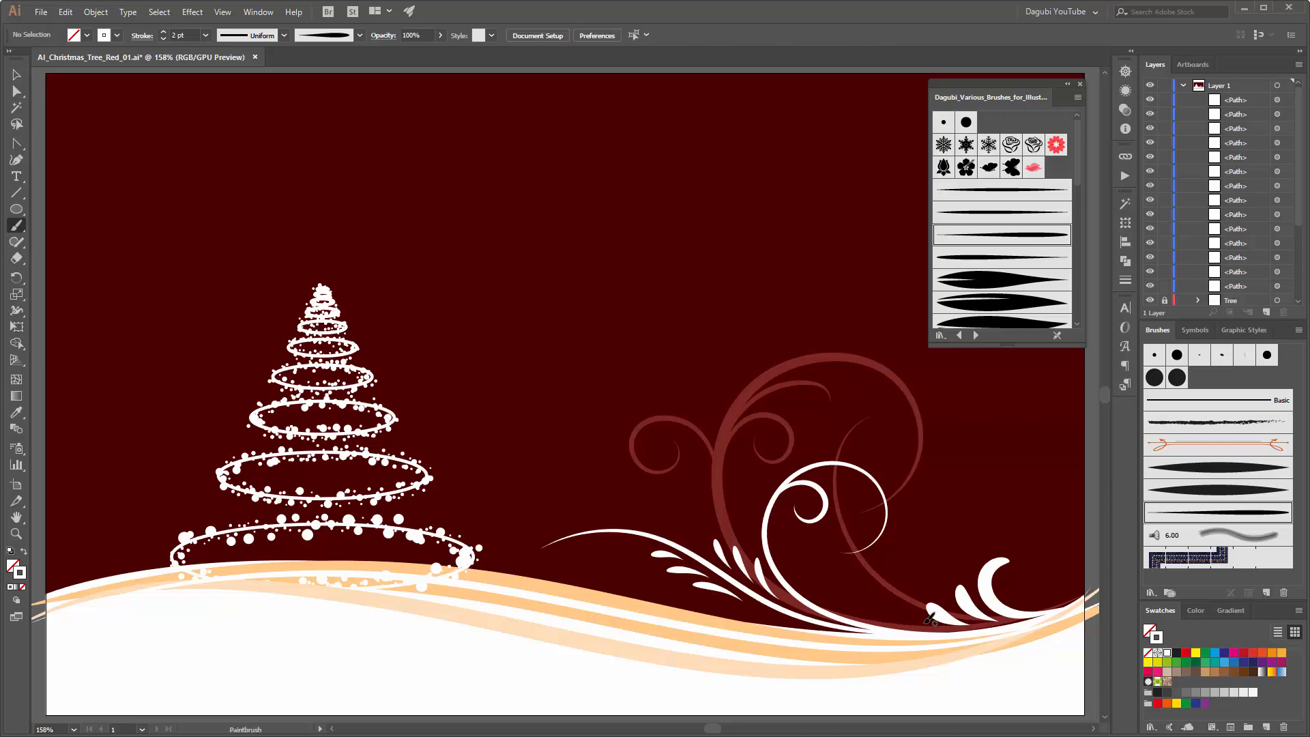
left_click_drag(928, 622, 892, 604)
Step: Close the open brush library, load and enlarge AI_Dagubi_Leave_Brushes_02, and choose its veined holly leaf brush
left_click(1080, 84)
left_click(1151, 593)
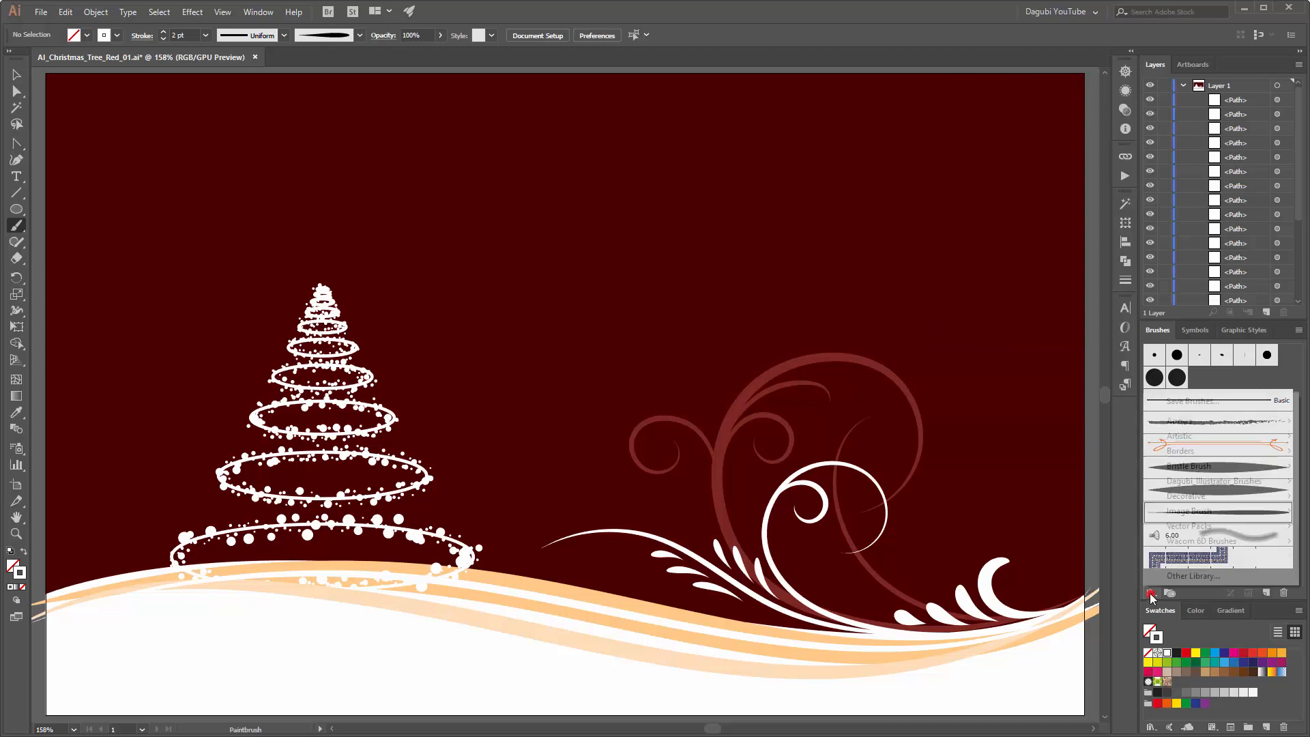
mouse_move(1203, 483)
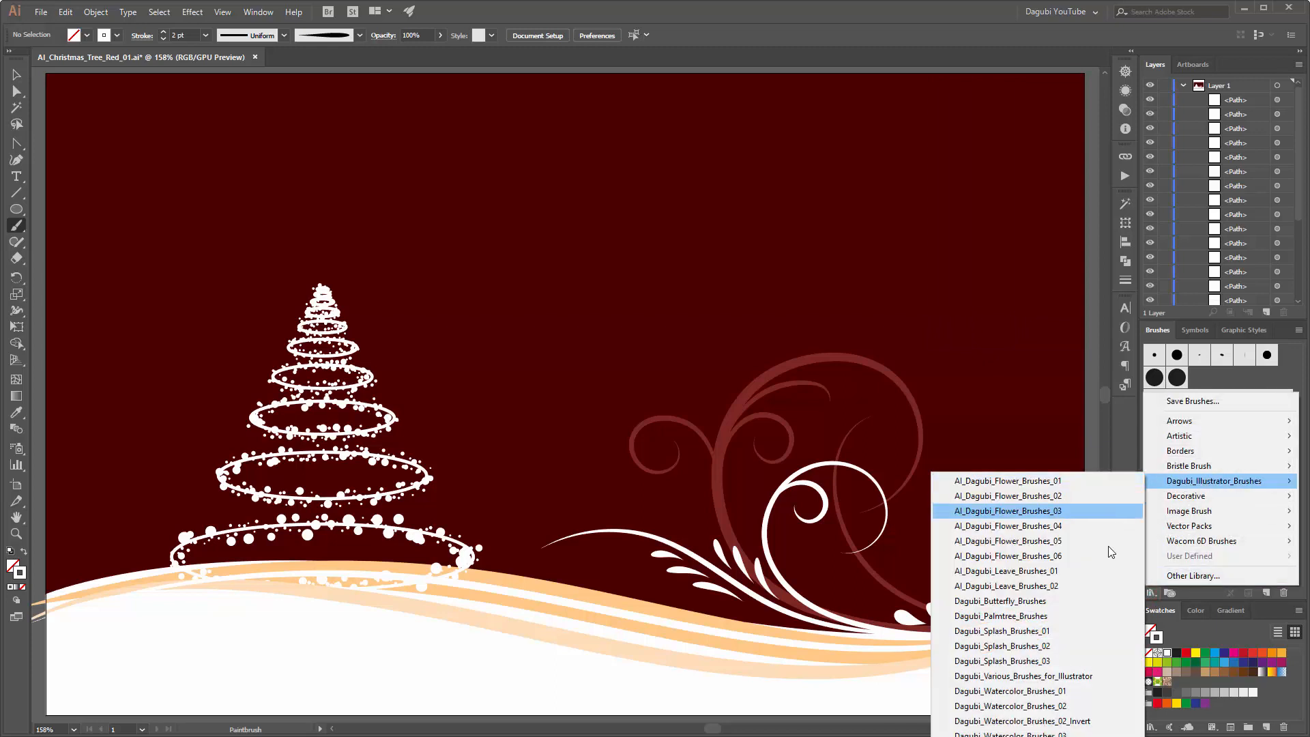
left_click(1001, 586)
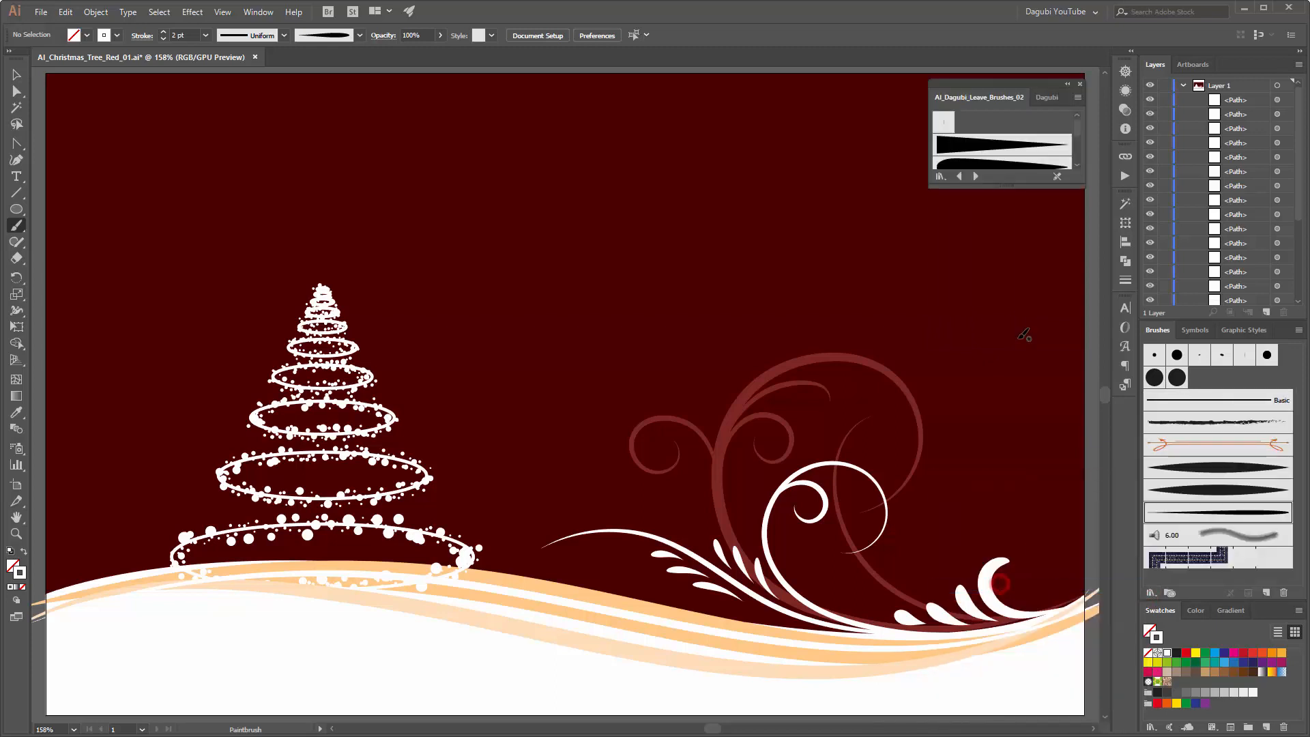
left_click_drag(1081, 185, 1081, 496)
left_click(993, 191)
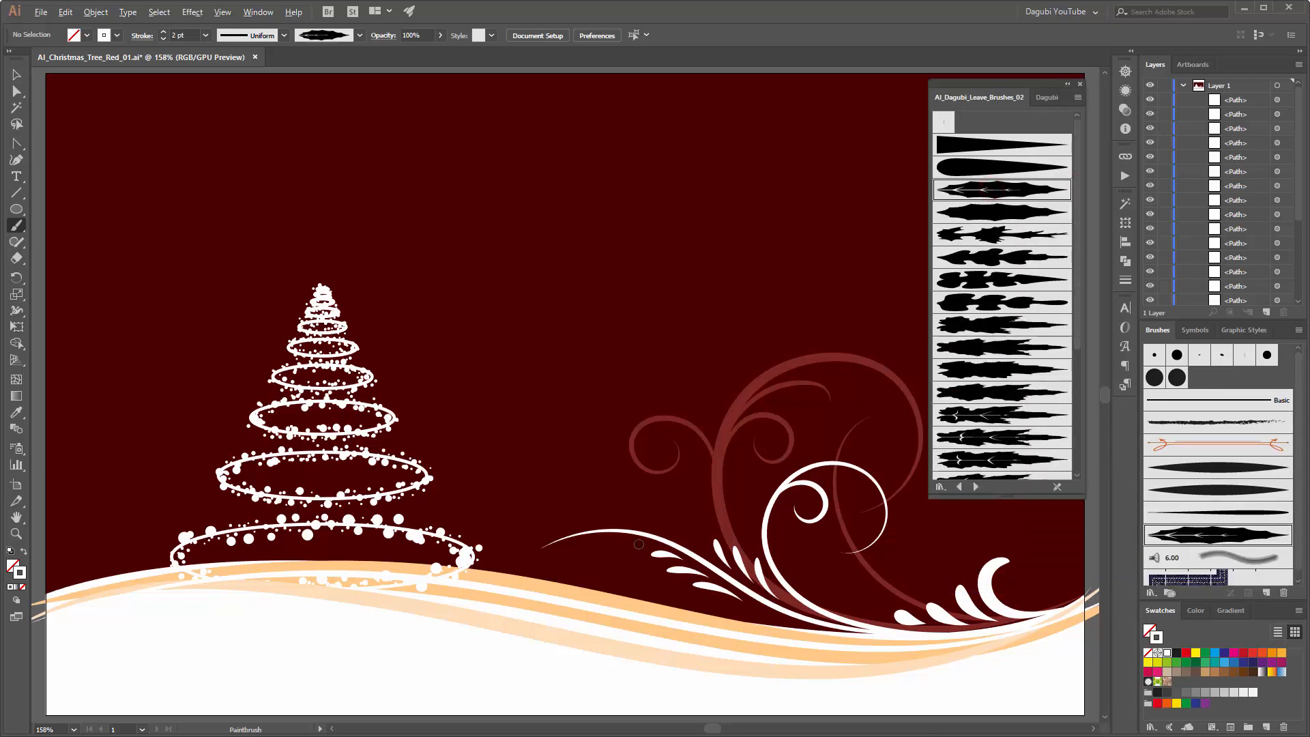
Step: Paint a cluster of three white 1 pt holly leaves growing from one point on the wavy white branch
scroll(638, 544, "up", 3)
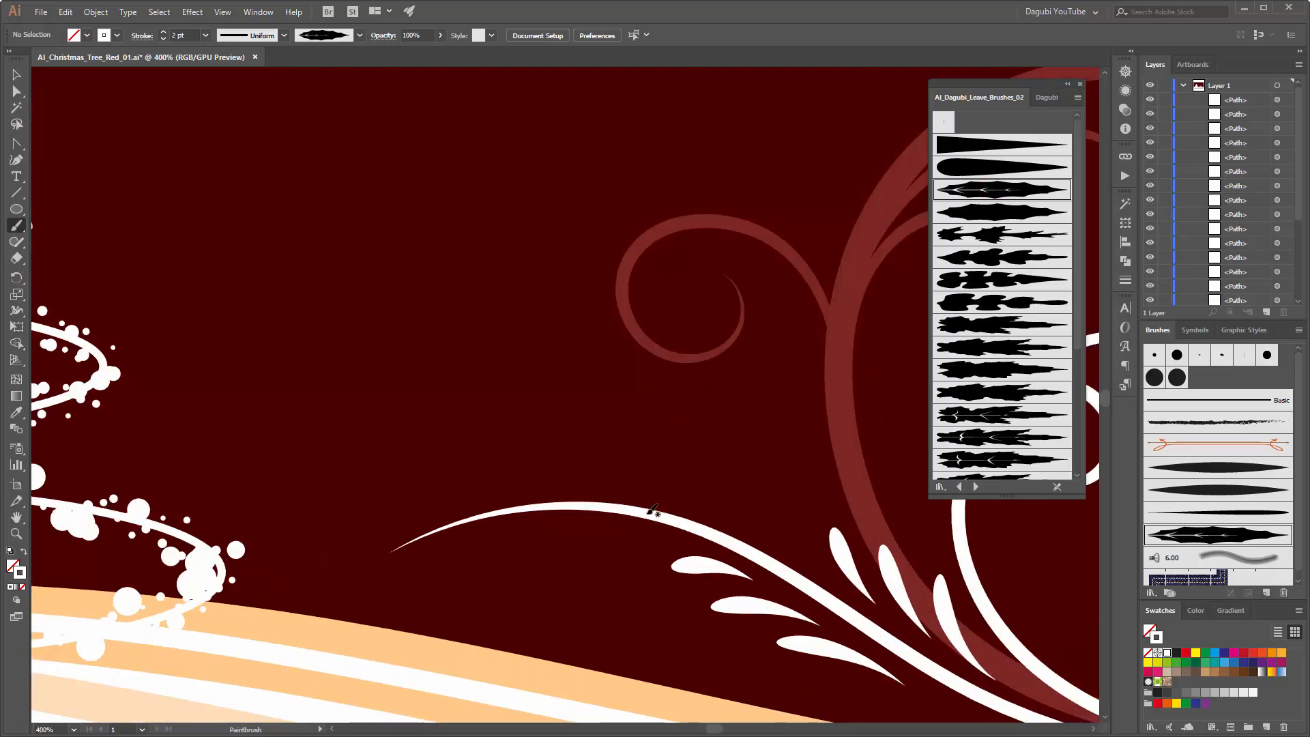
left_click_drag(651, 511, 659, 423)
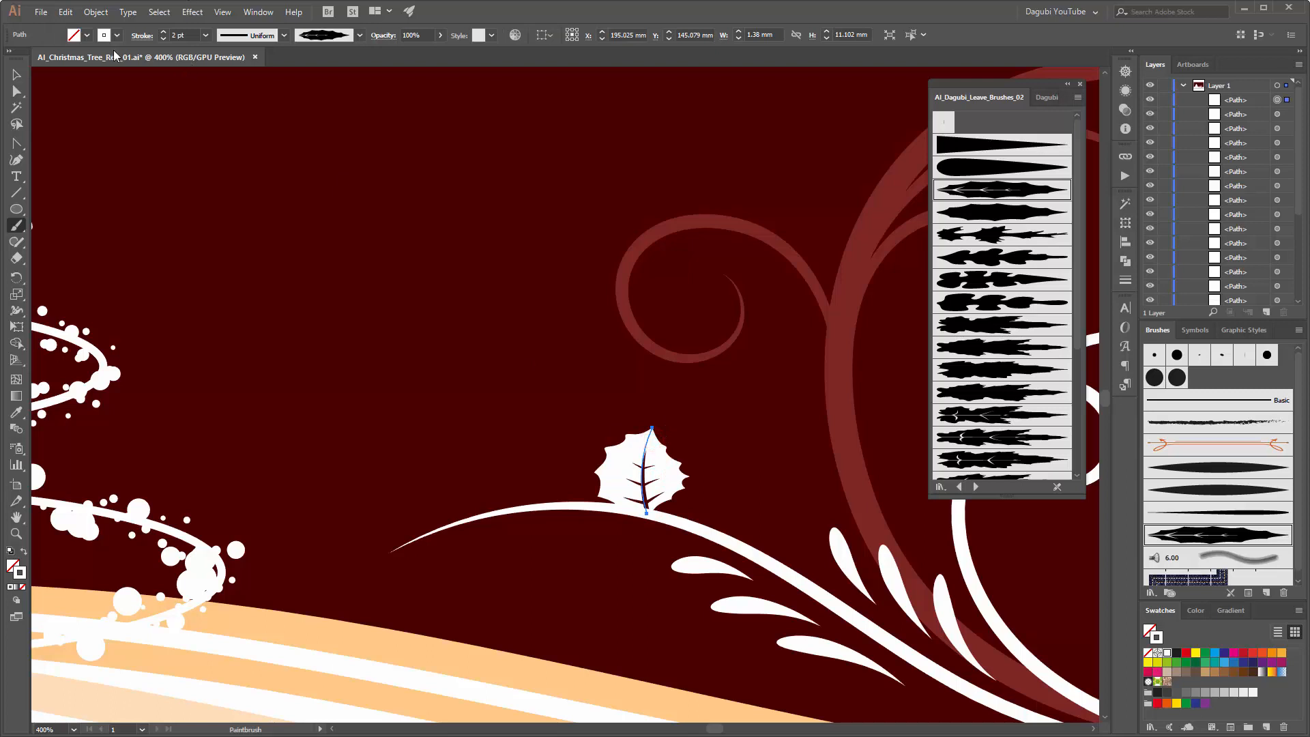
left_click(163, 39)
left_click(348, 318, "ctrl")
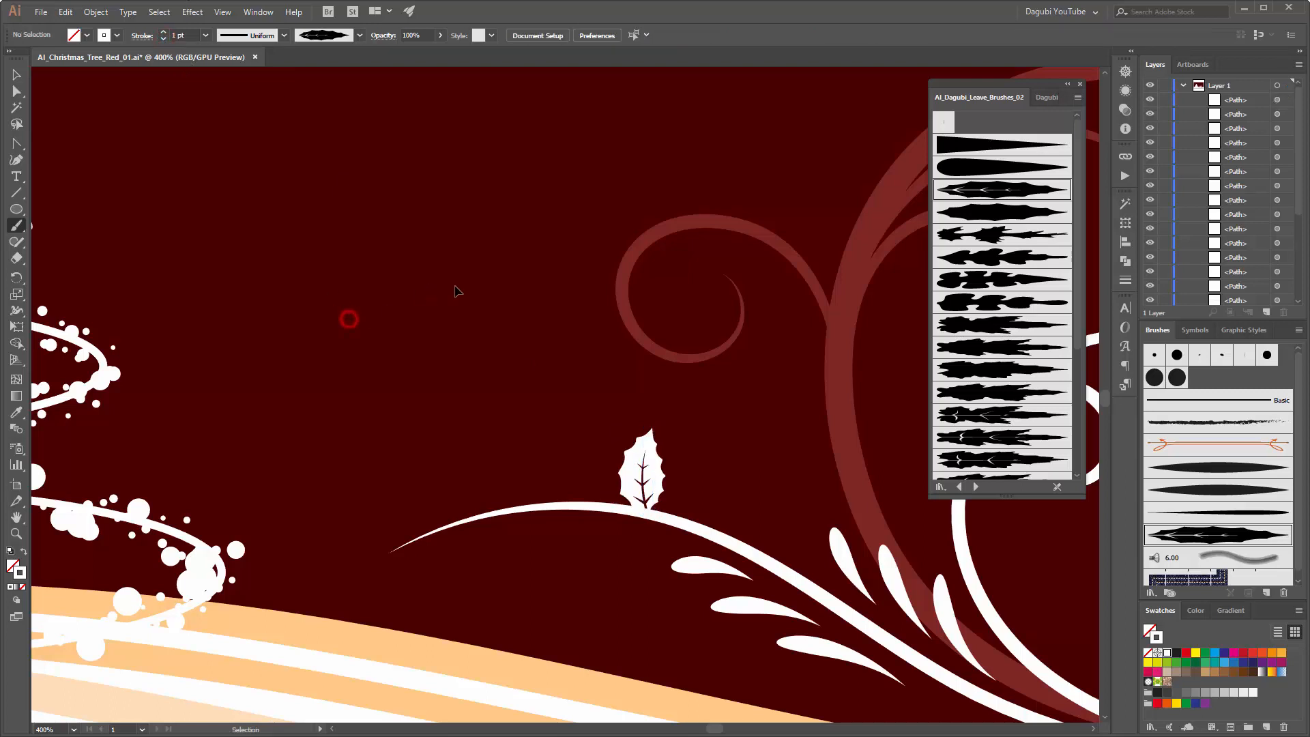
left_click_drag(649, 511, 713, 469)
left_click_drag(652, 508, 544, 559)
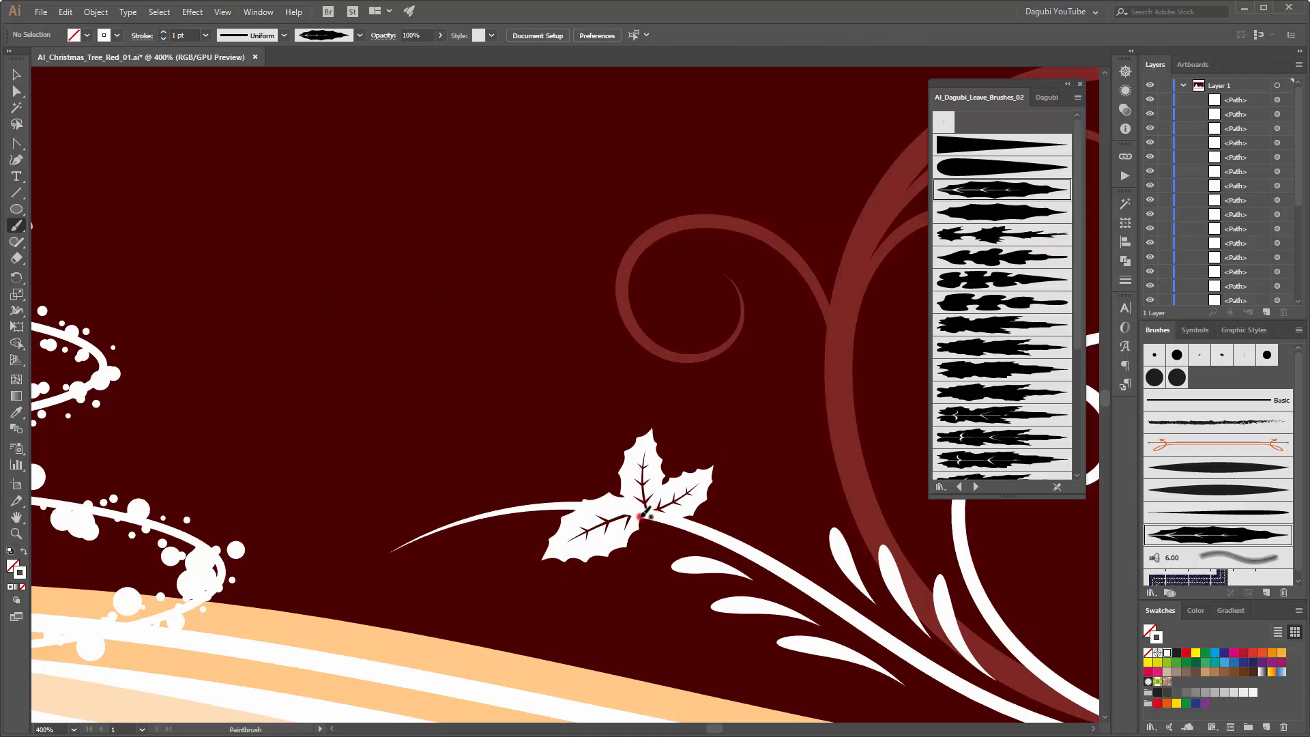
Step: Paint two more white holly leaves from the cluster's center, one pointing down and a smaller one pointing up-left
left_click_drag(642, 516, 651, 585)
left_click_drag(616, 487, 581, 446)
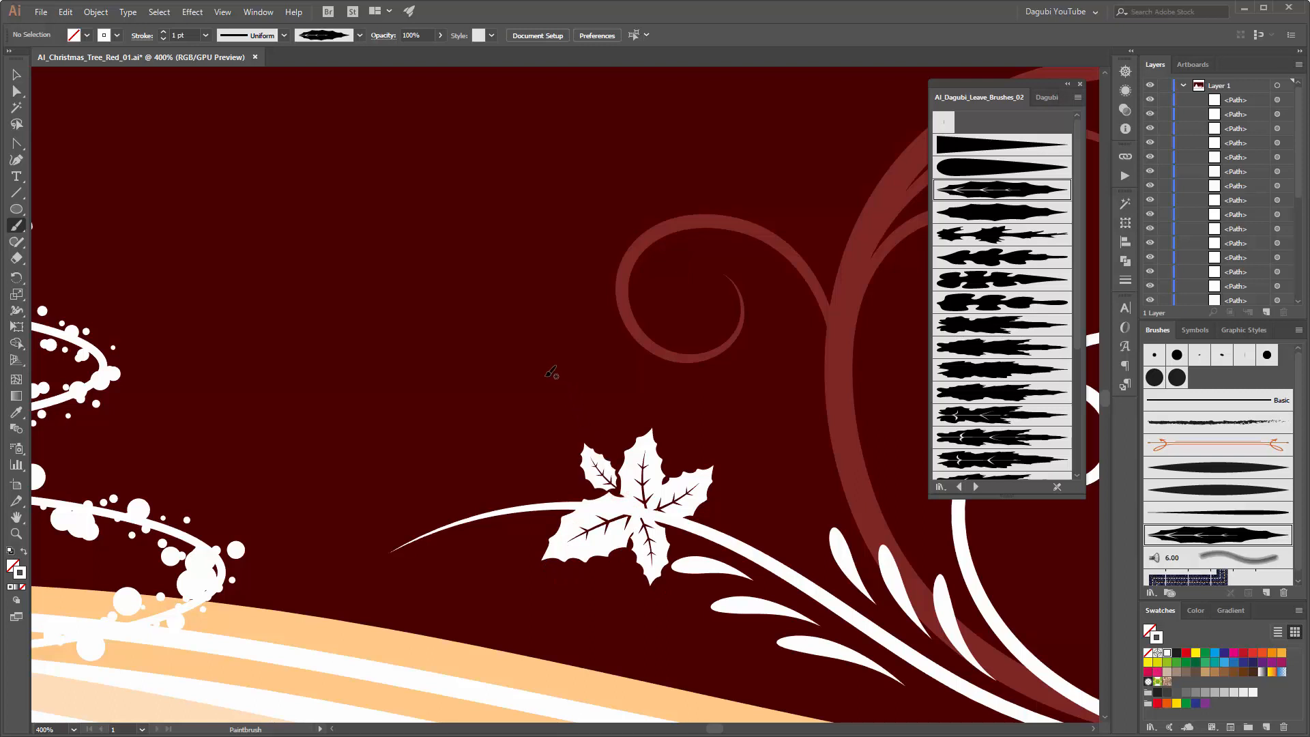
Step: Draw a circle about 3.8 mm wide on the empty background with a red stroke and a white fill
left_click(17, 208)
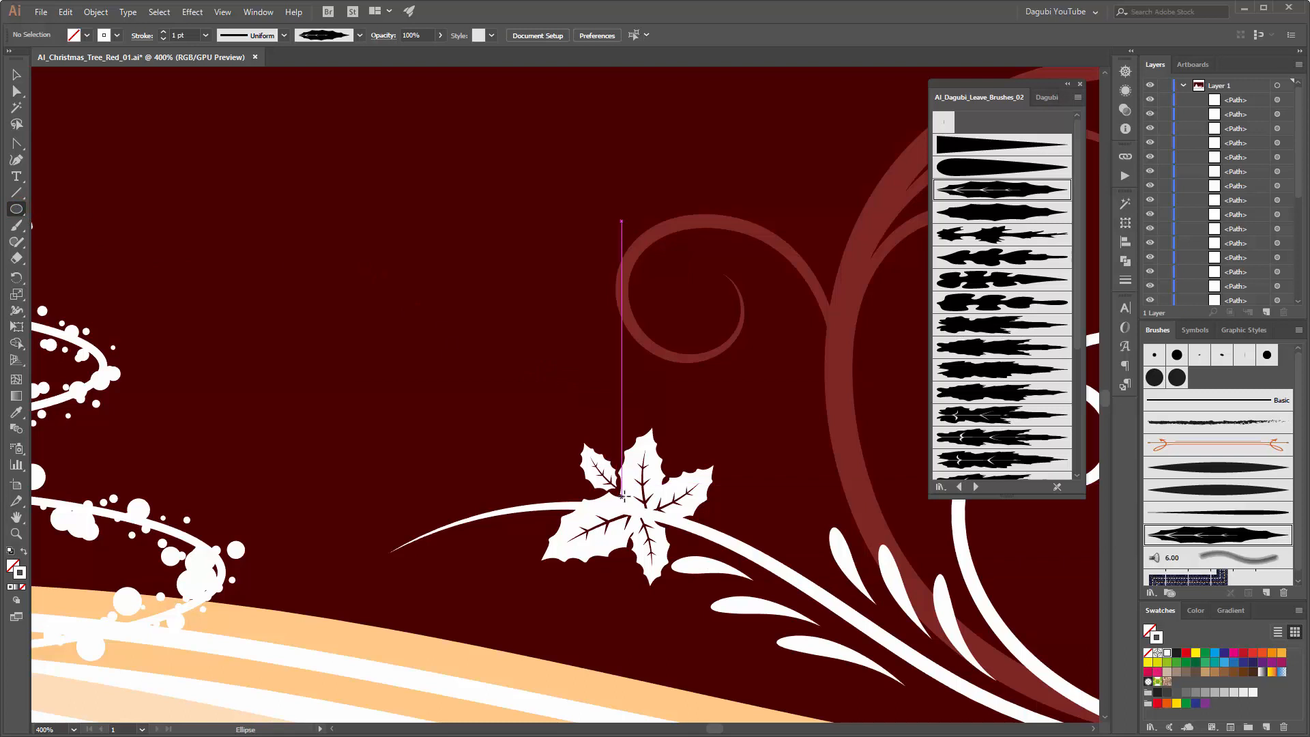
left_click_drag(405, 322, 429, 352)
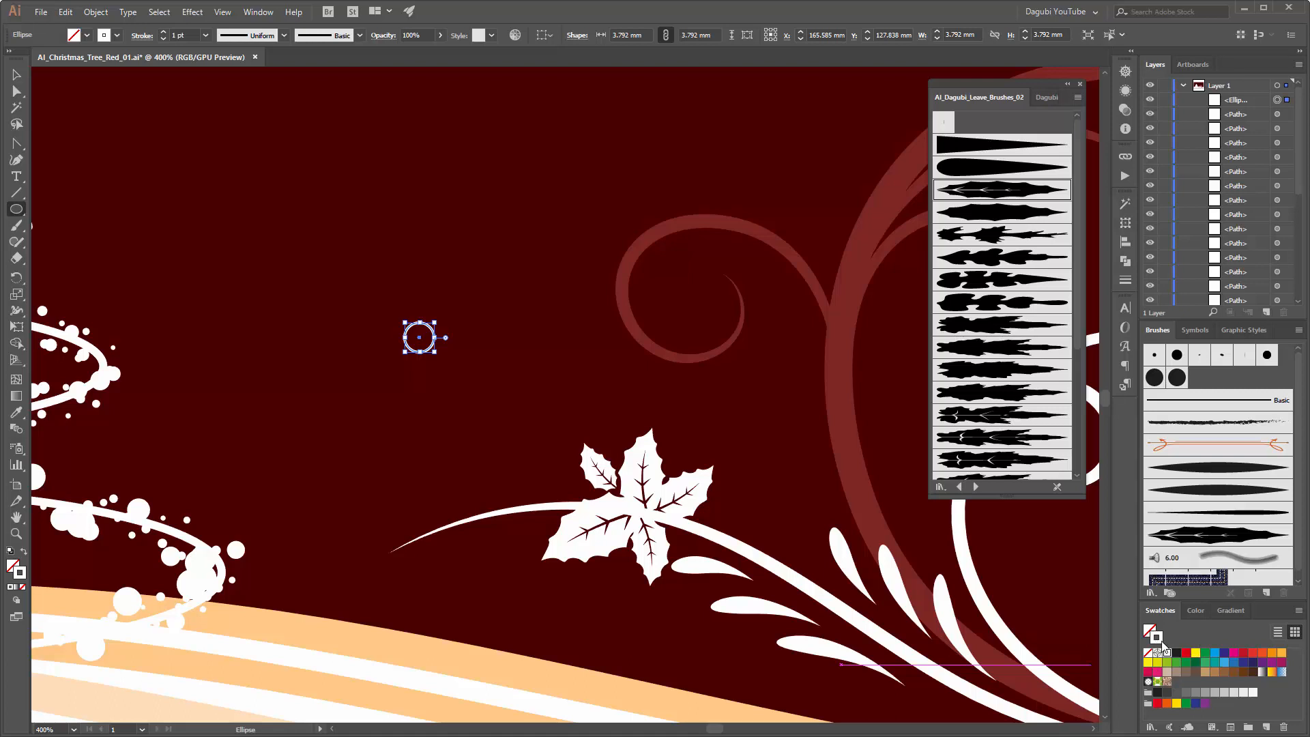
left_click(1244, 653)
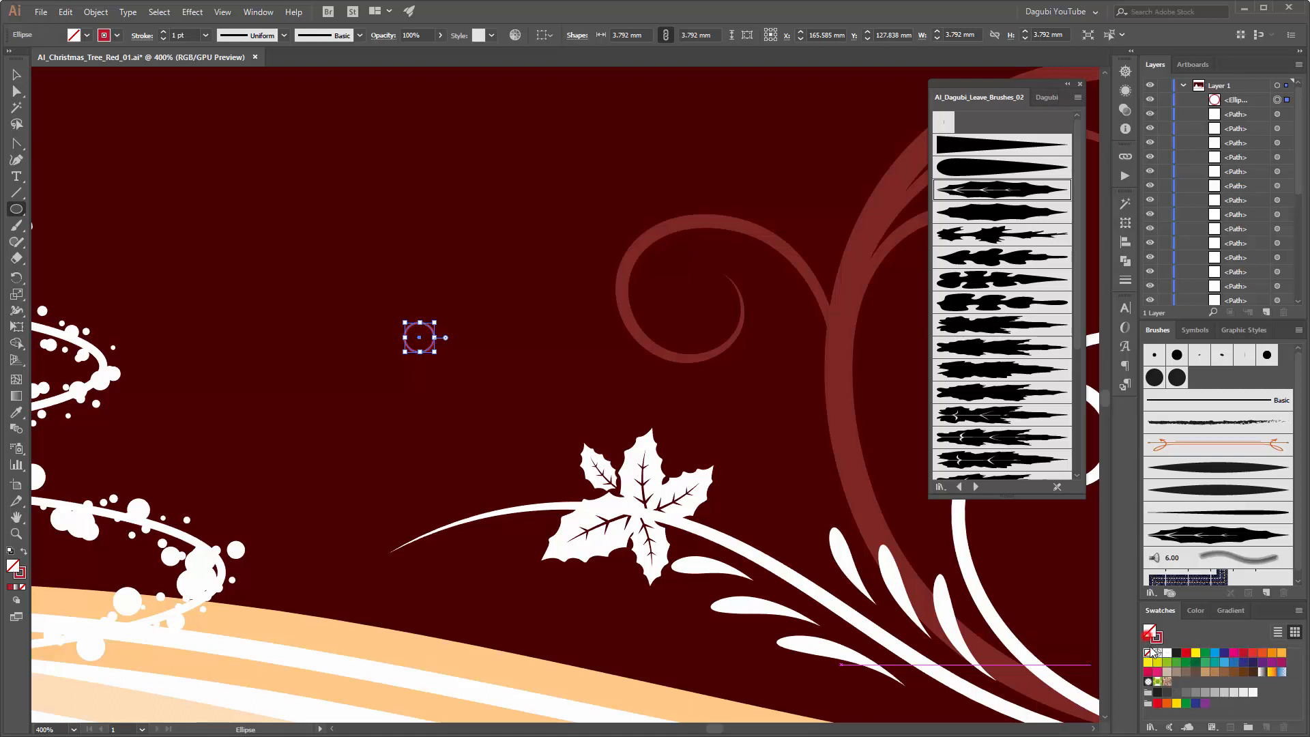
left_click(1148, 629)
left_click(1166, 653)
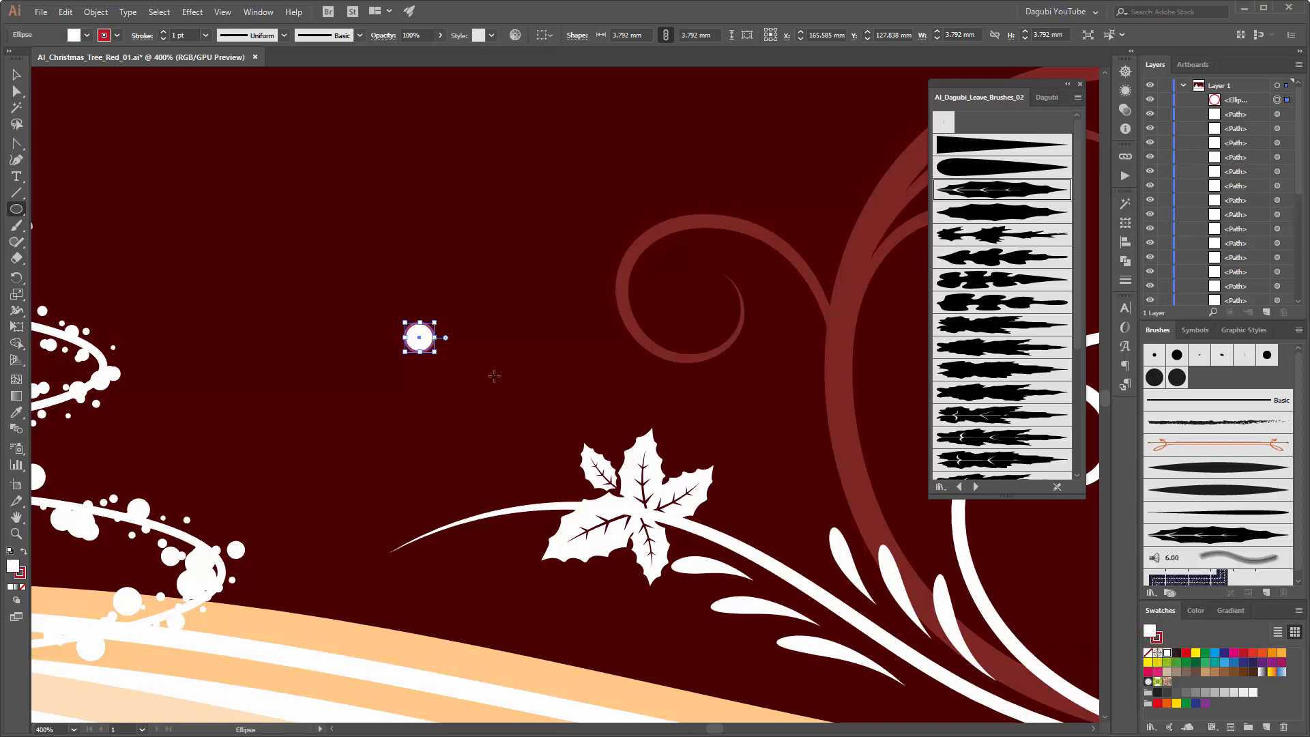
Step: Move the circle onto the center of the holly leaves as a berry and shrink it to about 3.2 mm
left_click(17, 75)
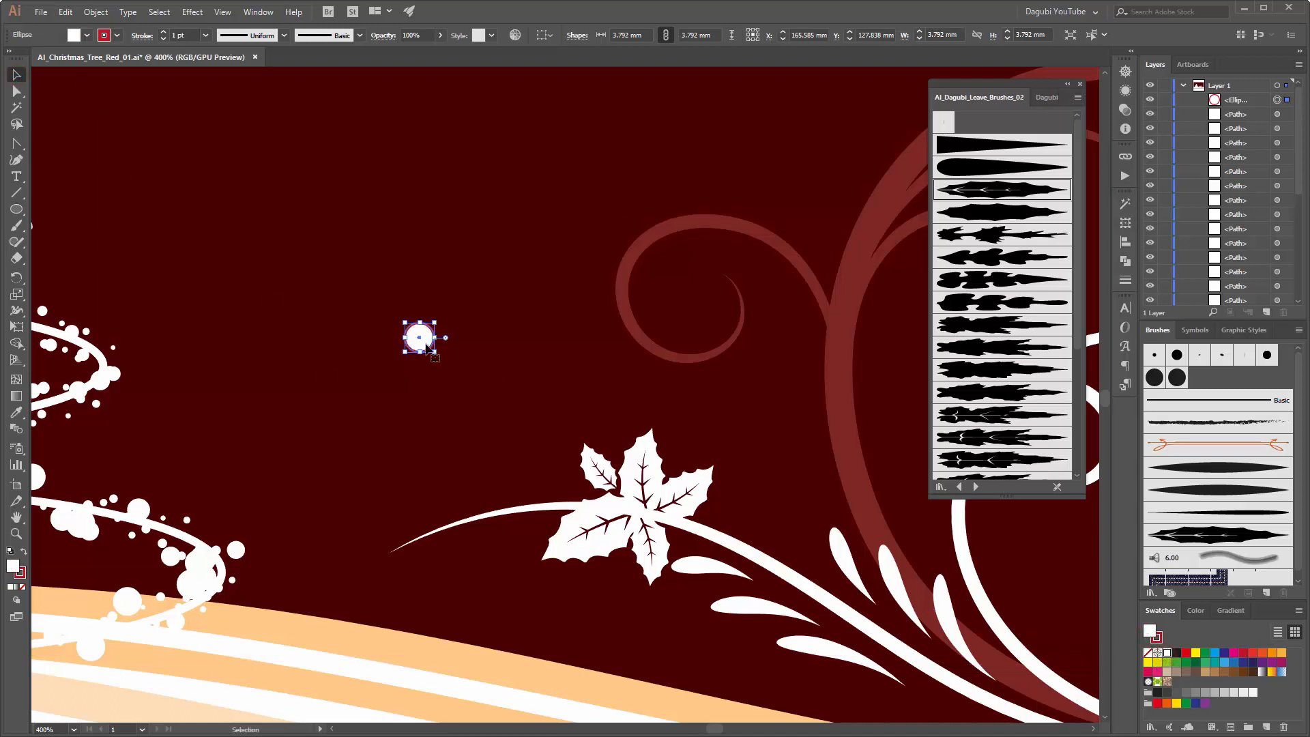
left_click_drag(426, 346, 616, 424)
scroll(639, 522, "up", 3)
left_click_drag(645, 482, 631, 468)
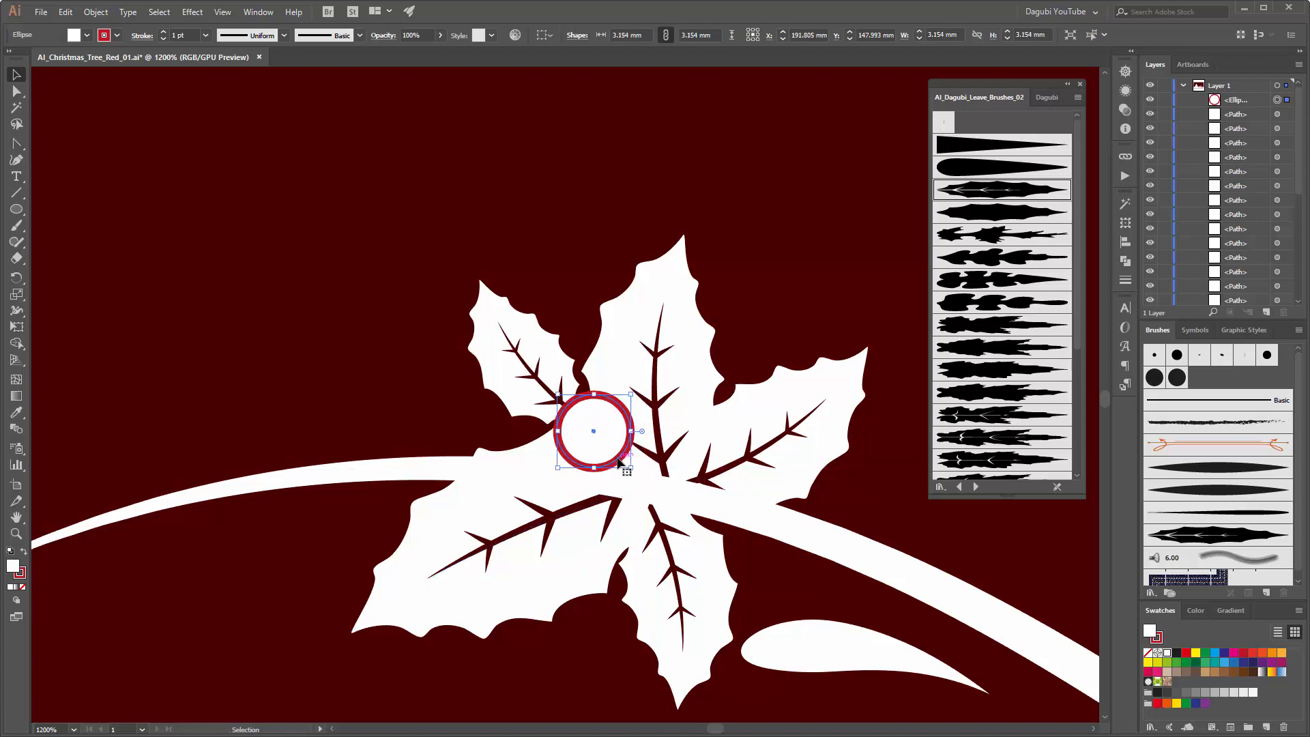
Step: Duplicate the berry twice into an overlapping trio, enlarging the copies to about 3.6 mm and 4.4 mm
left_click_drag(604, 450, 620, 519)
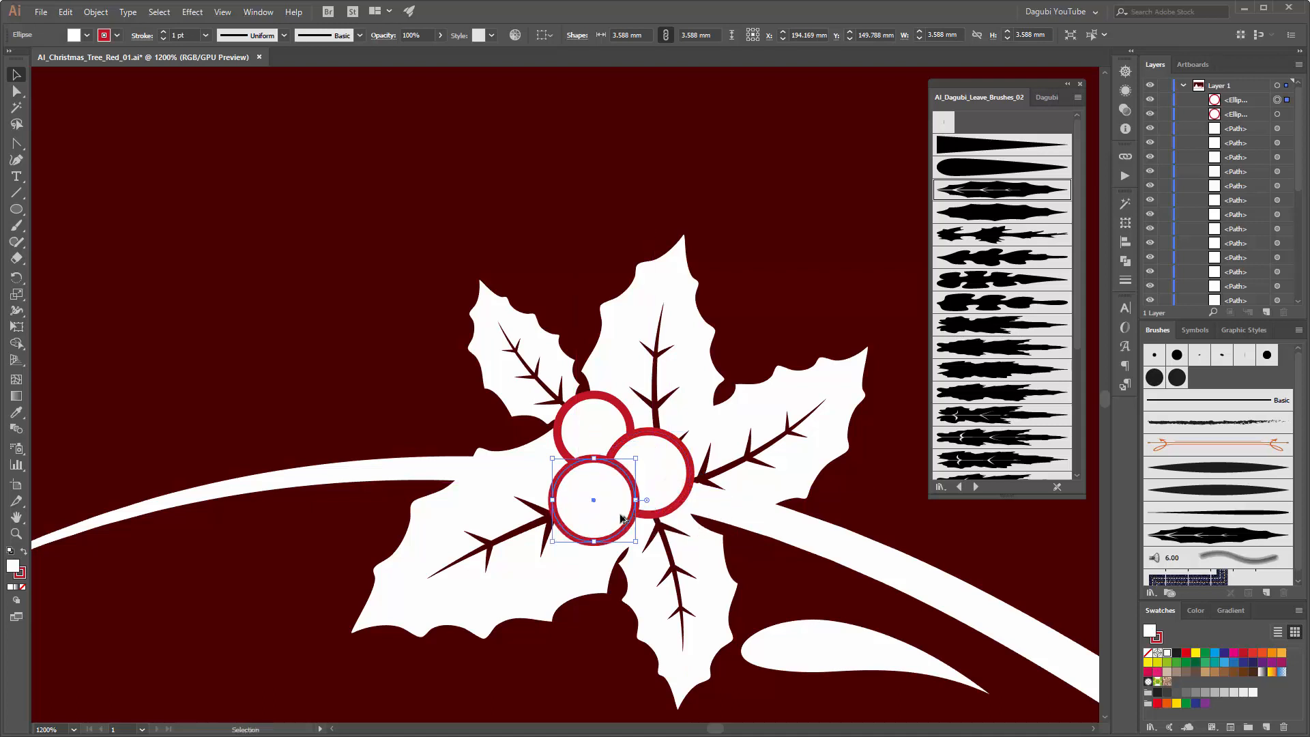
left_click_drag(551, 541, 534, 559)
scroll(626, 483, "down", 5)
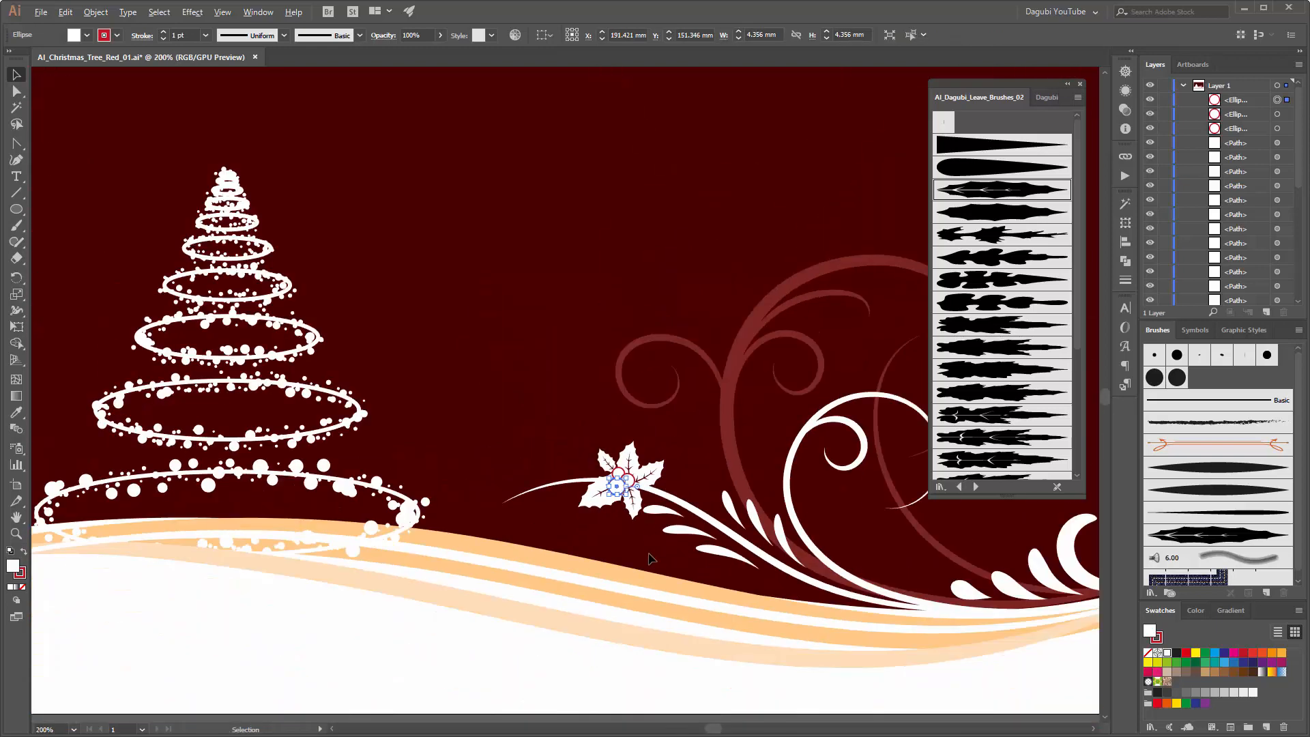
left_click(561, 205)
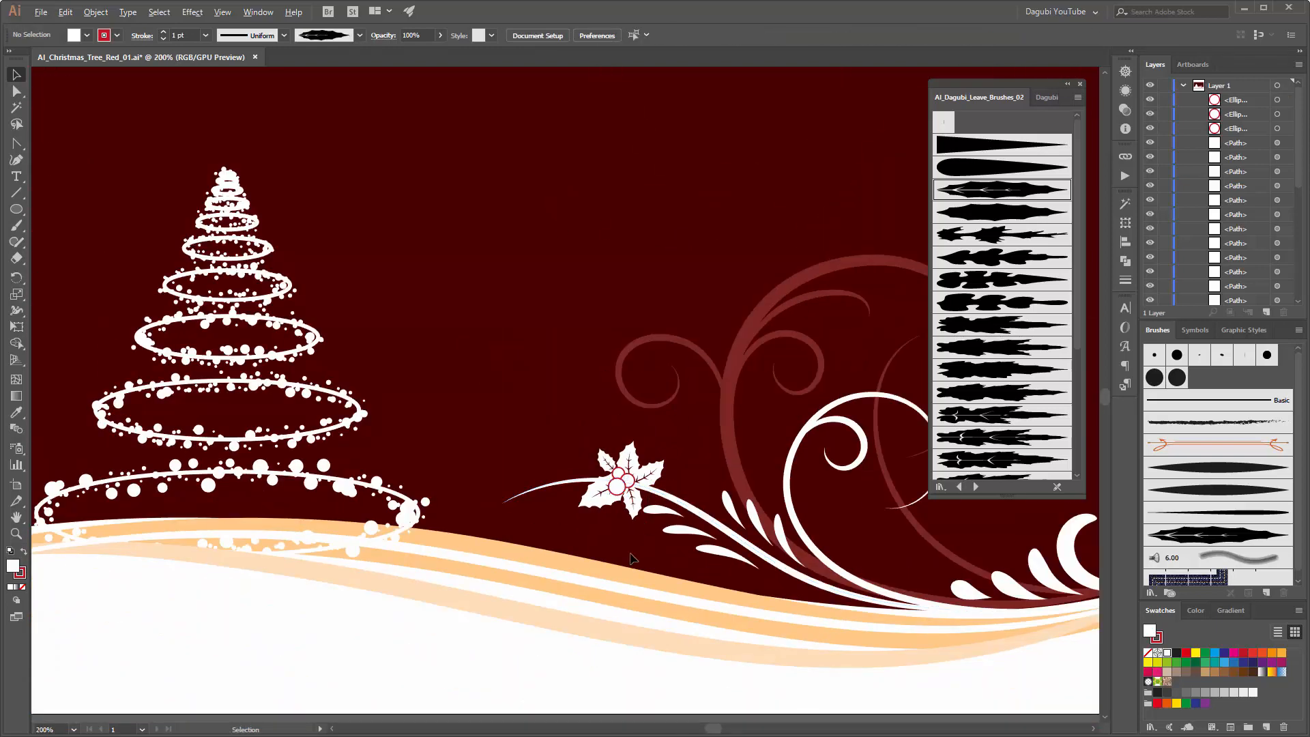
Step: Reuse the small holly leaf's brush style to paint five more white leaves along the branch beyond the berries, away from the curls
scroll(626, 480, "up", 2)
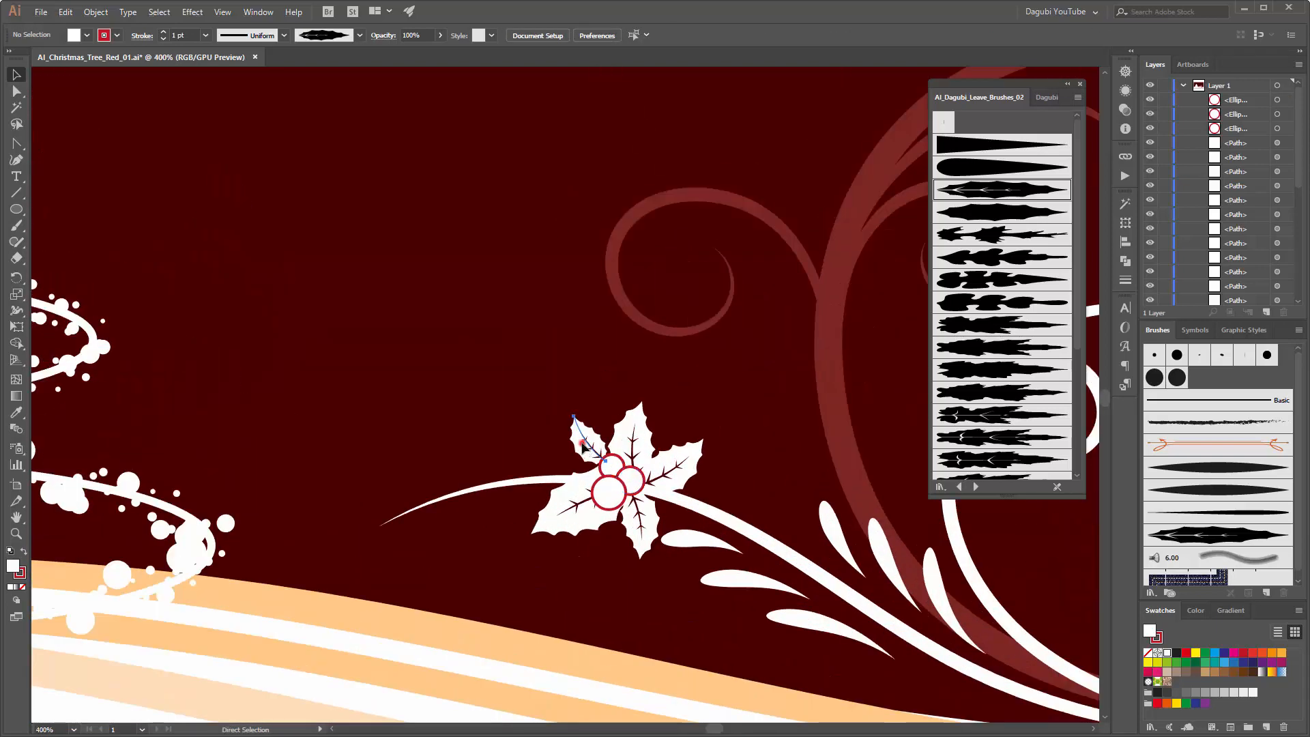
left_click(588, 452)
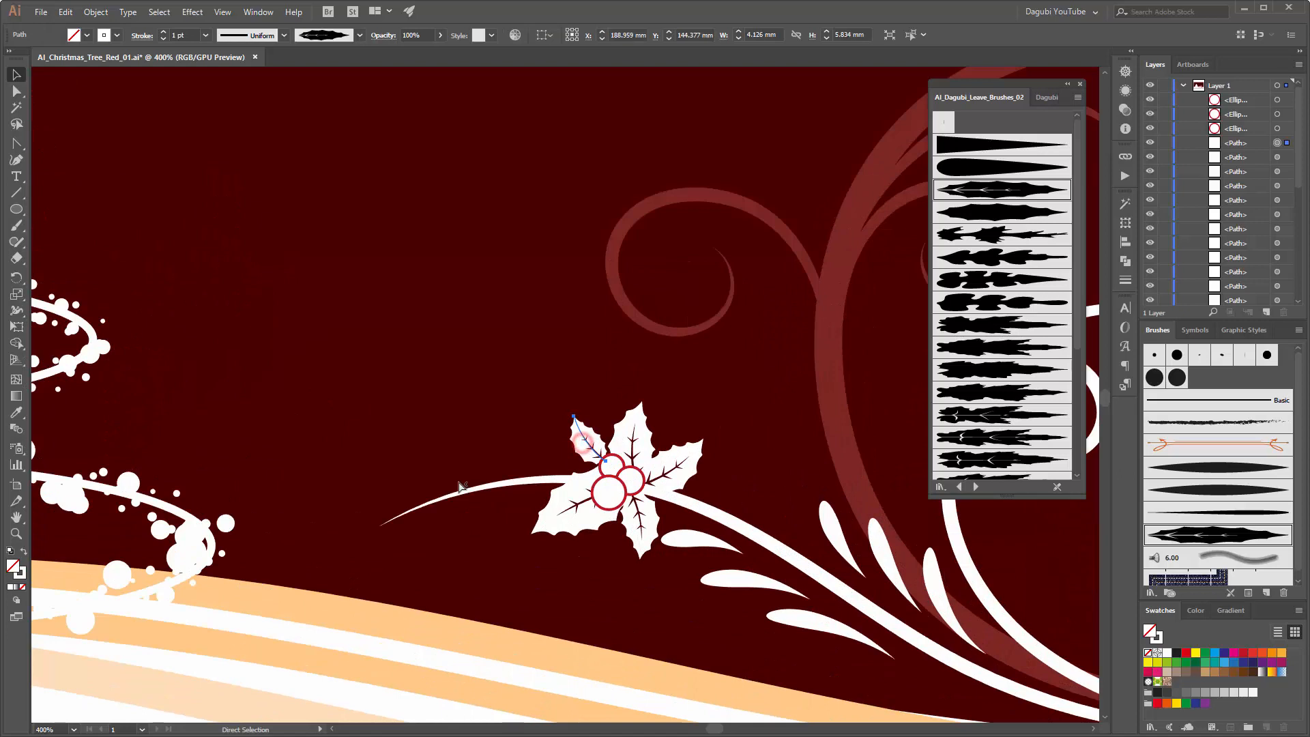
left_click(16, 226)
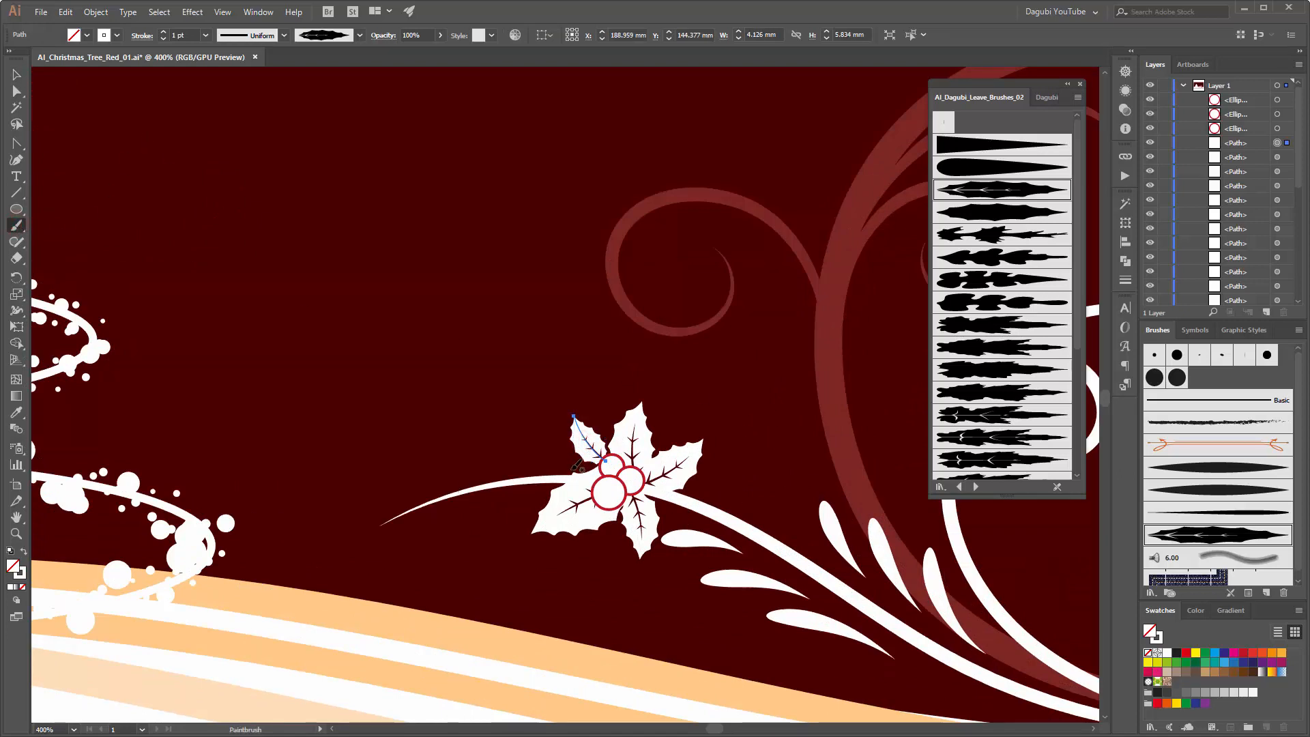
mouse_move(595, 463)
left_mouse_down()
mouse_move(550, 462)
mouse_move(564, 446)
mouse_move(539, 432)
left_mouse_up()
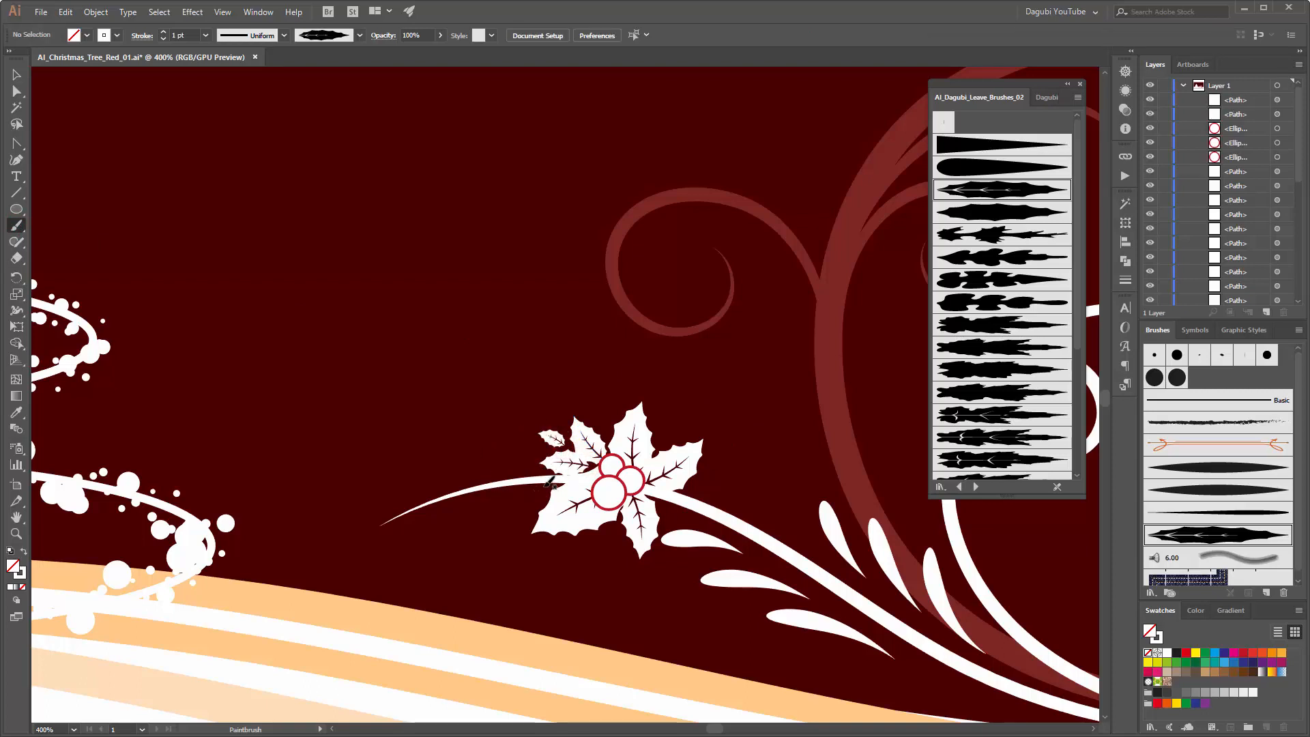
left_click_drag(545, 483, 490, 534)
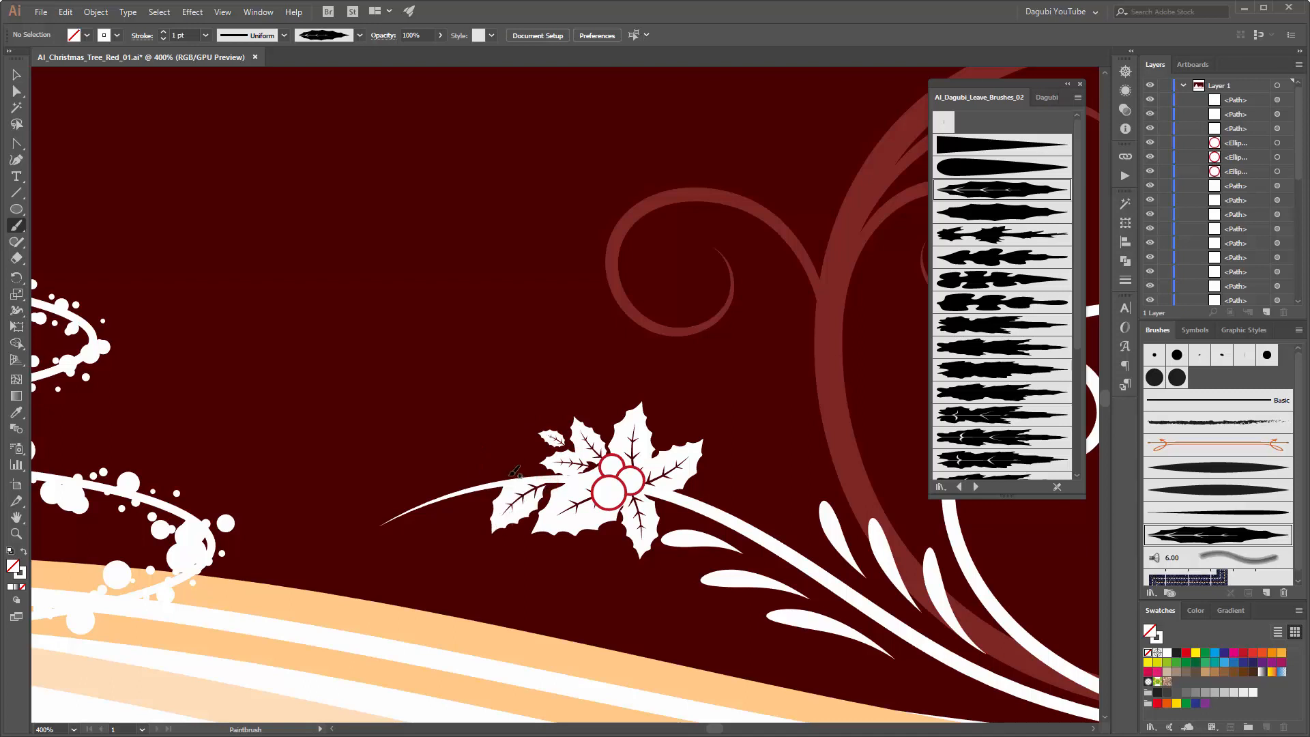
left_click_drag(518, 477, 473, 449)
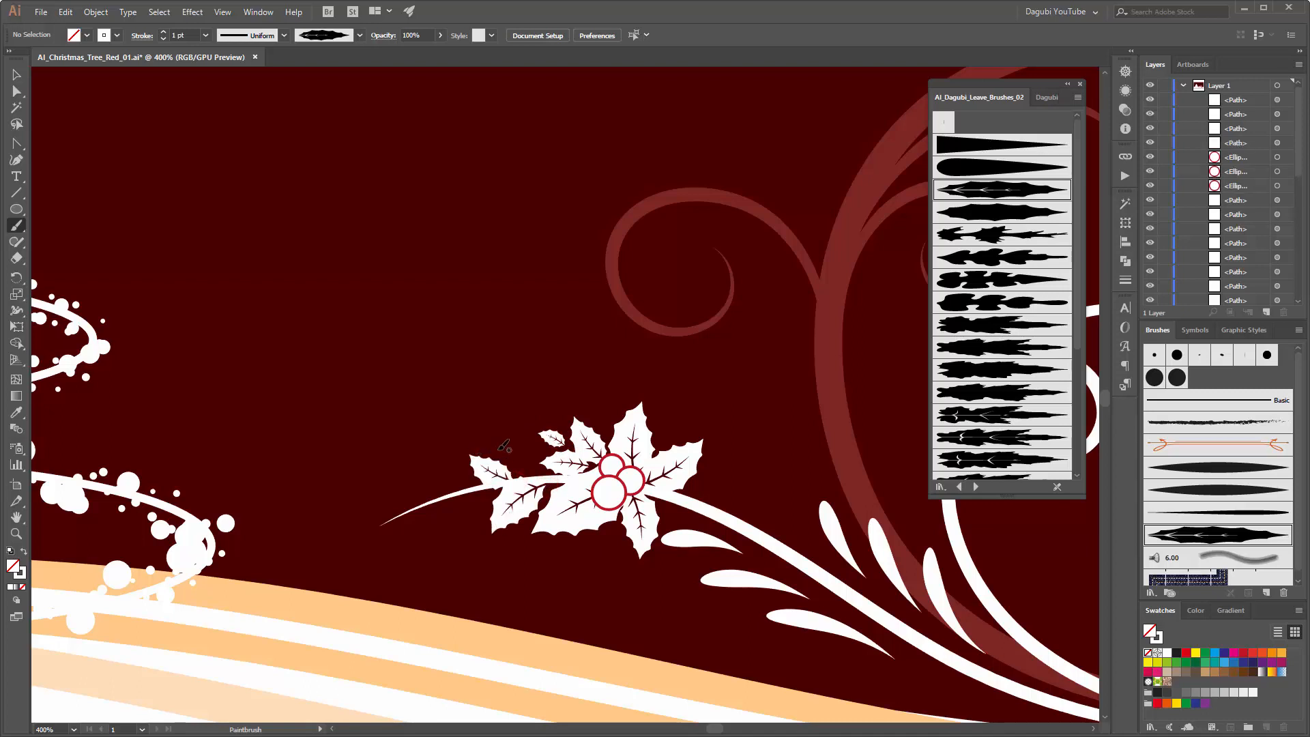
left_click_drag(549, 478, 509, 440)
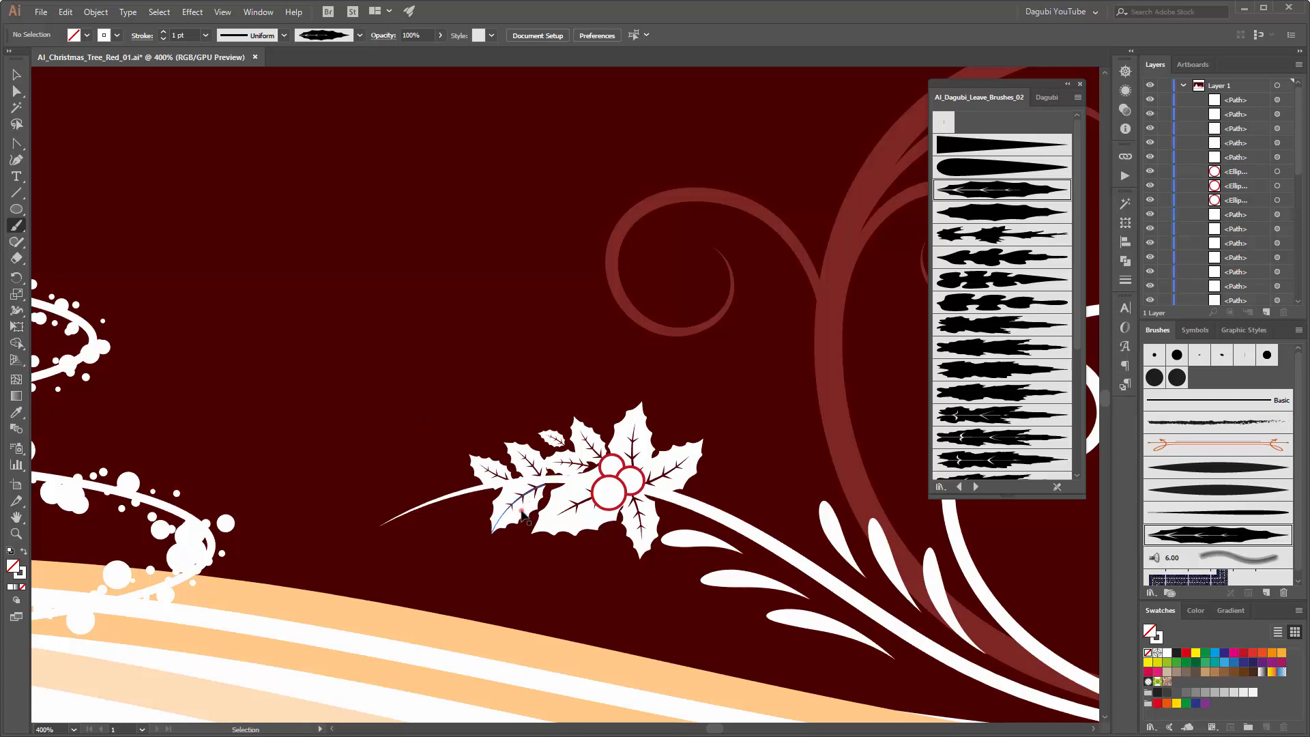
Step: Shift and rotate the newly painted outer holly leaves so they overlap closer to the berry cluster
left_click_drag(520, 509, 530, 510)
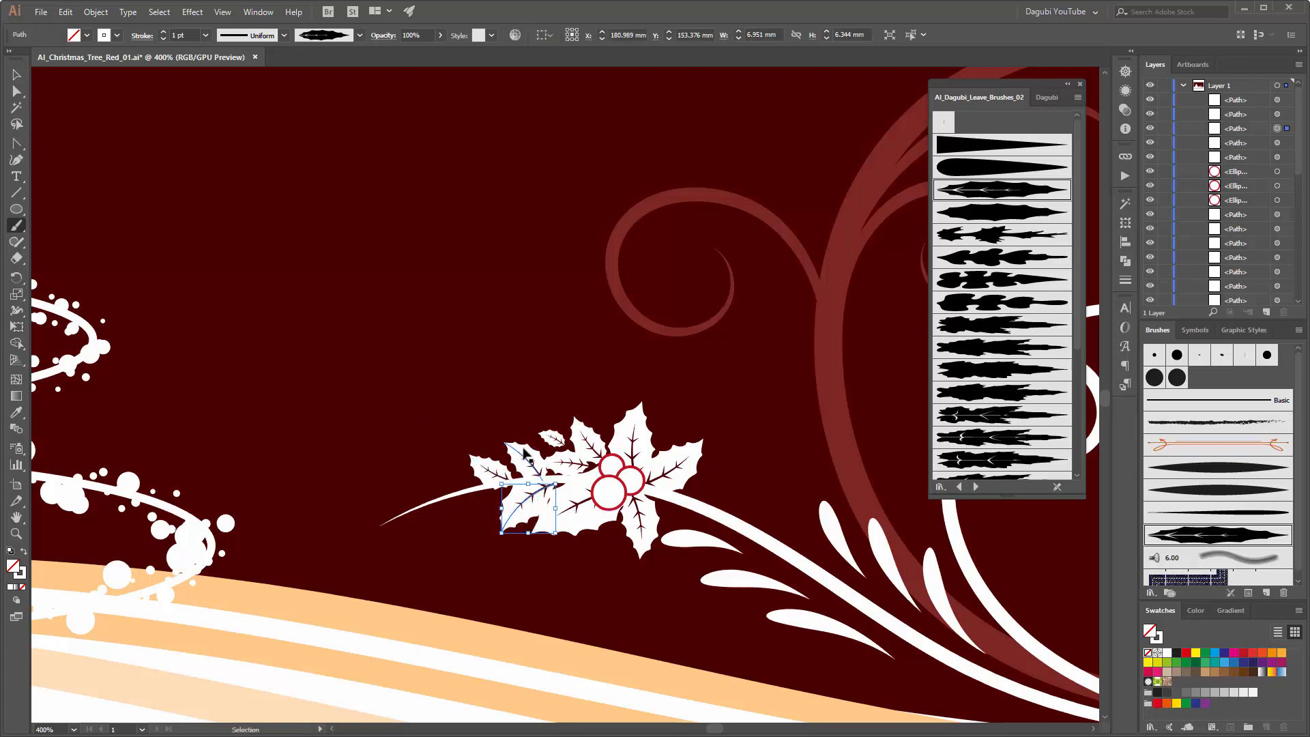
left_click_drag(526, 453, 560, 440)
left_click(497, 471)
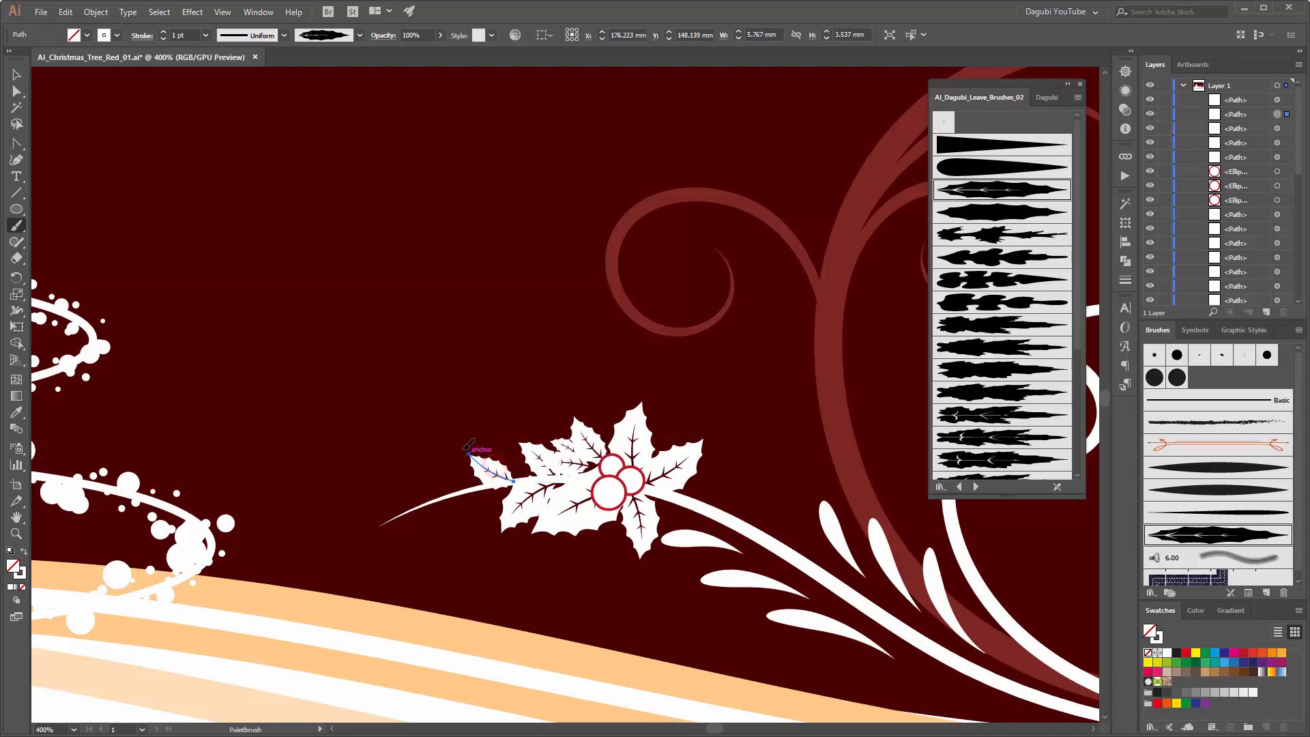
left_click_drag(465, 449, 525, 482)
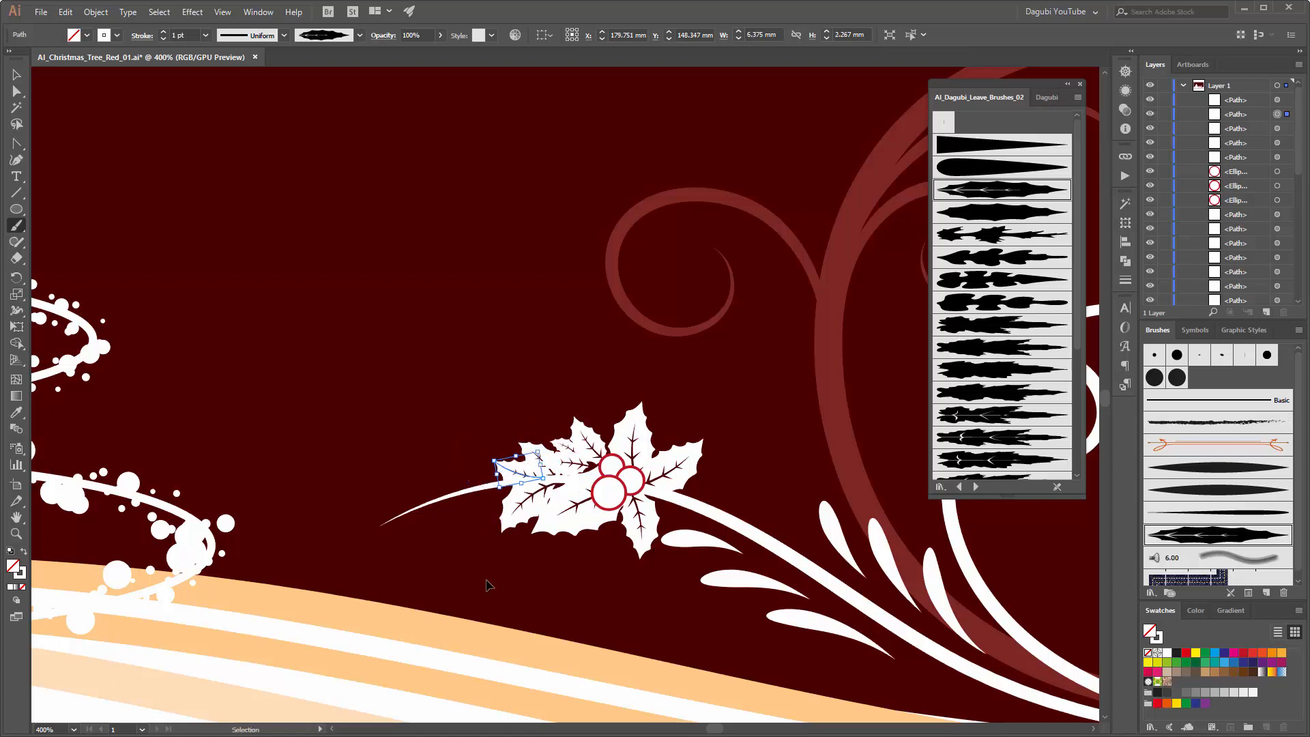
left_click(426, 575)
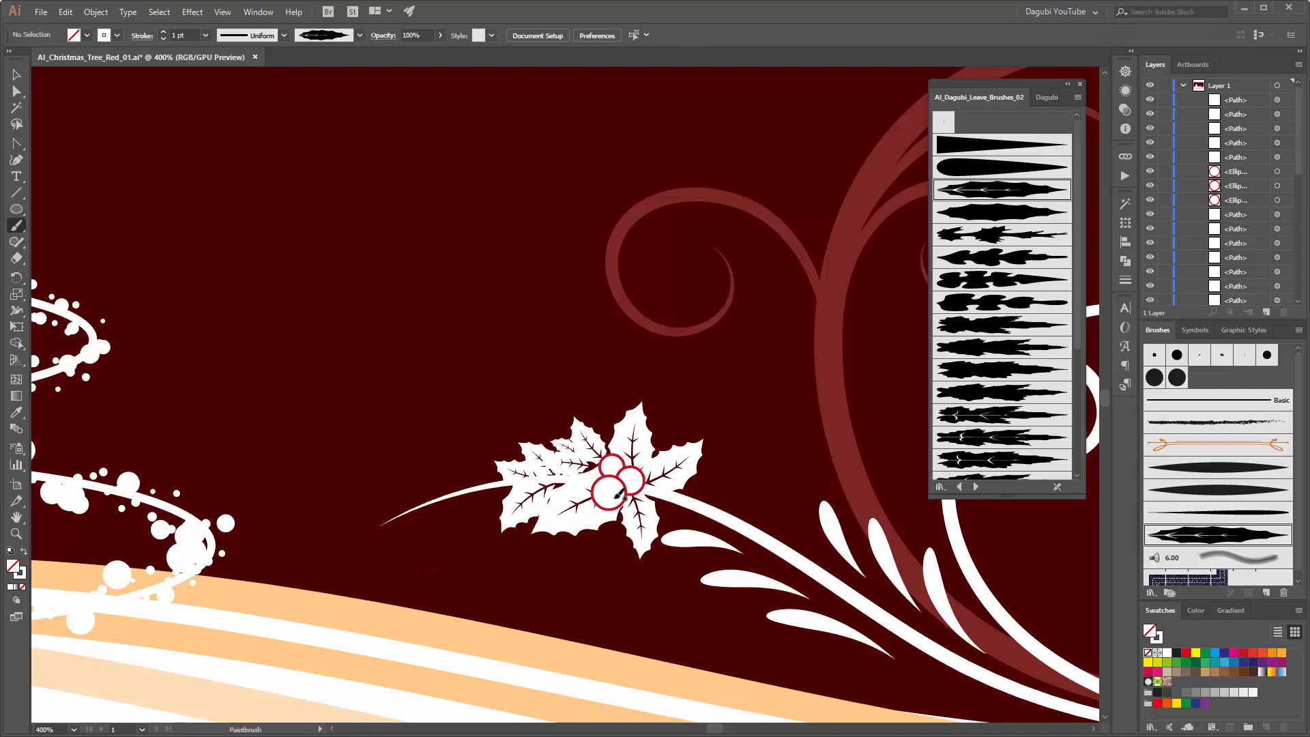
Step: Duplicate the smallest berry to its left and scale the copy down to about 2.5 mm
scroll(614, 495, "up", 5)
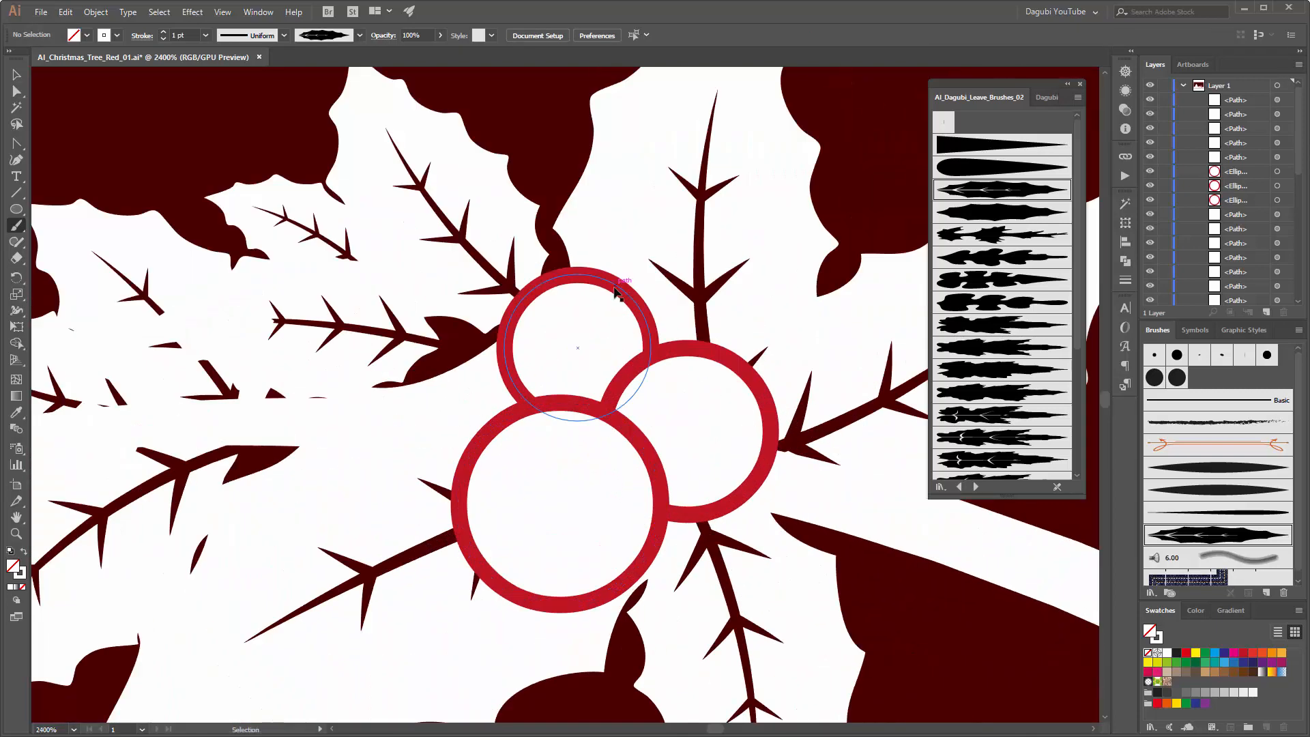
left_click(616, 307, "ctrl")
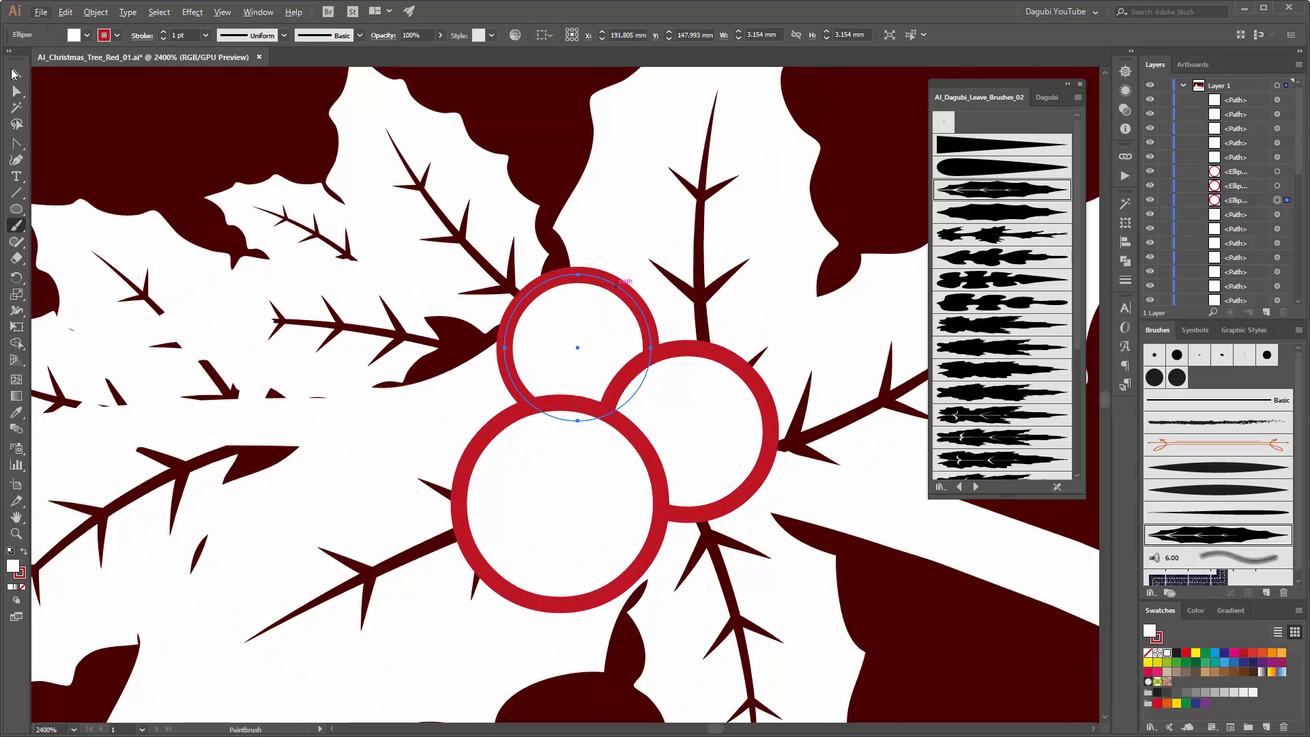
key("v")
left_click_drag(583, 286, 458, 298)
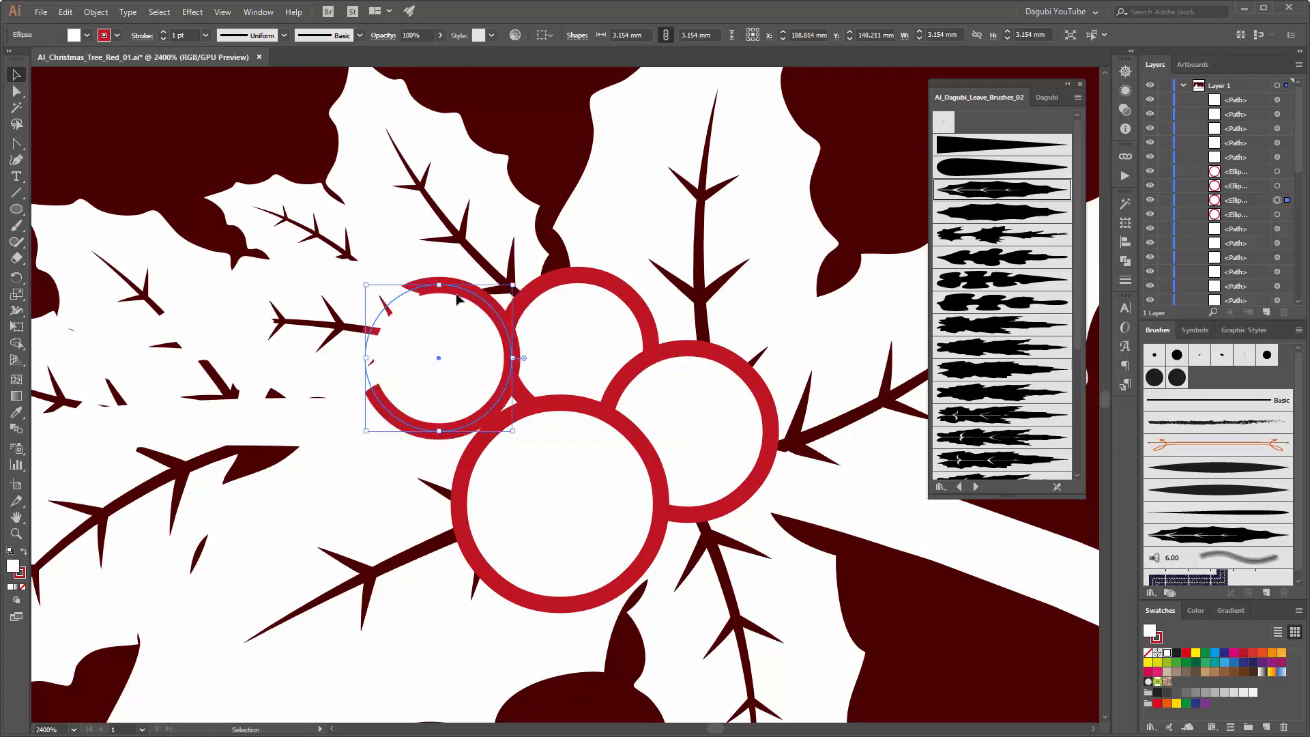
left_click_drag(366, 285, 398, 315)
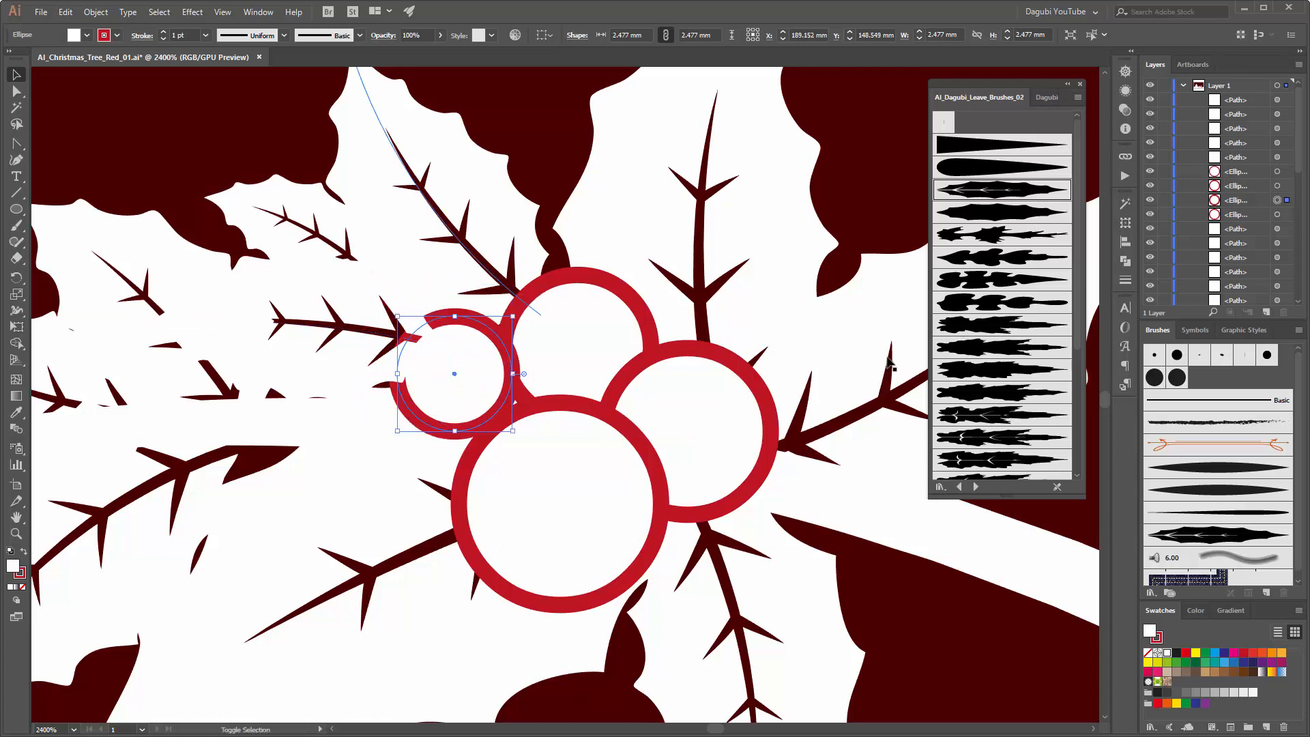
Step: Move the five topmost leaf paths below the four berry ellipses in the stacking order
left_click(1255, 100)
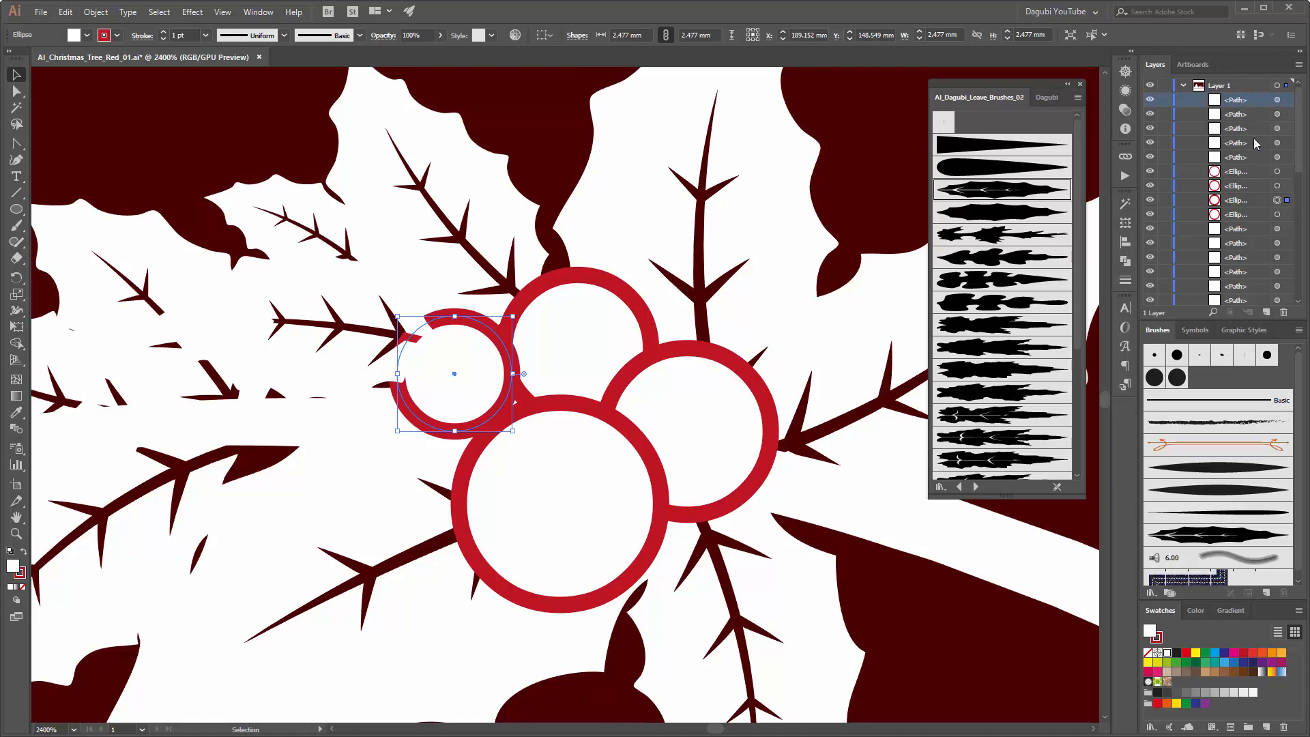
left_click(1245, 157, "shift")
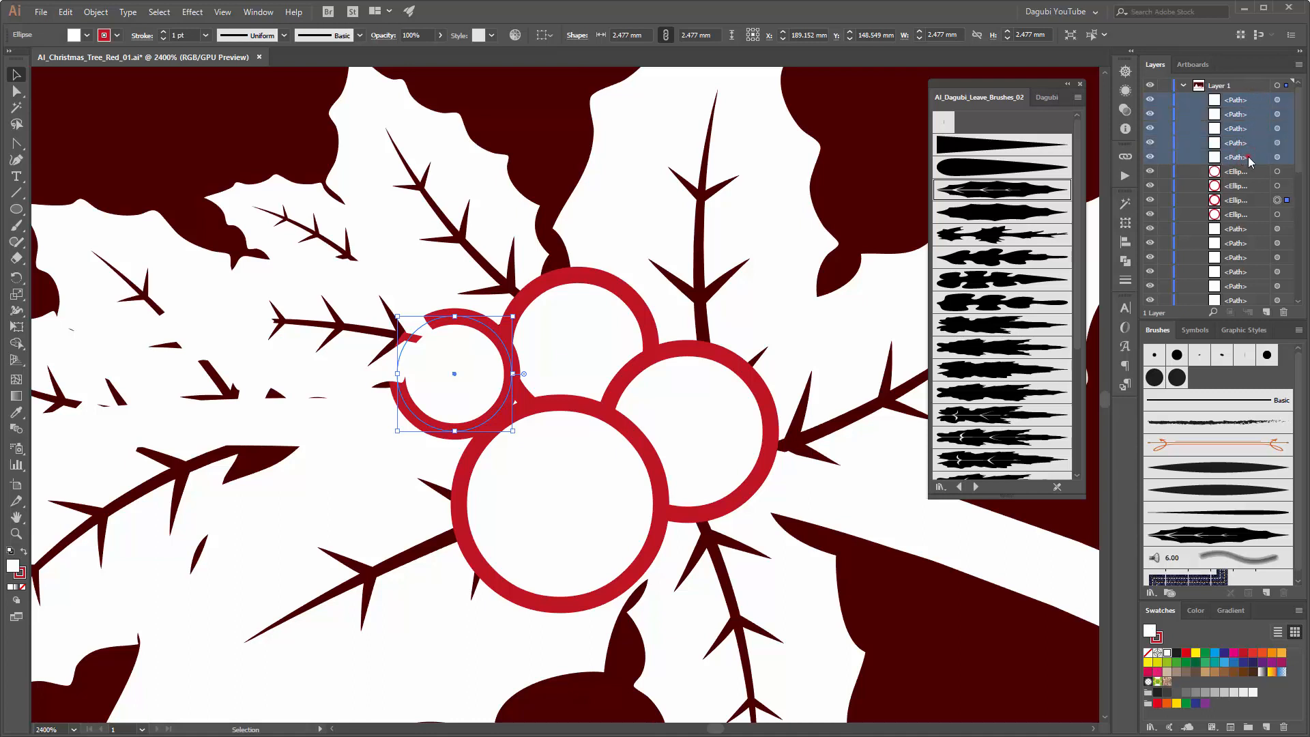
left_click_drag(1245, 219, 1244, 219)
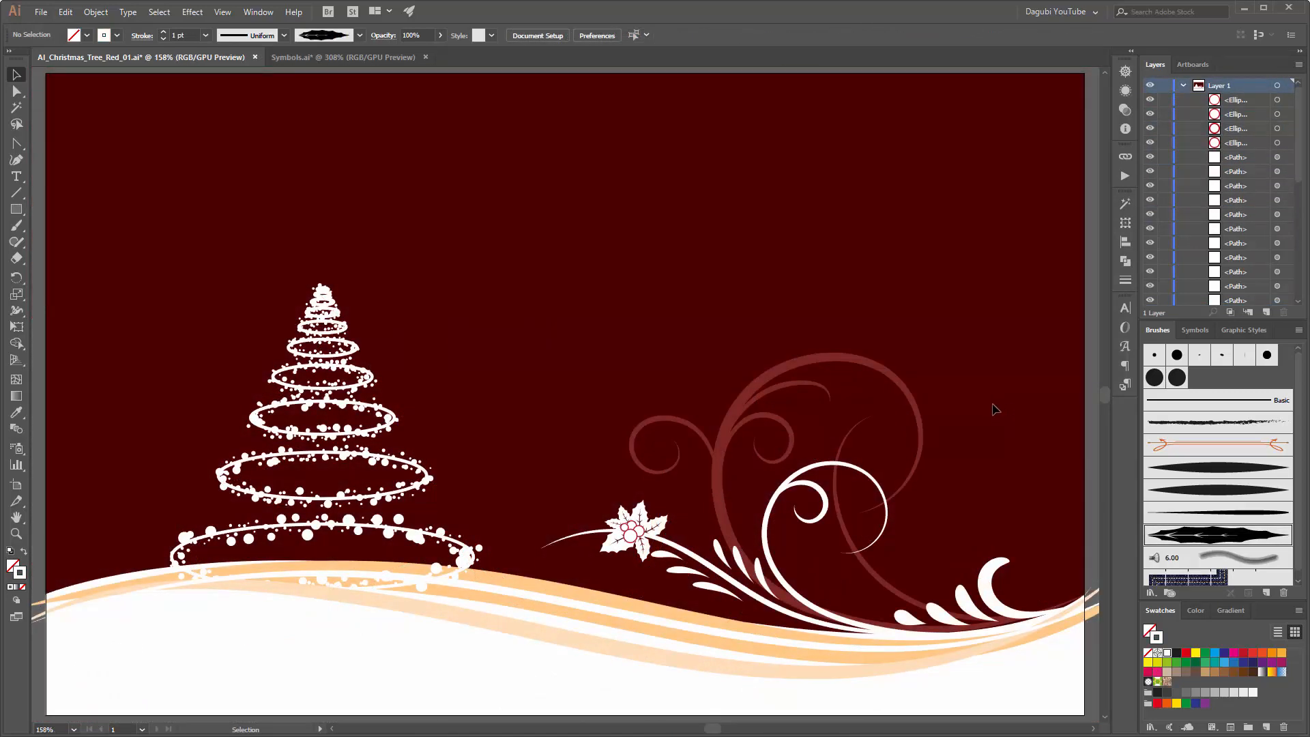
Step: Copy the snowflake from Symbols.ai into AI_Christmas_Tree_Red_01.ai and place it in the scene's upper-right corner
left_click(299, 57)
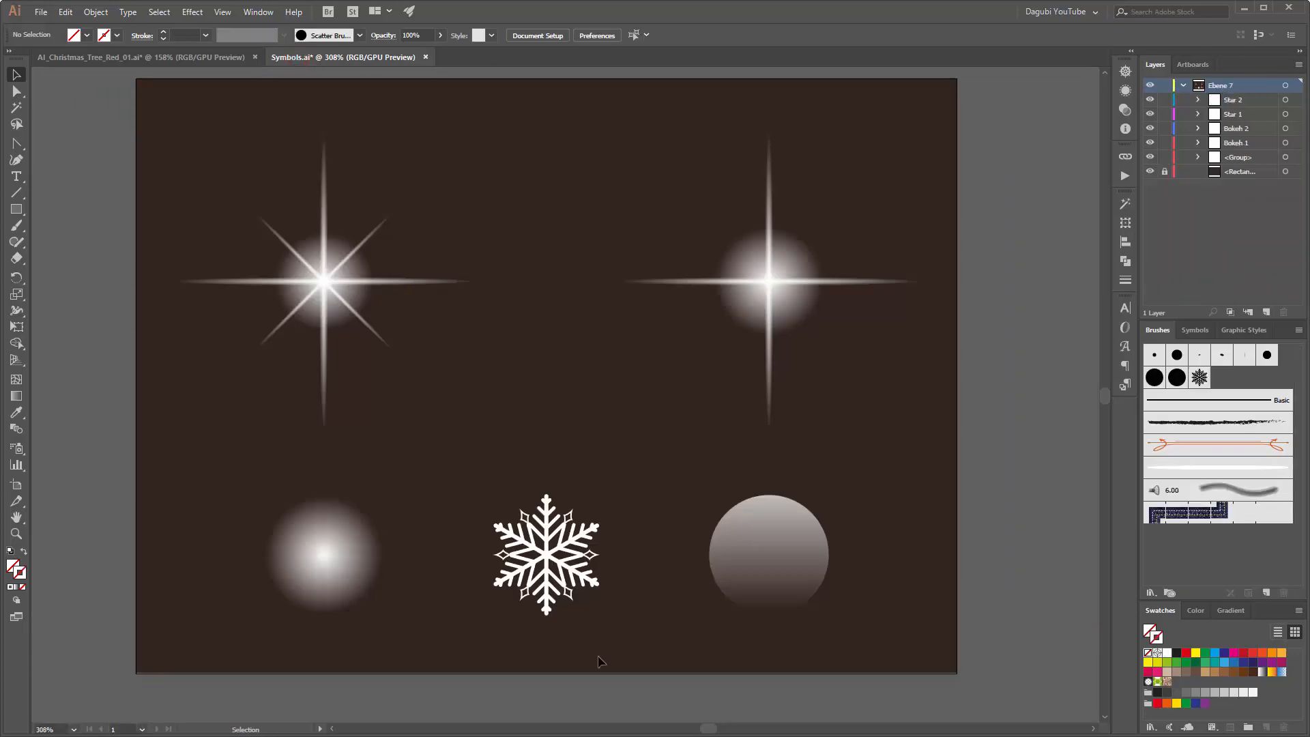
left_click(547, 556)
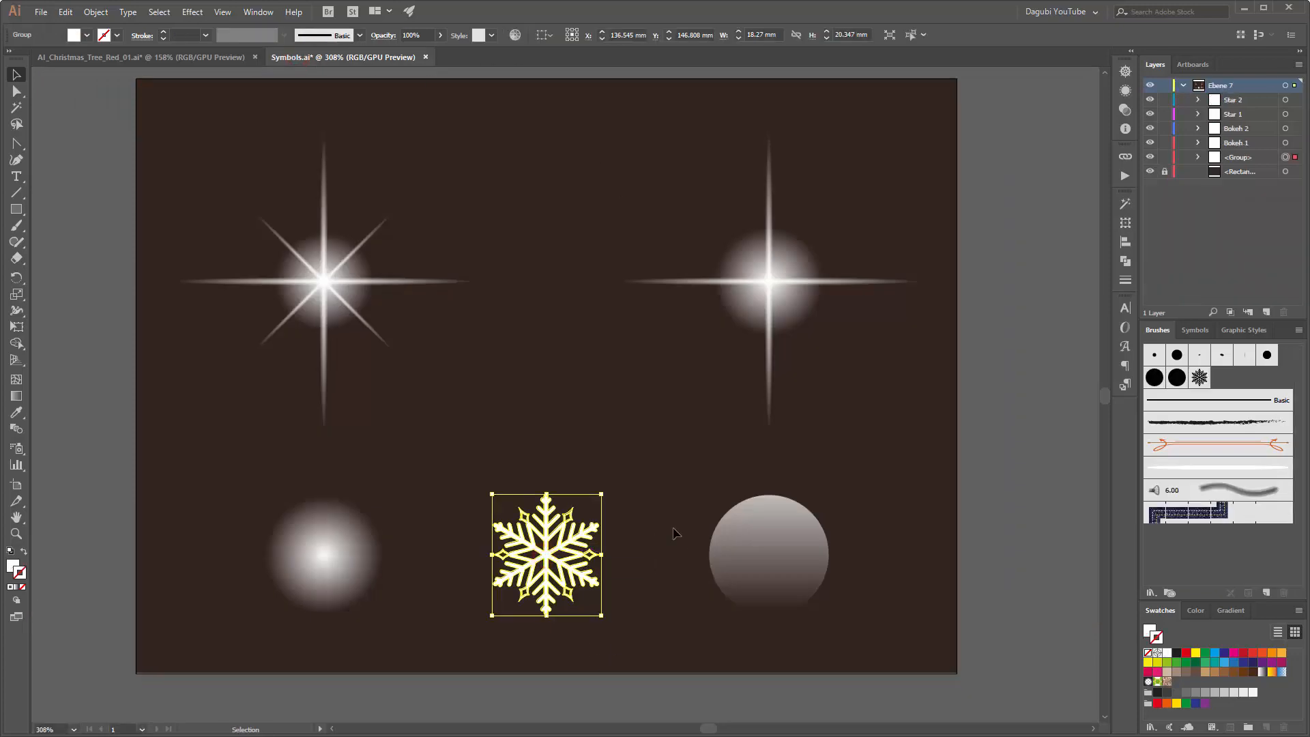
key("a")
left_click(83, 57)
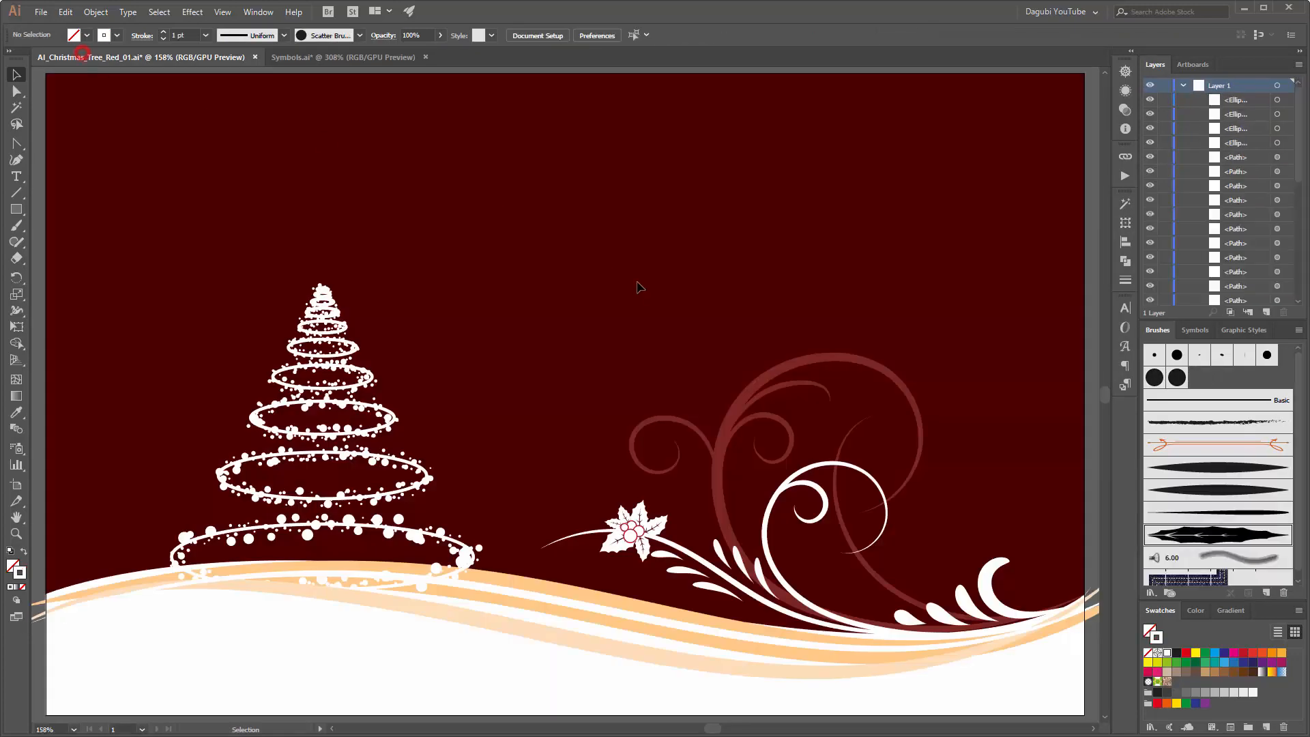
key("ctrl+v")
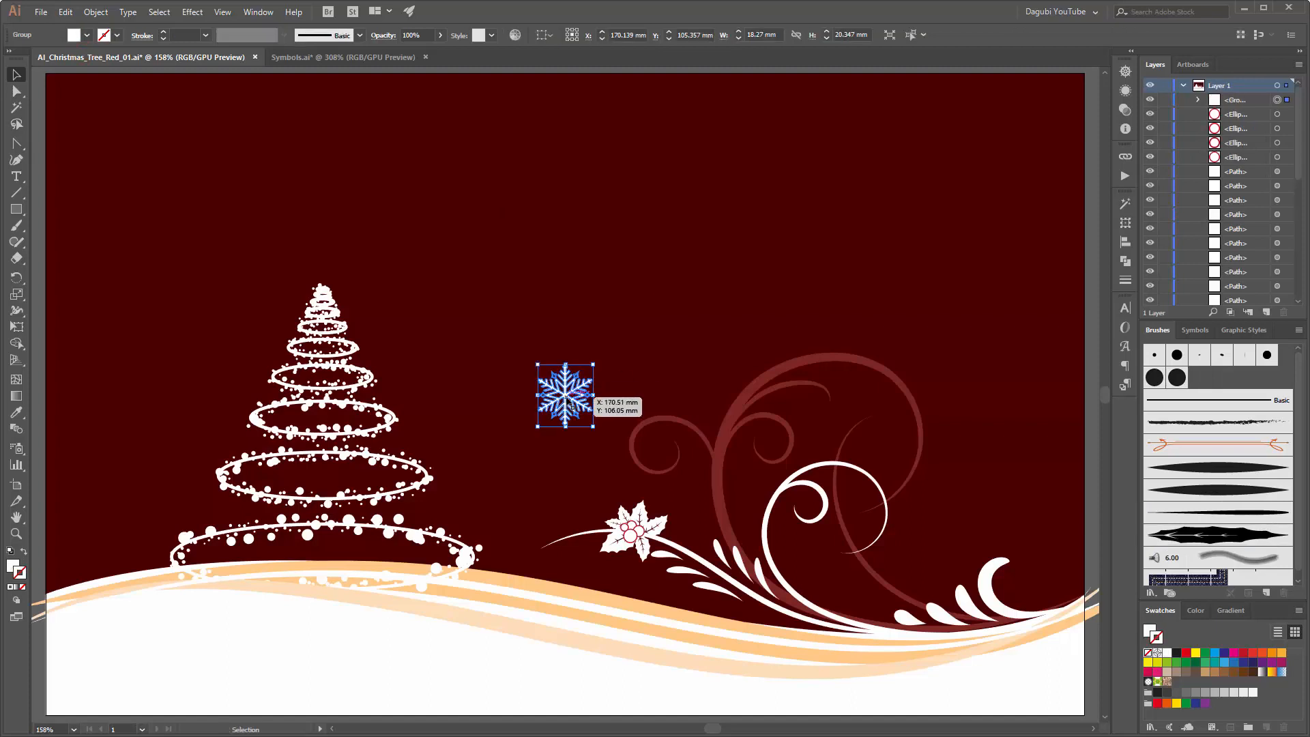
left_click_drag(587, 394, 926, 158)
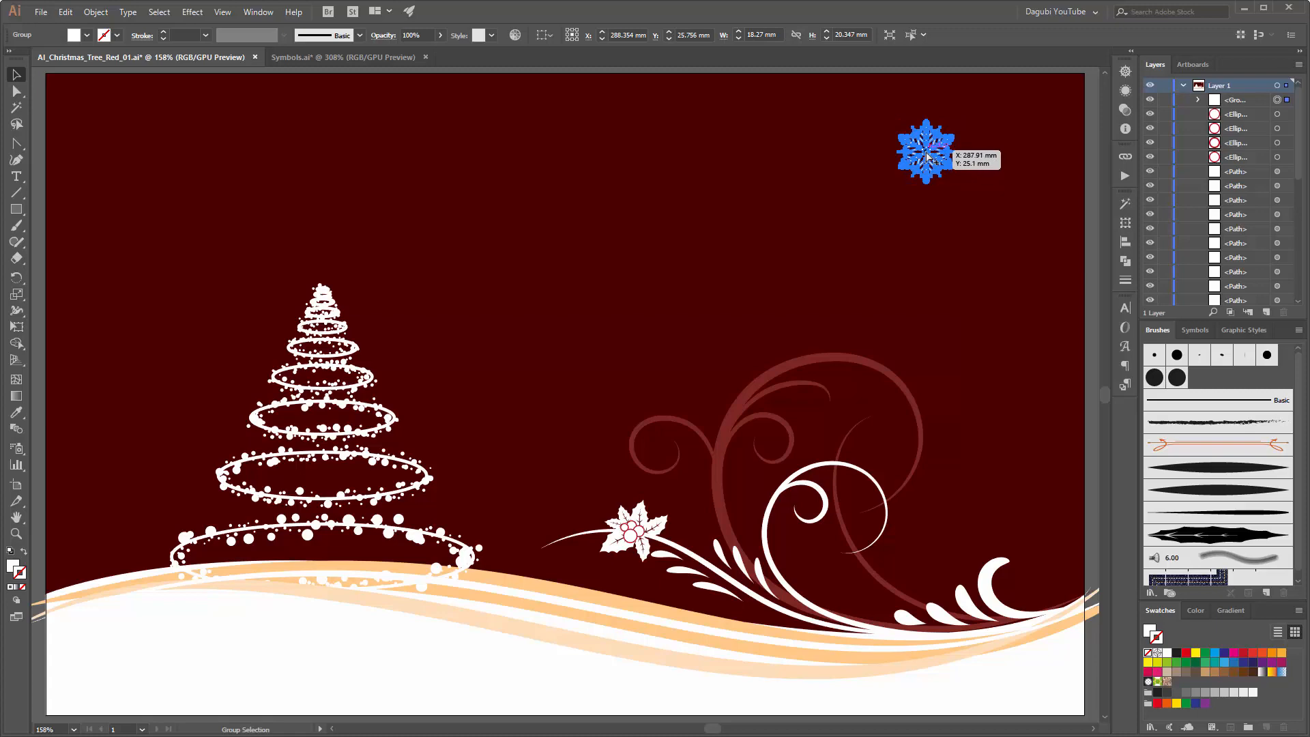
Step: Duplicate the snowflake to the open area above the holly, then rotate and enlarge the copy to about 51 by 46 mm
left_click_drag(926, 156, 635, 311)
key("ctrl+plus")
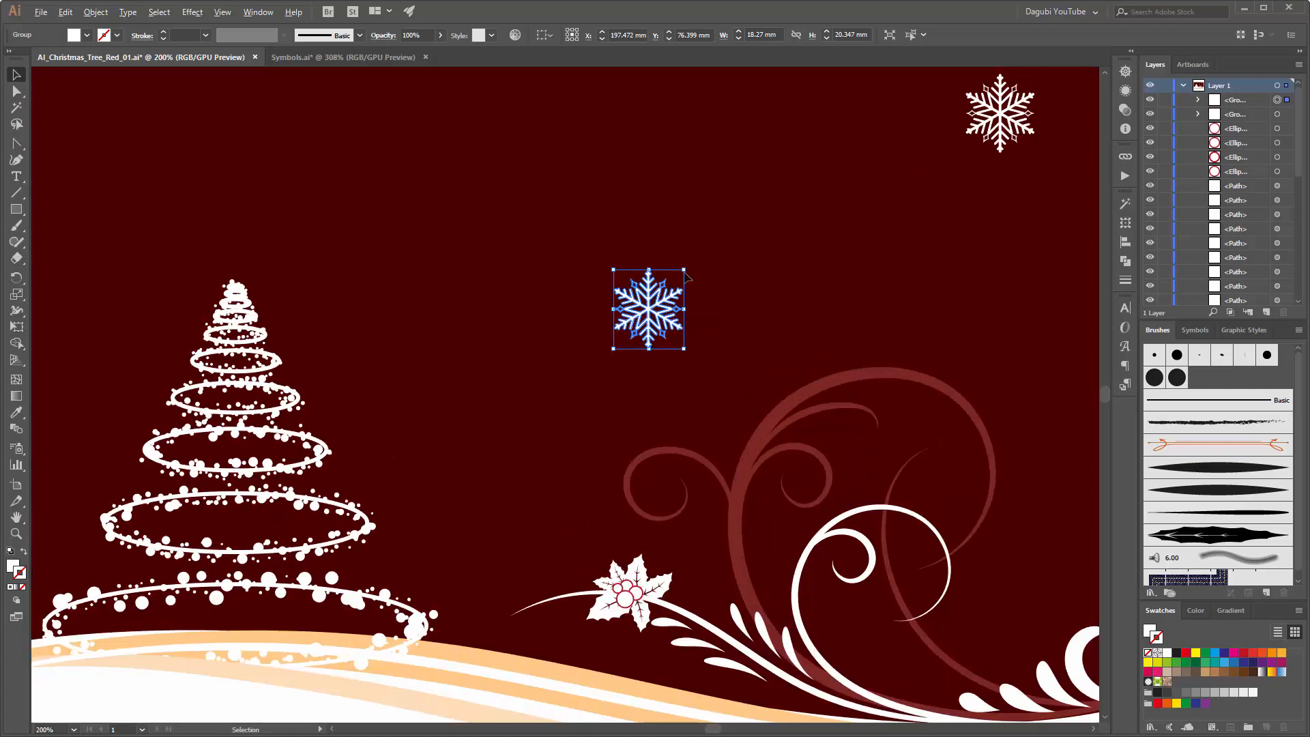
left_click_drag(685, 267, 806, 369)
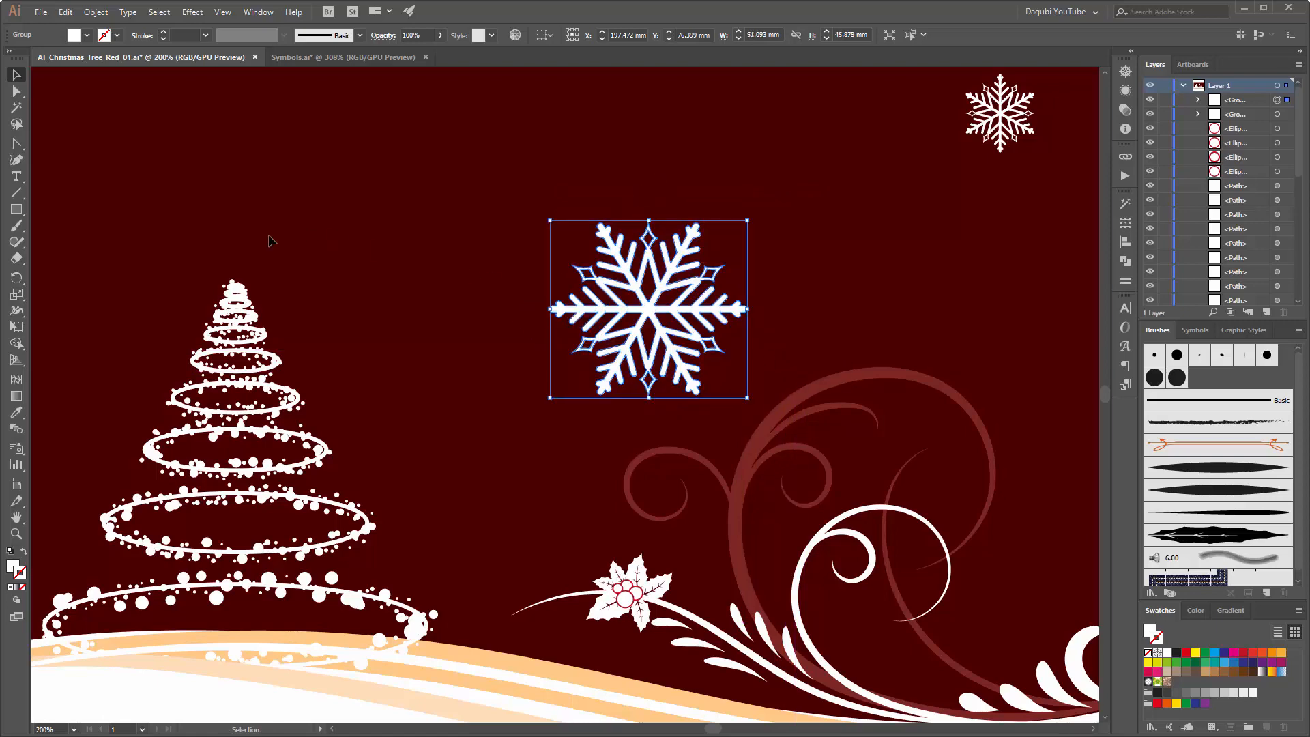
Step: Draw a rectangle about 90 by 38 mm over the large snowflake's upper half and subtract it with Minus Front
left_click(16, 211)
left_click_drag(476, 163, 825, 309)
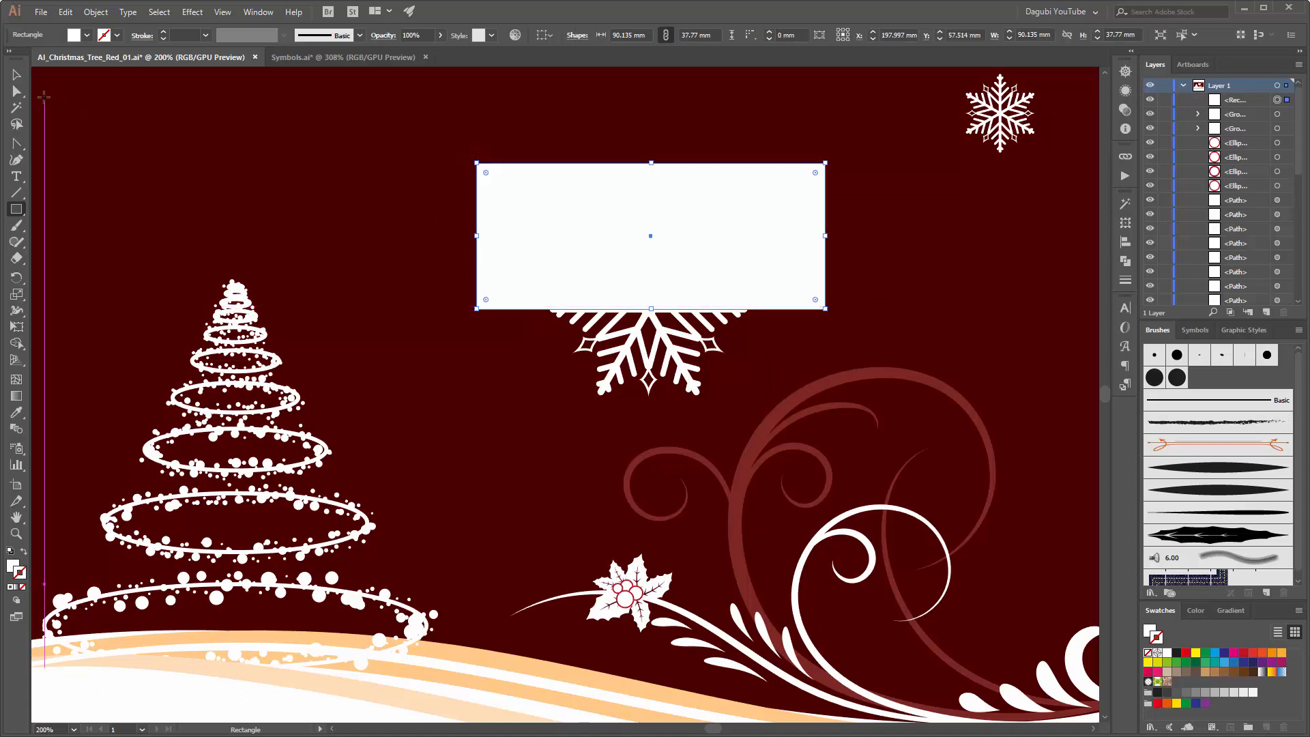
left_click(17, 76)
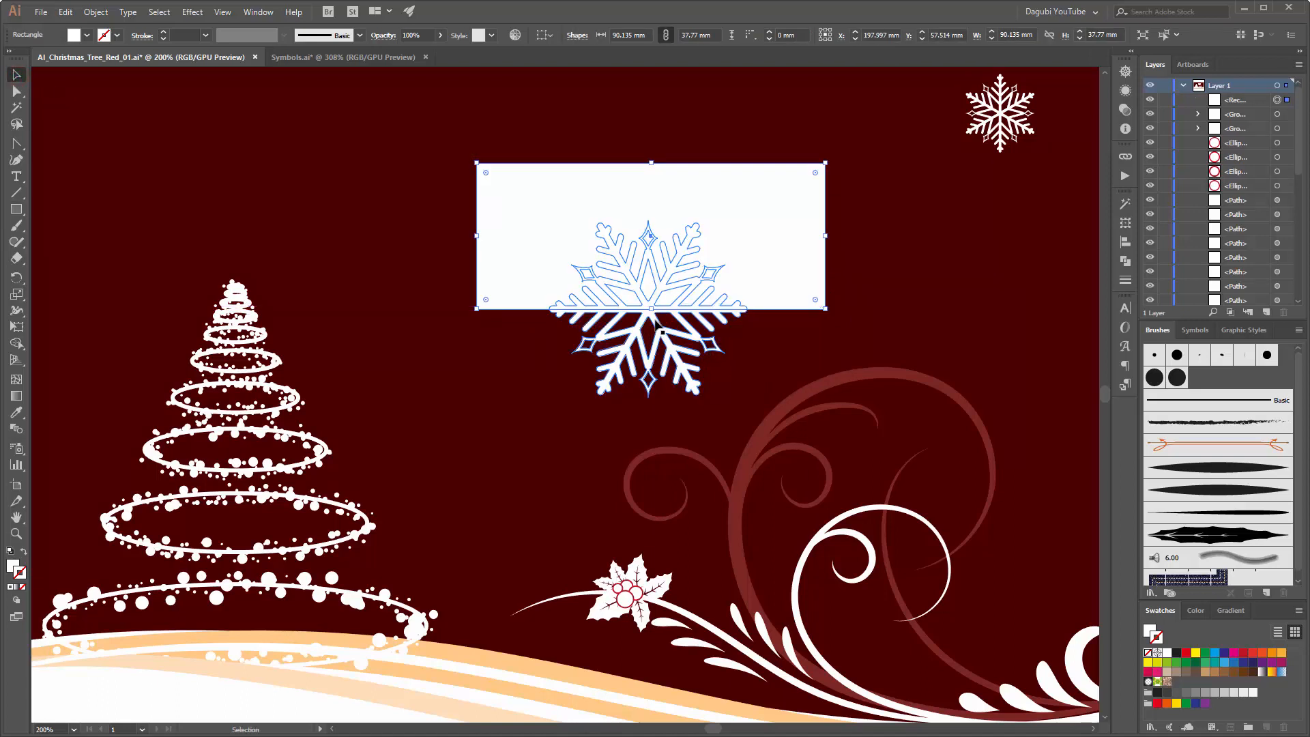
left_click(659, 330)
left_click(767, 257, "shift")
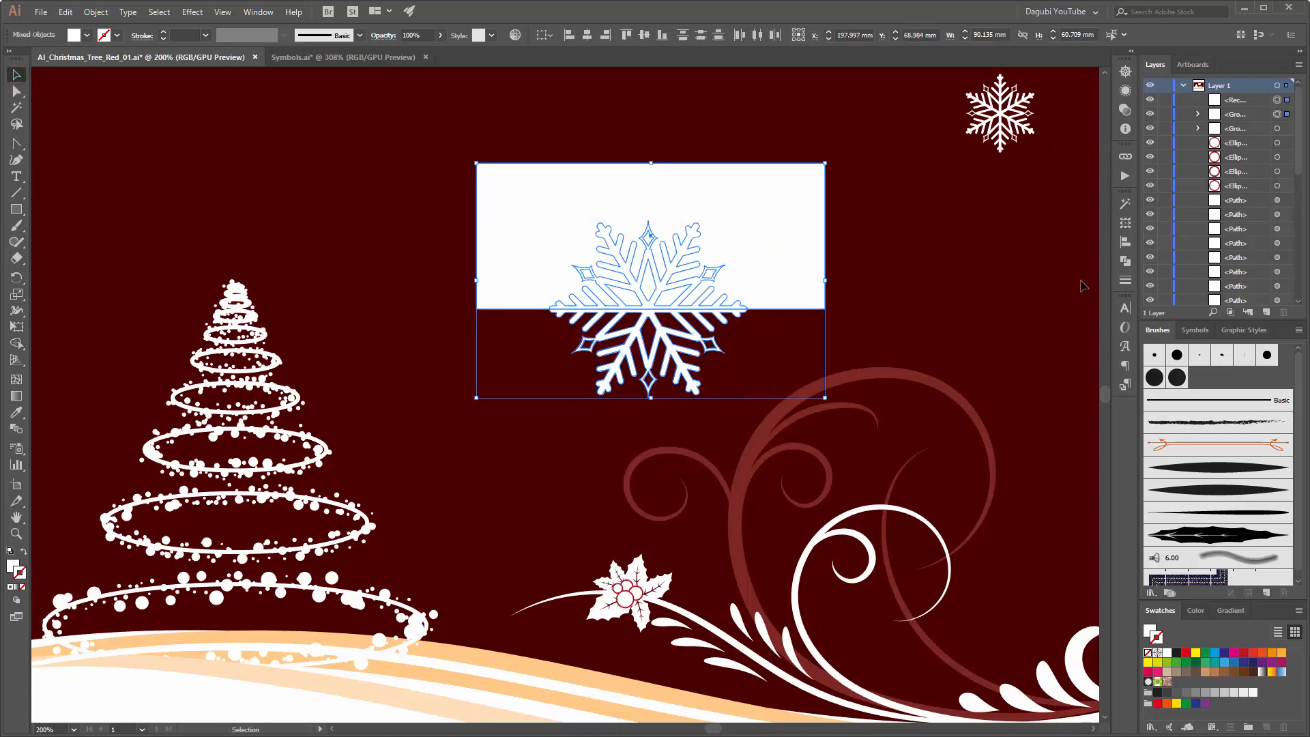
left_click(1125, 263)
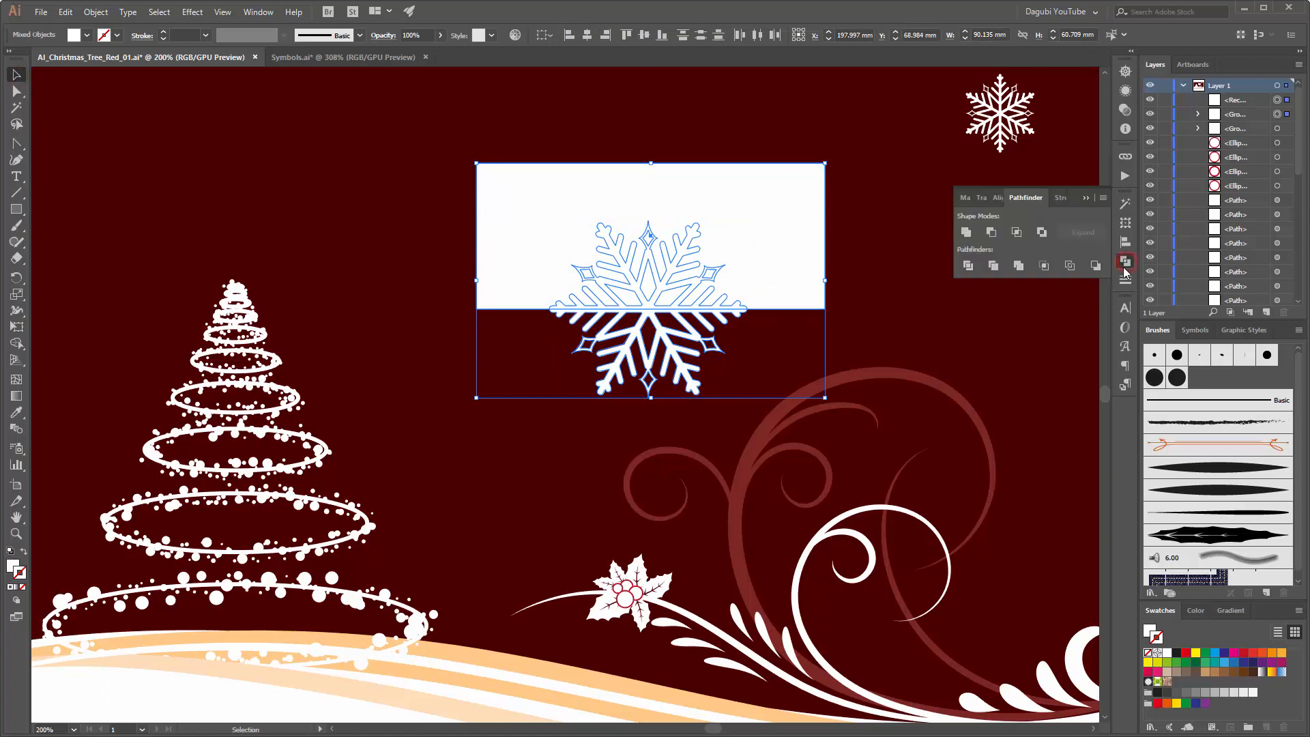
left_click(991, 233)
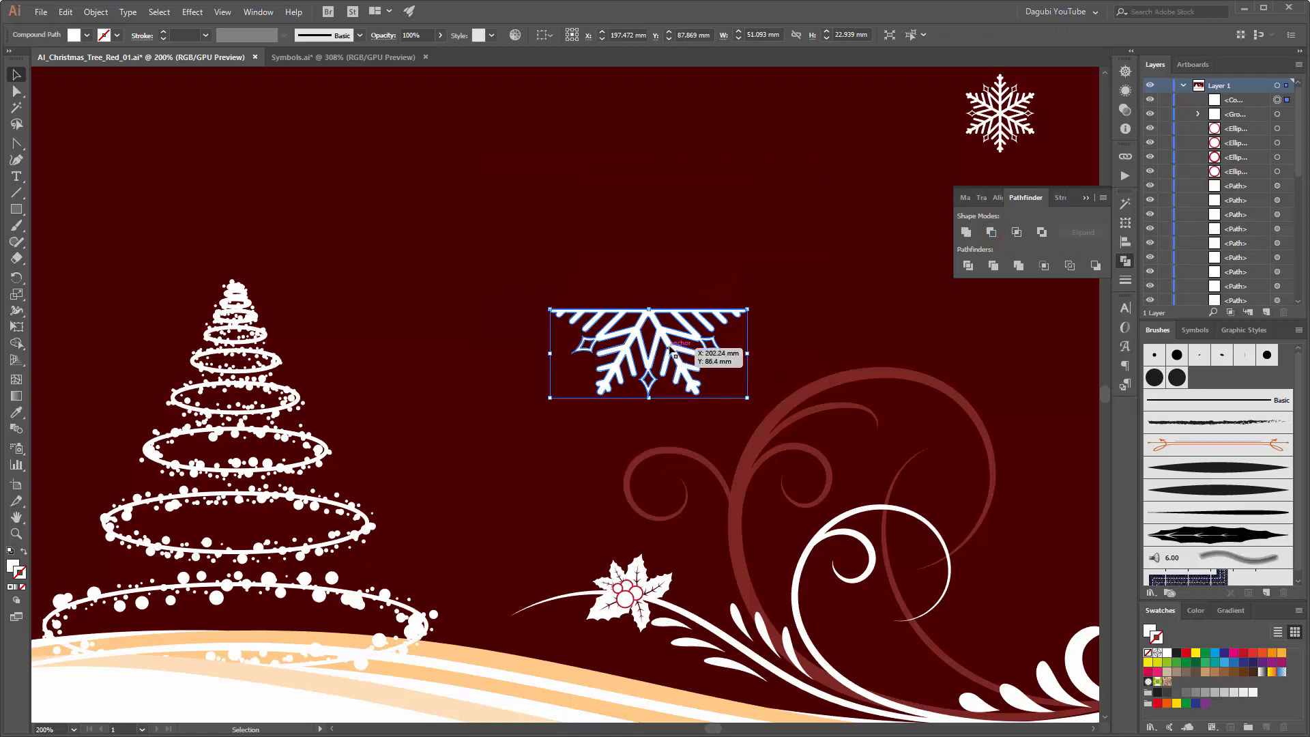
Step: Swap the half snowflake's fill and stroke to leave a 1 pt white outline, and give the stroke round corner joins
mouse_move(672, 349)
left_mouse_down()
mouse_move(750, 419)
mouse_move(657, 366)
left_mouse_up()
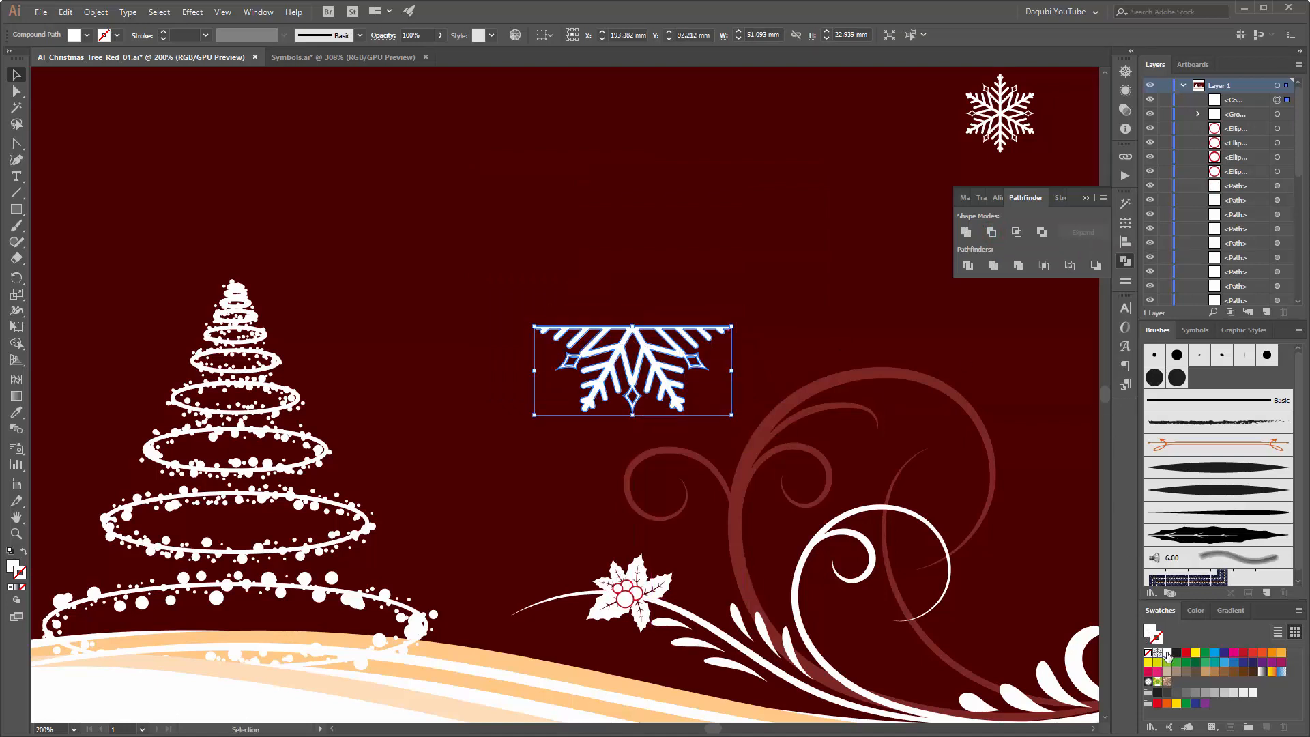
key("shift+x")
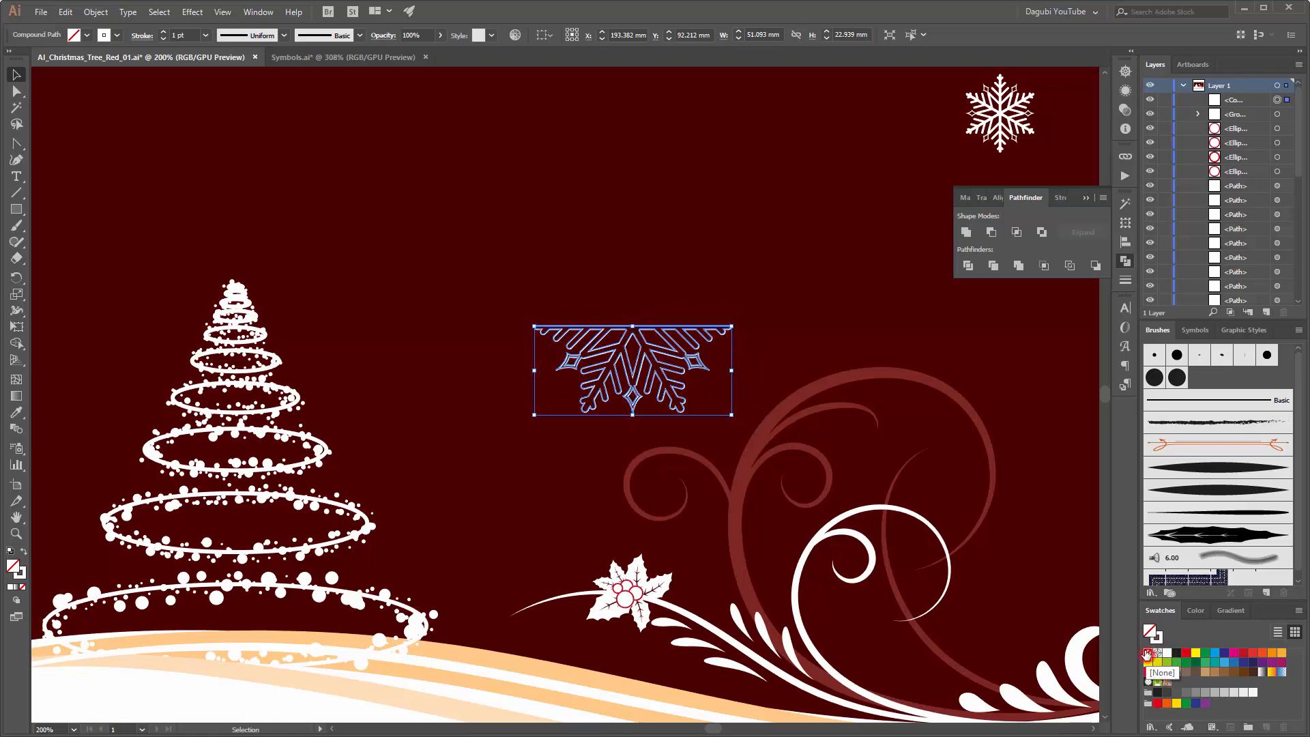
scroll(648, 394, "up", 3)
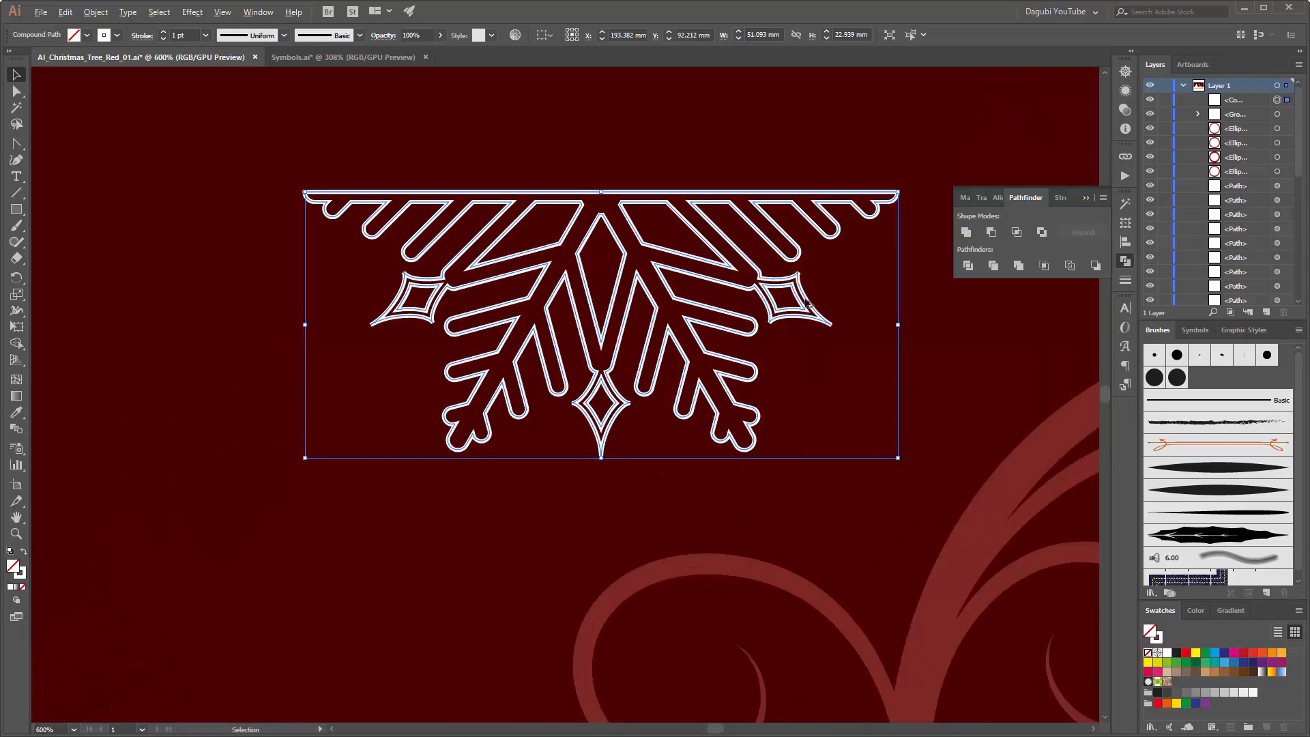
scroll(806, 302, "up", 1)
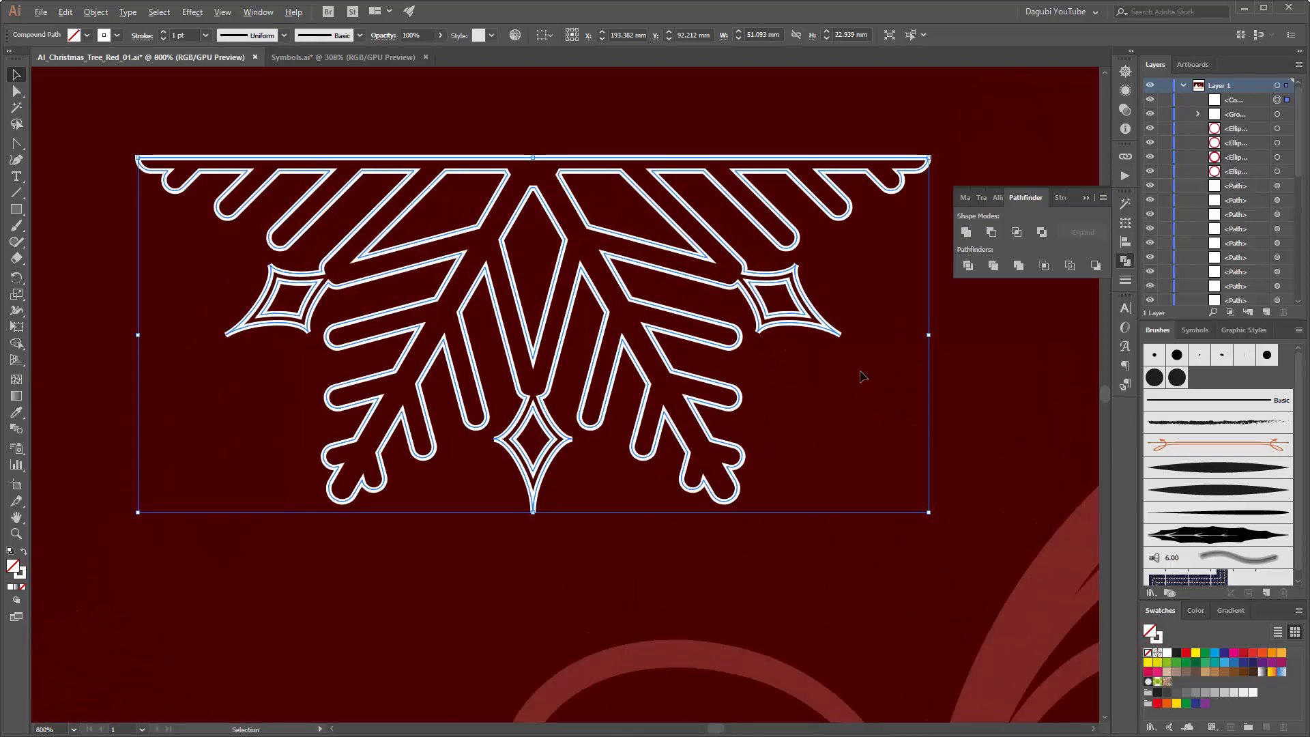
left_click(1126, 280)
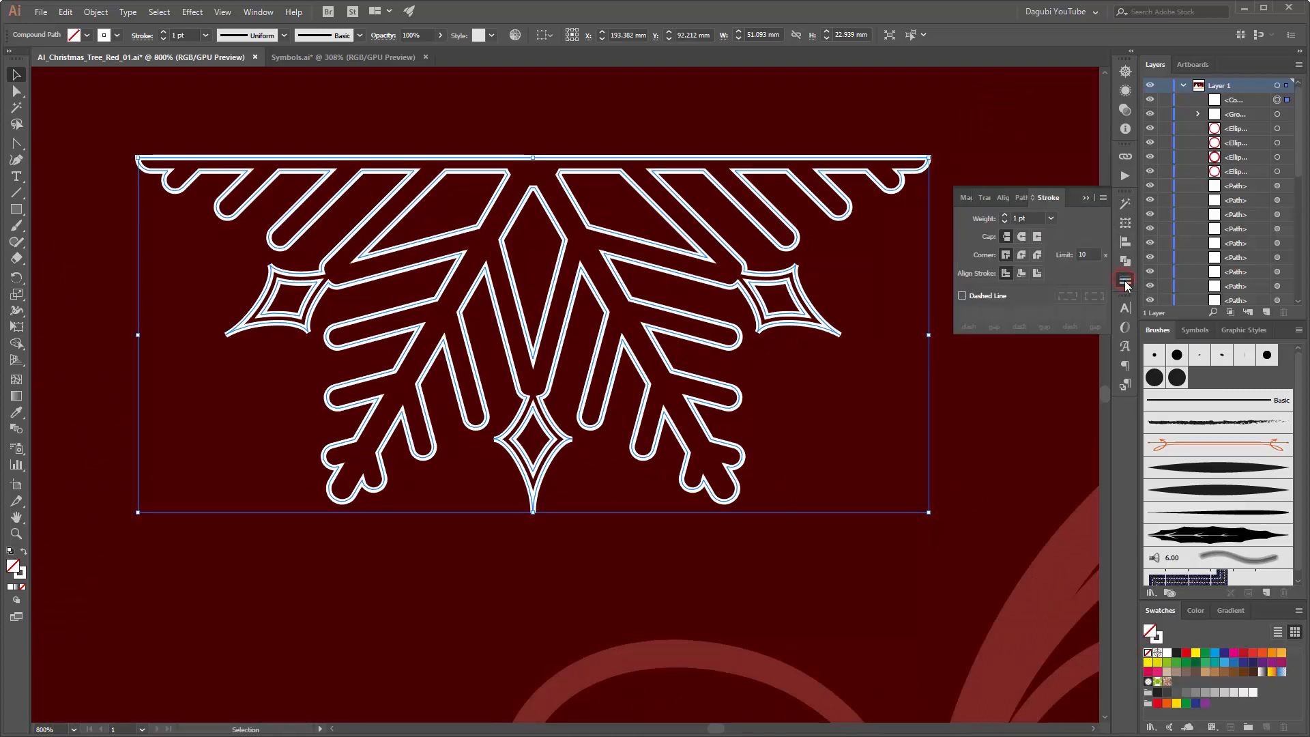
left_click(1022, 256)
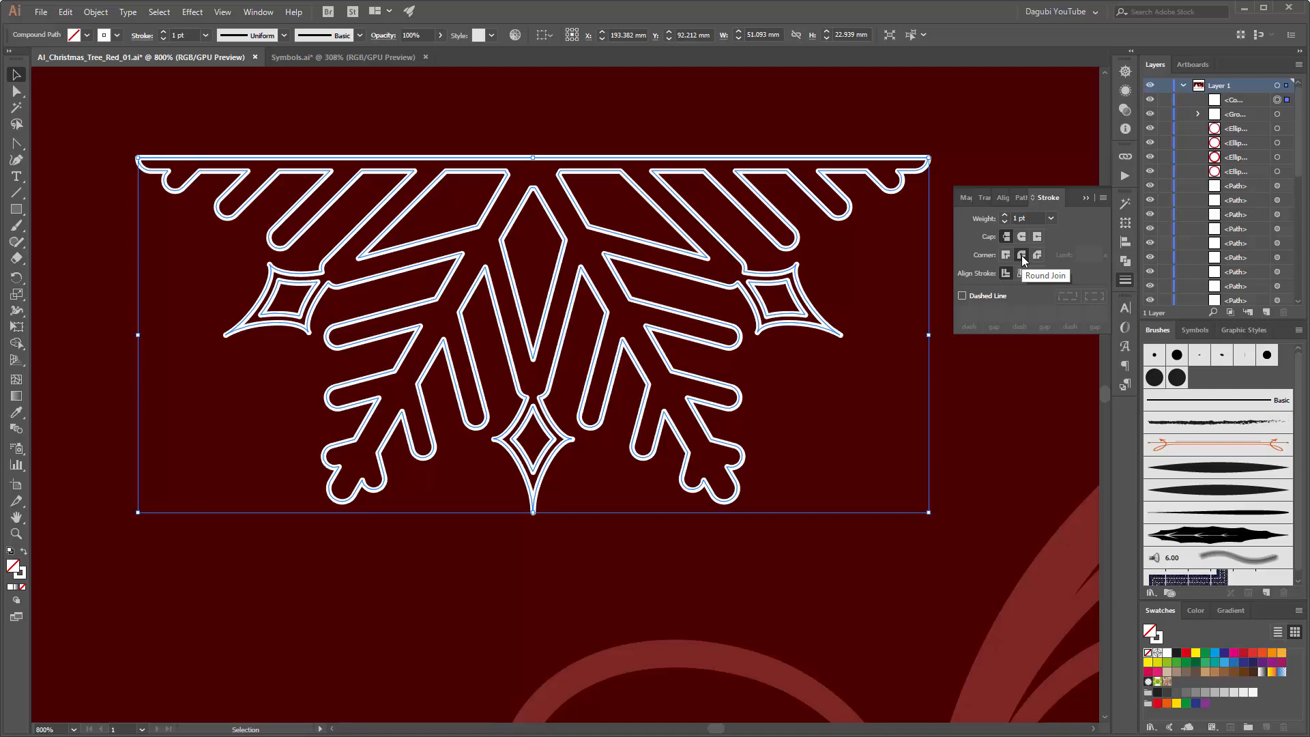
left_click(1086, 197)
Step: Move the outlined half snowflake down above the holly so it overlaps the dark red curls, and deselect it
scroll(717, 367, "down", 4)
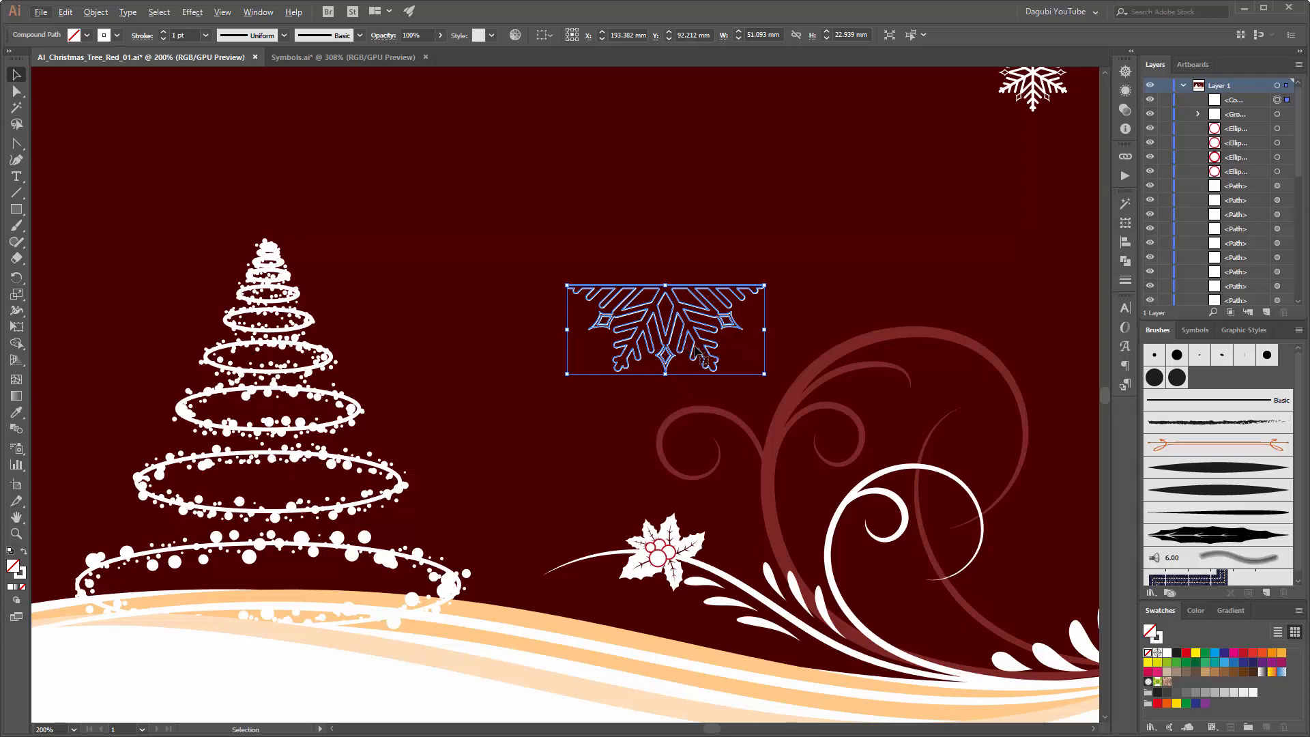
left_click_drag(696, 352, 792, 467)
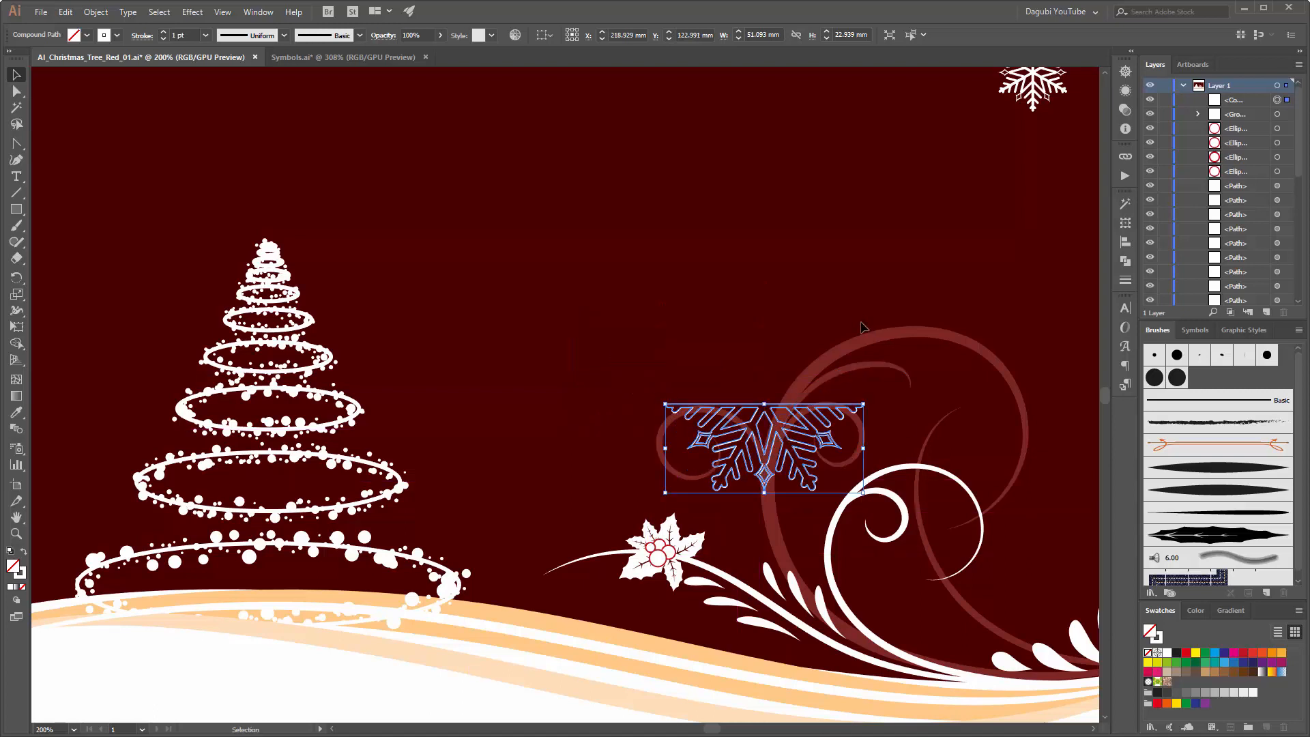
left_click(858, 299)
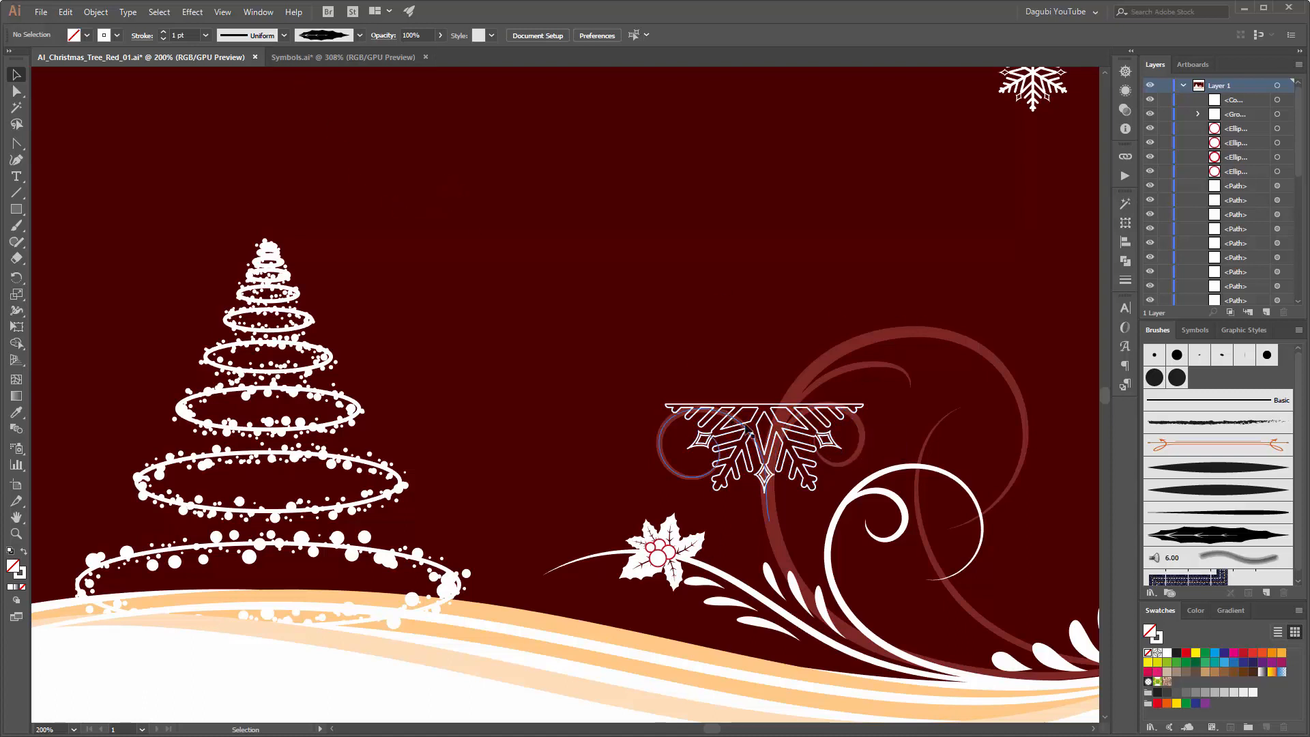
Step: Draw a horizontal line about 80 mm long just above the half snowflake's flat edge and set its stroke to 3 pt
left_click(17, 196)
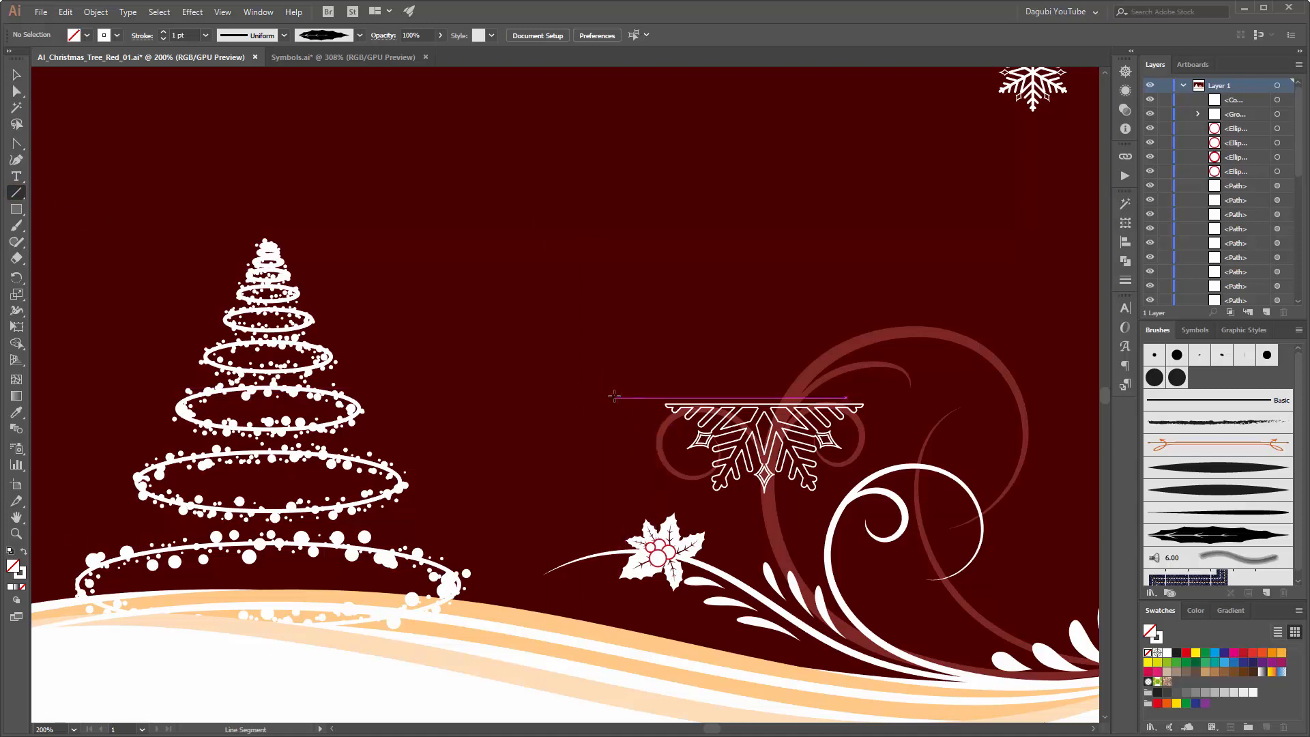
left_click_drag(605, 397, 915, 397)
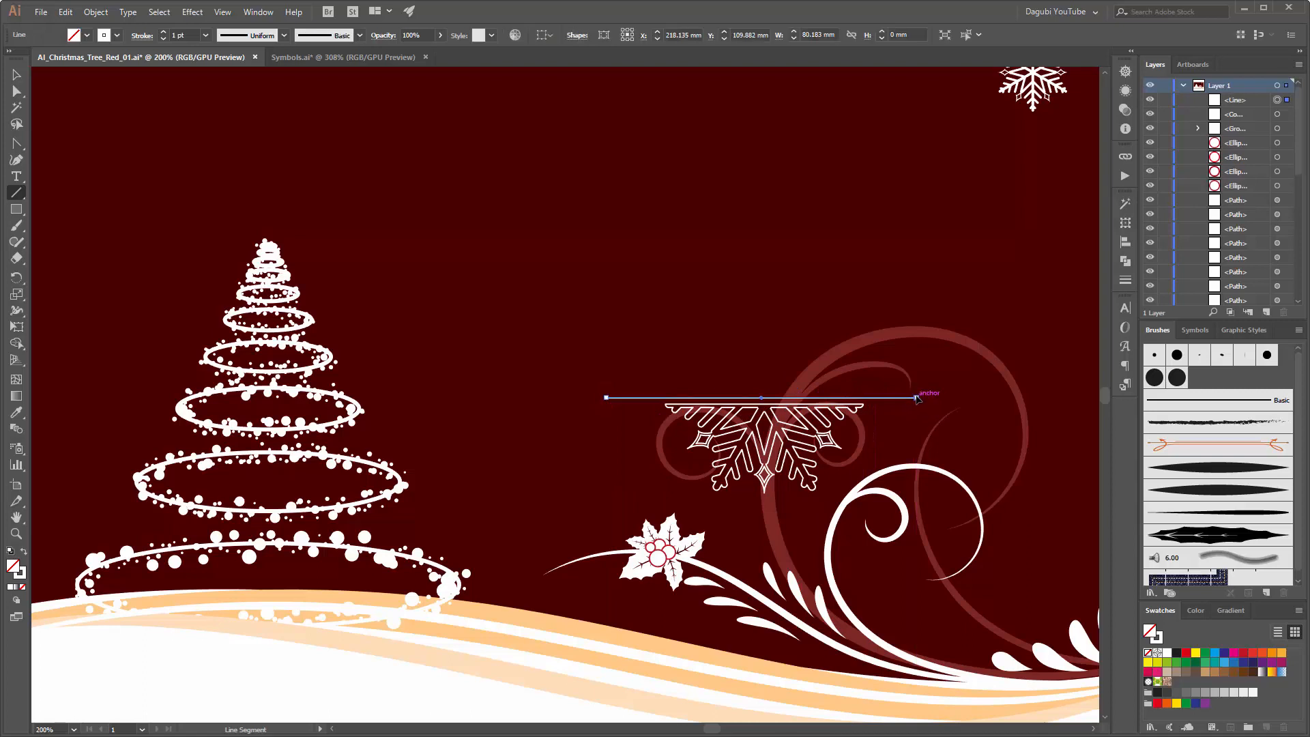
left_click(163, 32)
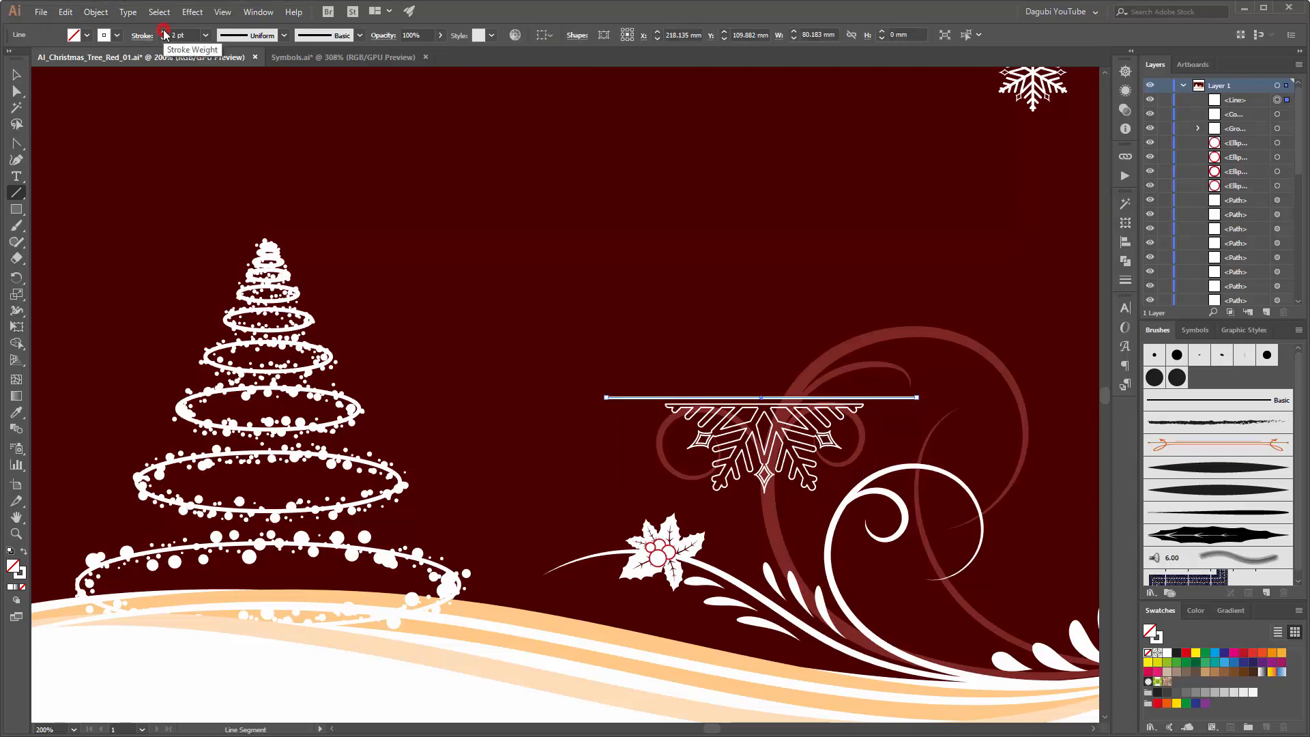
left_click(164, 33)
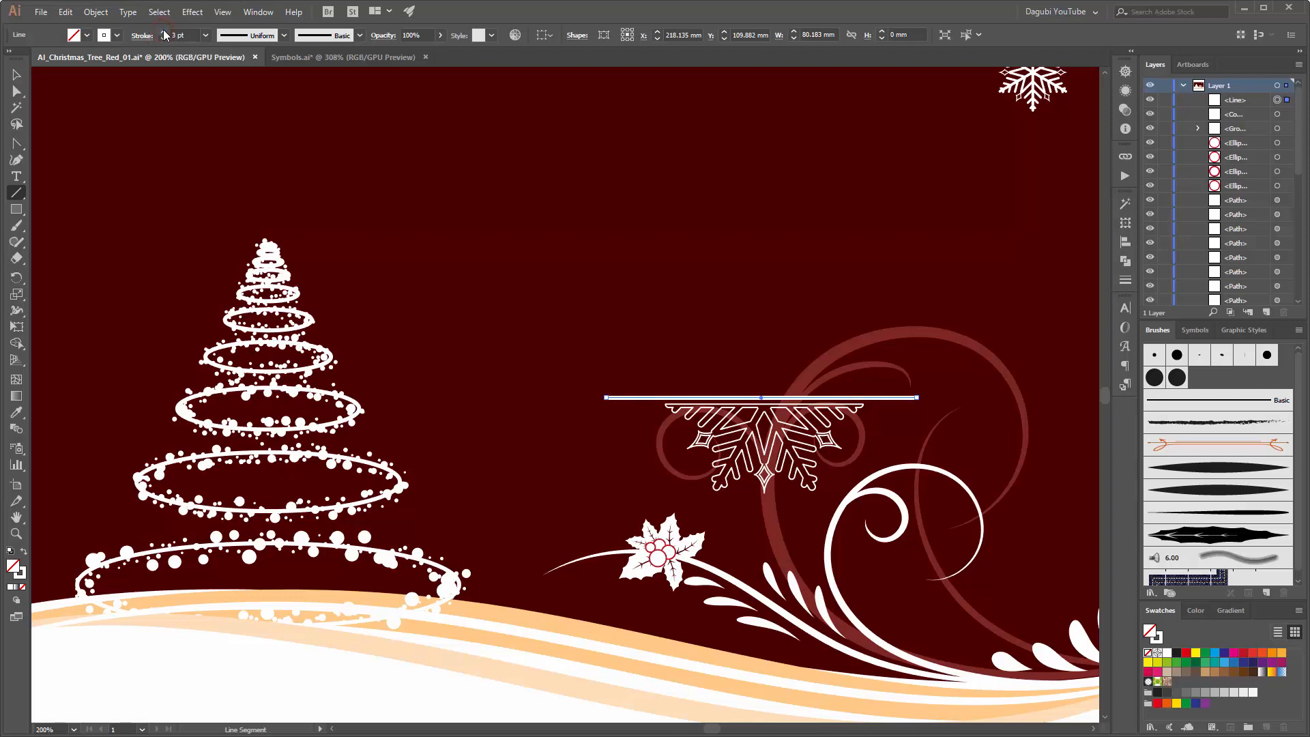
Step: Give the horizontal line's stroke round caps
scroll(928, 400, "up", 10)
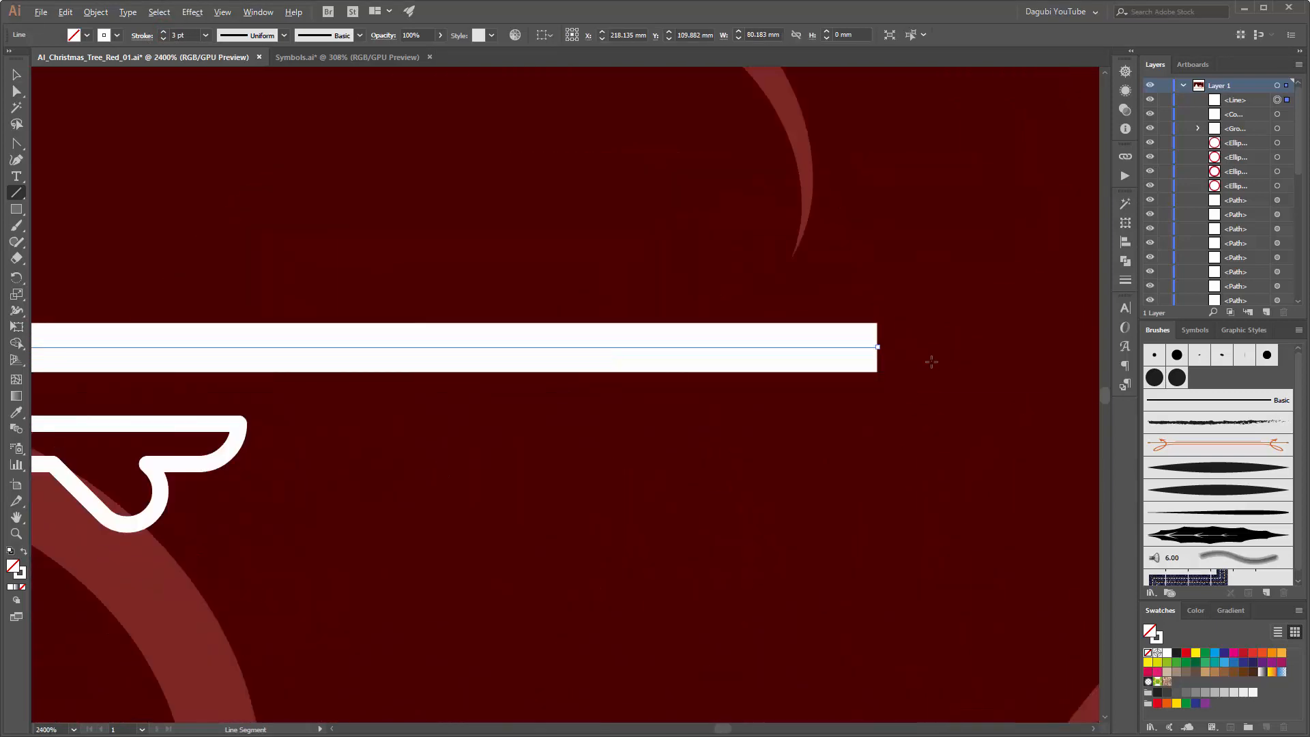
left_click(1125, 281)
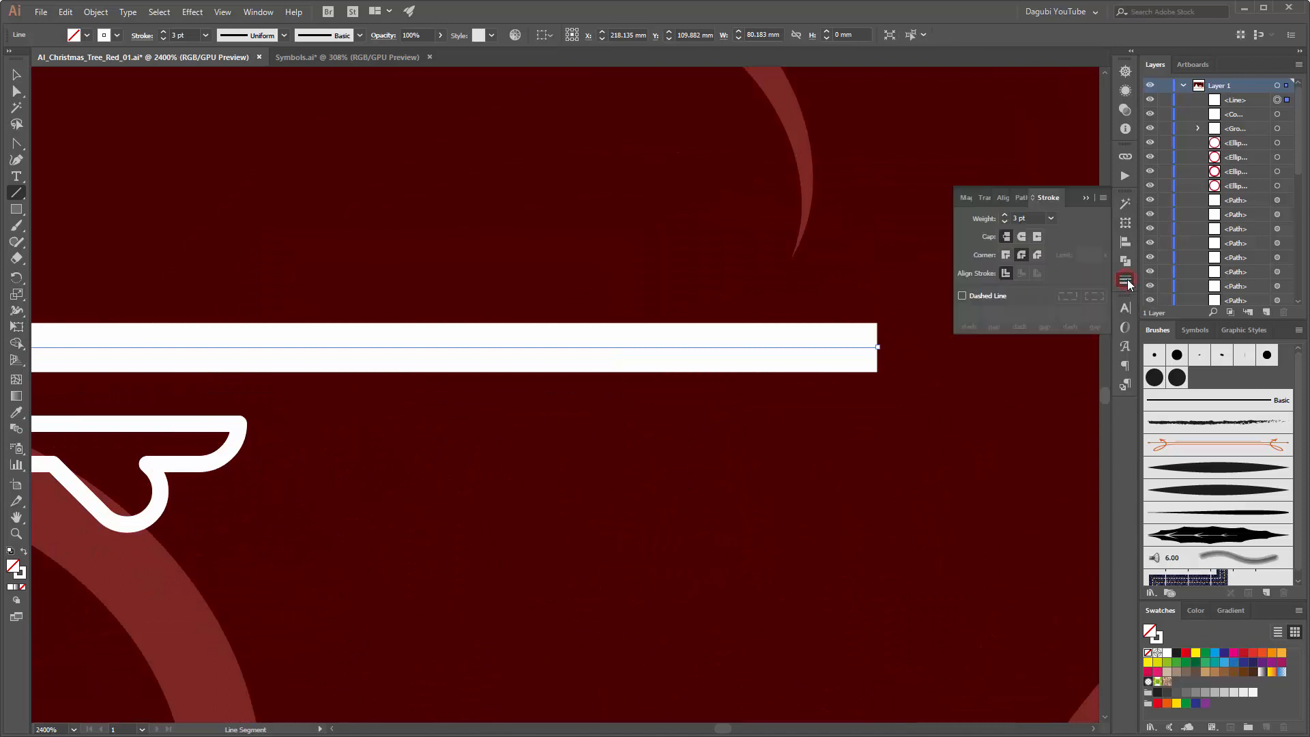
left_click(1022, 235)
left_click(1085, 197)
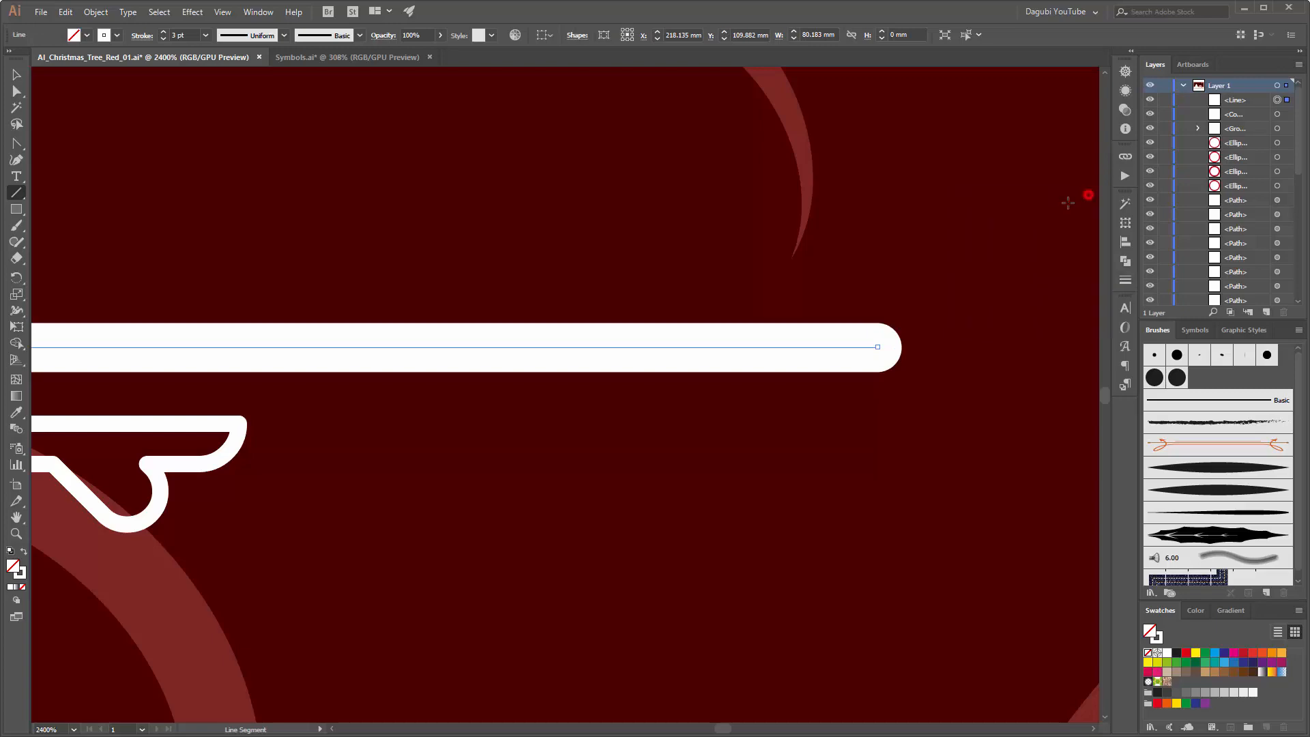
Step: Align the line and the half snowflake to each other by their horizontal centers
scroll(457, 346, "down", 6)
left_click_drag(284, 300, 740, 301)
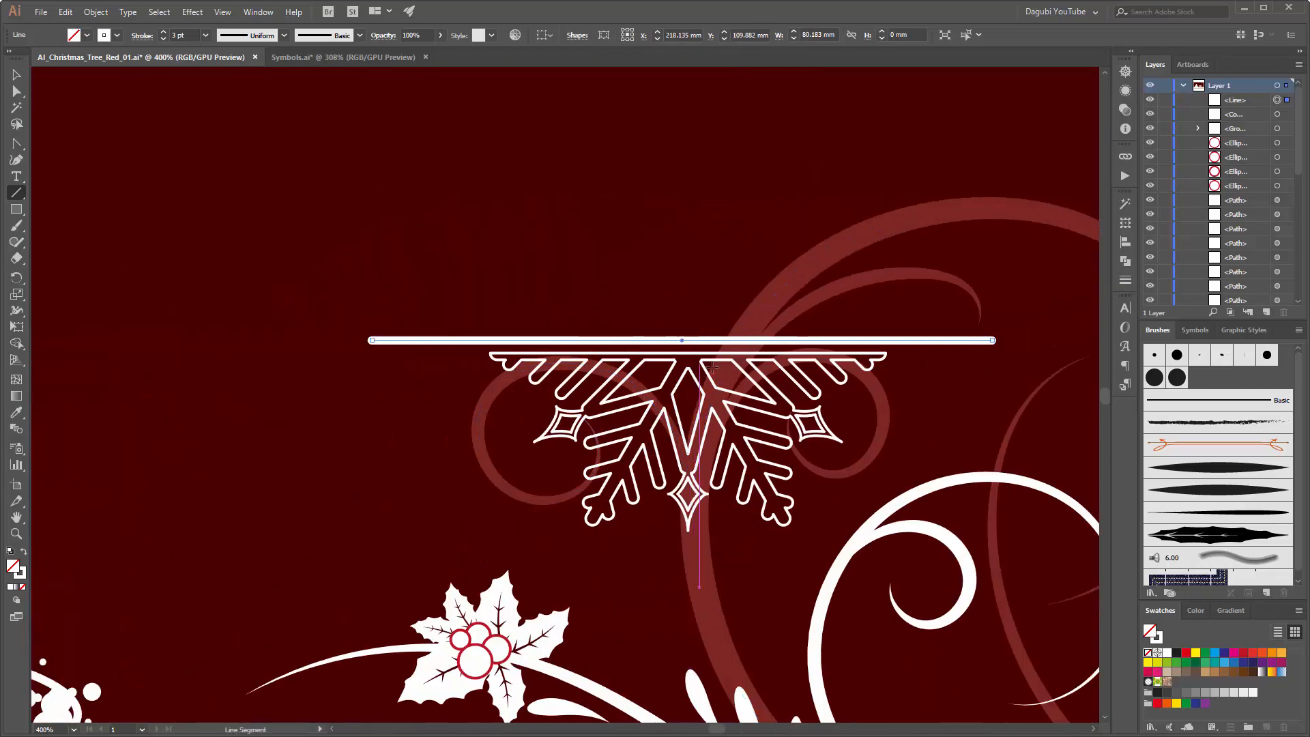
left_click(17, 75)
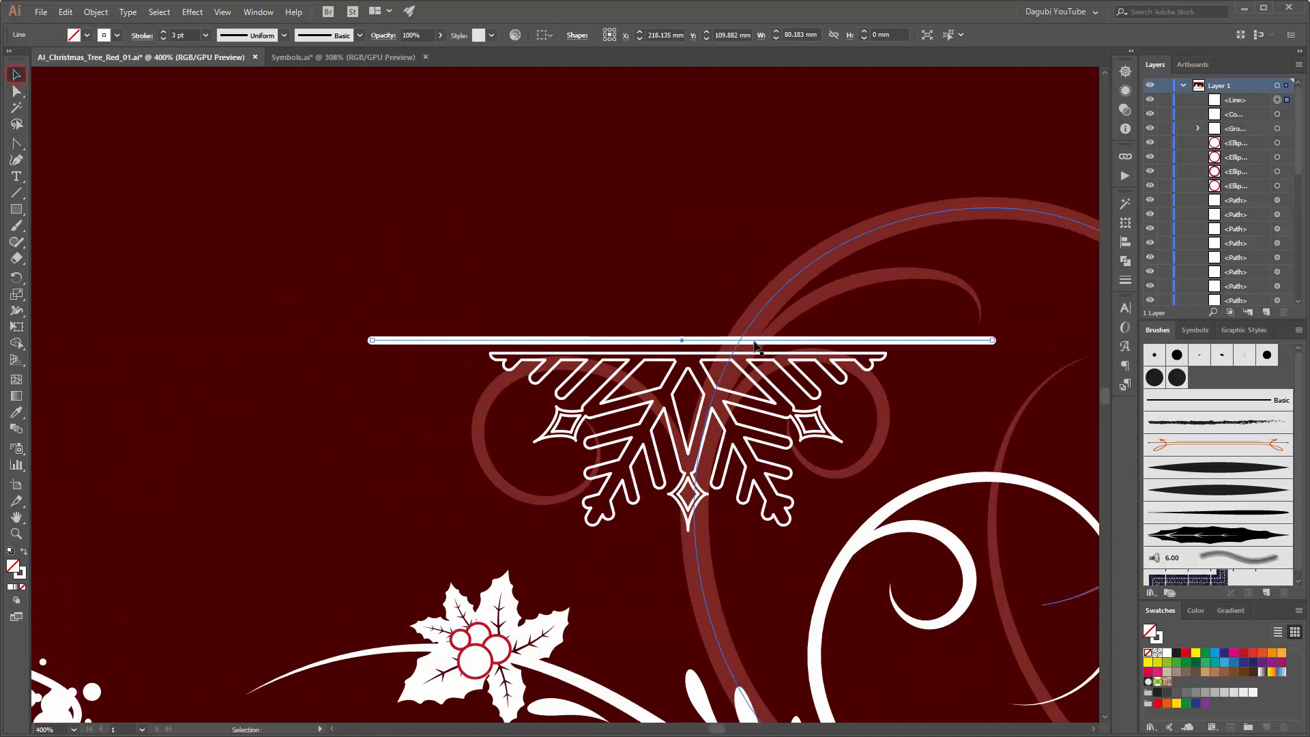
left_click(751, 380, "shift")
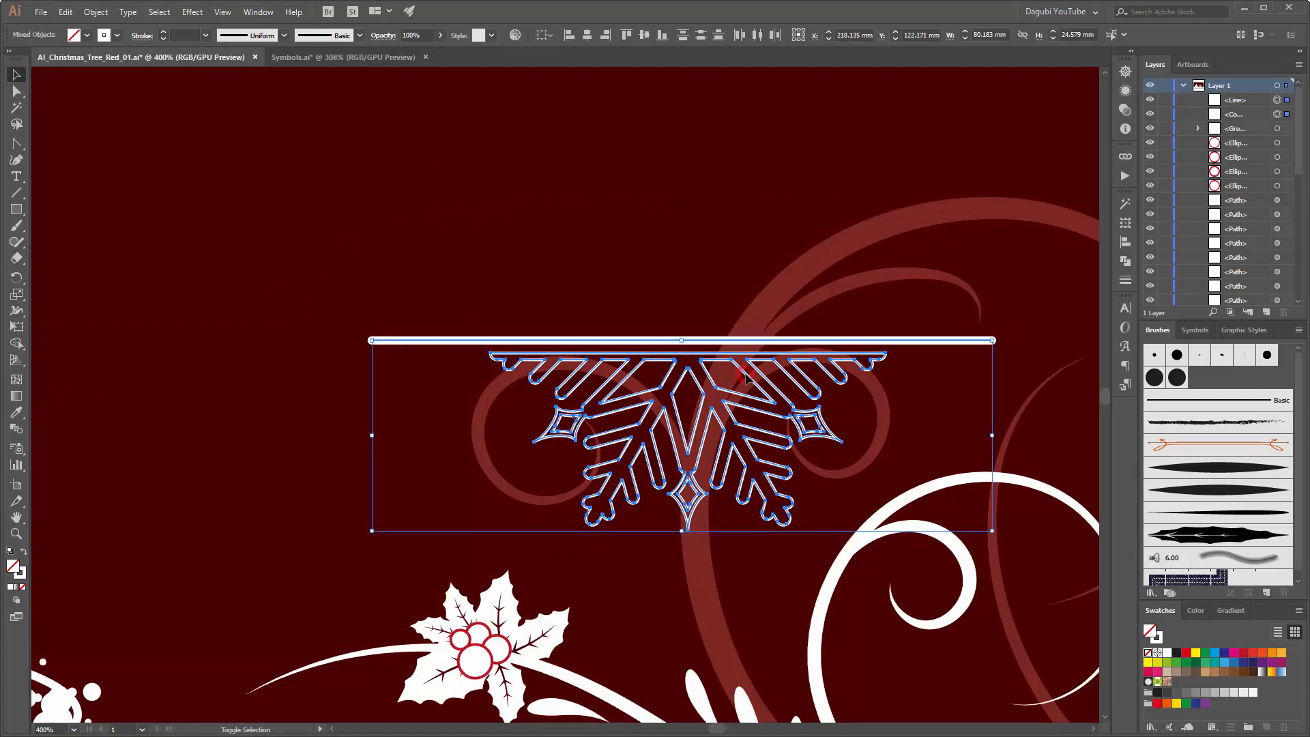
left_click(587, 35)
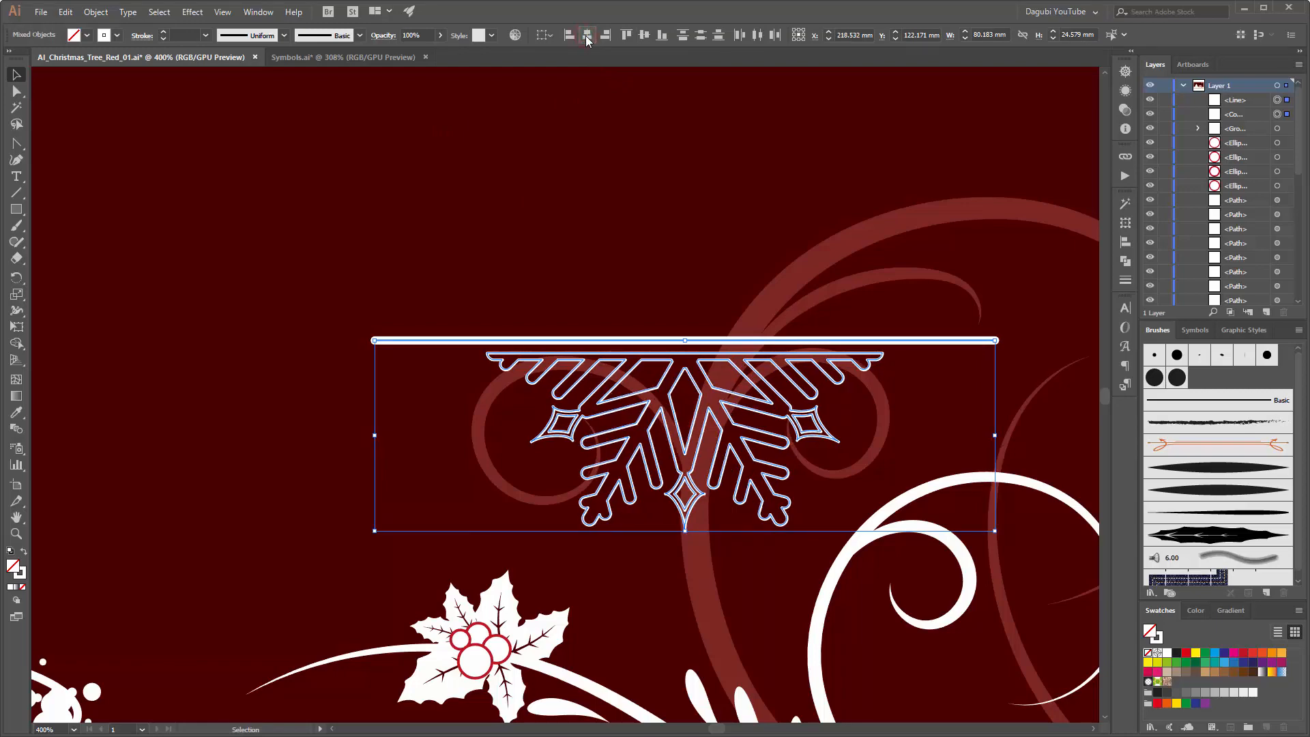
Step: Duplicate the line and half snowflake together straight upward, about 30 mm above the originals
scroll(817, 263, "down", 2)
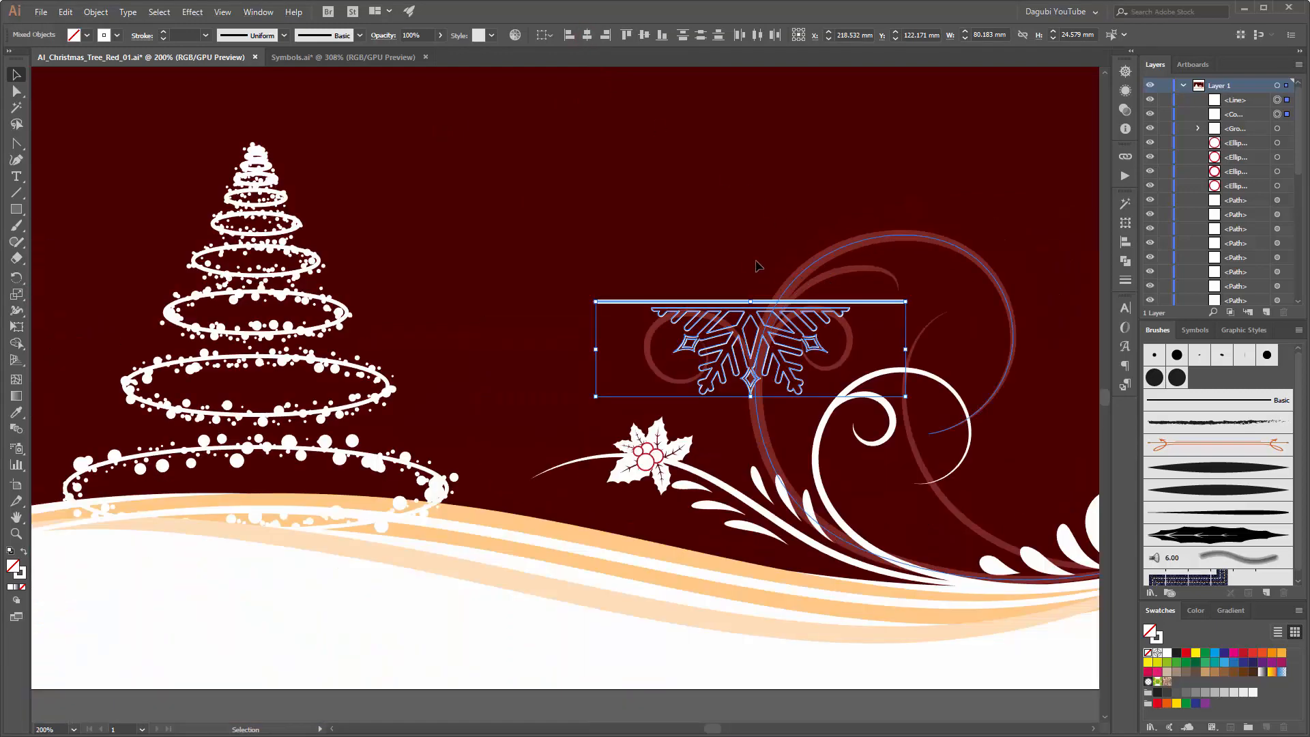
left_click_drag(754, 236, 548, 358)
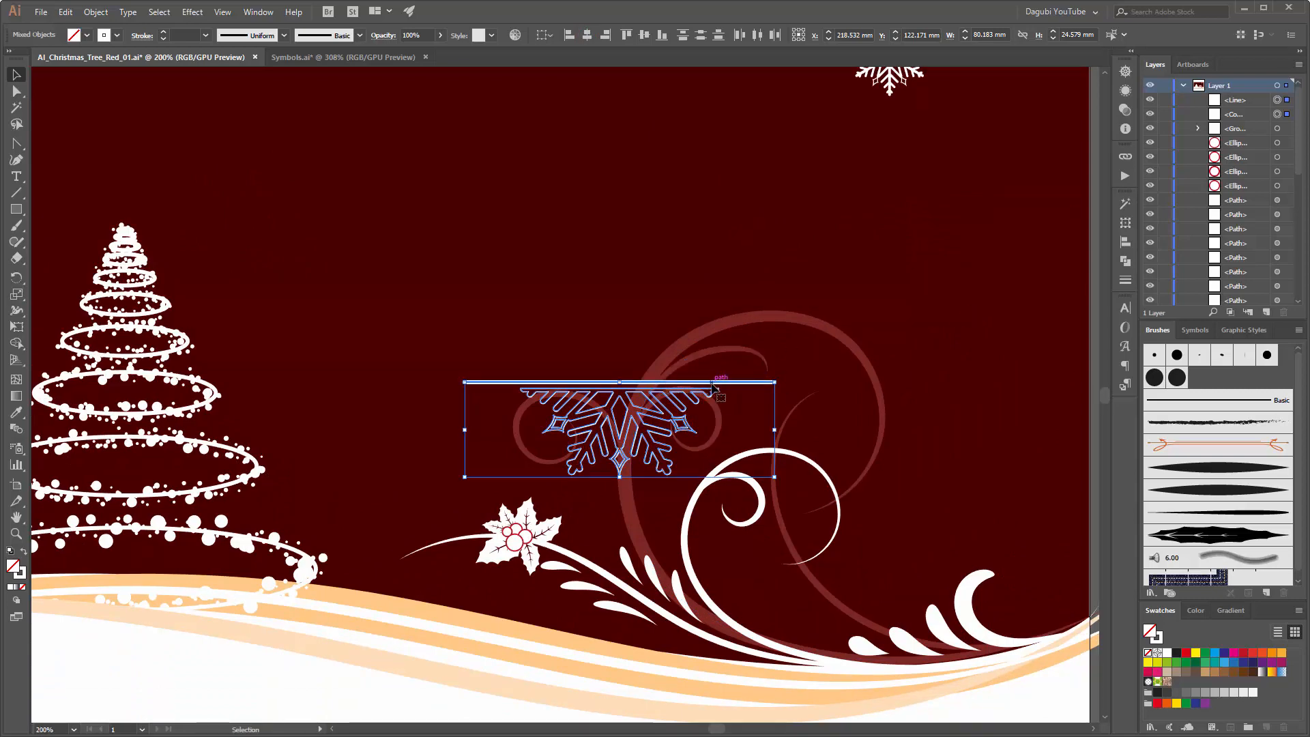
key("a")
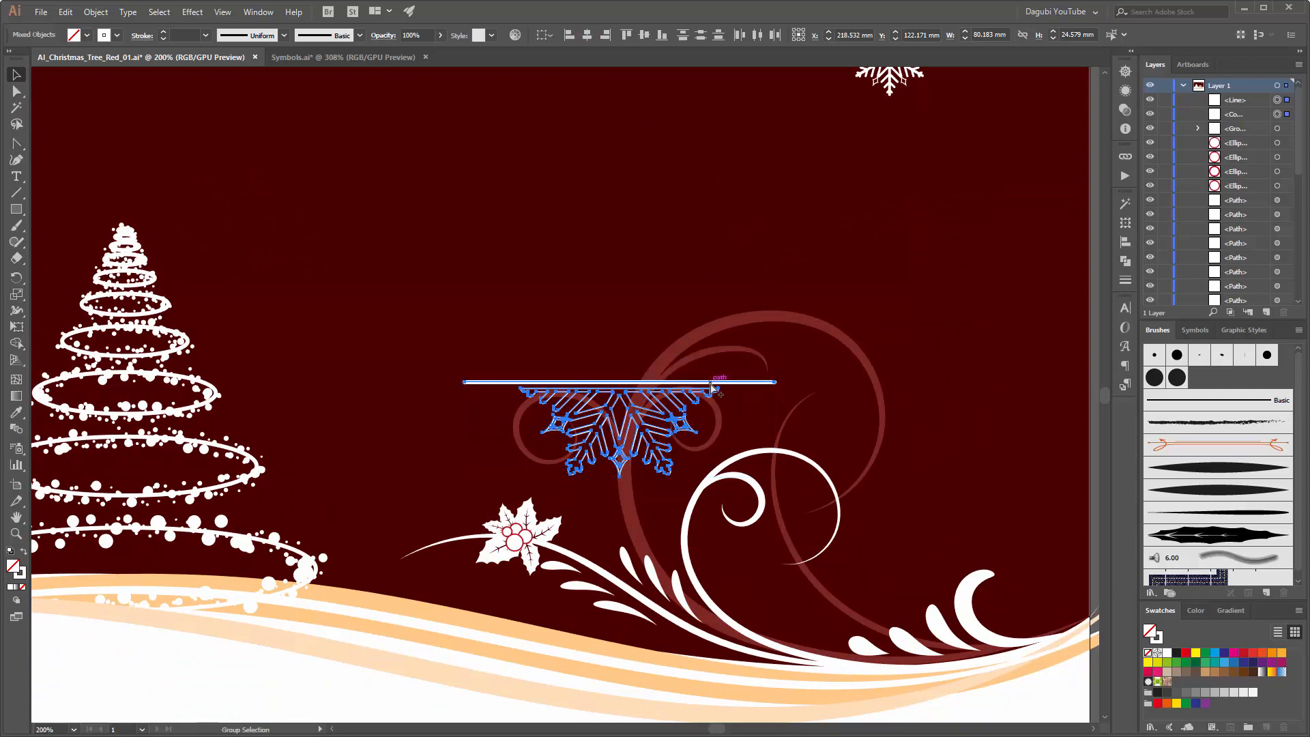
left_click_drag(712, 383, 685, 268)
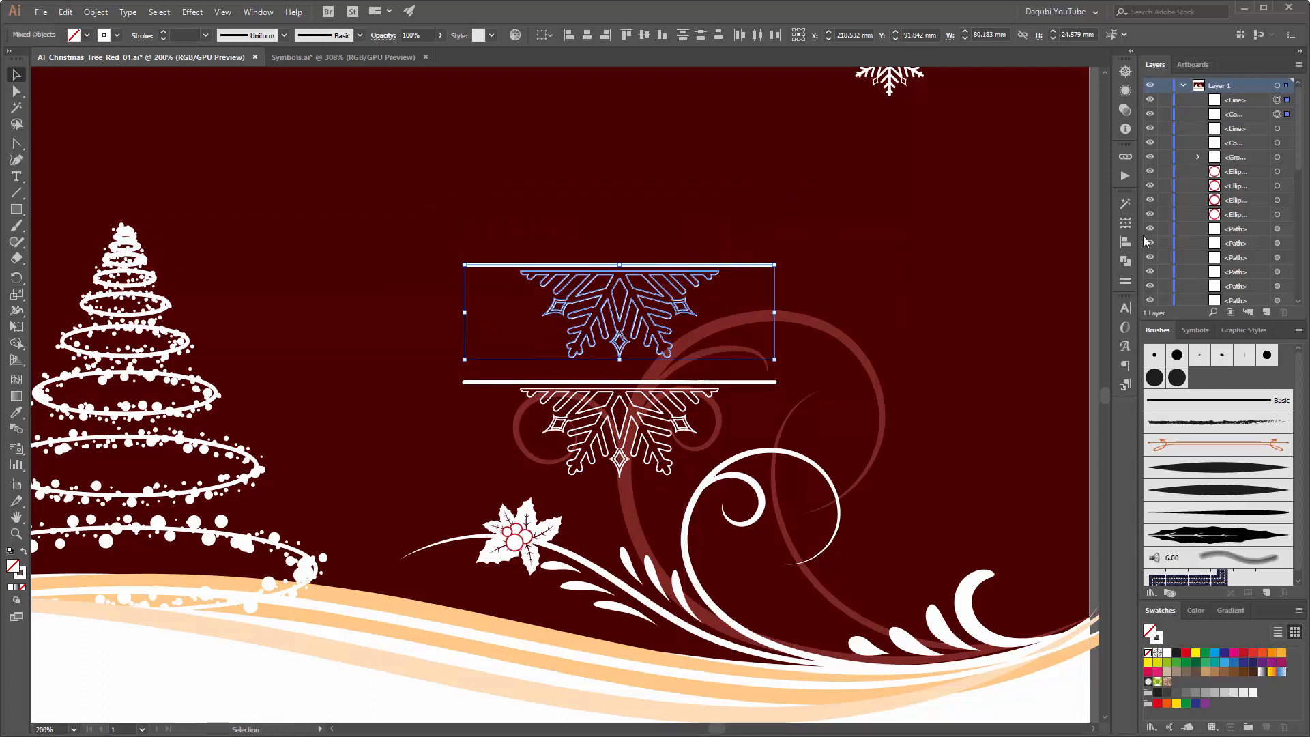
Step: Flip the duplicated line and half snowflake vertically
left_click(1126, 224)
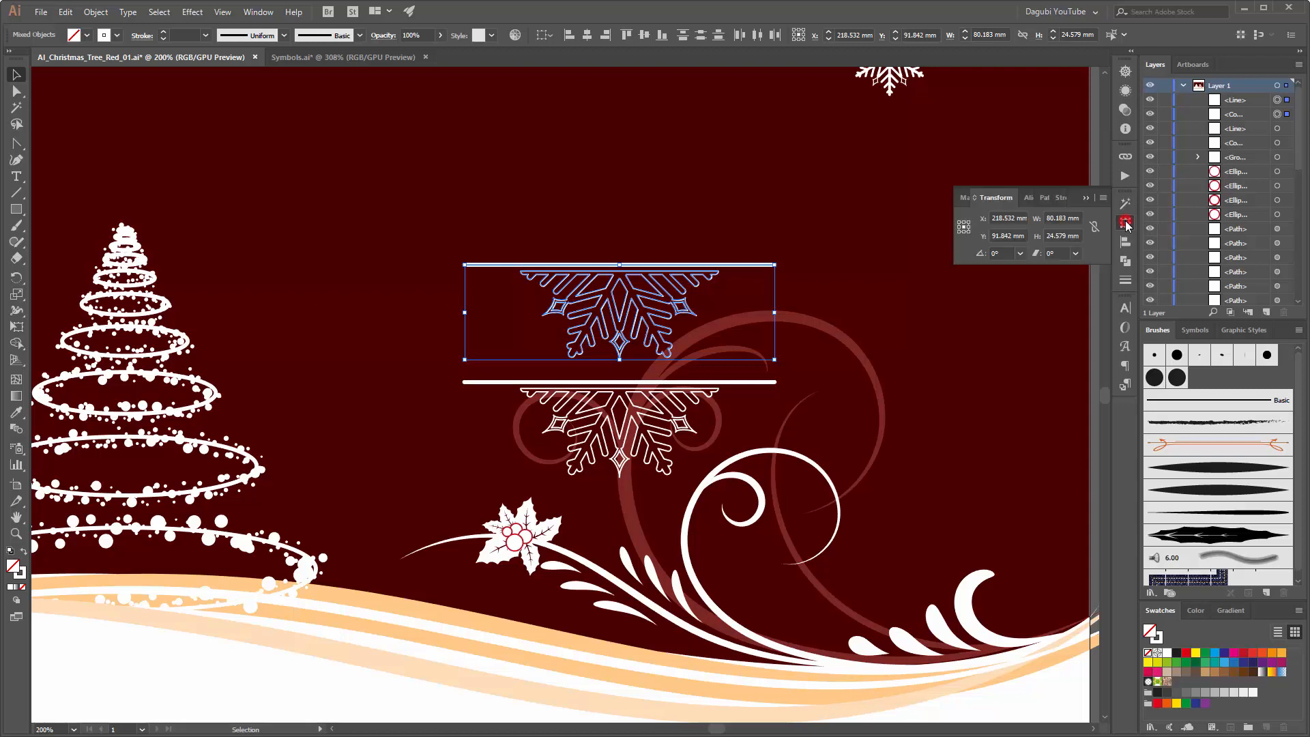
left_click(1103, 198)
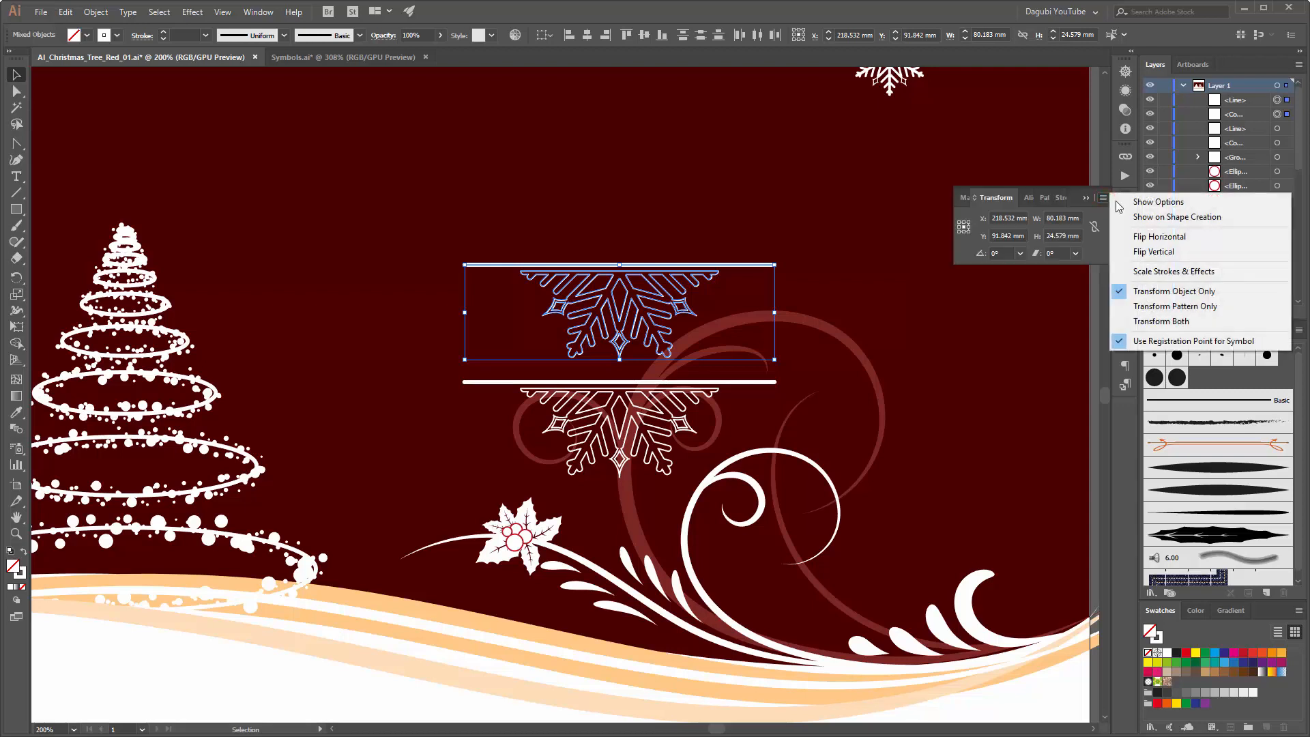
left_click(1160, 253)
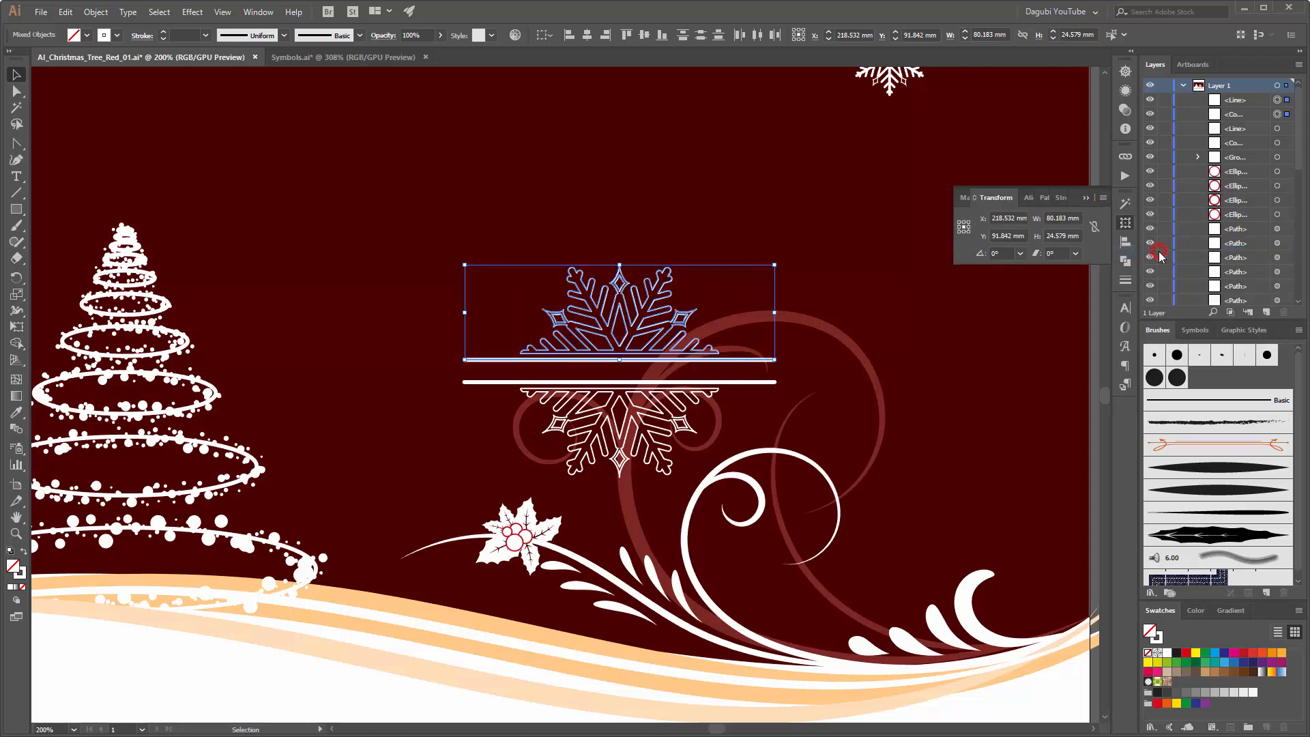
Step: Move the flipped copy straight up about 18 mm to widen the gap between the two lines, and deselect it
left_click(967, 7)
key("Up")
key("Up")
key("Up")
key("Up")
key("Up")
key("Up")
key("Up")
key("Up")
key("Up")
key("Up")
key("Up")
key("Up")
key("Up")
key("Up")
key("Up")
key("Up")
key("Up")
key("Up")
key("Up")
key("Up")
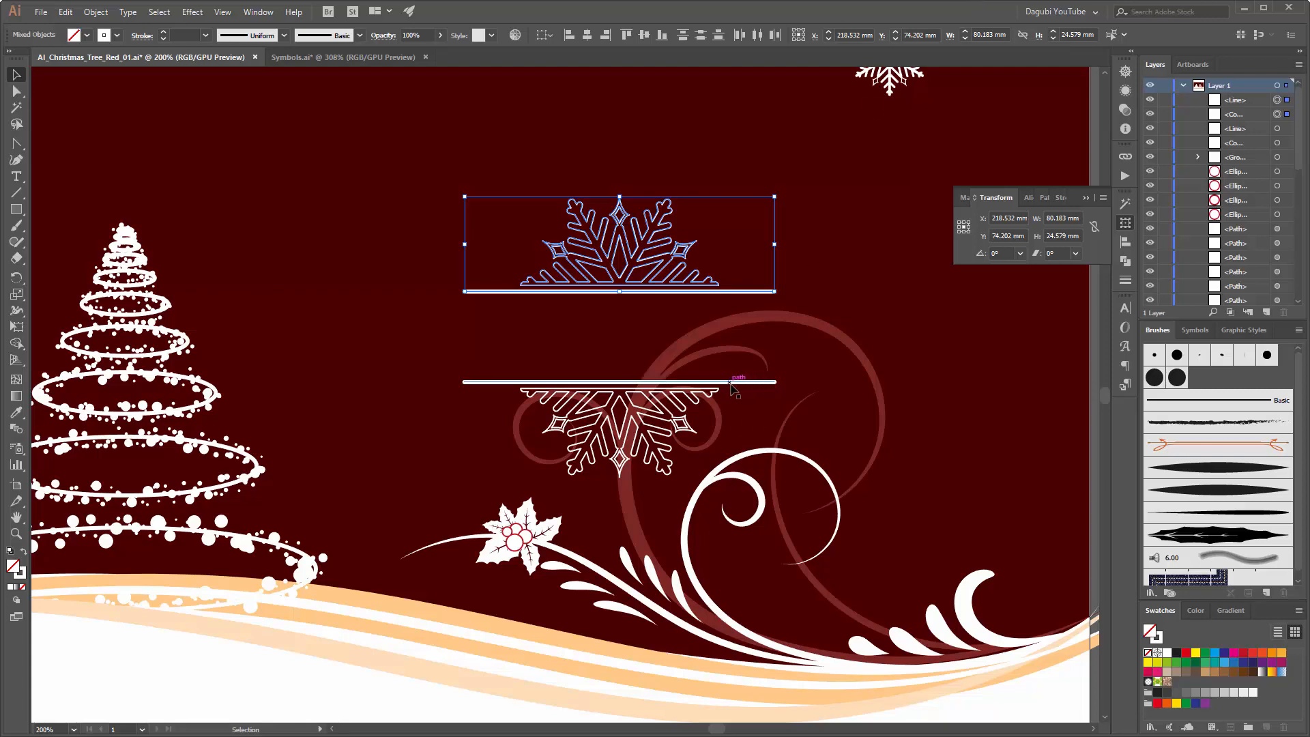
left_click(818, 161)
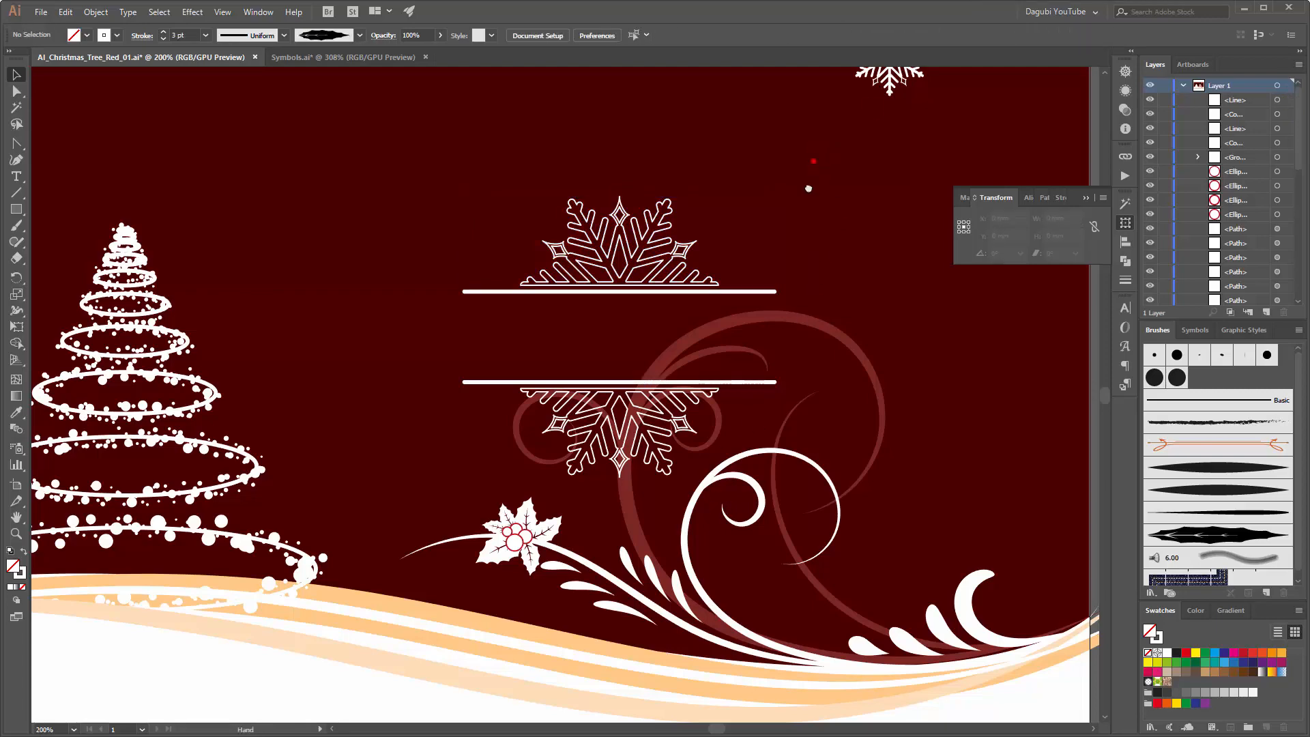
left_click_drag(812, 179, 821, 280)
key("ctrl+0")
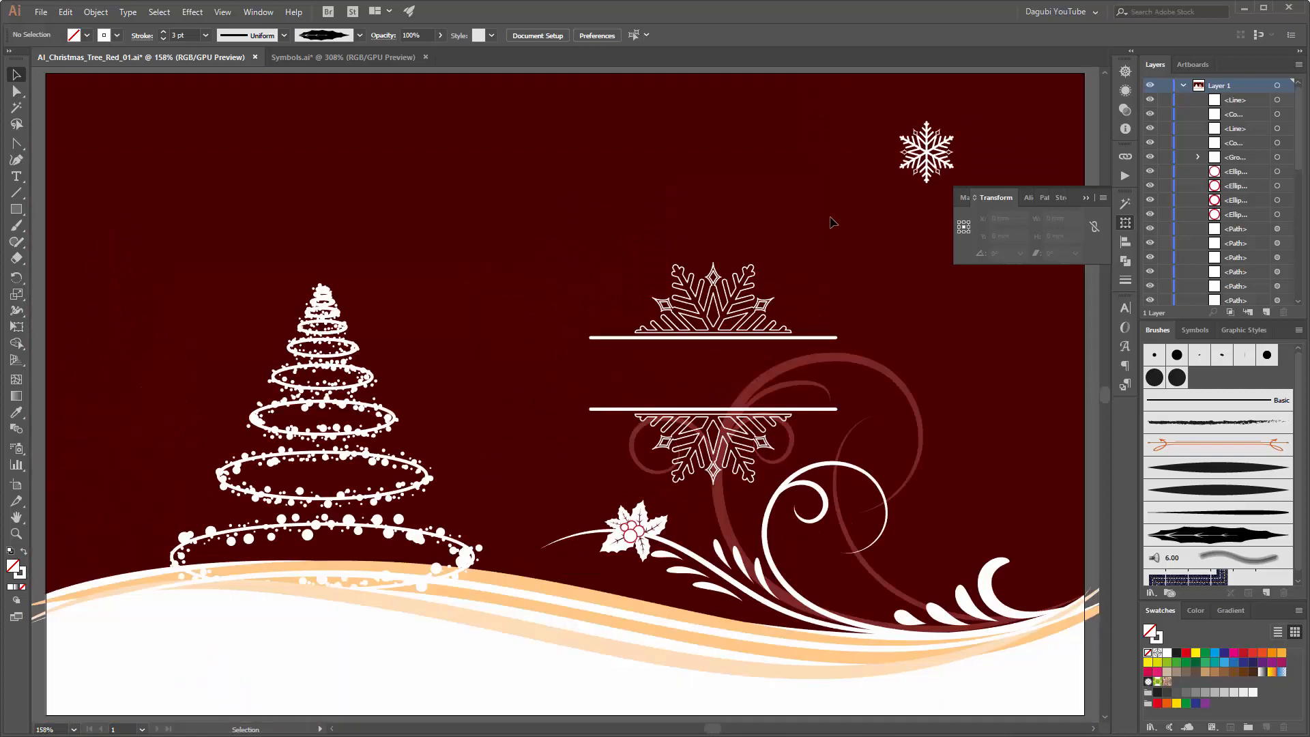
left_click(1088, 200)
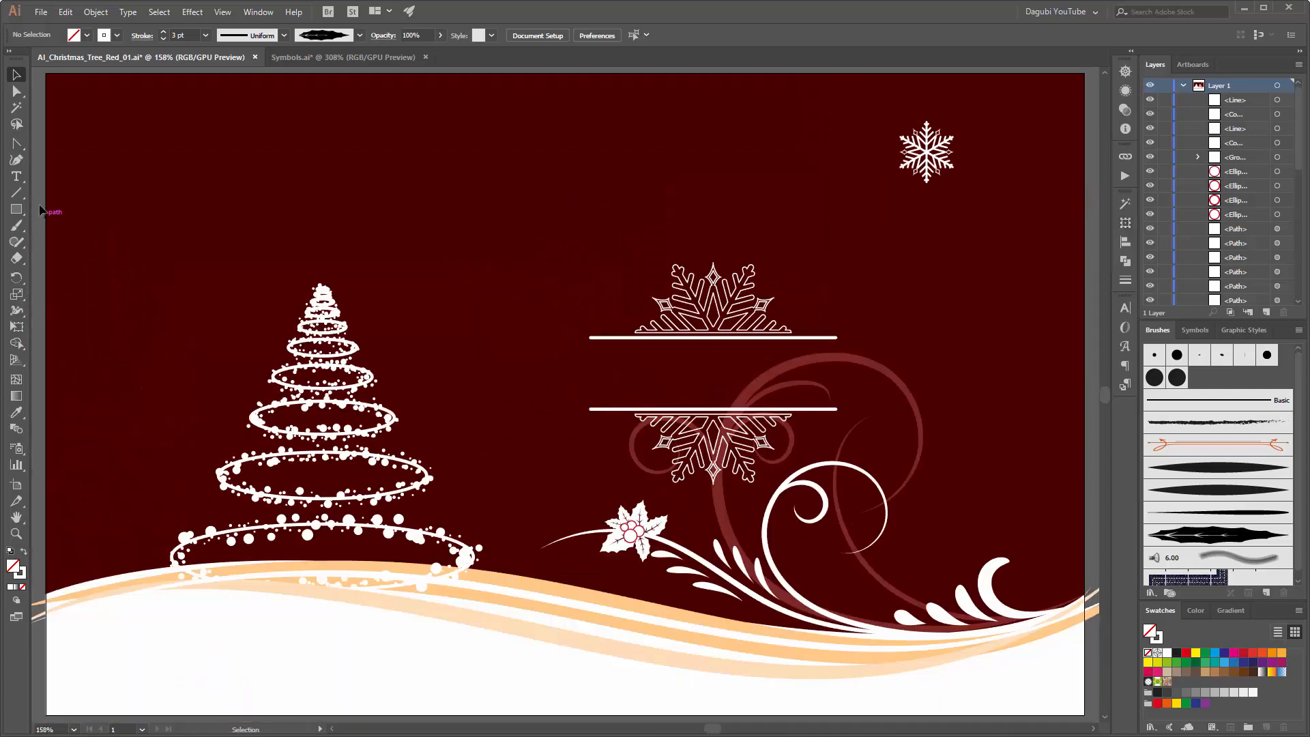
Step: Add the text "Merry Christmas" between the two horizontal lines and fill it with white
left_click(16, 176)
left_click(596, 375)
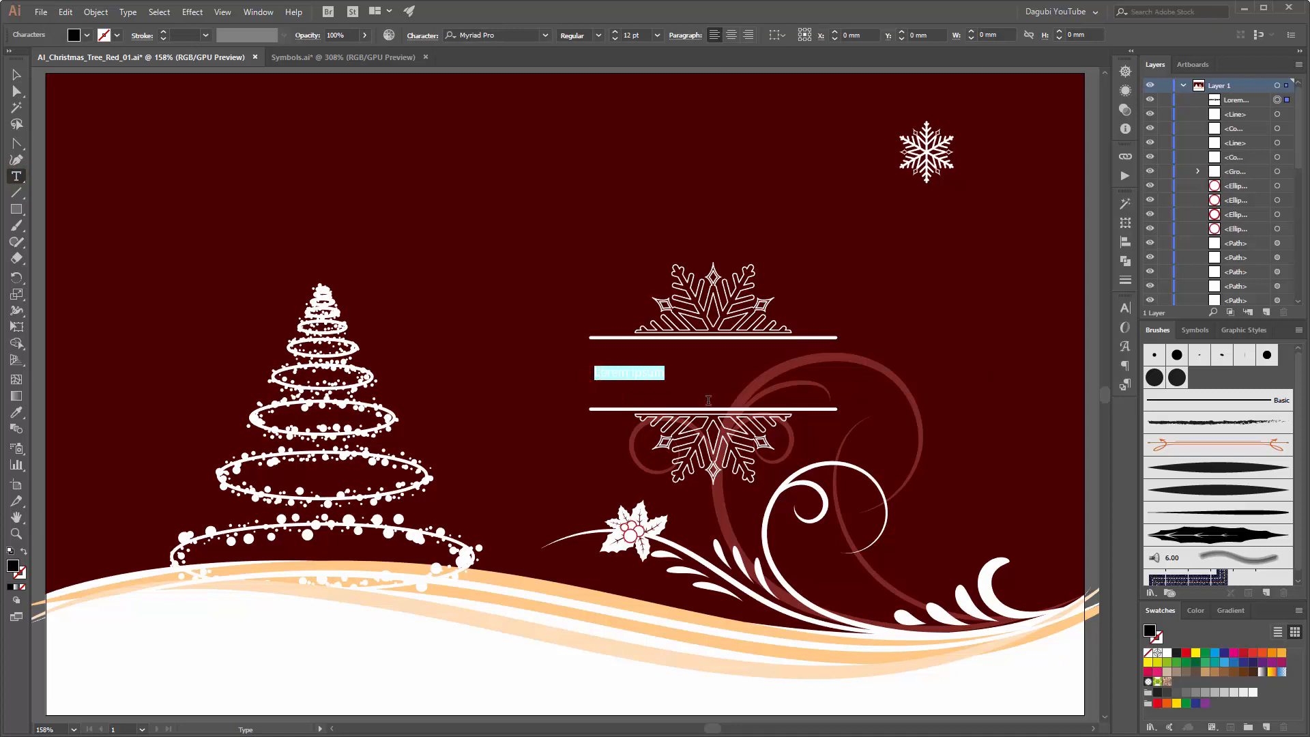
type("Merry Christmas")
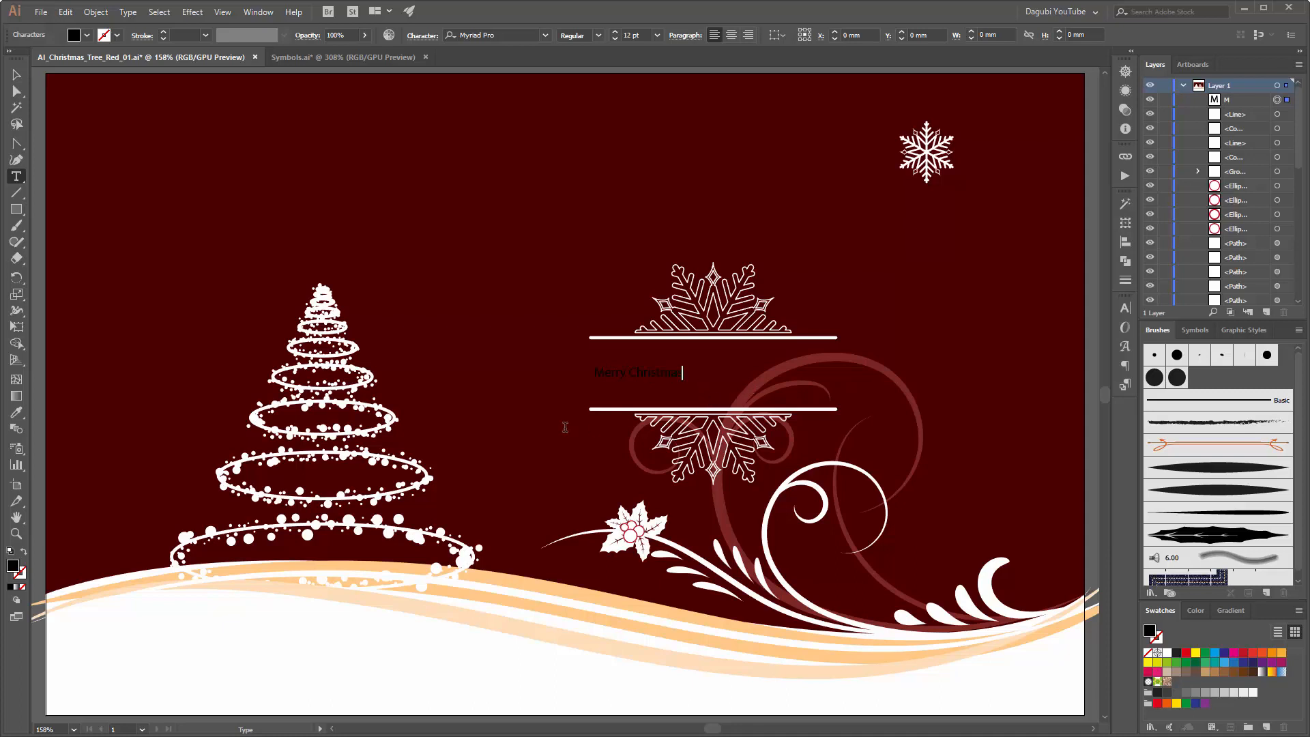
left_click(1280, 102)
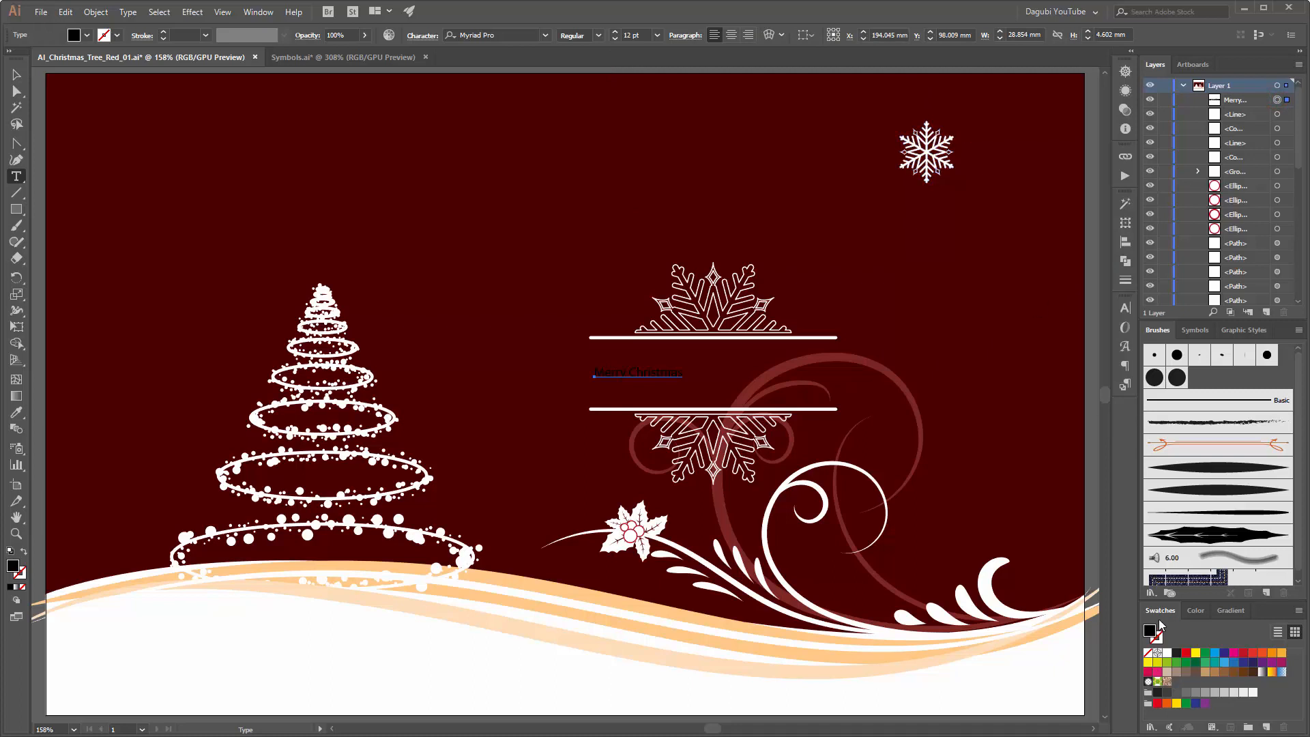
left_click(1167, 654)
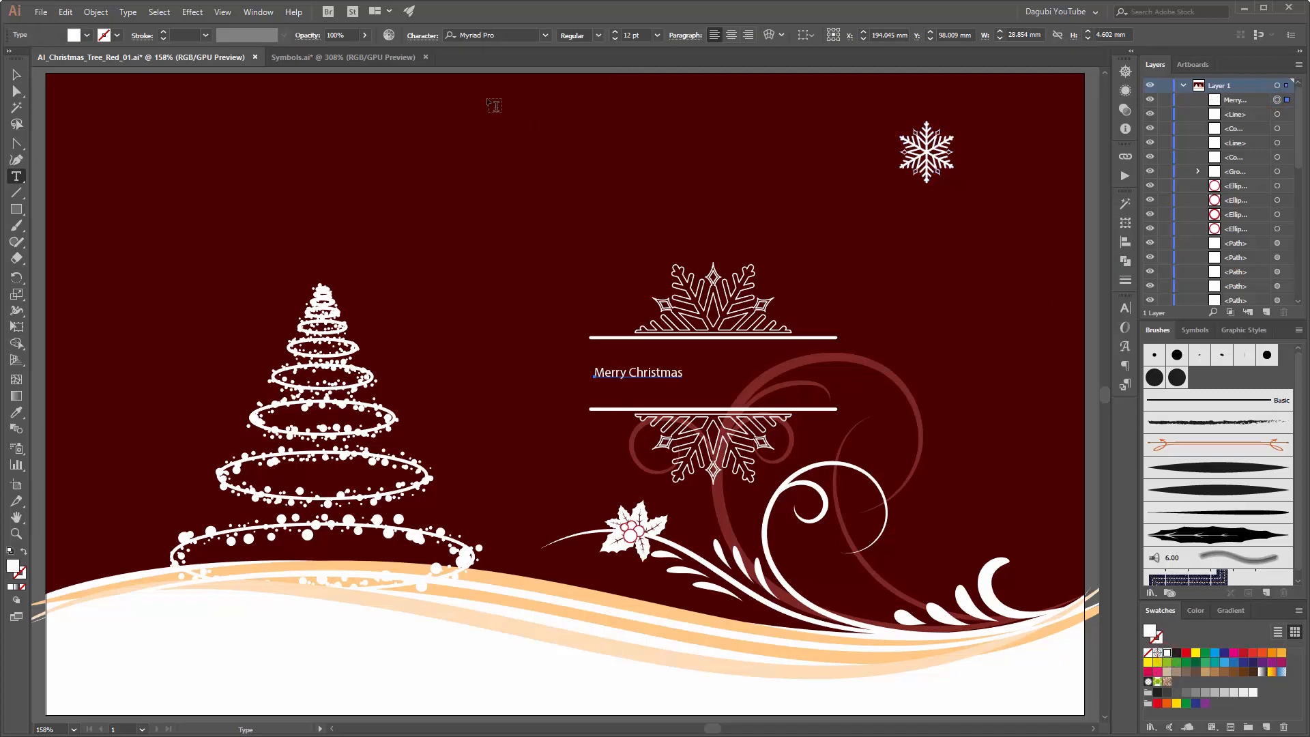
Step: Set the greeting's font size to 36 pt, centre it vertically between the two lines, and deselect it
left_click(657, 35)
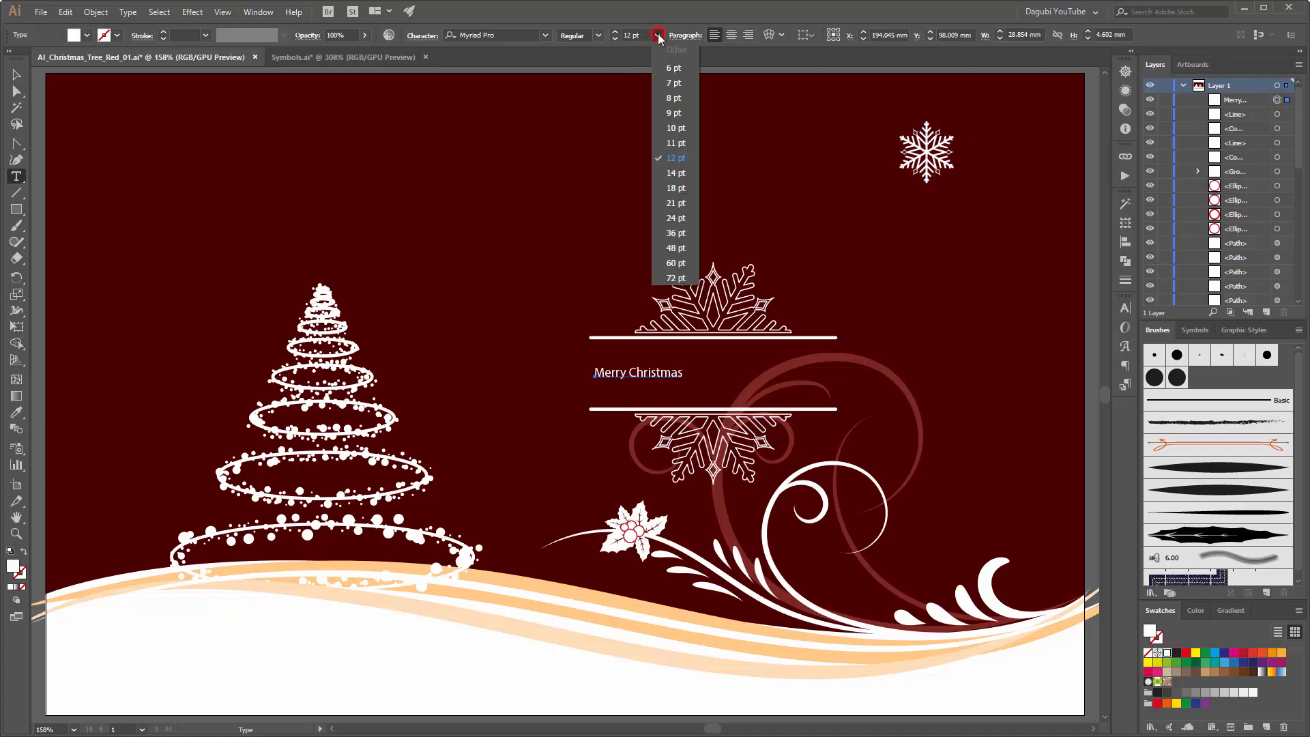
left_click(675, 233)
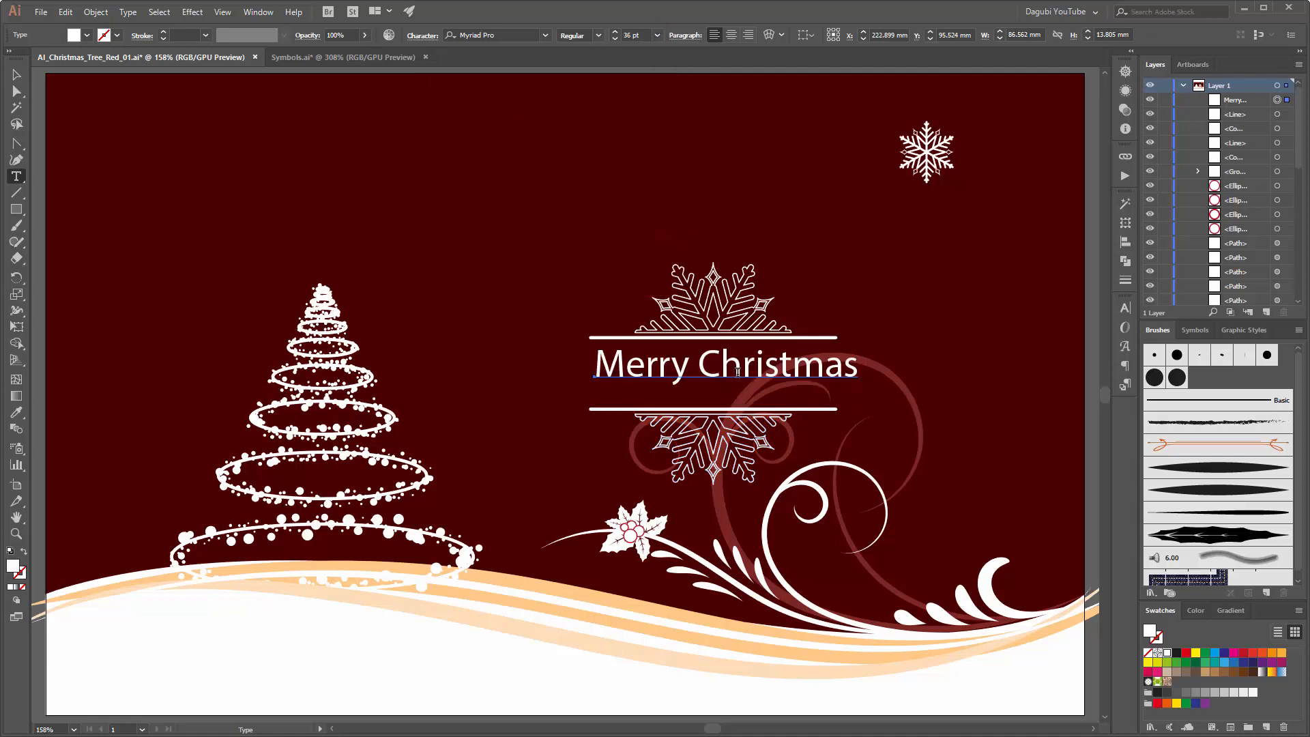
left_click_drag(741, 373, 736, 384)
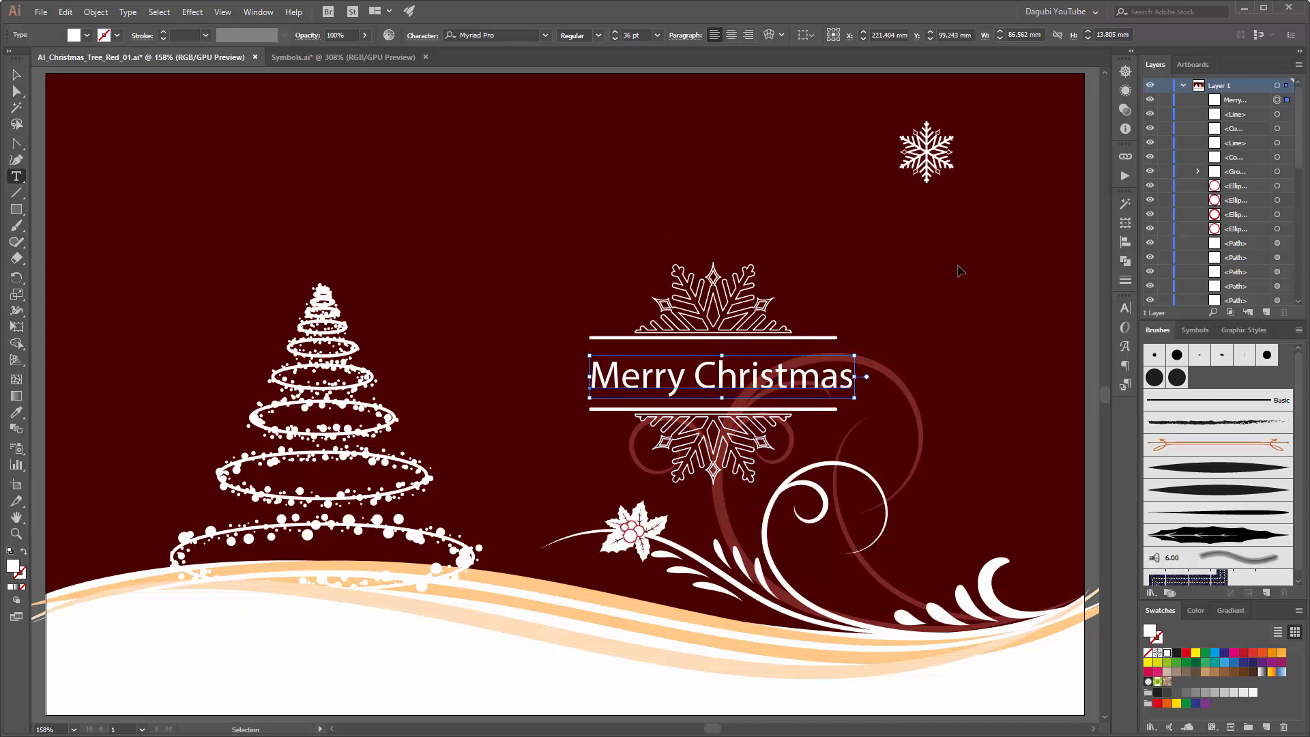
left_click(996, 310, "ctrl")
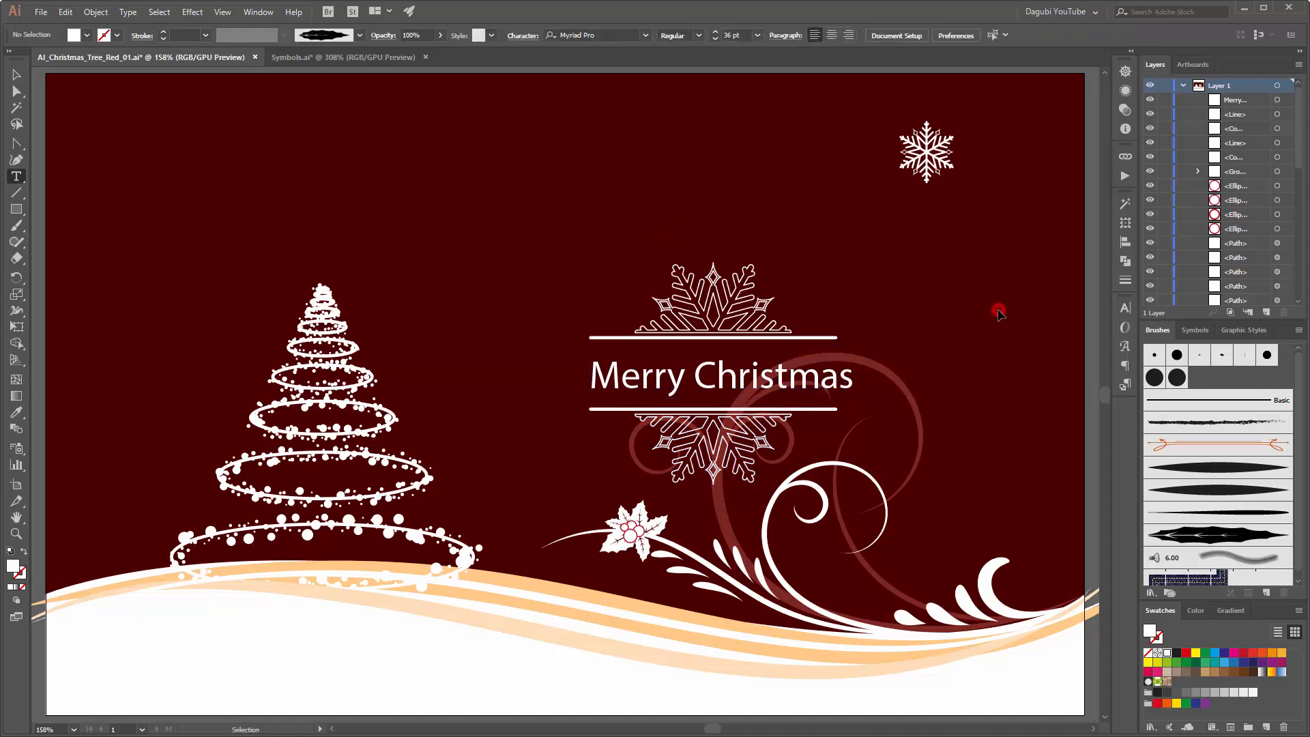
Step: Change the font of the "Merry Christmas" text to DEVIOUS
key("v")
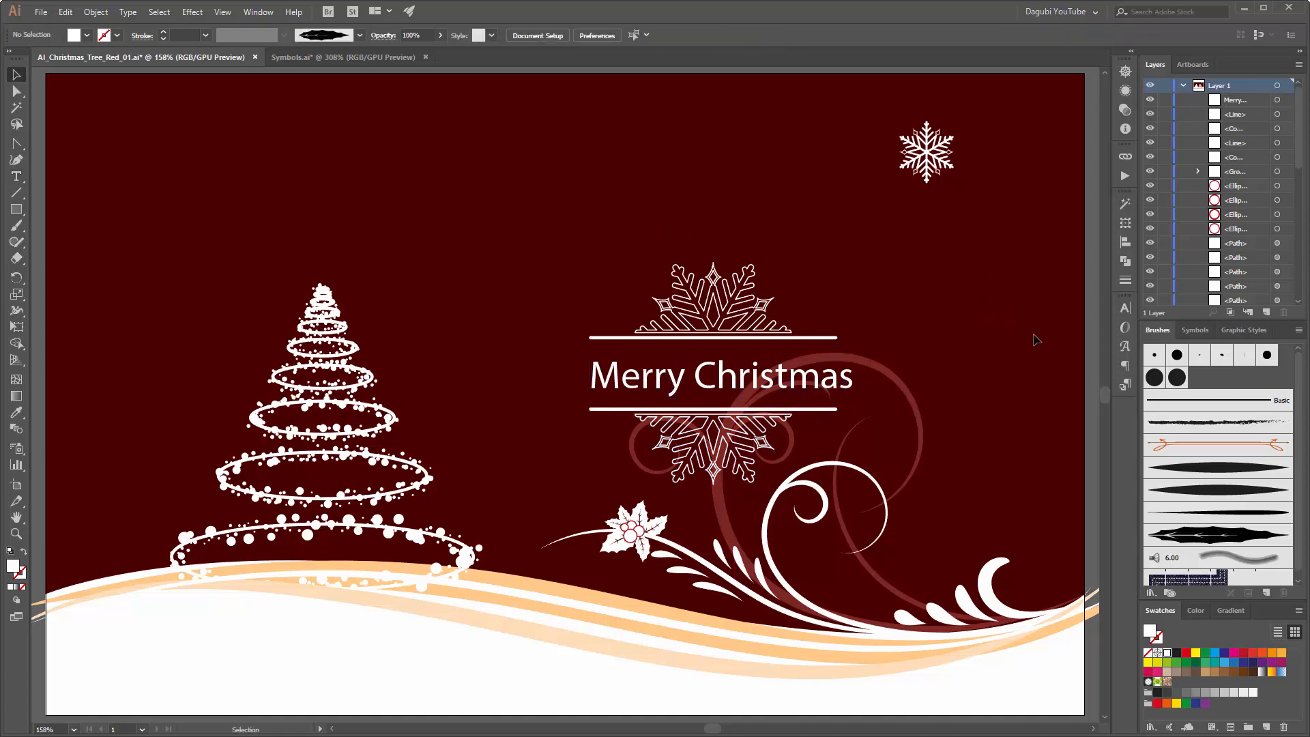
left_click(800, 397)
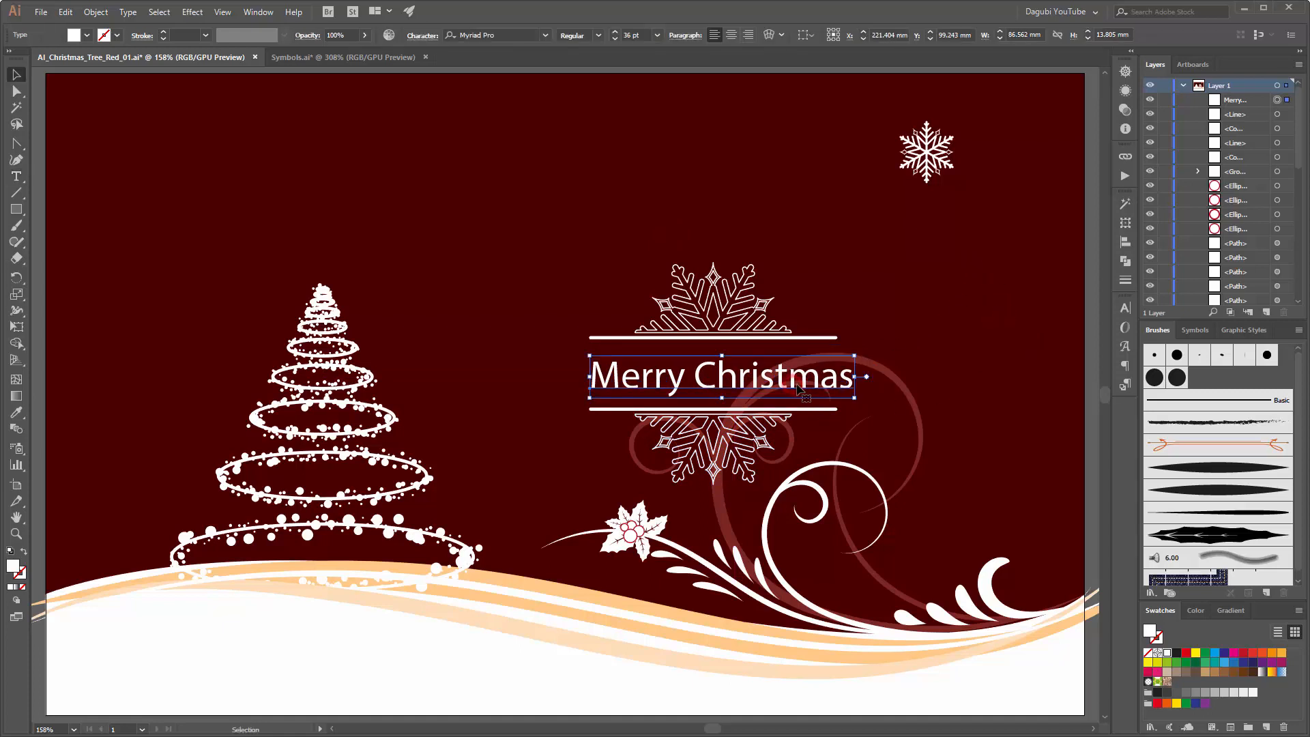
left_click(520, 34)
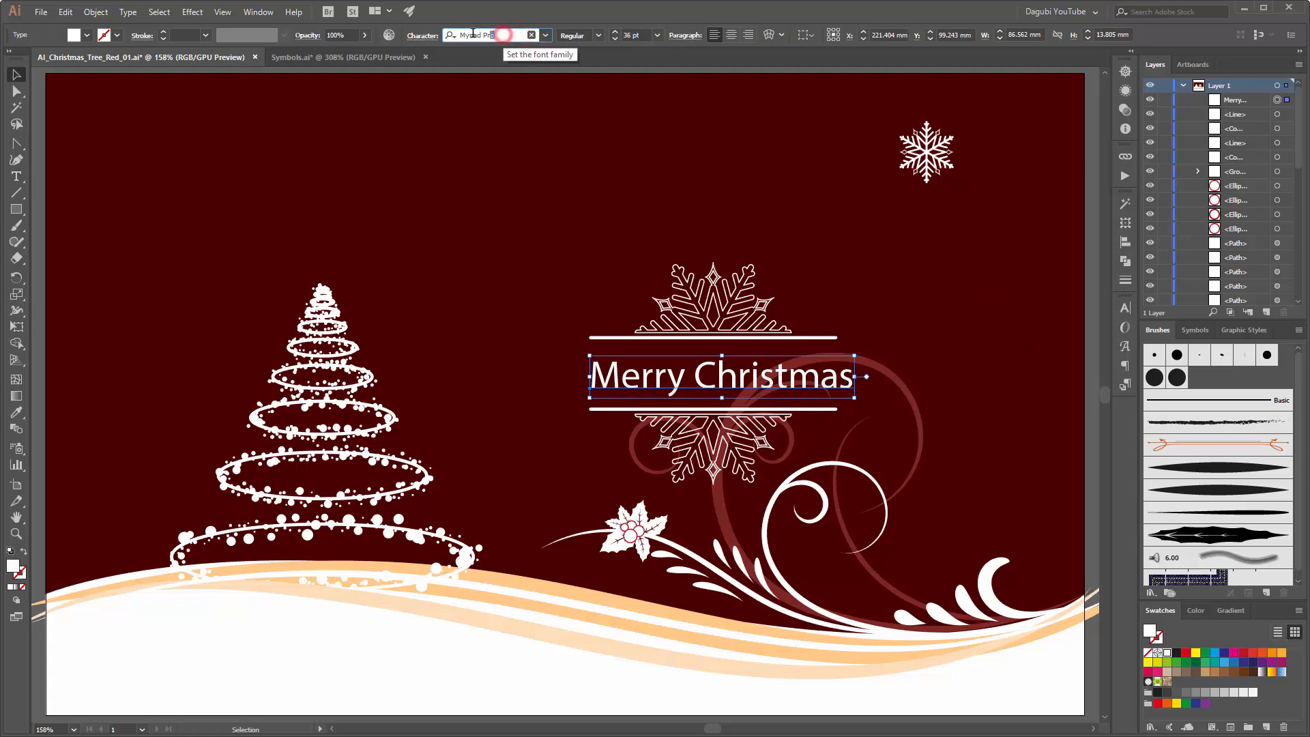
key("ctrl+a")
type("devi")
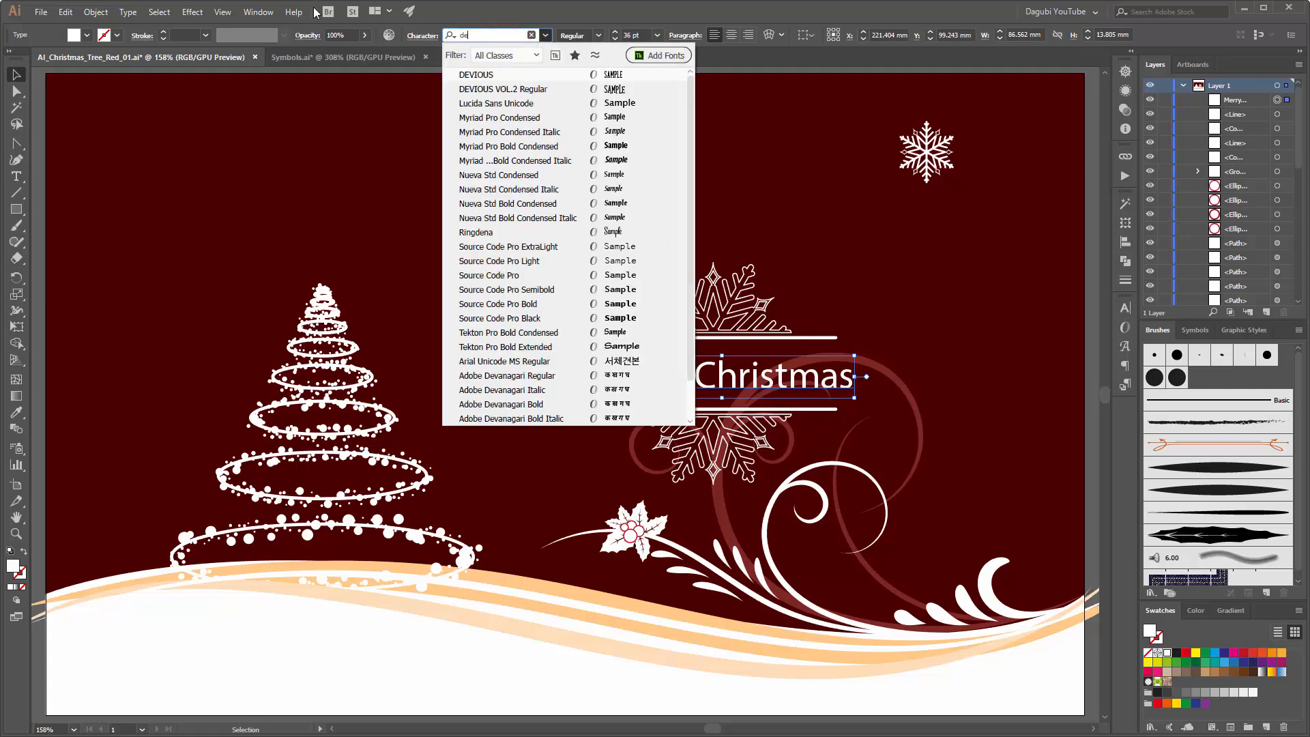
left_click(470, 75)
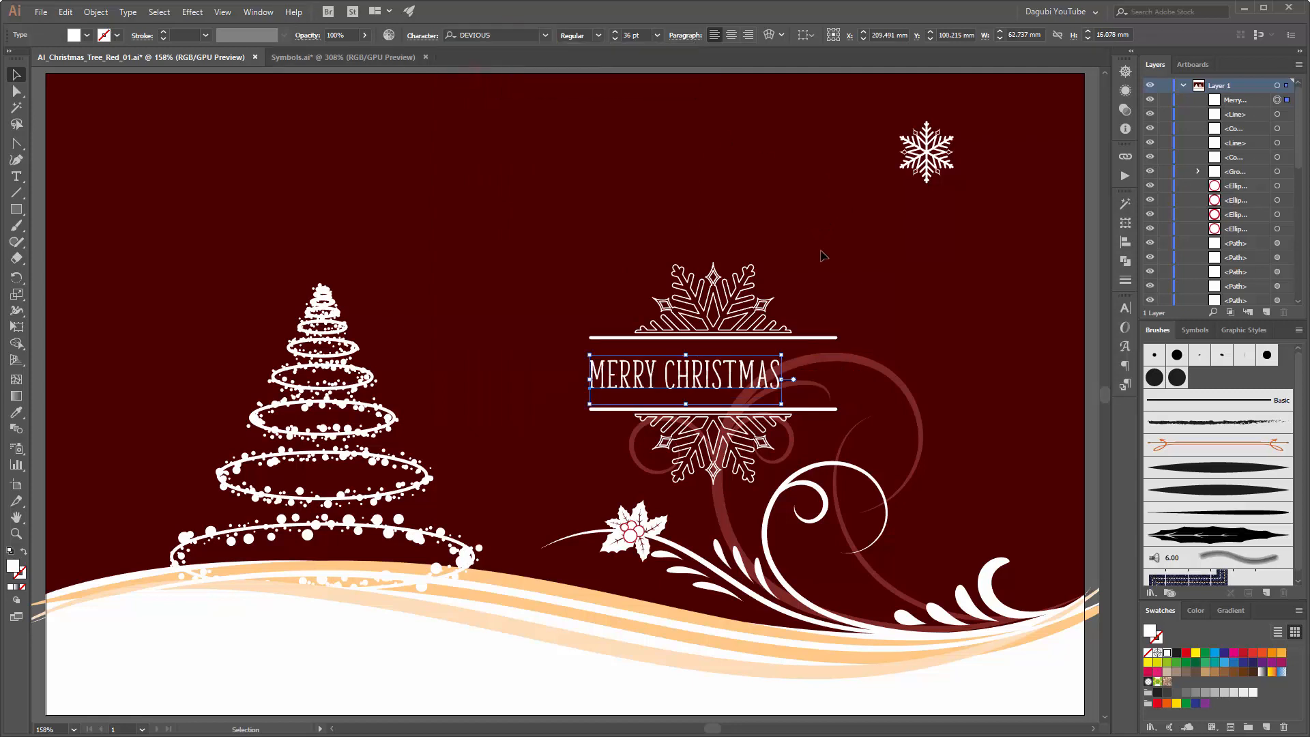
Step: Apply All Caps to the "Merry Christmas" text
left_click(1126, 309)
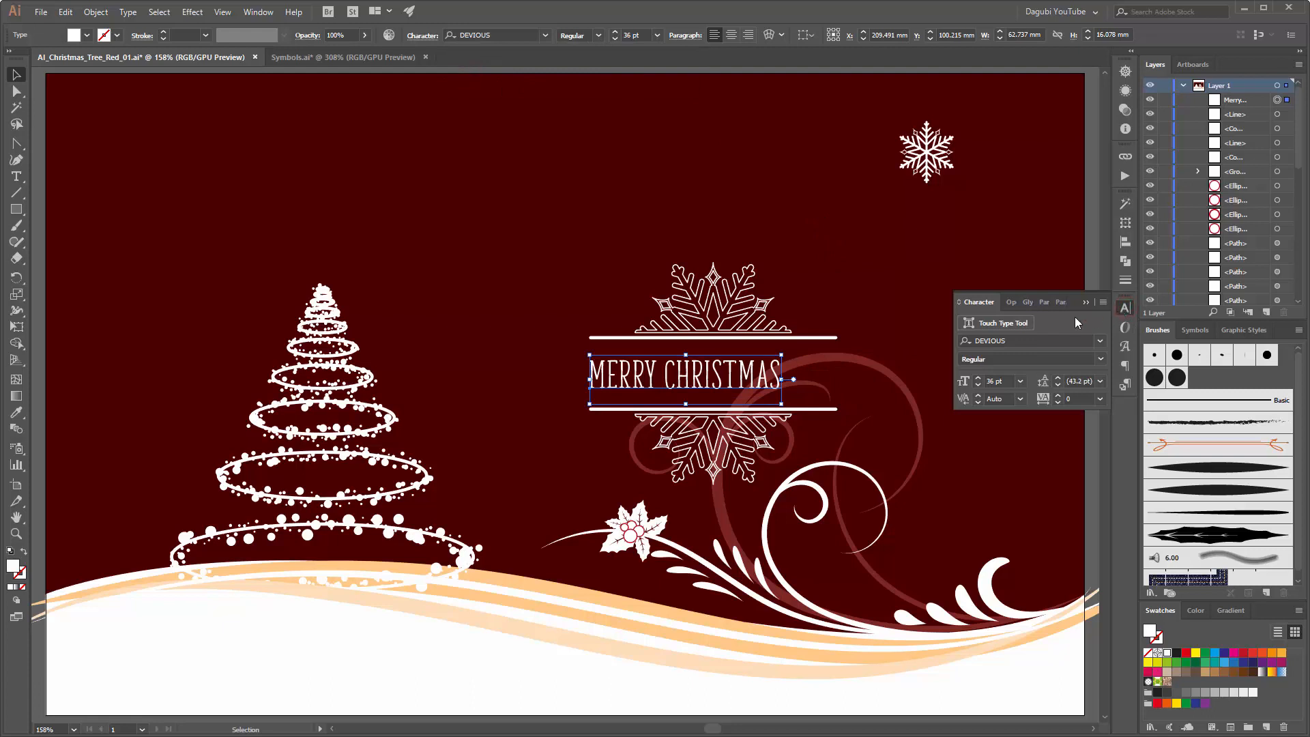
left_click(1103, 302)
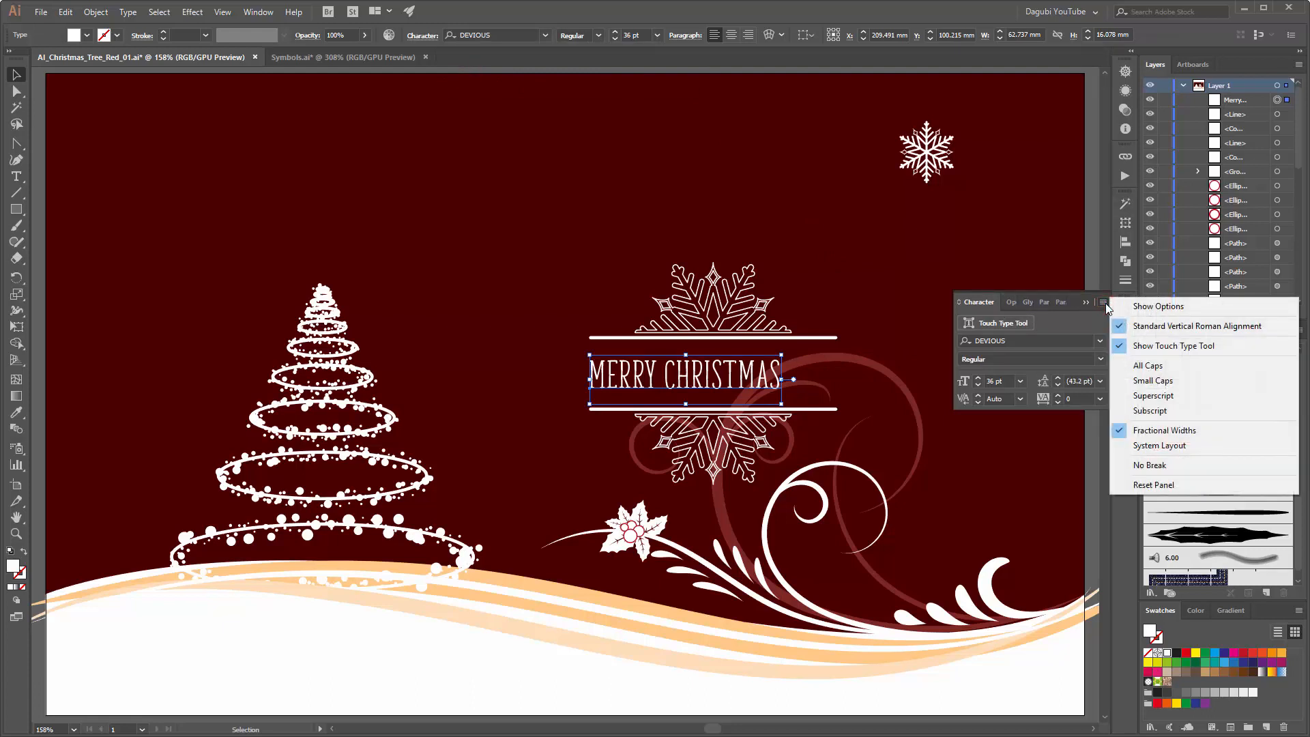
left_click(1157, 368)
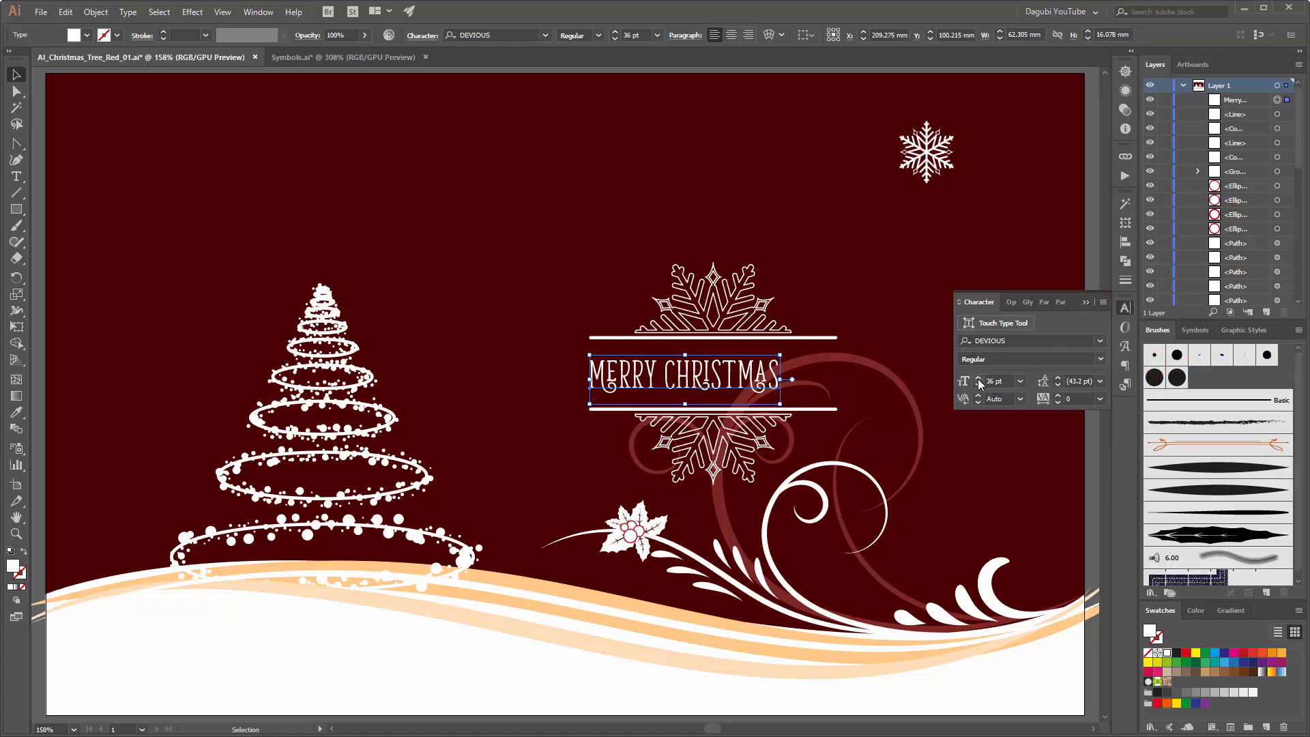
Step: Enlarge the greeting to 71 pt and centre it on the snowflake frame between the two lines
left_click_drag(979, 381, 978, 380)
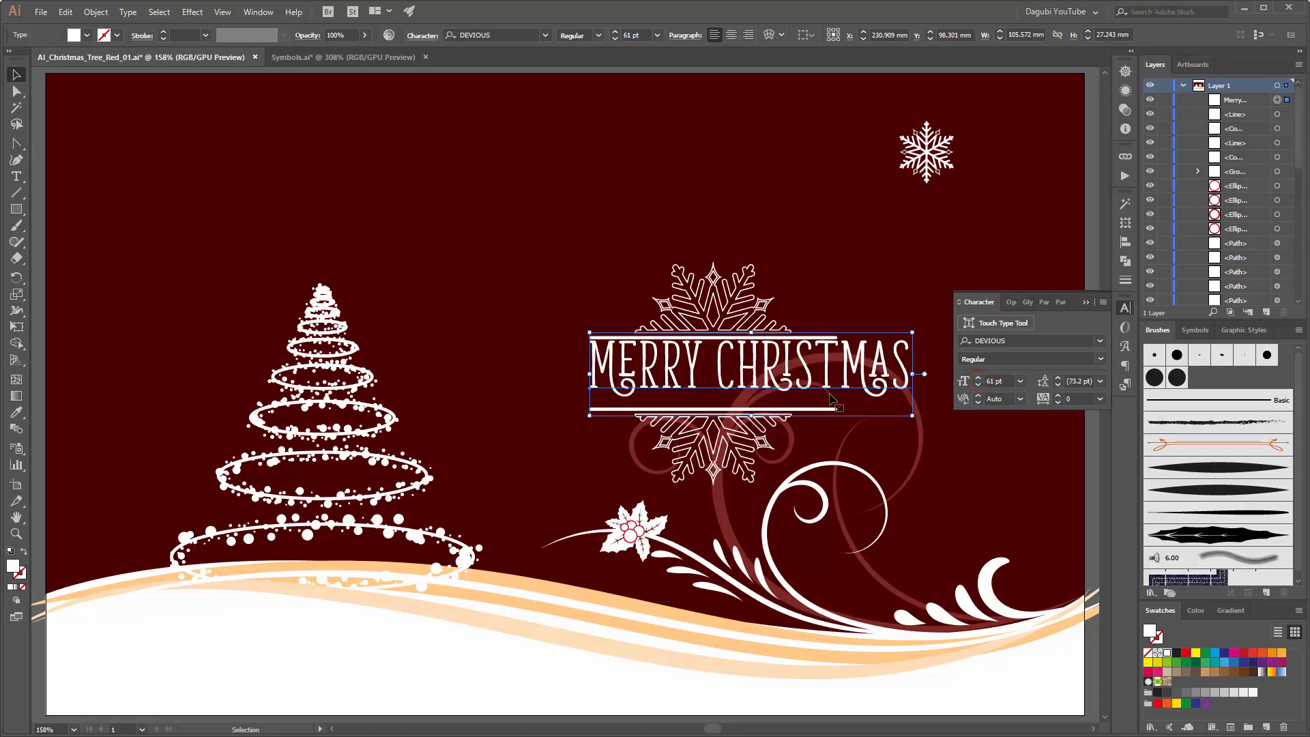
left_click_drag(846, 378, 824, 387)
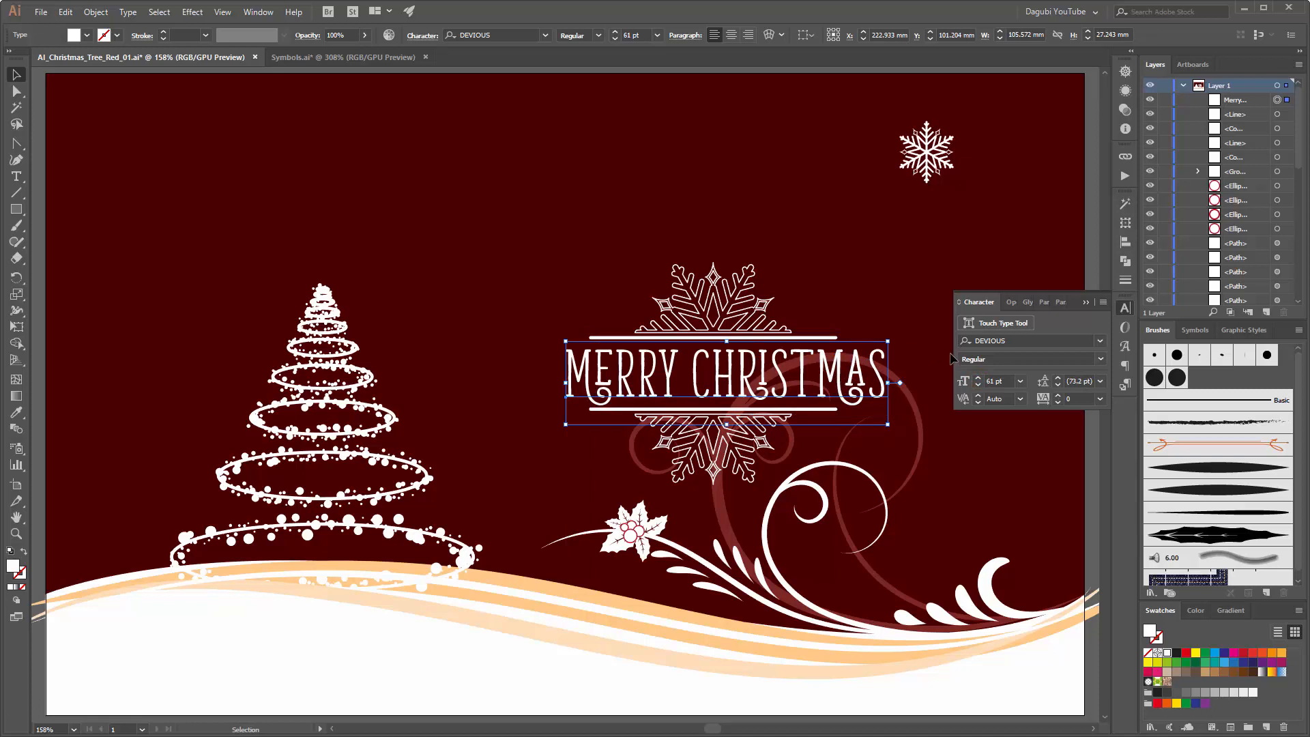
left_click(977, 378)
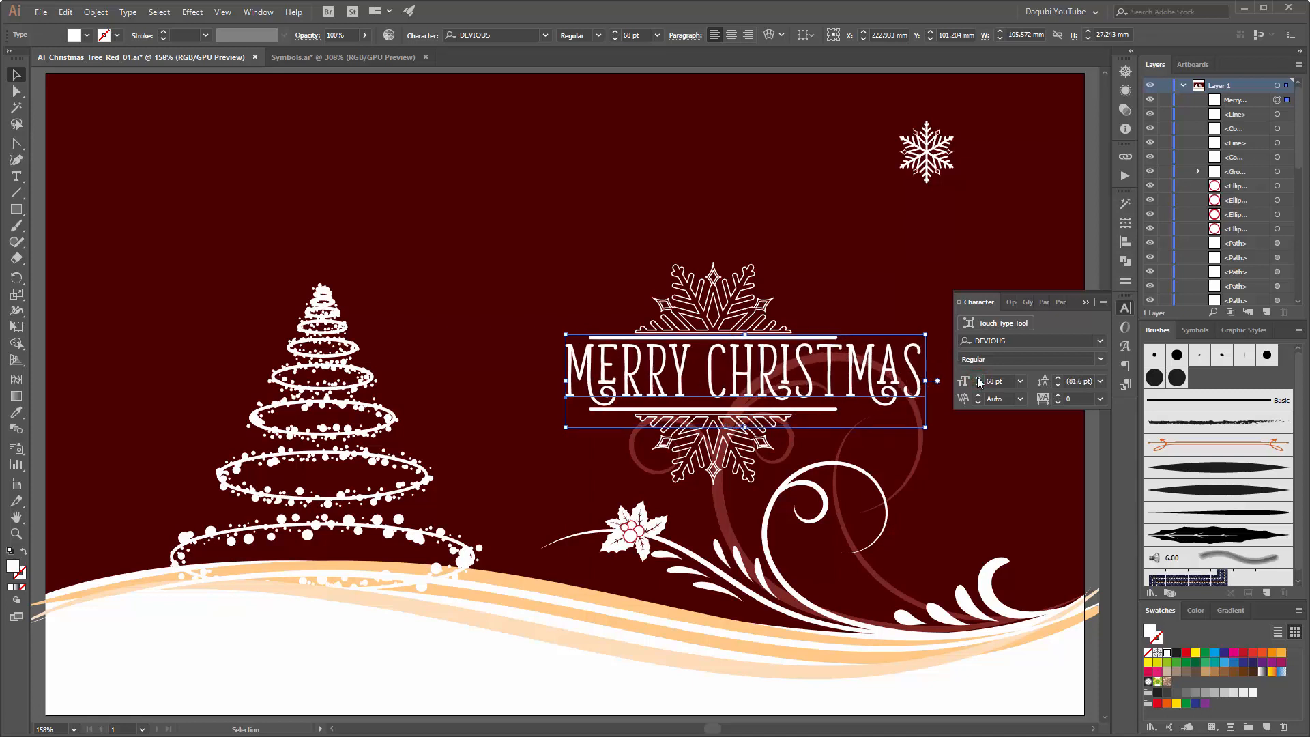
left_click(978, 378)
left_click(978, 378)
left_click(977, 378)
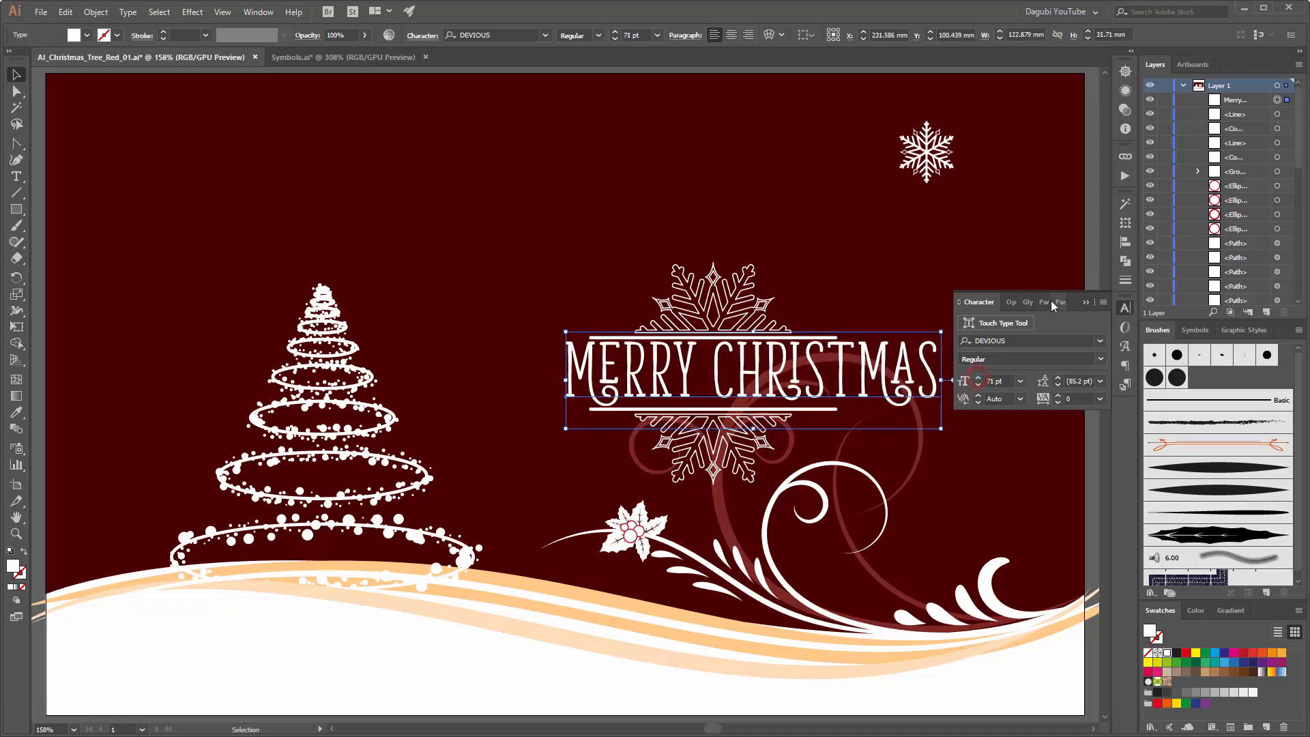
left_click(1086, 301)
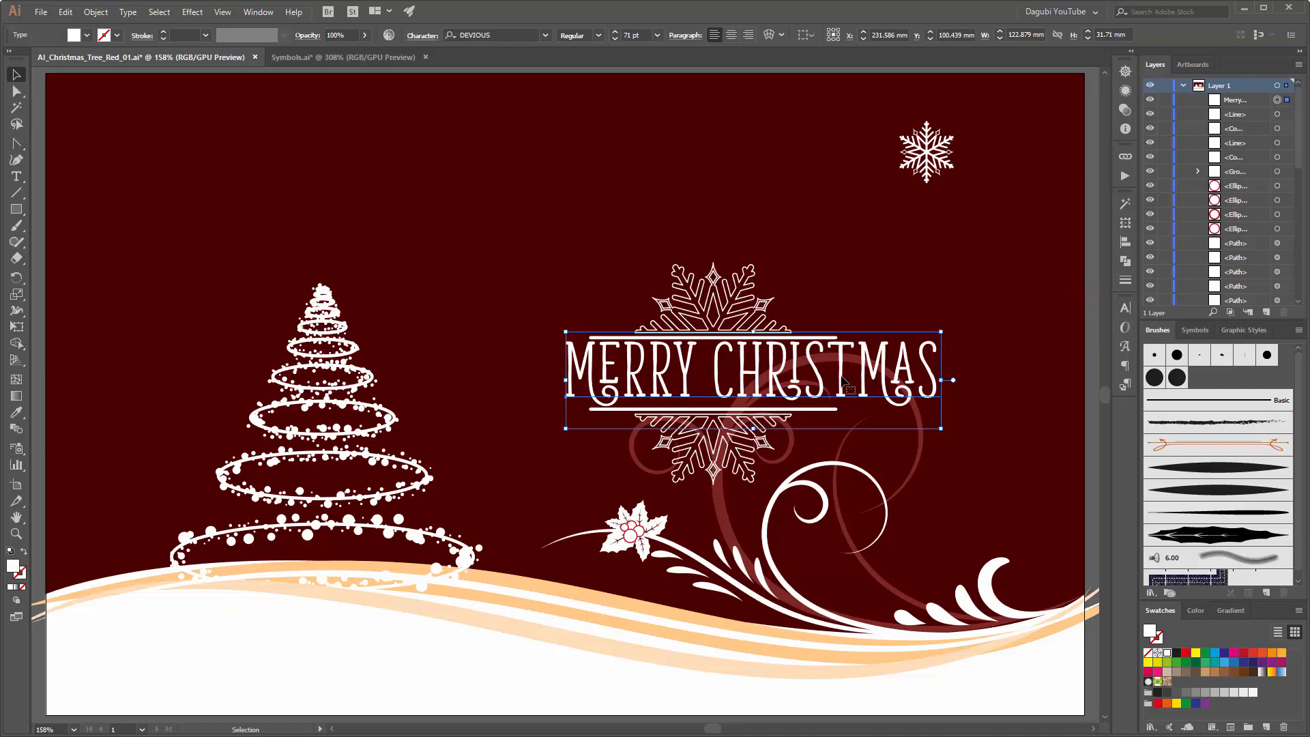
left_click_drag(845, 384, 803, 386)
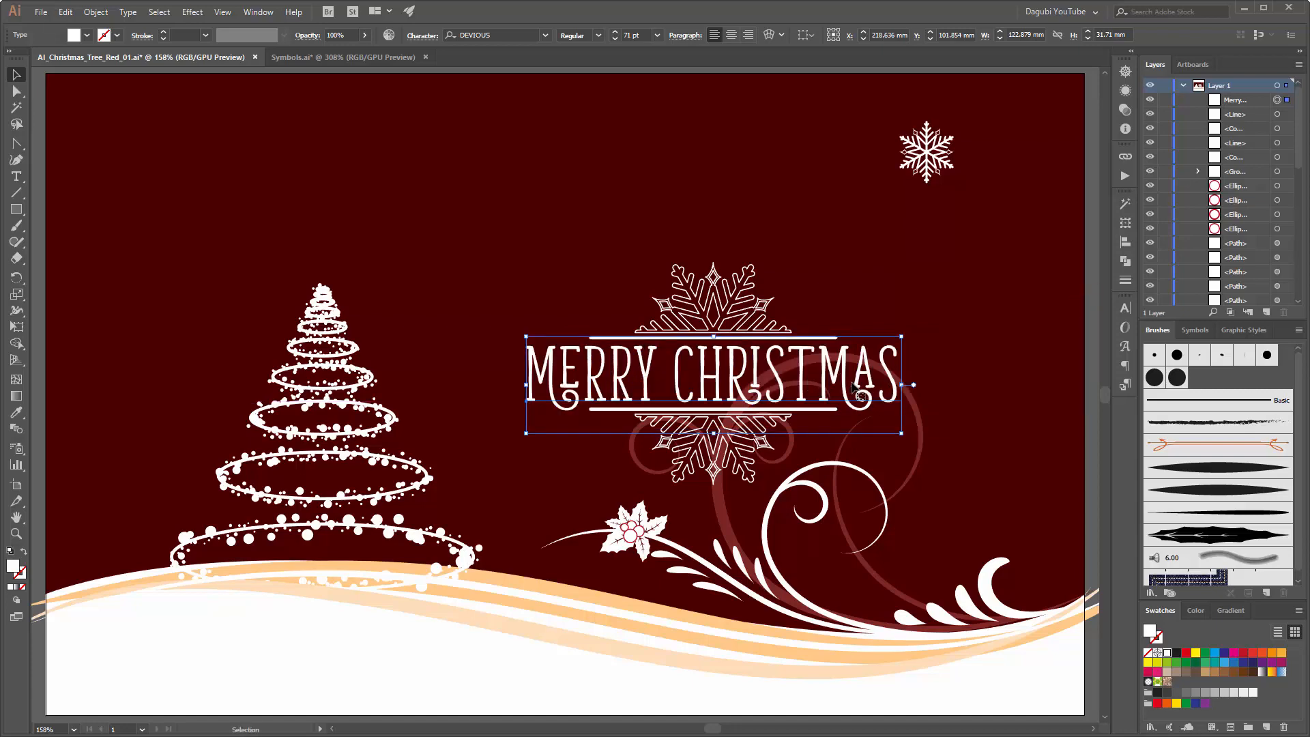
left_click(743, 297)
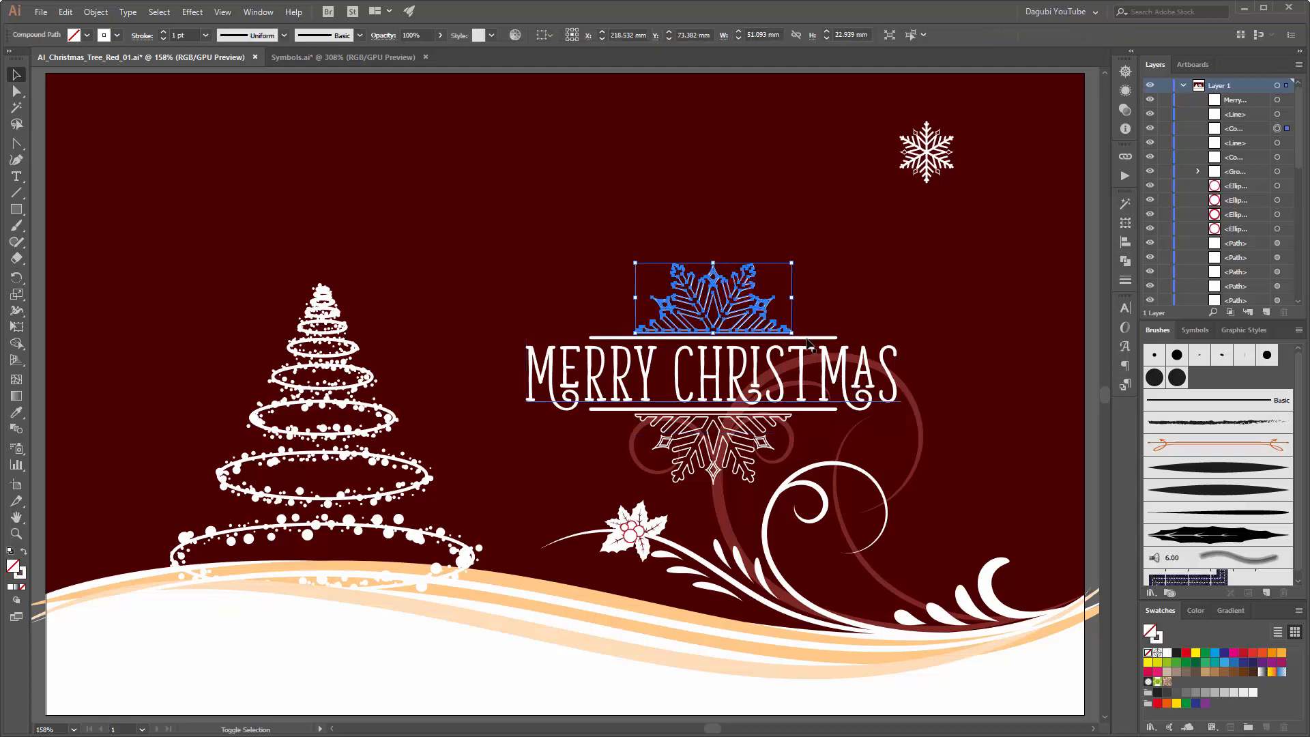
left_click(807, 340, "shift")
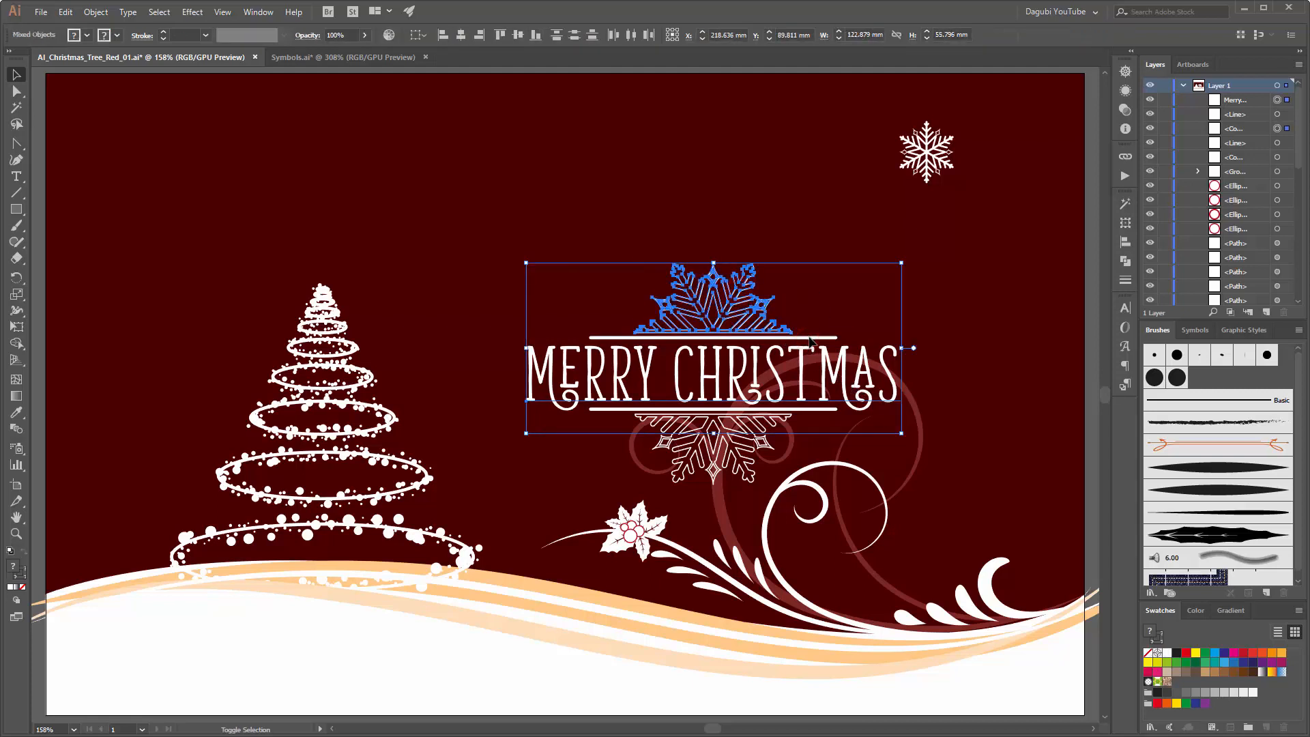
left_click(811, 342, "shift")
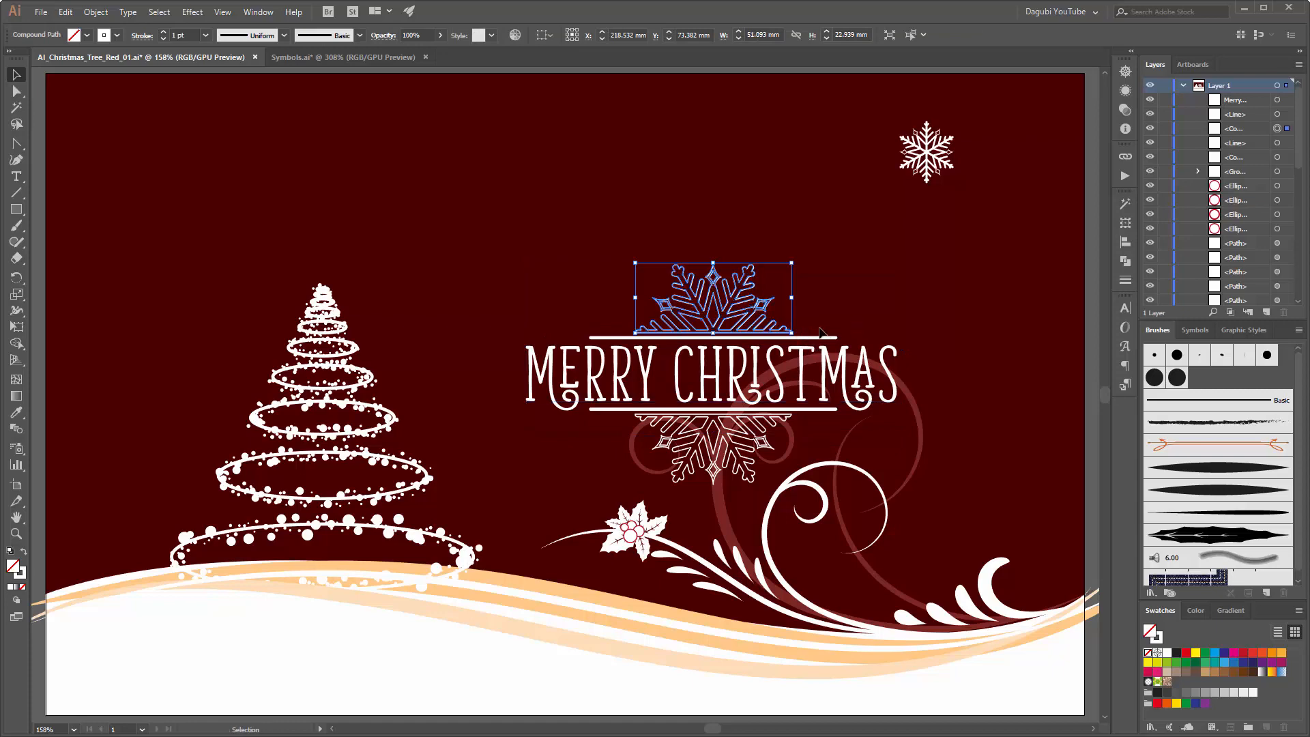
scroll(792, 326, "up", 1)
scroll(791, 325, "up", 1)
left_click(831, 353)
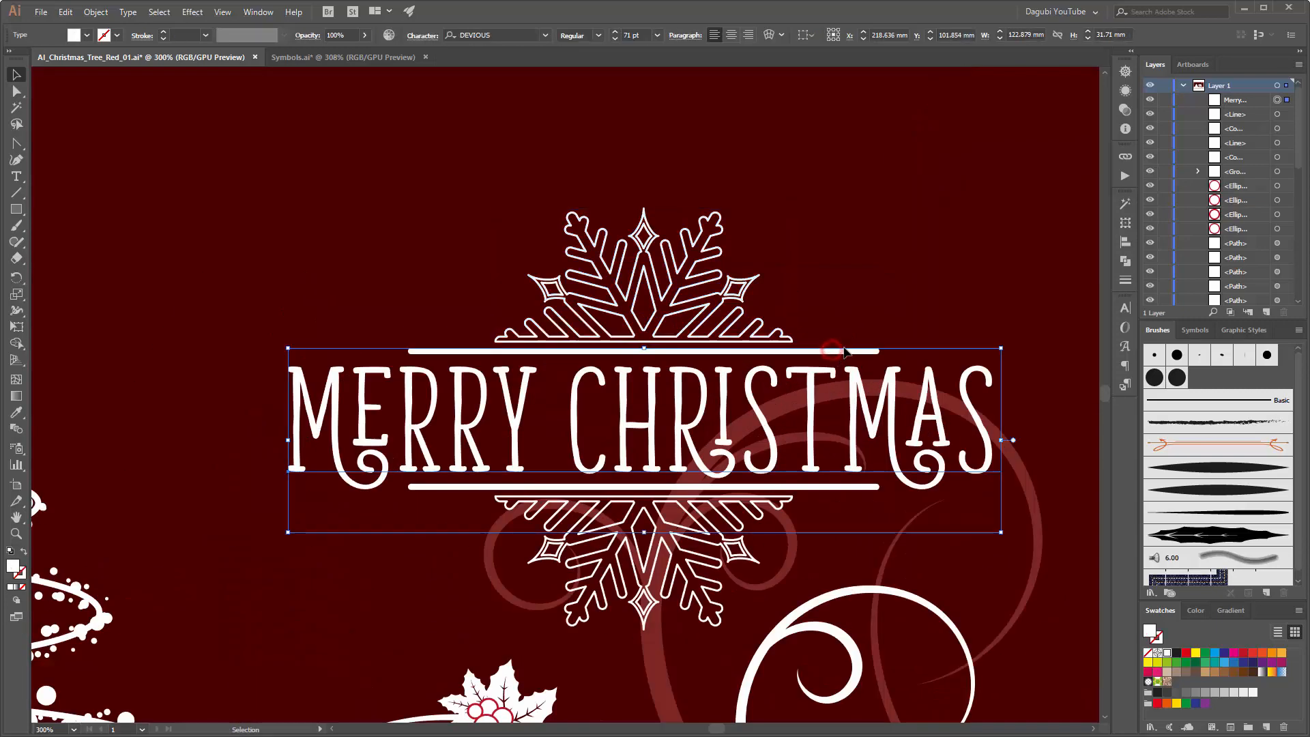
Step: Select the upper line and upper half snowflake together and move them straight up about 4 mm, clear of the greeting
left_click(16, 91)
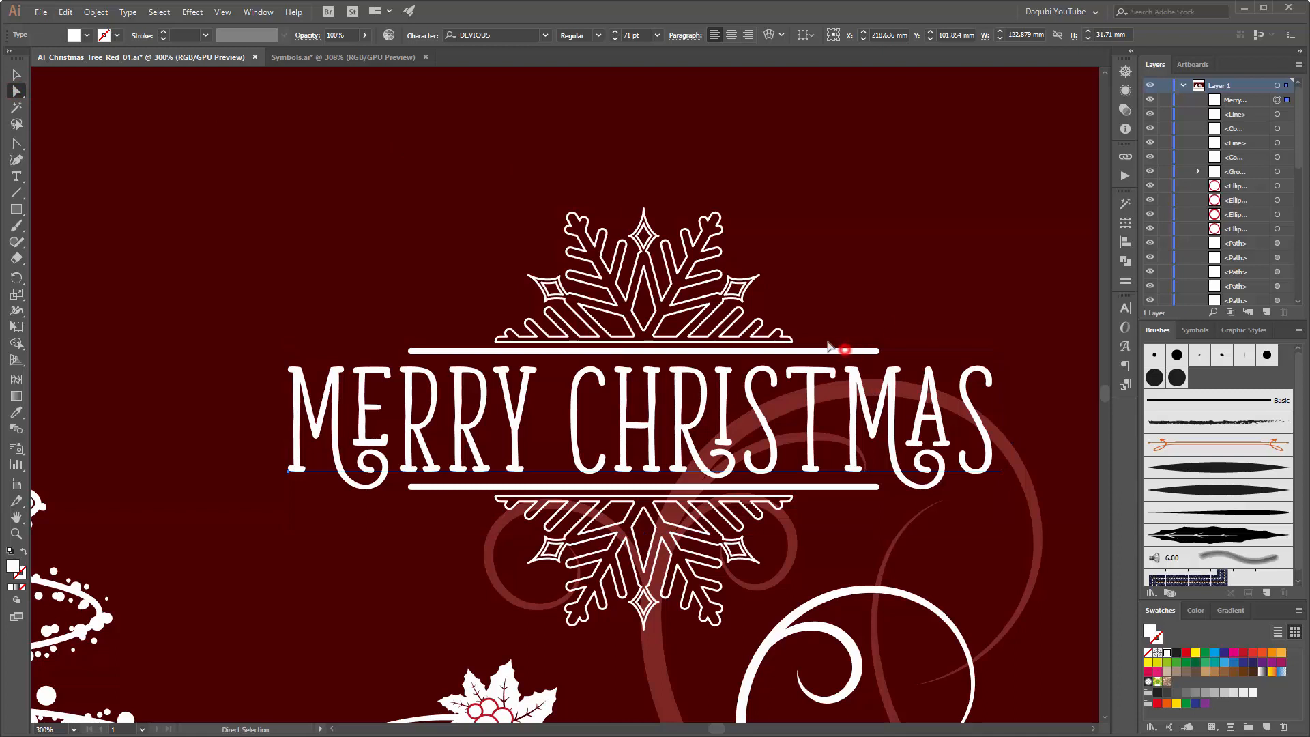
left_click(1277, 114)
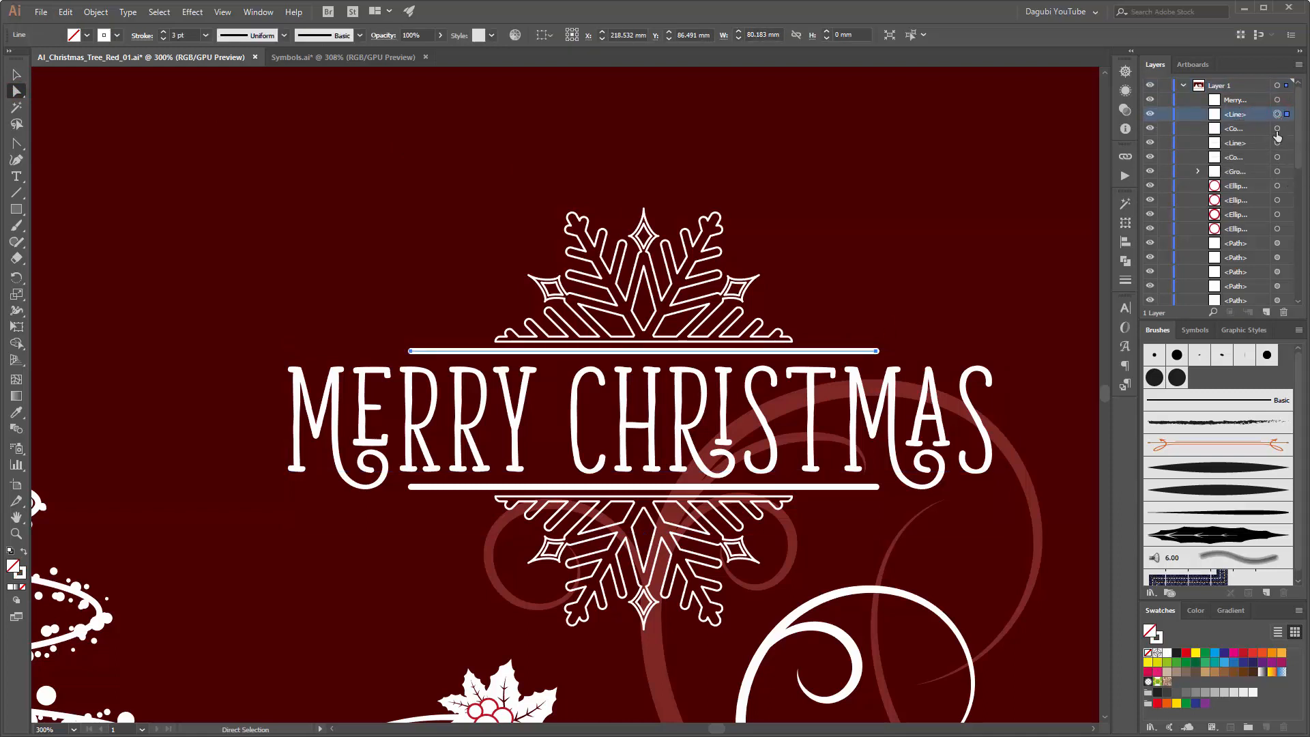
left_click(1277, 129, "shift")
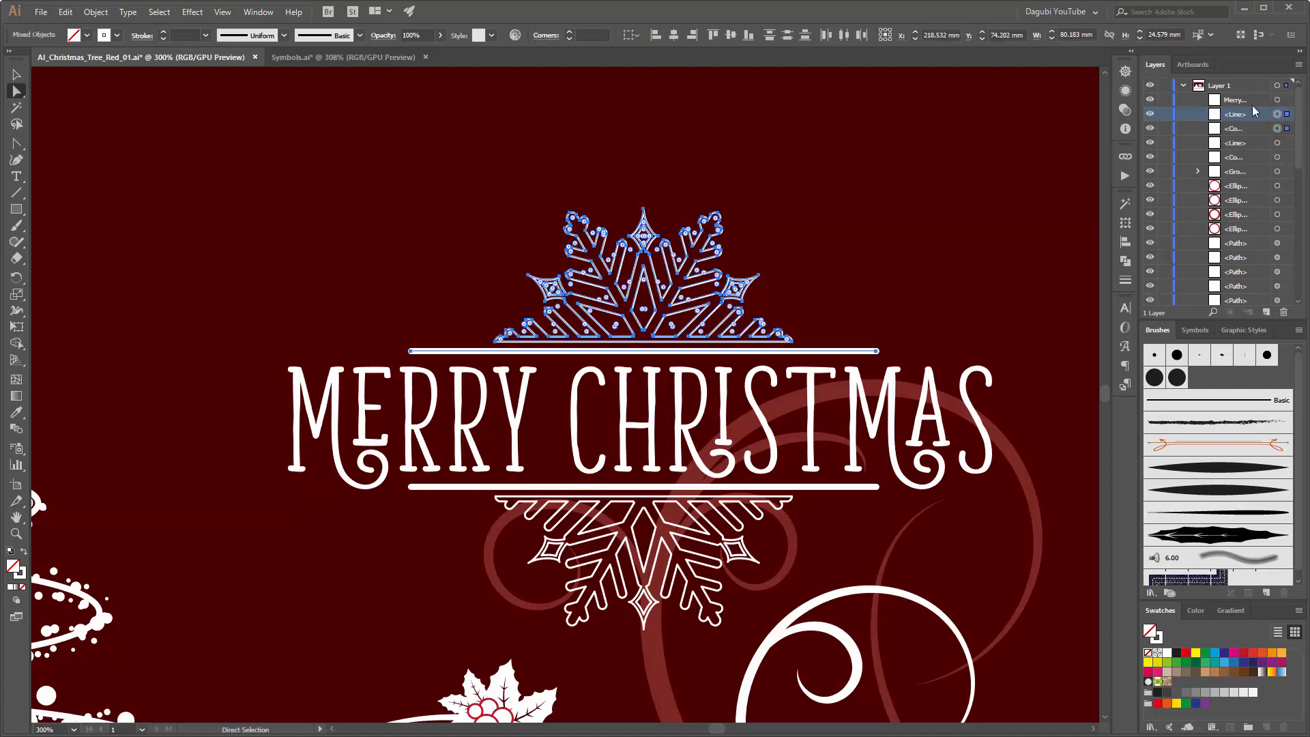
key("shift+Up")
key("shift+Up")
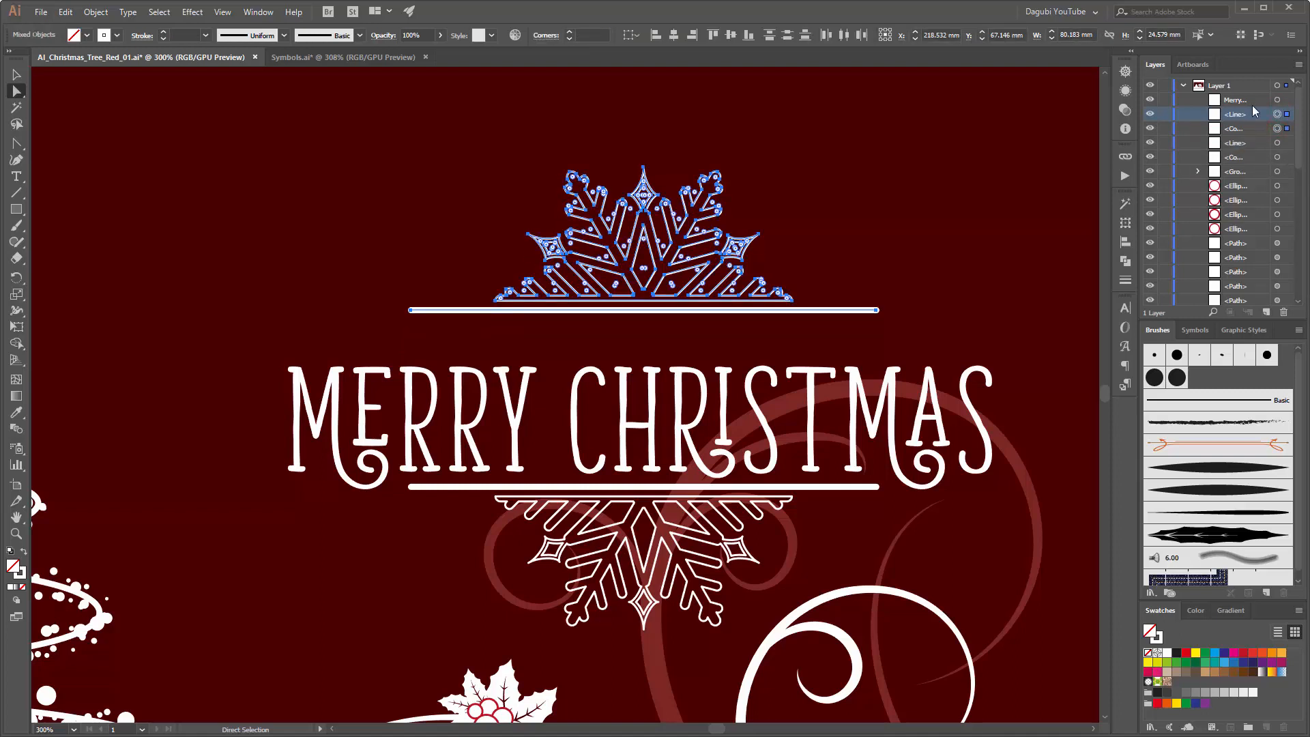
key("shift+Down")
key("Up")
key("Up")
key("Up")
key("Up")
key("Up")
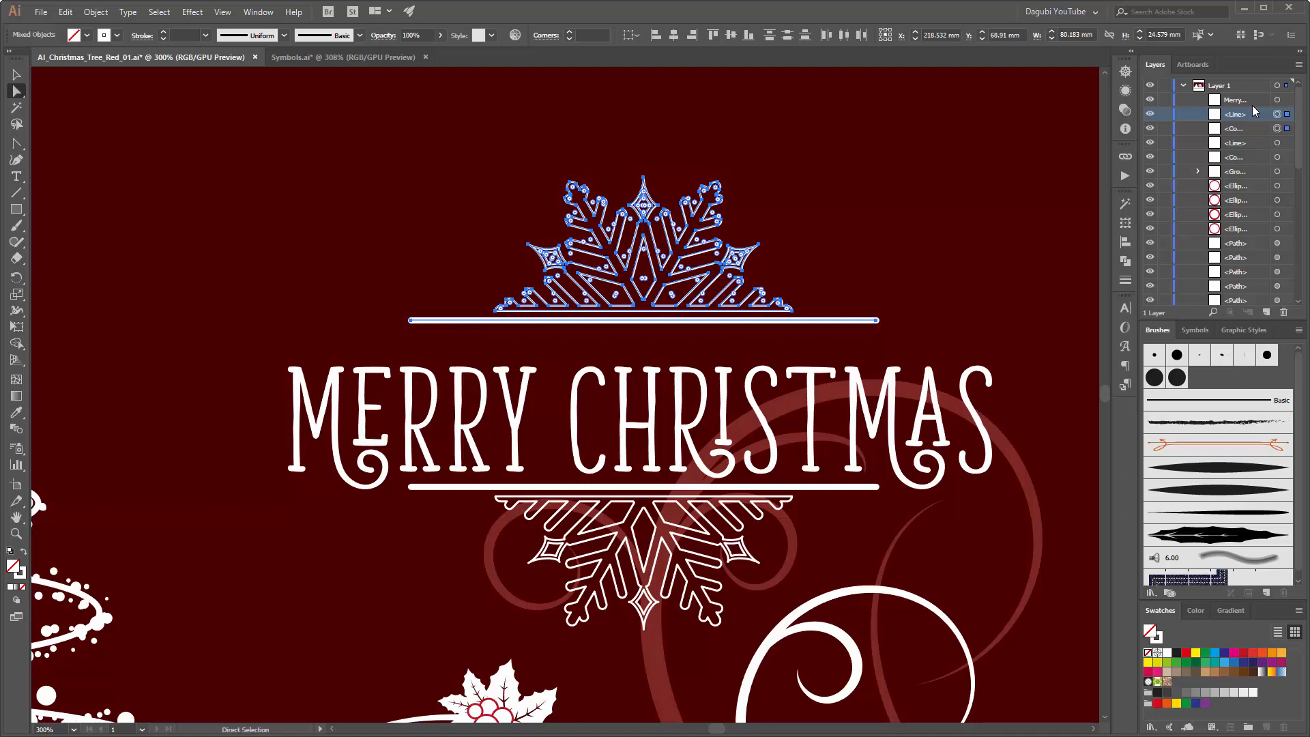
key("Up")
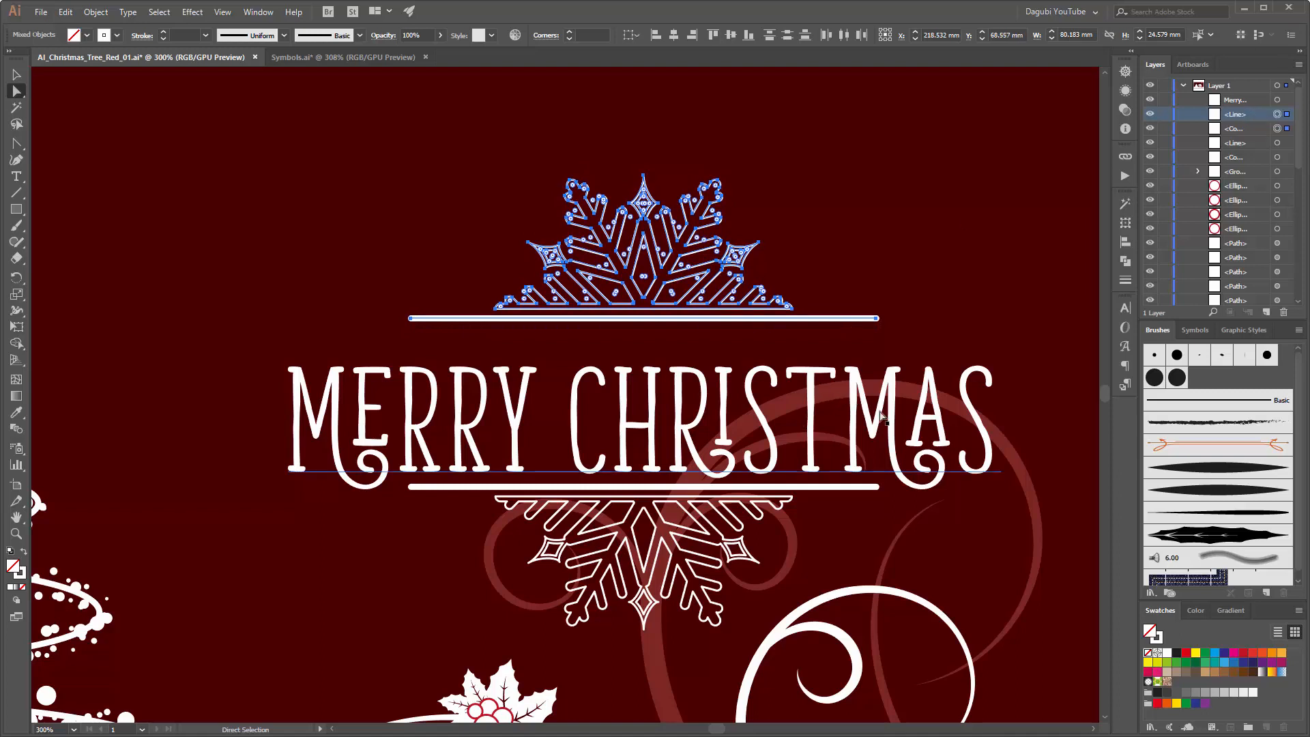
key("Down")
key("Down")
key("Down")
key("Down")
key("Down")
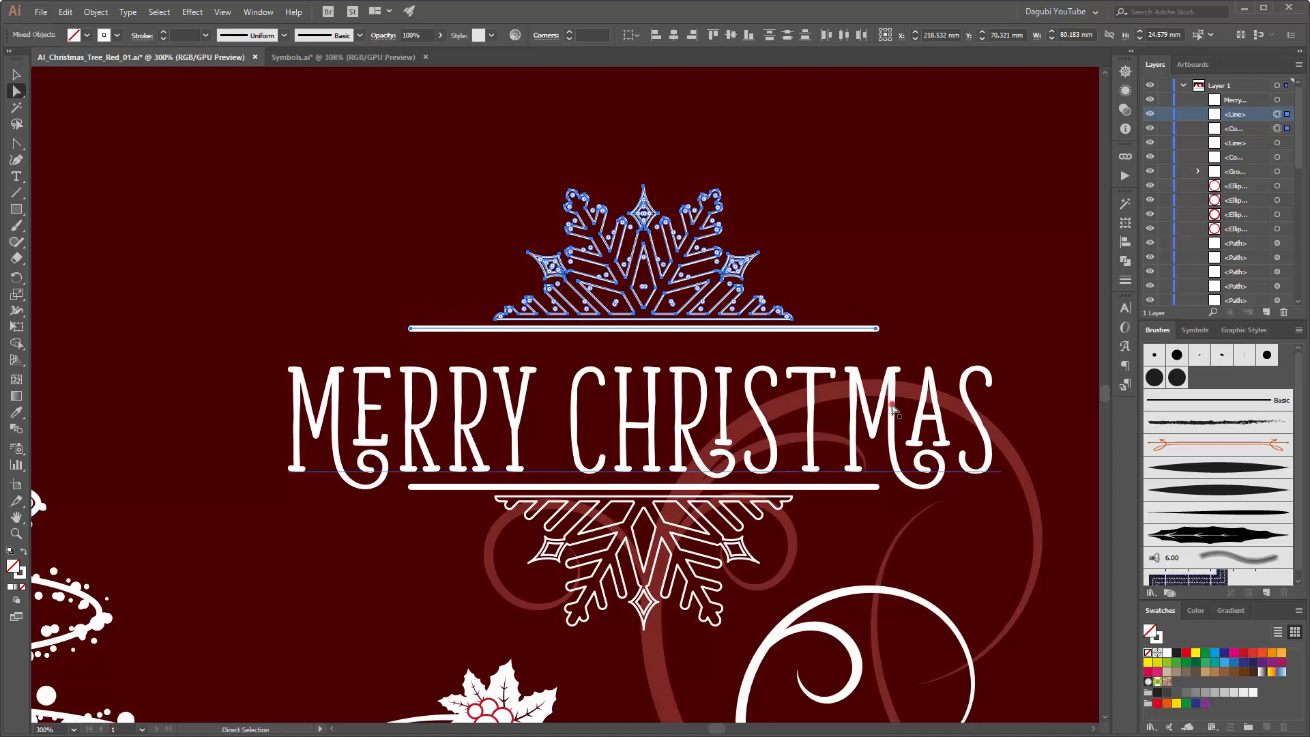
Step: Move the greeting text straight up about 2 mm between the two lines
left_click(893, 408)
key("Up")
key("Up")
key("Up")
key("Up")
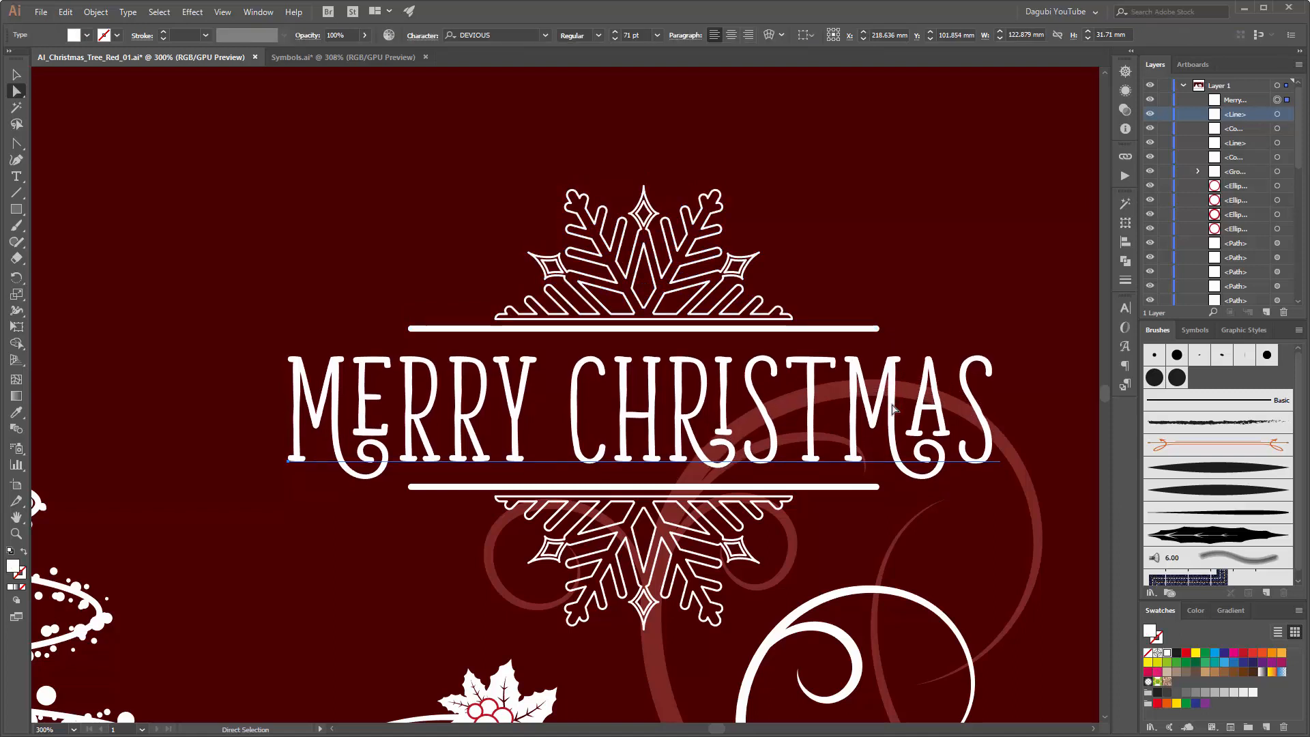
key("Up")
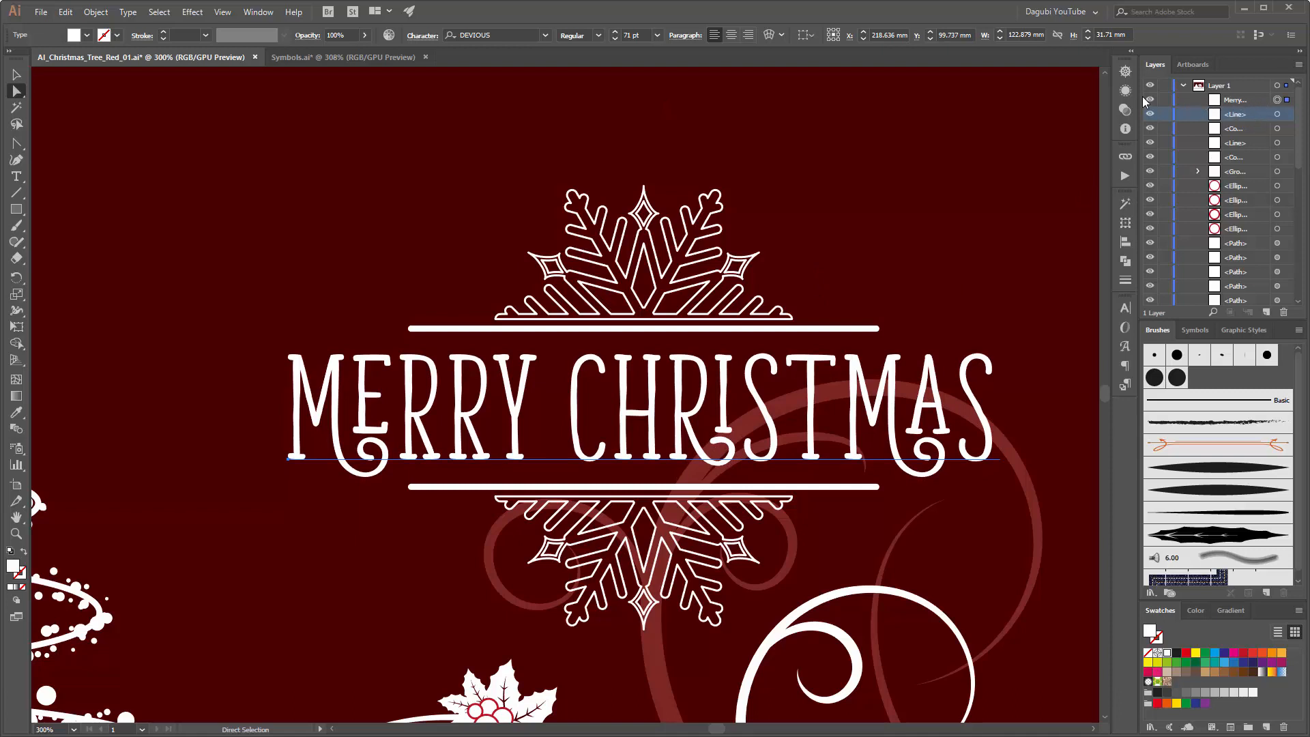
Step: Collect the greeting text, both lines and both half snowflakes in a new layer
left_click(1249, 101)
left_click(1249, 113, "ctrl")
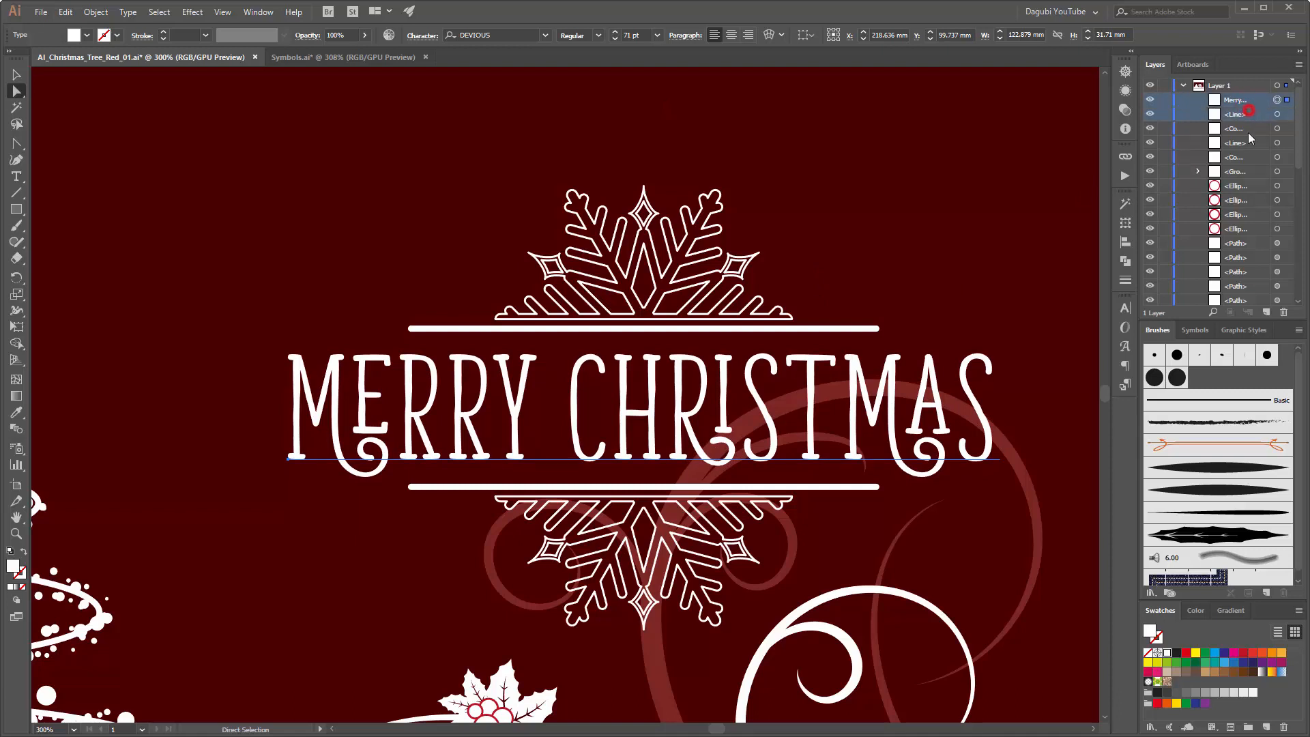
left_click(1249, 128, "ctrl")
left_click(1249, 141, "ctrl")
left_click(1247, 158, "ctrl")
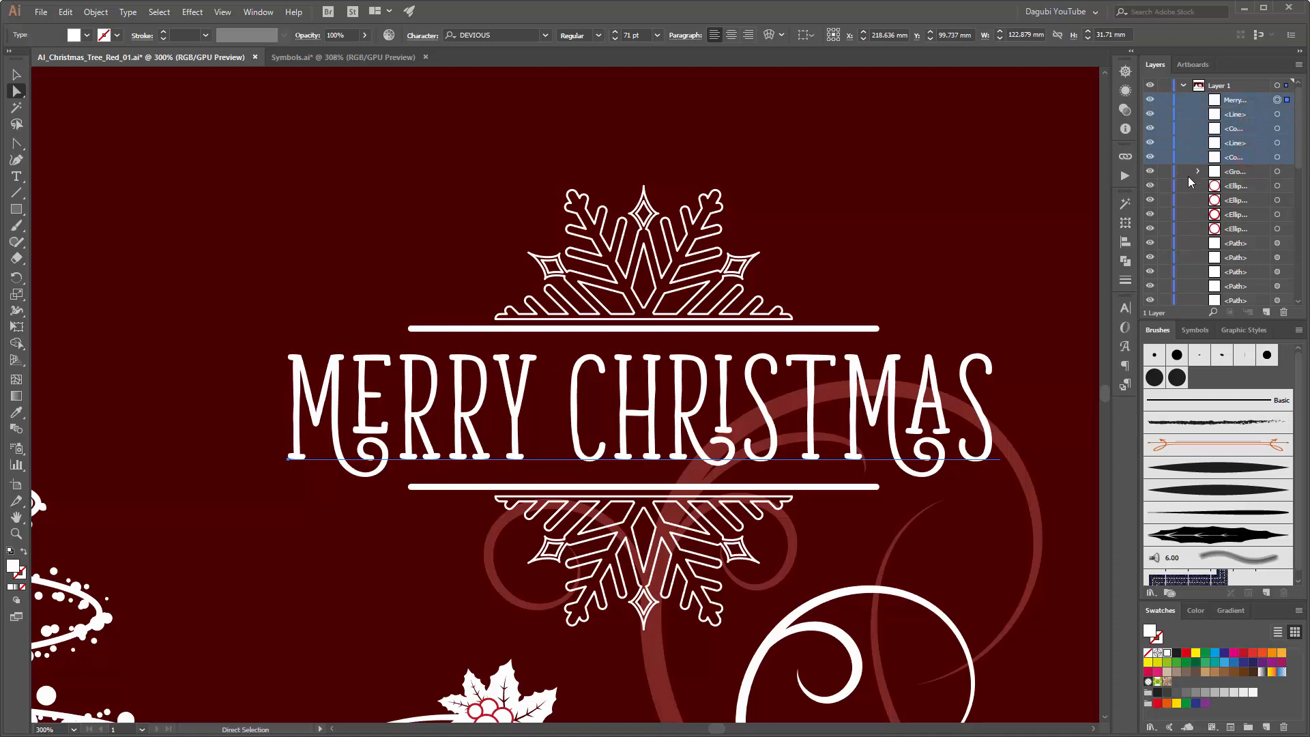
left_click(1298, 64)
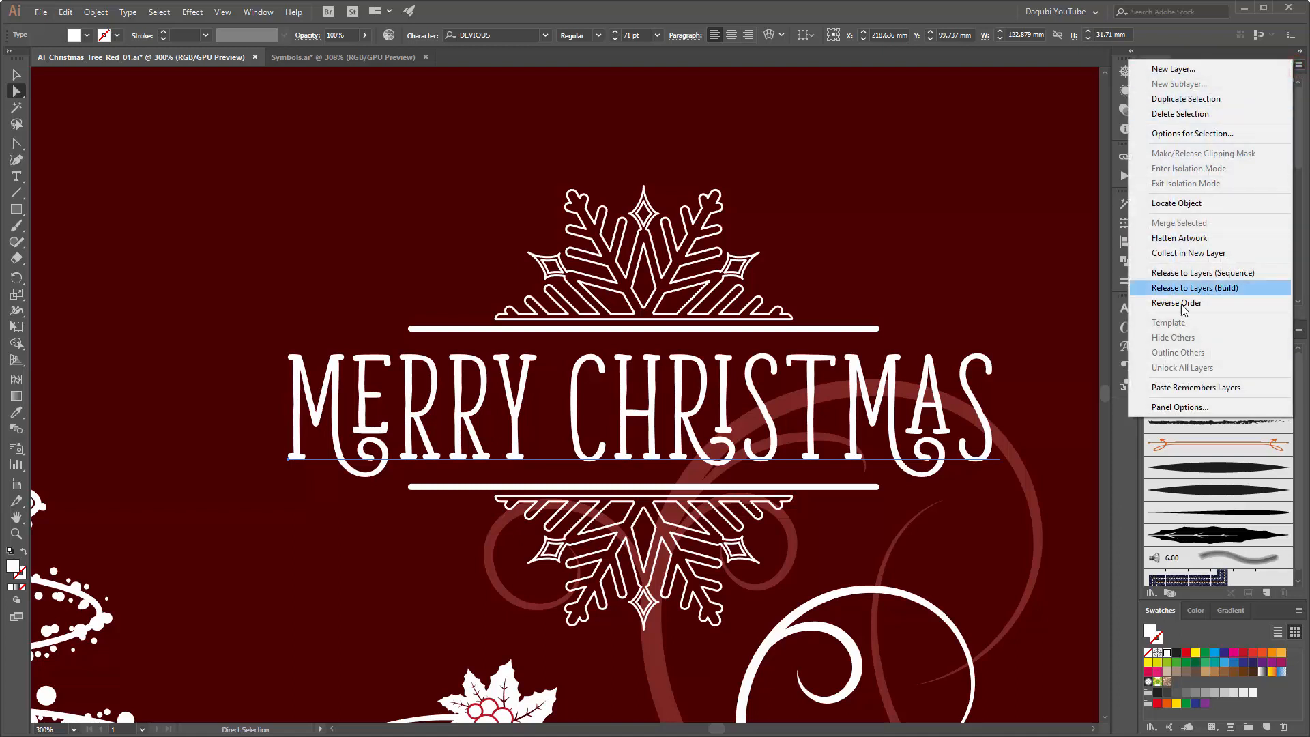
left_click(1175, 254)
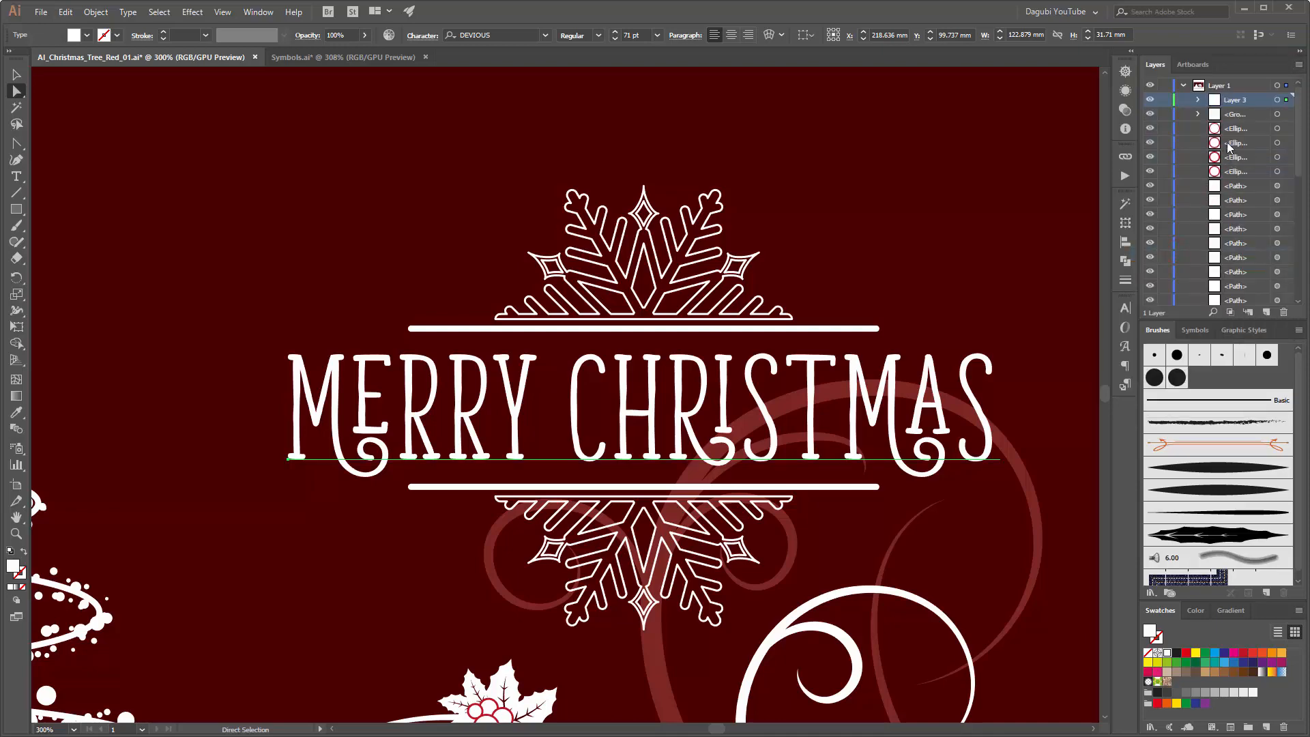
Step: Select everything in the new greeting layer and align the objects on their horizontal centres
left_click(1150, 100)
left_click(1151, 100)
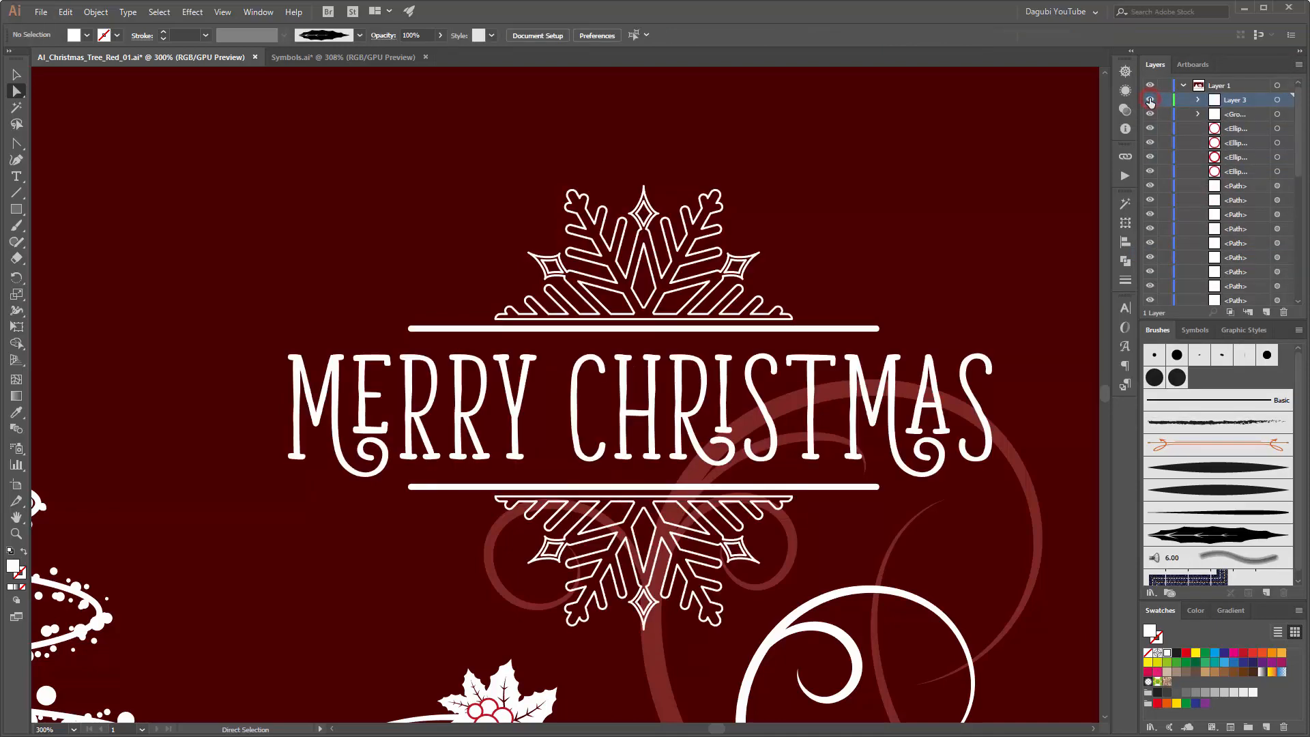
left_click(1277, 101)
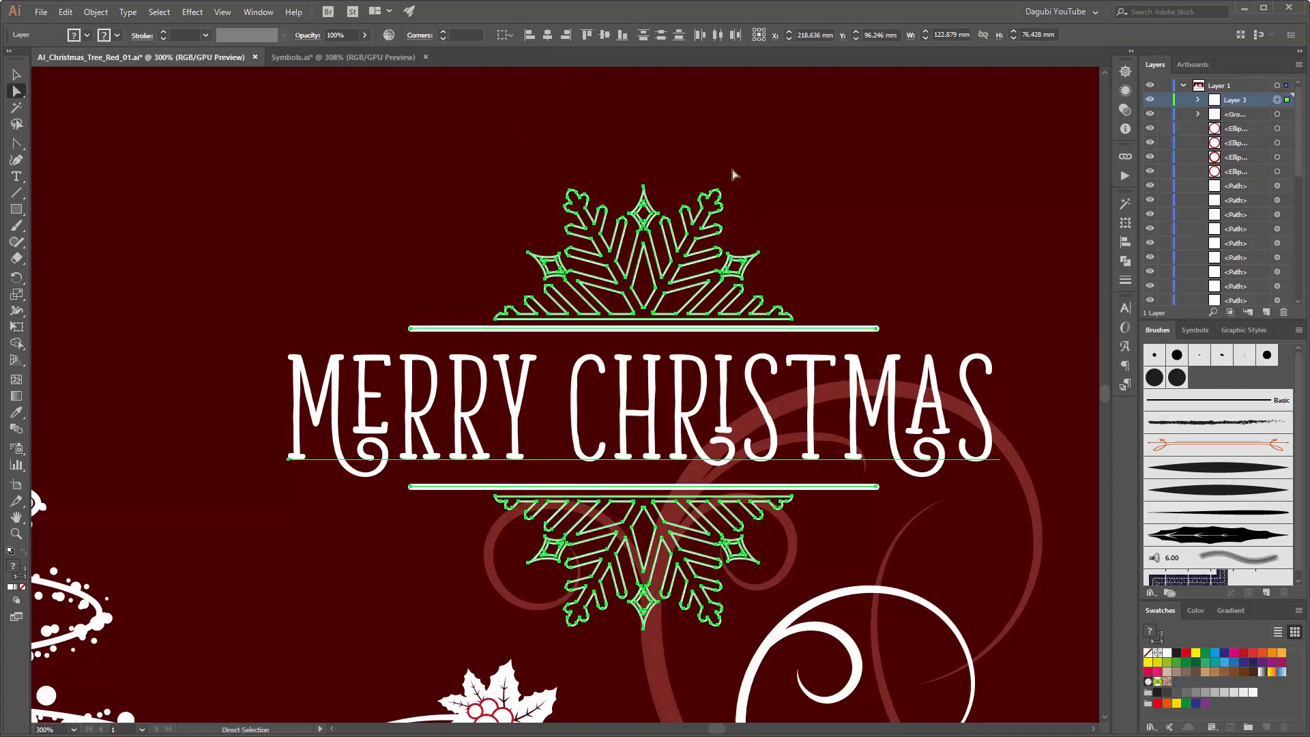
left_click(547, 35)
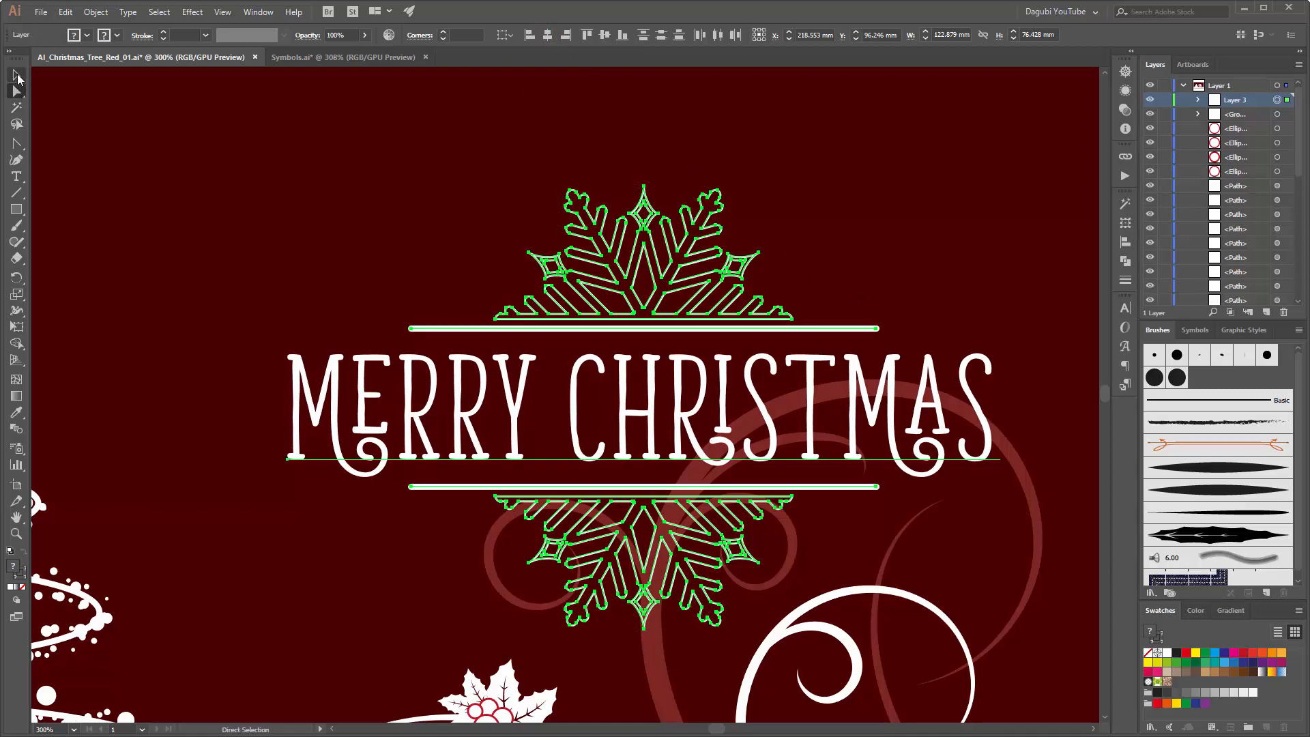
left_click(426, 329)
left_click(351, 268)
left_click(462, 329)
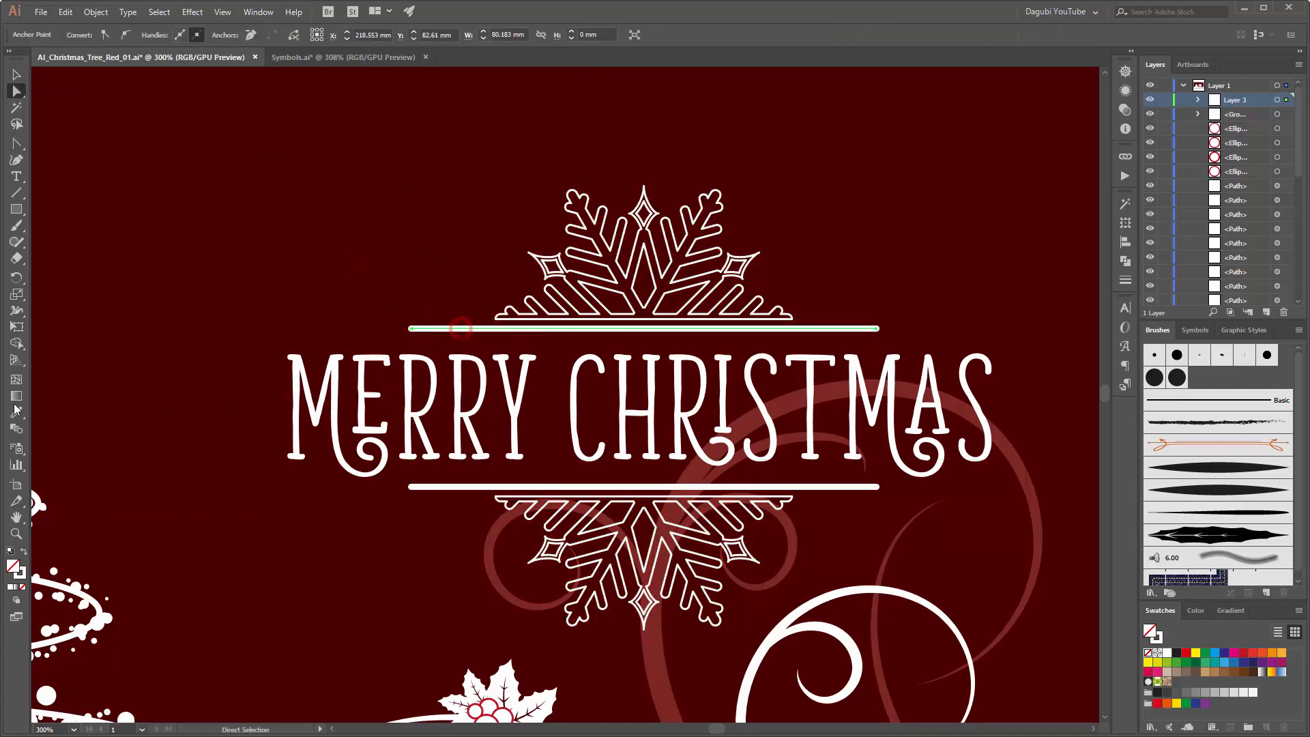
left_click(15, 326)
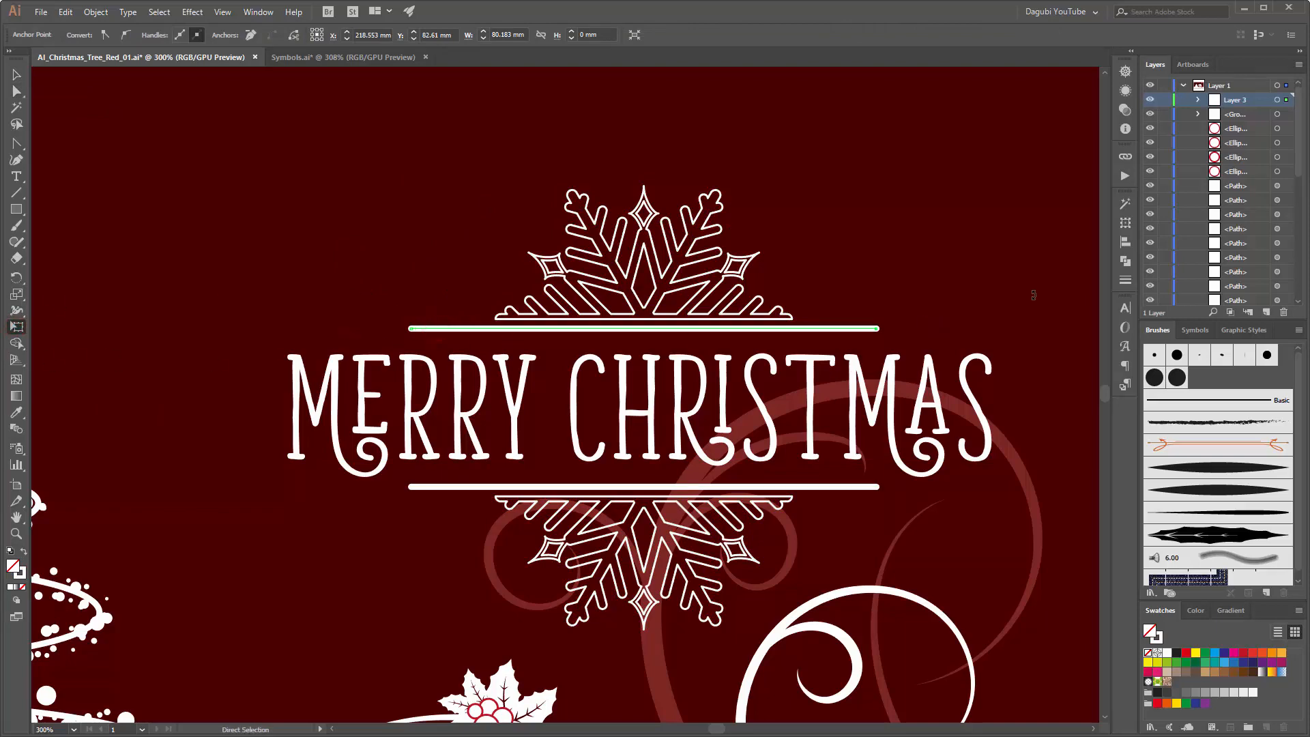
scroll(788, 278, "down", 7)
scroll(826, 293, "up", 5)
scroll(450, 207, "up", 2)
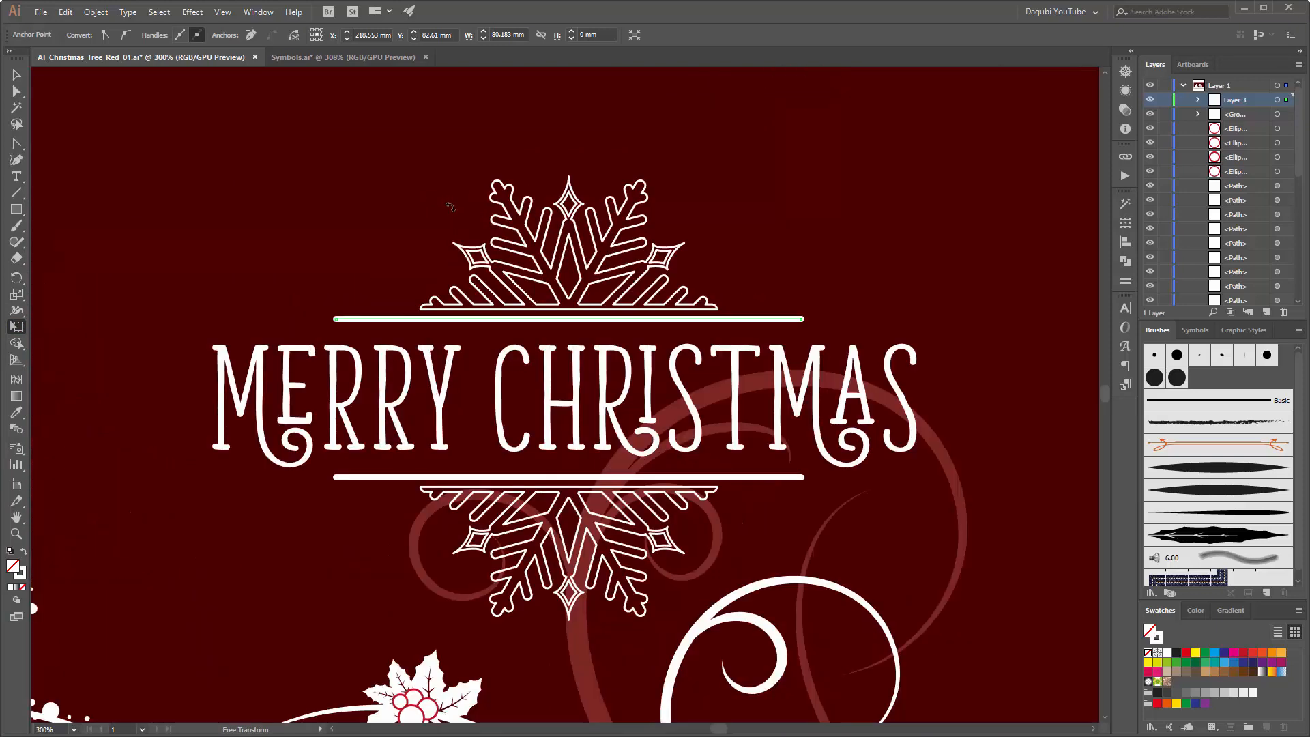
Step: Select the whole upper line with Group Selection and widen it symmetrically about its centre to about 115 mm with Free Transform
left_click_drag(18, 91, 64, 111)
left_click(288, 239)
left_click(338, 318)
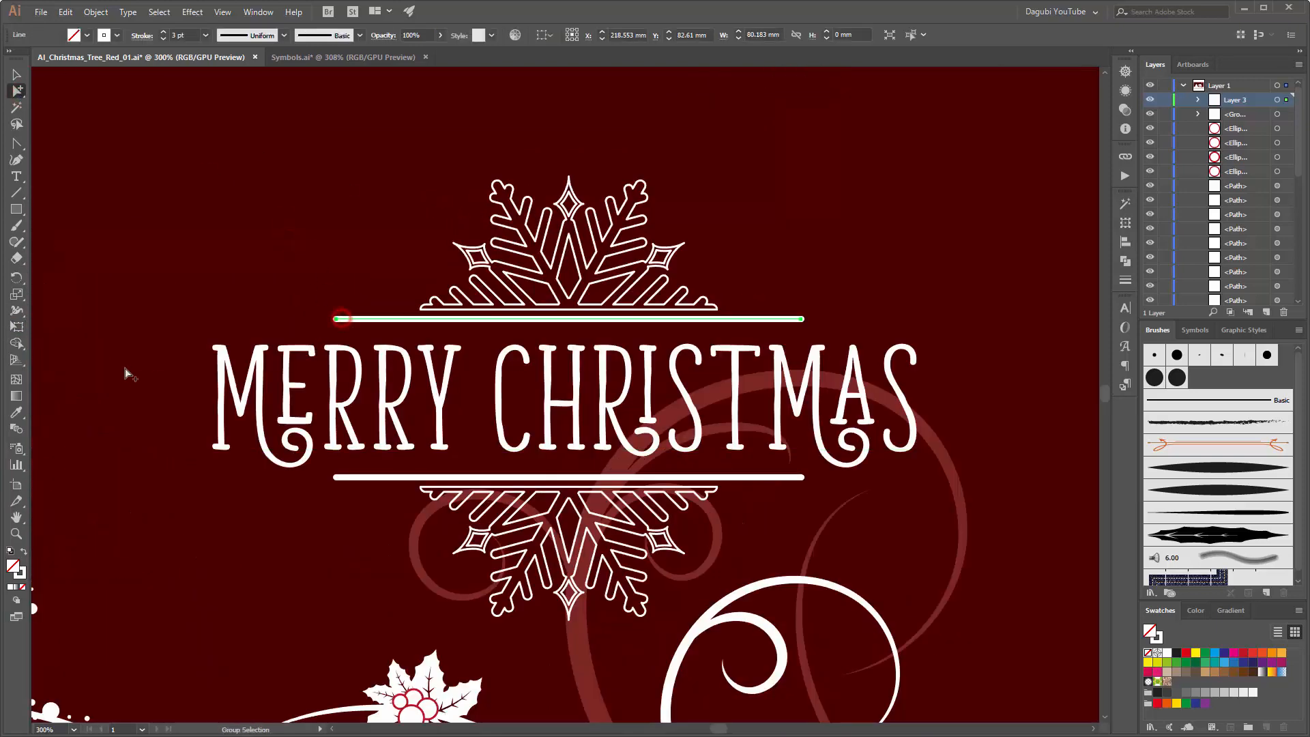
left_click(17, 327)
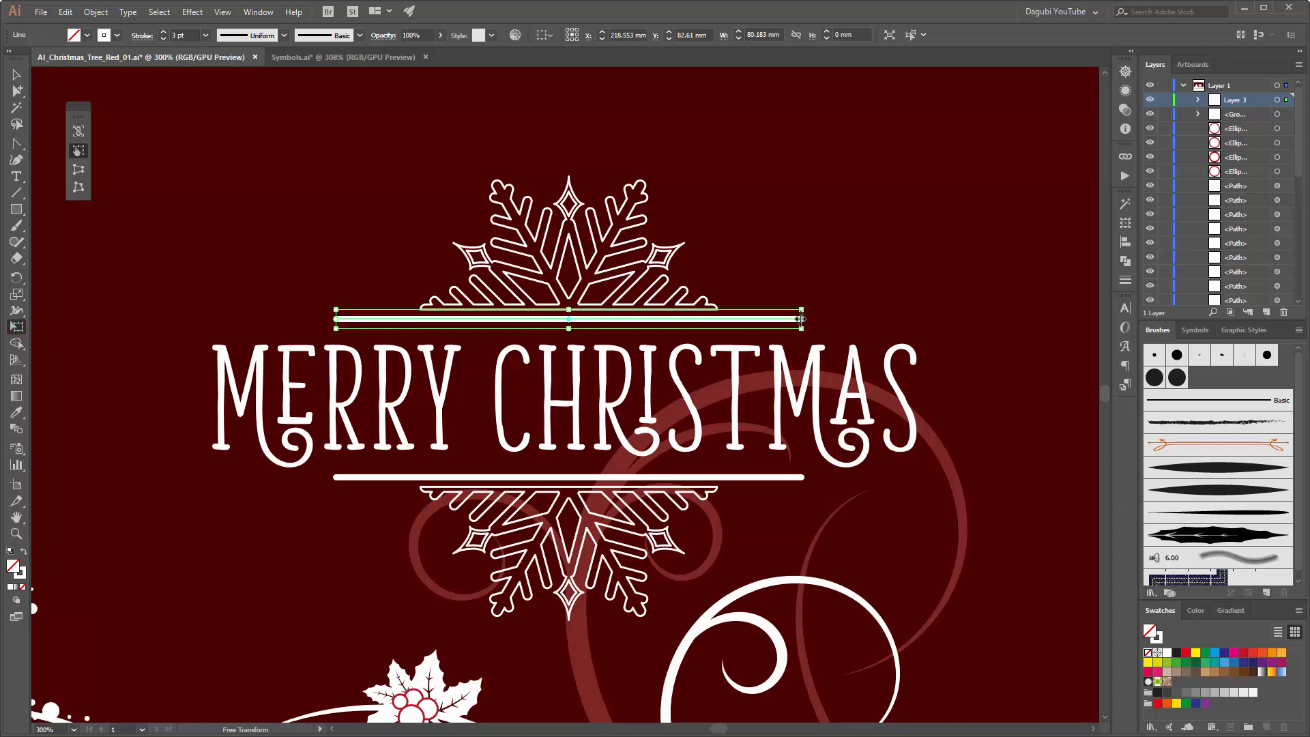
left_click_drag(801, 318, 903, 319)
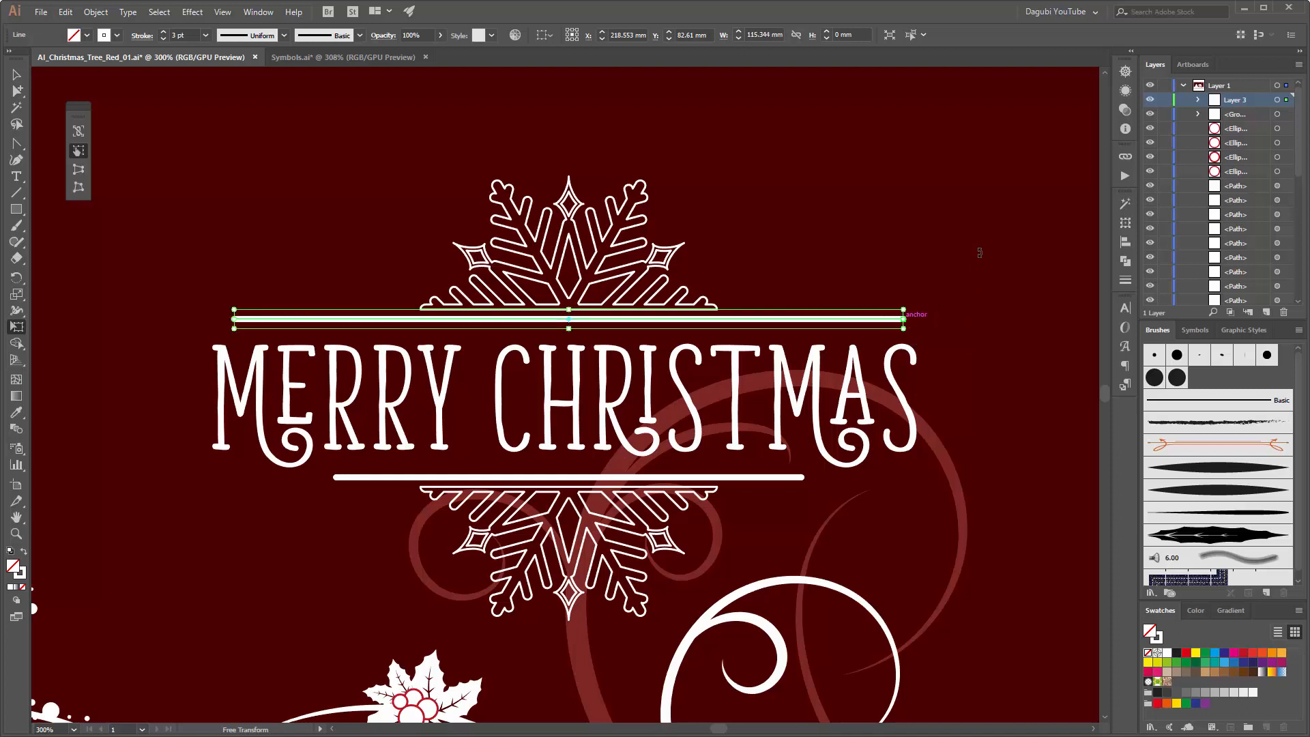
left_click(966, 215)
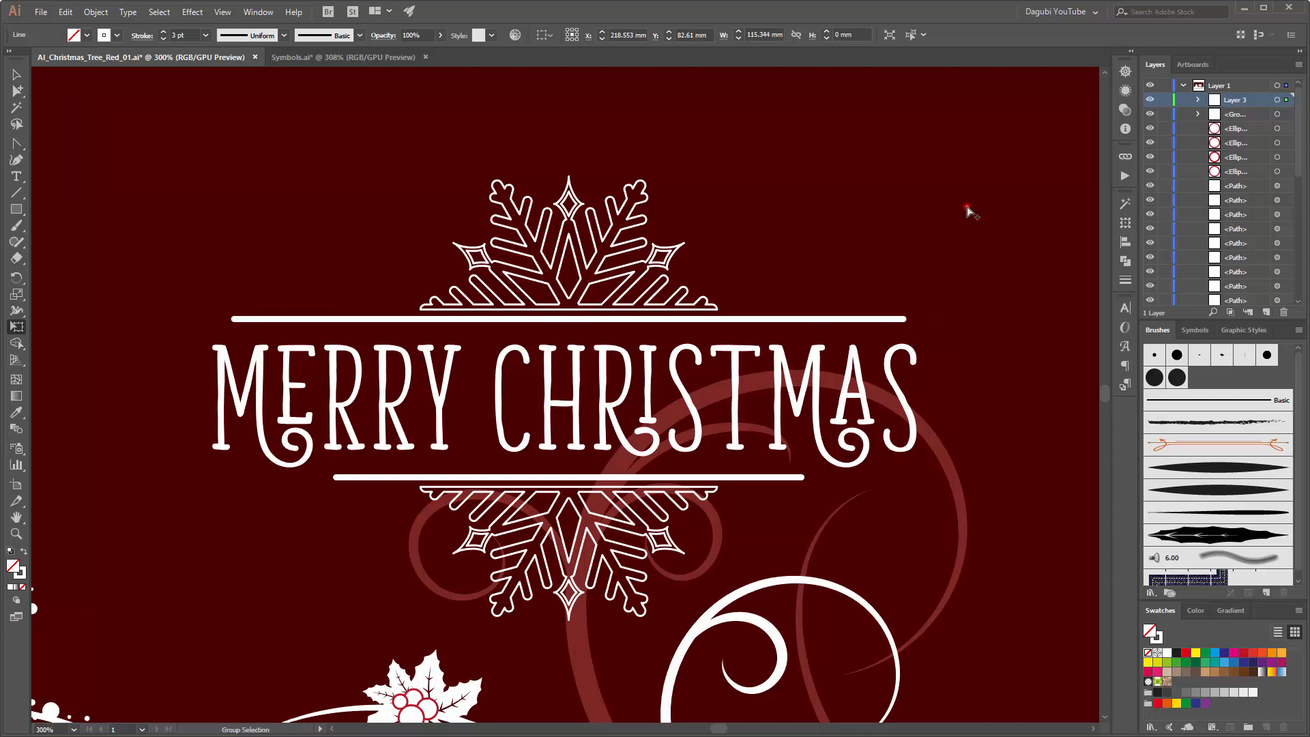
Step: Set the upper line's stroke to 2 pt and stretch it symmetrically until it extends slightly past both ends of the greeting
left_click(860, 319)
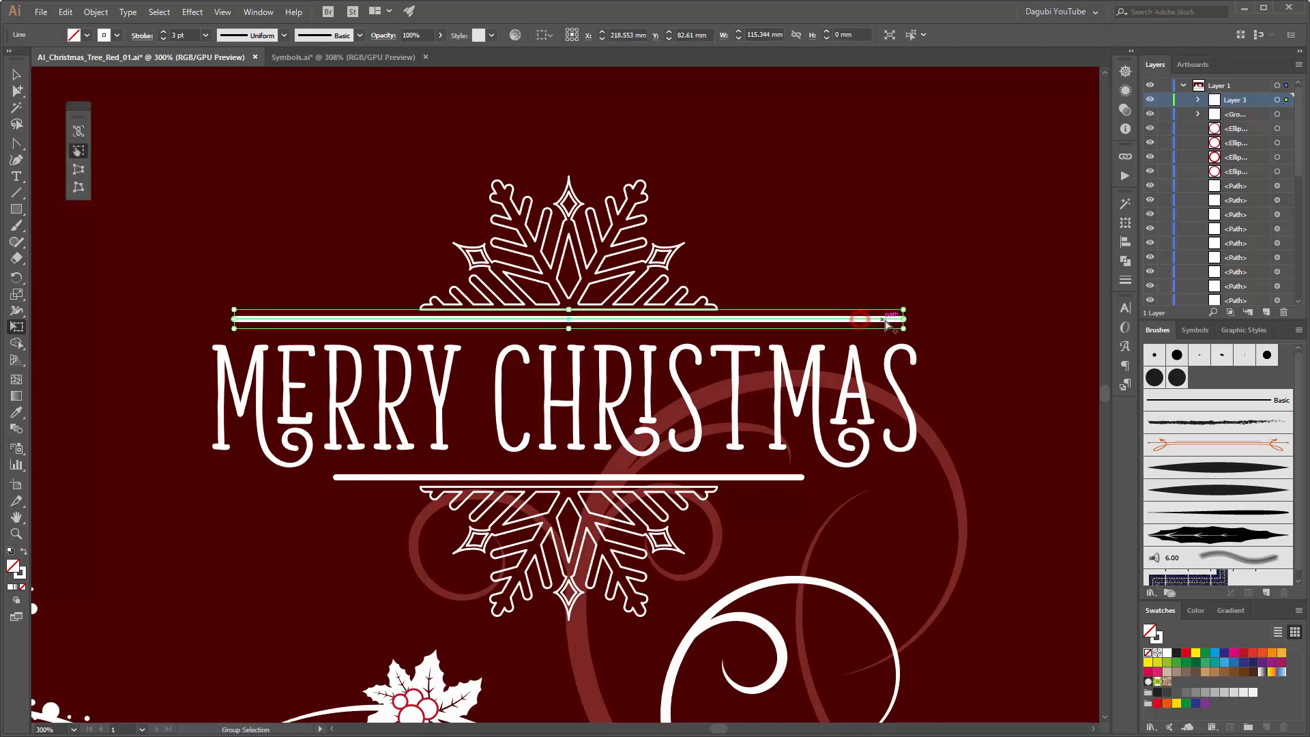
left_click(164, 39)
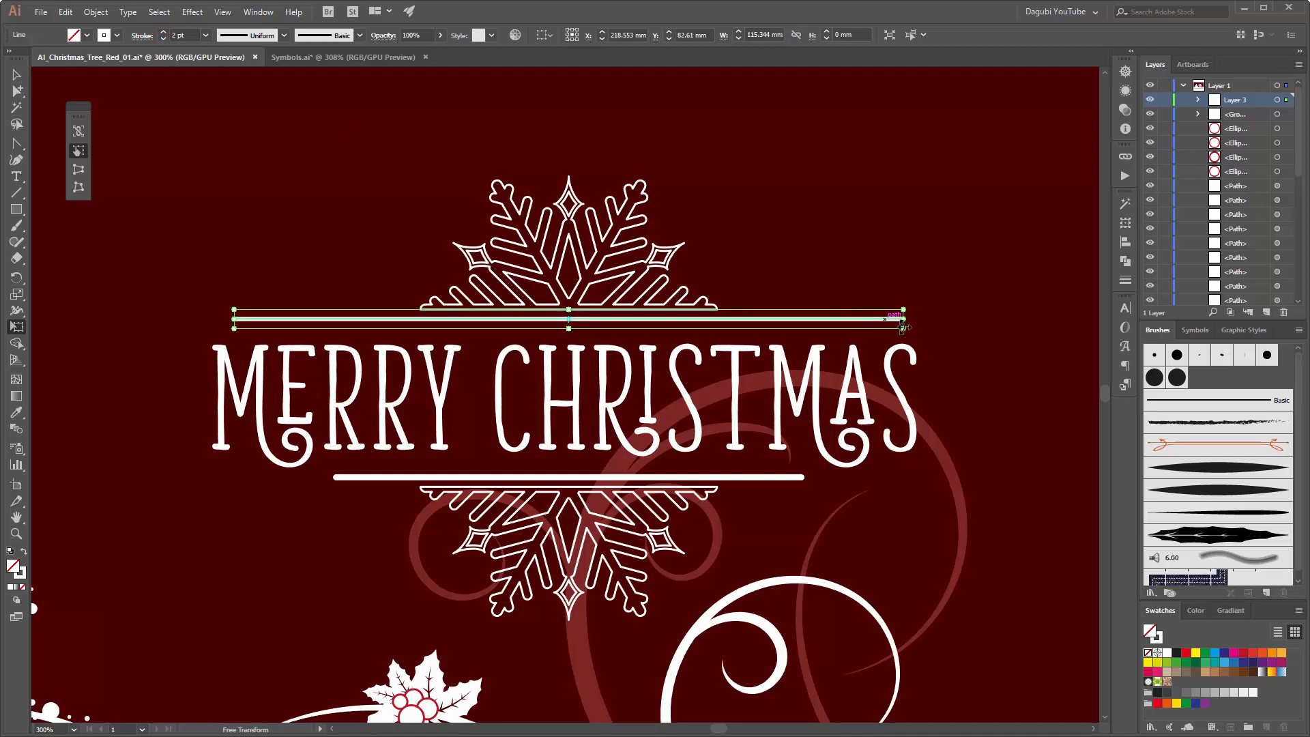
left_click_drag(905, 319, 938, 318)
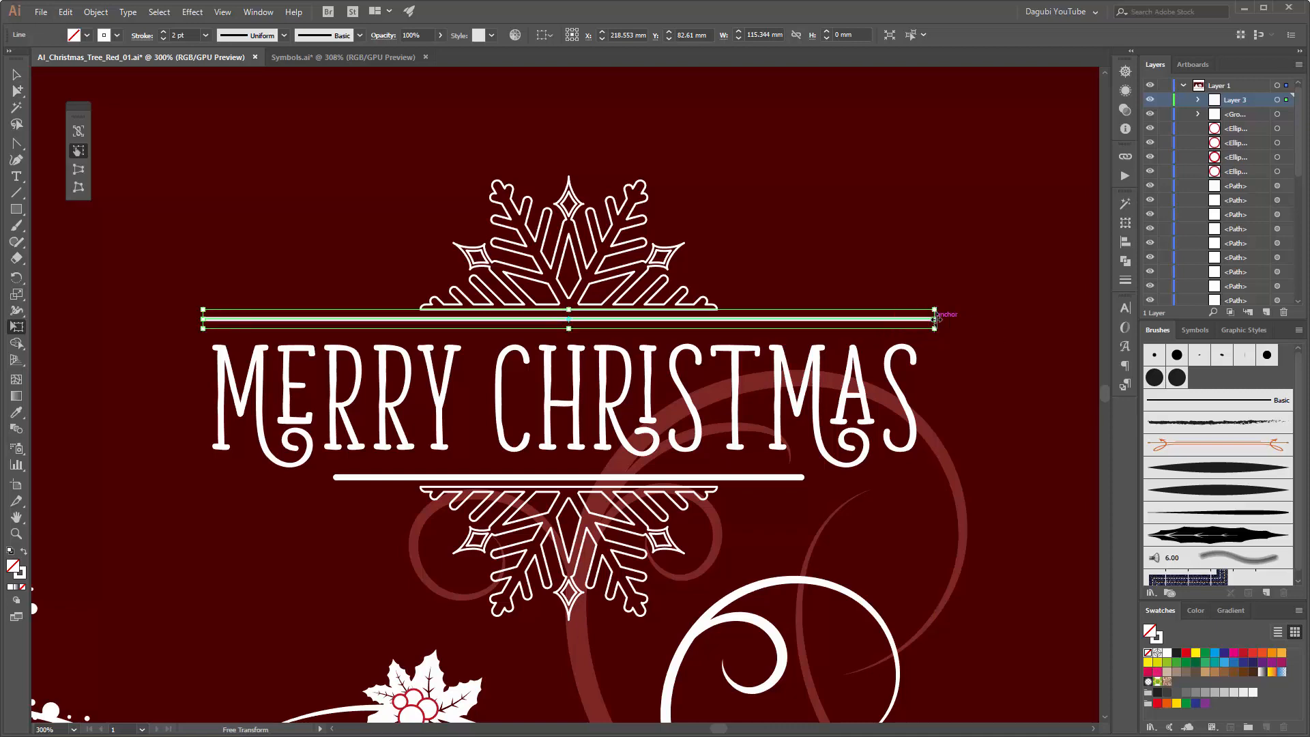
left_click(878, 225)
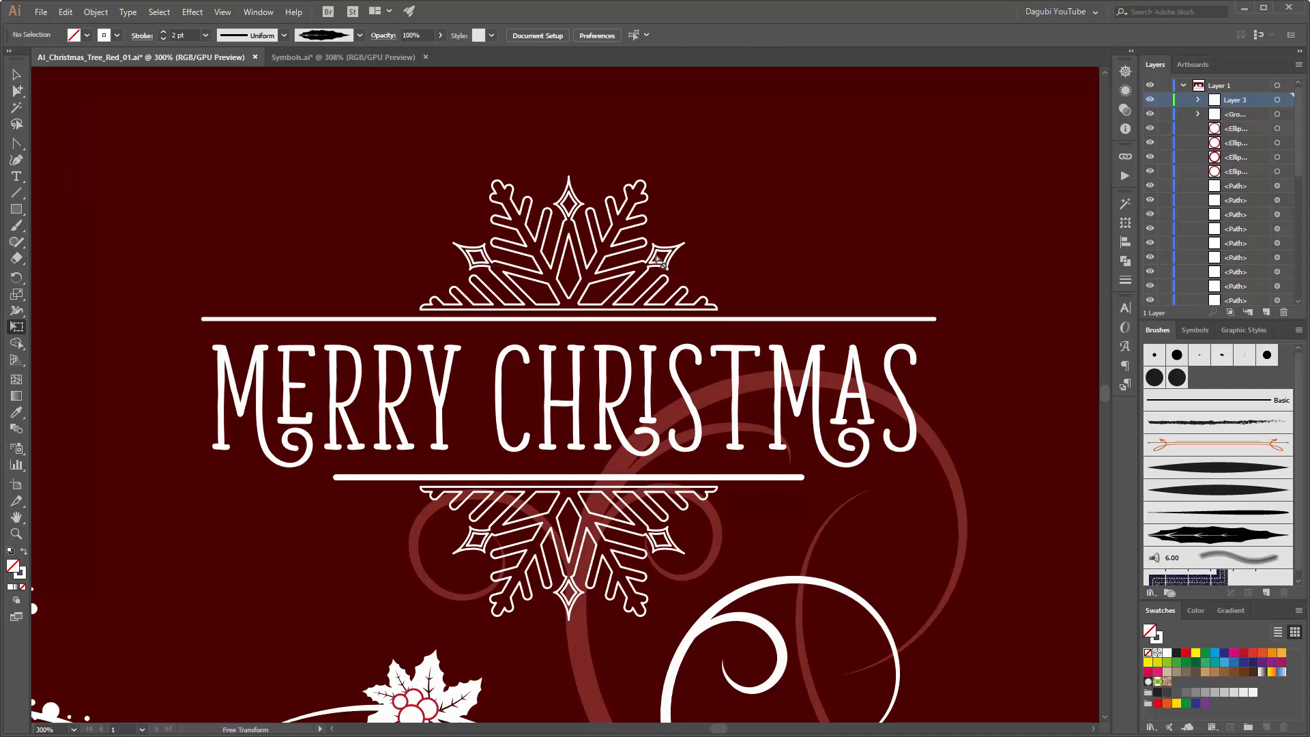
Step: Move the separate snowflake from above the greeting down and to the right, to about X 311 mm, Y 59 mm
scroll(657, 270, "down", 2)
scroll(662, 275, "up", 1)
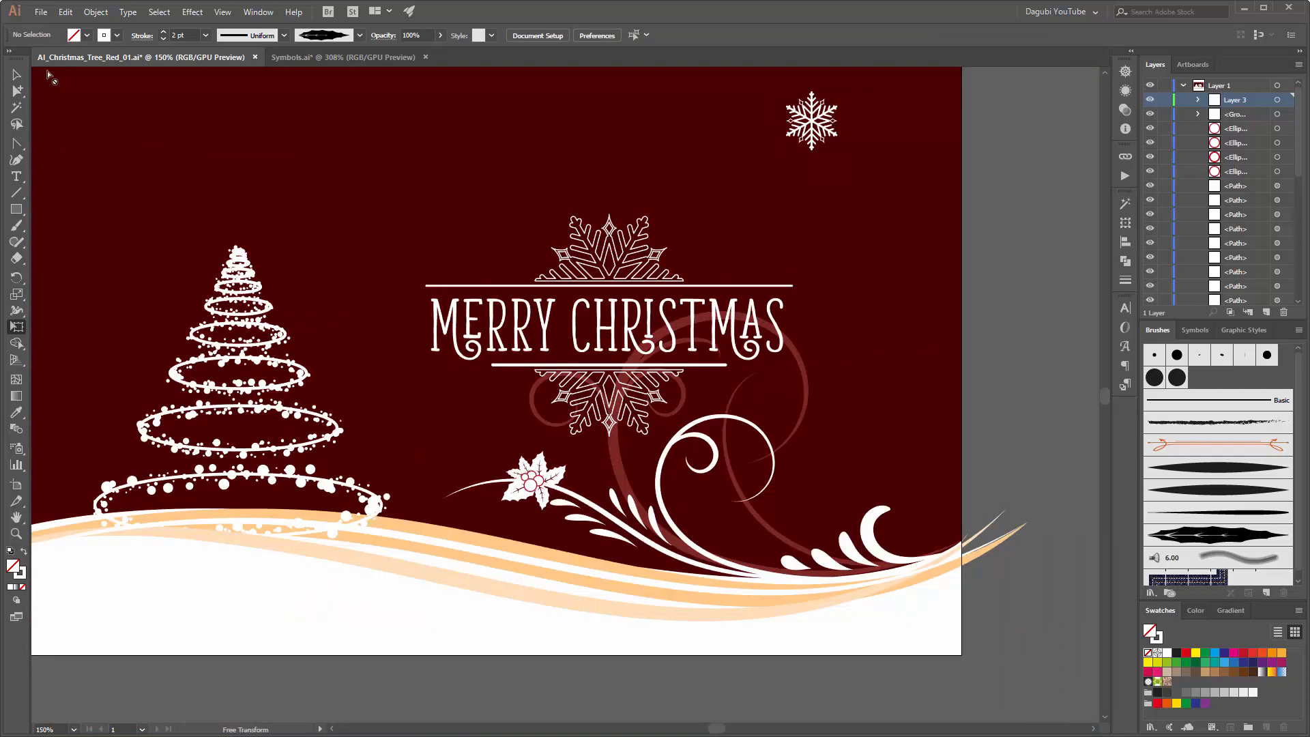
left_click(16, 74)
left_click(815, 127)
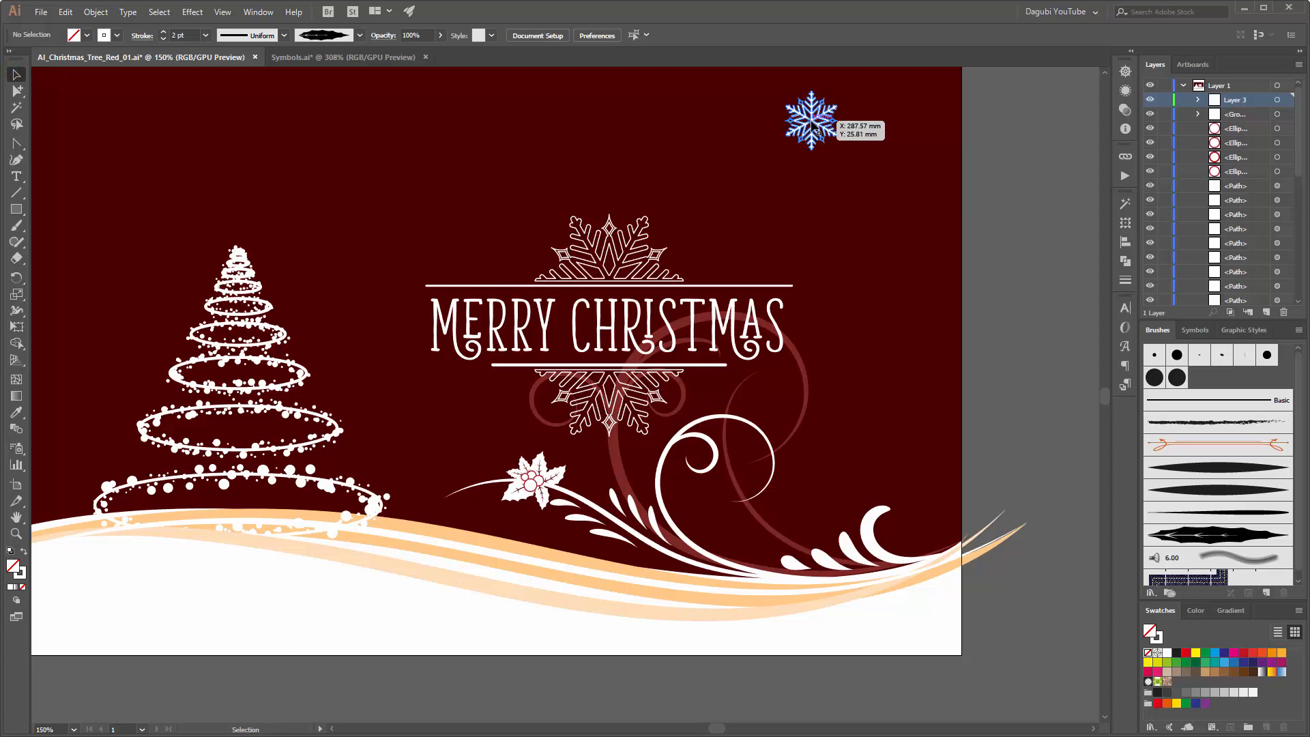
left_click_drag(813, 125, 818, 122)
left_click(813, 120)
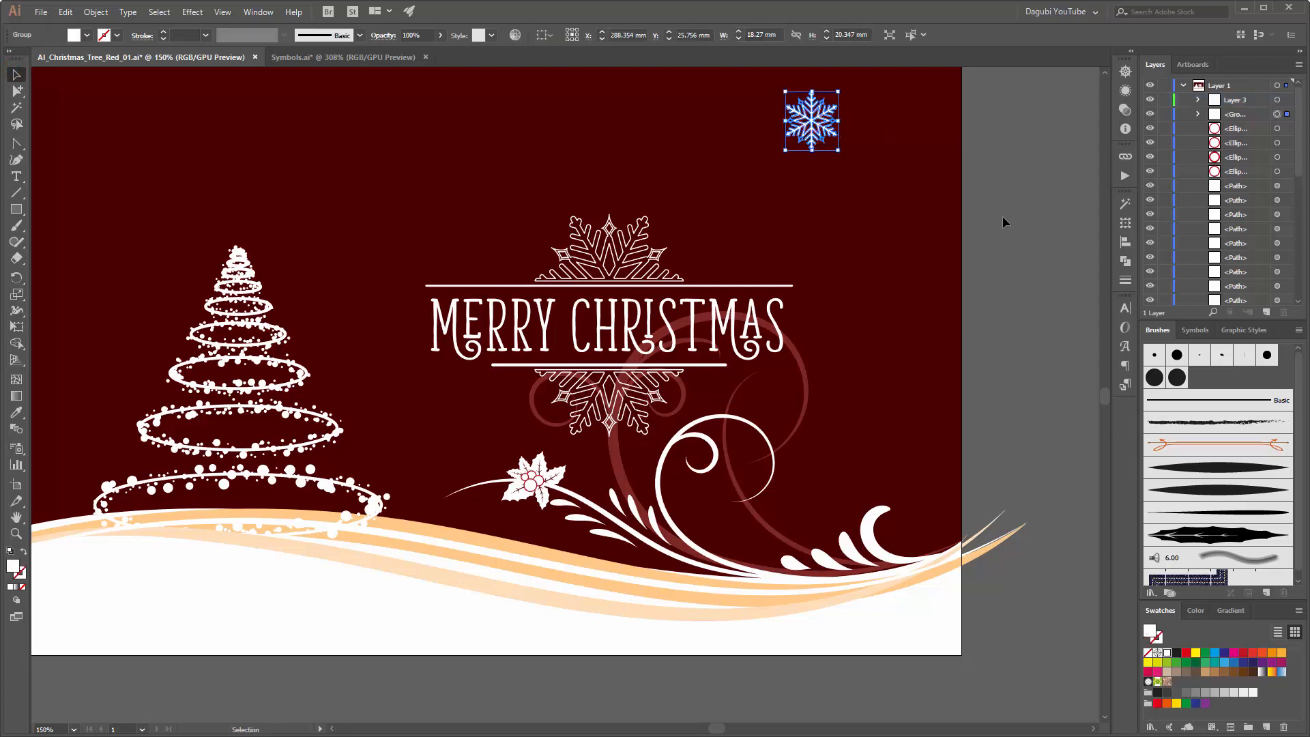
left_click_drag(816, 129, 882, 219)
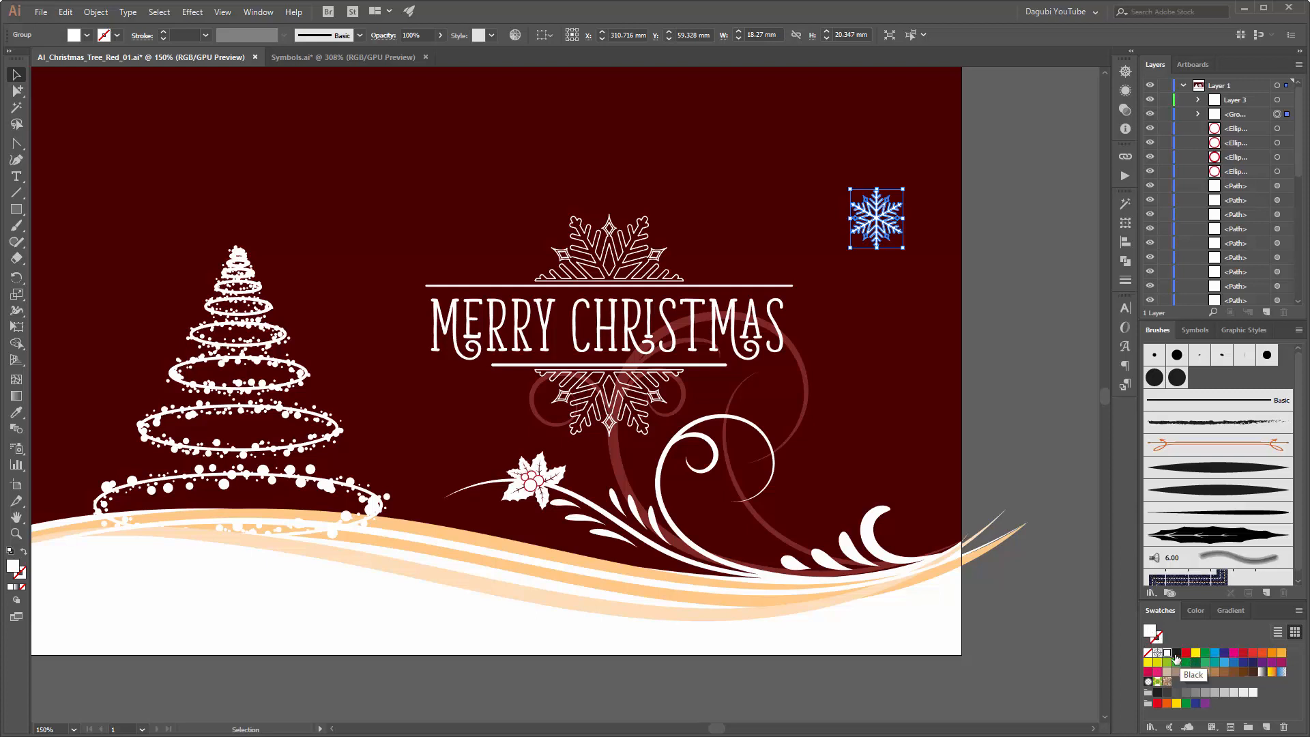
Step: Fill the separate snowflake with black and shrink it proportionally to about 14.9 by 16.6 mm
left_click(1196, 610)
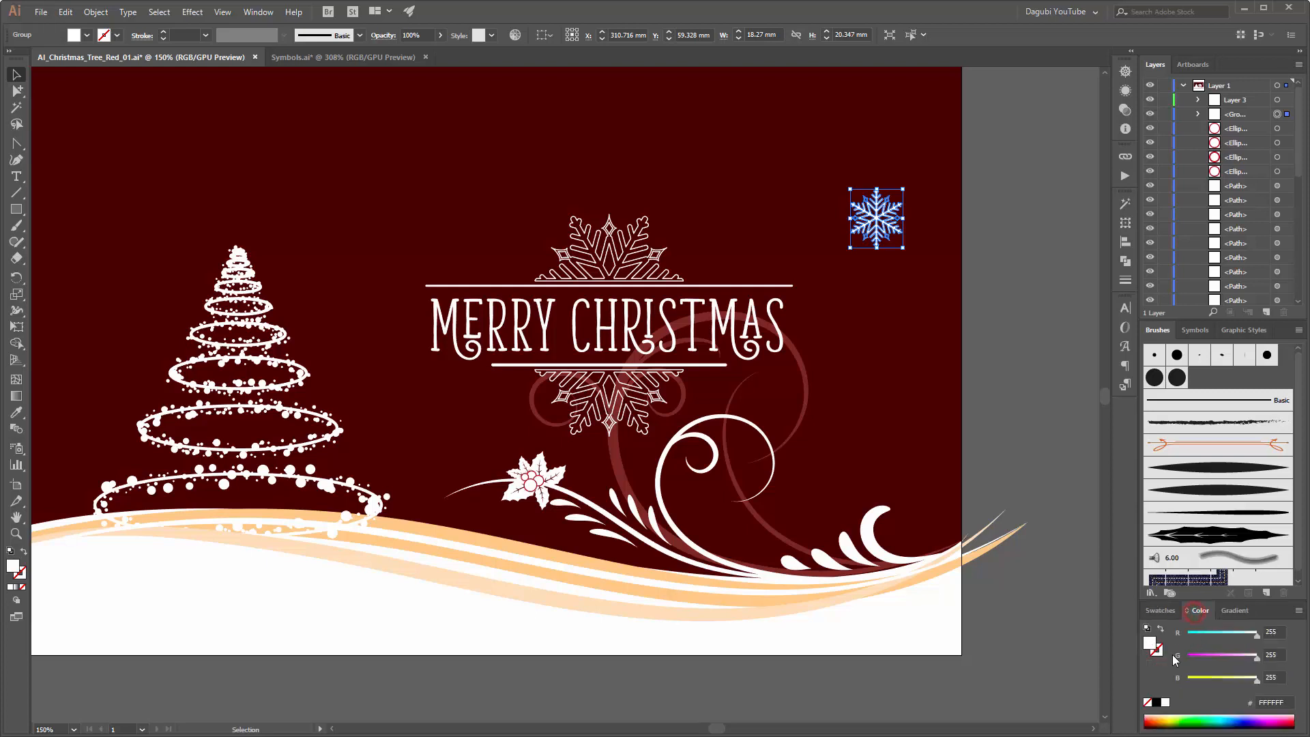
left_click(1158, 703)
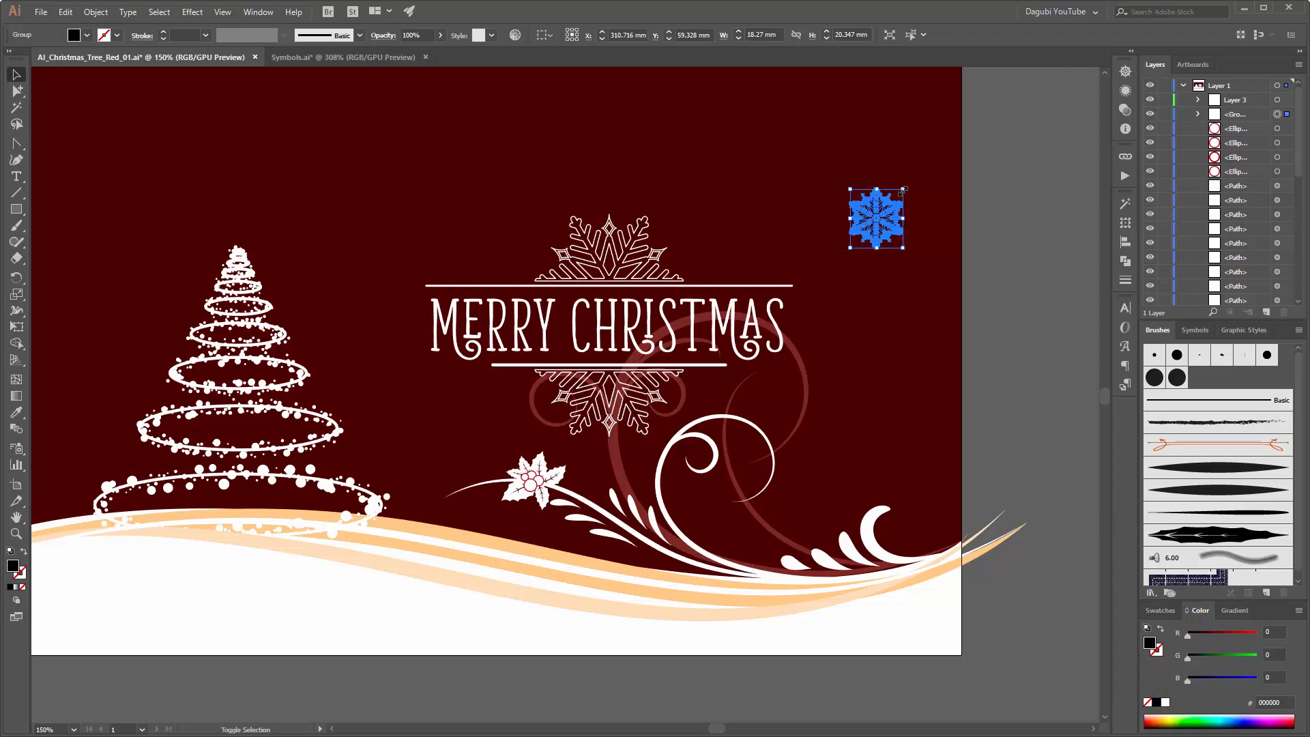
left_click_drag(902, 189, 895, 193)
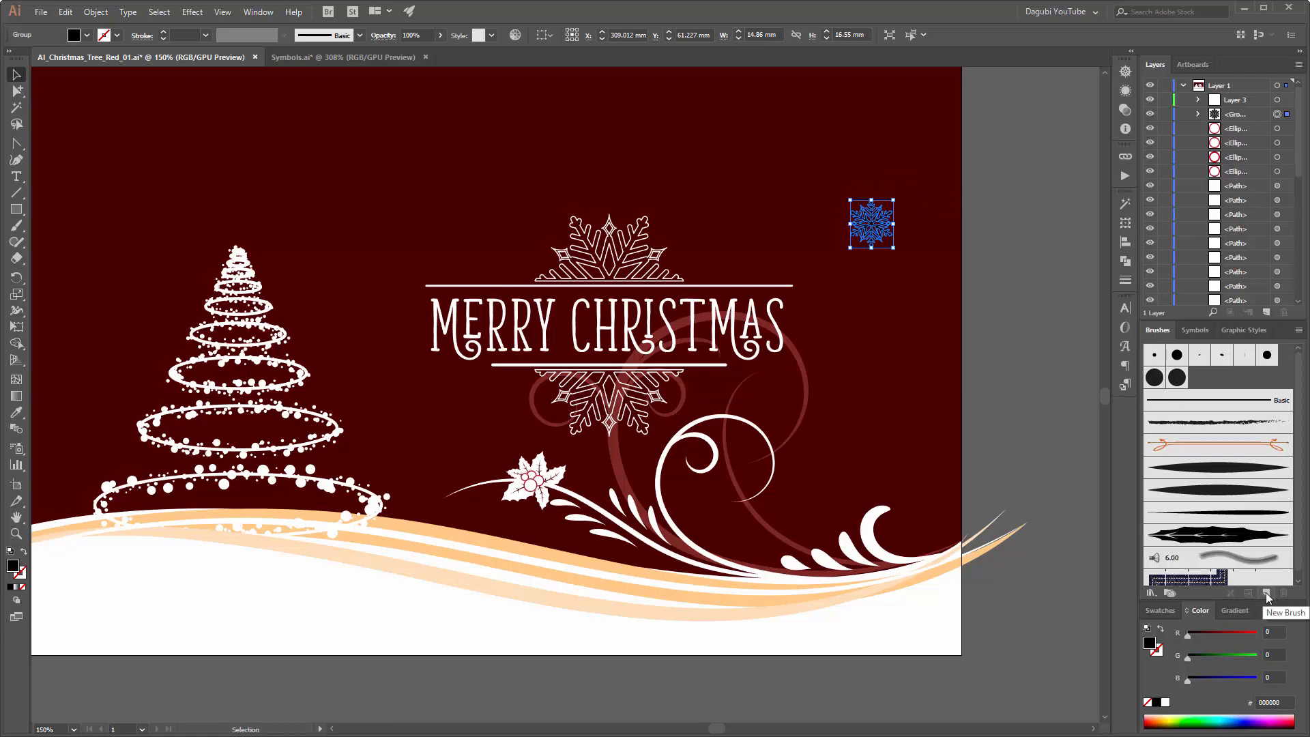
Step: Start a new Scatter Brush from the selected black snowflake
left_click(1301, 333)
left_click(1188, 339)
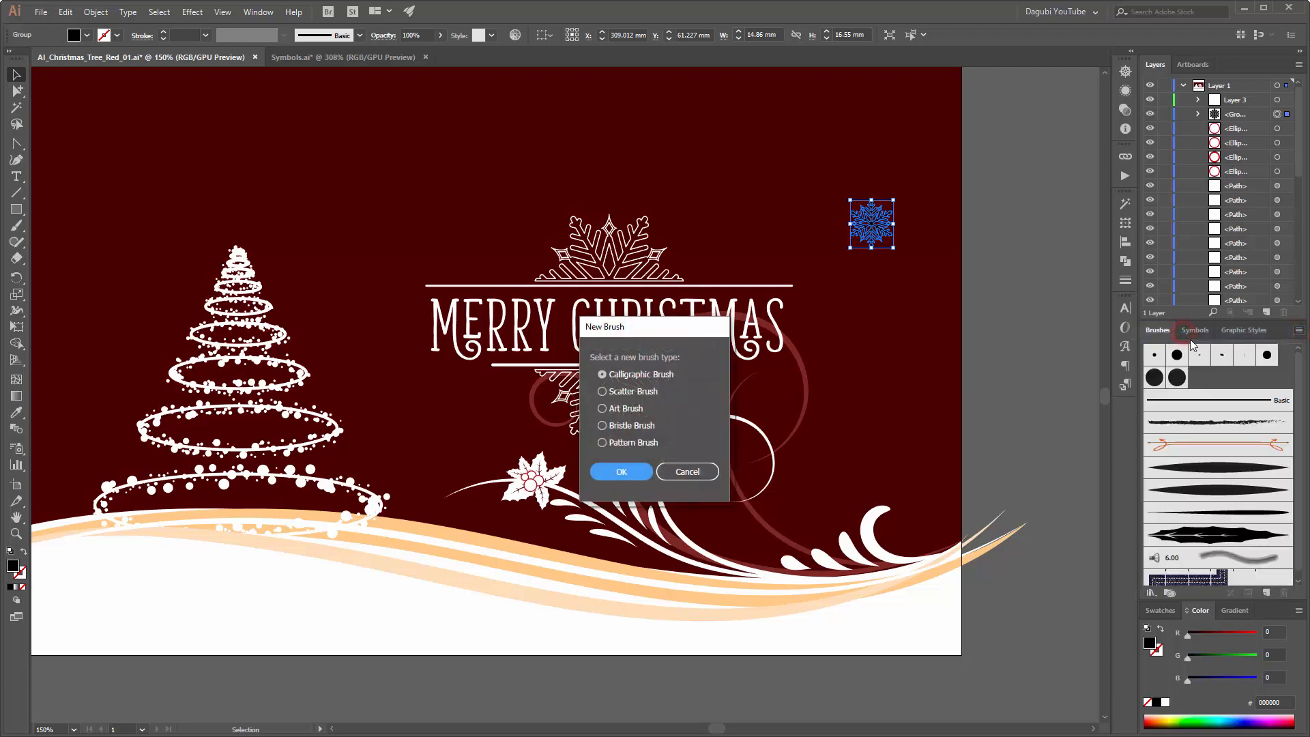
left_click(618, 393)
left_click(621, 473)
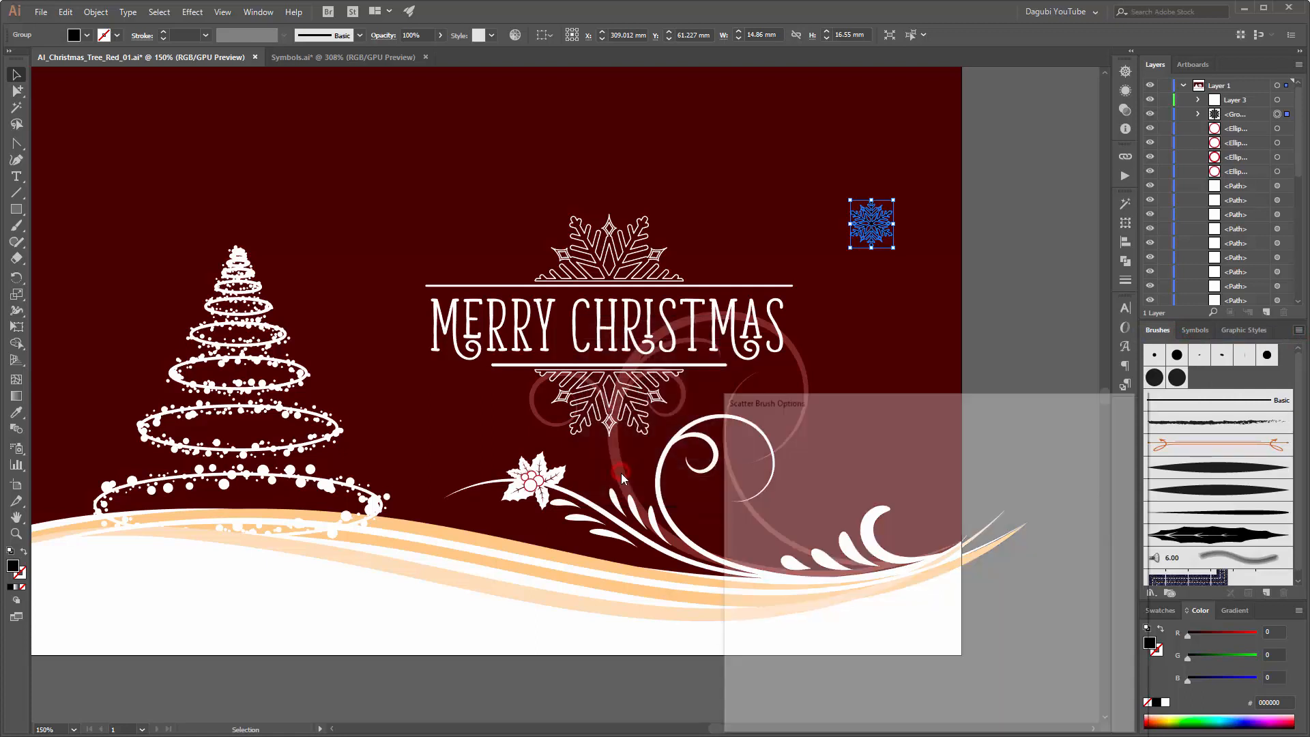
mouse_move(862, 402)
left_mouse_down()
mouse_move(502, 287)
mouse_move(472, 185)
left_mouse_up()
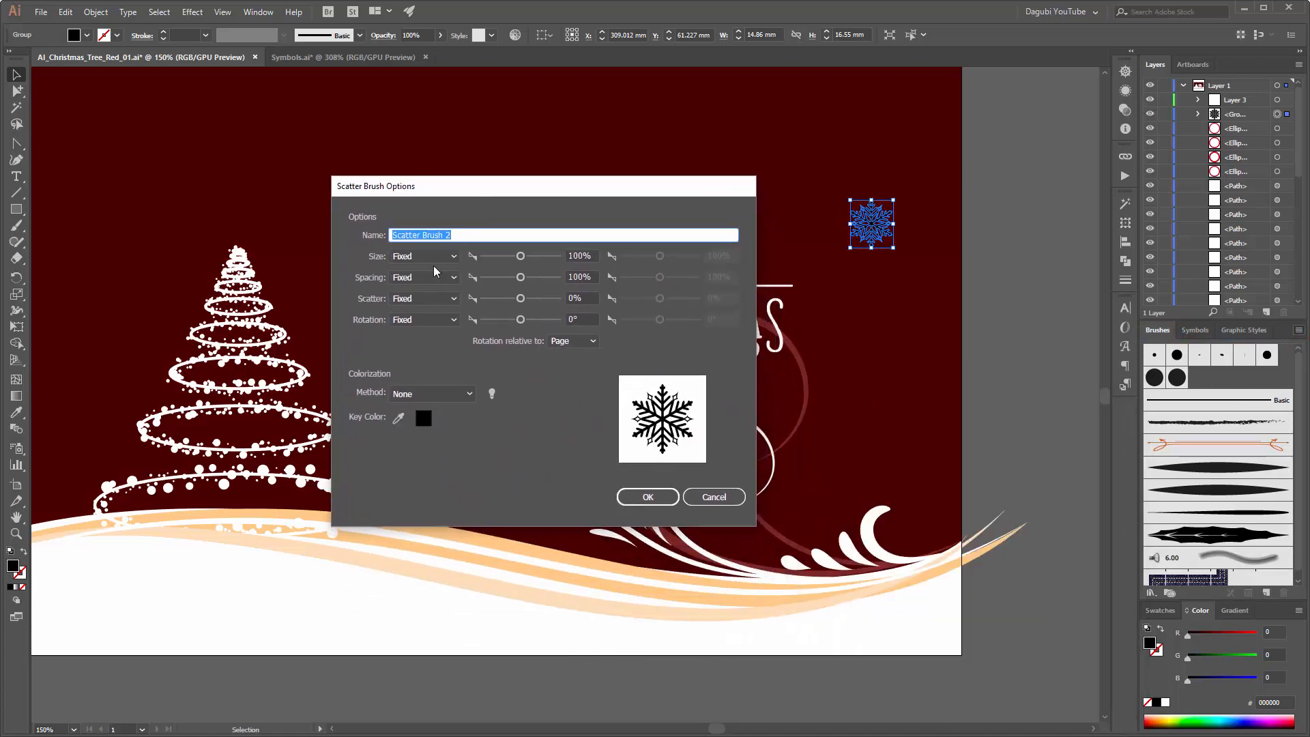
Step: Set the brush's size, spacing, scatter and rotation to Random and its colorization method to Tints, and create the brush
left_click(414, 259)
left_click(416, 286)
left_click(421, 276)
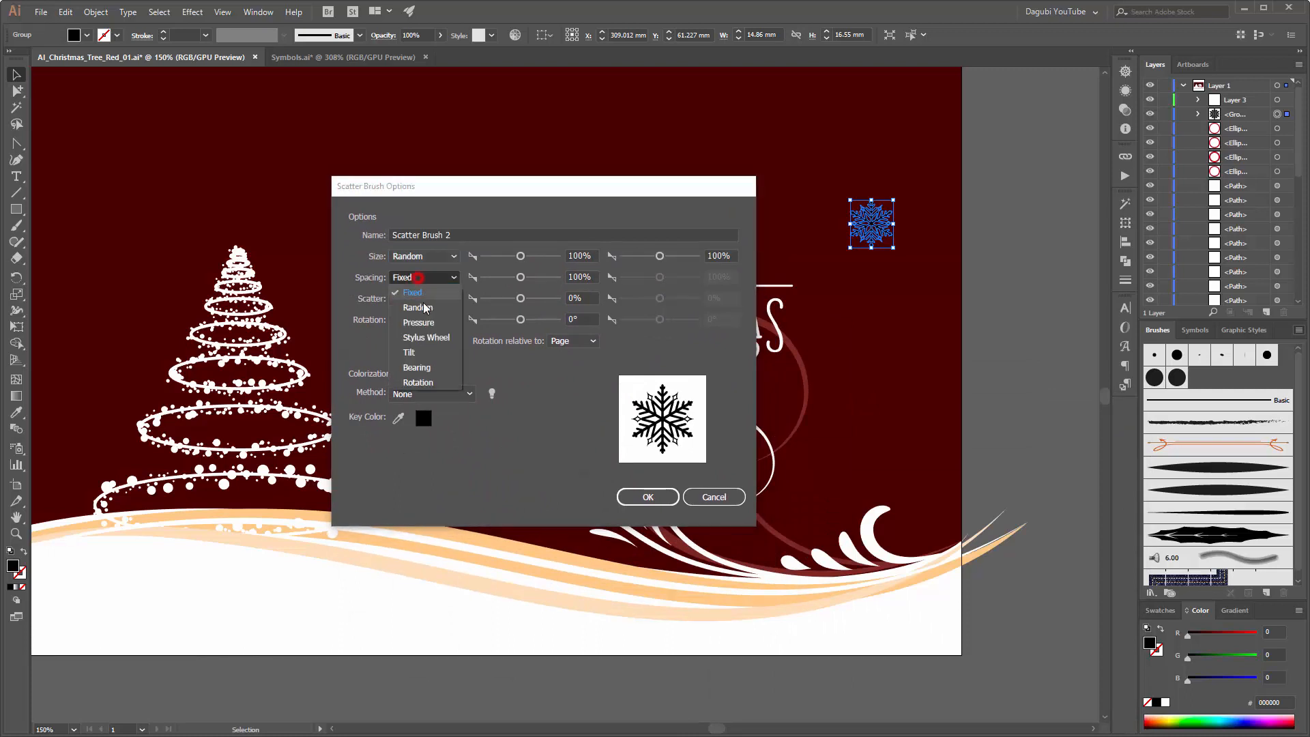
left_click(423, 302)
left_click(423, 300)
left_click(422, 330)
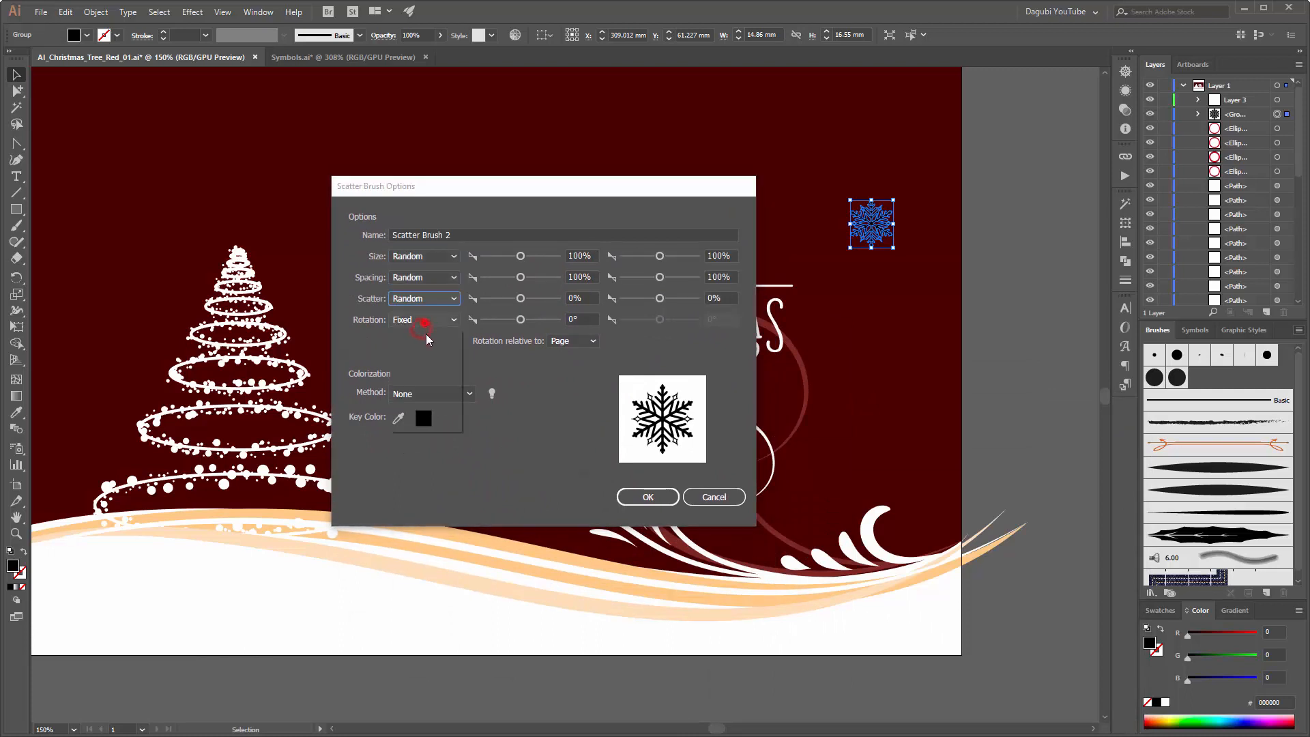
left_click(423, 322)
left_click(419, 344)
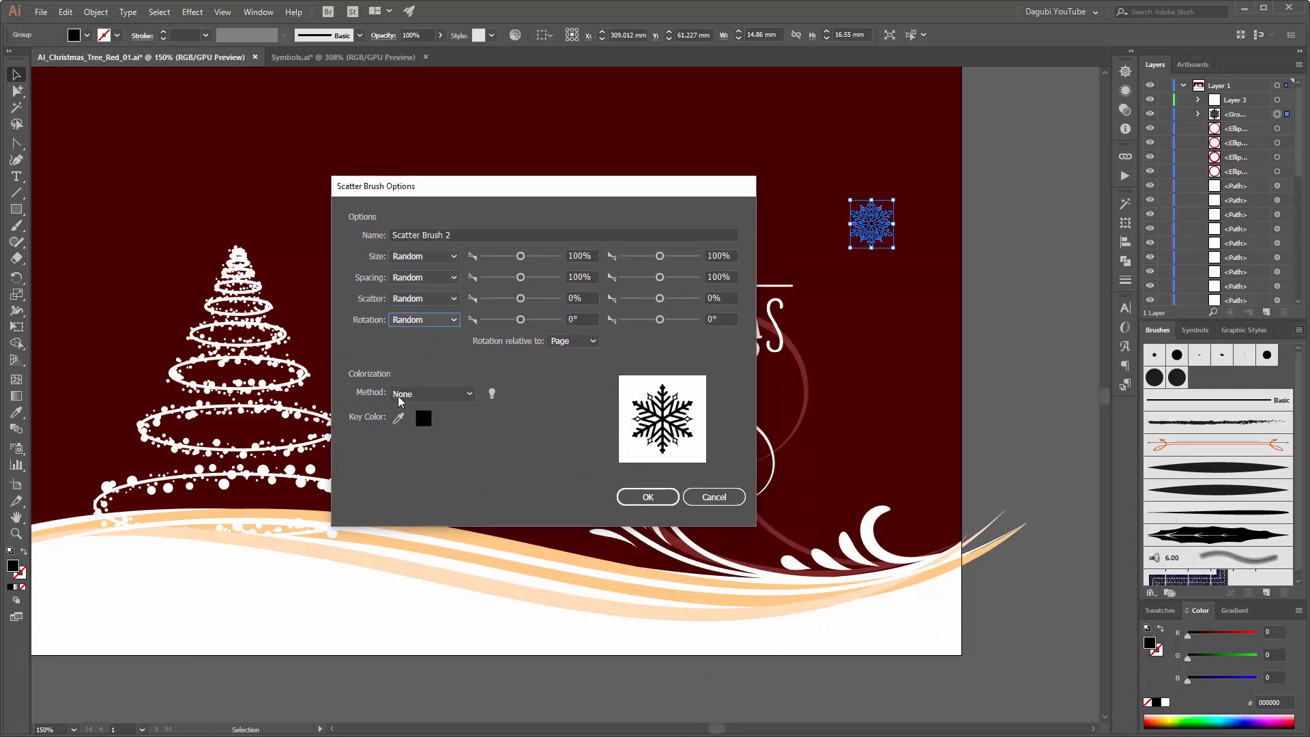
left_click(426, 397)
left_click(435, 427)
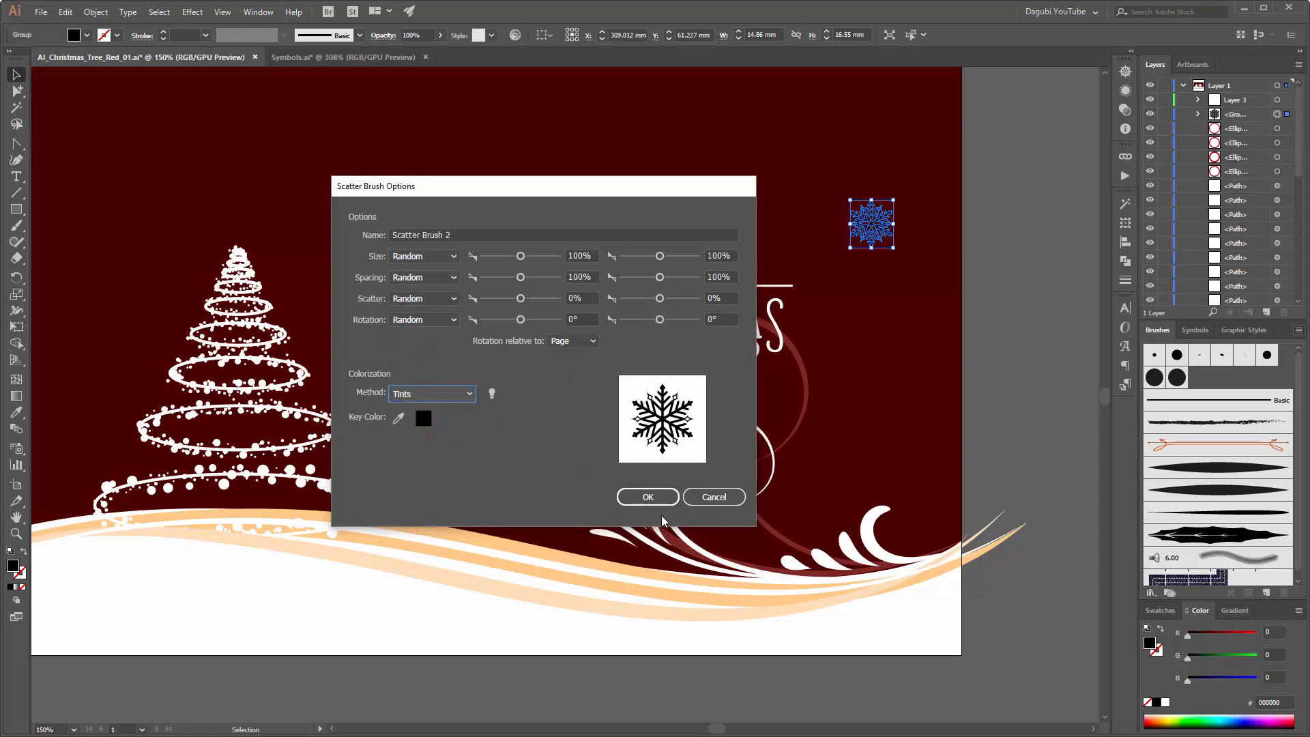
left_click(648, 497)
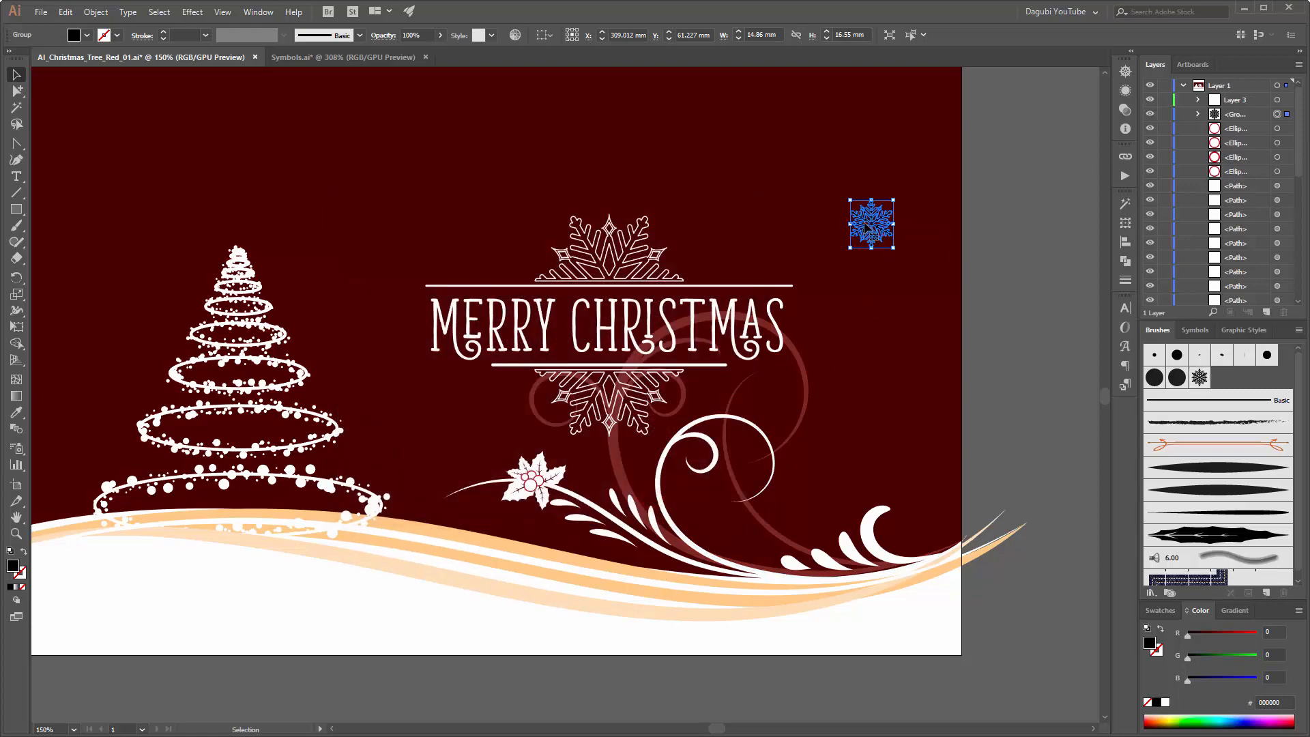
Step: Delete the black snowflake and set up the Paintbrush with the new snowflake scatter brush and a white stroke
key("Delete")
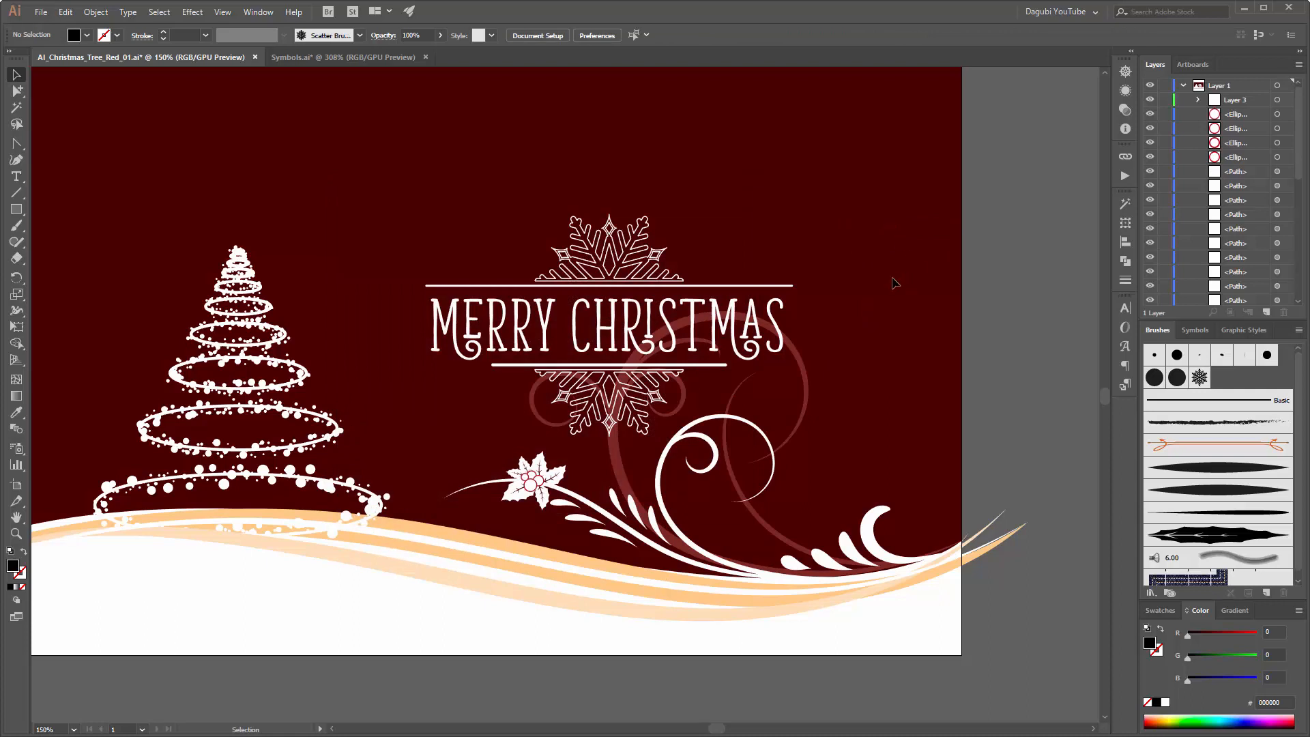
left_click(17, 226)
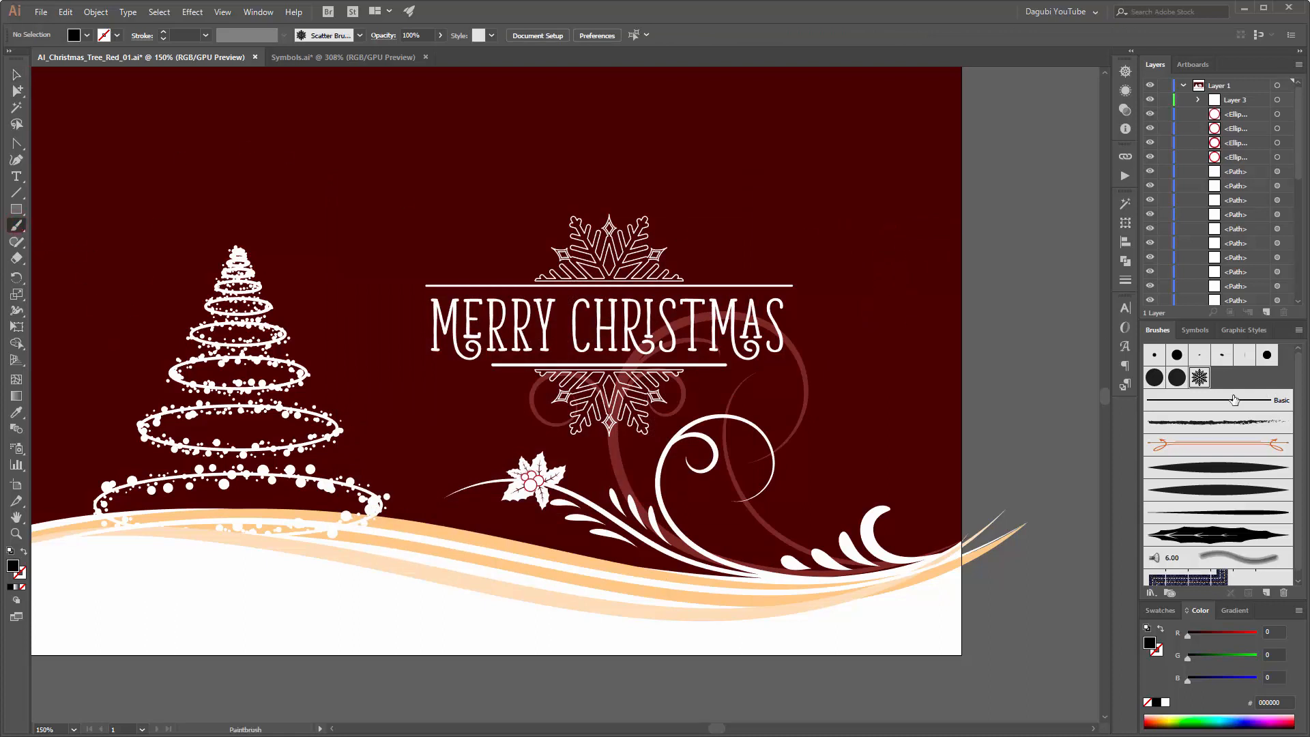
left_click(1199, 377)
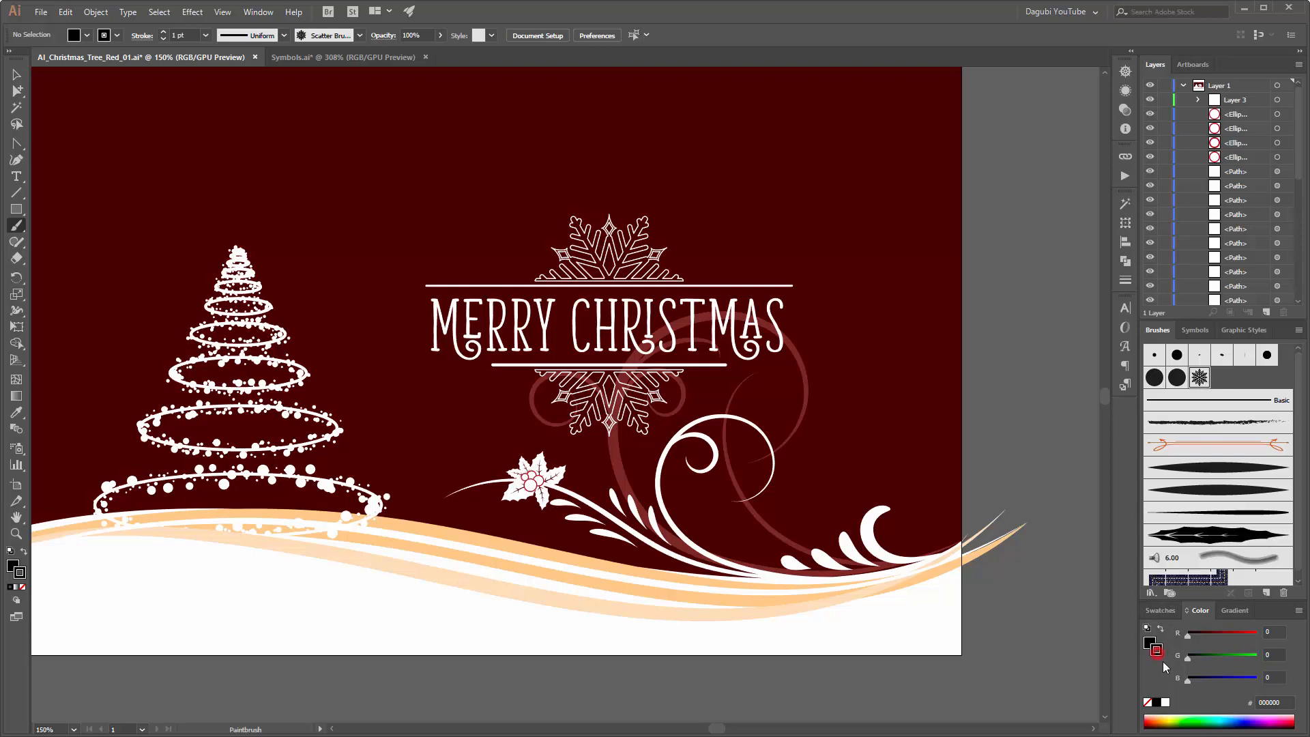
left_click(1166, 703)
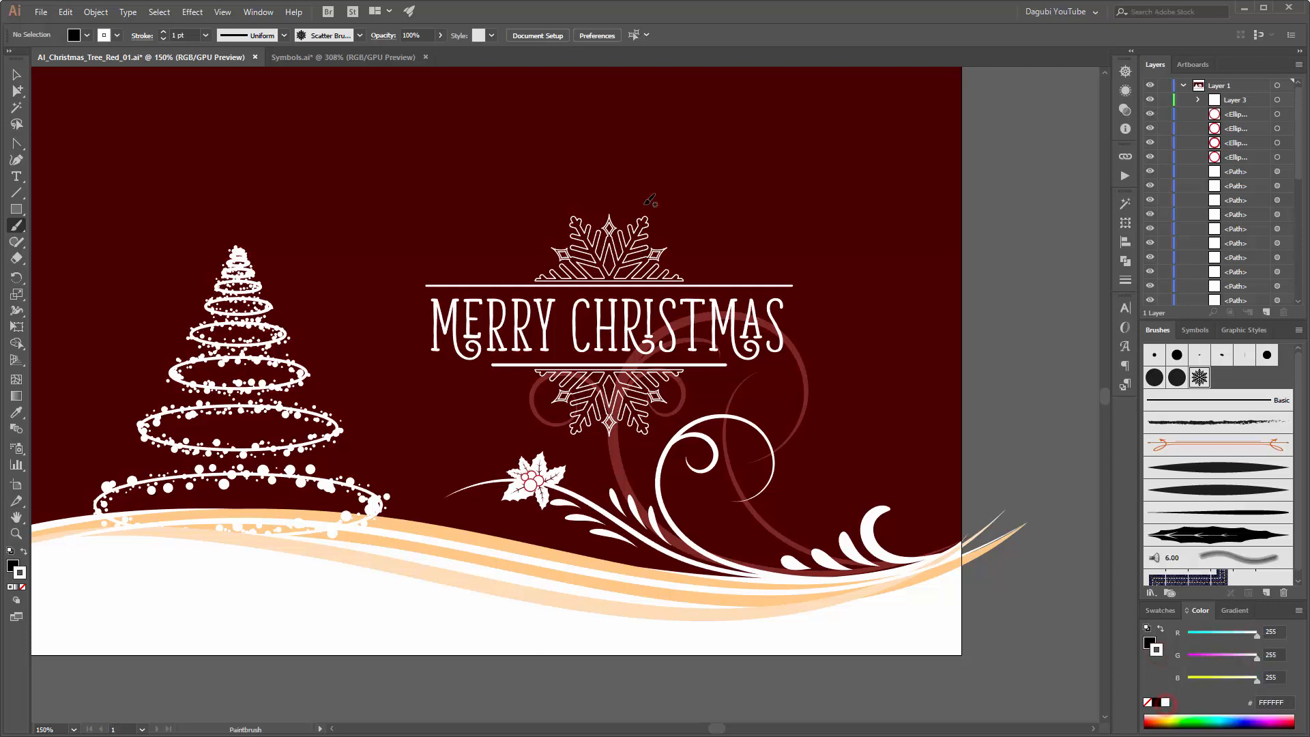
Step: Paint a curved snowflake test stroke about 126 mm wide above the greeting and shift it slightly up and sideways
mouse_move(426, 136)
left_mouse_down()
mouse_move(531, 183)
mouse_move(802, 151)
left_mouse_up()
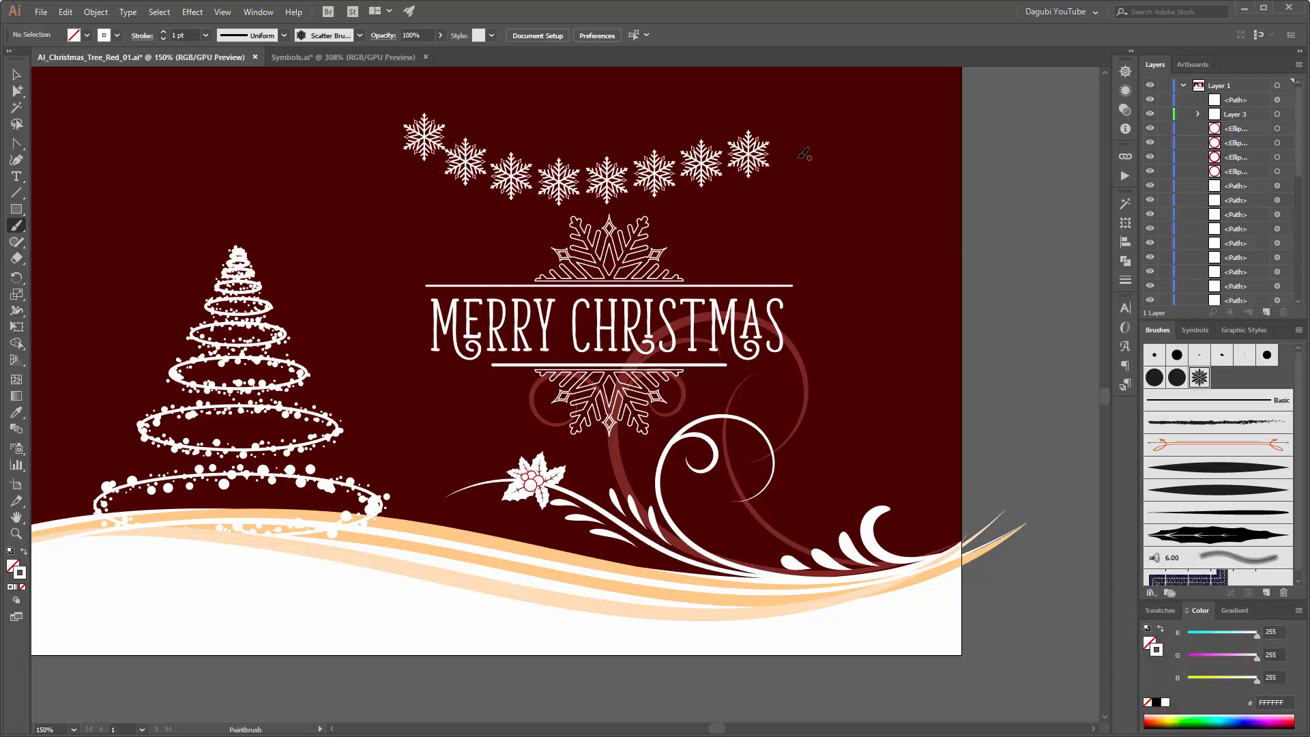
left_click_drag(780, 142, 797, 137)
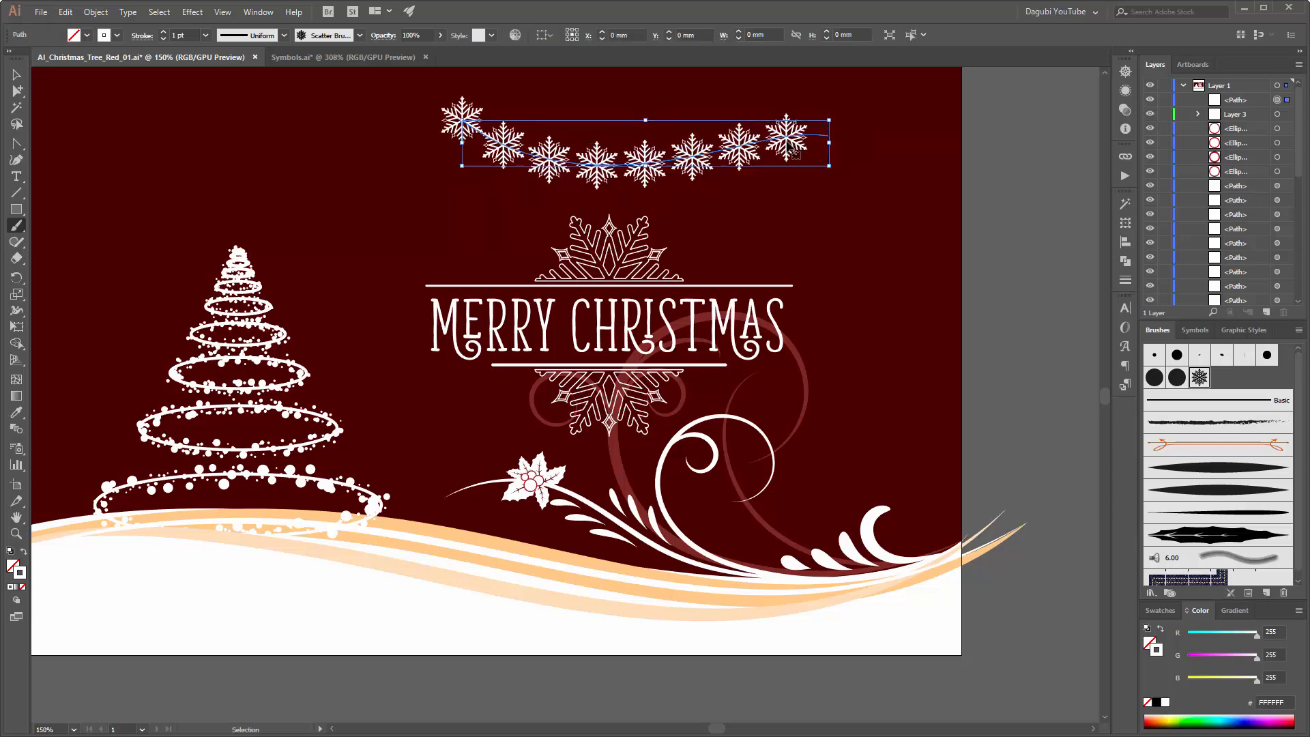
Step: Set the snowflake brush to size 50–100%, spacing 71–100%, scatter -14% to 27% and rotation -83° to 93°, and delete the test stroke
double_click(1198, 378)
left_click_drag(494, 196, 649, 322)
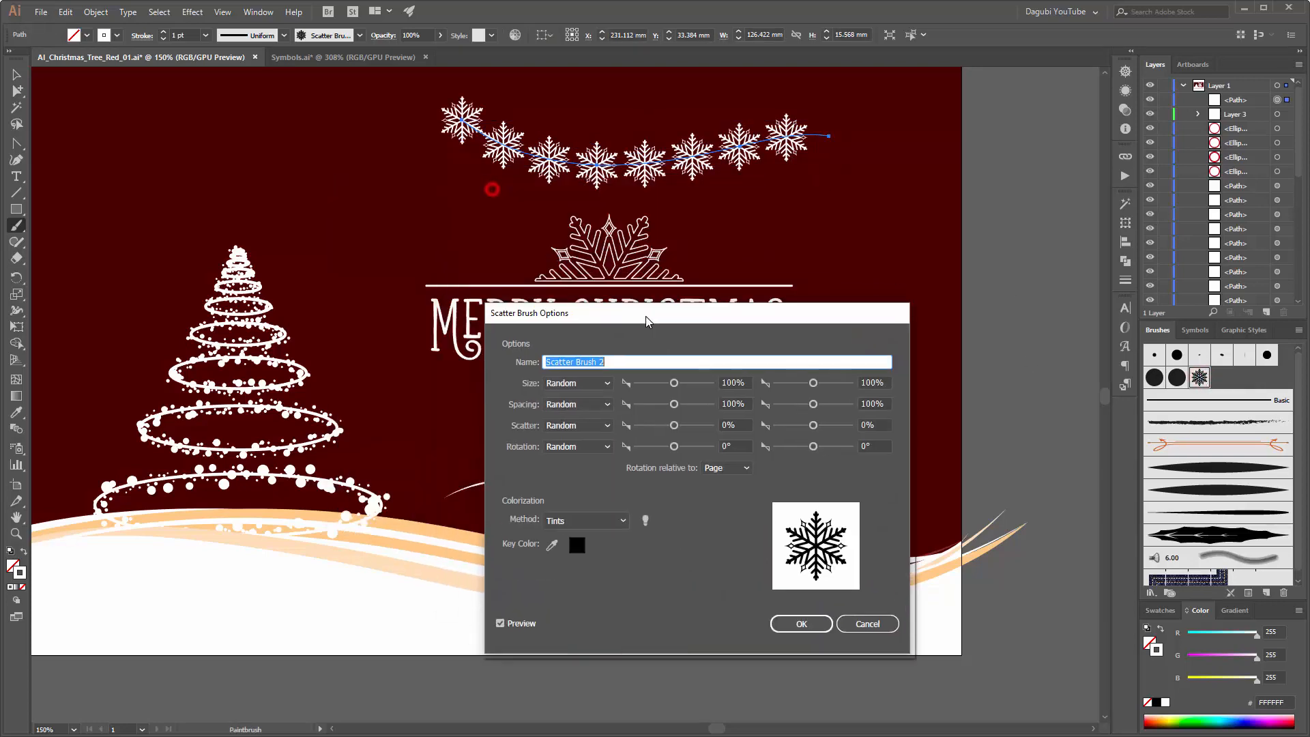
mouse_move(674, 383)
left_mouse_down()
mouse_move(652, 386)
mouse_move(674, 428)
left_mouse_up()
left_click_drag(814, 426, 815, 428)
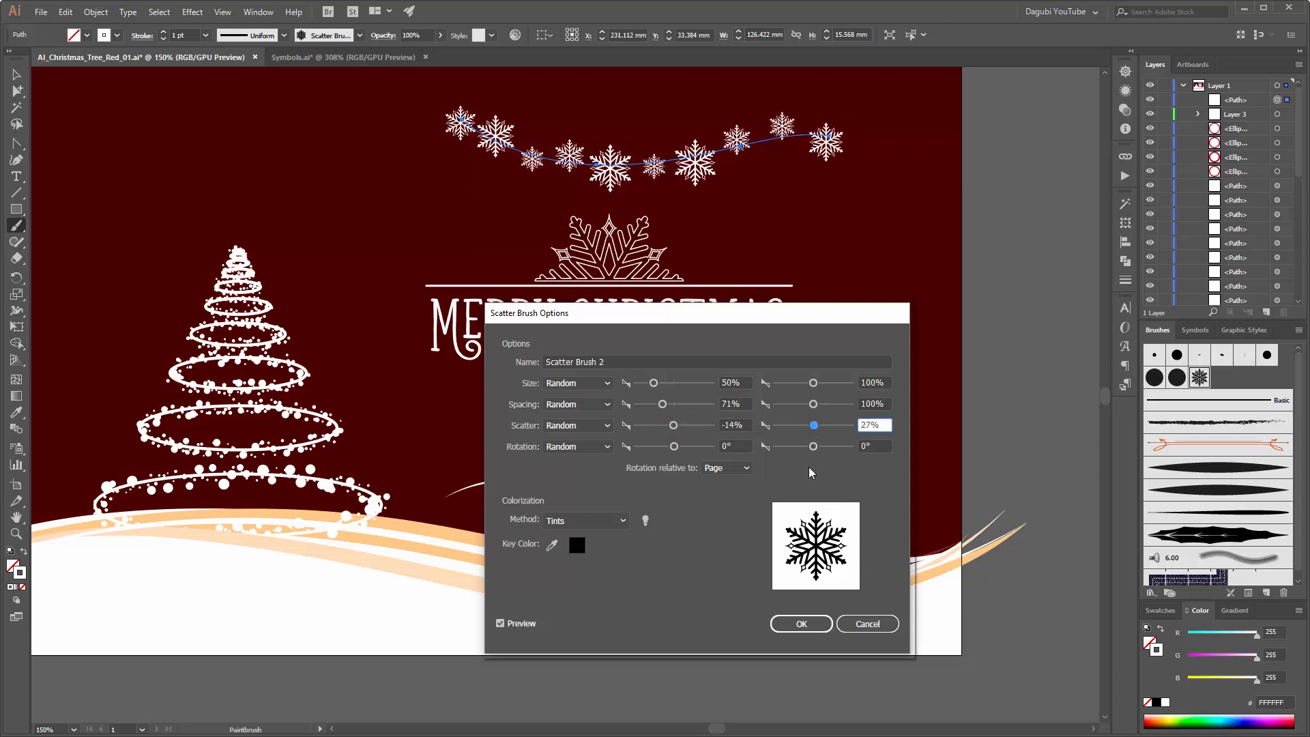
left_click(674, 447)
left_click_drag(673, 448, 657, 447)
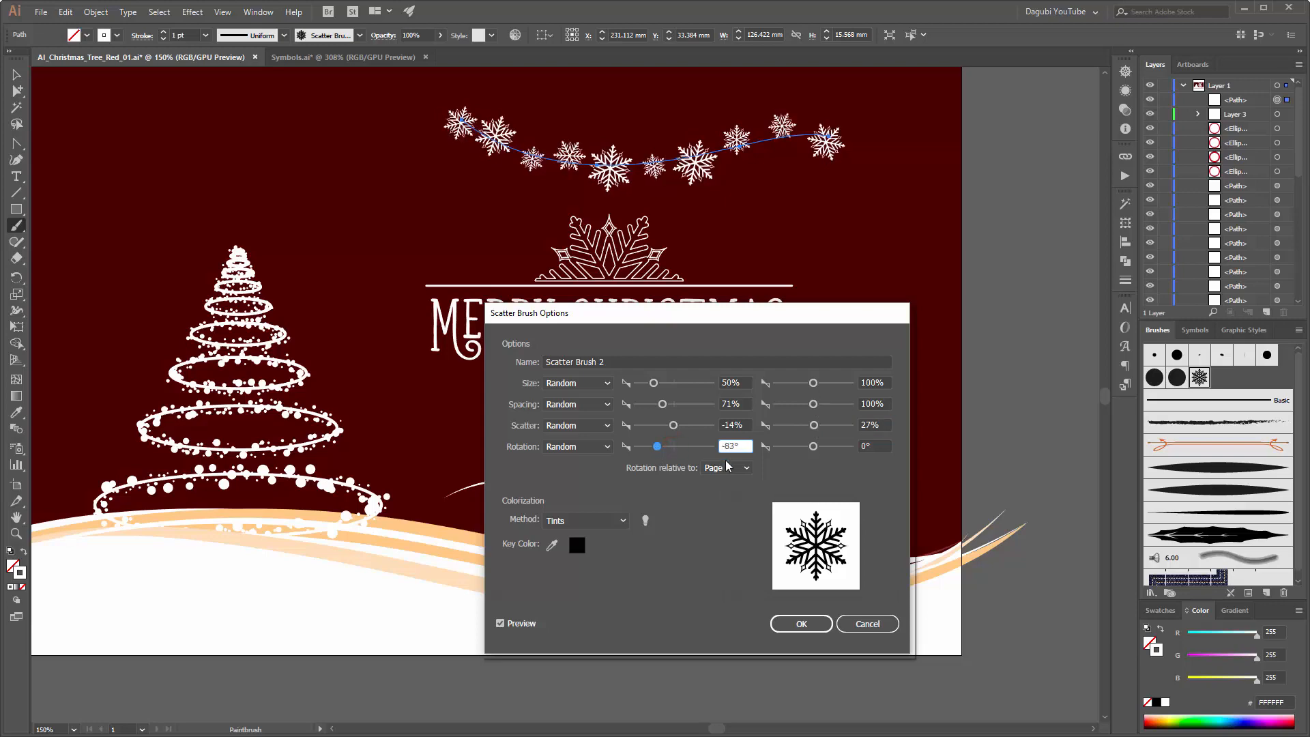
left_click_drag(813, 447, 832, 448)
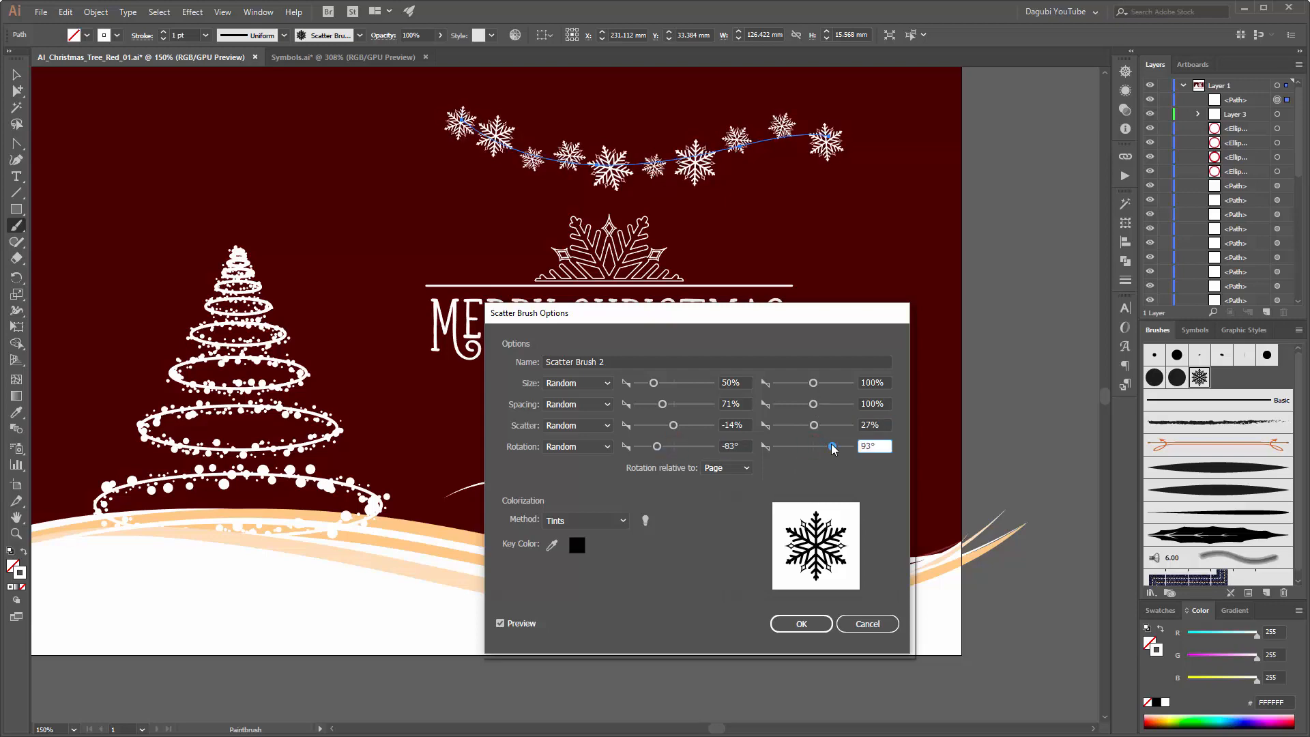
left_click(801, 623)
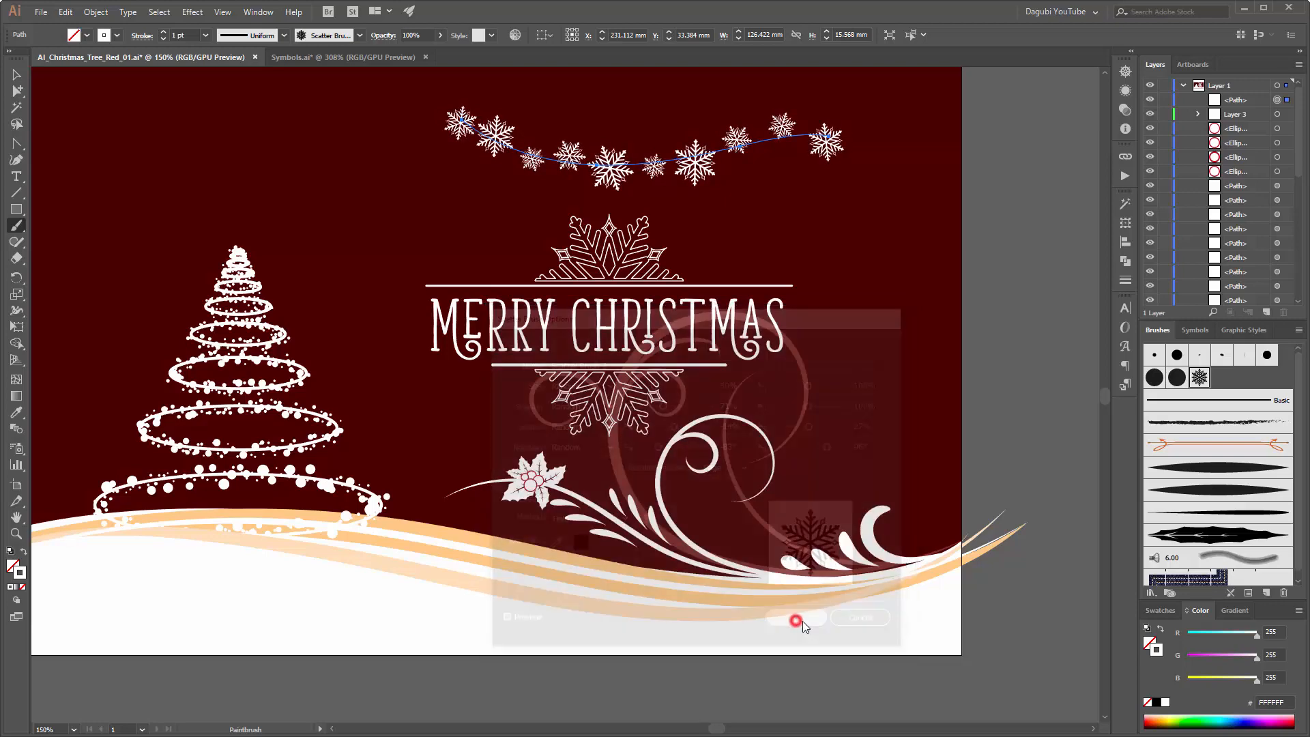
left_click(628, 395)
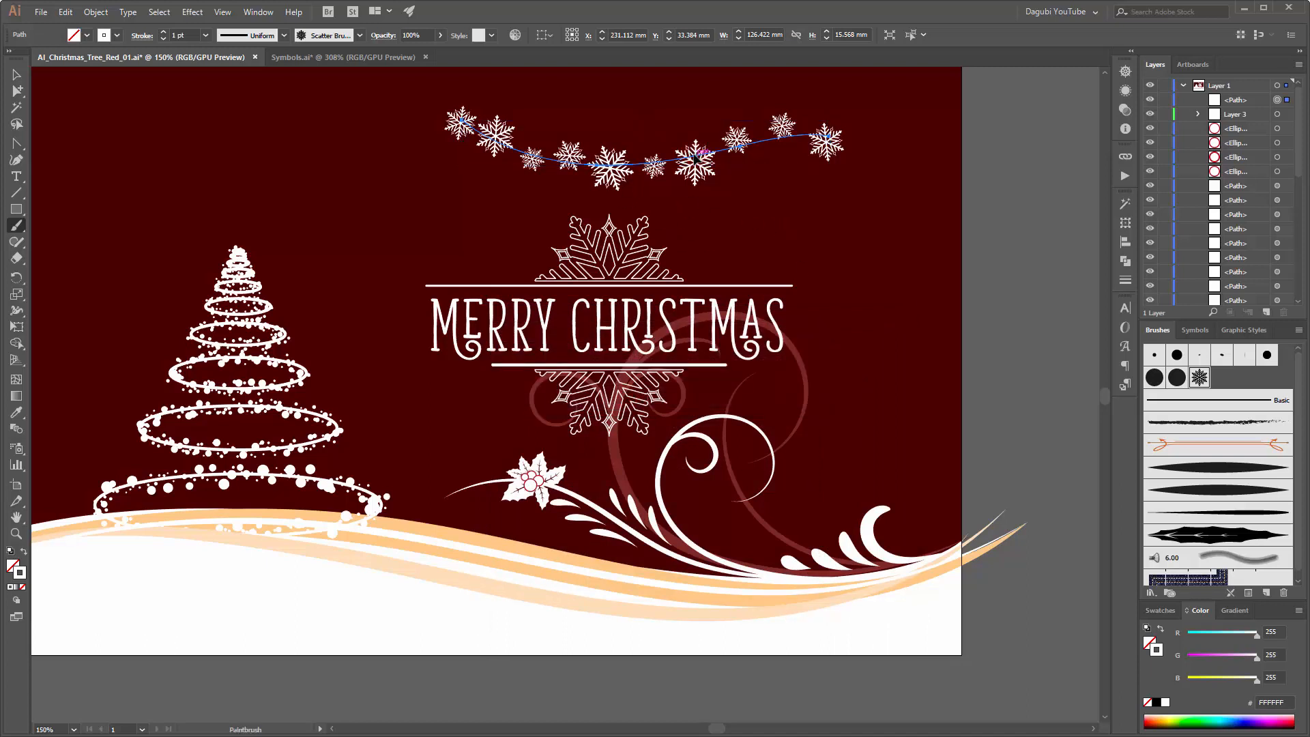
key("Delete")
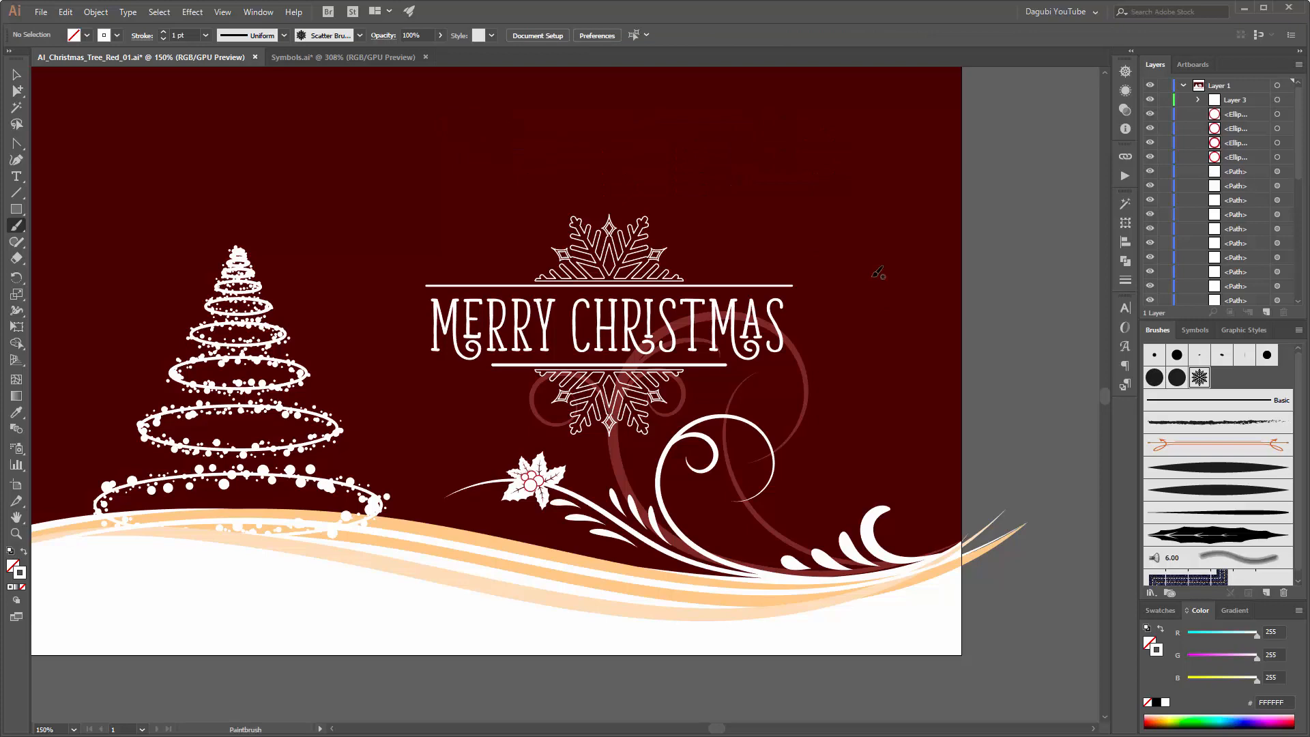
Step: Collect the holly ellipses and all paths between Layer 3 and Tree in a new layer, toggling its visibility to check the contents
scroll(878, 272, "up", 1)
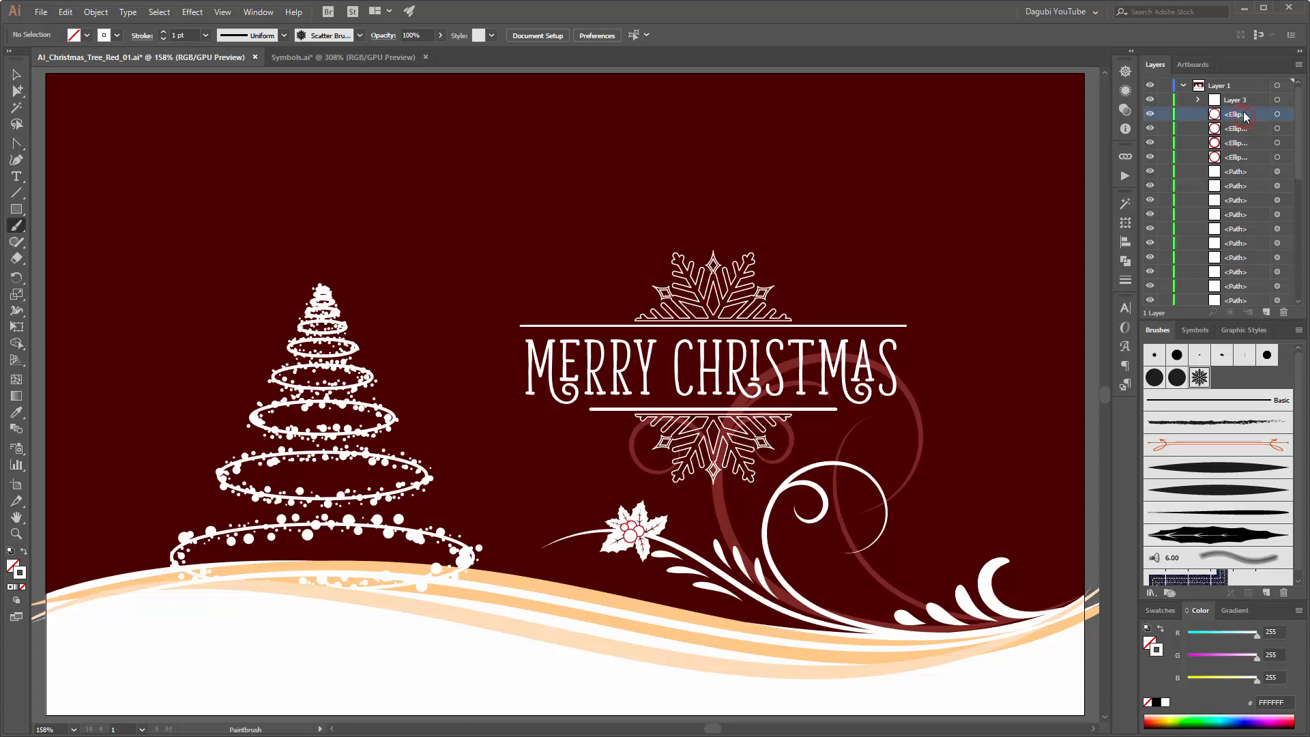
scroll(1242, 208, "down", 5)
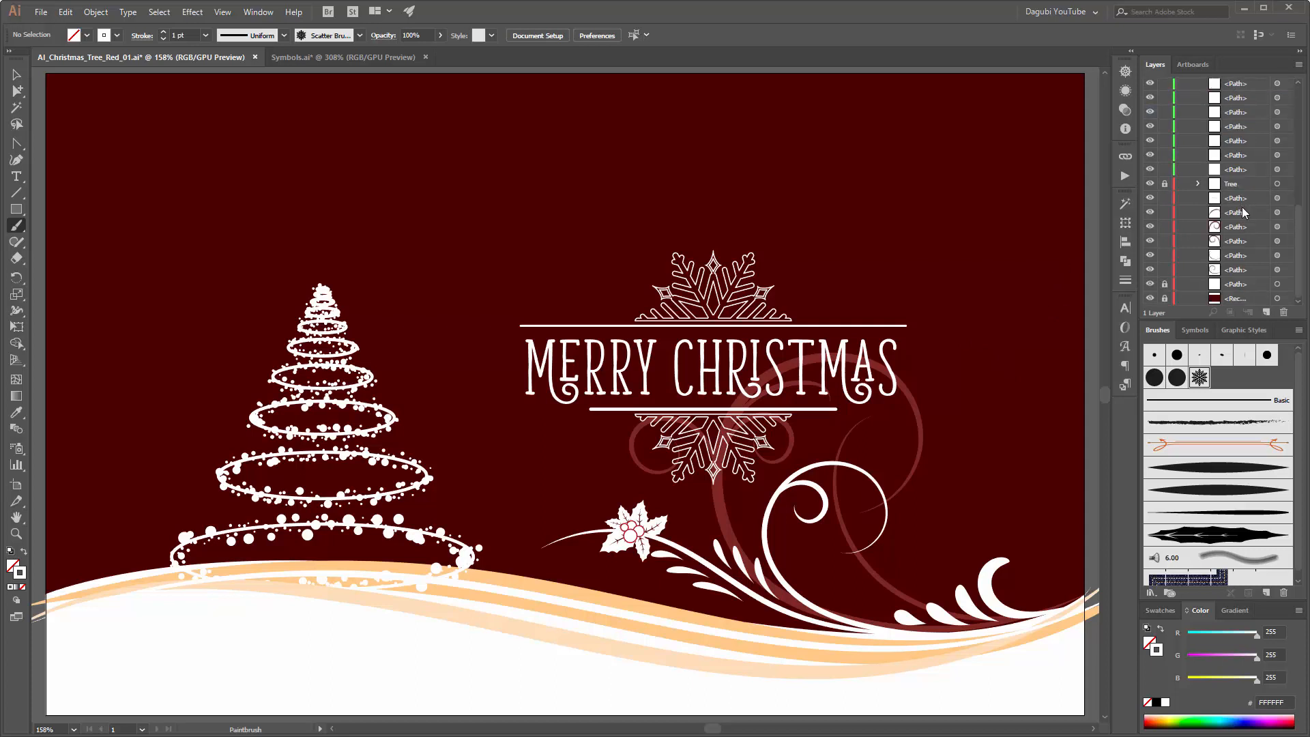
left_click(1238, 171, "shift")
left_click(1299, 64)
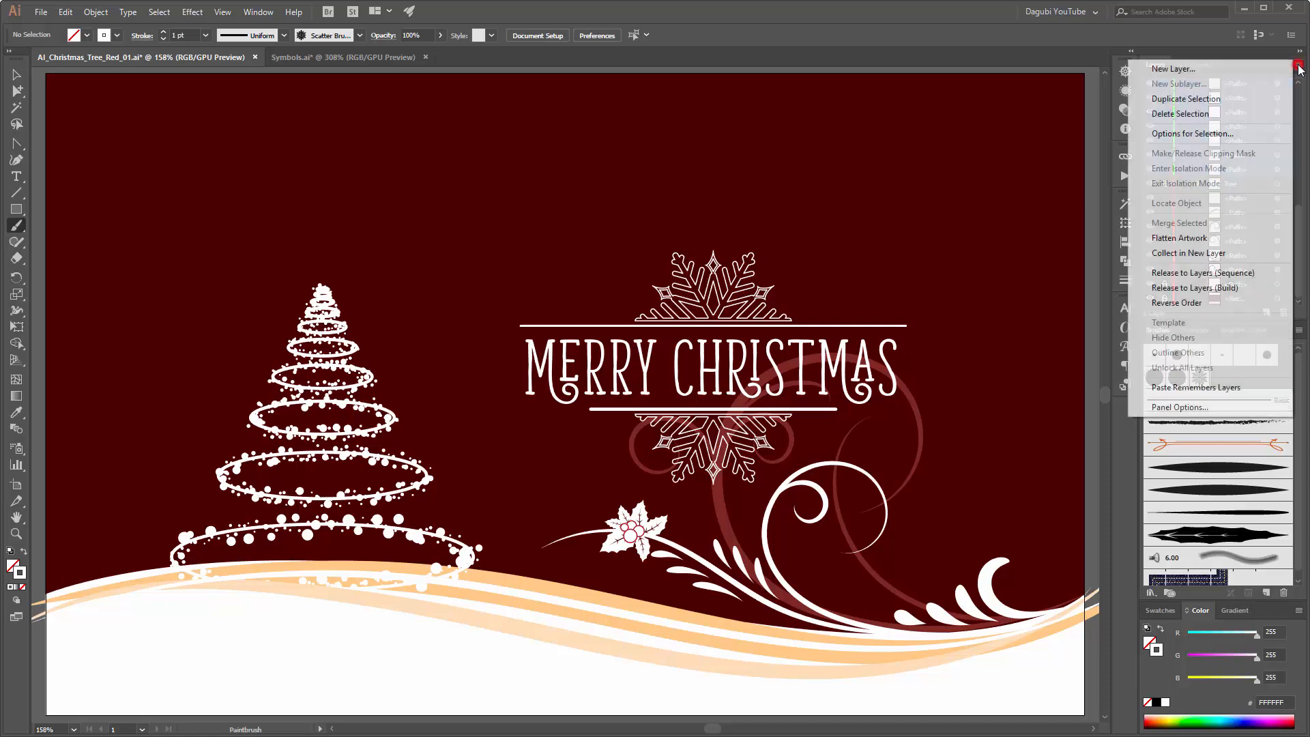
left_click(1198, 254)
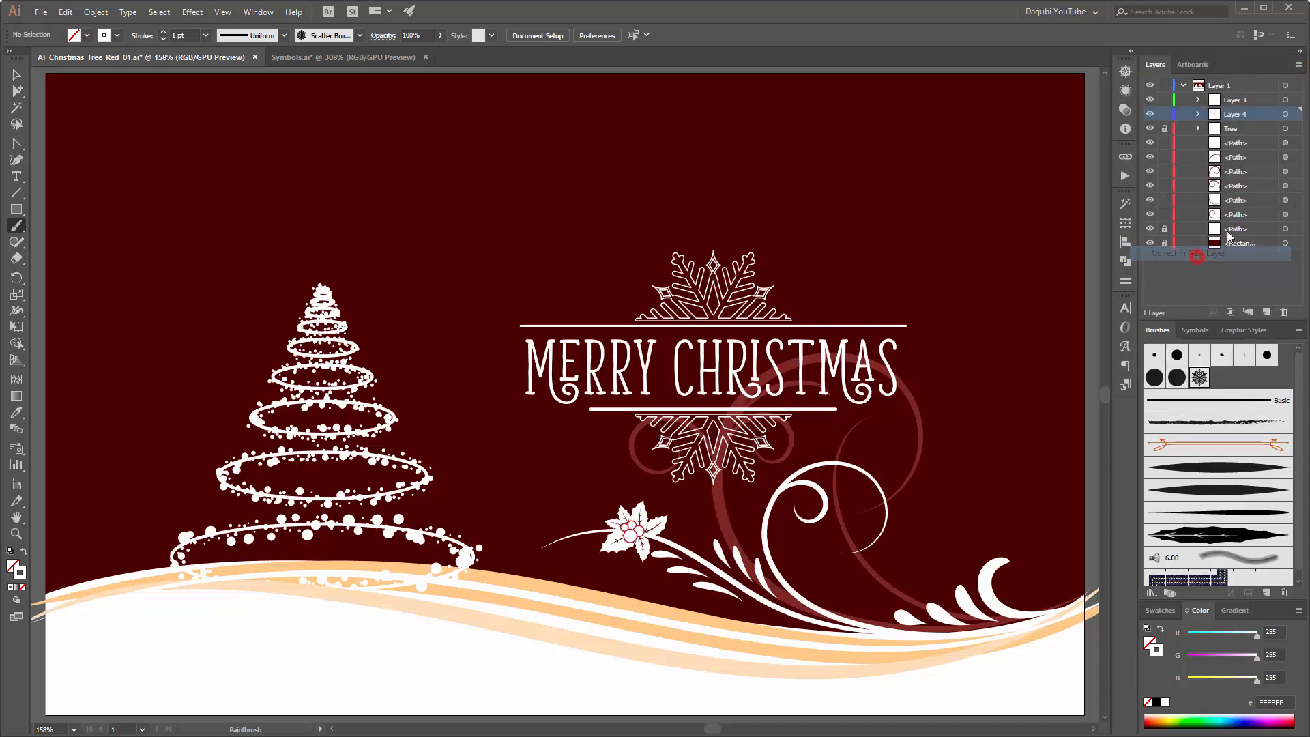
left_click(1150, 113)
left_click(1150, 114)
left_click(1150, 113)
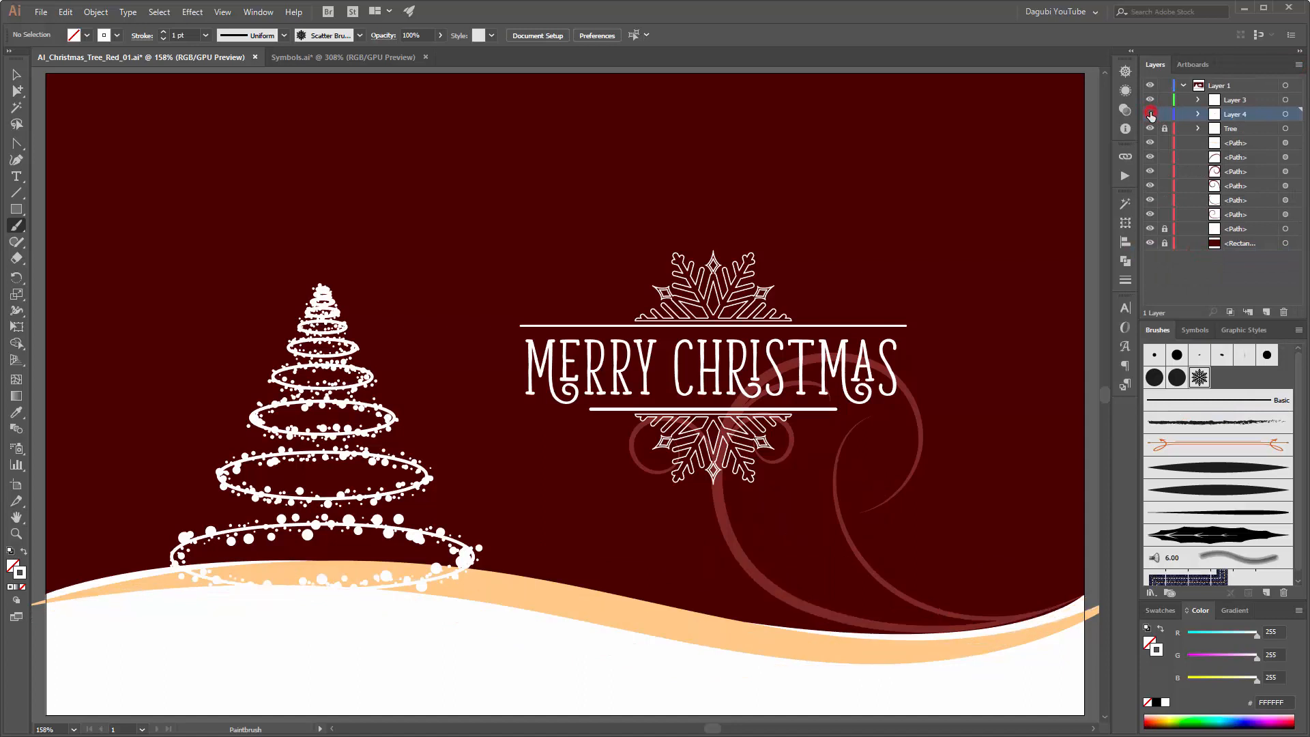
left_click(1150, 113)
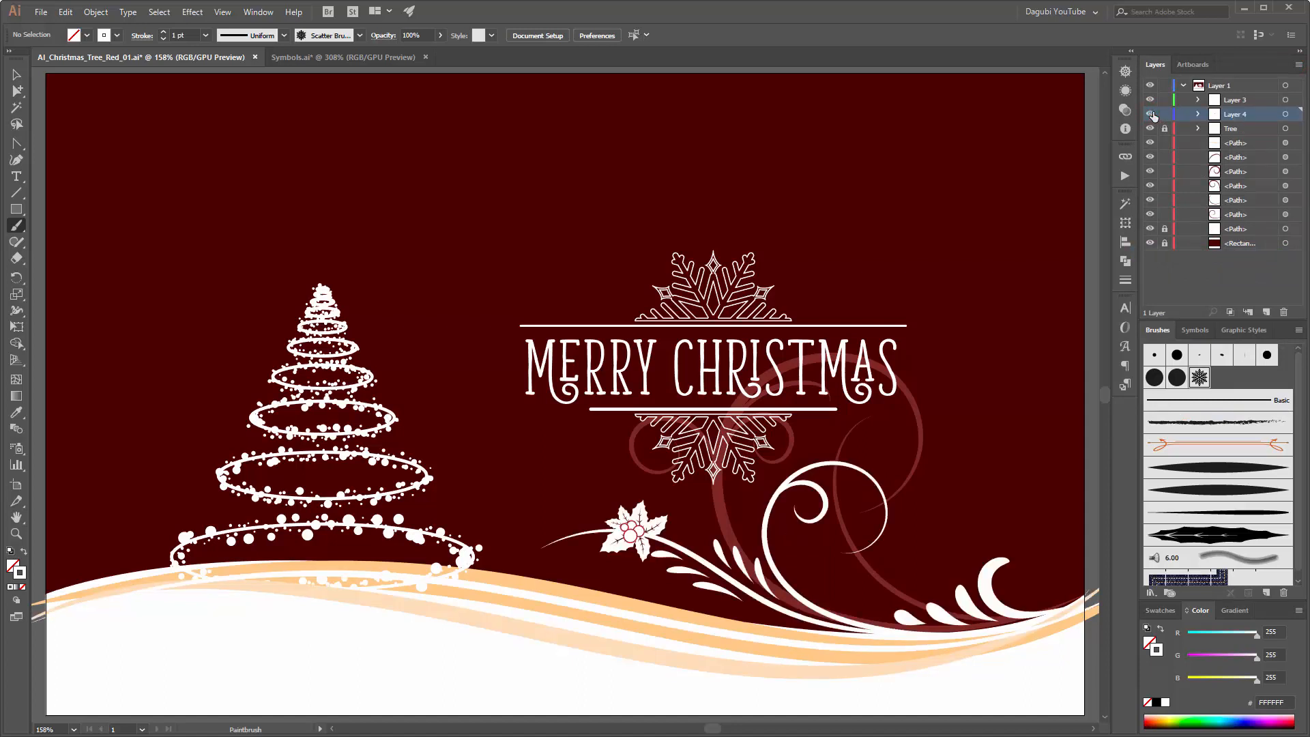
Step: Collect the unlocked paths below the Tree layer in another new layer and toggle its visibility to check the contents
left_click(1248, 141)
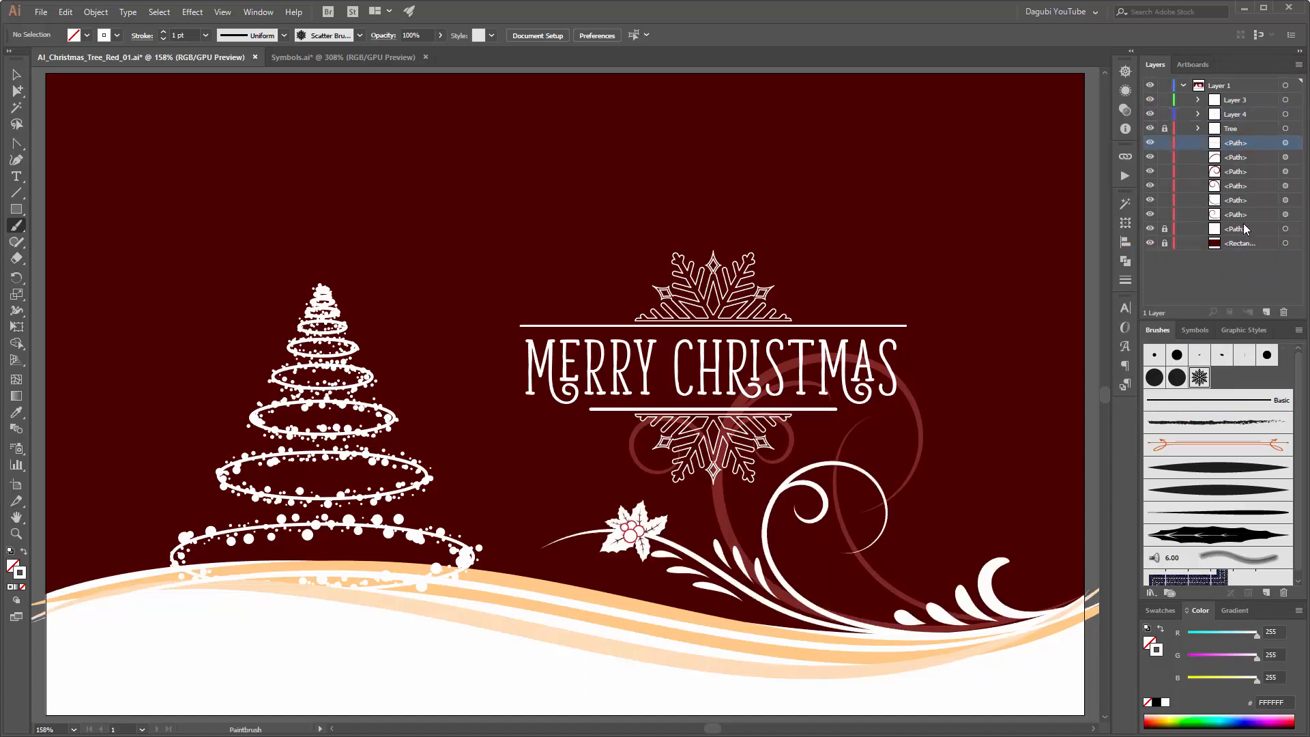
left_click(1298, 64)
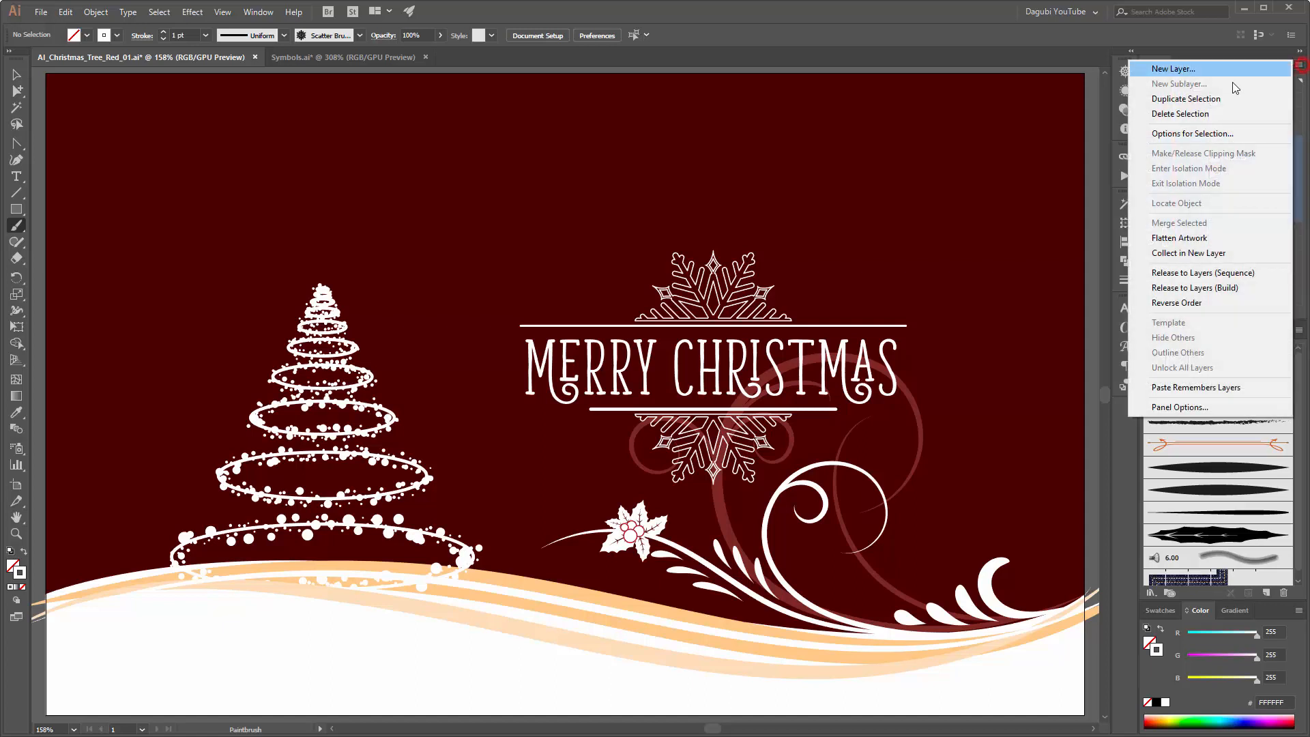
left_click(1183, 254)
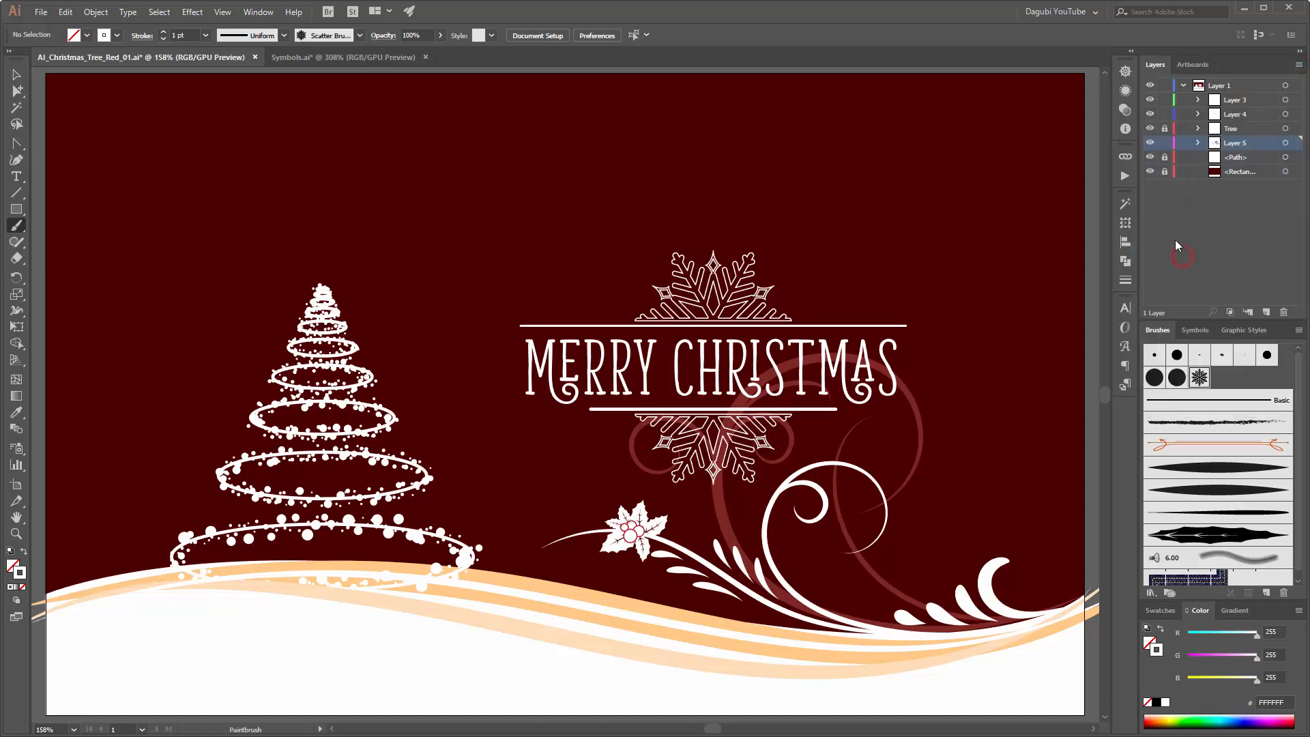
left_click(1150, 142)
left_click(1150, 142)
left_click(1149, 142)
left_click(1150, 142)
Step: Unlock and select the background rectangle and fill it with a radial white-to-black gradient
left_click(1231, 84)
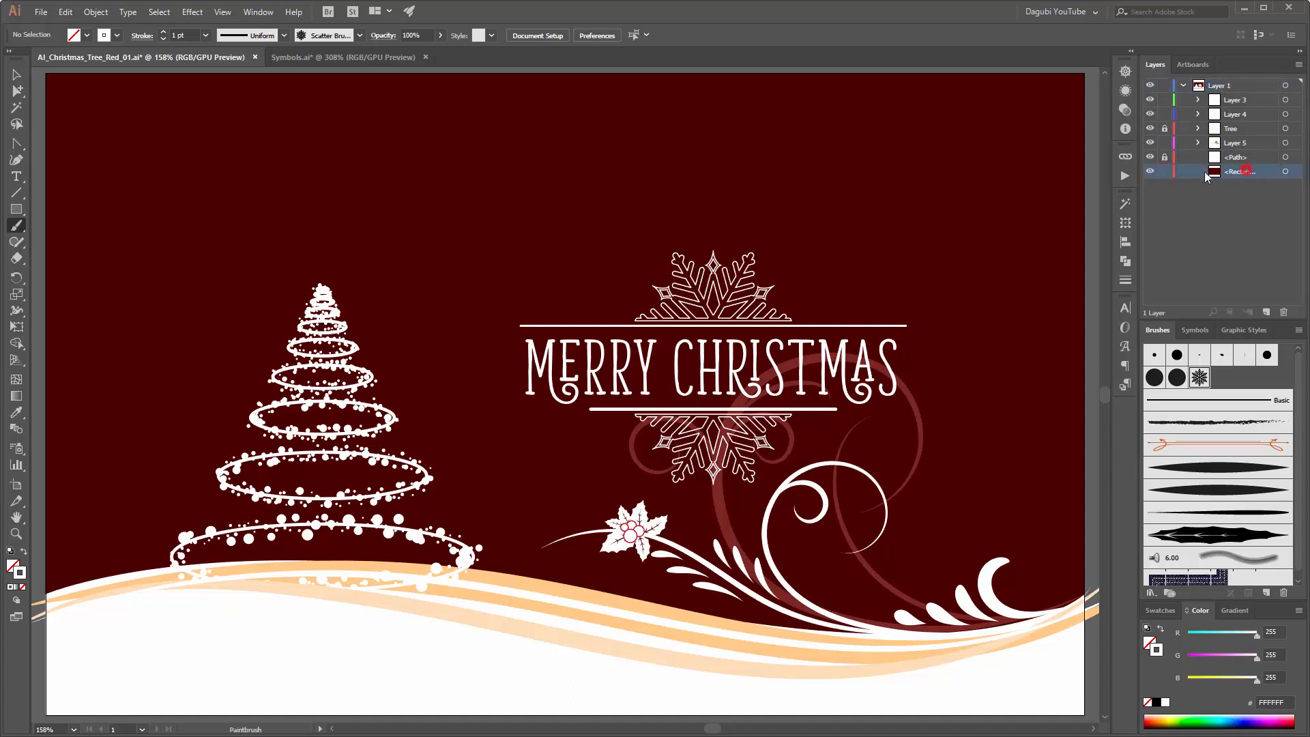
left_click(1286, 171)
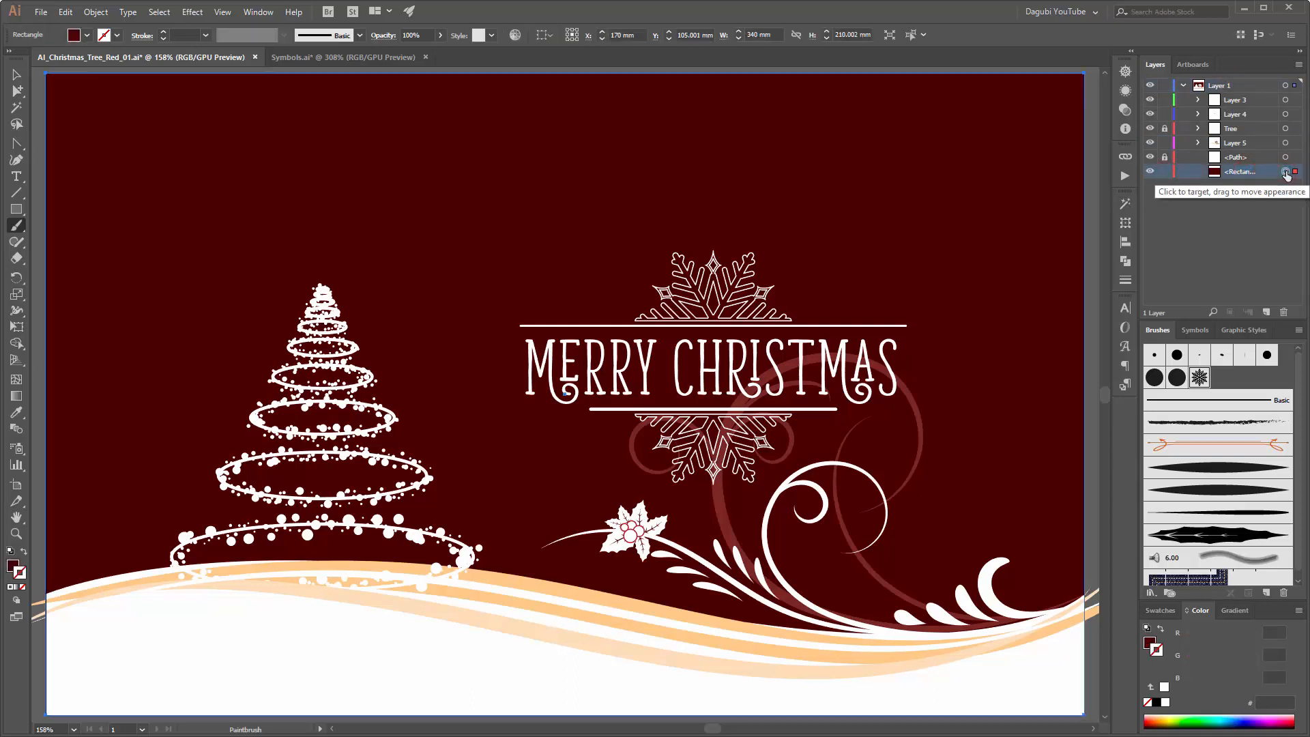
left_click(1150, 645)
left_click(1228, 612)
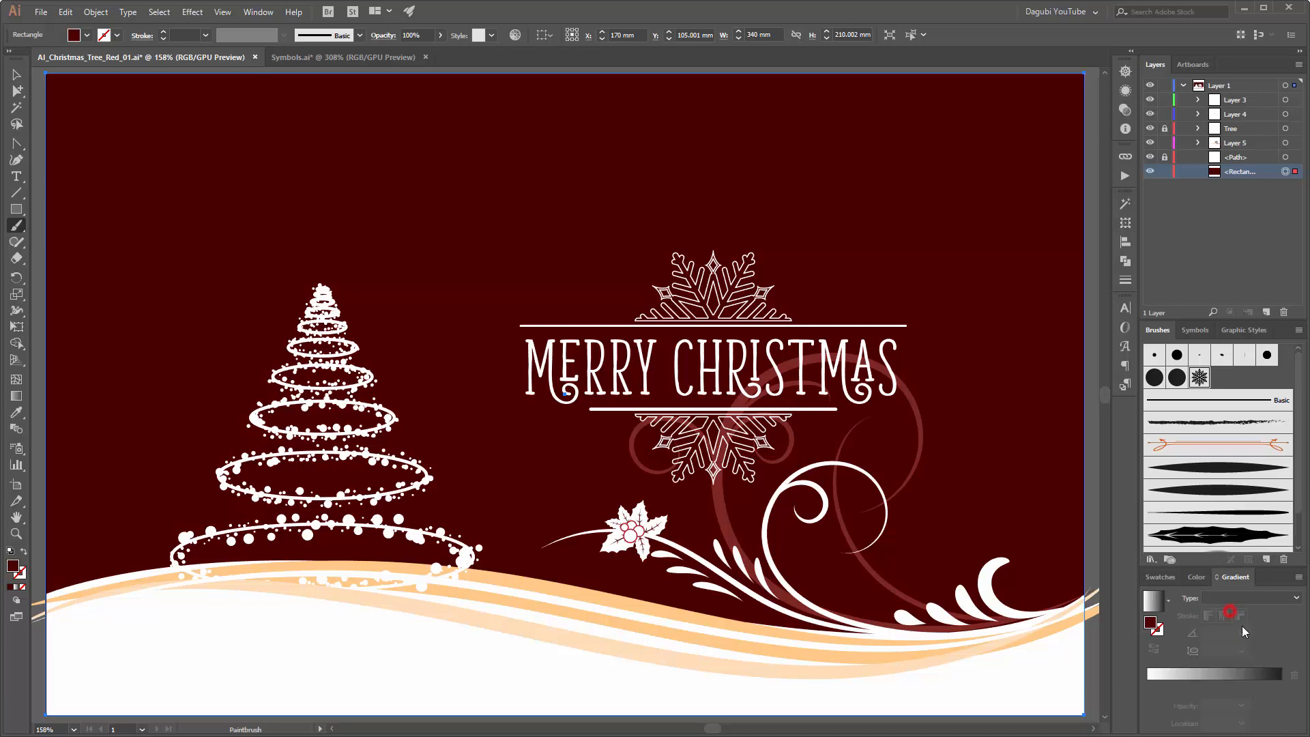
left_click(1155, 602)
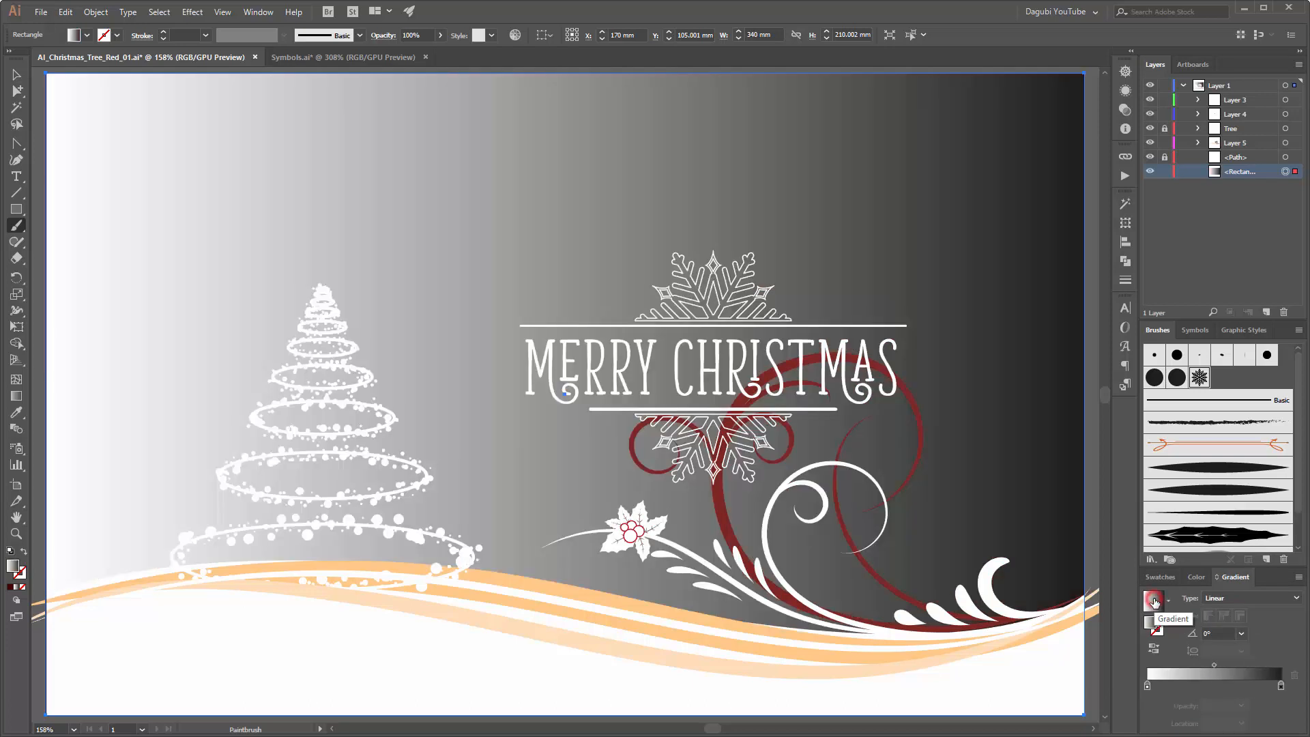
left_click(1248, 599)
left_click(1238, 624)
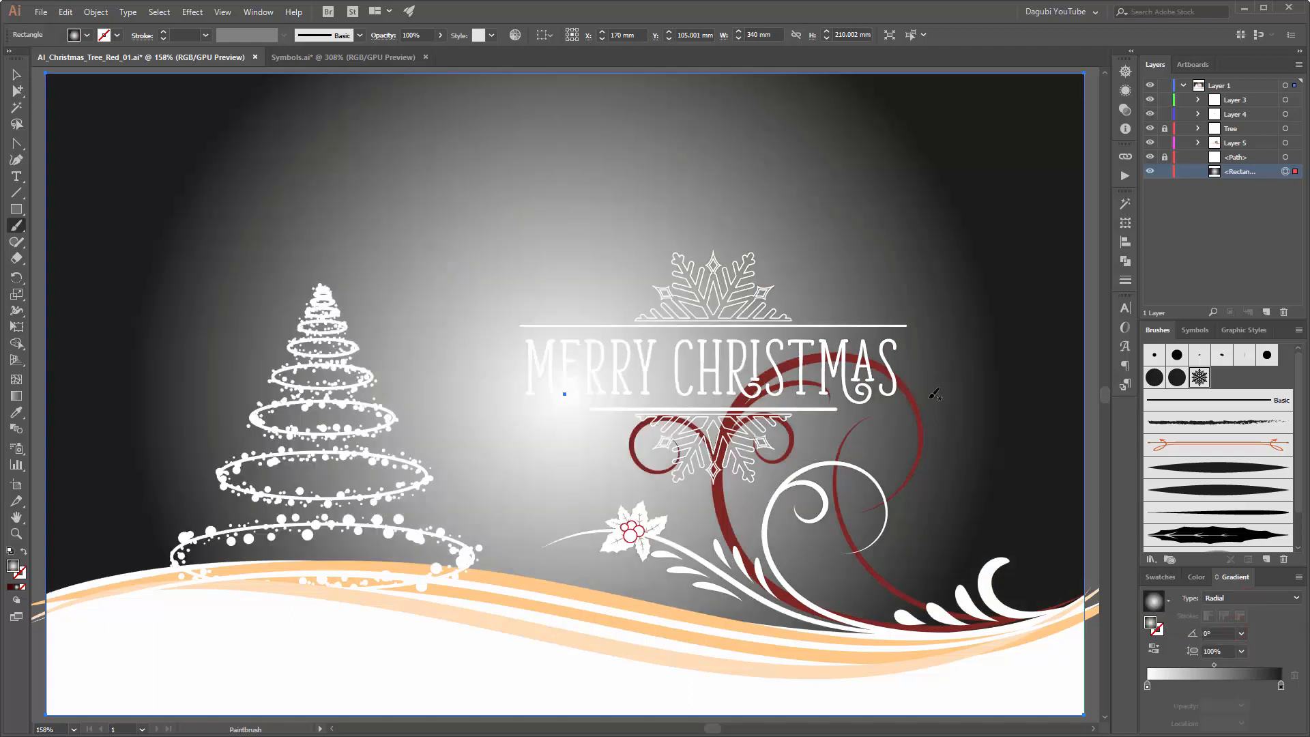
Step: Centre the background's radial gradient on the treetop and extend its radius almost to the artboard's right edge
left_click(16, 397)
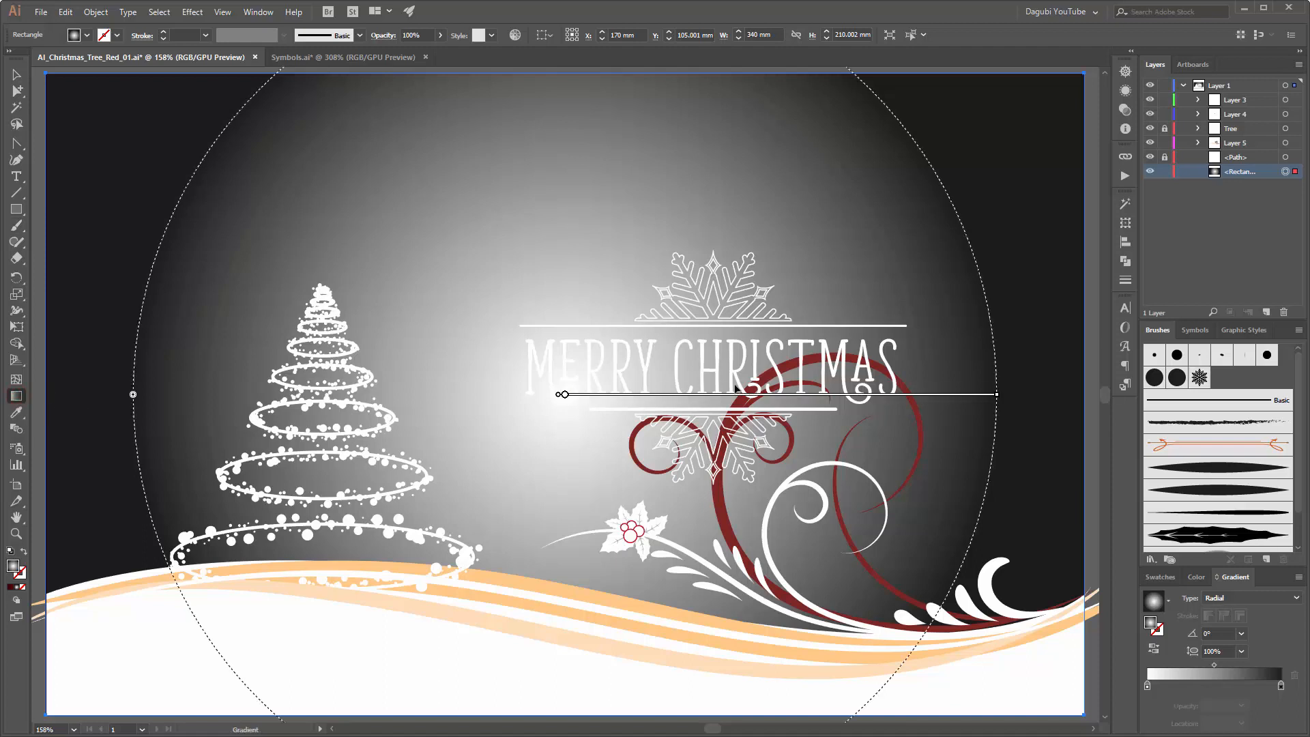
mouse_move(686, 391)
left_mouse_down()
mouse_move(555, 348)
mouse_move(512, 287)
mouse_move(482, 287)
left_mouse_up()
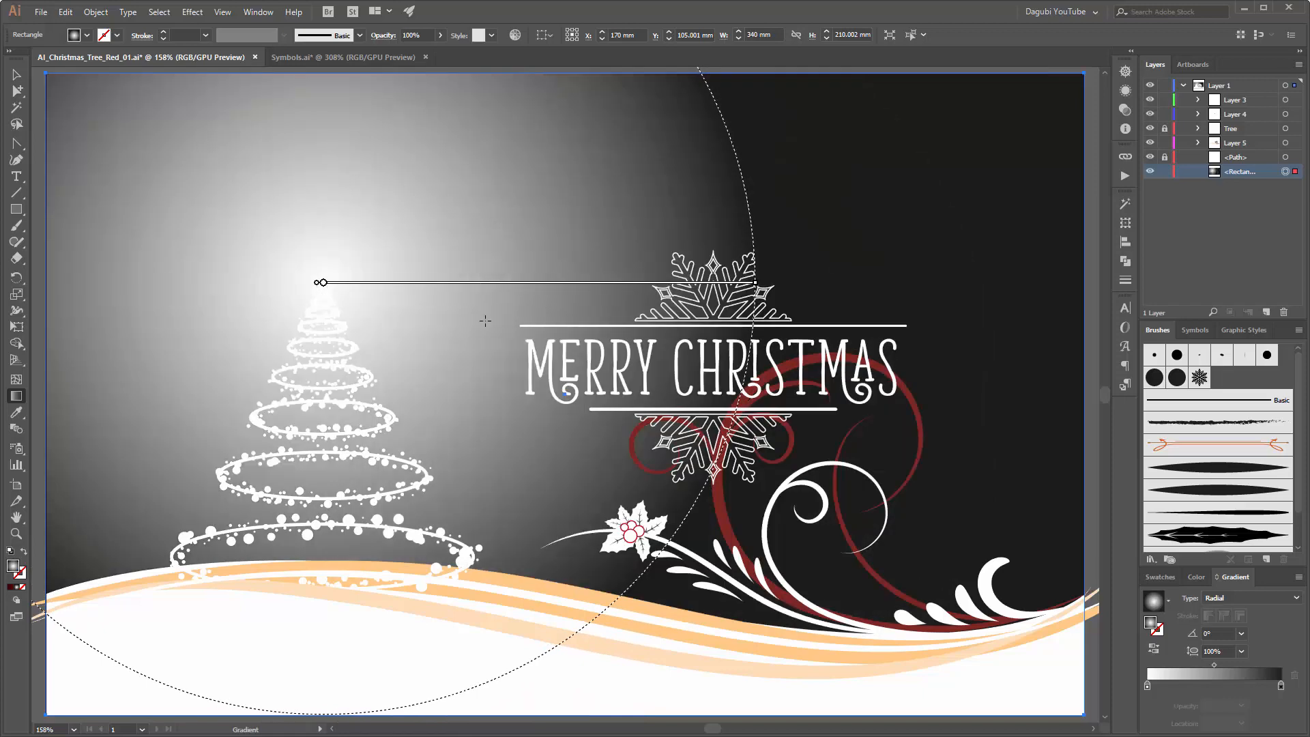
scroll(411, 305, "down", 3)
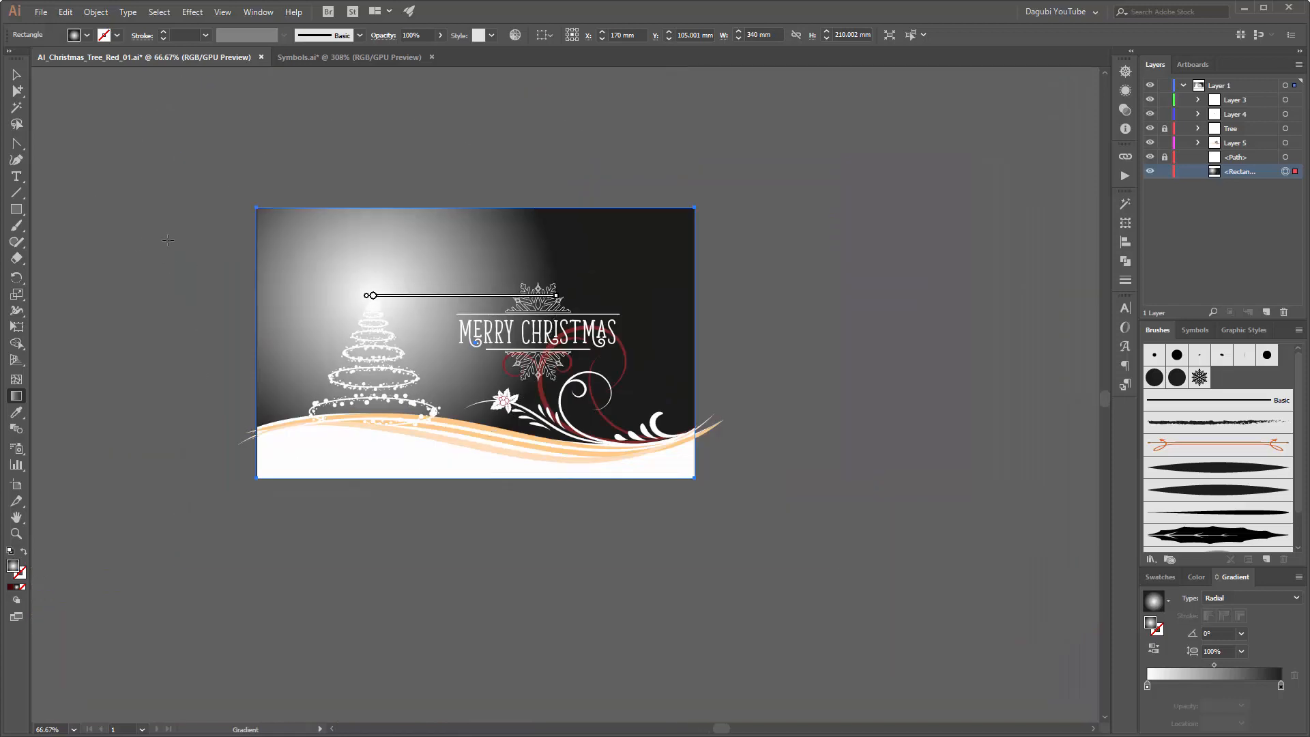
left_click_drag(558, 297, 682, 297)
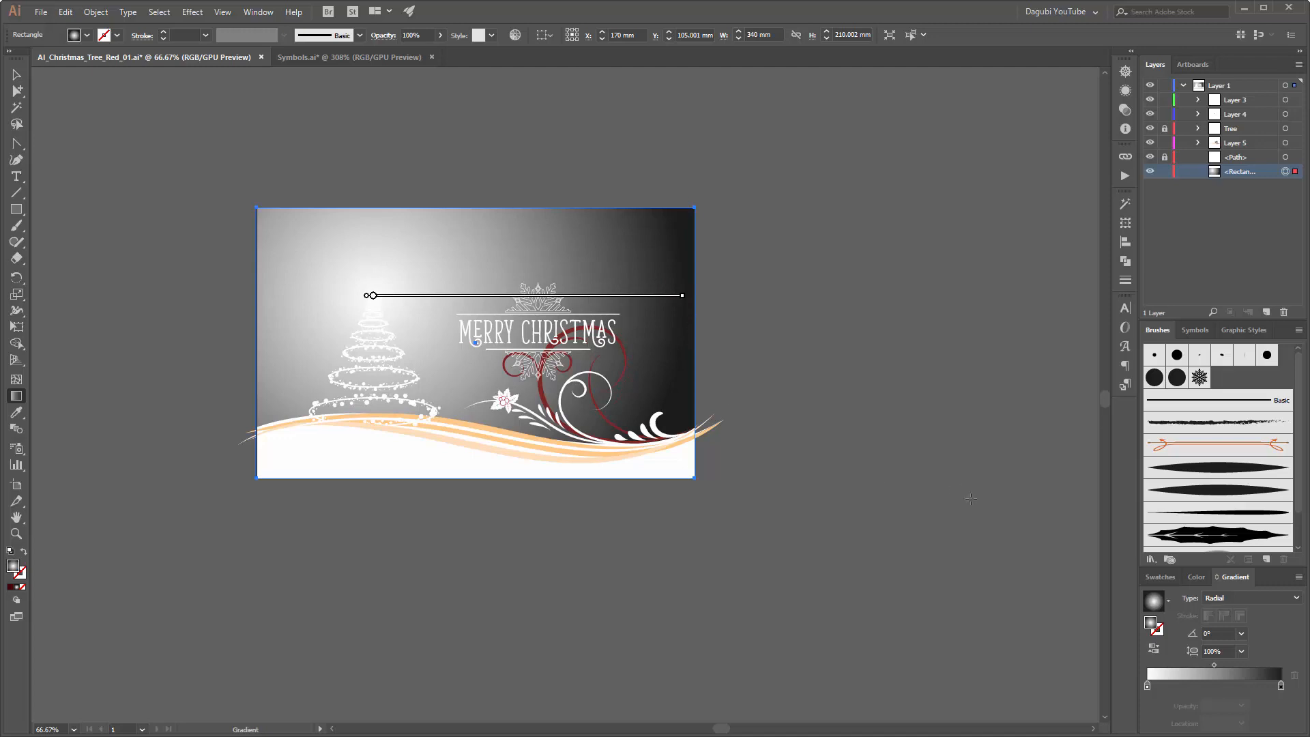
Step: Switch the gradient's outer black stop to RGB and set it to very dark red 1F0000
double_click(1281, 687)
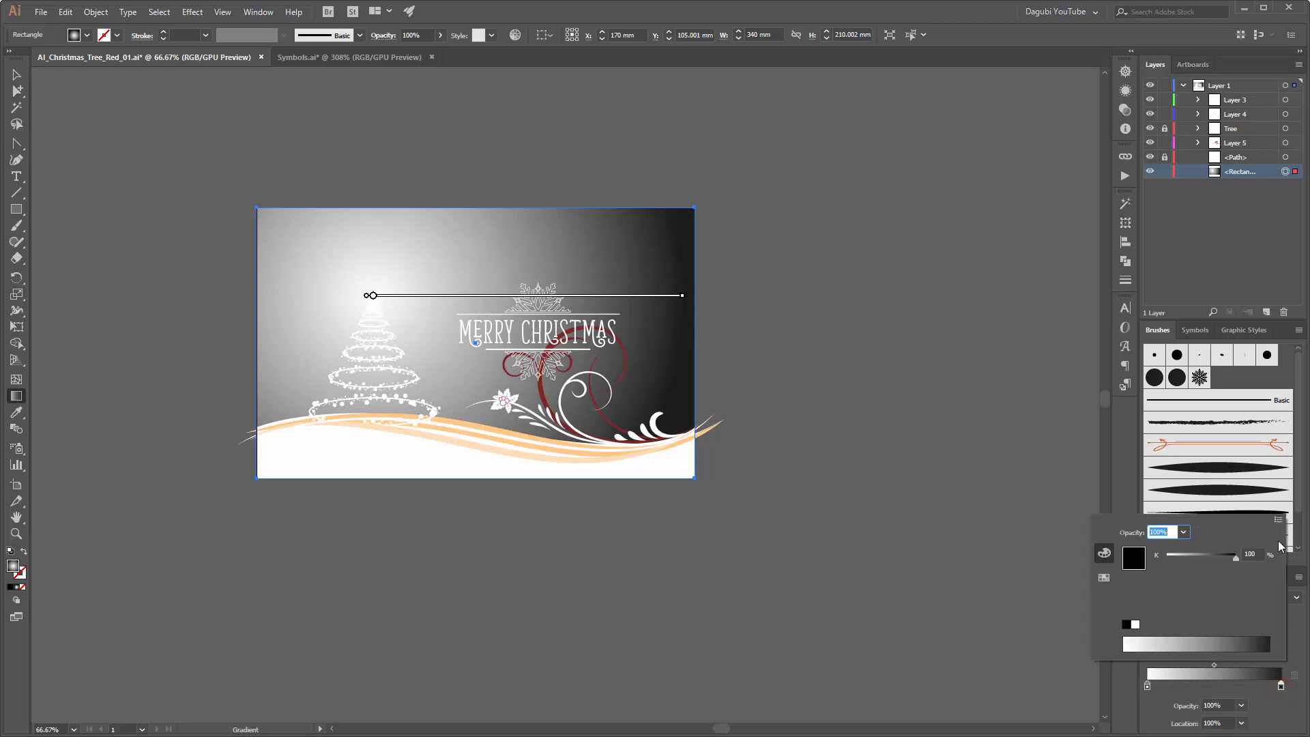
left_click(1278, 520)
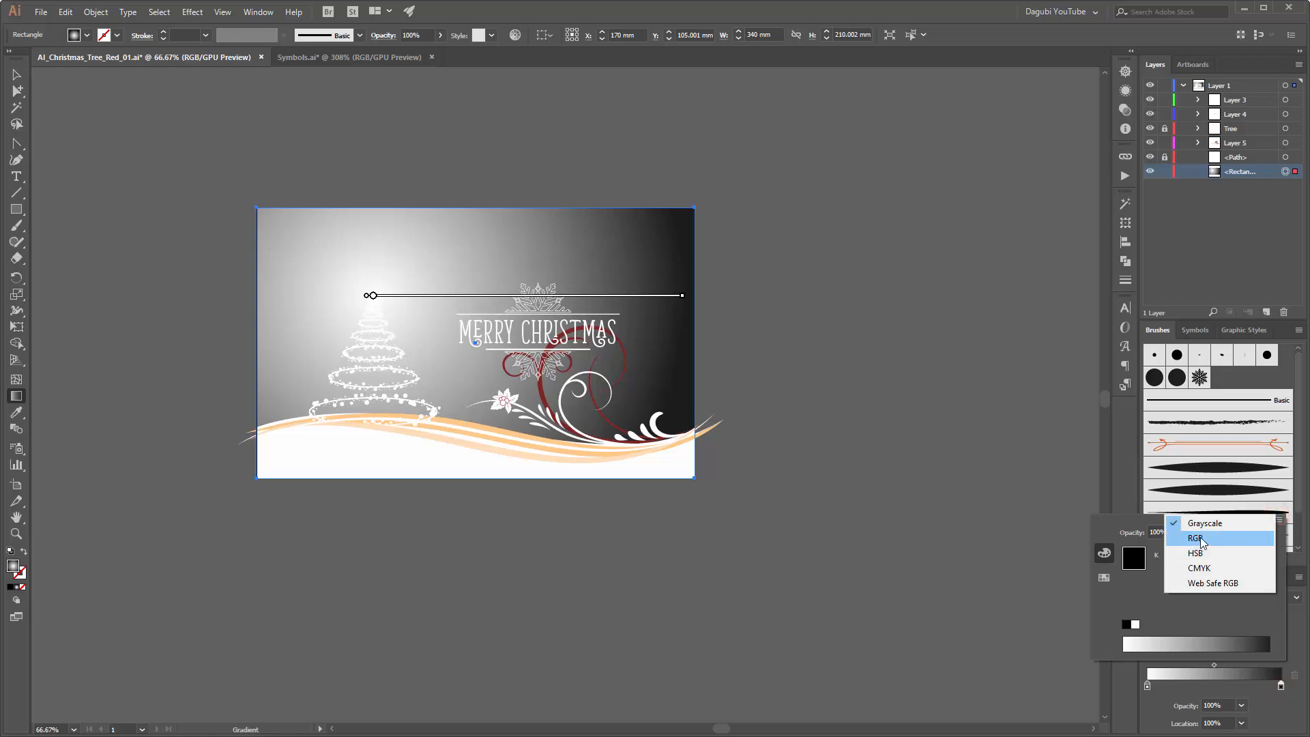
left_click(1194, 539)
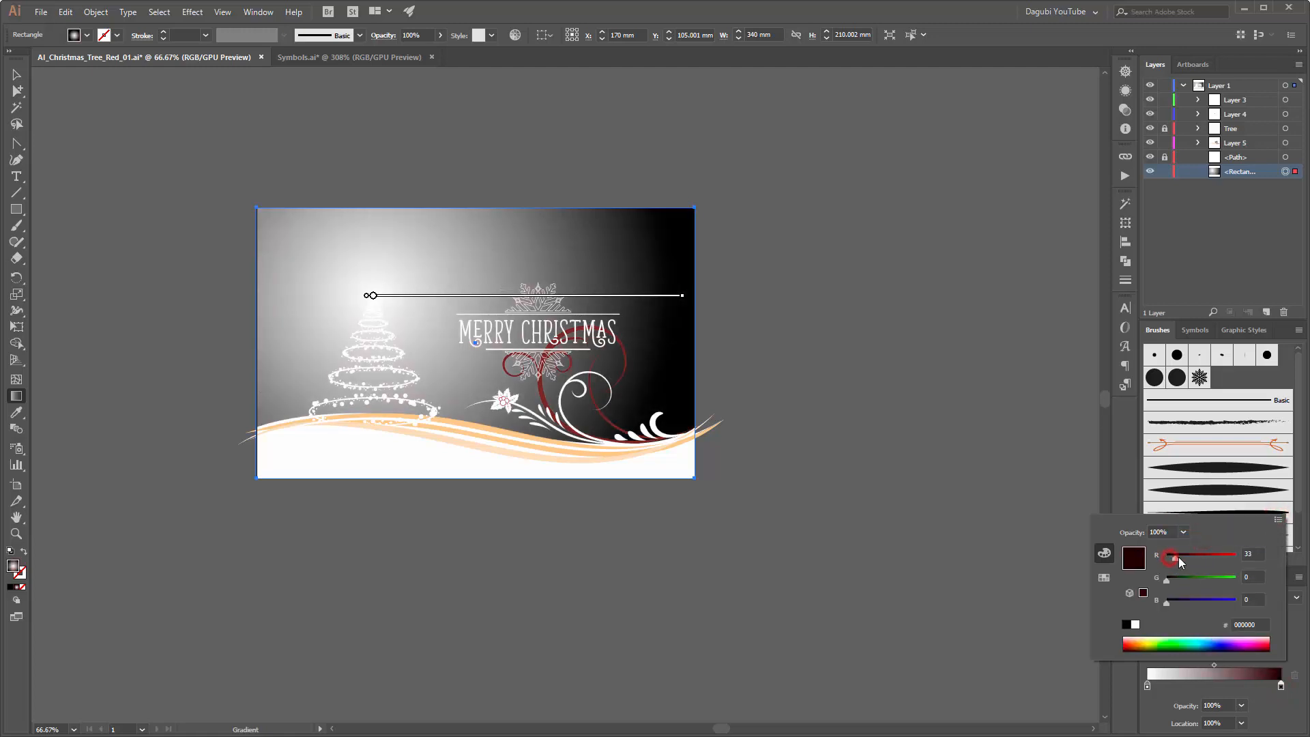
left_click(1178, 557)
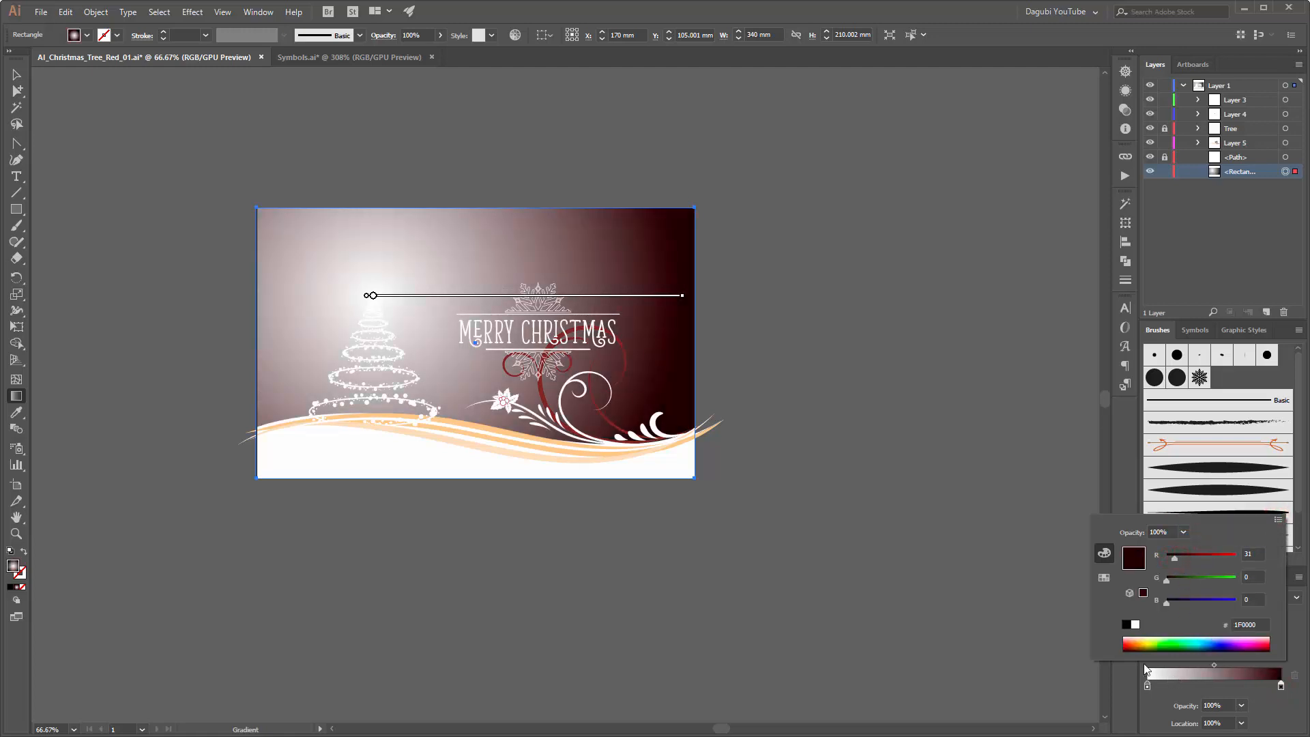
Step: Switch the gradient's inner white stop to RGB and set it to bright red FF0000
left_click(1147, 686)
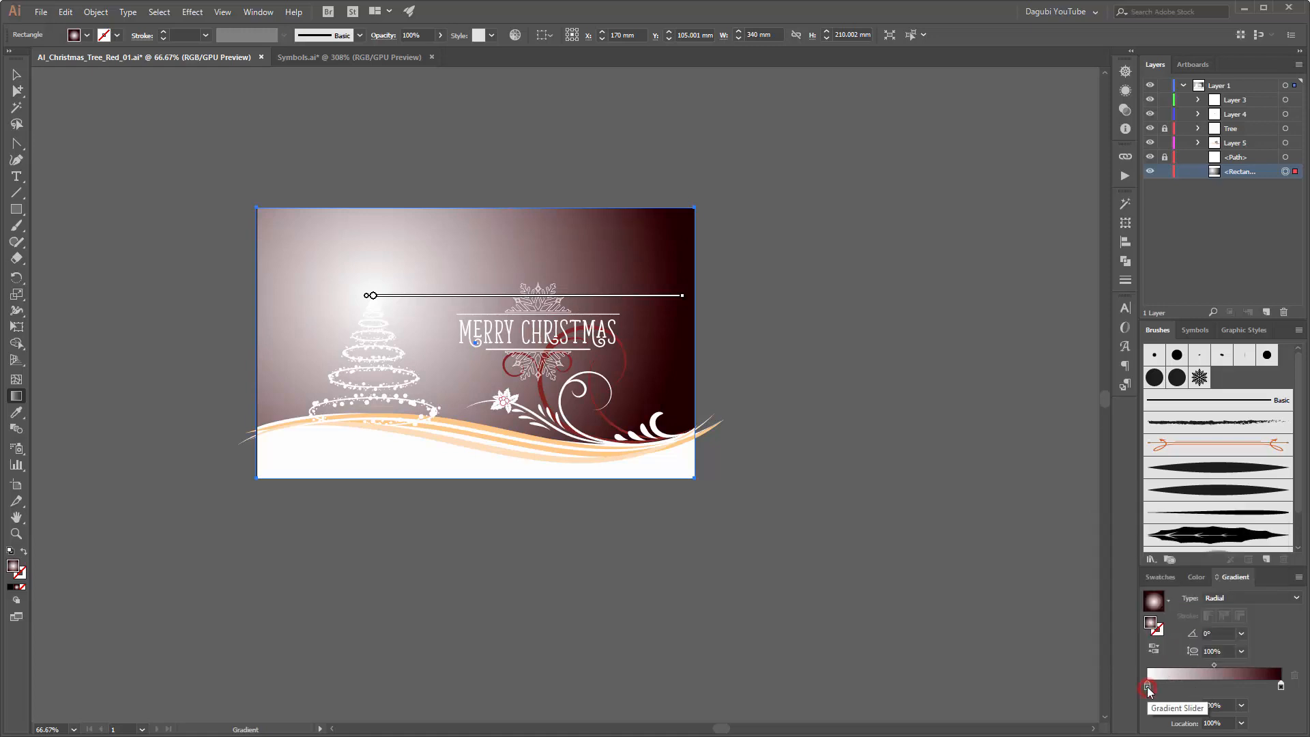
double_click(1148, 686)
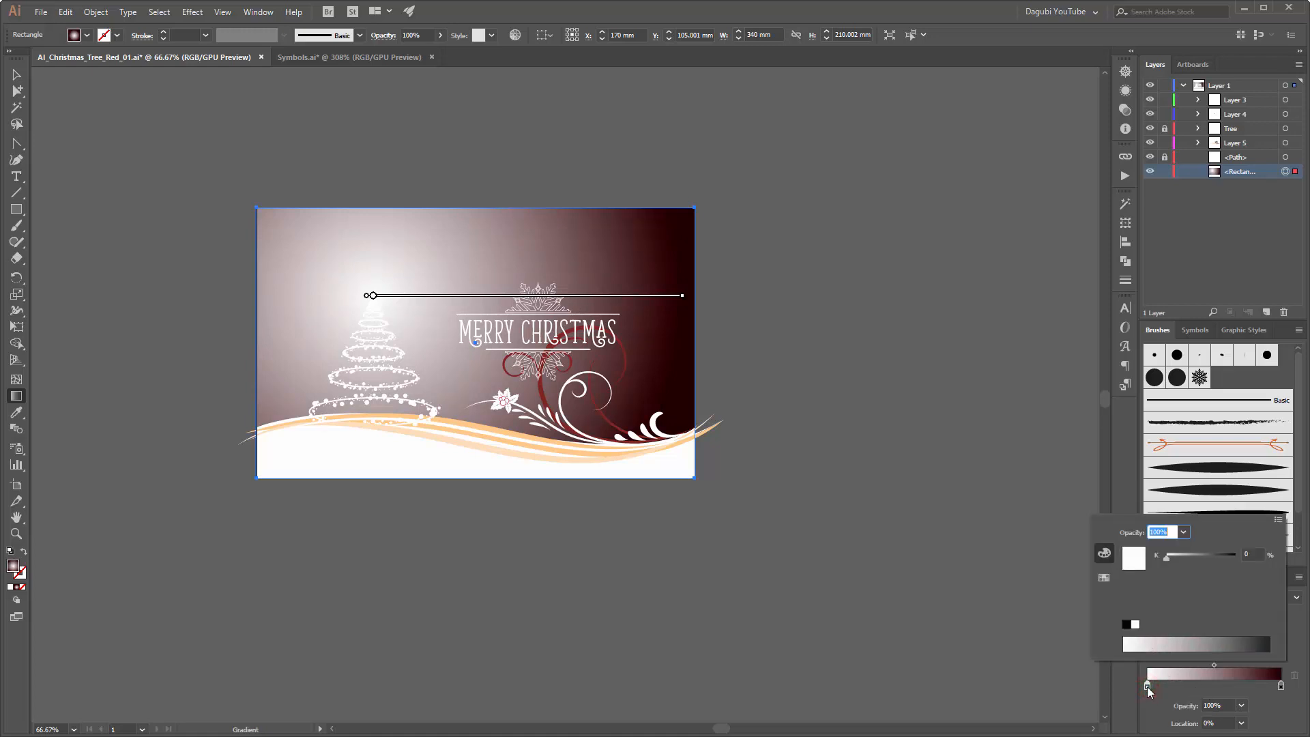
left_click(1278, 519)
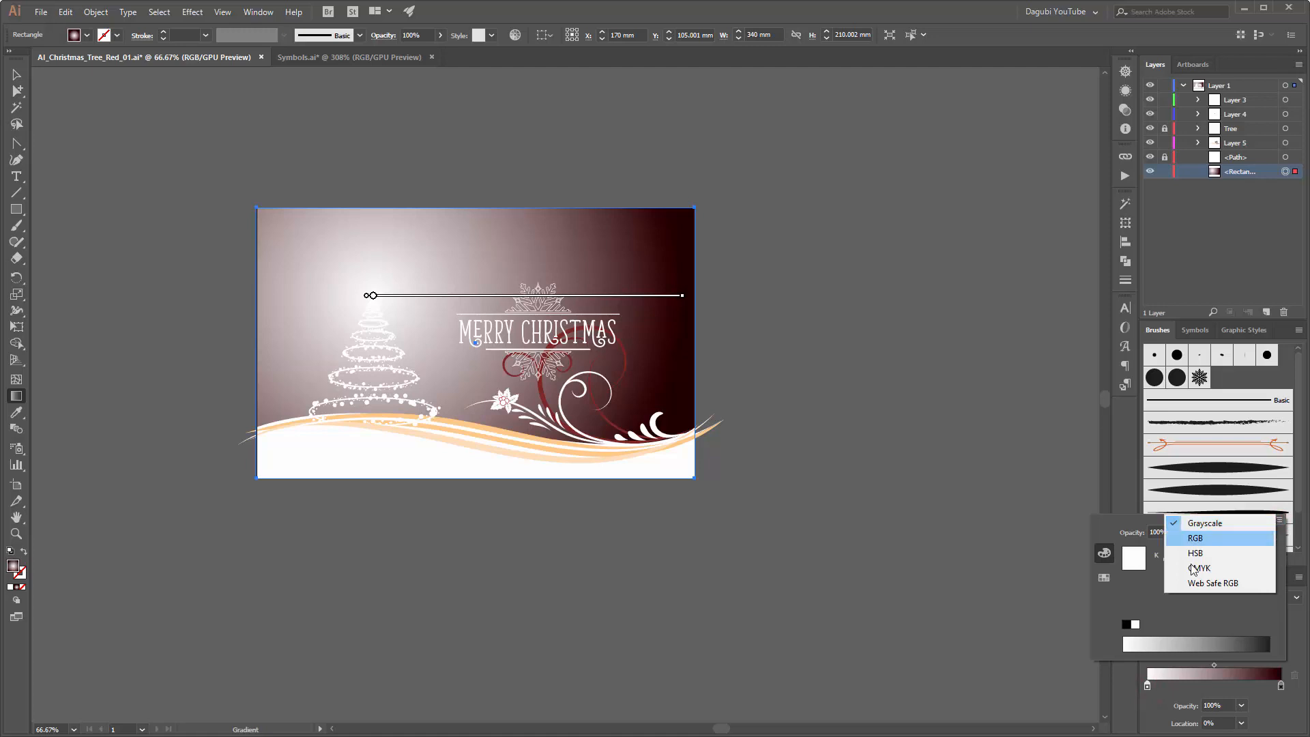
left_click(1209, 538)
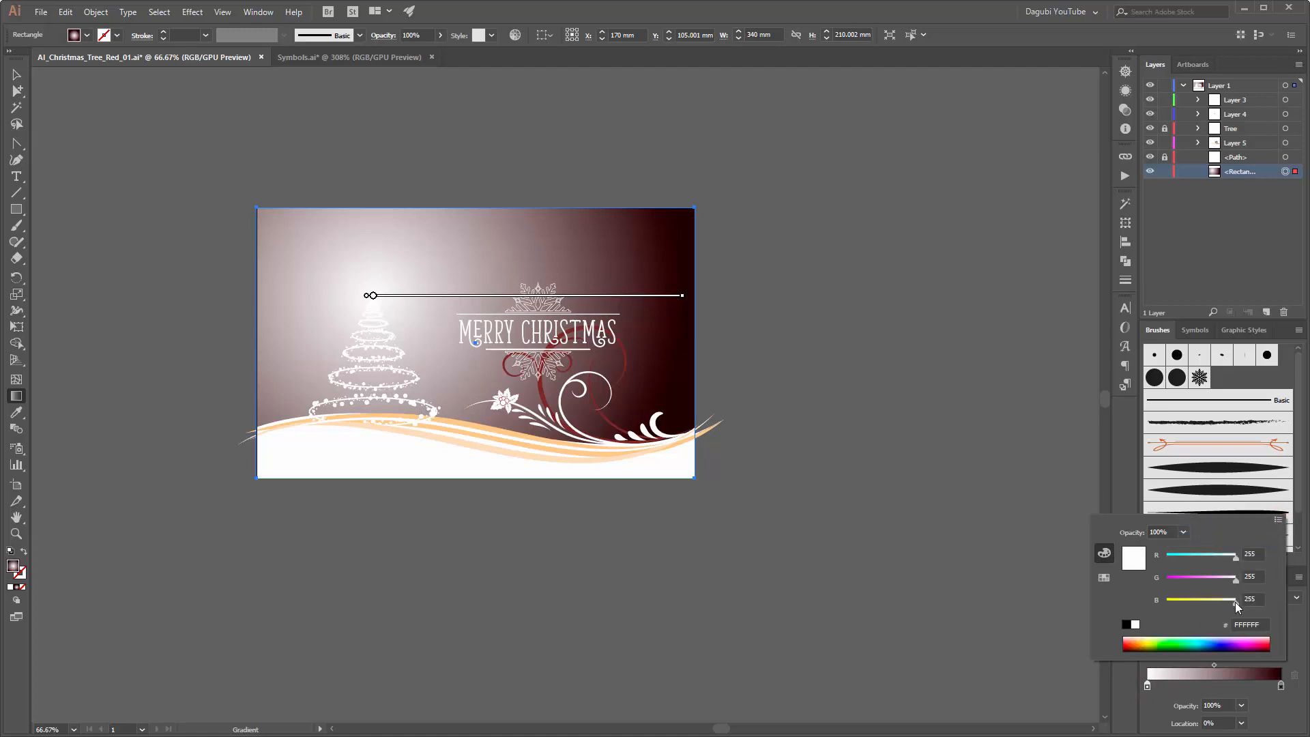
left_click_drag(1236, 600, 1115, 604)
left_click_drag(1235, 578, 1108, 584)
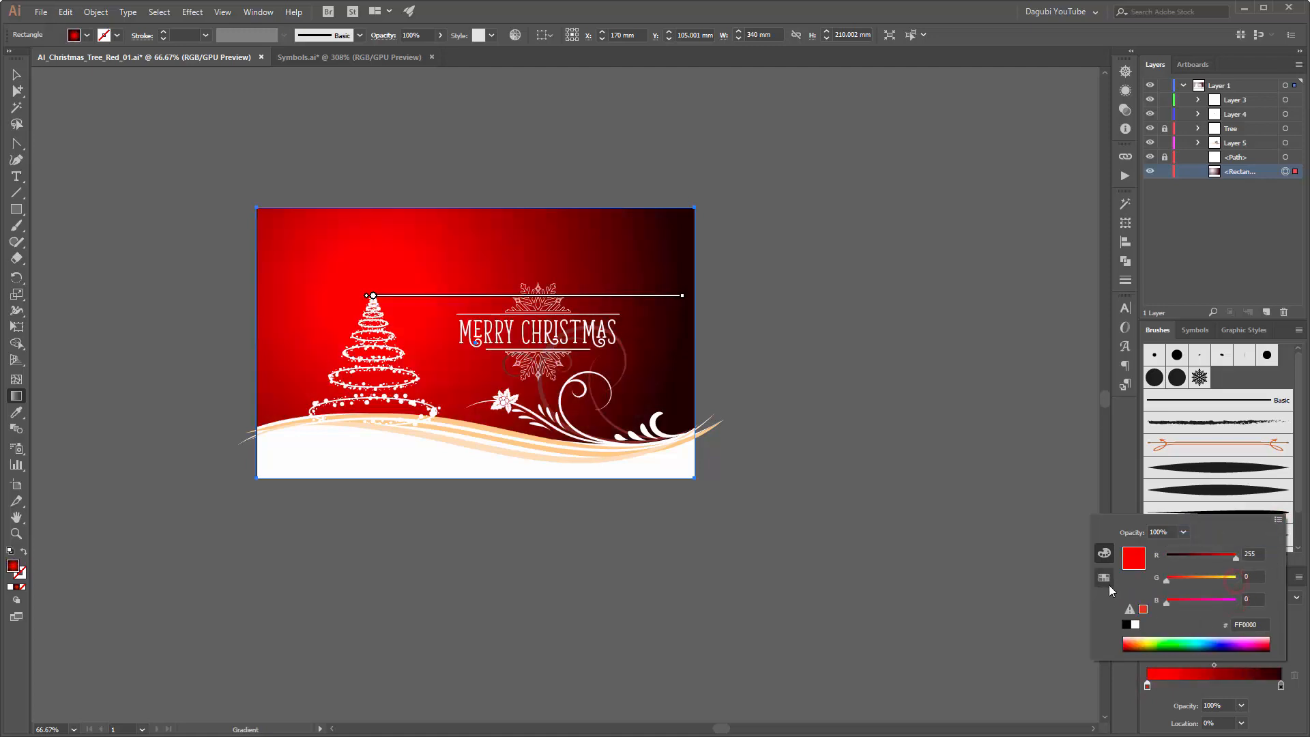
key("Escape")
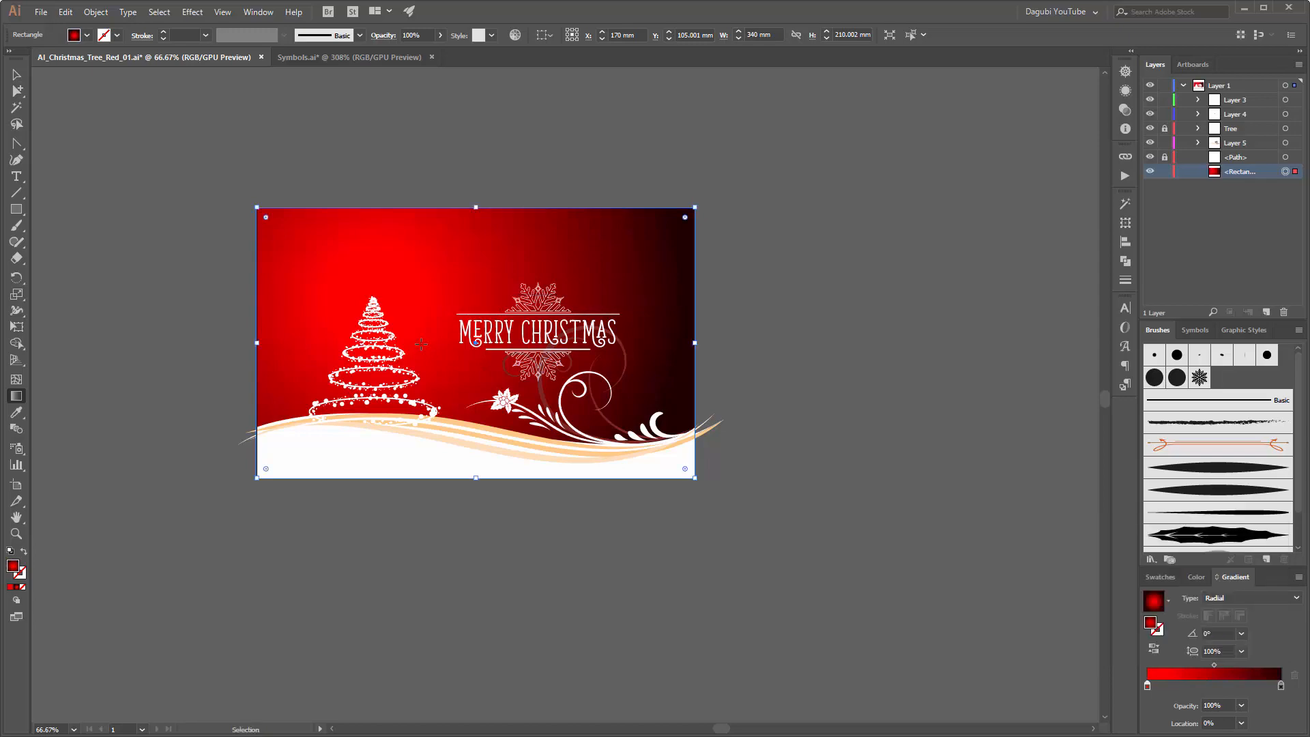
Step: Darken the gradient's inner red stop to A40000 by reducing its red value to 164
key("ctrl+0")
key("g")
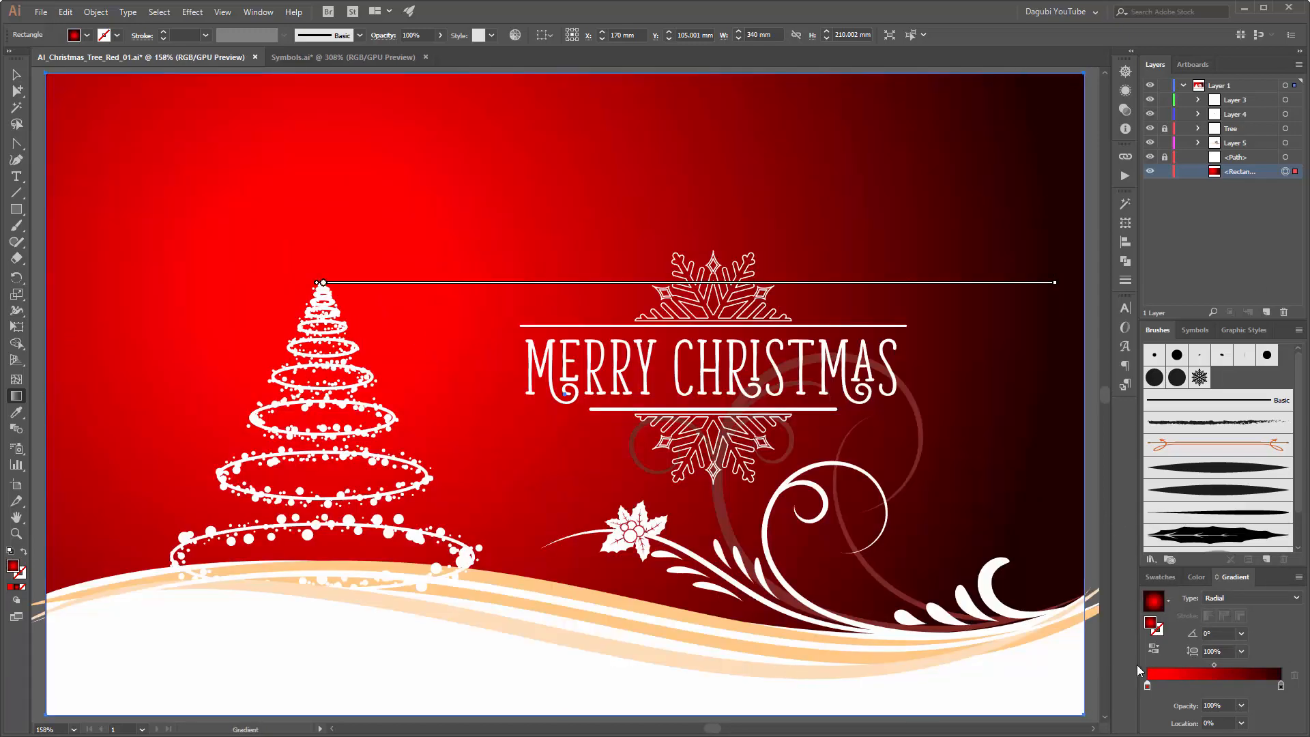
double_click(1148, 686)
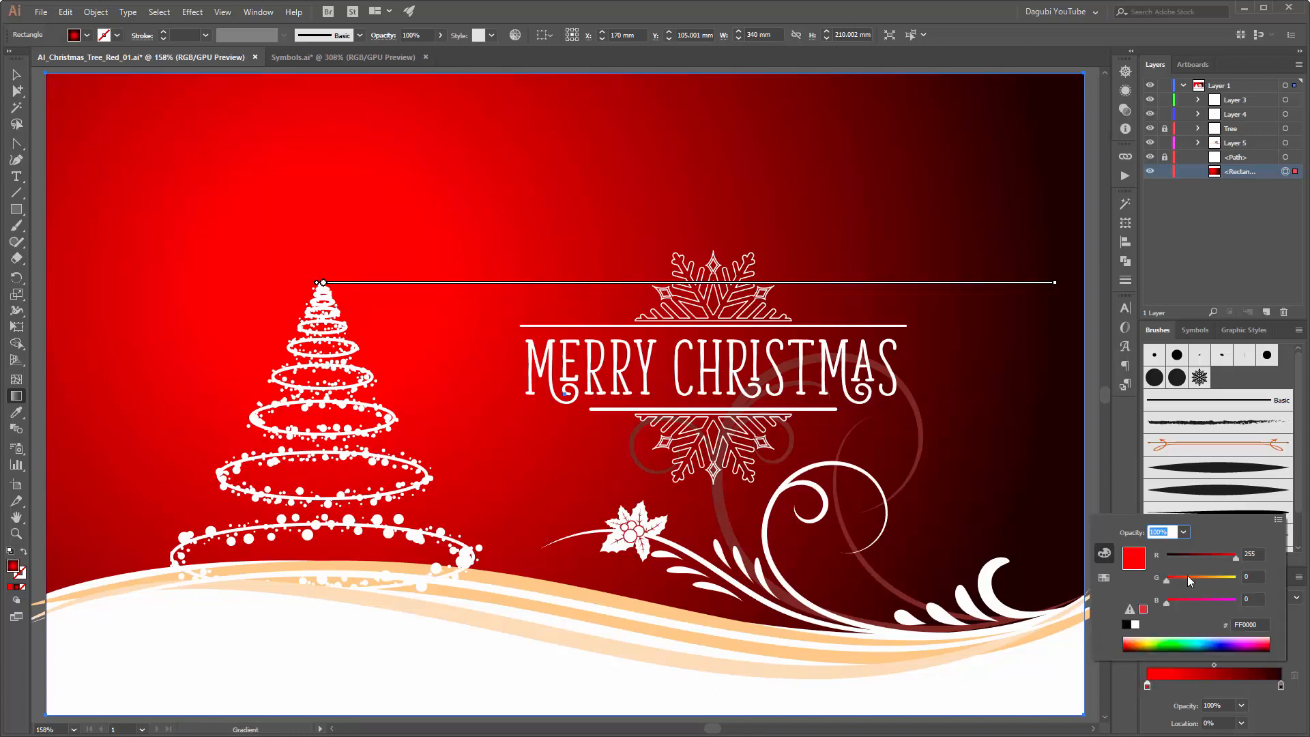
left_click_drag(1235, 556, 1210, 557)
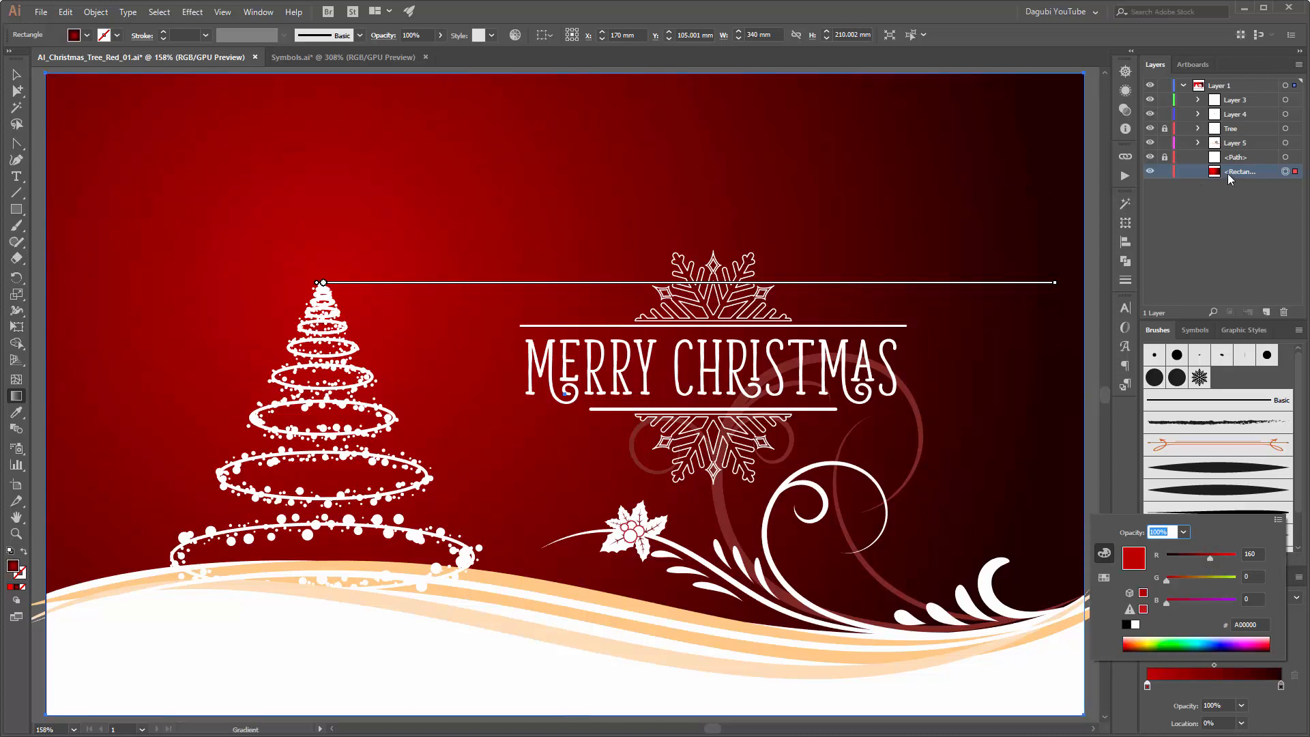
Step: Lock the background rectangle and set up the Paintbrush with the snowflake scatter brush and a white FFFFFF stroke
left_click(1165, 171)
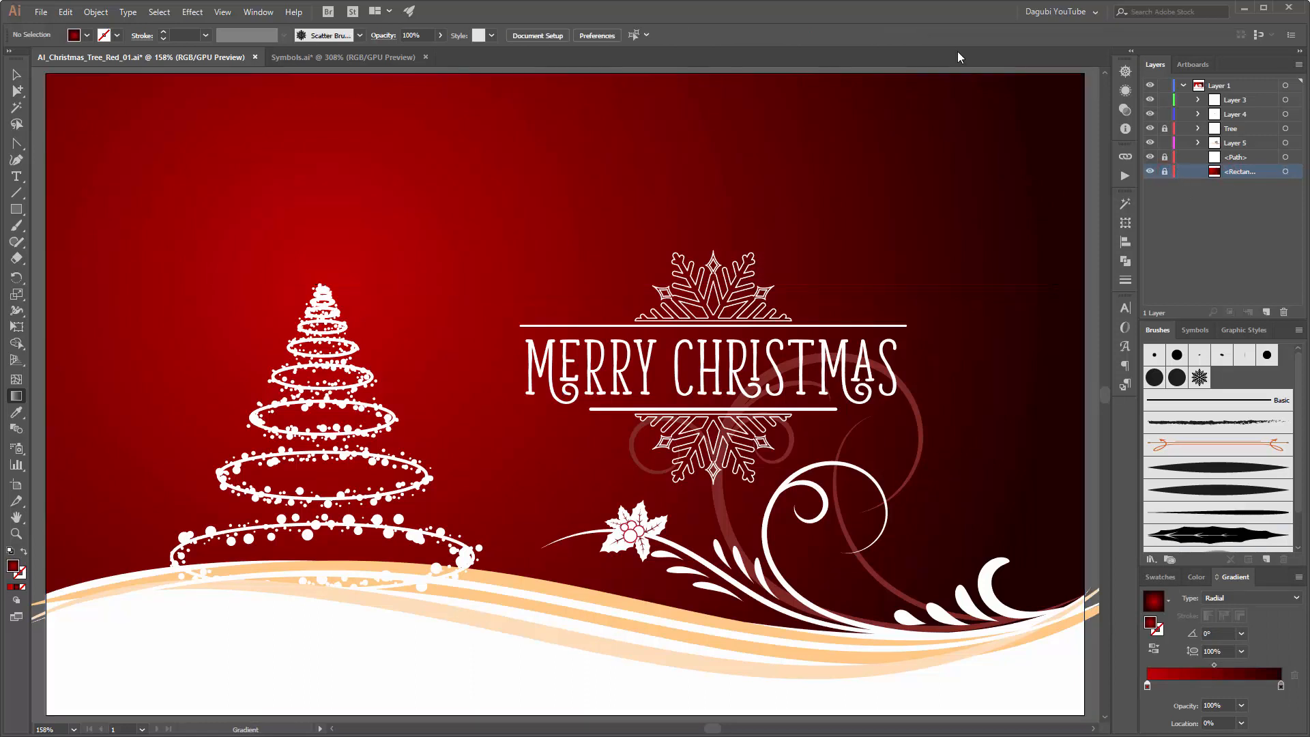
left_click(16, 226)
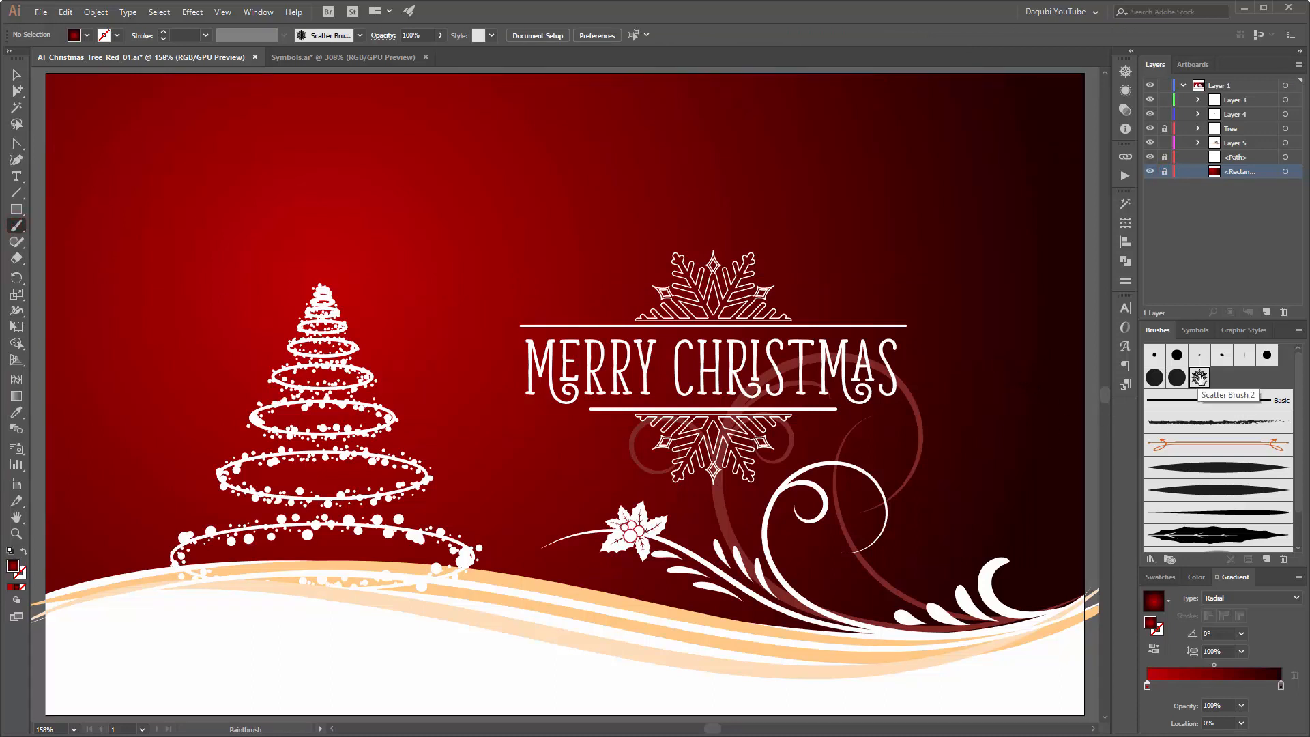
left_click(1199, 378)
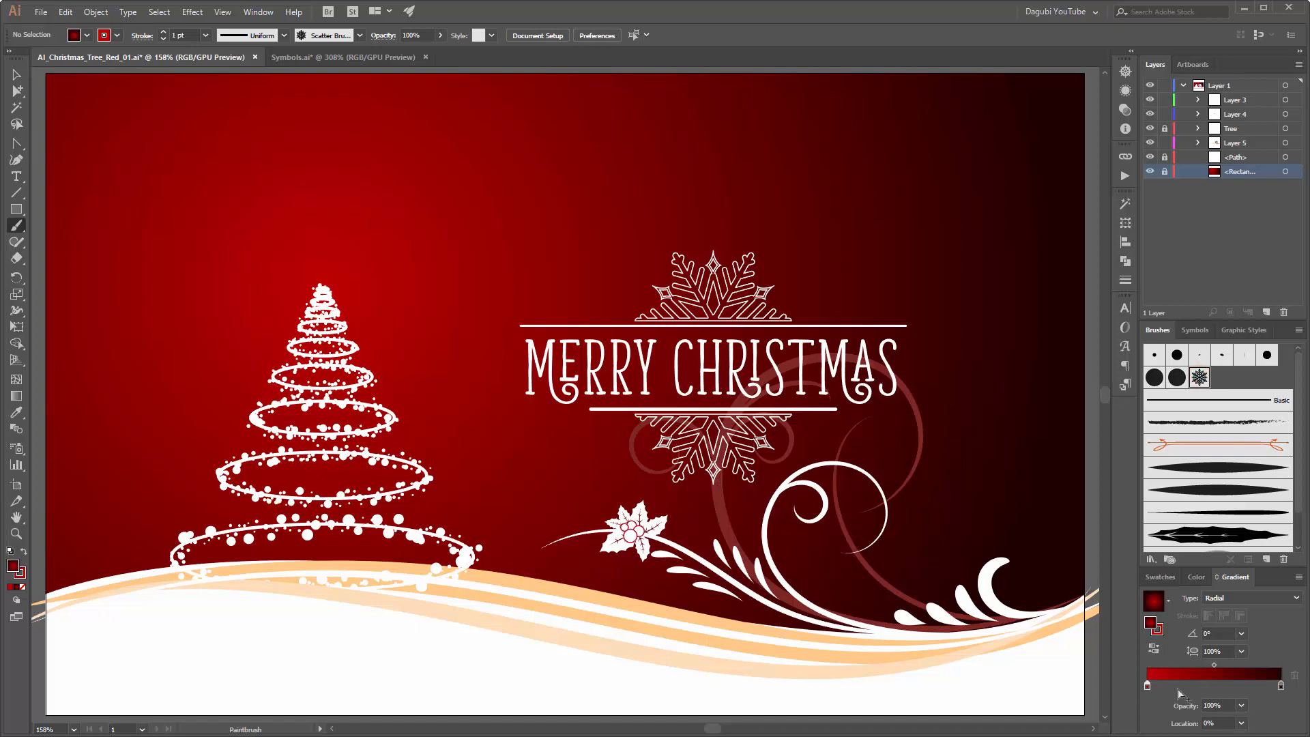
left_click(1160, 636)
left_click(1196, 577)
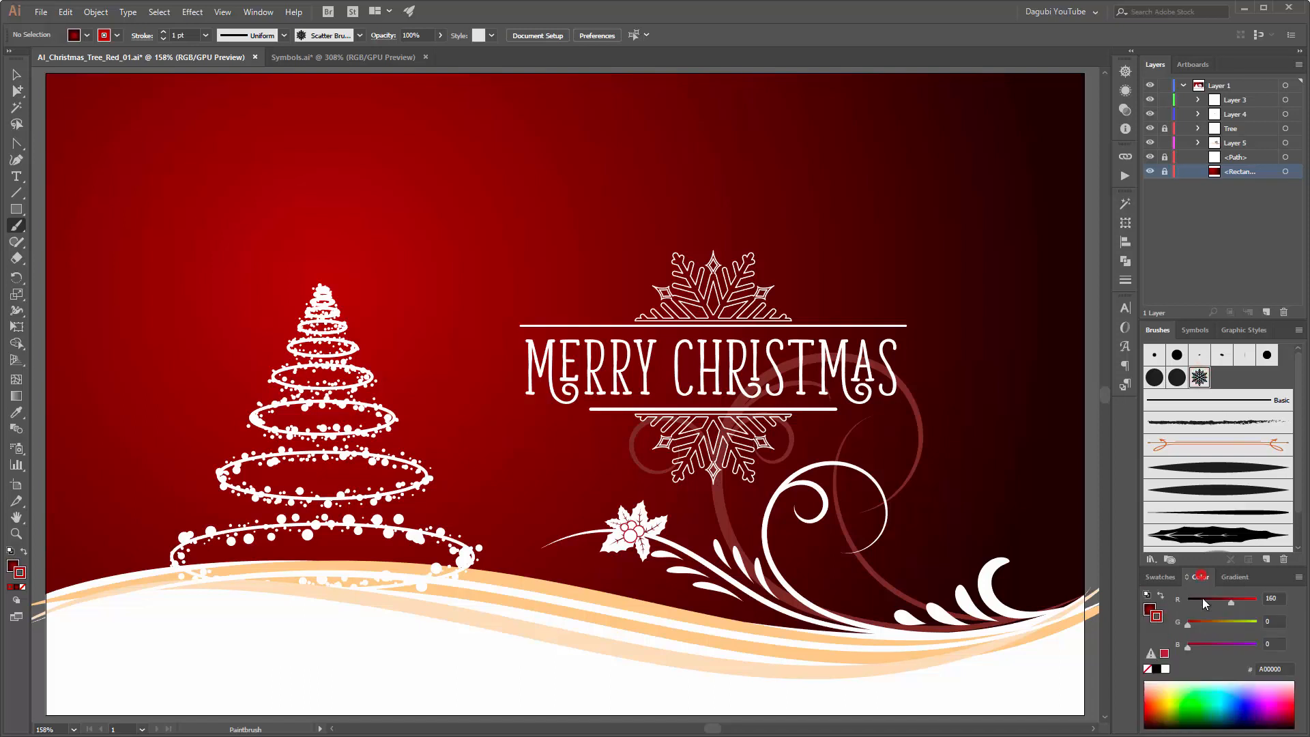
left_click(1166, 669)
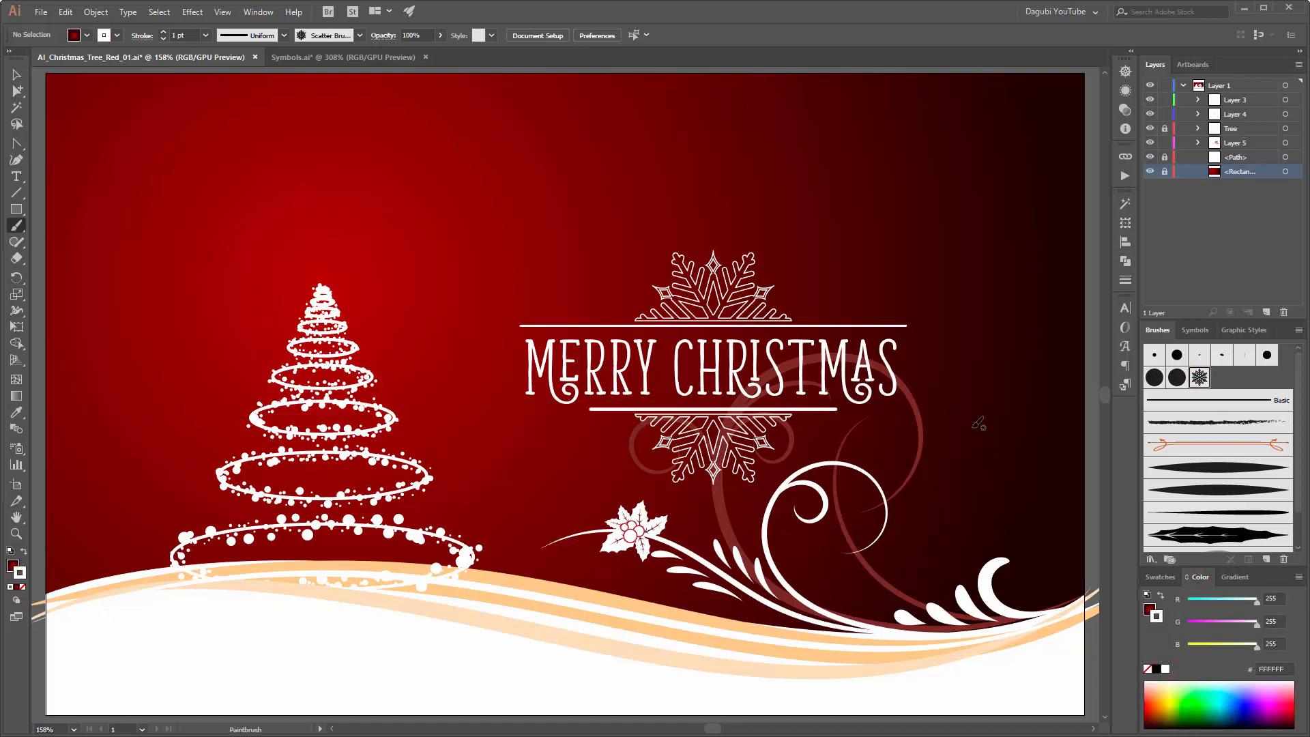
Step: Paint a wavy line of snowflakes down the artboard's right edge with a 3 pt stroke and 7% opacity
key("ctrl+1")
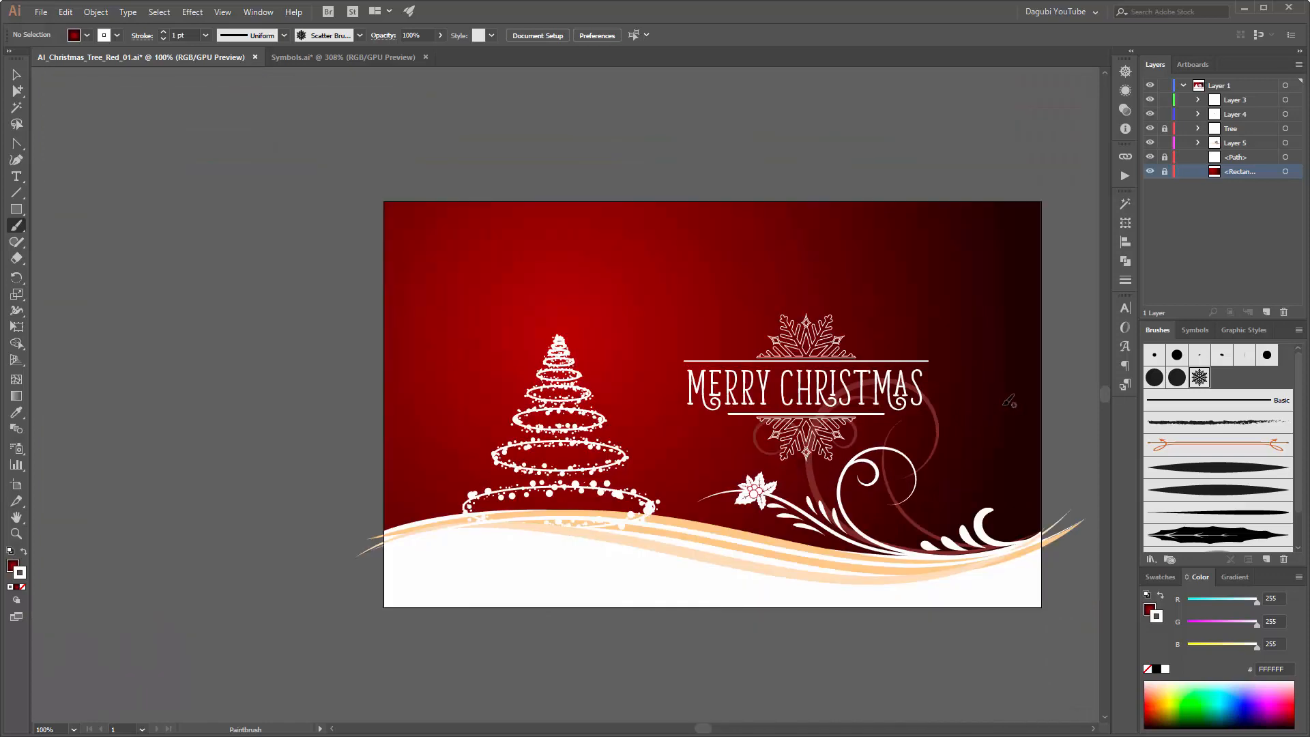
left_click_drag(1031, 400, 976, 396)
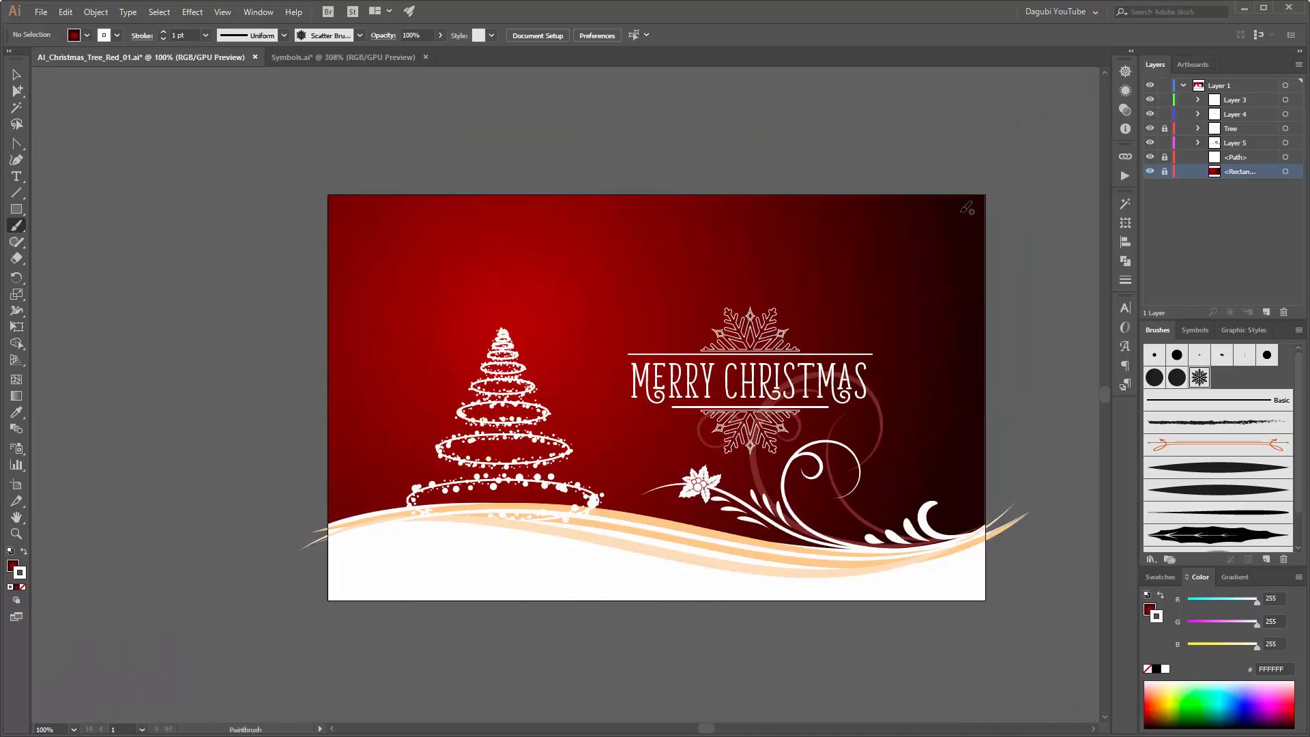
mouse_move(962, 213)
left_mouse_down()
mouse_move(946, 334)
mouse_move(967, 437)
mouse_move(947, 504)
left_mouse_up()
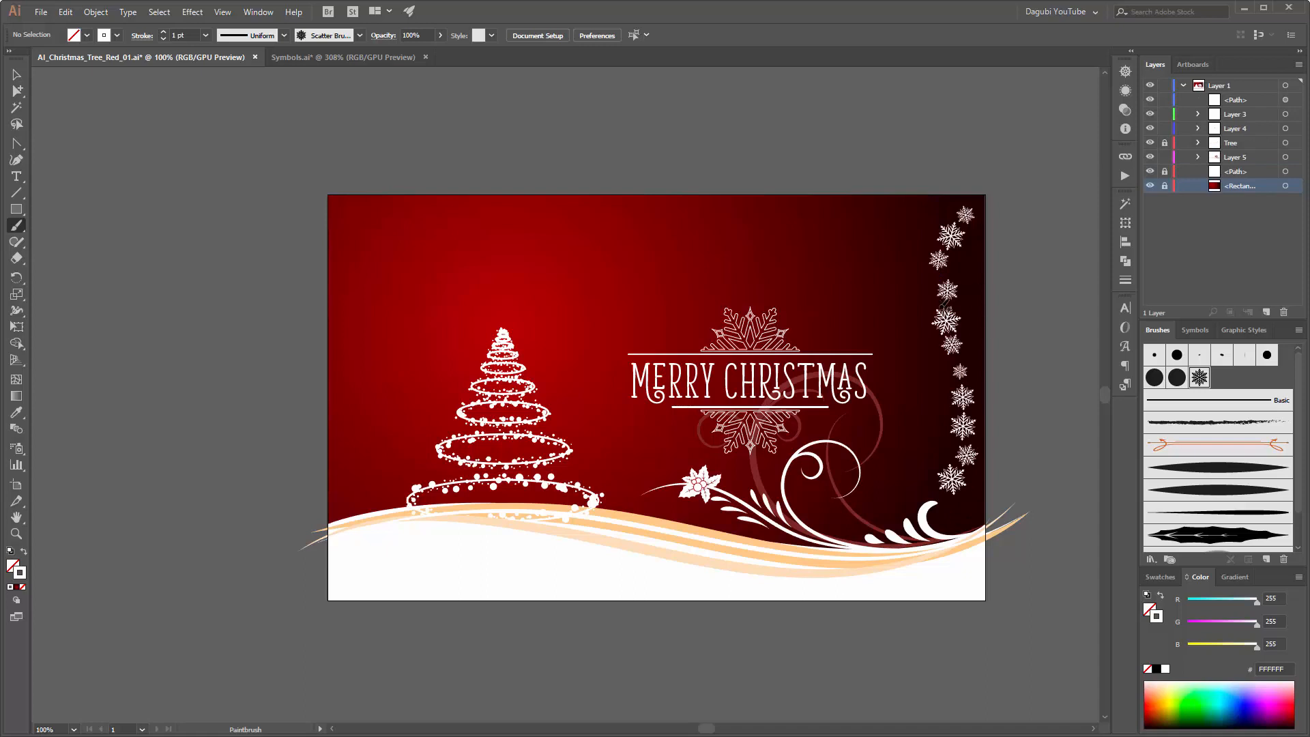
left_click(164, 33)
left_click(164, 32)
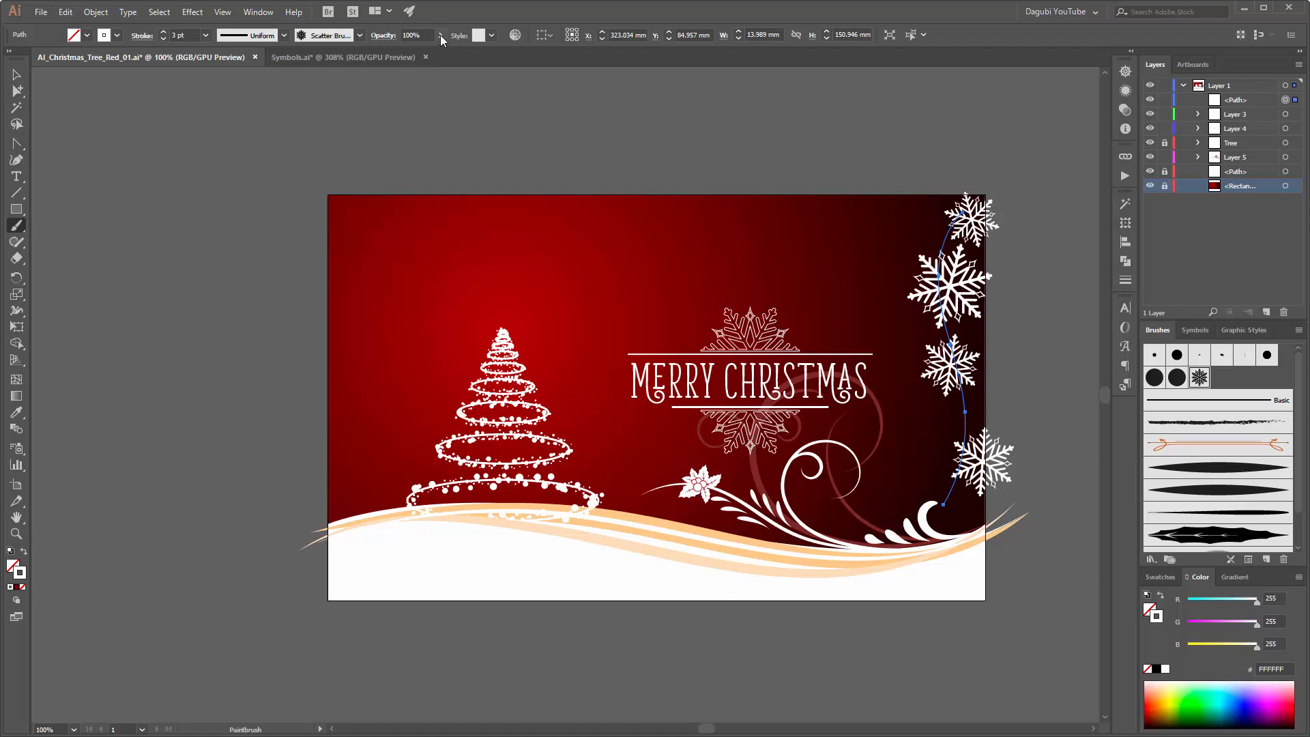
left_click(440, 35)
left_click_drag(419, 52, 395, 57)
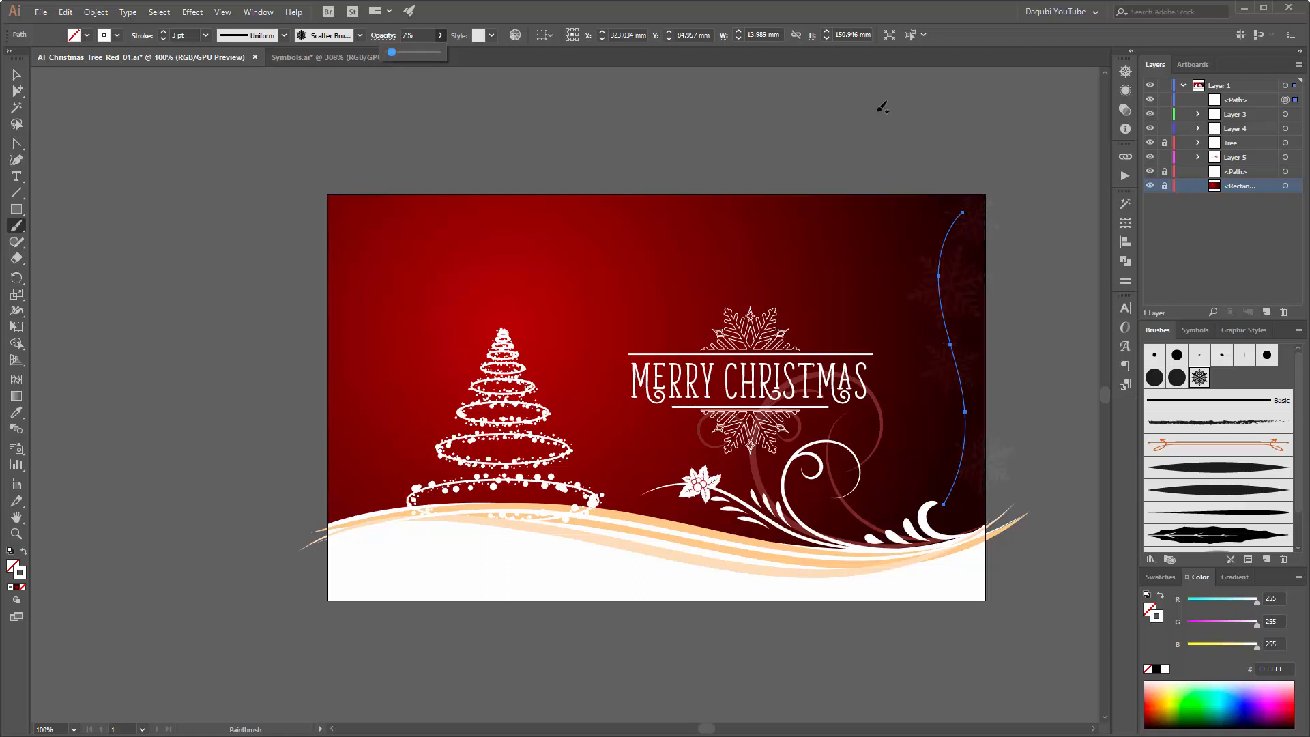
left_click(914, 95, "ctrl")
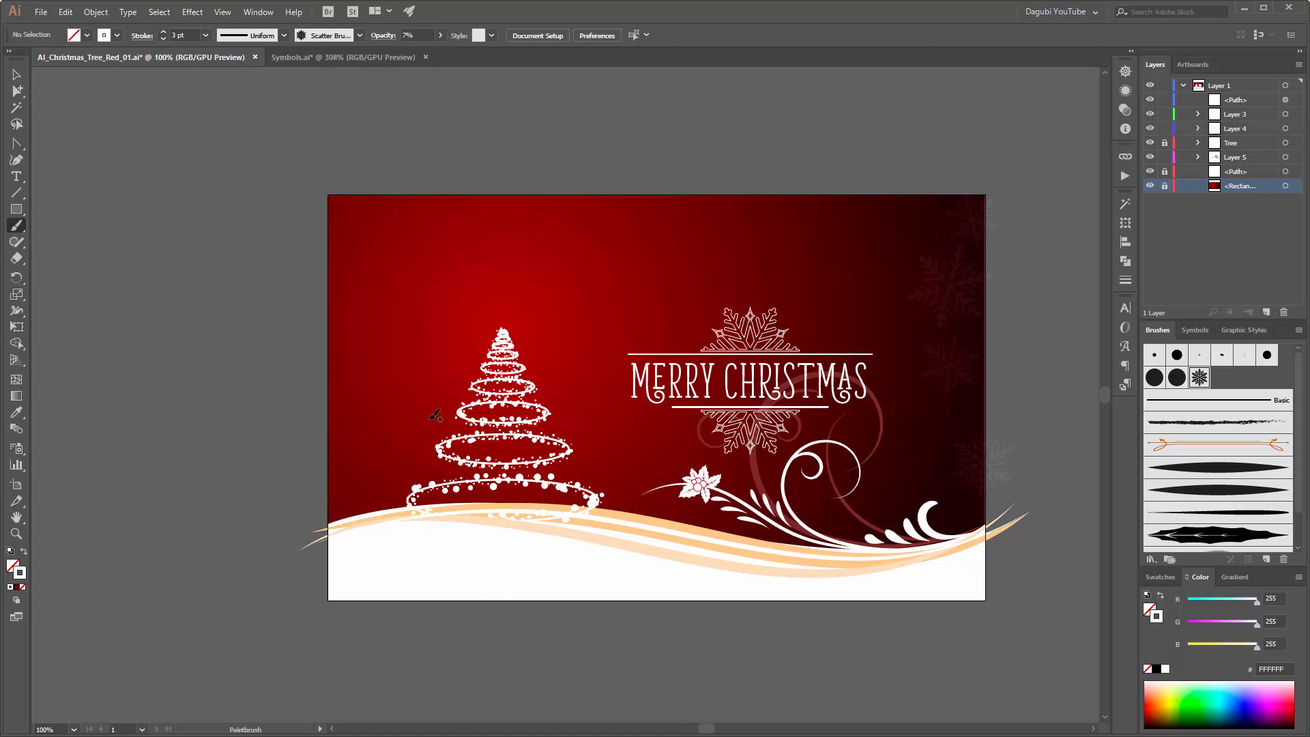
Step: Paint two faint snowflake strokes along the artboard's left edge, the second curving towards the base of the tree
mouse_move(366, 178)
left_mouse_down()
mouse_move(352, 189)
mouse_move(345, 536)
left_mouse_up()
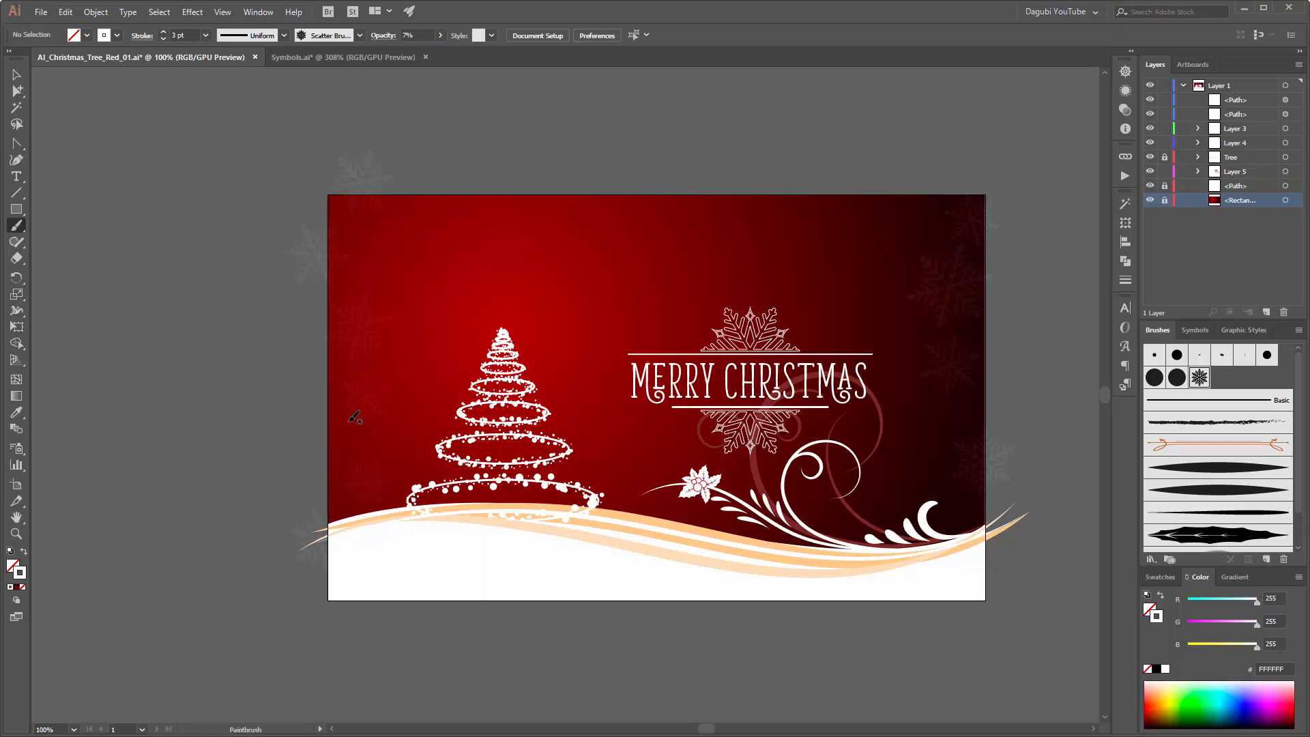
left_click_drag(355, 417, 445, 503)
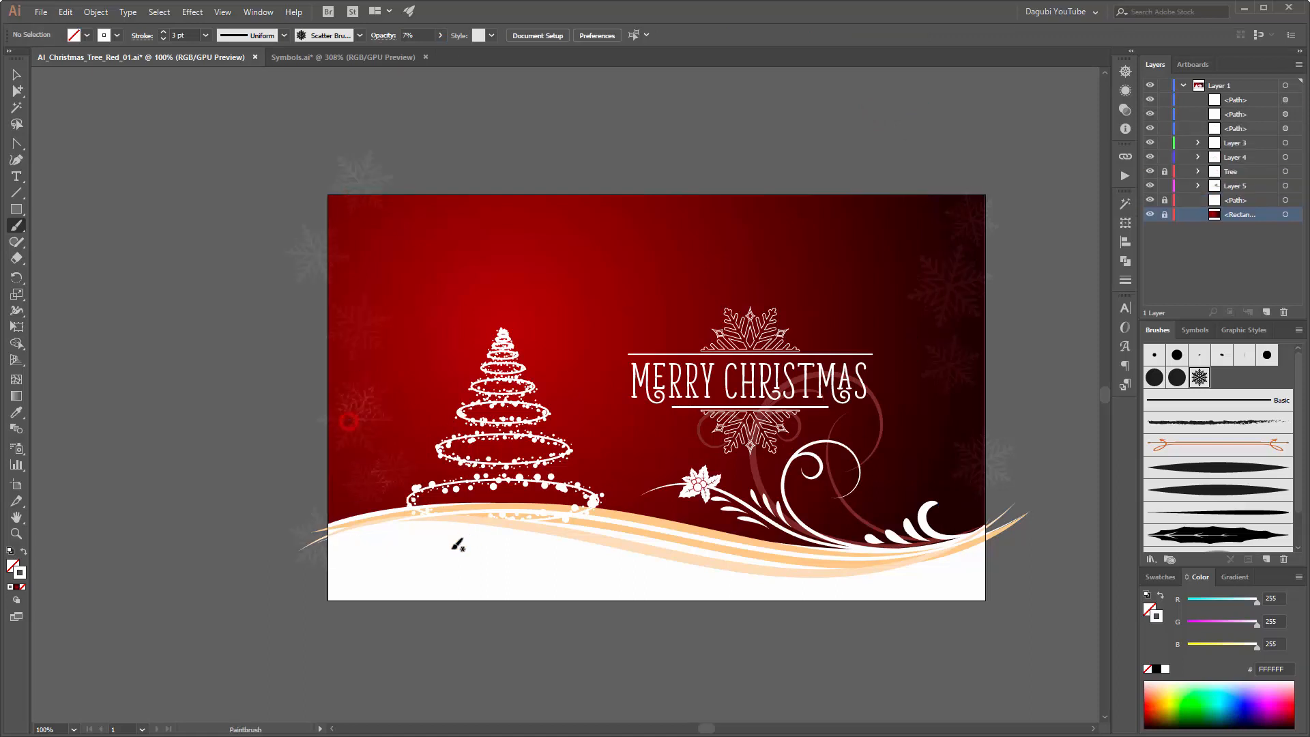
Step: Reduce the brush stroke to 2 pt and paint more faint snowflakes along the right and left sides of the background
left_click(163, 39)
mouse_move(833, 536)
left_mouse_down()
mouse_move(905, 465)
mouse_move(920, 380)
left_mouse_up()
left_click_drag(931, 455, 972, 367)
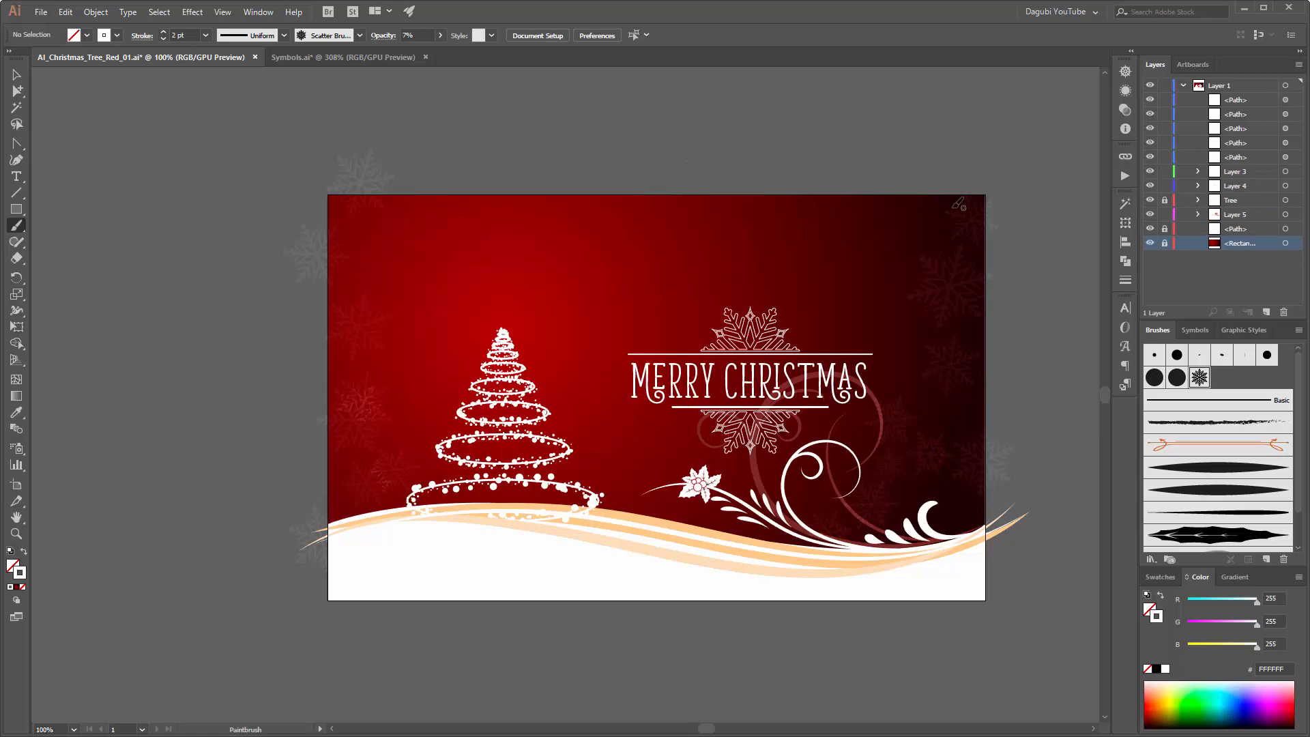
left_click_drag(961, 202, 940, 211)
left_click_drag(382, 220, 386, 333)
mouse_move(367, 462)
left_mouse_down()
mouse_move(491, 568)
mouse_move(344, 487)
mouse_move(339, 459)
left_mouse_up()
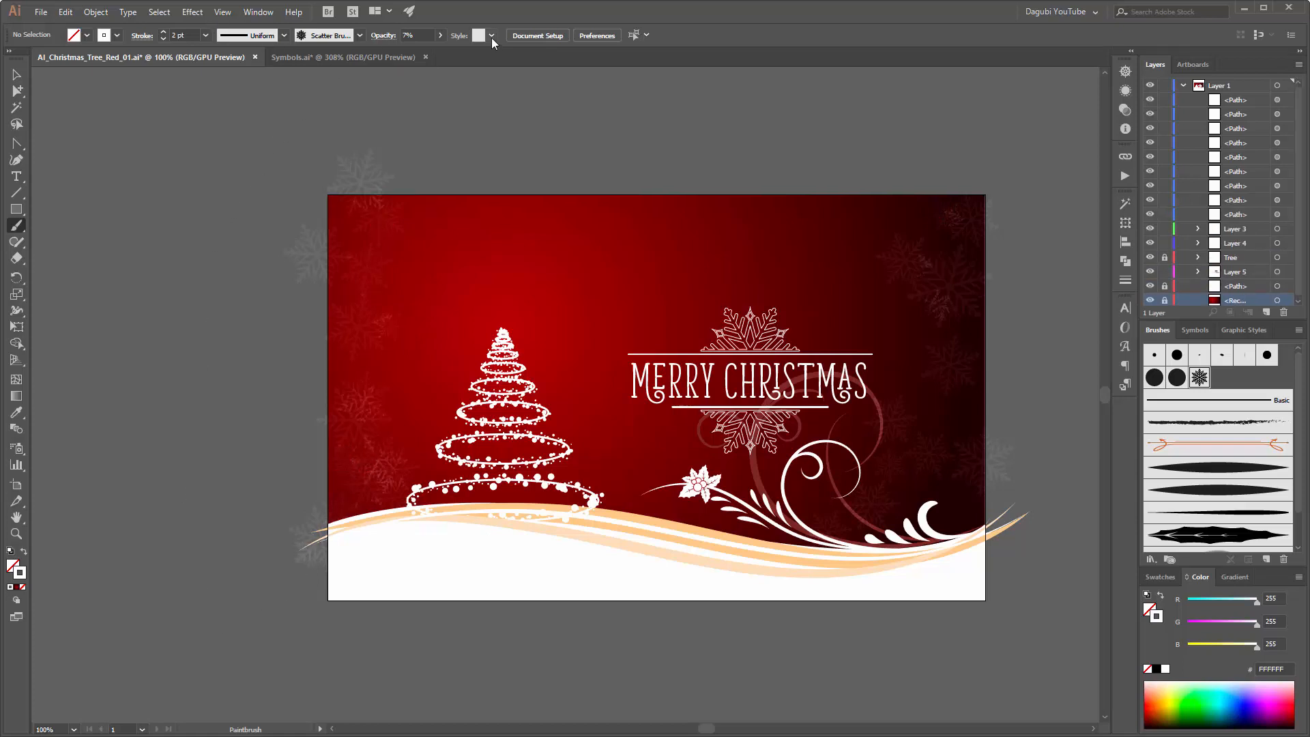
Step: Raise the brush opacity to 14% and add snowflakes along the hill, left of the tree and around the right-hand curls
left_click(440, 36)
left_click_drag(657, 528, 770, 544)
mouse_move(622, 517)
left_mouse_down()
mouse_move(513, 495)
mouse_move(393, 537)
left_mouse_up()
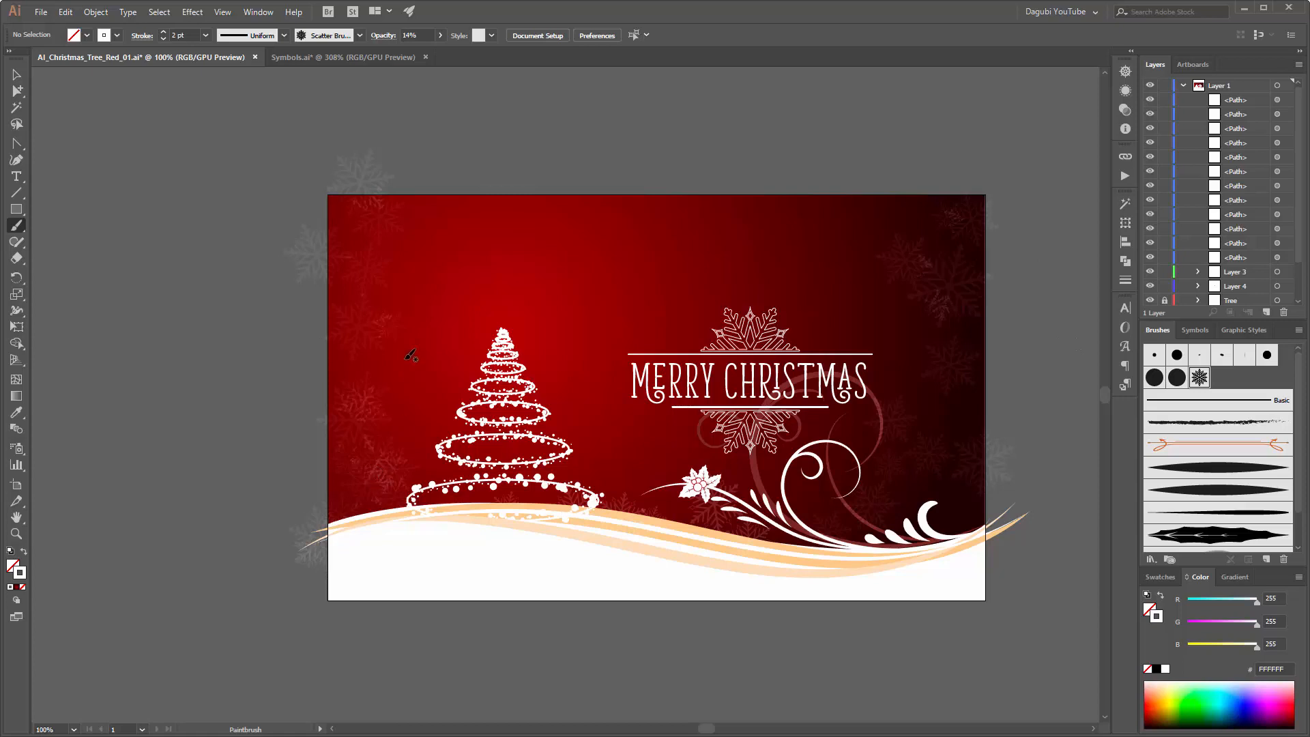
left_click_drag(406, 308, 409, 312)
left_click(412, 397)
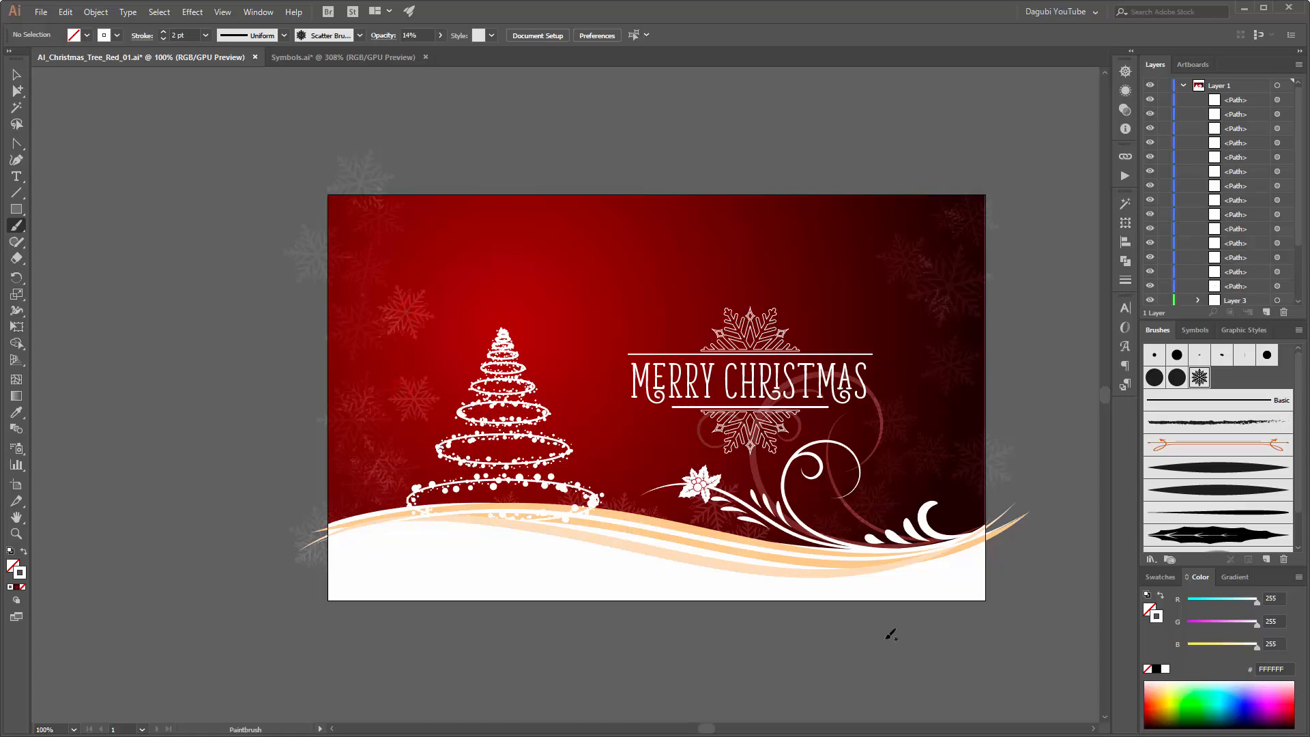
left_click(903, 366)
left_click(948, 517)
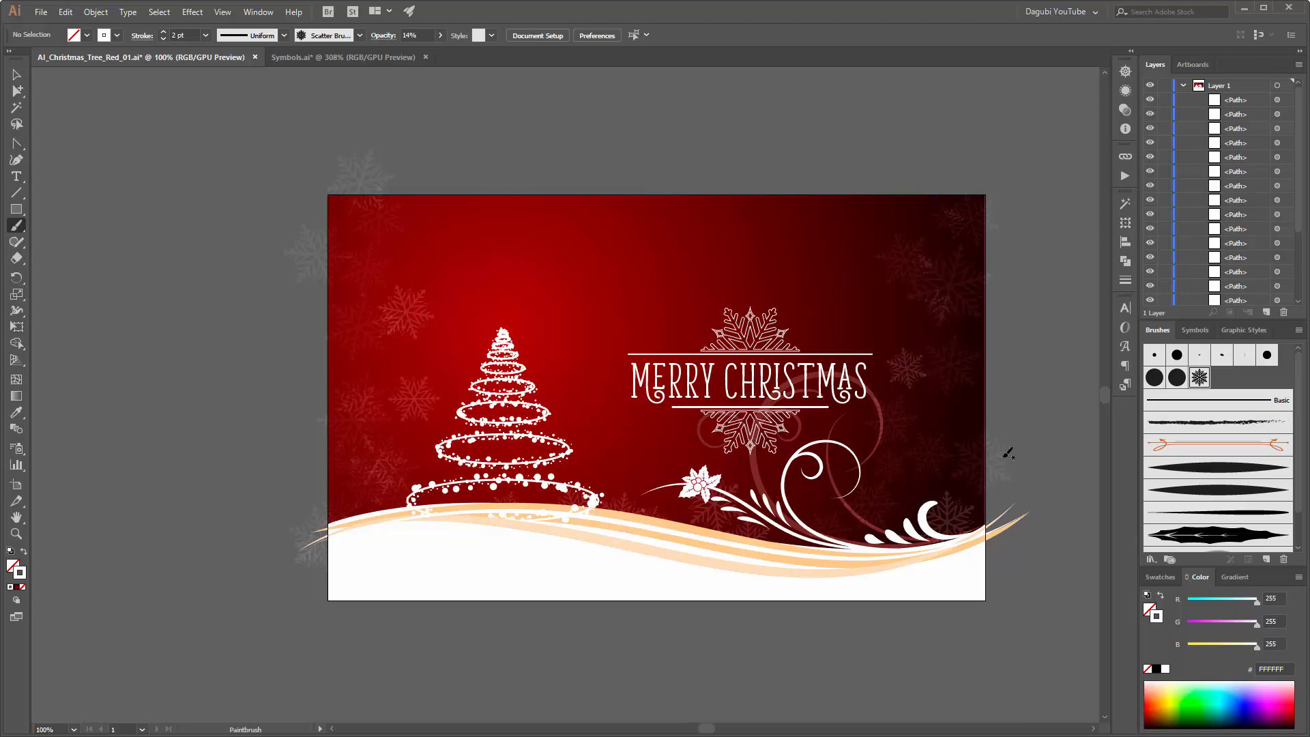
Step: Collect all the painted snowflake paths into a new sublayer of Layer 1 and check it by toggling its visibility
key("ctrl+0")
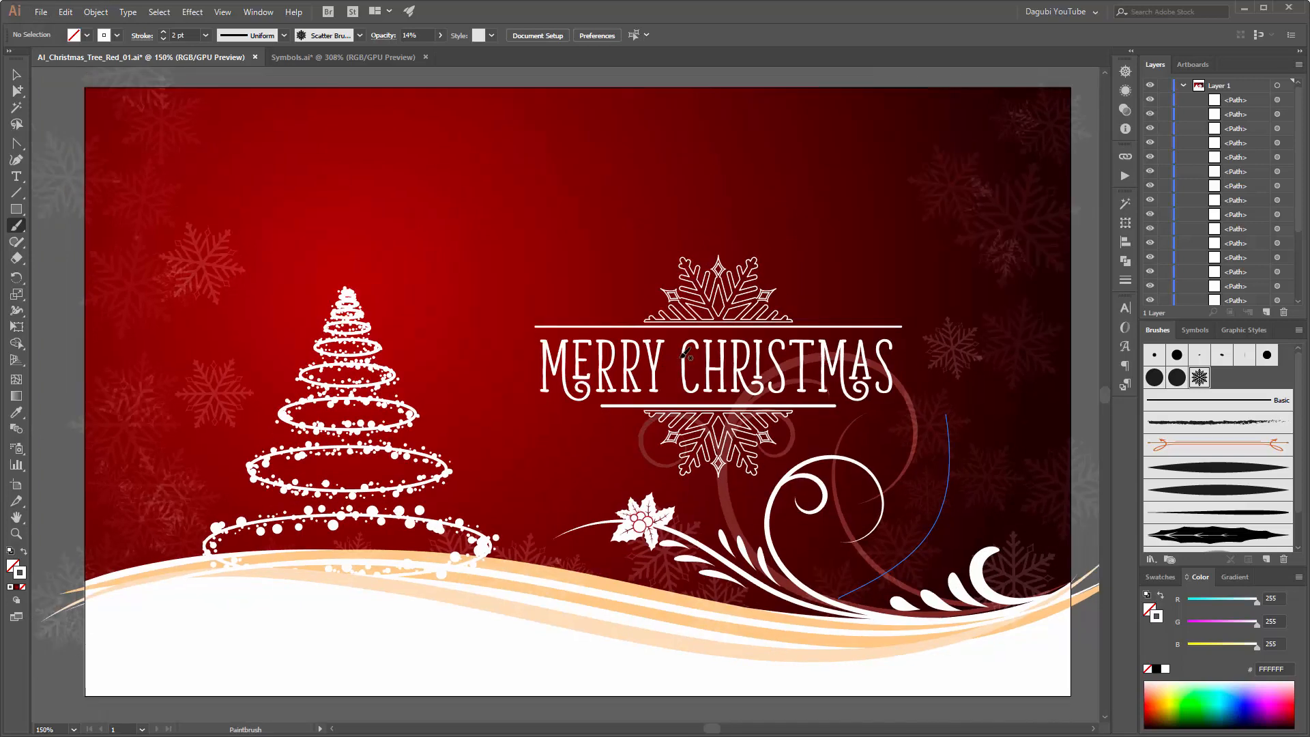
scroll(667, 333, "down", 3)
scroll(669, 331, "up", 1)
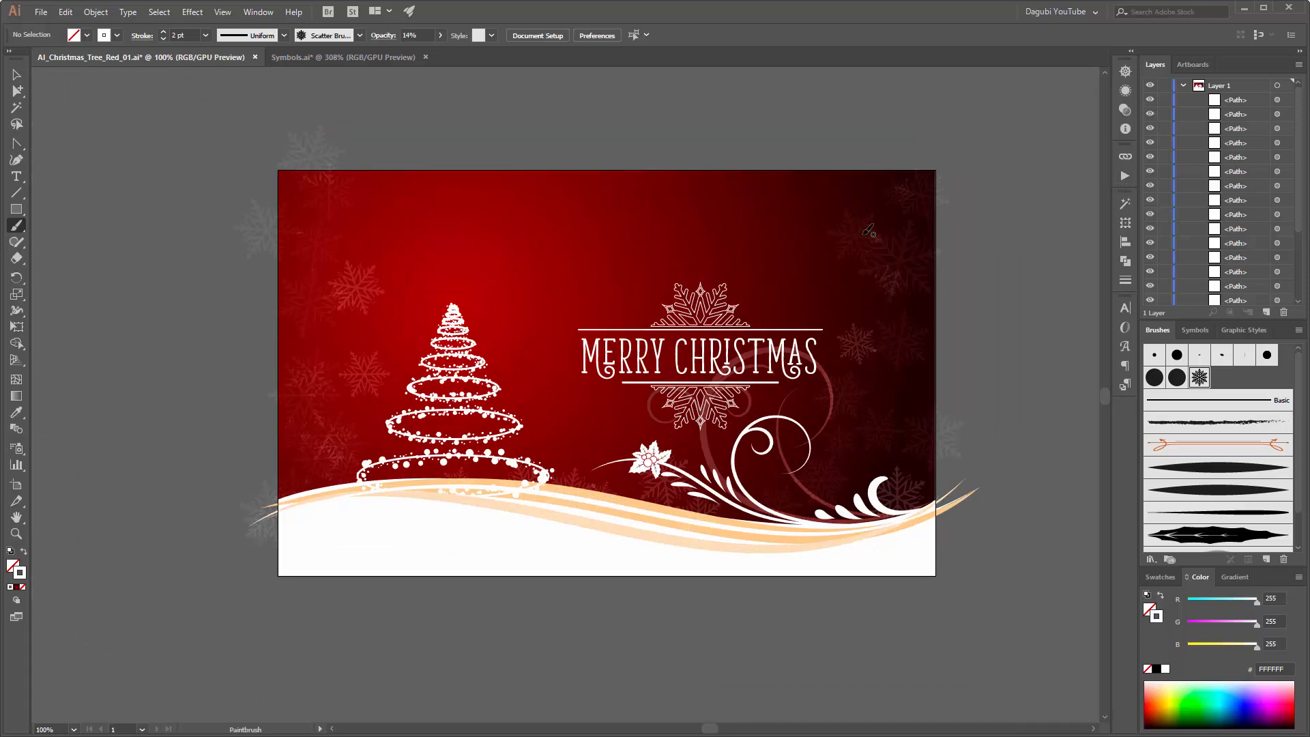
left_click(1236, 100)
left_click(1297, 100)
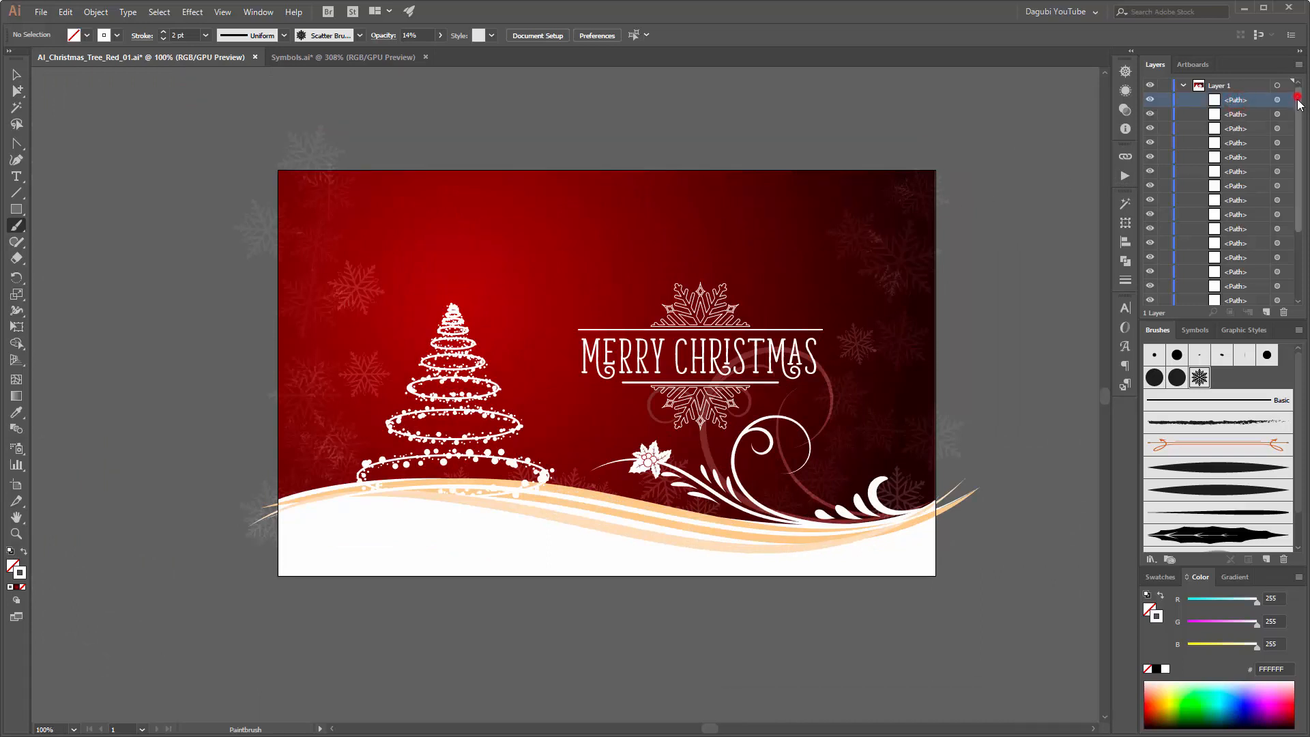
scroll(1226, 259, "down", 5)
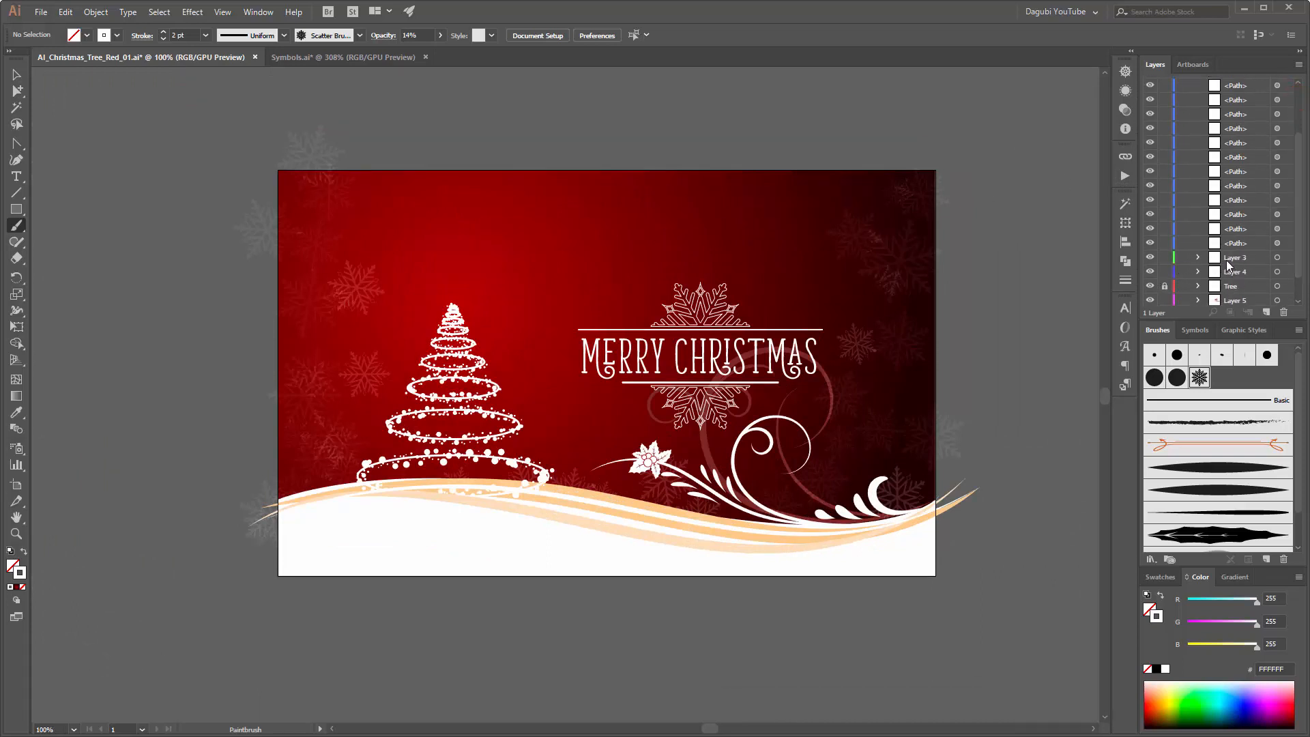
left_click(1237, 243, "shift")
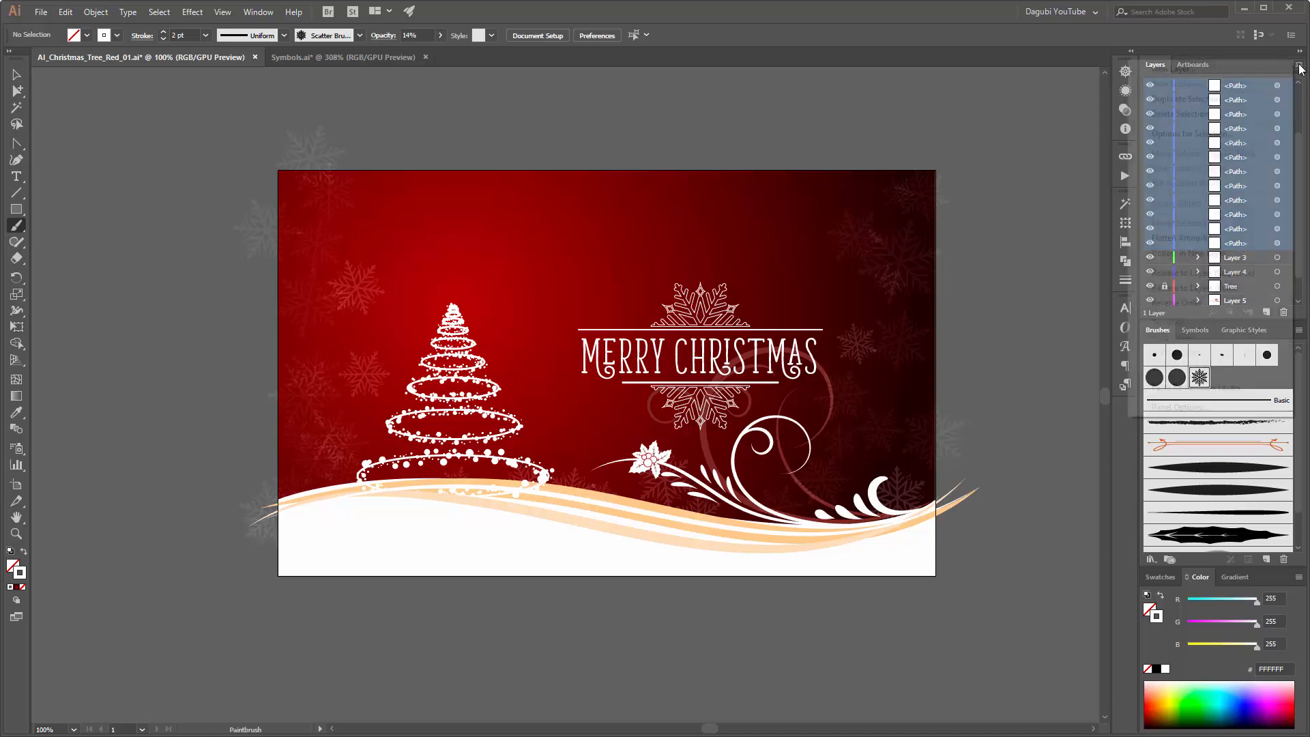
left_click(1298, 65)
left_click(1201, 253)
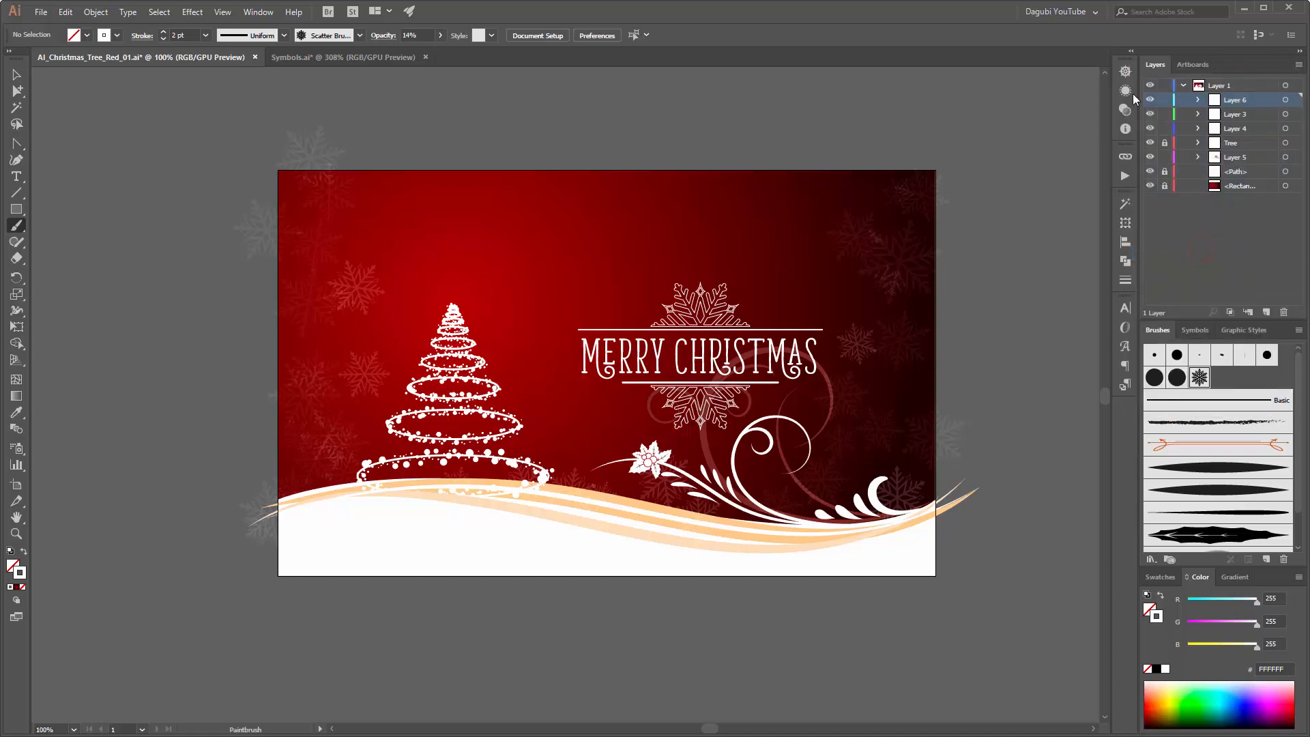
left_click(1151, 100)
left_click(1151, 100)
Step: Unlock the background rectangle, duplicate it and move the copy to the top of Layer 1
left_click(16, 210)
left_click(1258, 190)
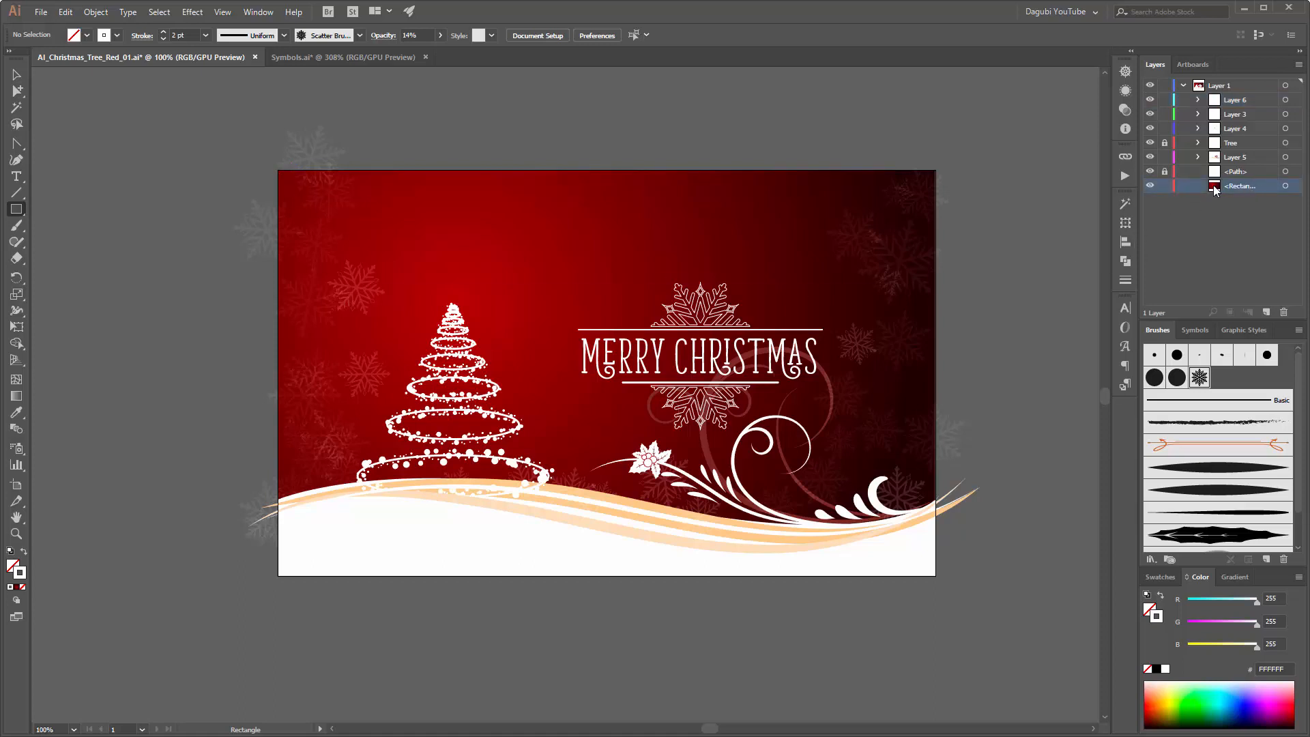
left_click_drag(1264, 184, 1267, 312)
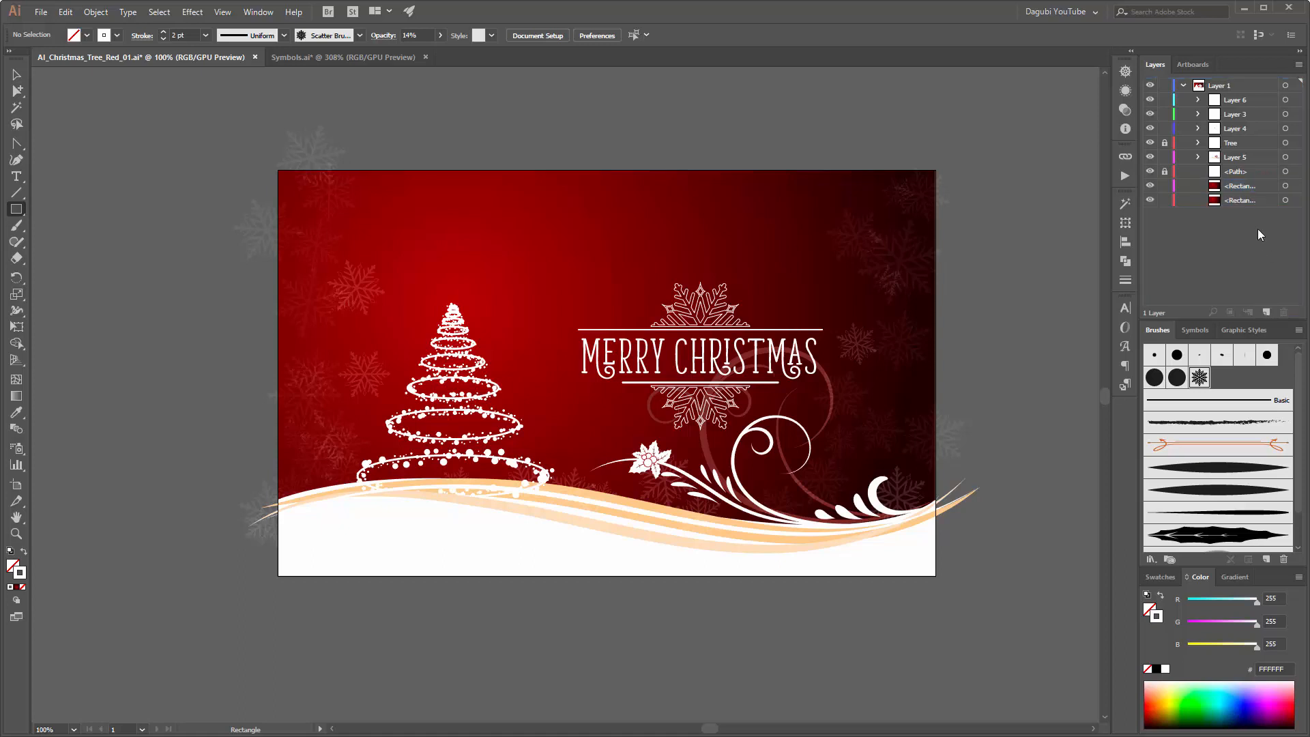
left_click(1242, 187)
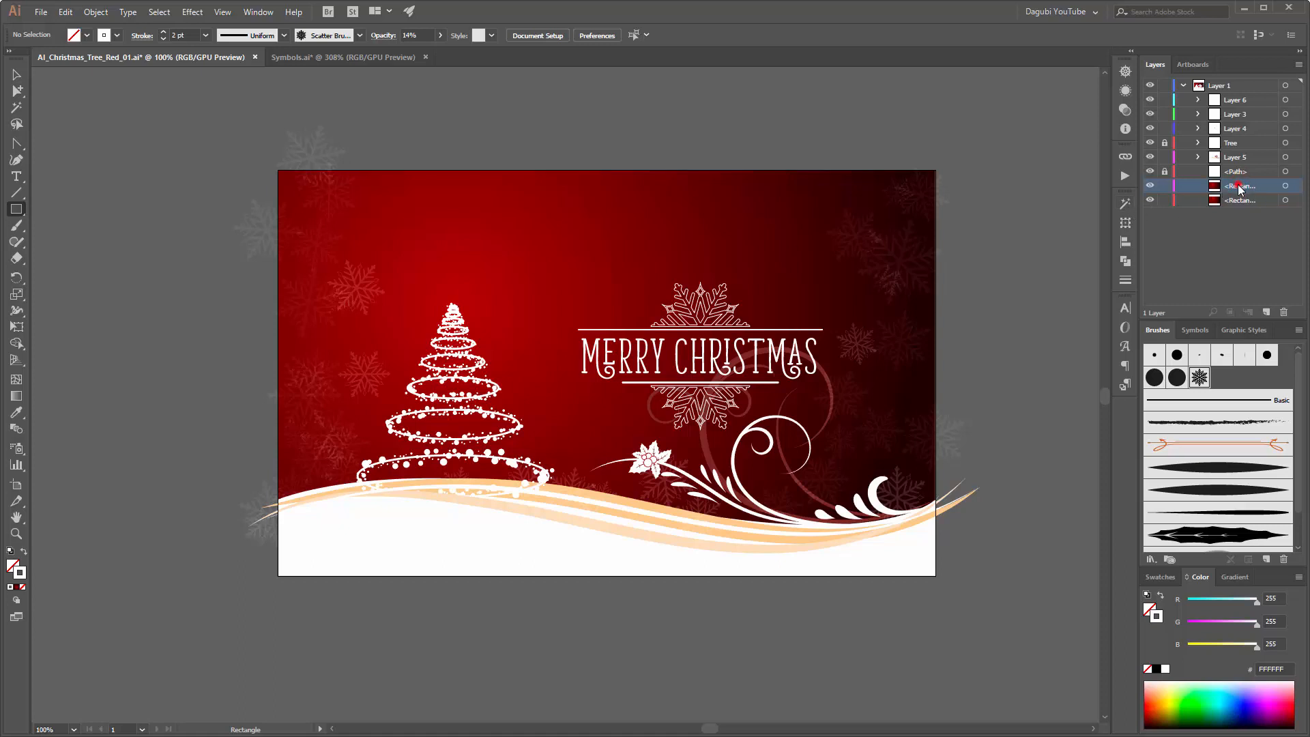
left_click_drag(1241, 190, 1248, 92)
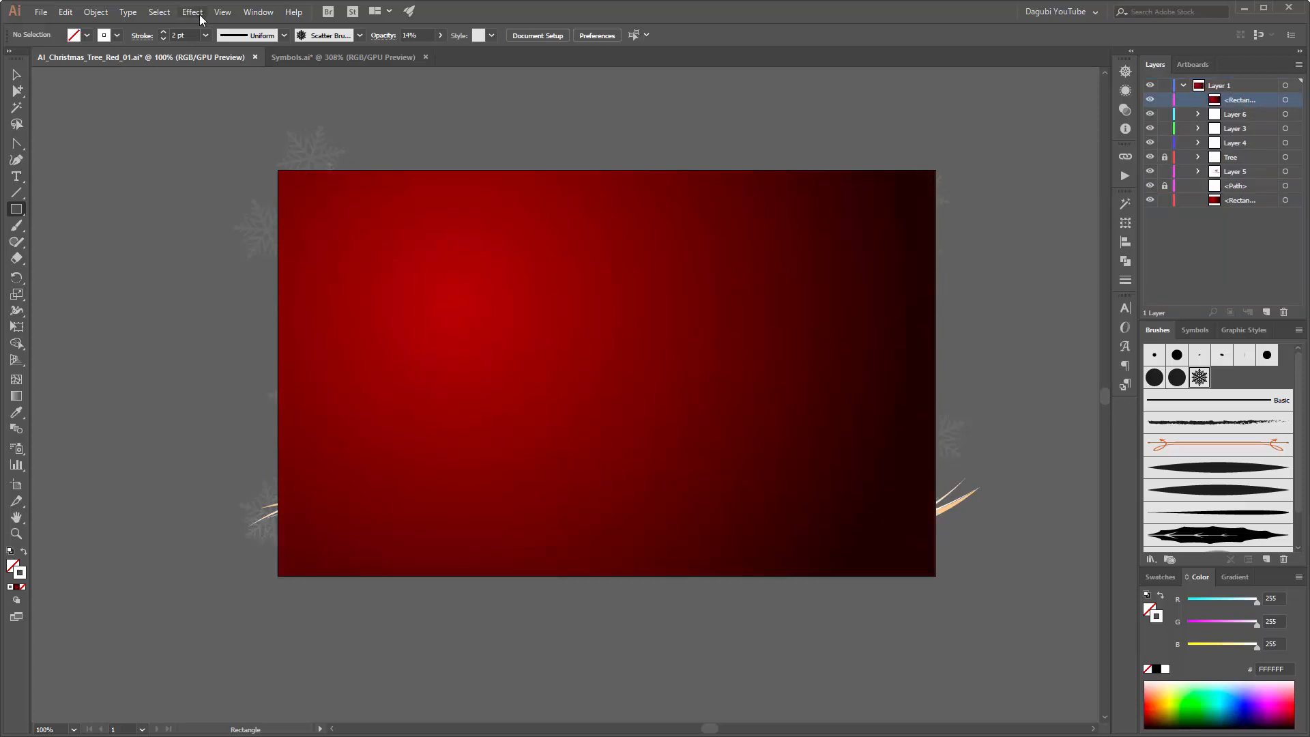
Step: Make a clipping mask for Layer 1 from the topmost rectangle copy to trim the artwork to the artboard
left_click(159, 12)
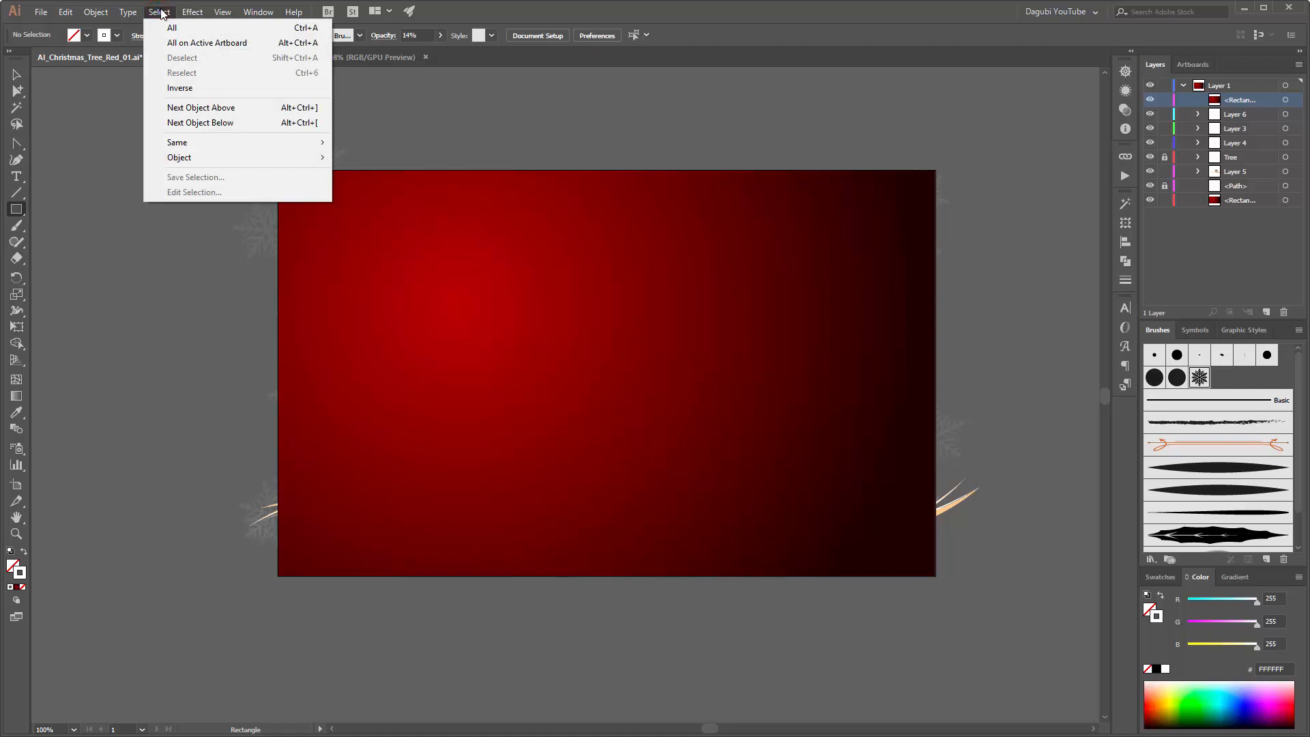
left_click(161, 12)
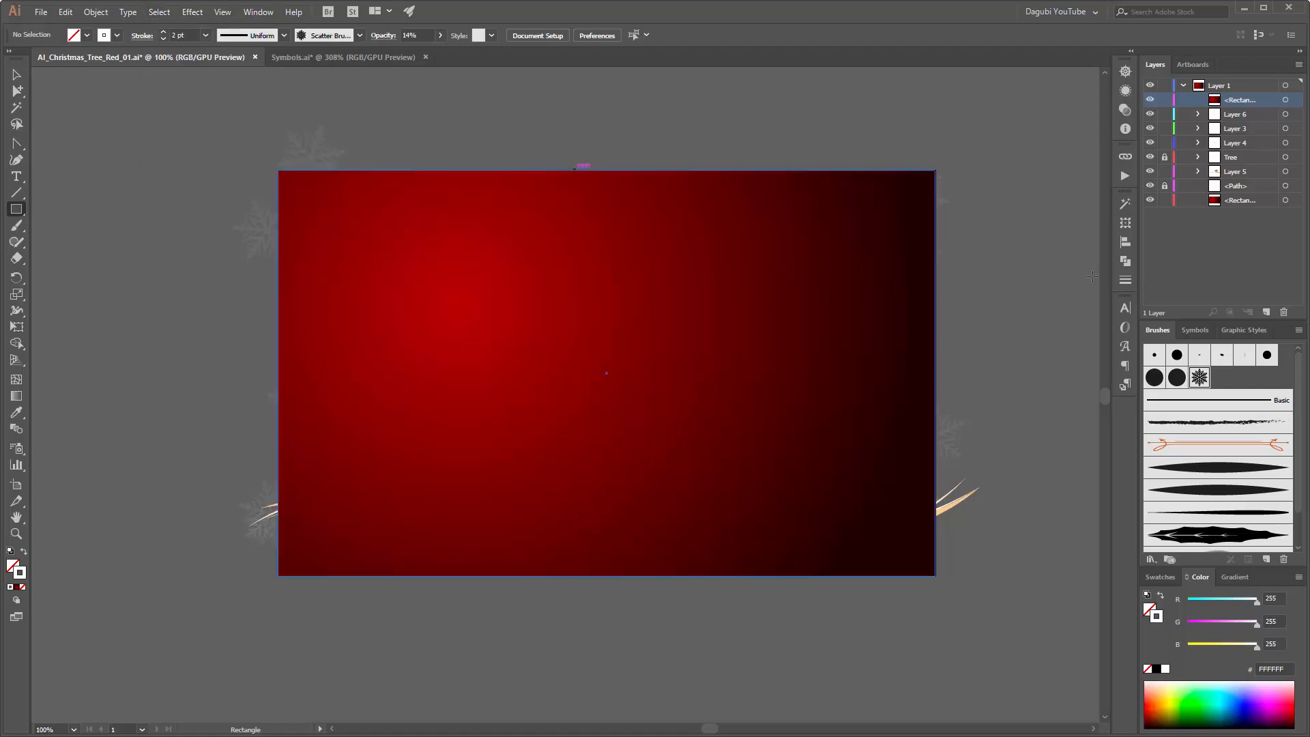
left_click(1054, 104, "ctrl")
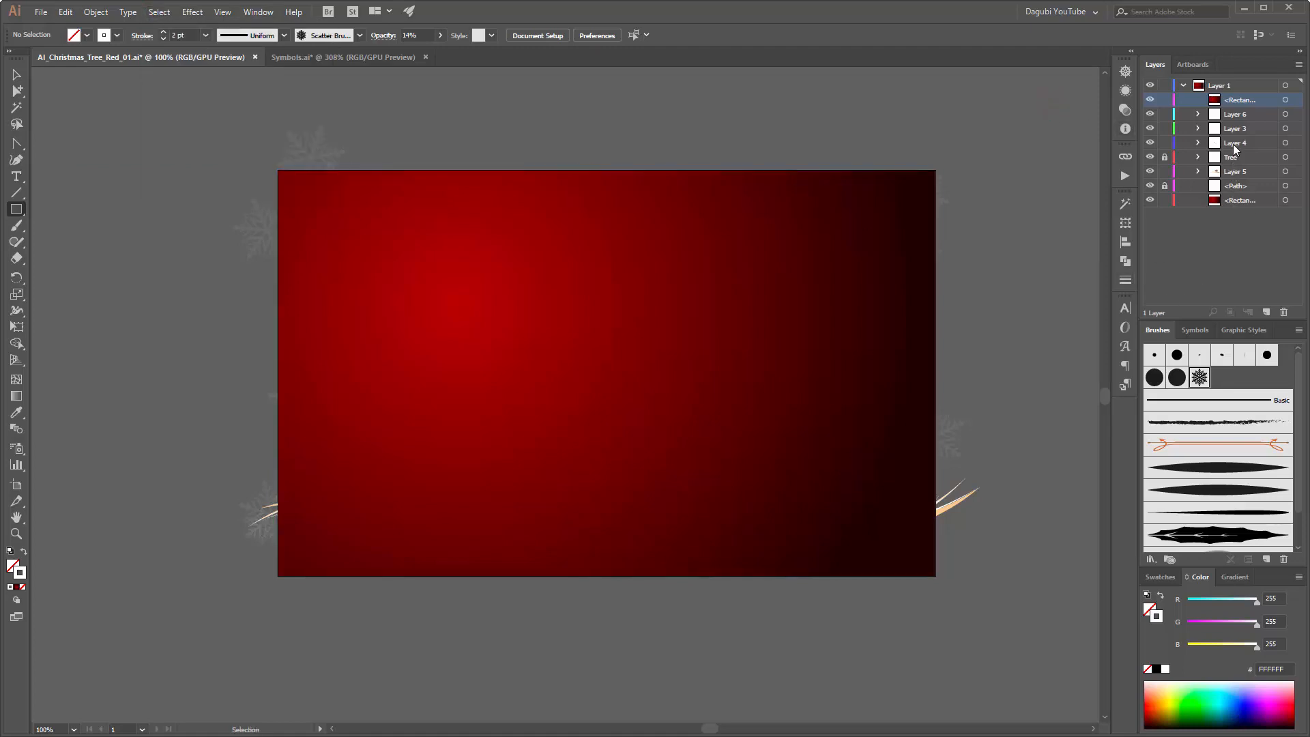
left_click(1242, 87)
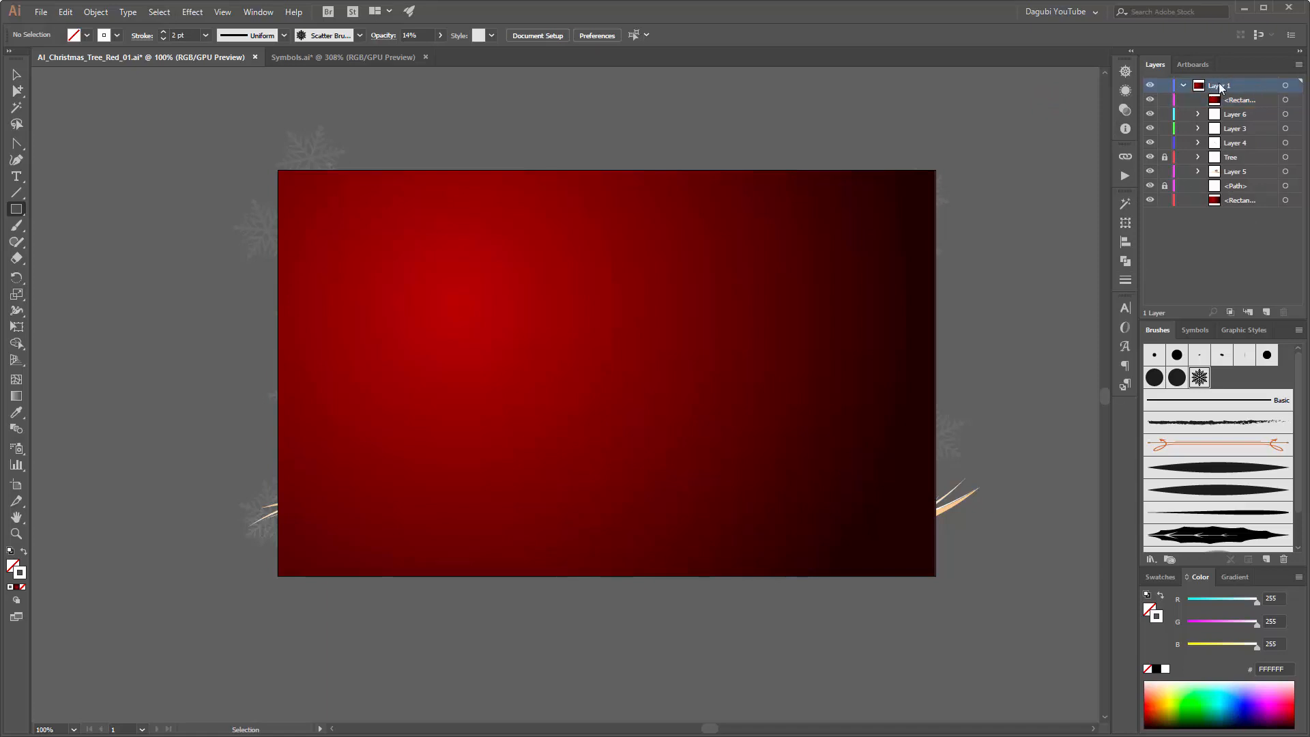
left_click(1231, 313)
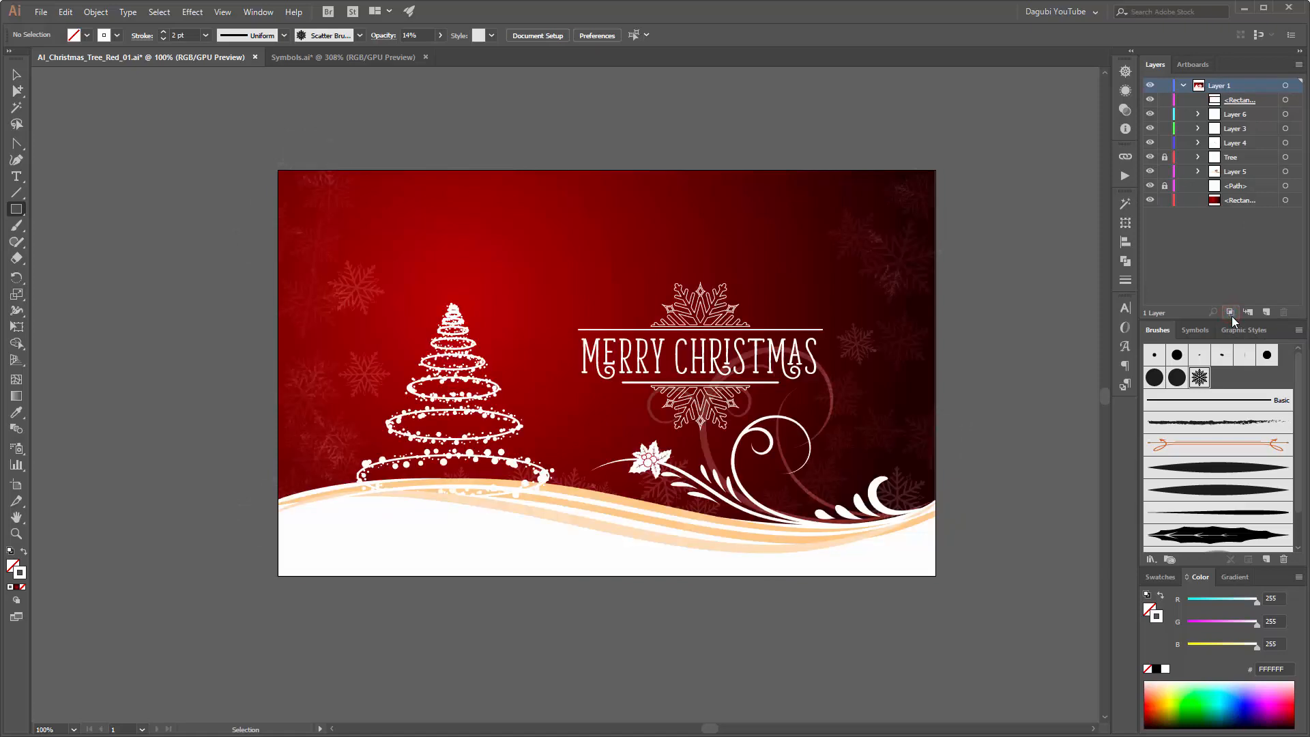
Step: Toggle the clipping rectangle's visibility to compare the trimmed and untrimmed artwork, and lock the rectangle
left_click(1150, 101)
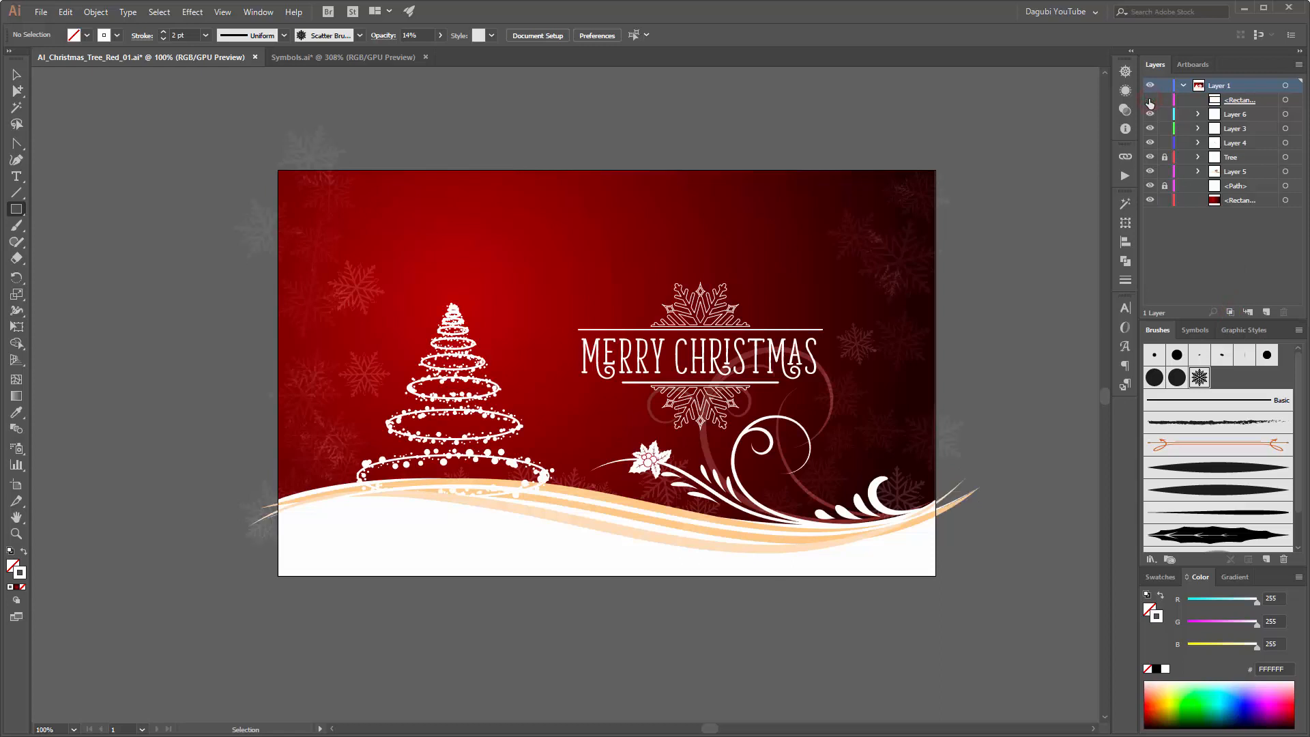
left_click(1150, 100)
left_click(1151, 100)
left_click(1150, 101)
left_click(1150, 100)
left_click(1150, 100)
left_click(1150, 101)
left_click(1150, 100)
left_click(1150, 100)
left_click(1150, 100)
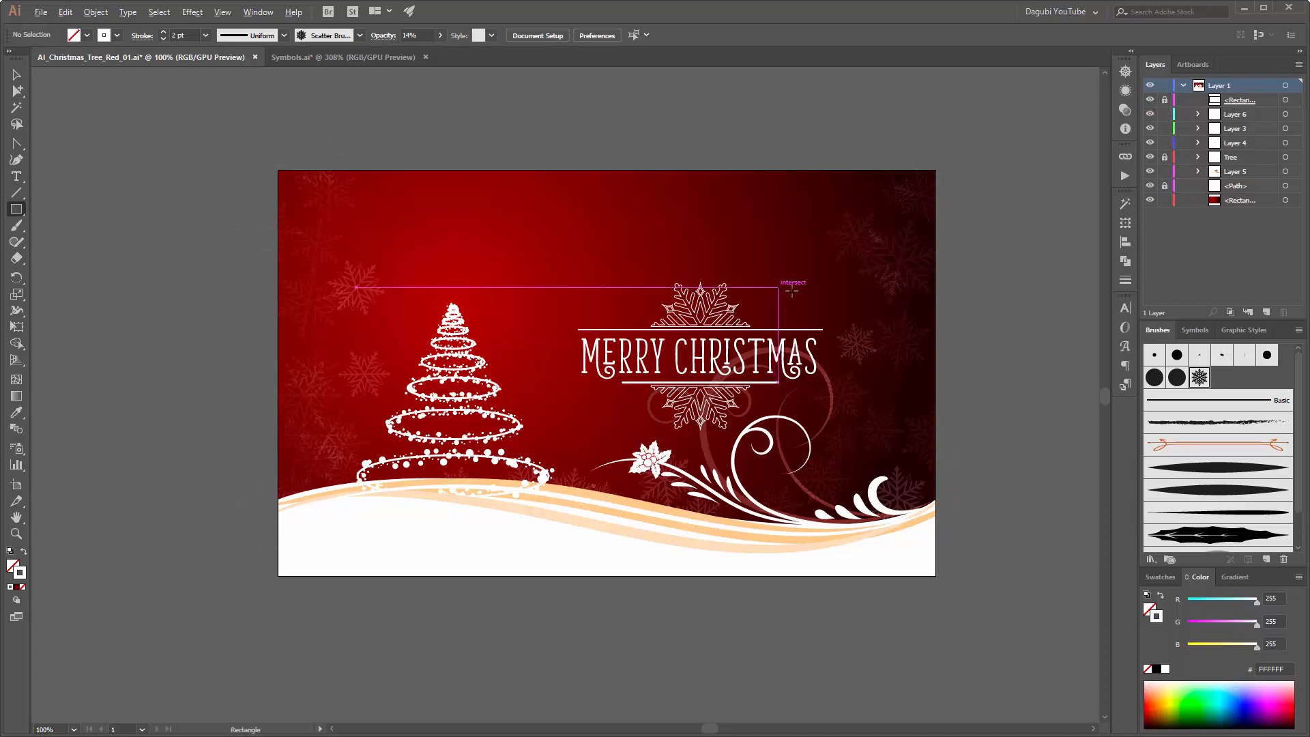
Step: Save the document and draw a circle about 57 mm in diameter centred on the tip of the tree
scroll(675, 337, "up", 2)
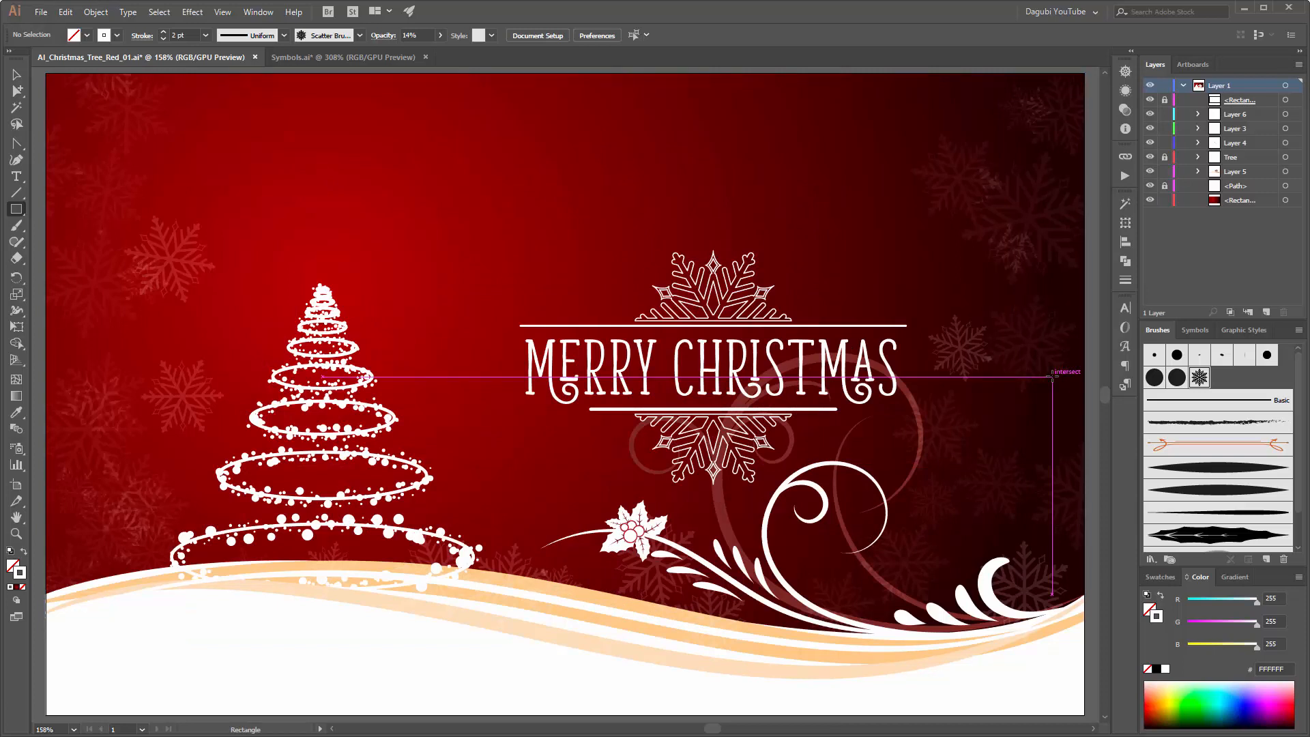
key("ctrl+s")
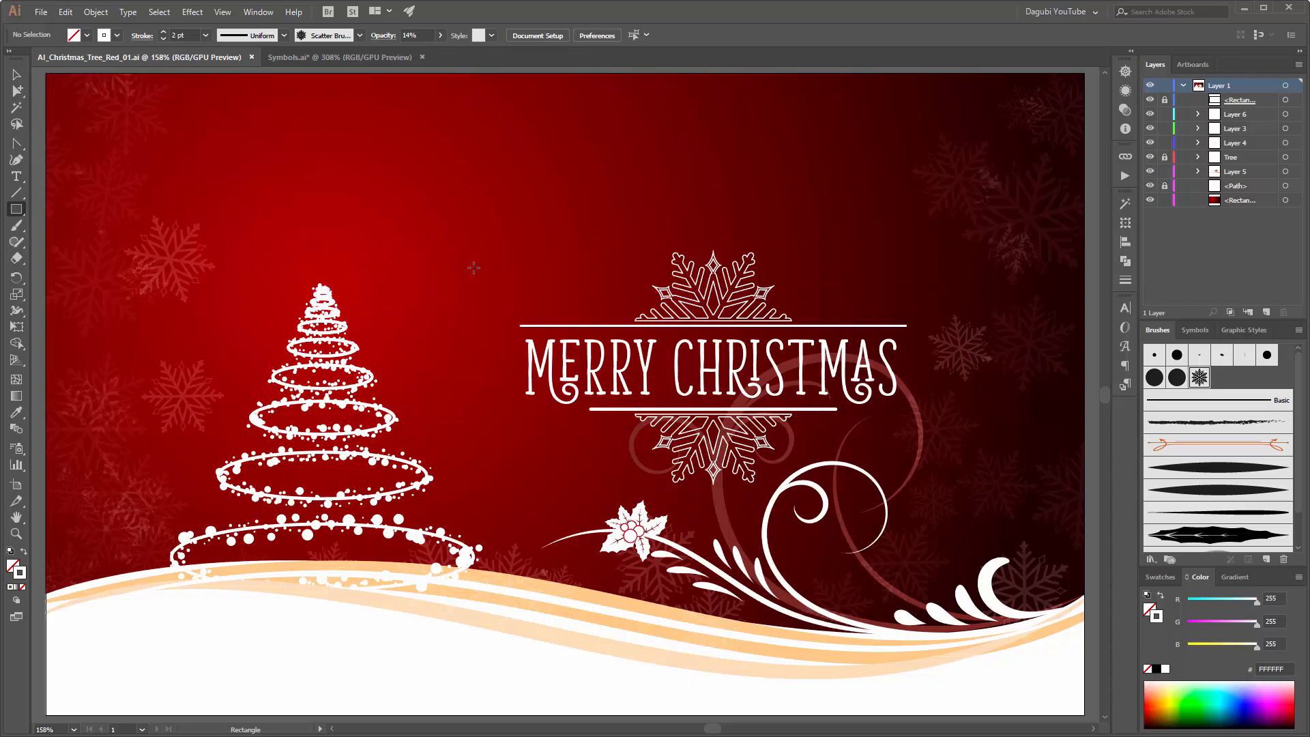
left_click_drag(12, 214, 66, 239)
left_click_drag(259, 175, 410, 345)
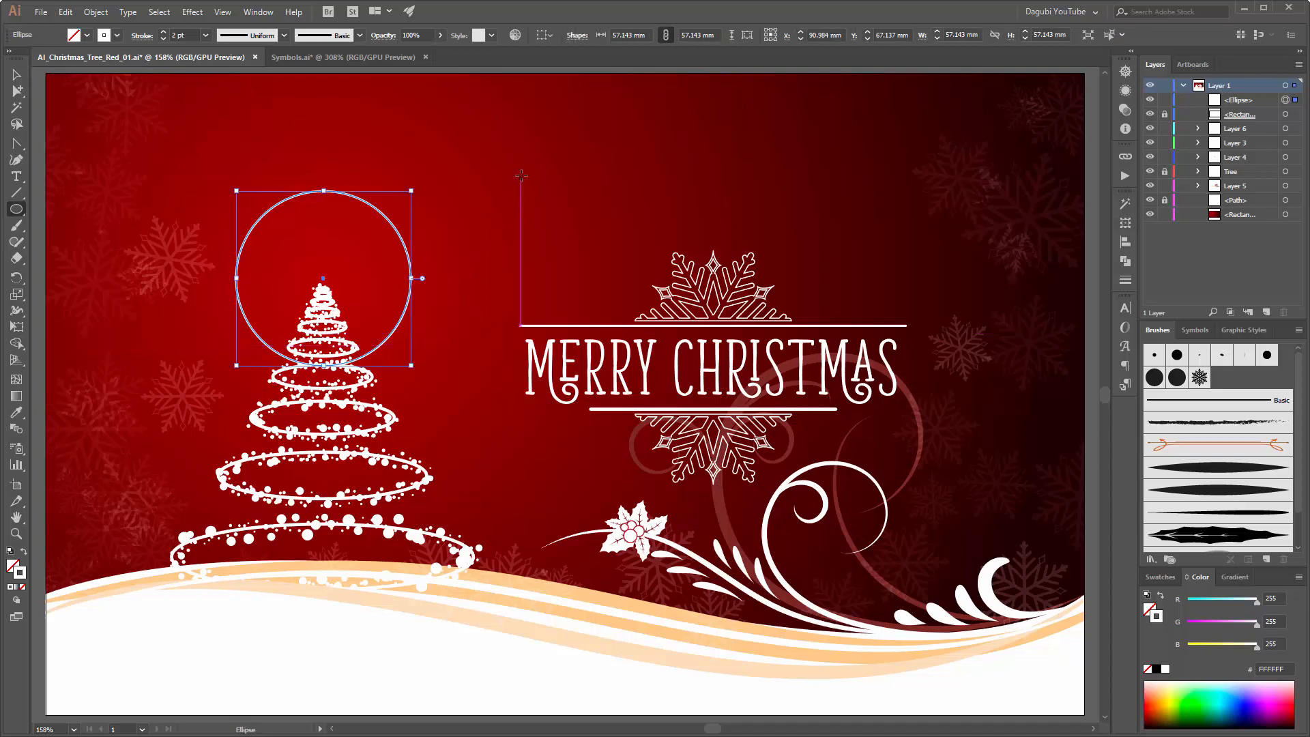
left_click_drag(521, 175, 614, 262)
key("Delete")
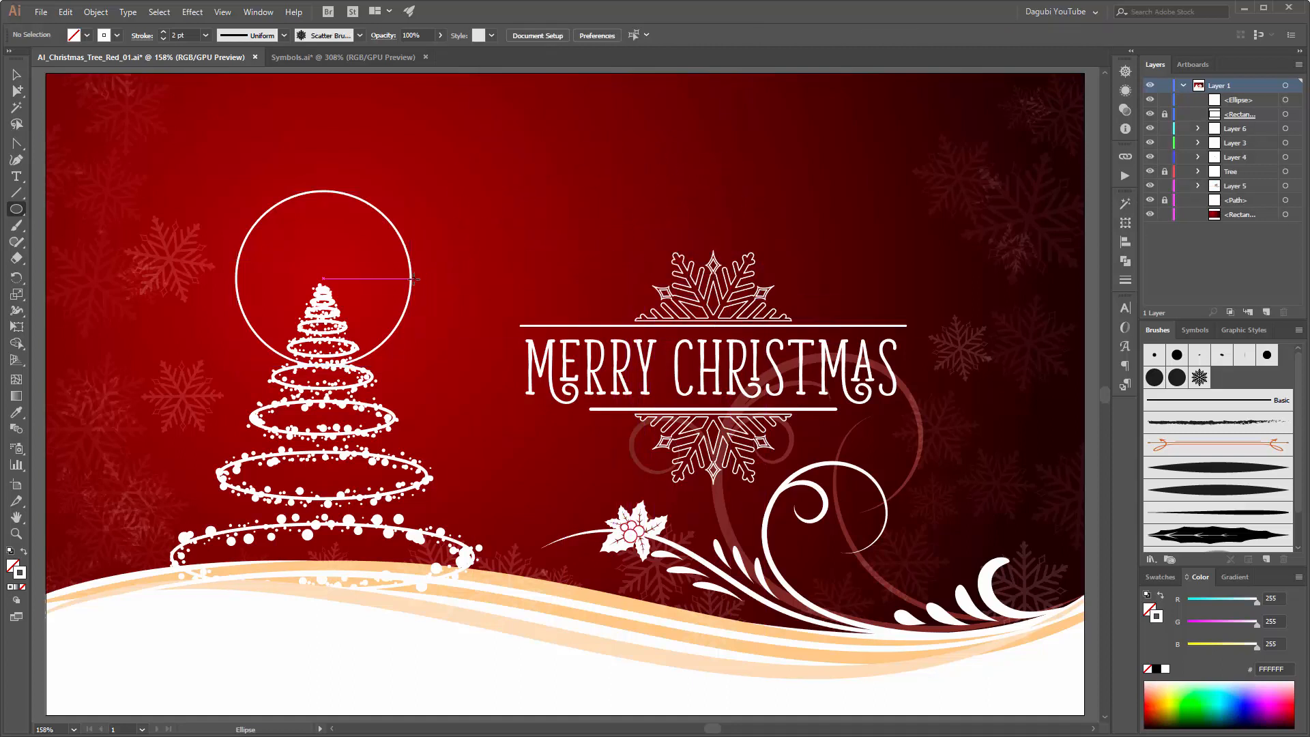
Step: Remove the stroke from the circle at the tree's tip and fill it with the default white-to-black gradient
left_click(412, 279, "ctrl")
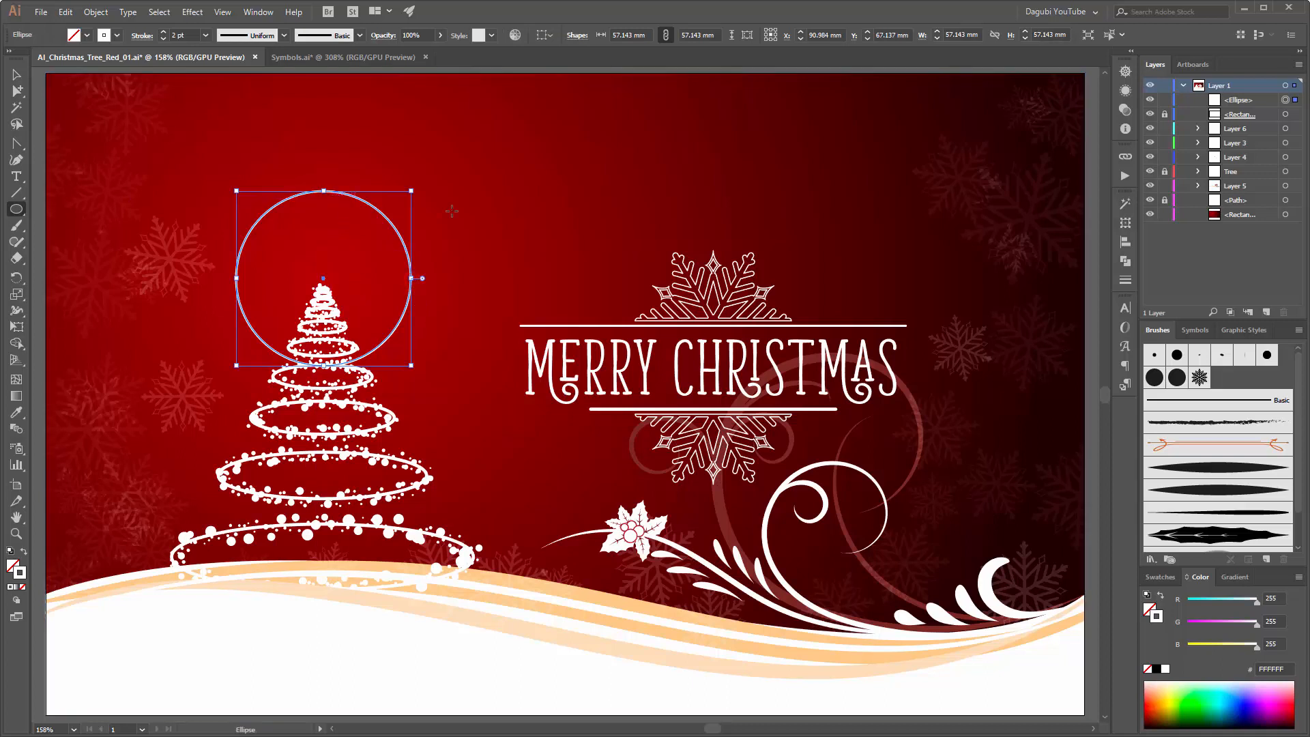
left_click(1148, 668)
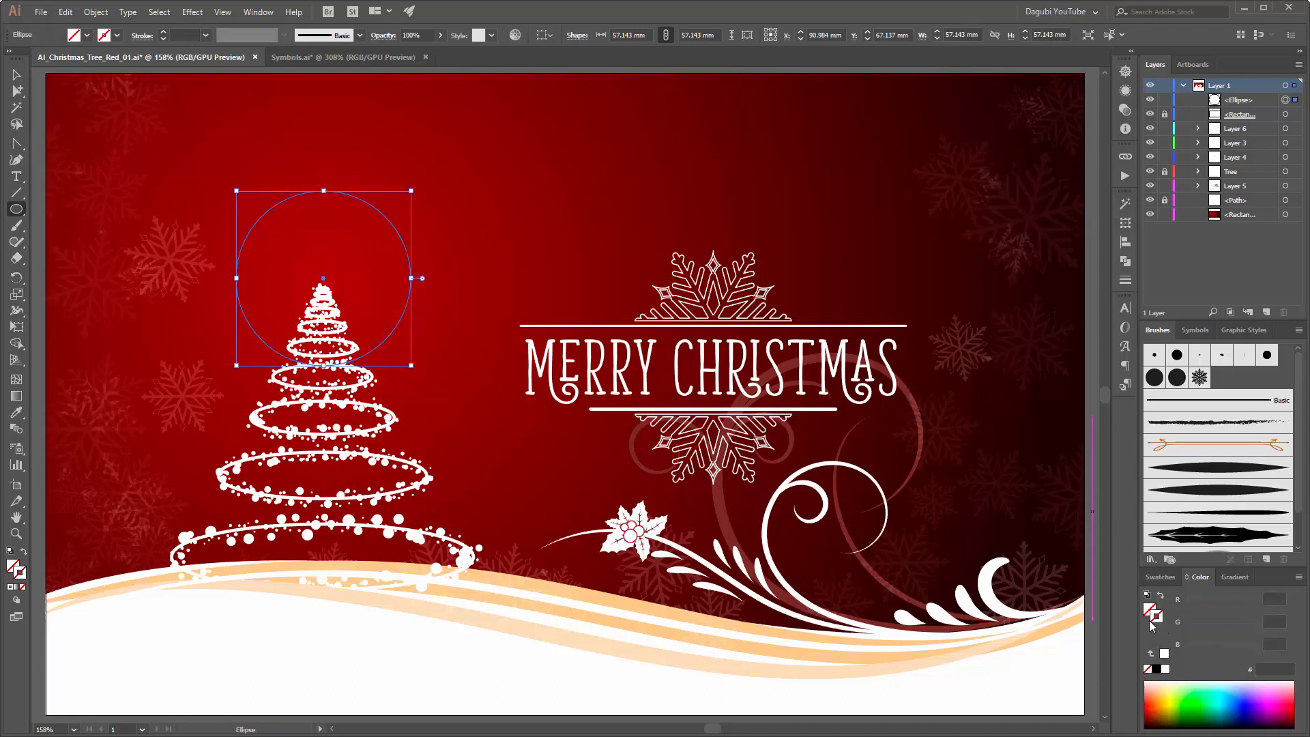
left_click(1234, 577)
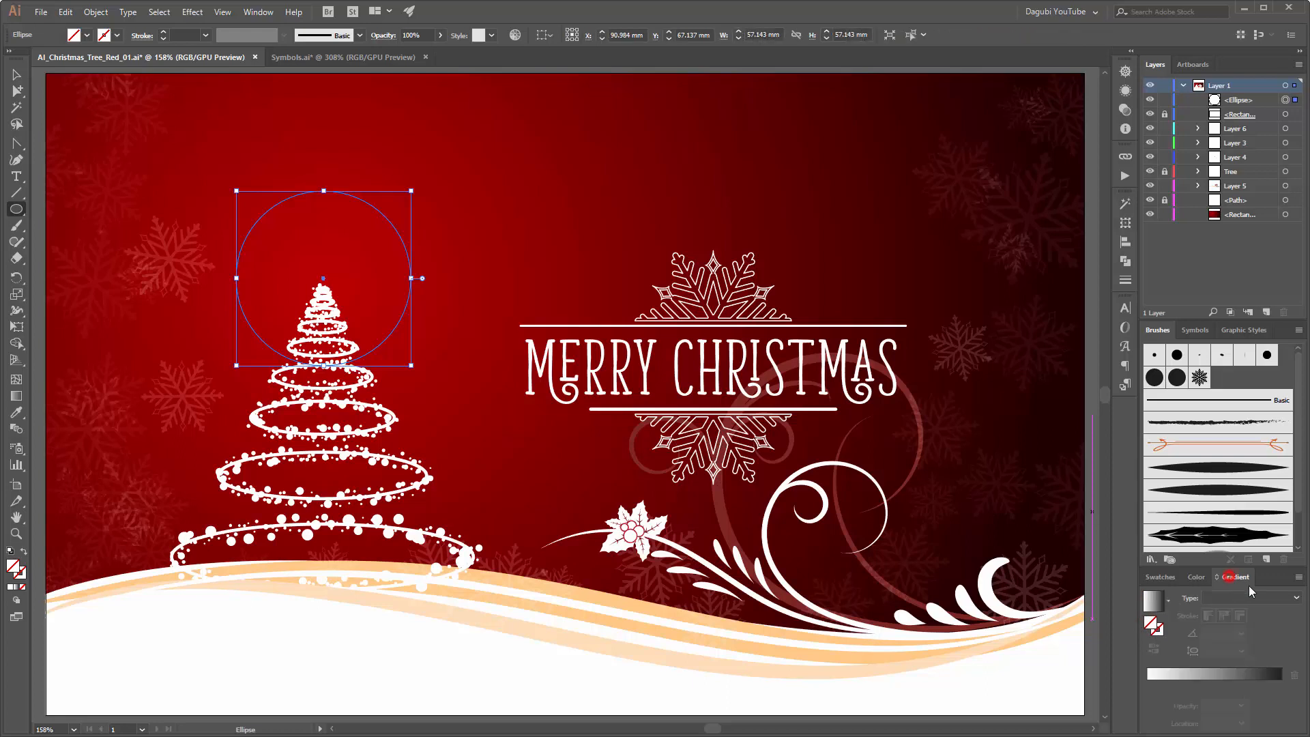
left_click(1154, 601)
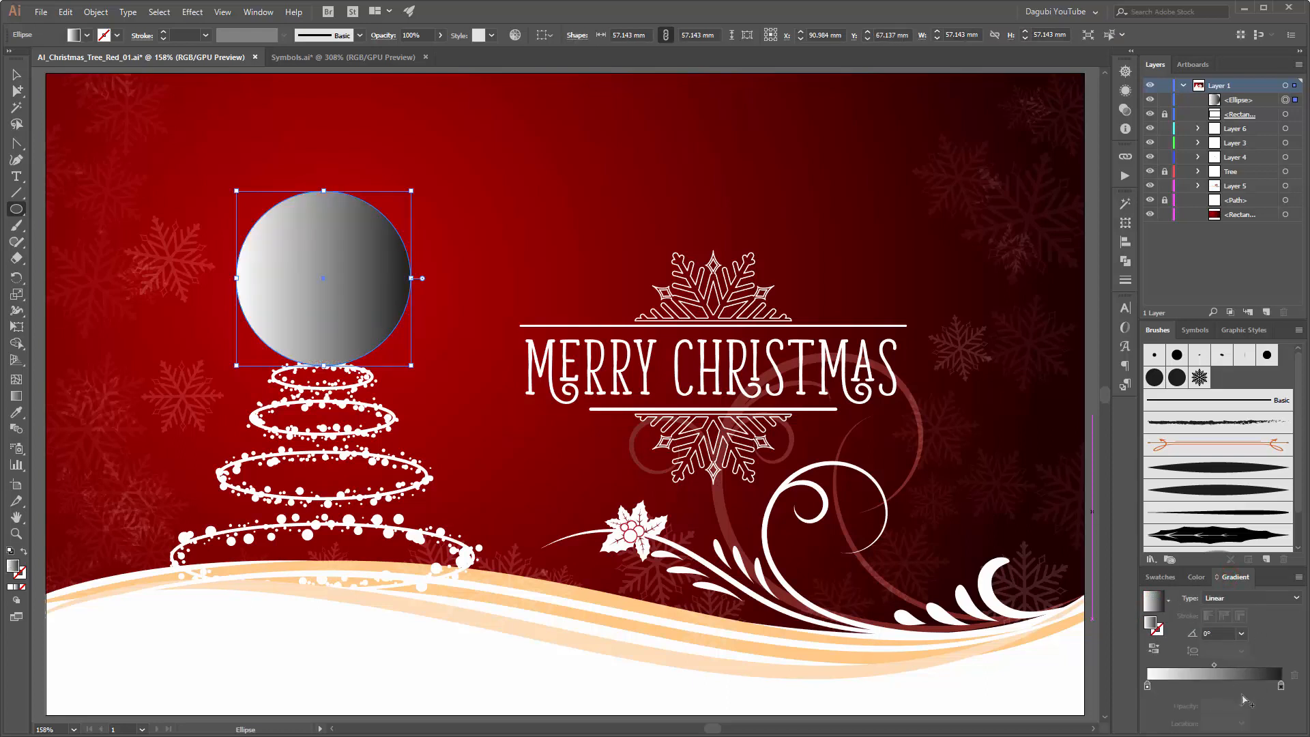
Step: Make the circle's gradient radial and set its black end stop to white with 0% opacity
left_click(1282, 687)
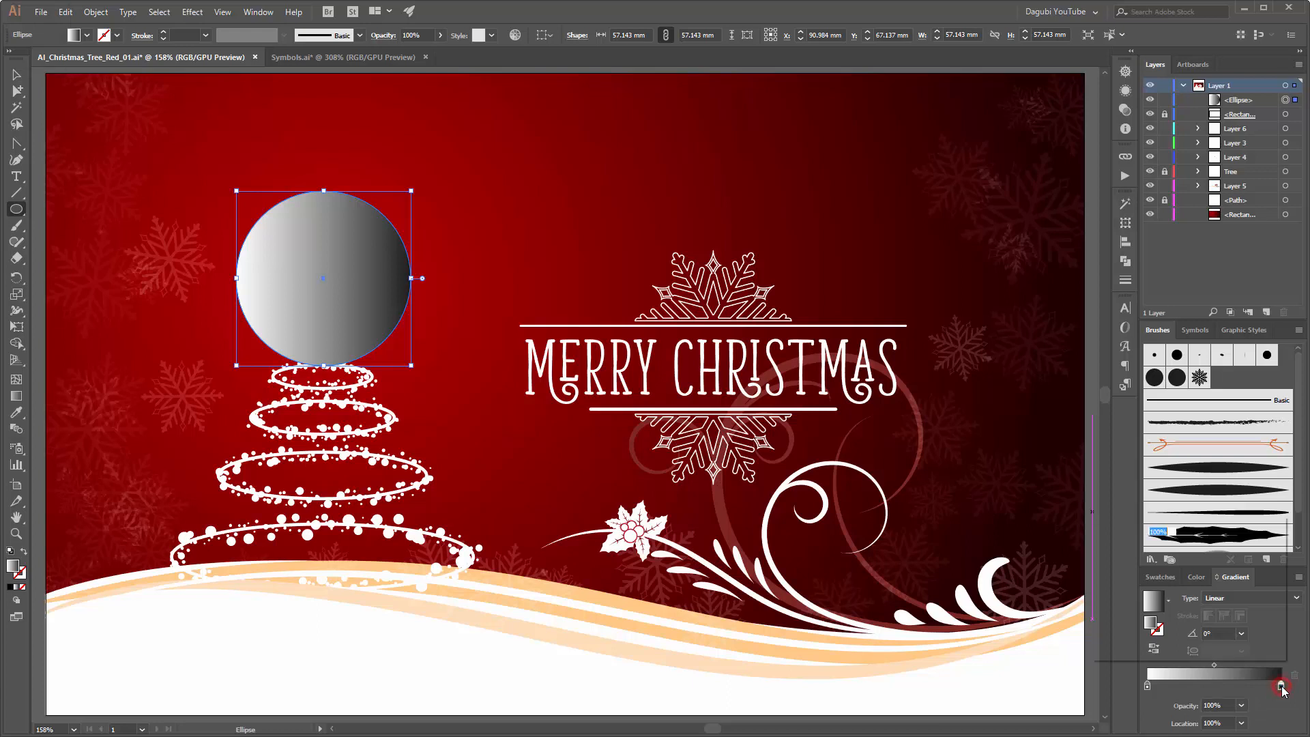
double_click(1281, 687)
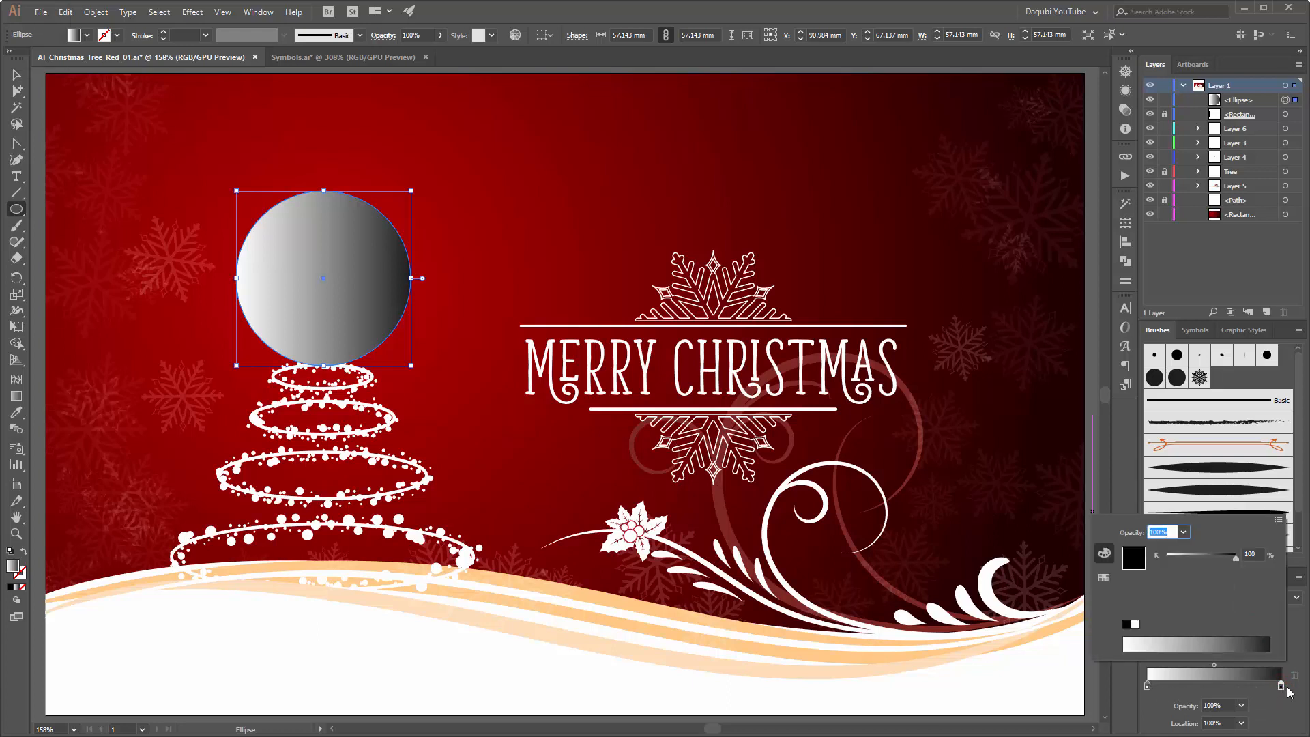
left_click(1136, 624)
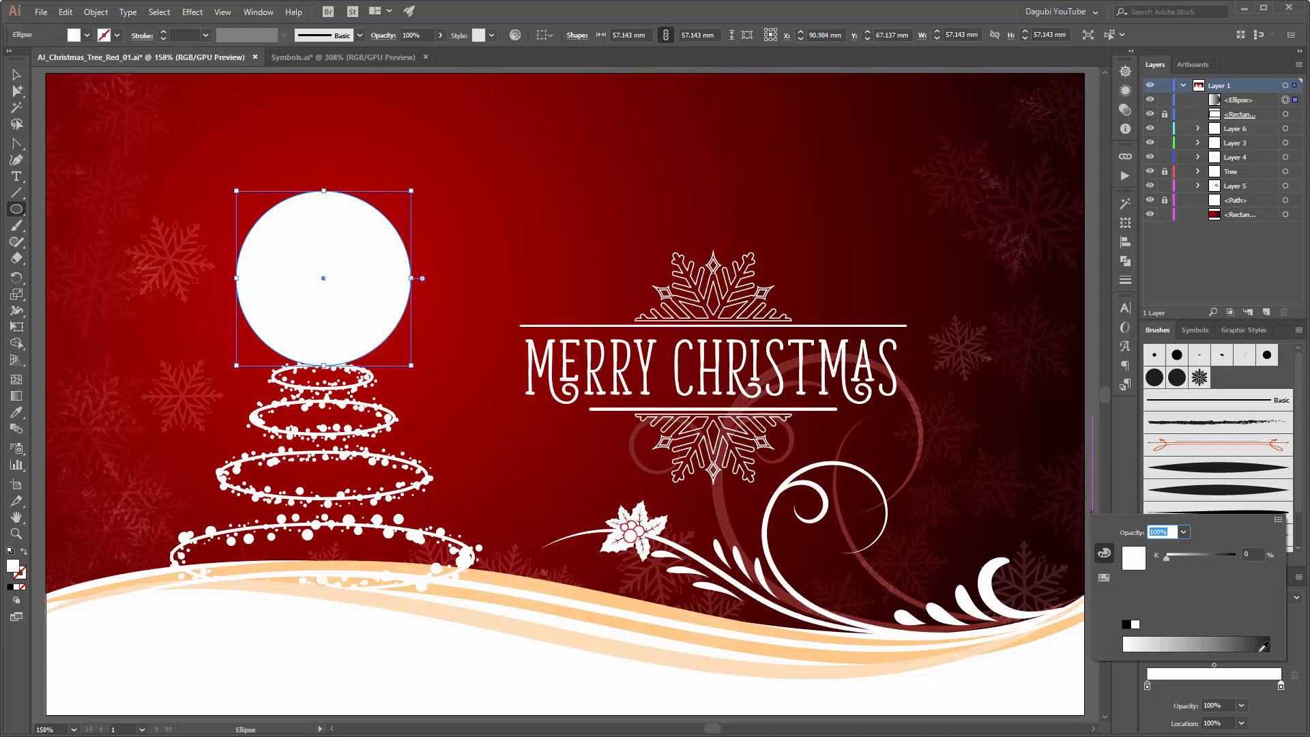
left_click(1299, 636)
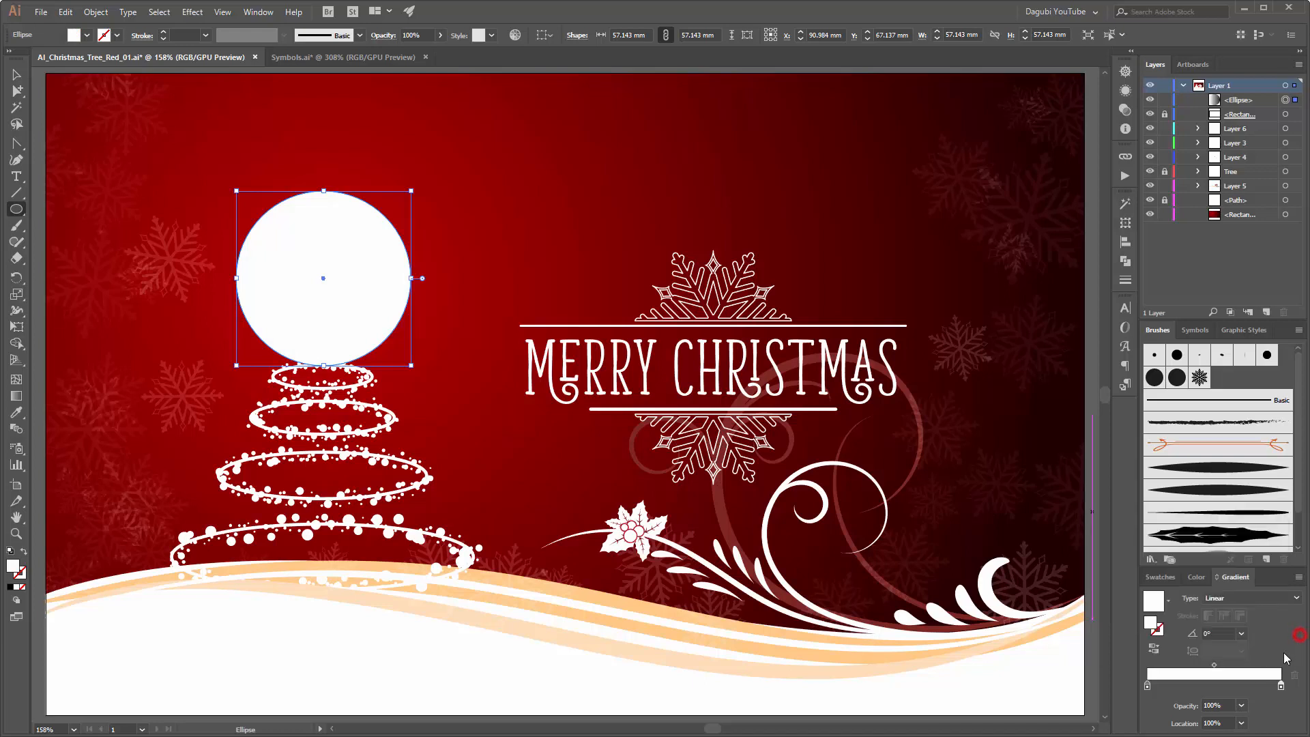
left_click(1218, 600)
left_click(1222, 628)
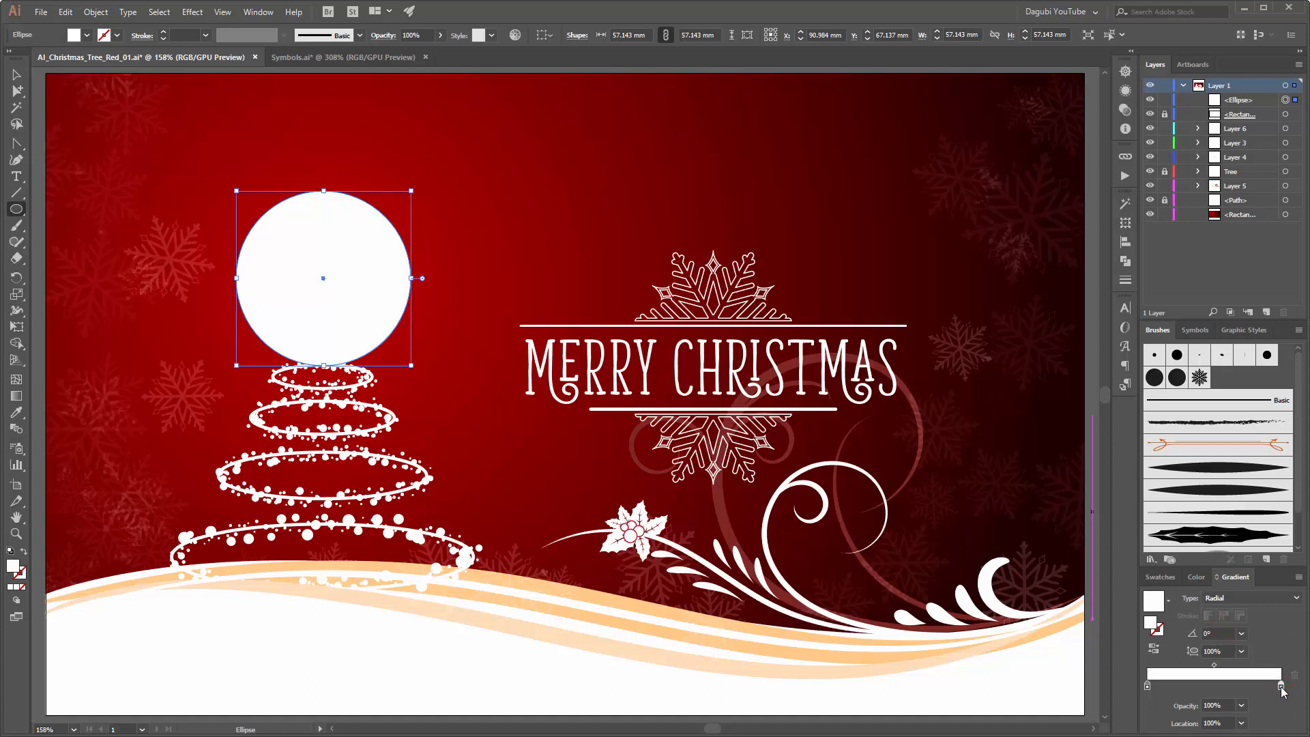
left_click(1241, 706)
left_click(1257, 542)
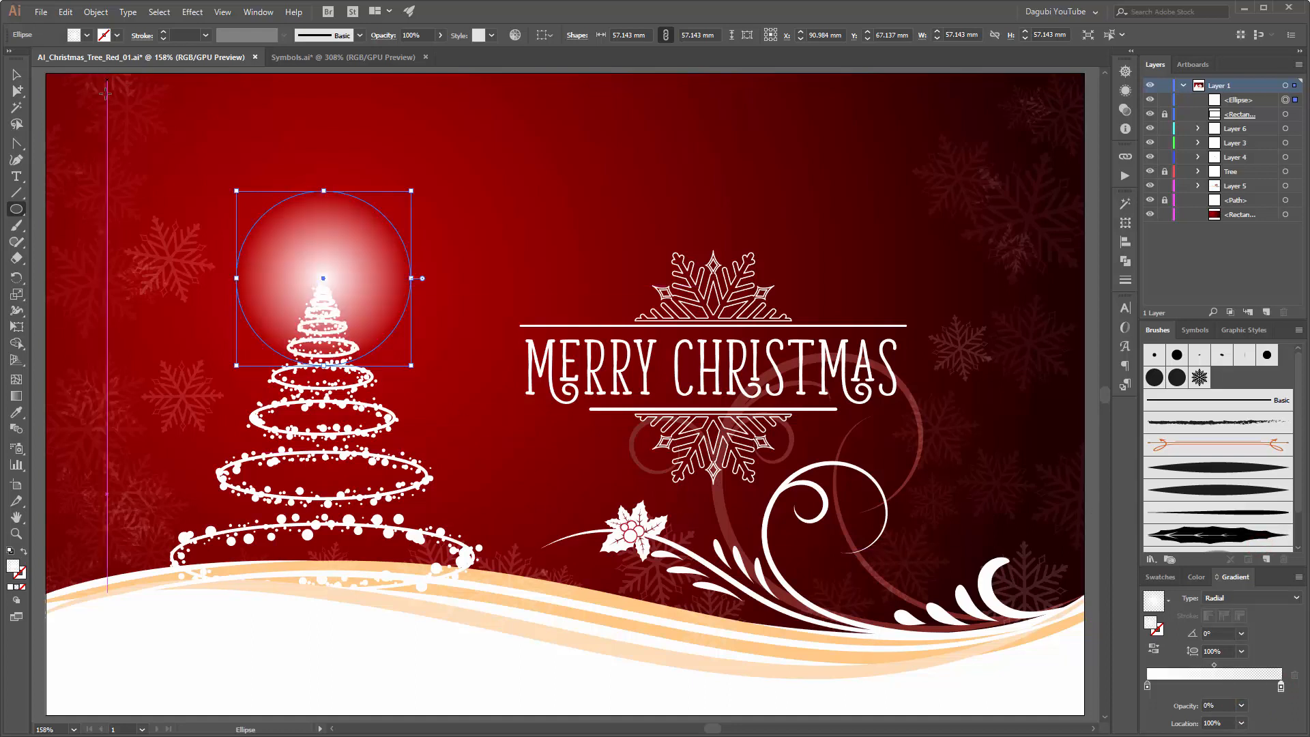
Step: Nudge the glow circle slightly down so it sits on the tip of the tree
key("v")
left_click_drag(371, 278, 370, 280)
left_click(624, 201)
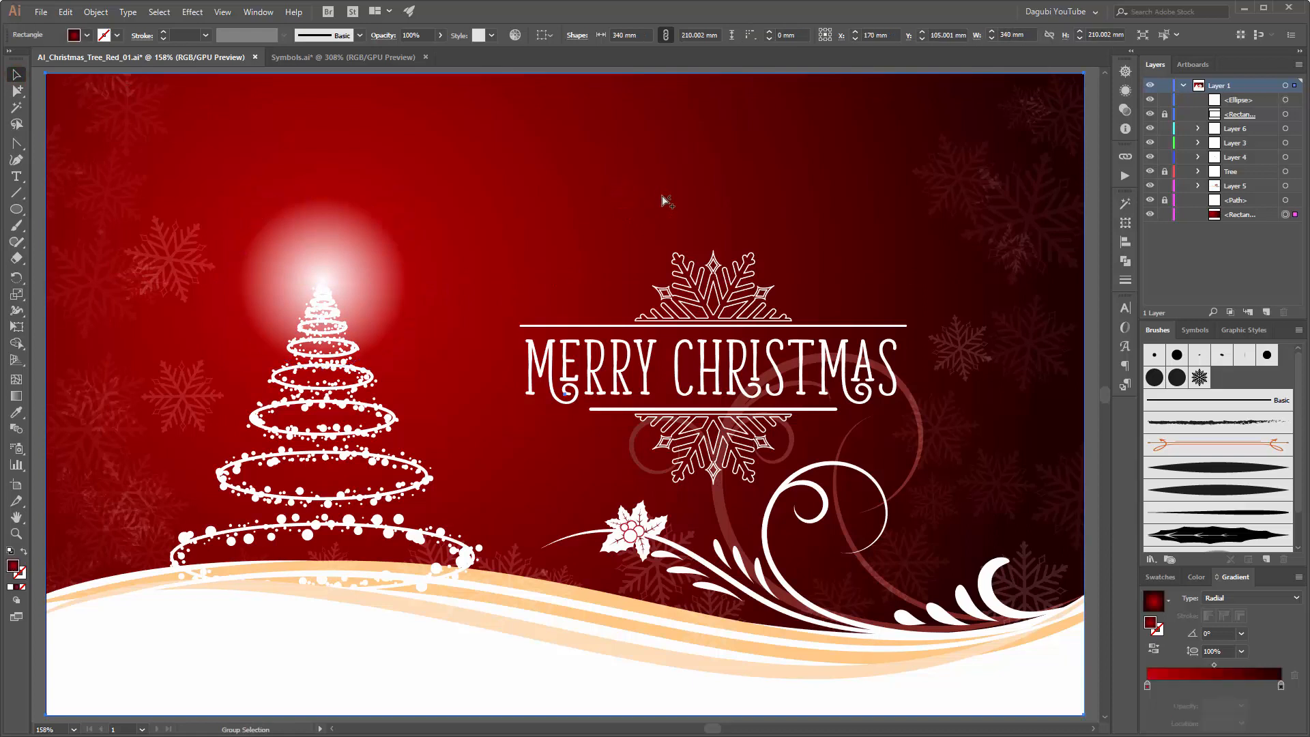
Step: Switch the glow's transparent gradient stop to RGB and lower its blue value for a pale yellow tint
left_click(370, 252)
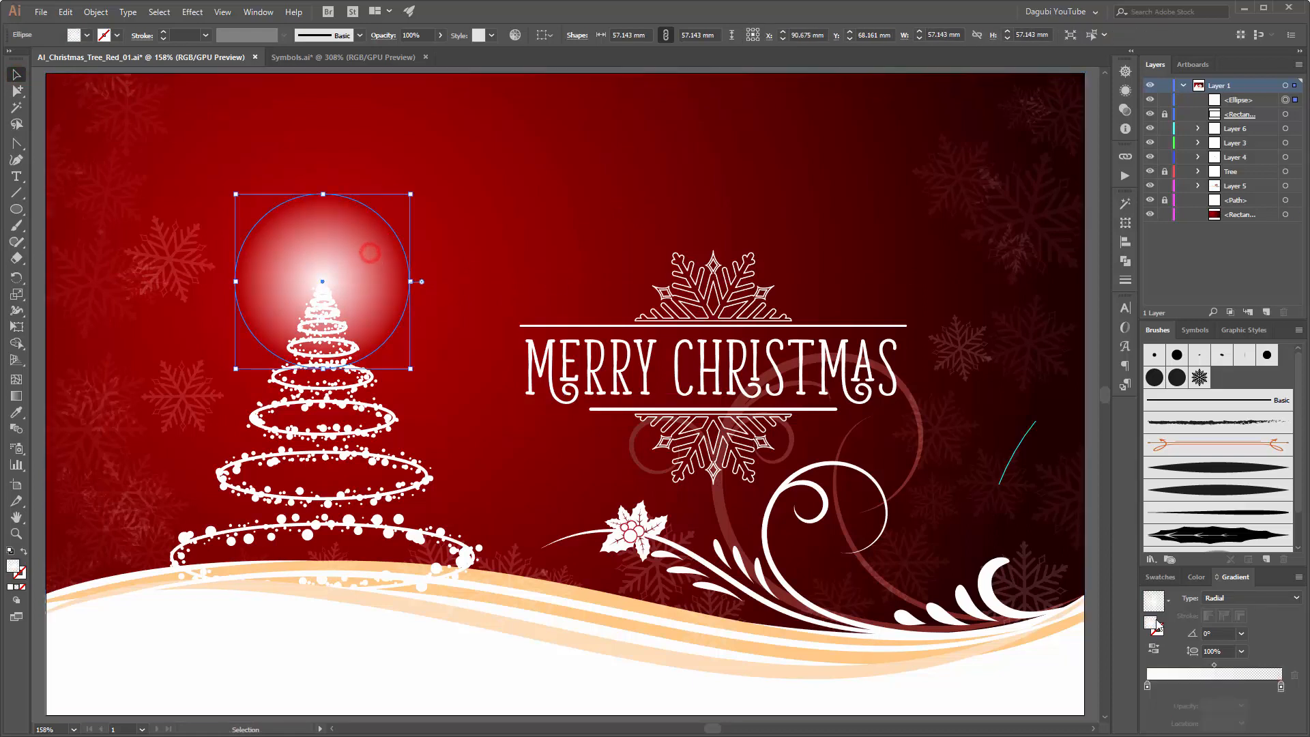
left_click(1281, 686)
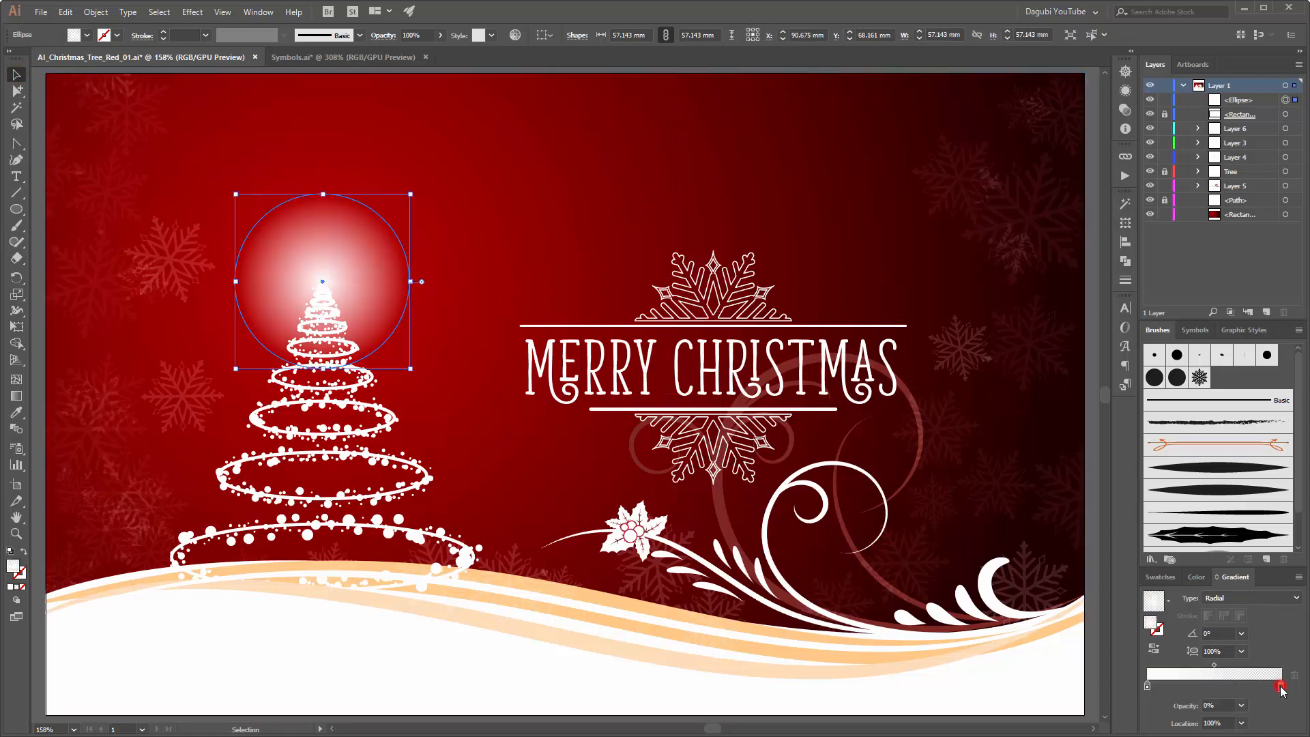
double_click(1280, 686)
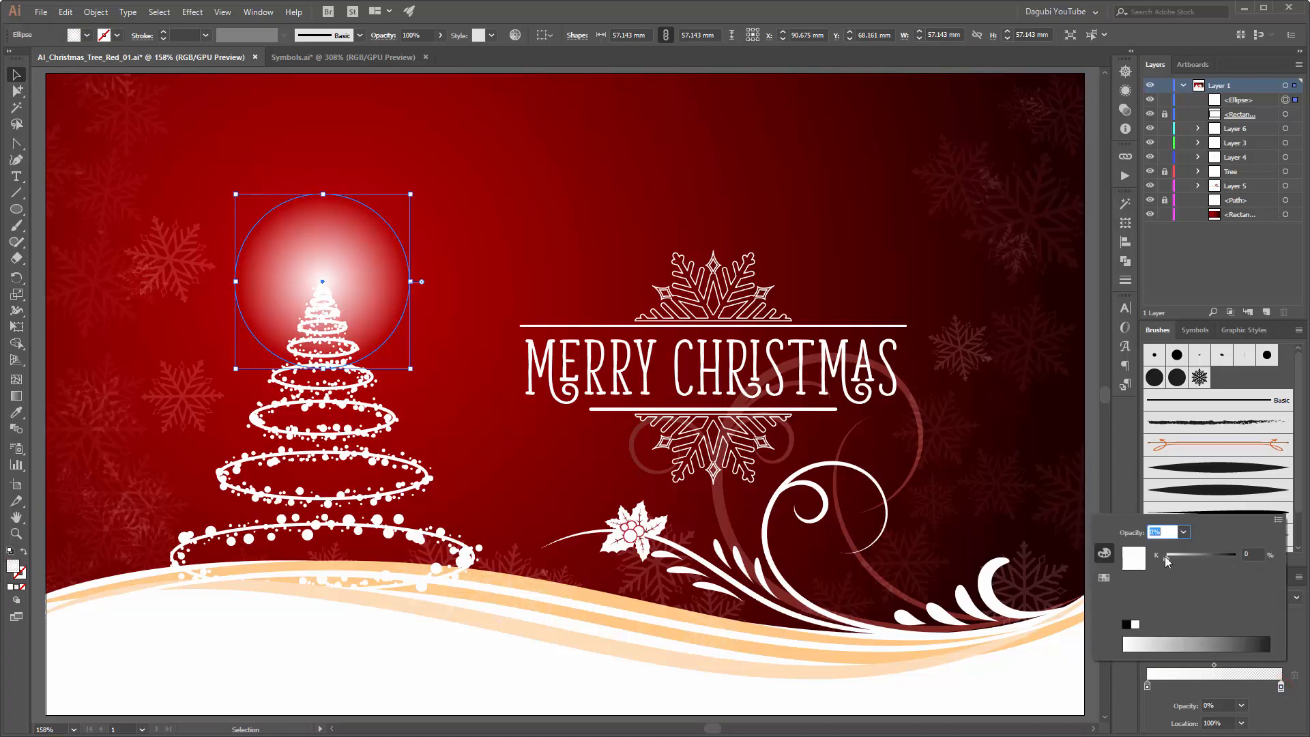
left_click(1278, 520)
left_click(1206, 533)
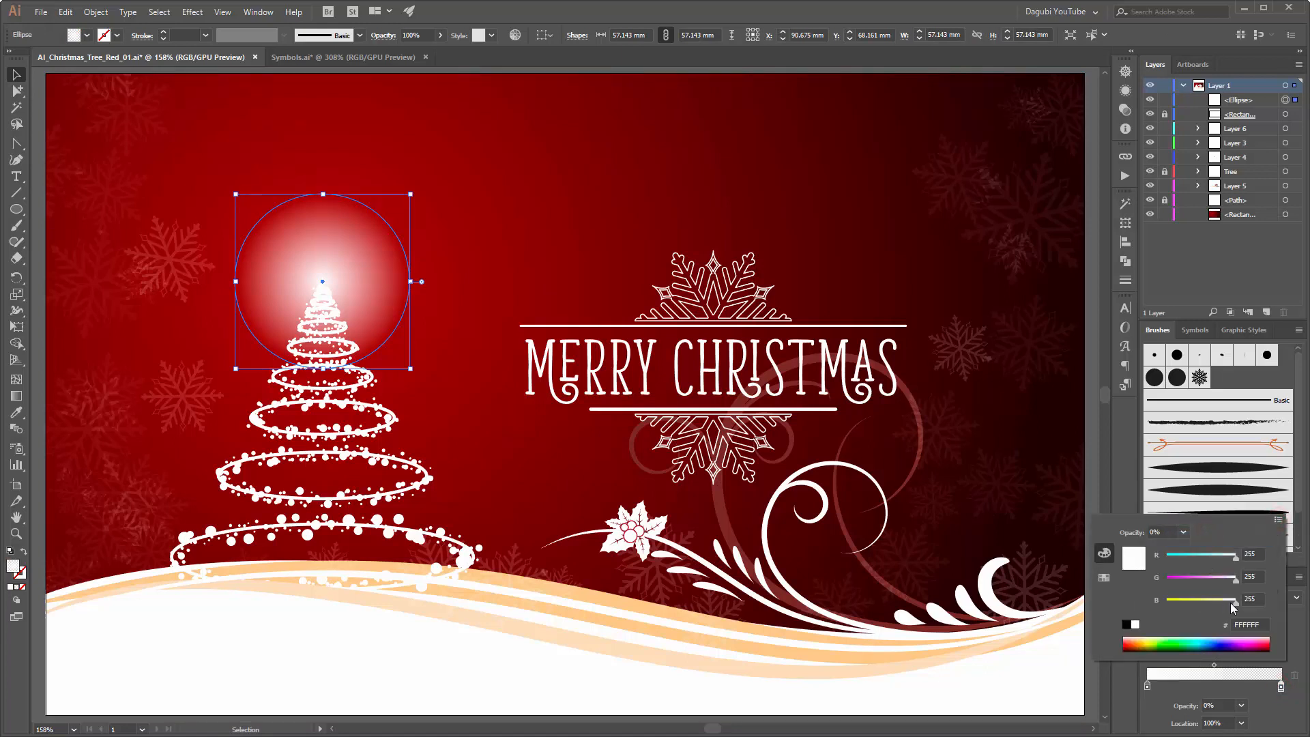
left_click_drag(1233, 603, 1209, 605)
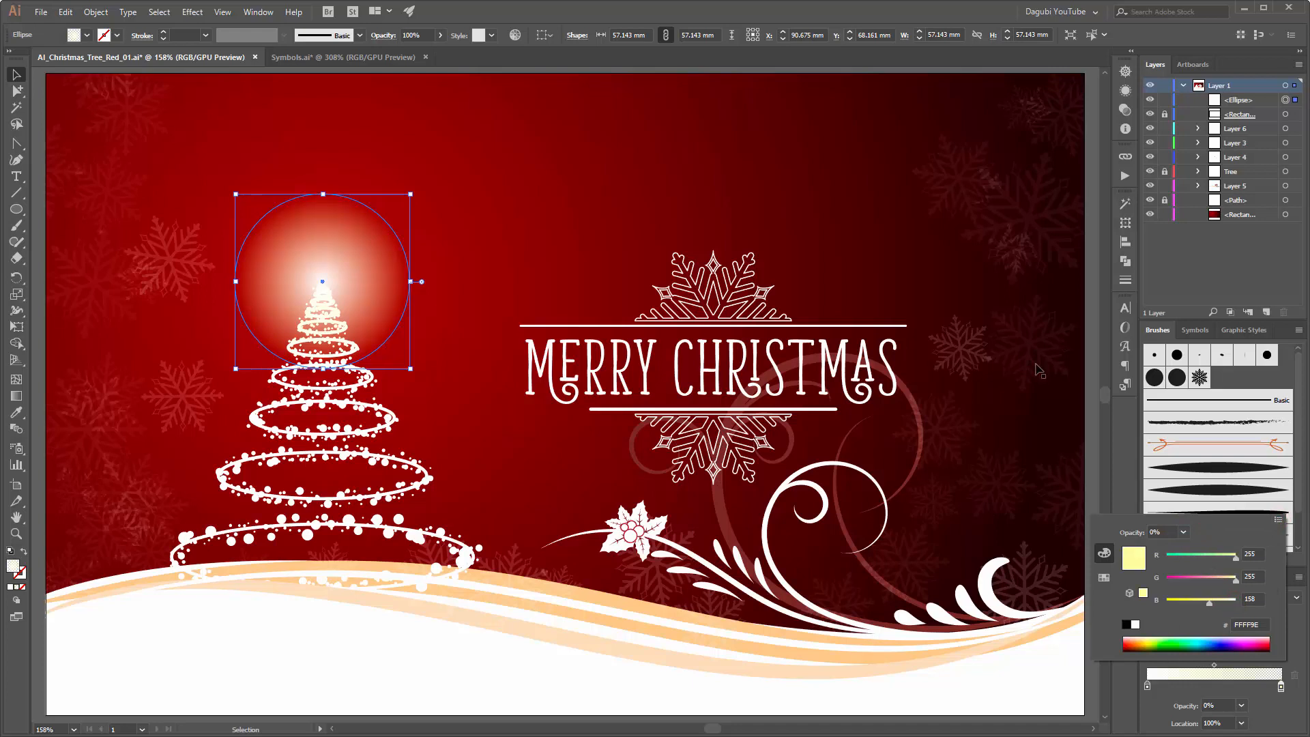
left_click(868, 12)
left_click(718, 125)
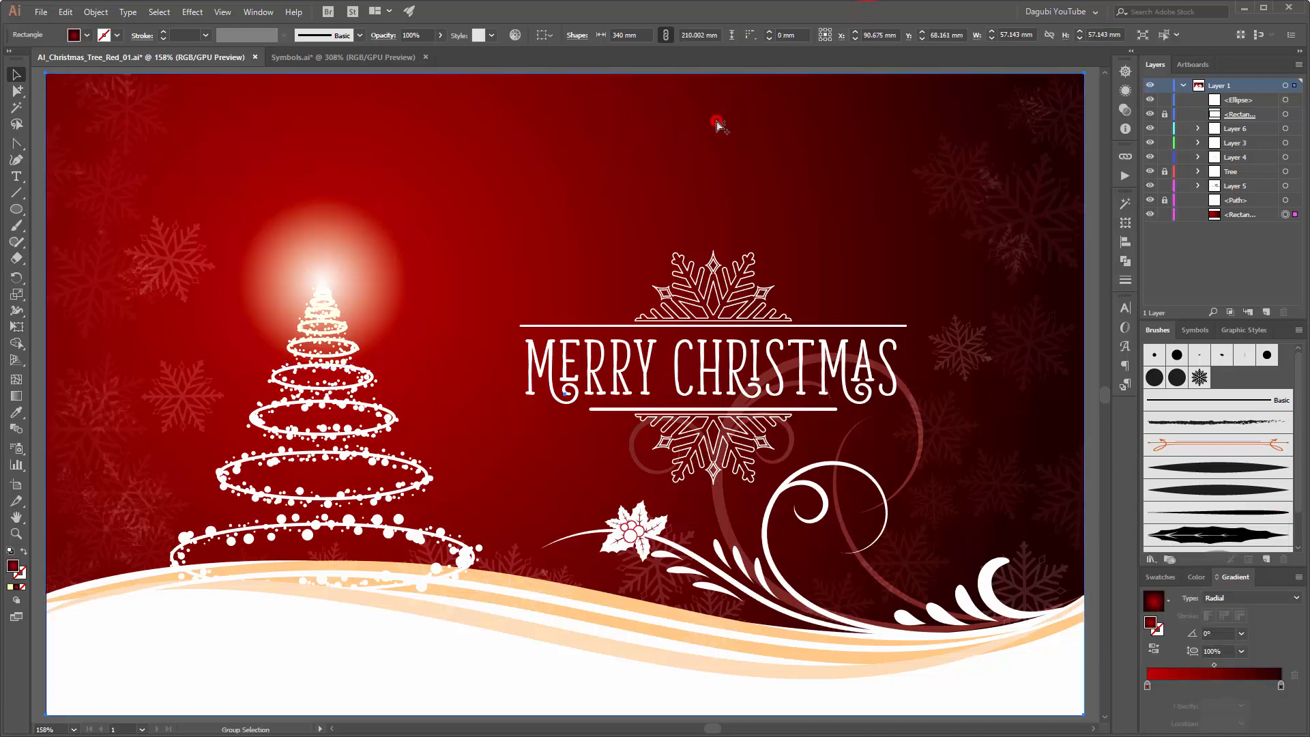
Step: Reduce the opacity of the glow at the tree's tip to 80%
left_click(346, 273)
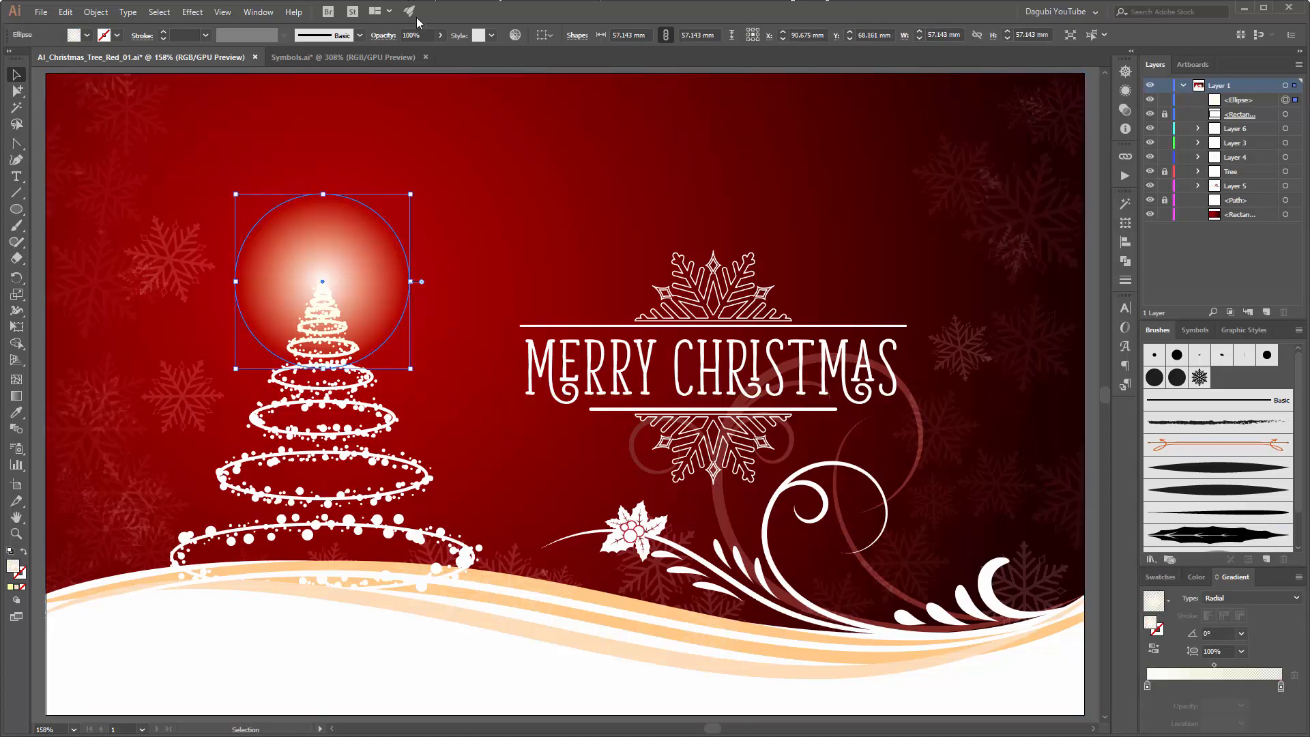
left_click(439, 36)
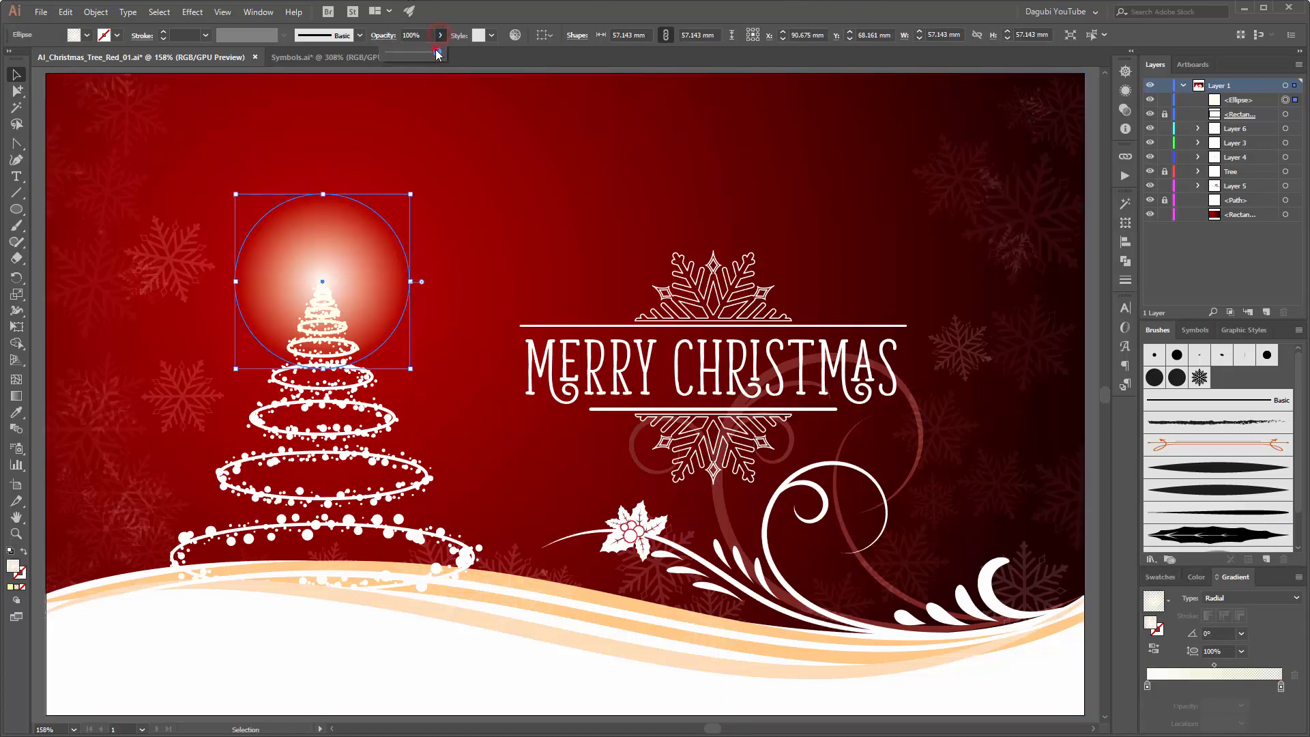
left_click_drag(440, 52, 427, 55)
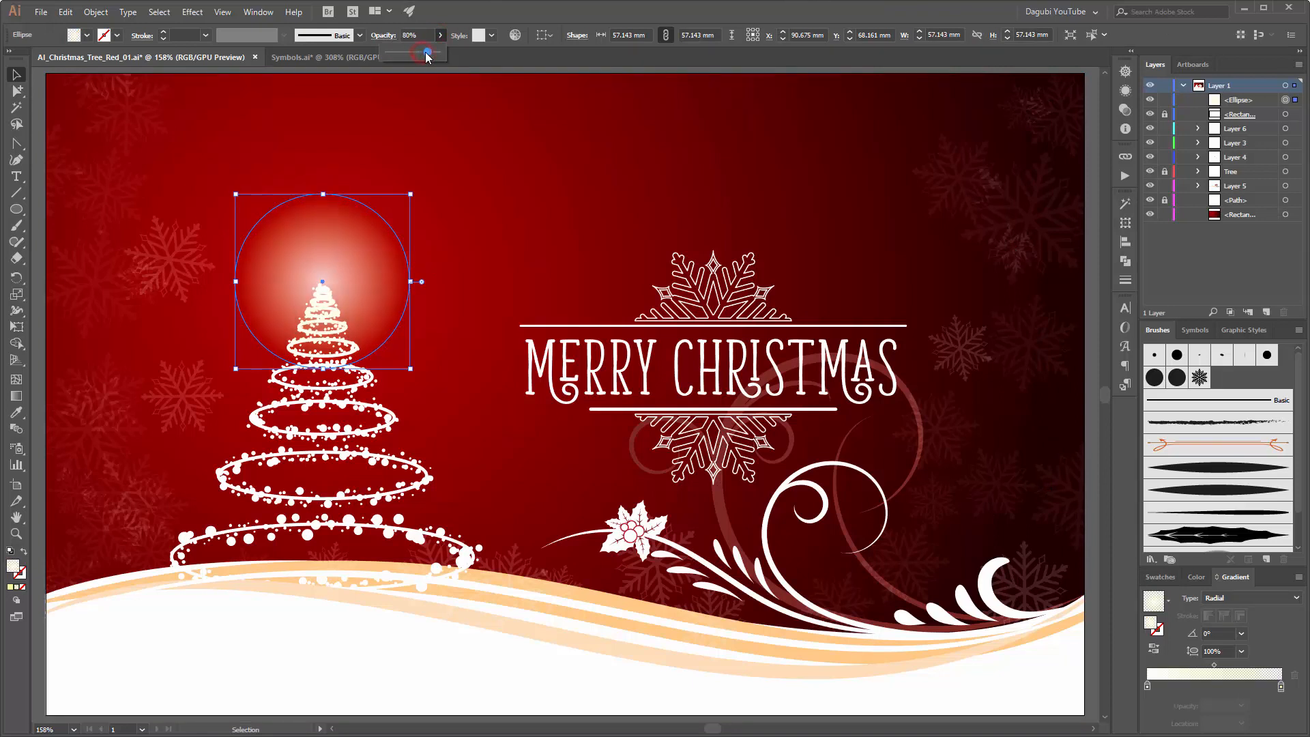
left_click(585, 123)
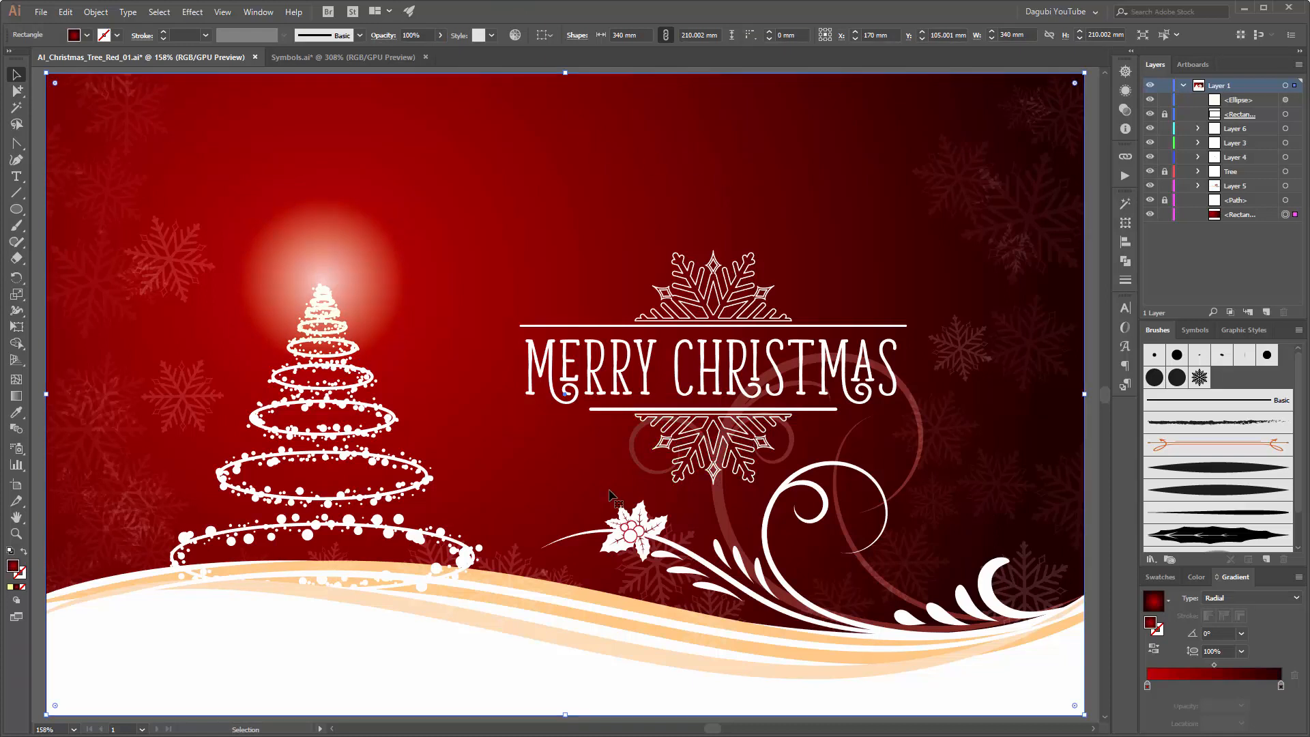
Step: Switch to Symbols.ai and copy the eight-pointed star together with the two bokeh circles
left_click(363, 57)
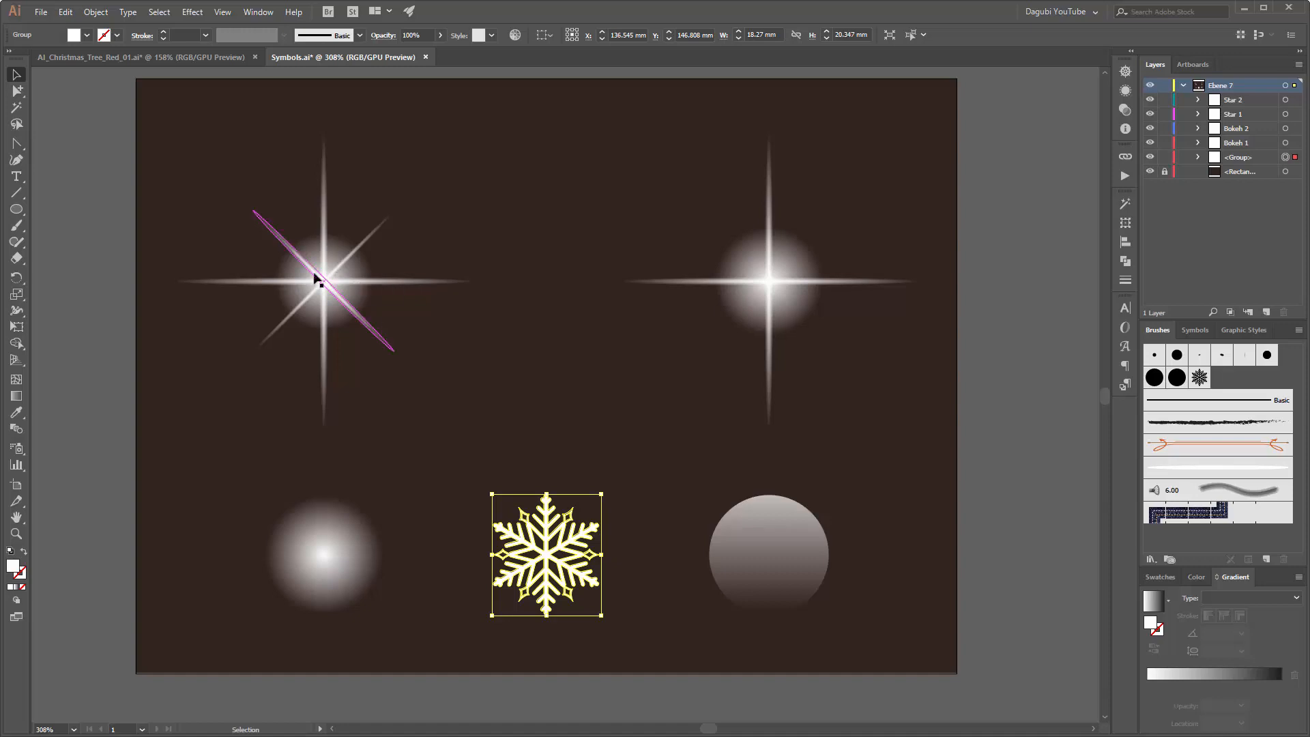
left_click_drag(206, 183, 449, 375)
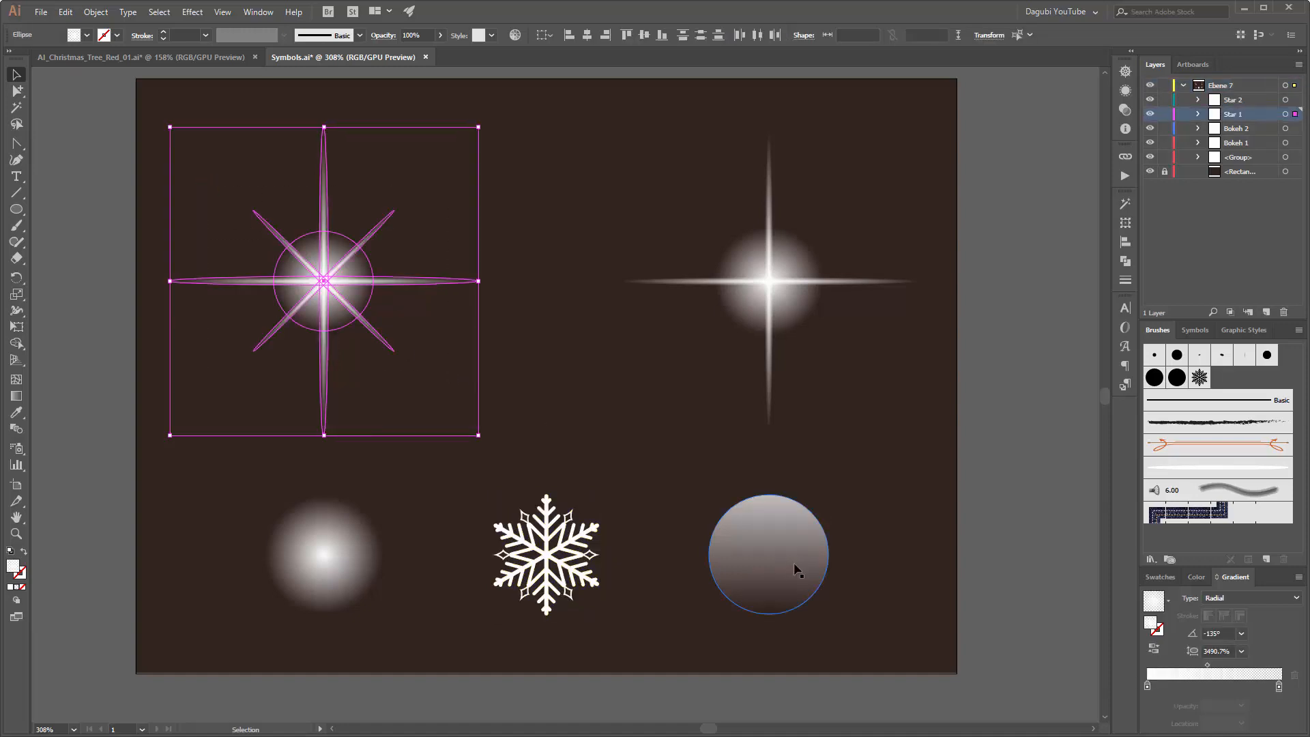
left_click(798, 541, "shift")
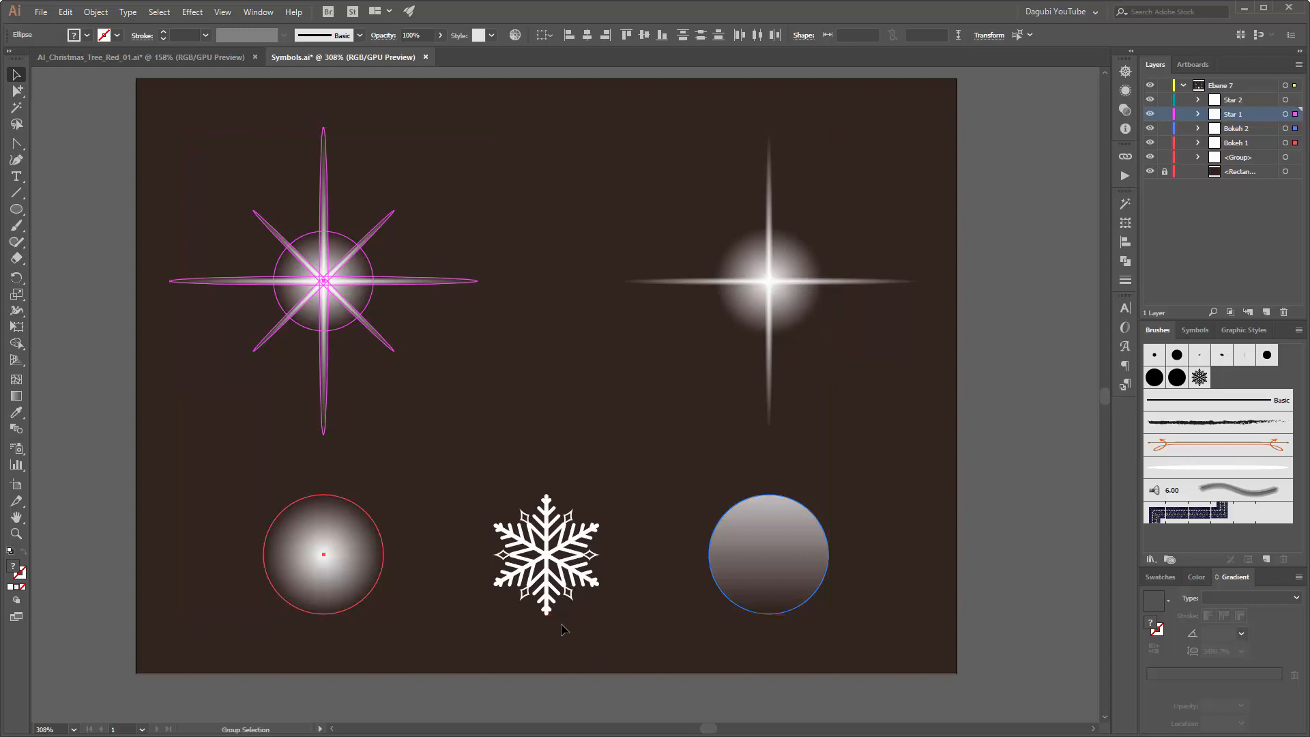
Step: Paste the star and bokeh circles into AI_Christmas_Tree_Red_01.ai and move them up beside the top of the tree
left_click(104, 58)
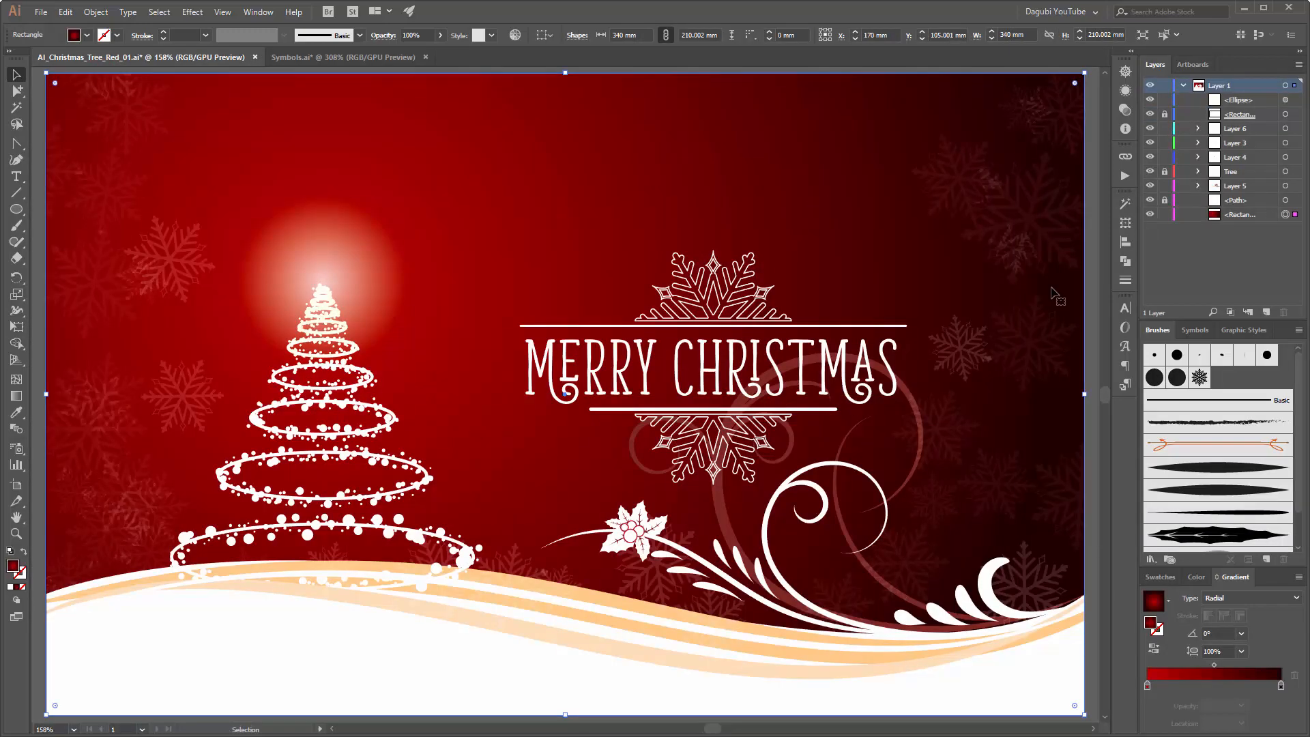
key("ctrl+v")
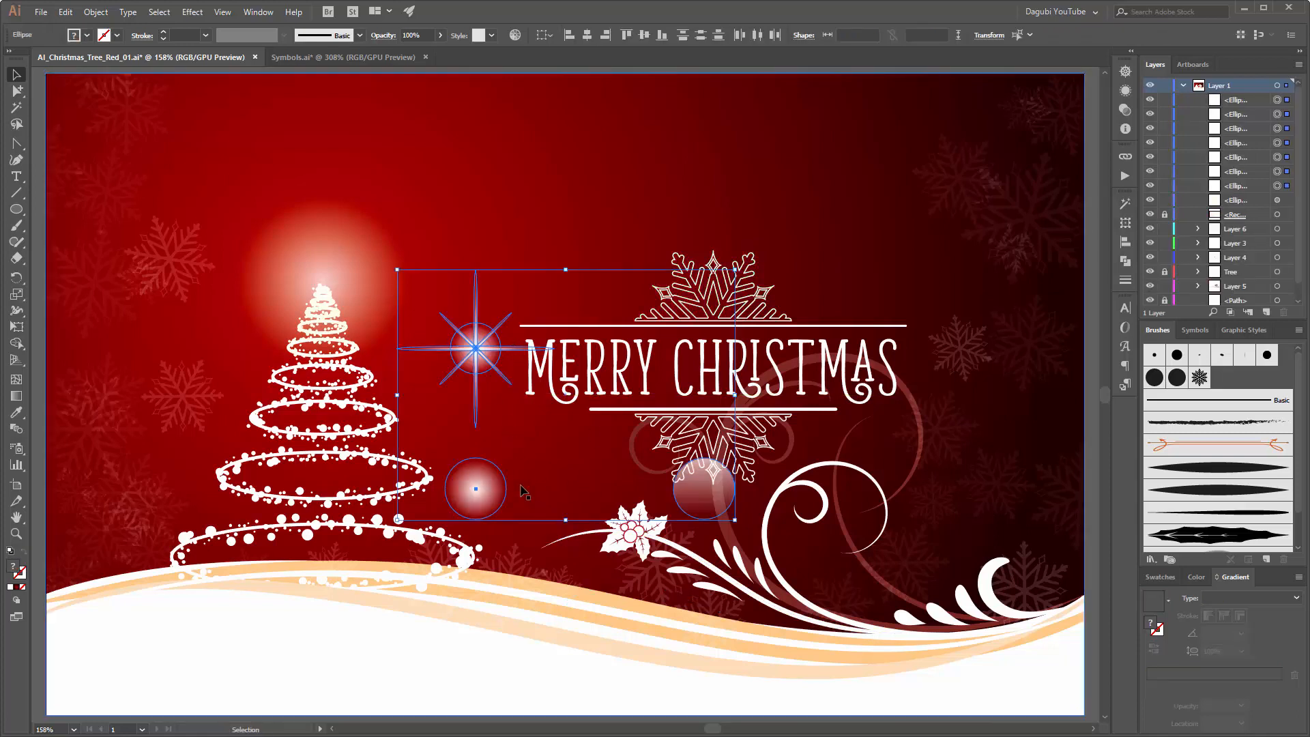
left_click_drag(486, 346, 515, 172)
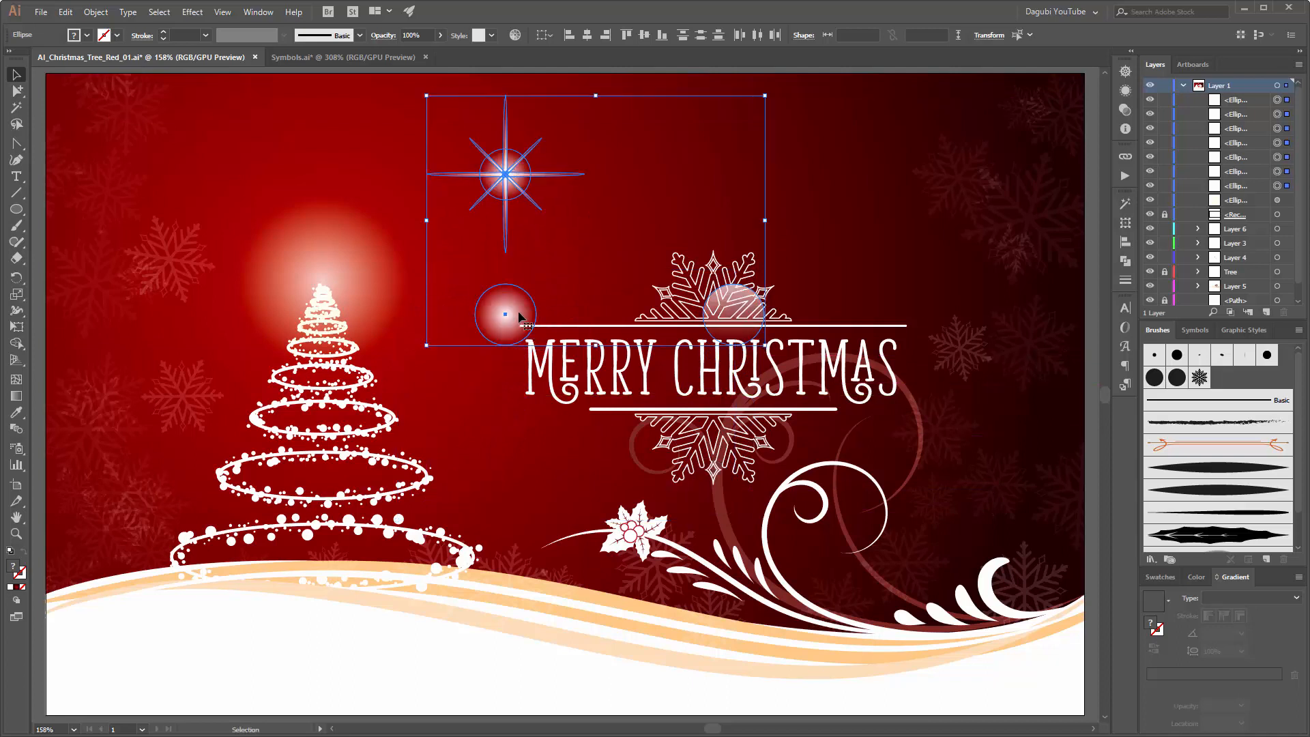
left_click(392, 219)
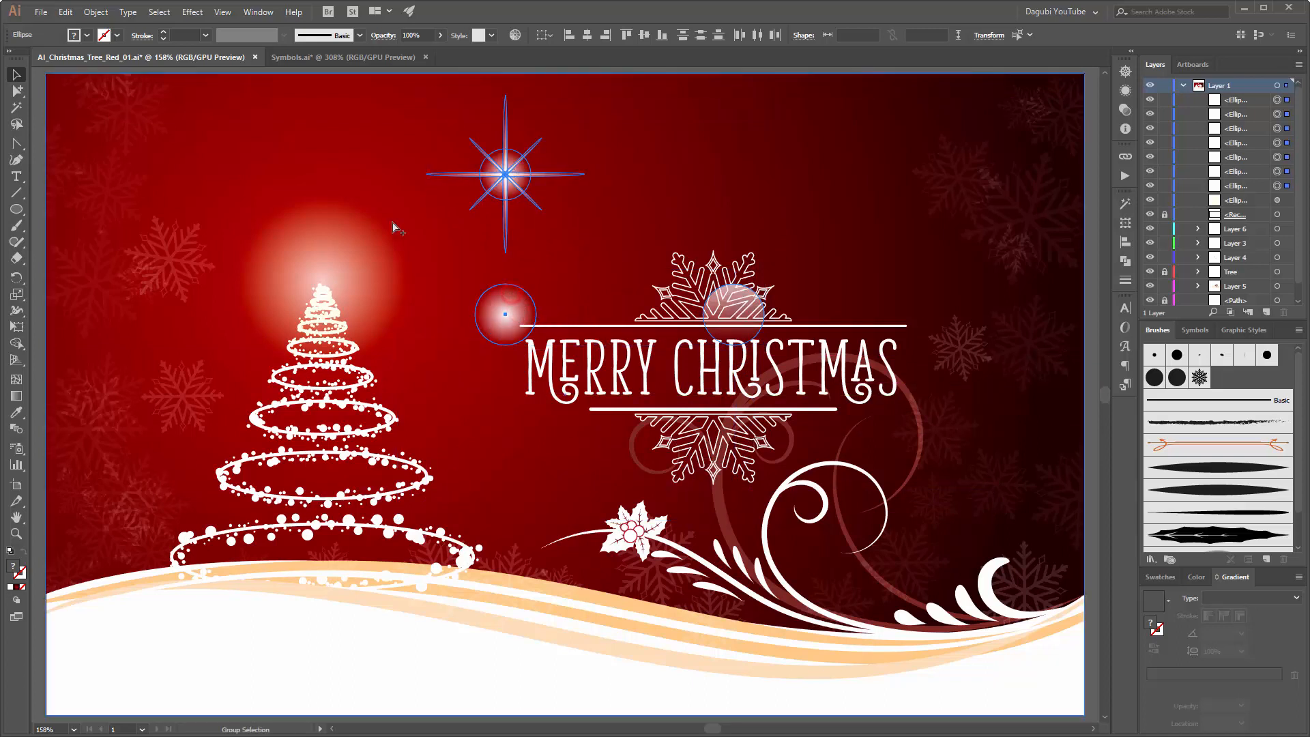
Step: Create a dynamic symbol from the pasted soft radial bokeh circle, keeping the default symbol options
left_click(511, 315)
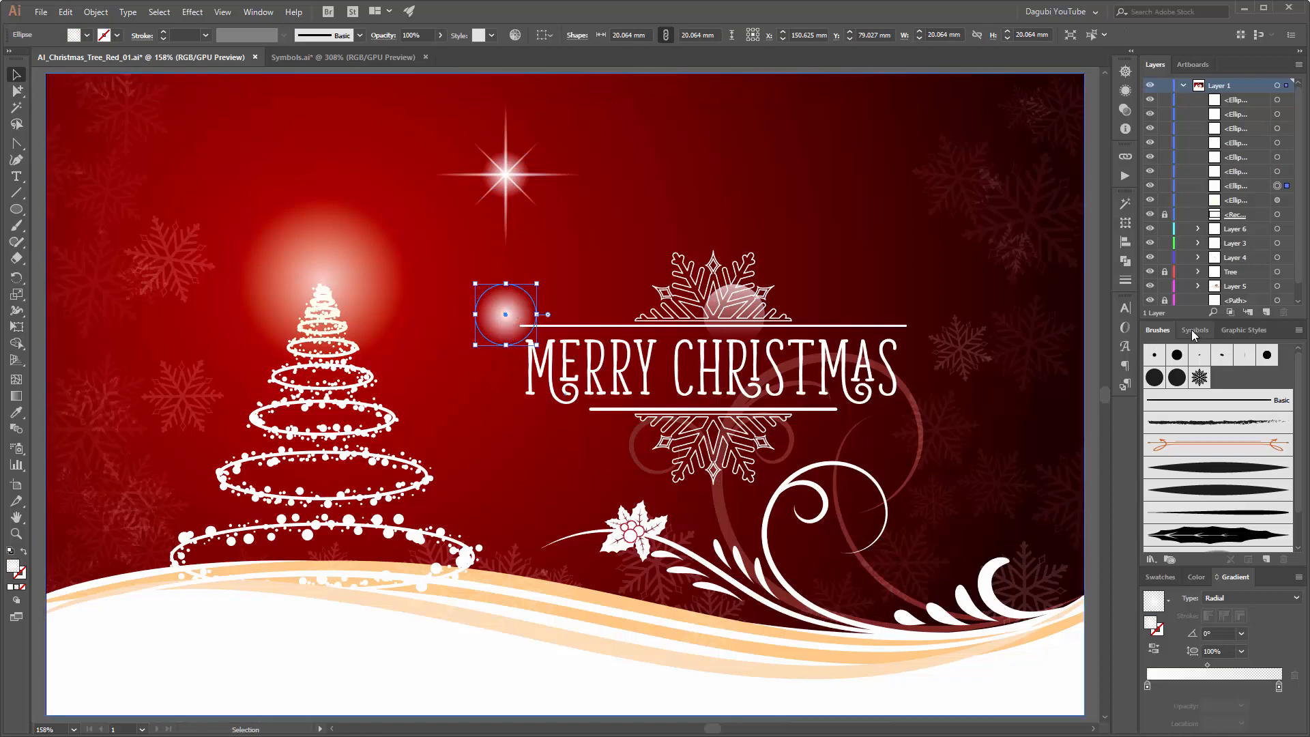
left_click(1195, 331)
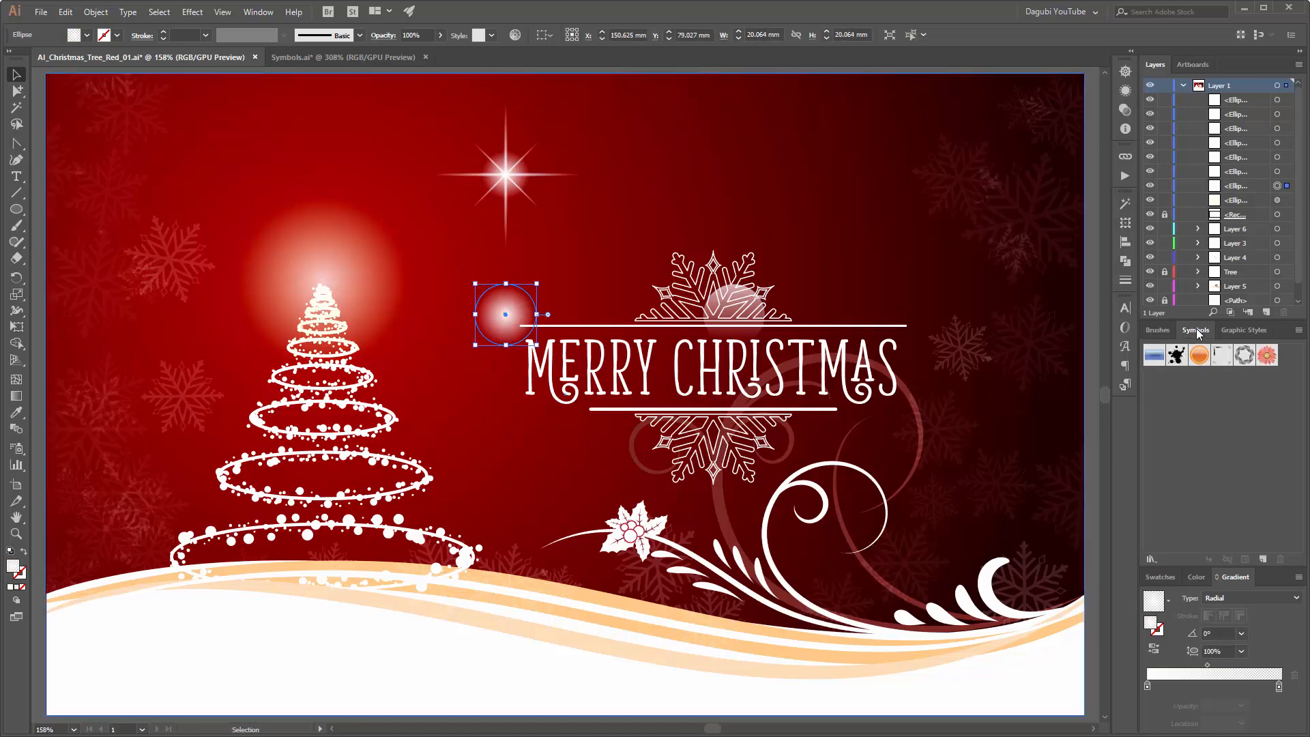
left_click(1262, 558)
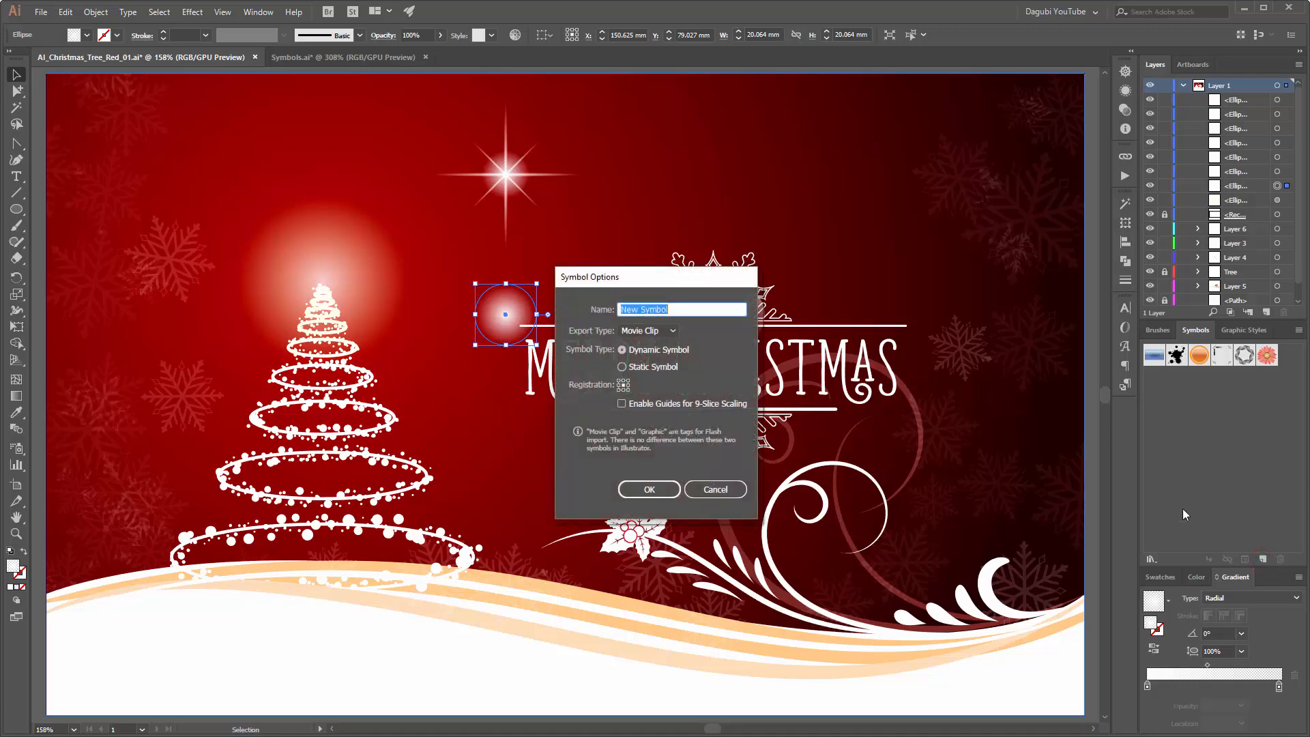
left_click(651, 489)
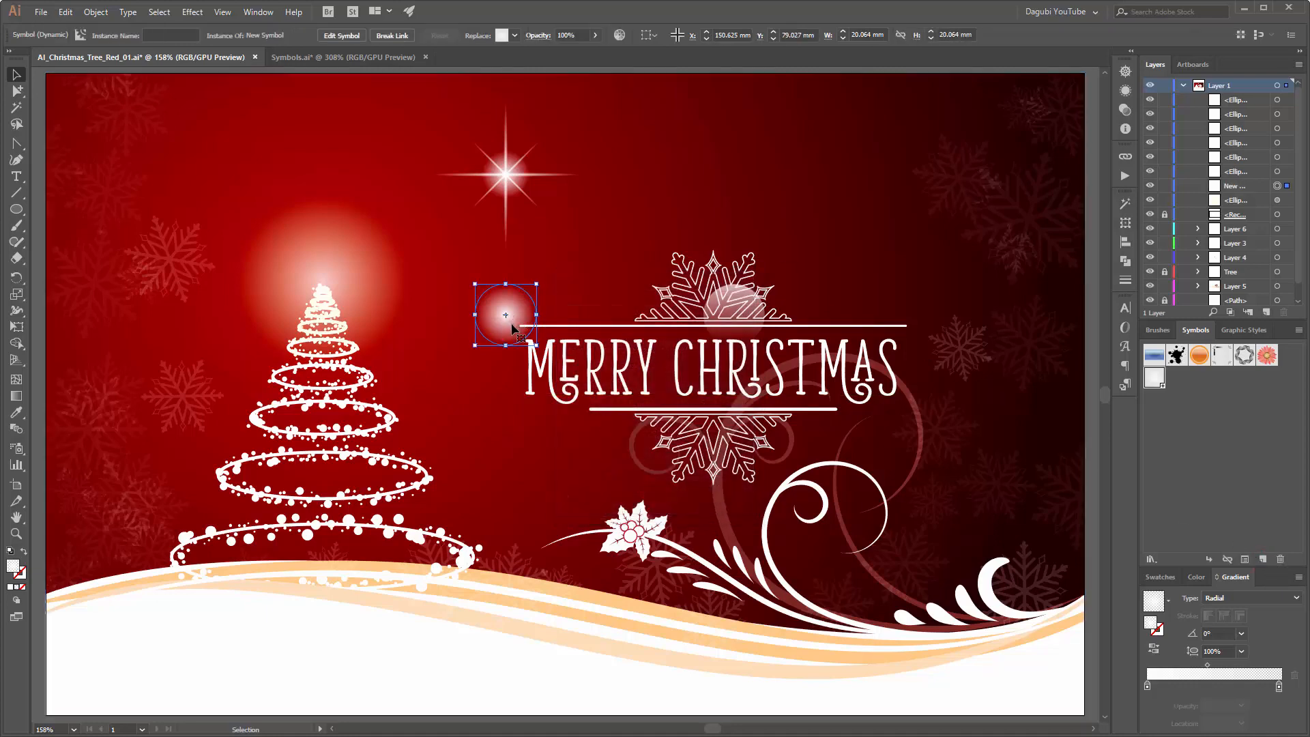
Step: Delete the soft bokeh instance from the artwork and move the linear-gradient bokeh circle to the empty area above the greeting
key("Delete")
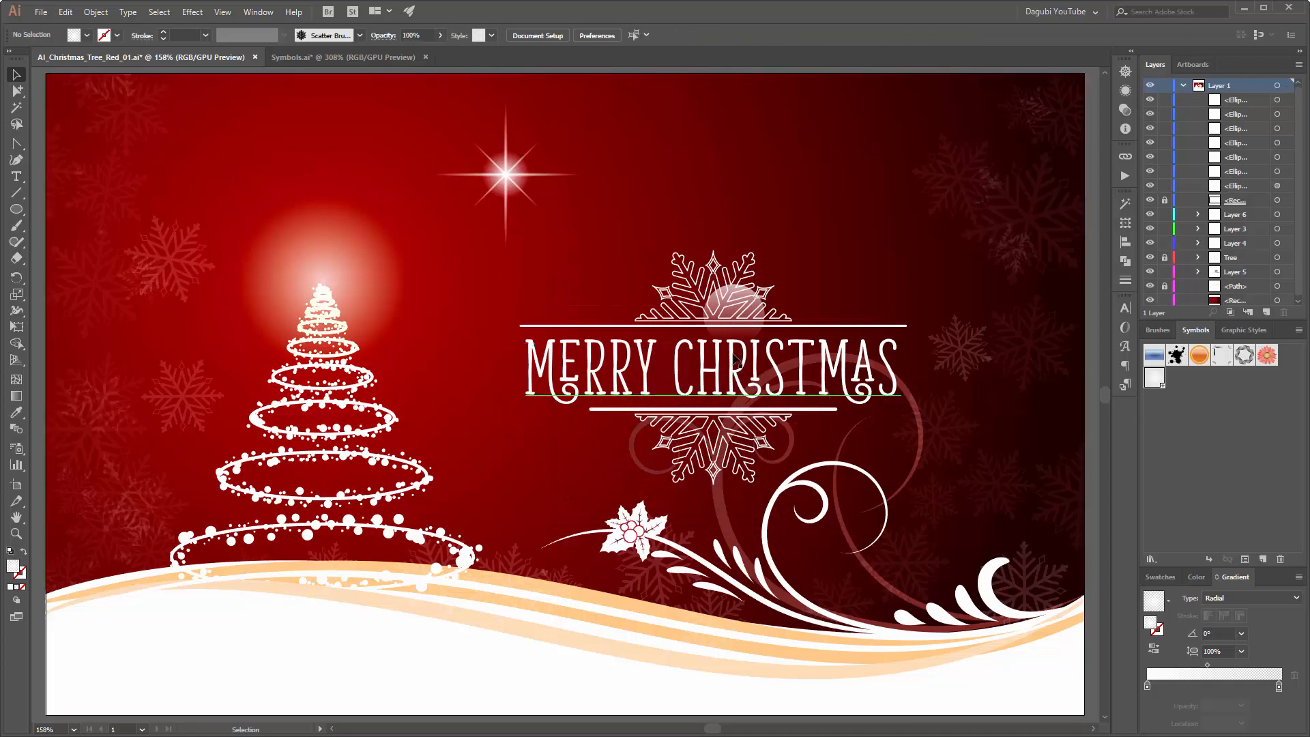
left_click(745, 319)
left_click_drag(745, 317, 808, 179)
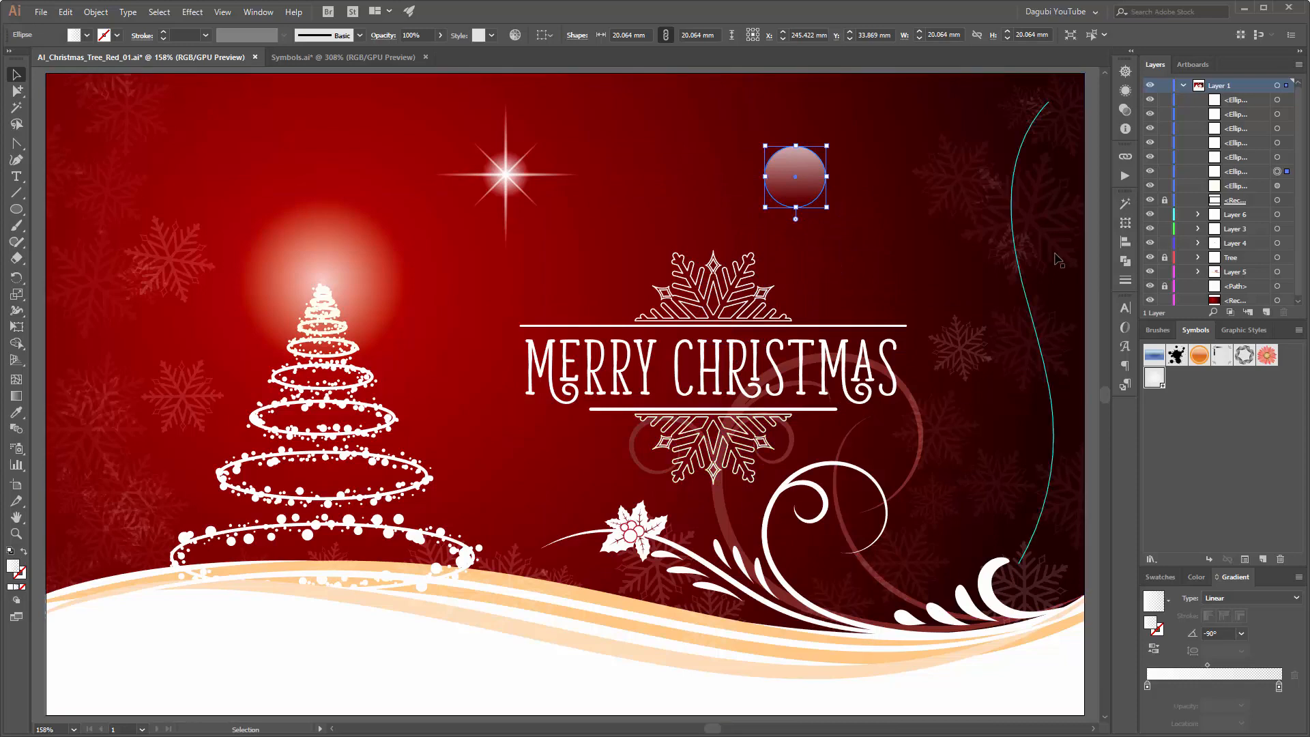
Step: Turn off Smart Guides and shift the linear-gradient bokeh circle slightly up and to the right
left_click(223, 11)
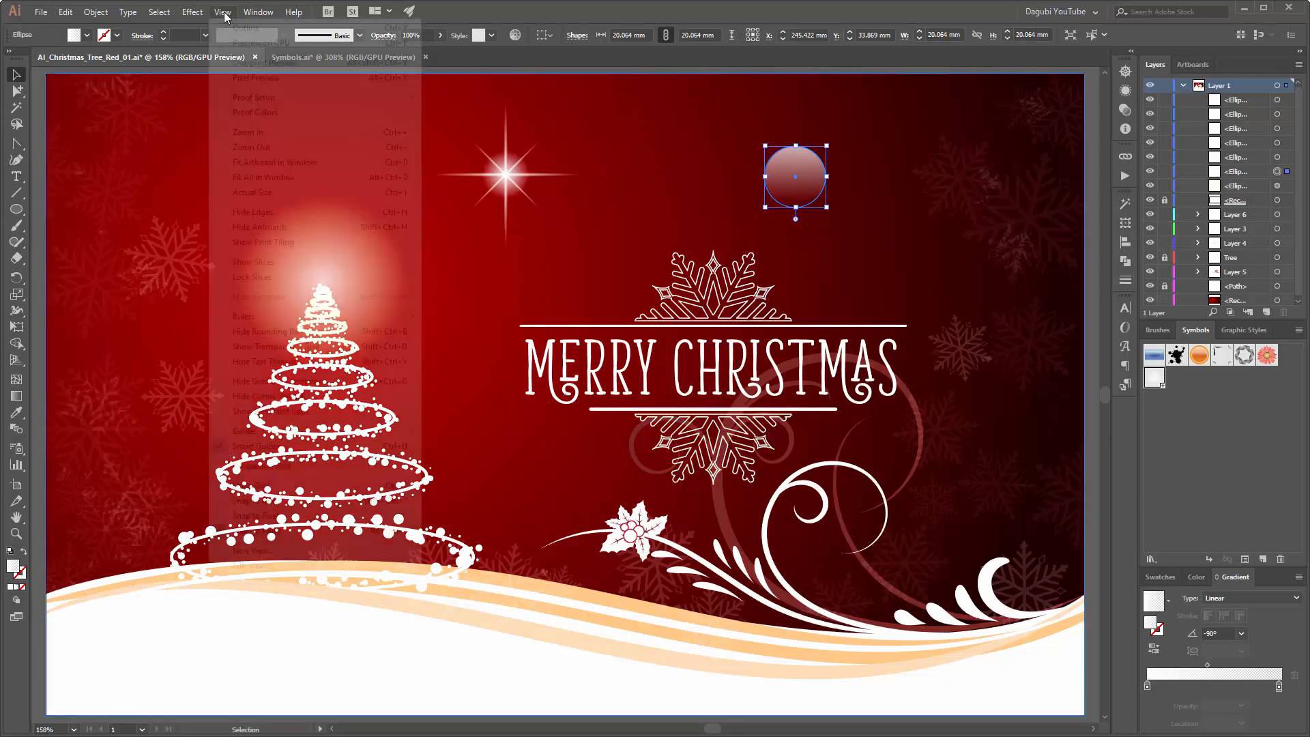
left_click(255, 447)
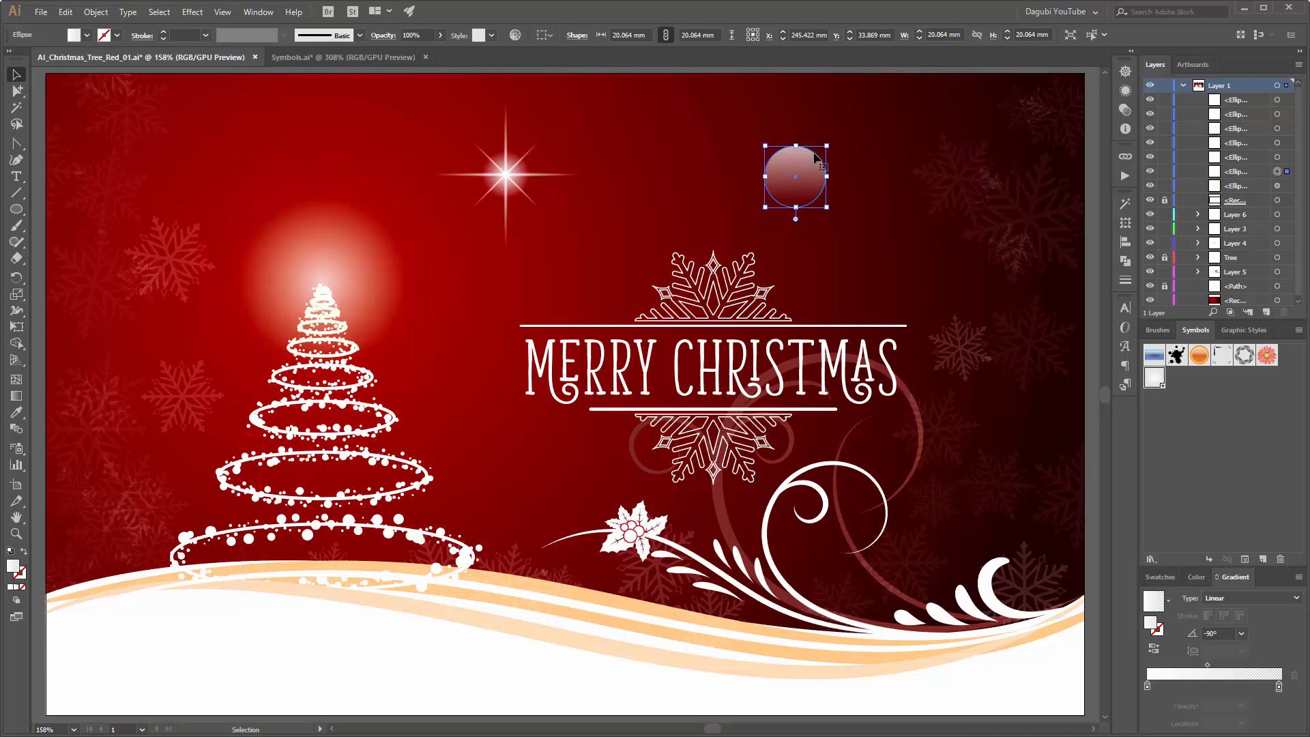
left_click_drag(816, 156, 816, 156)
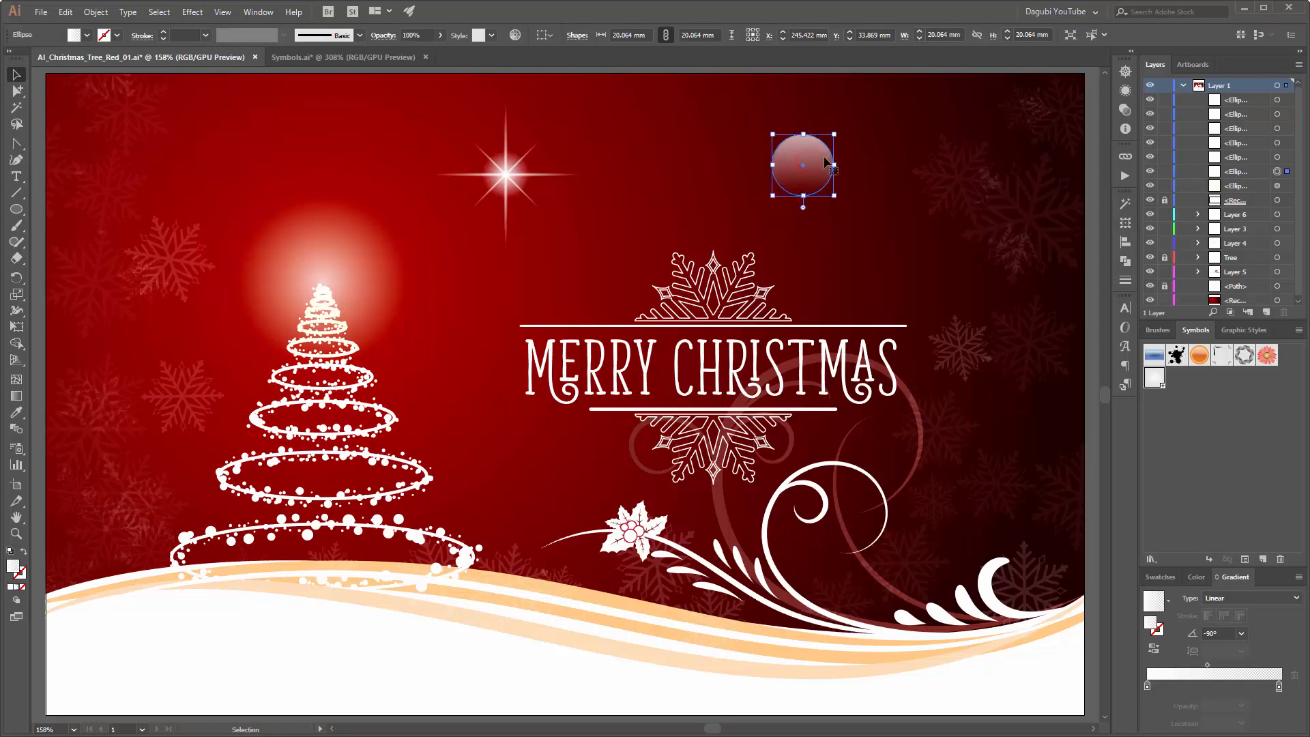
Step: Create a dynamic symbol from the linear-gradient bokeh circle with the default symbol options, and delete the instance from the artwork
left_click(1263, 558)
left_click(640, 492)
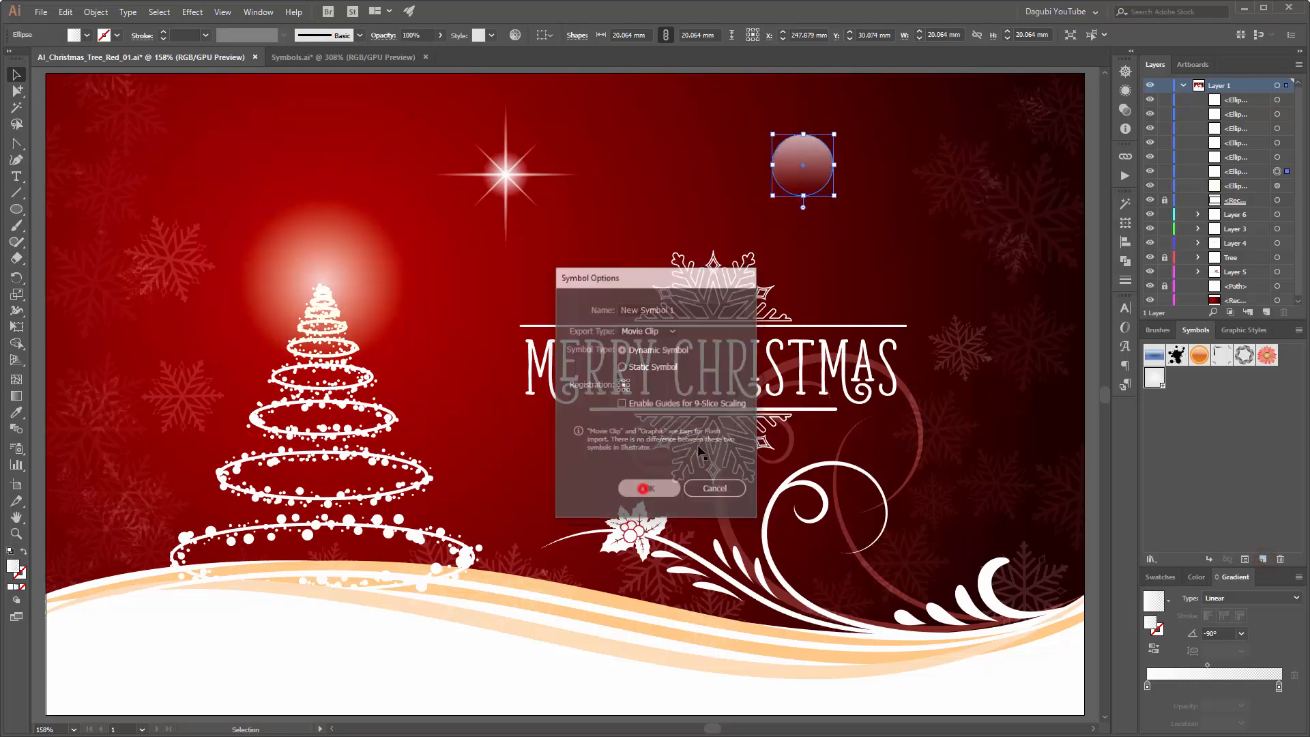
key("Delete")
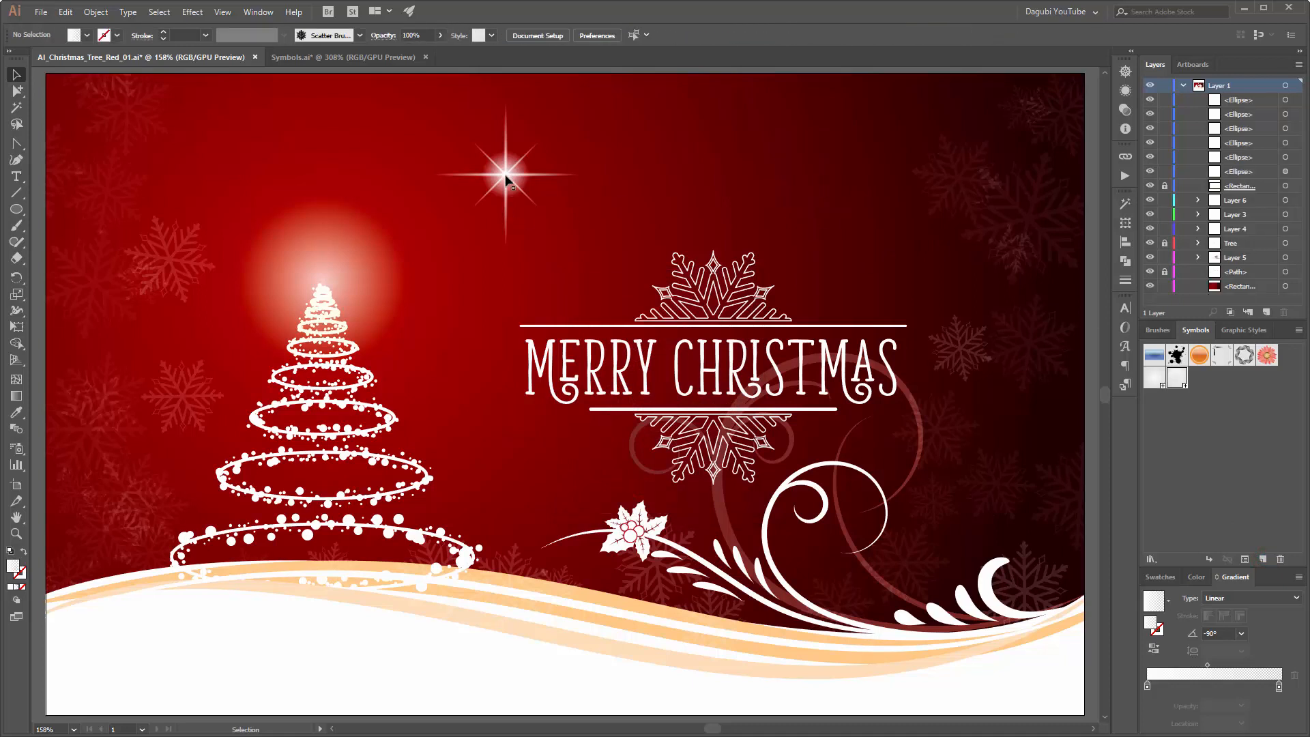
Step: Create a dynamic symbol from all parts of the eight-pointed star with the default options, and delete the star from the artwork
left_click(506, 176)
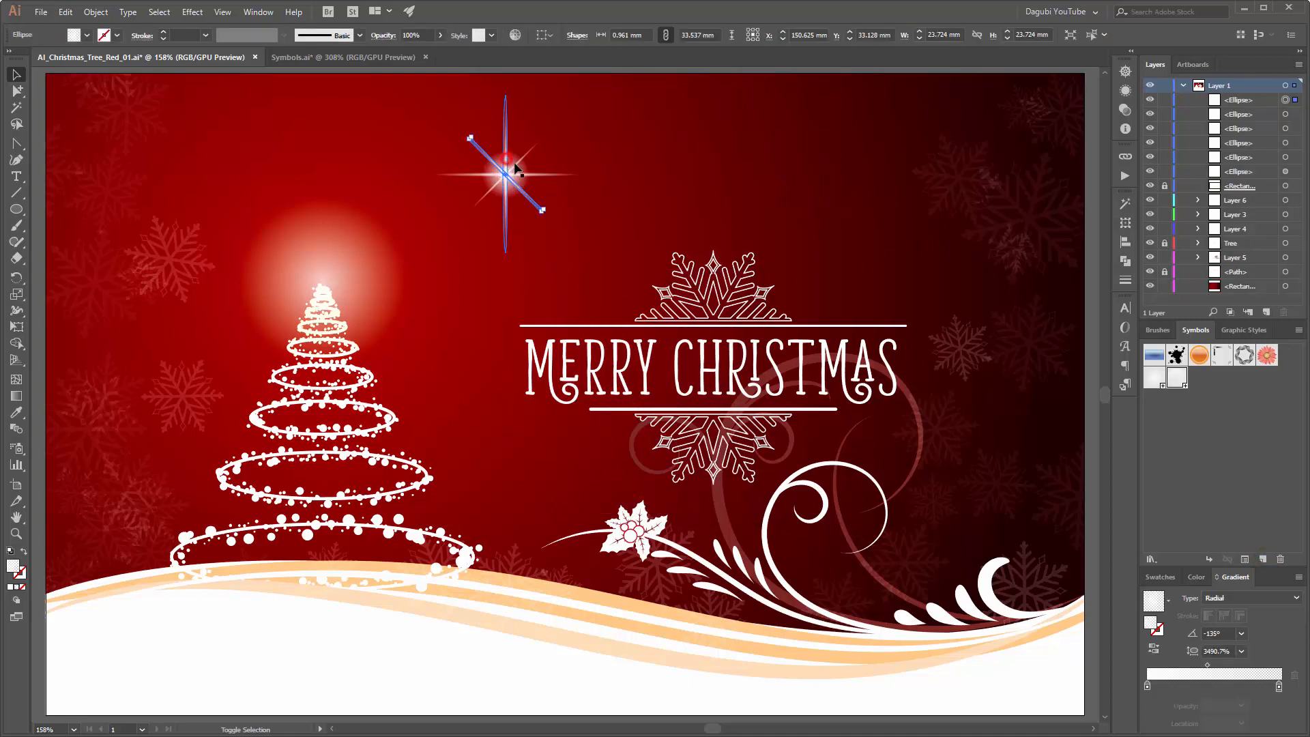
left_click(516, 168, "shift")
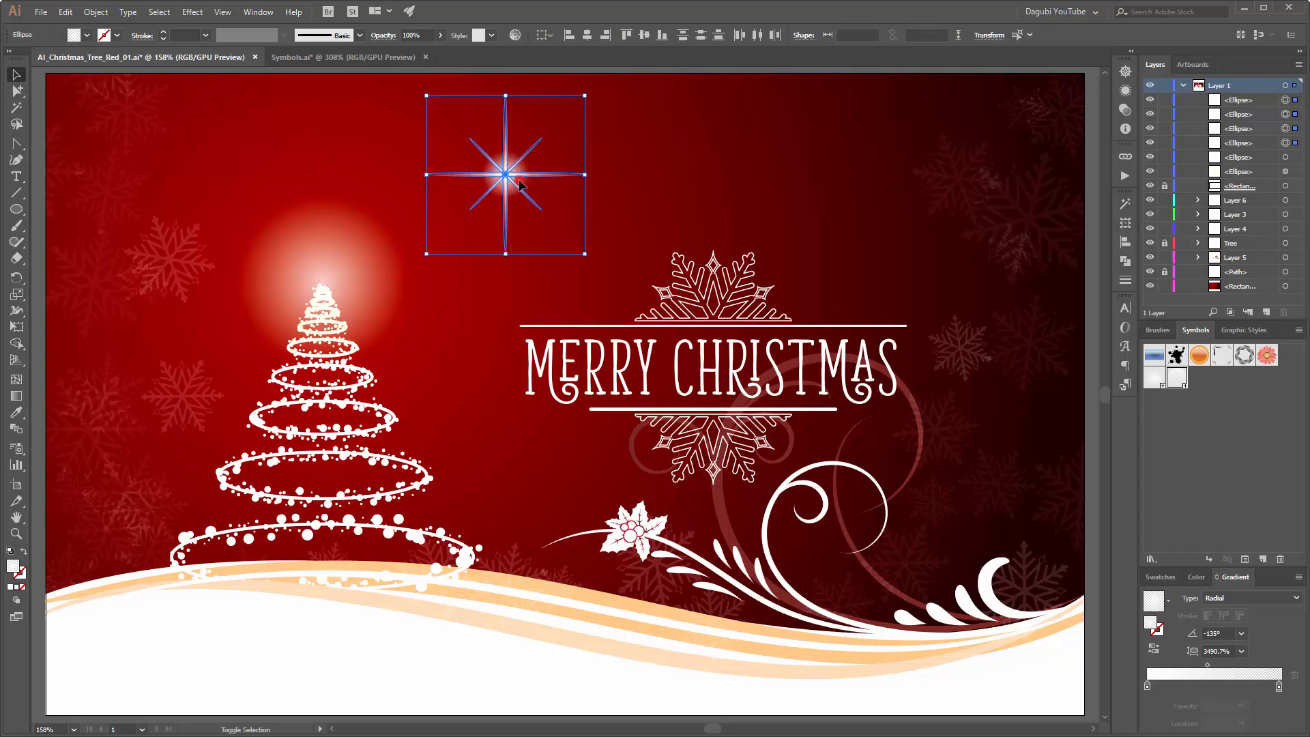
left_click(1262, 559)
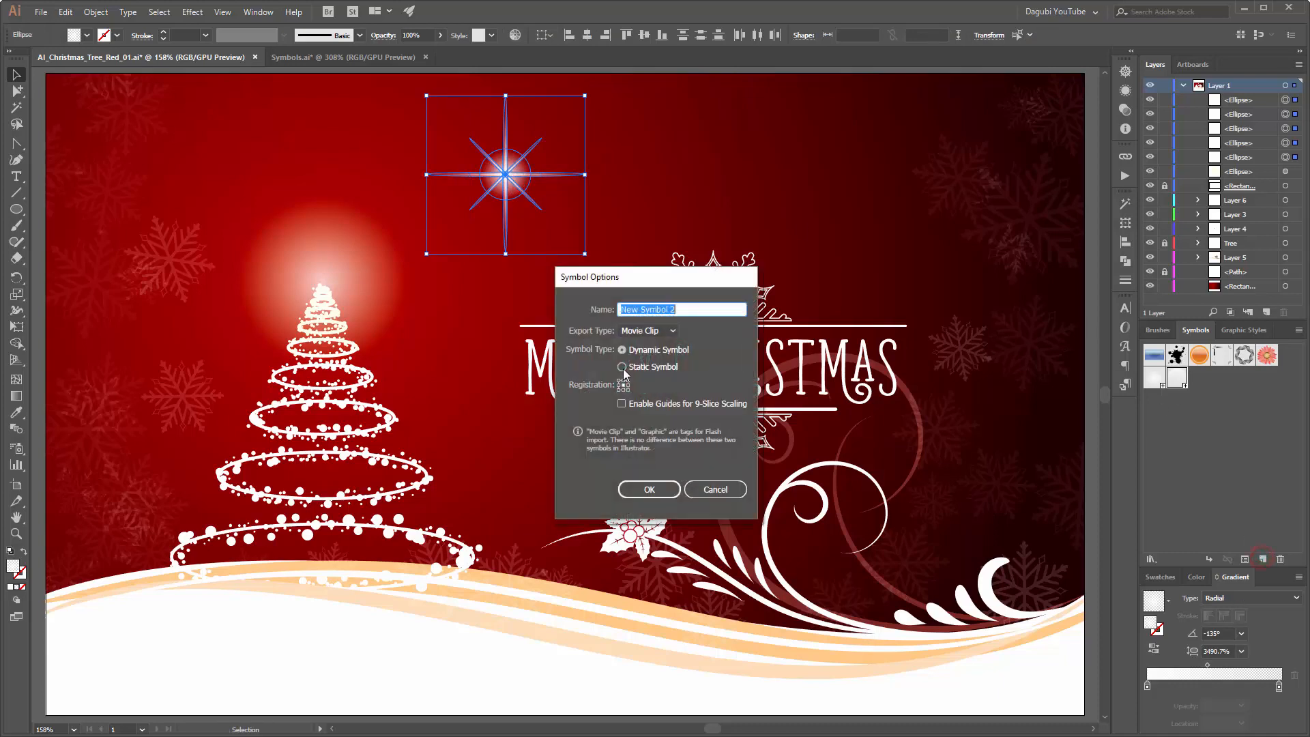
left_click(650, 490)
key("Delete")
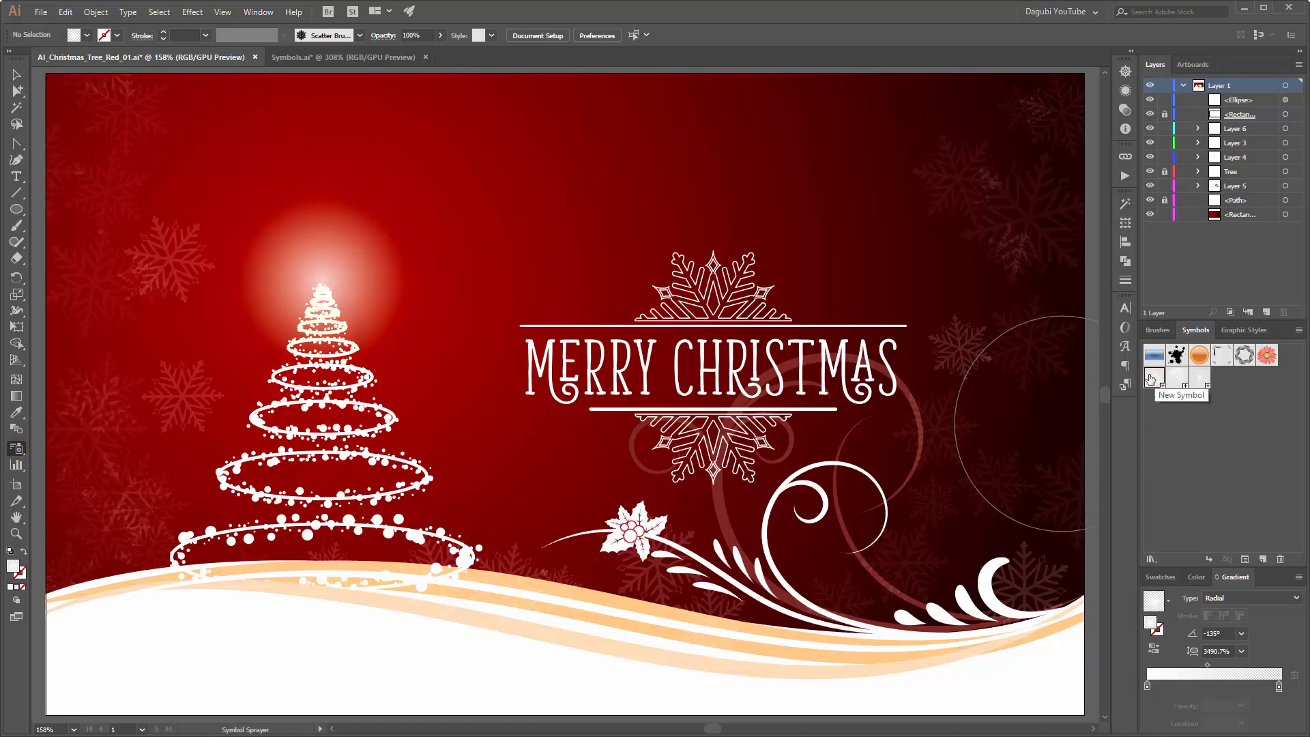
Step: Spray the soft radial bokeh symbol over the artwork's right half, around the greeting, the curls and the upper-right corner
left_click_drag(877, 219, 900, 417)
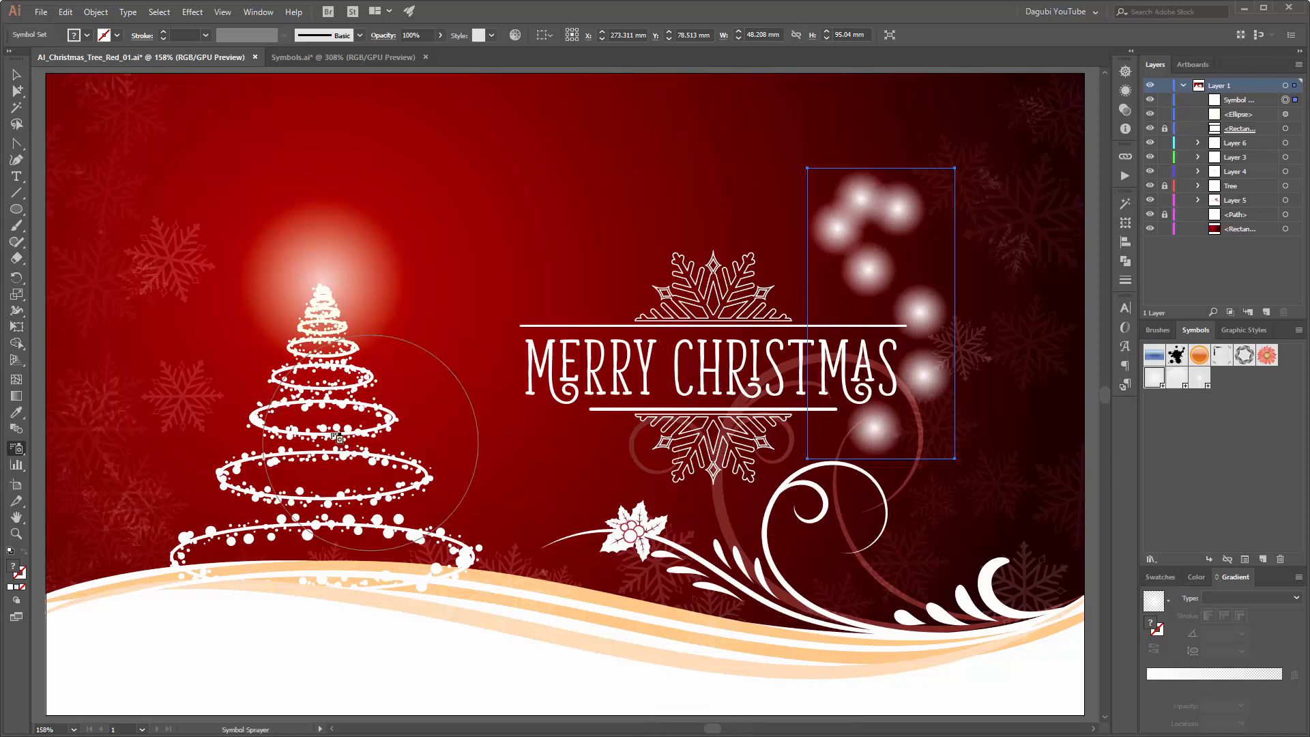
mouse_move(996, 487)
left_mouse_down()
mouse_move(914, 552)
mouse_move(750, 586)
mouse_move(716, 566)
left_mouse_up()
left_click(666, 507)
left_click(1024, 141)
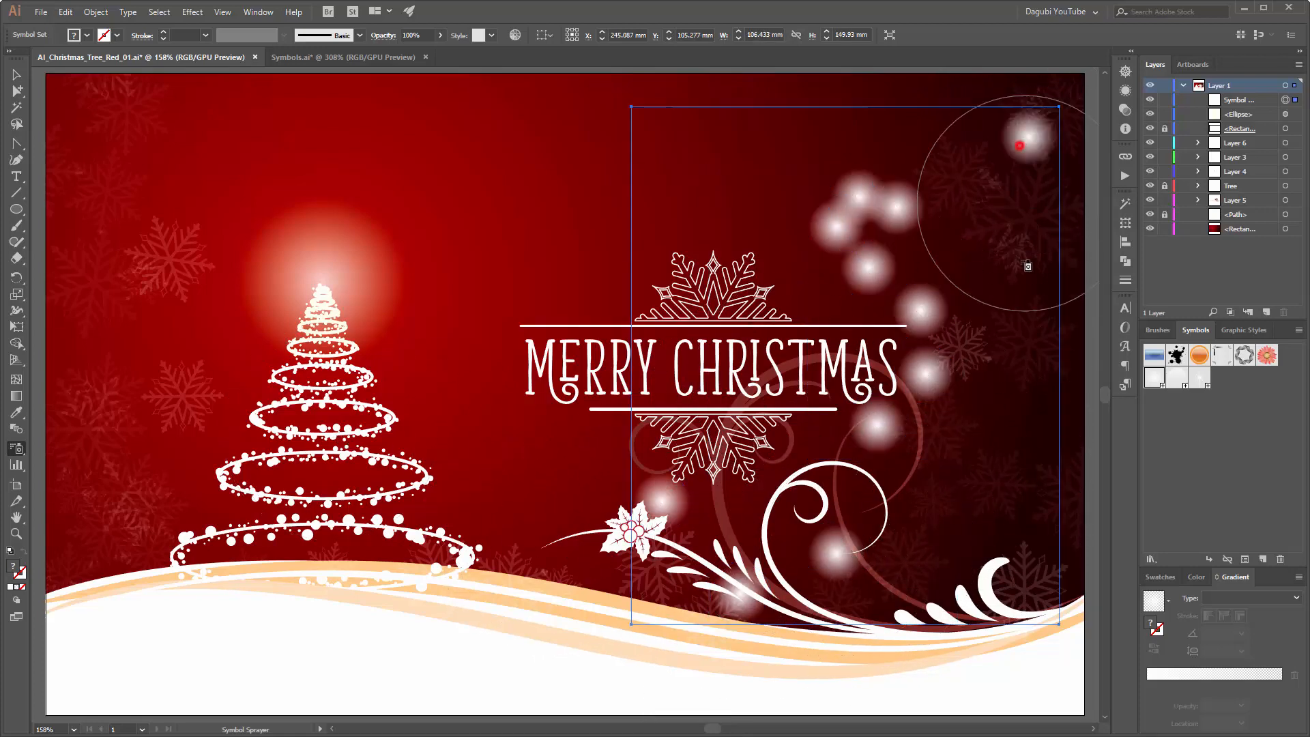
left_click_drag(1005, 444, 981, 489)
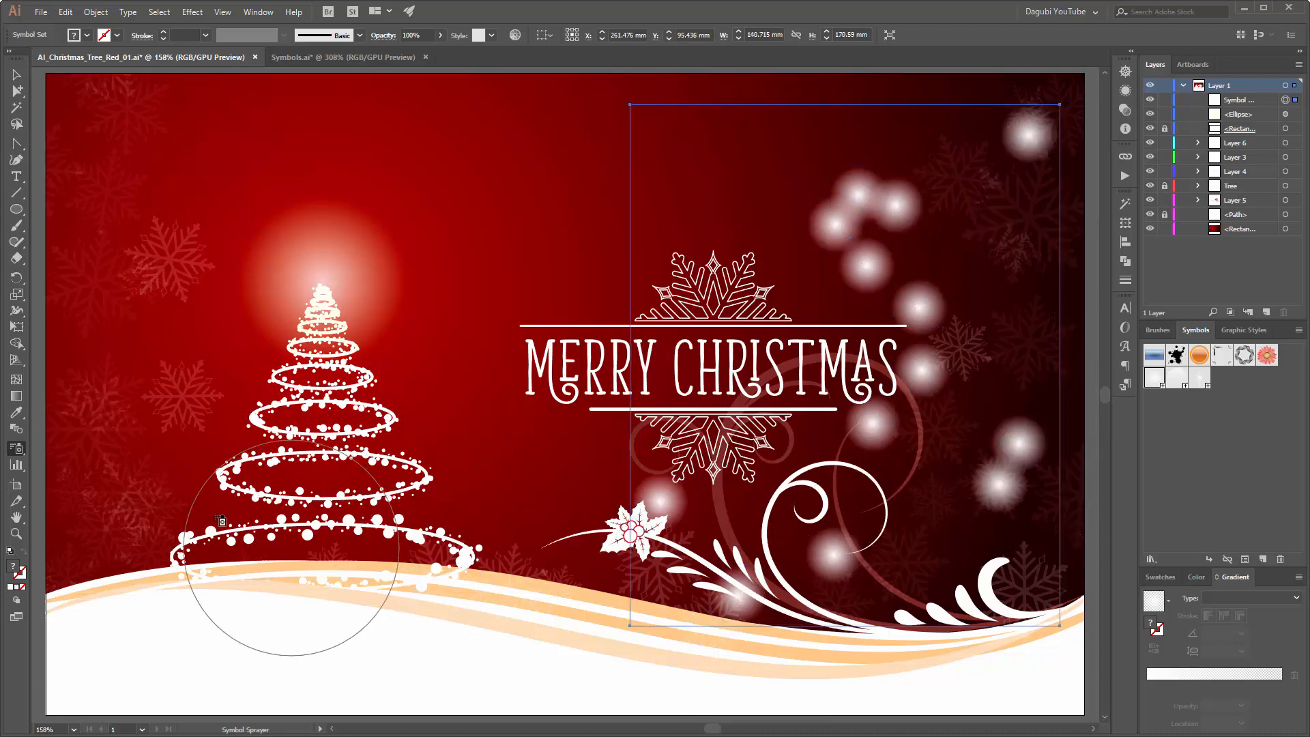
Step: Spray more soft bokeh symbols around the base of the tree and in the open area between the tree's tip and the greeting
left_click_drag(210, 549, 100, 496)
left_click(270, 506)
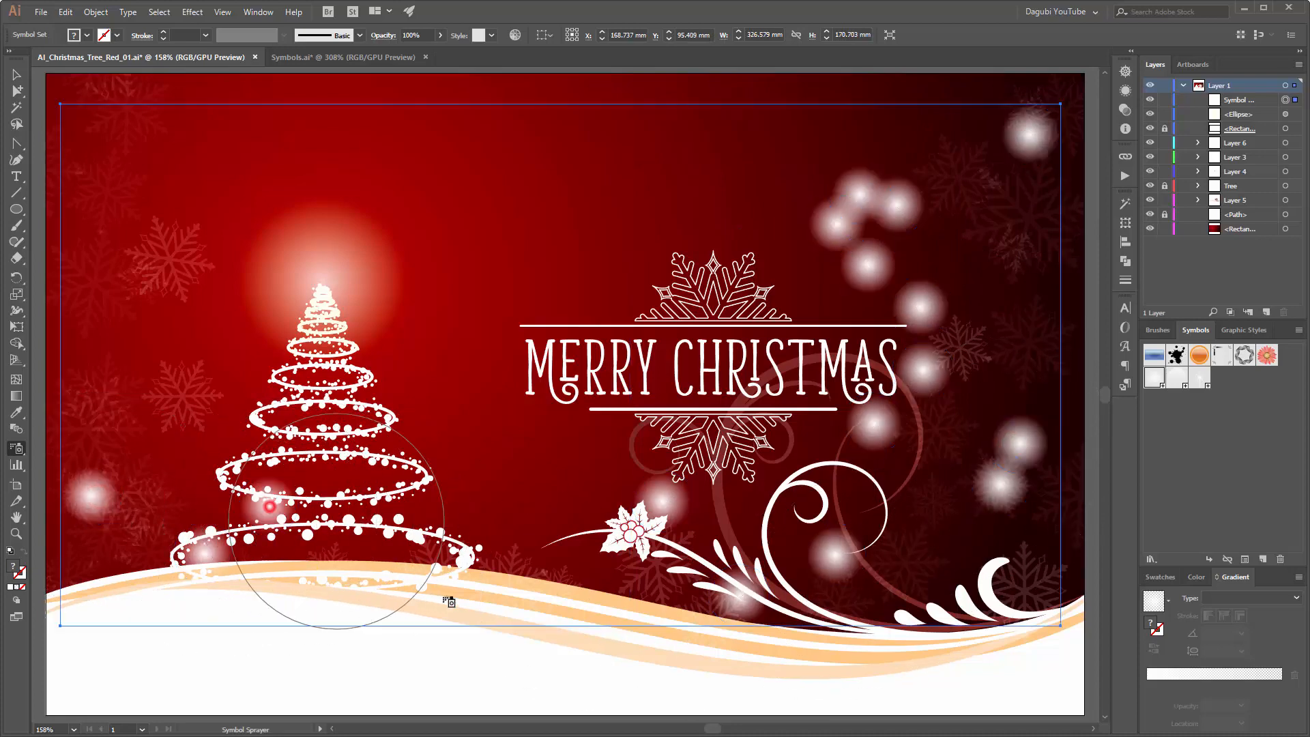
left_click(485, 556)
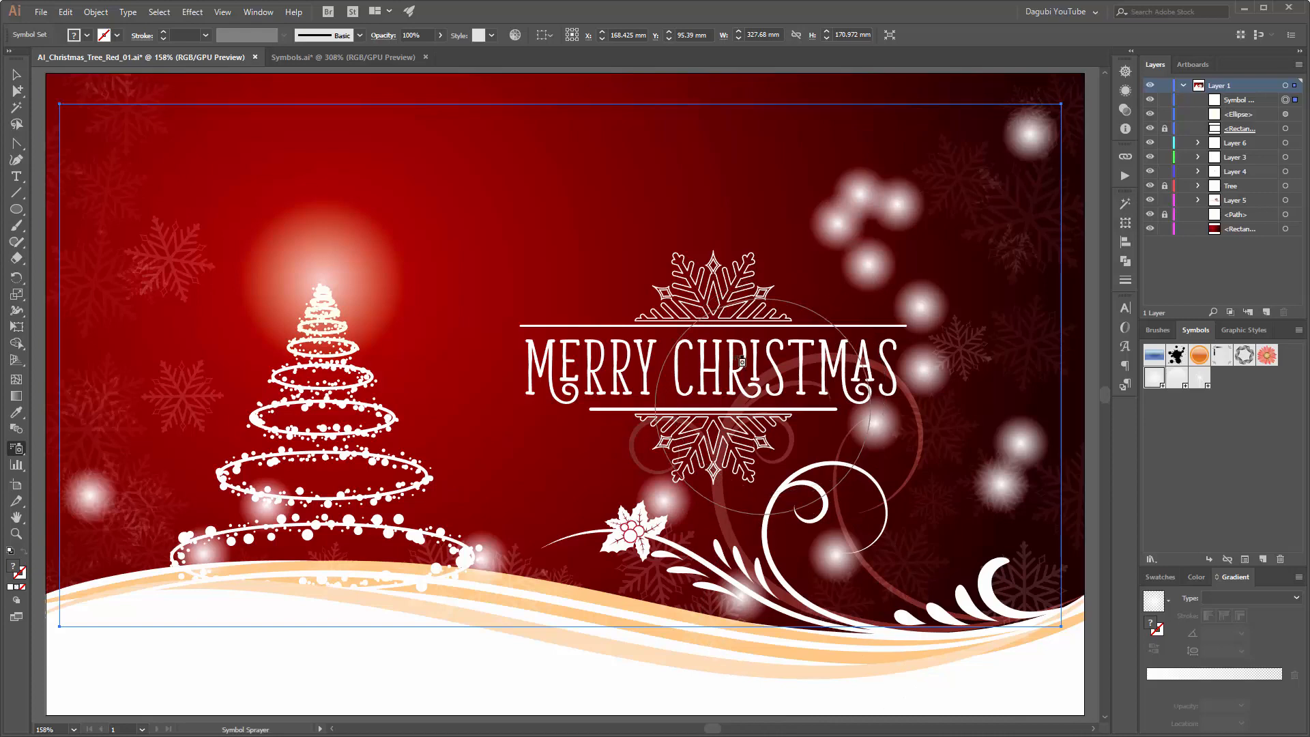
left_click(609, 161)
left_click(546, 217)
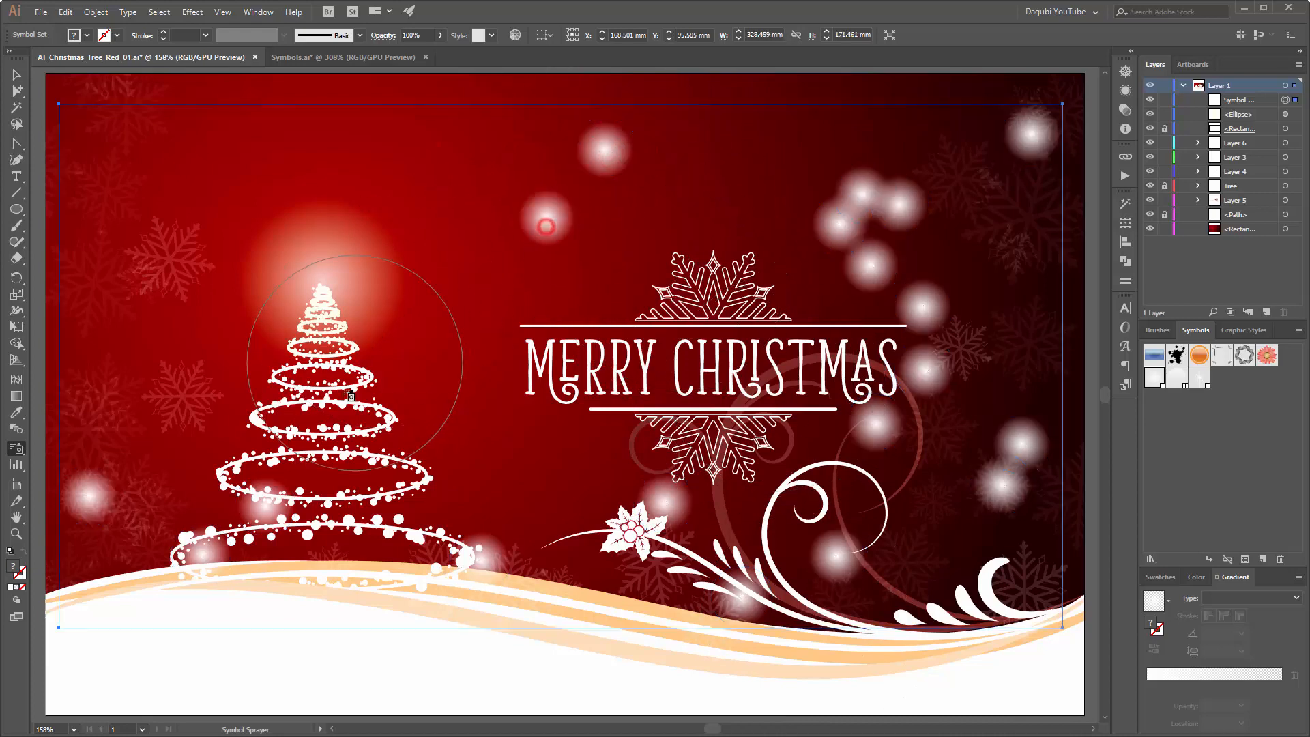
Step: Enlarge the bokeh beside the tree's top and those to the right of the greeting with the Symbol Sizer tool
left_click(14, 449)
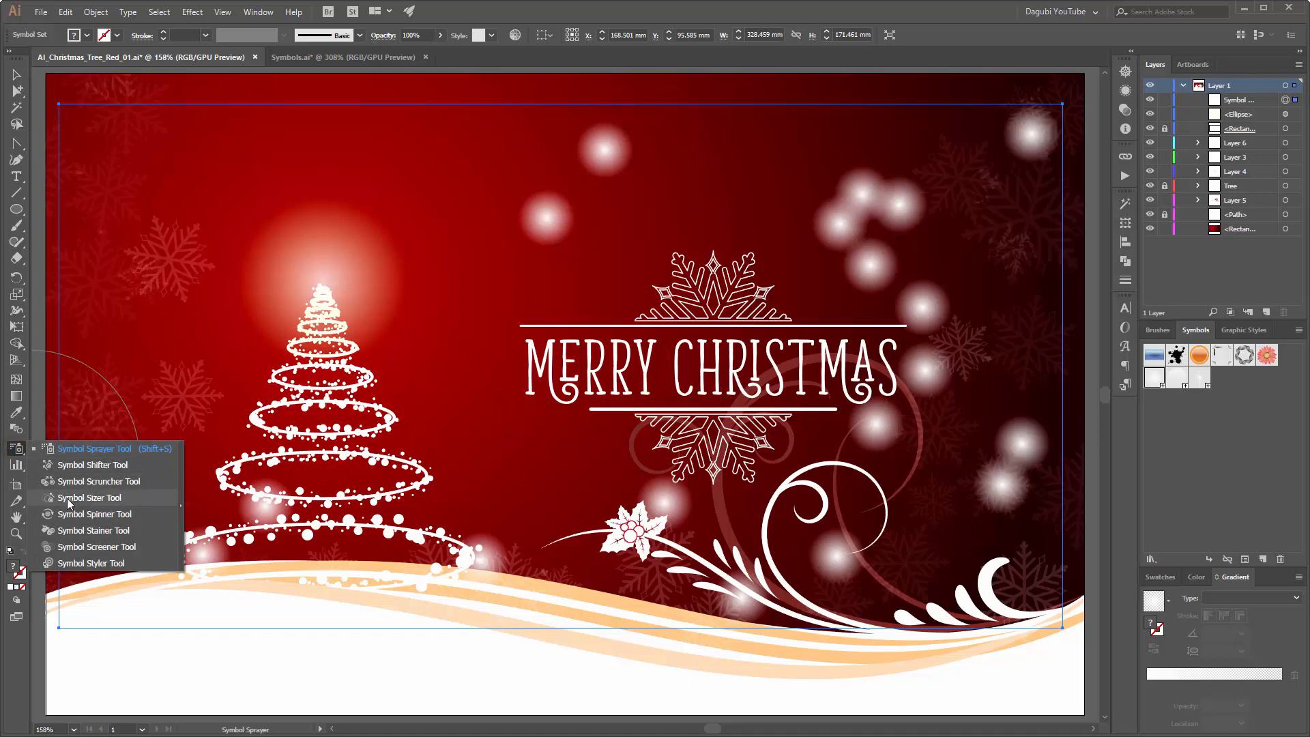
left_click(100, 498)
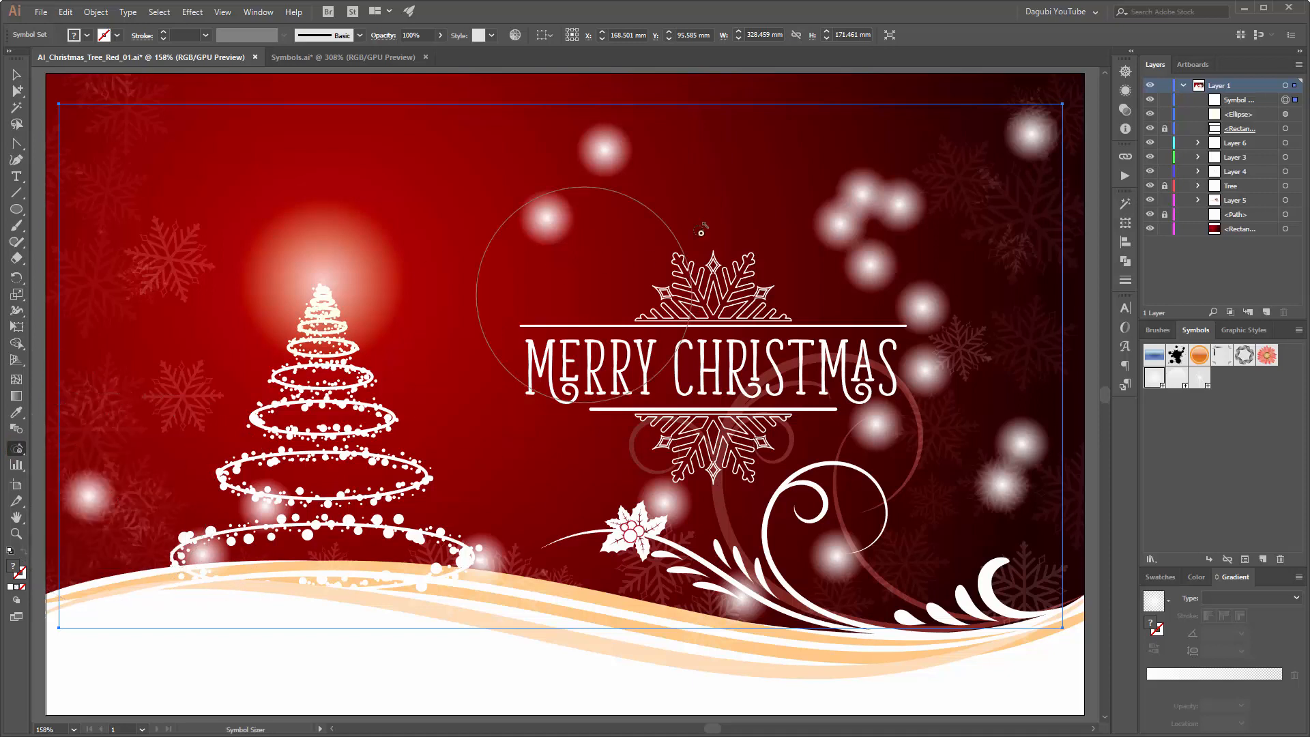
left_click(543, 214)
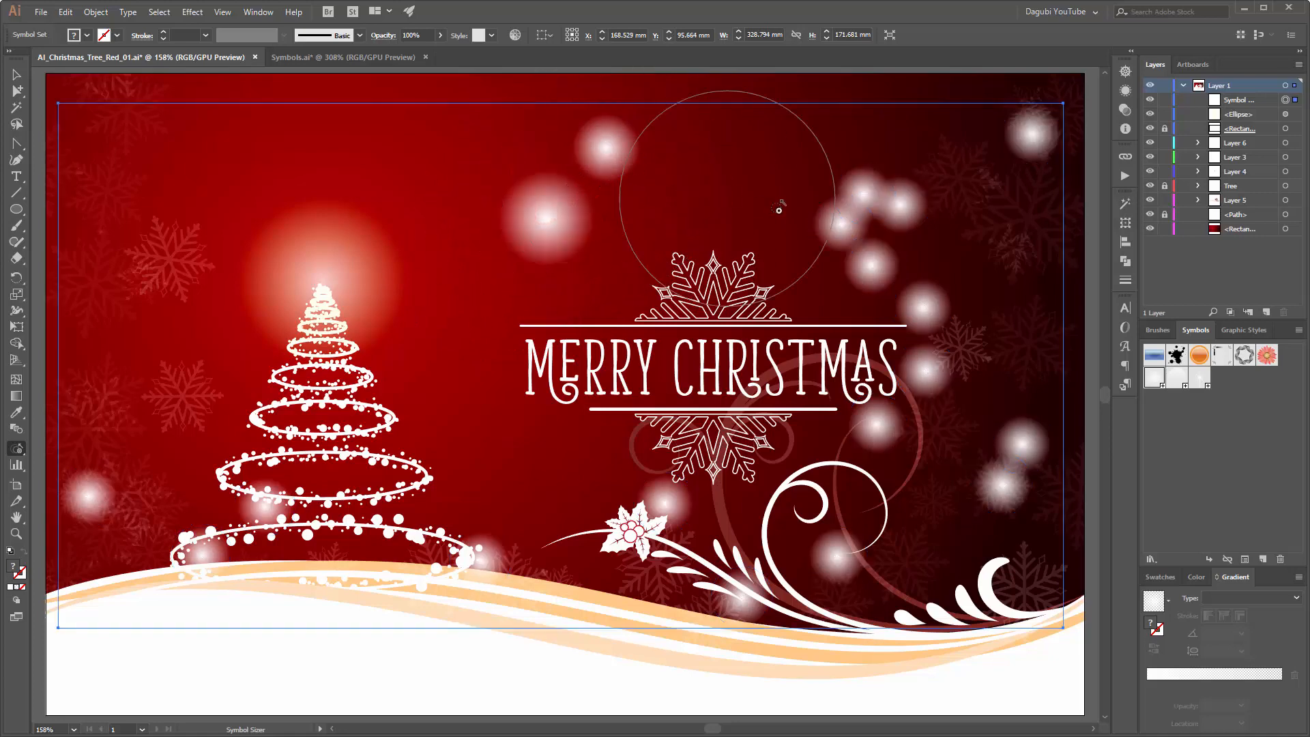
left_click_drag(838, 225, 919, 308)
left_click(939, 333)
left_click(874, 436)
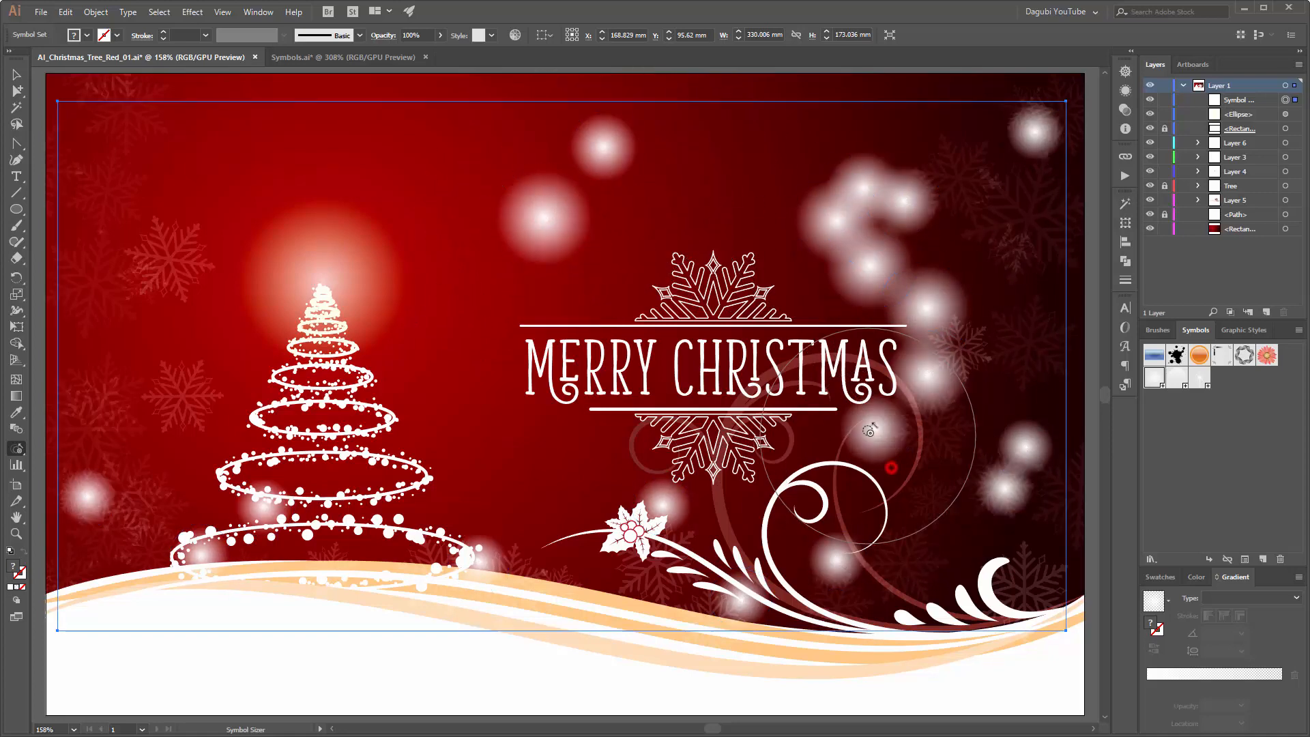
left_click(883, 445)
left_click(884, 451)
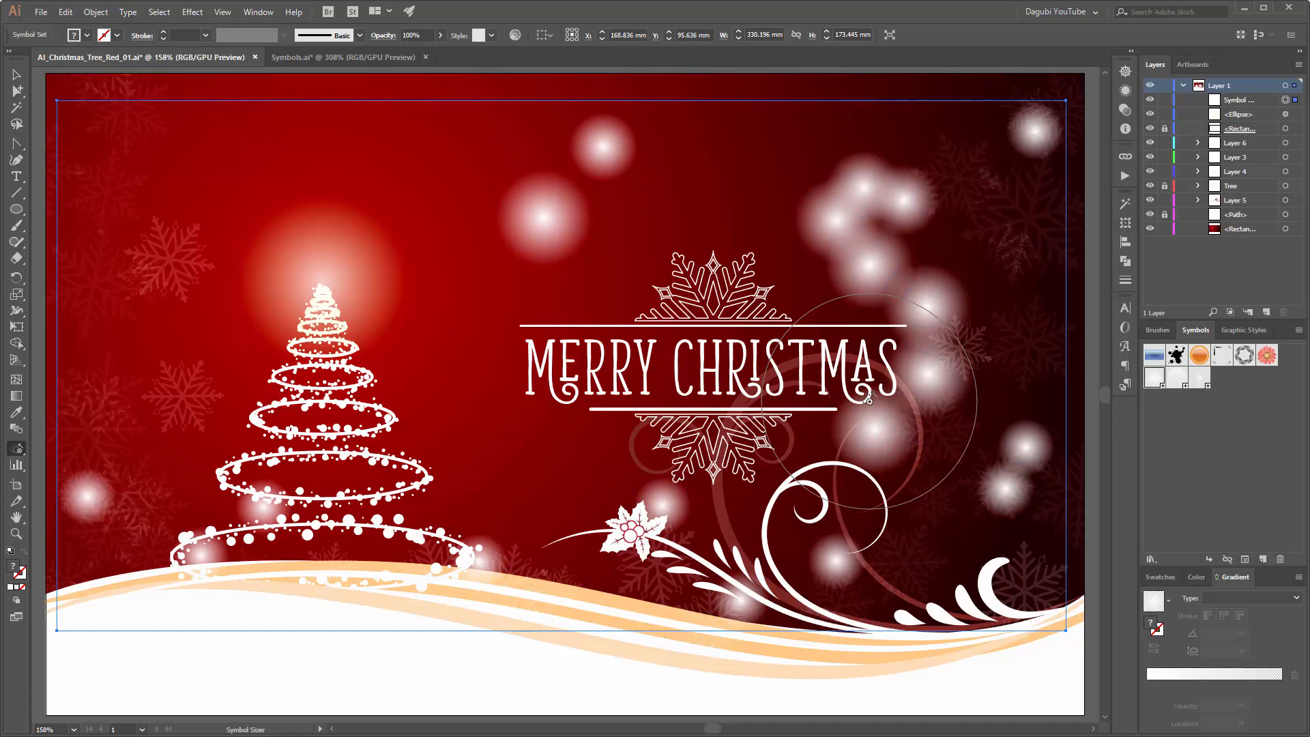
Step: Shrink the bokeh along the right side, near the curls and above the greeting with the Symbol Sizer to vary their sizes
left_click(861, 223, "alt")
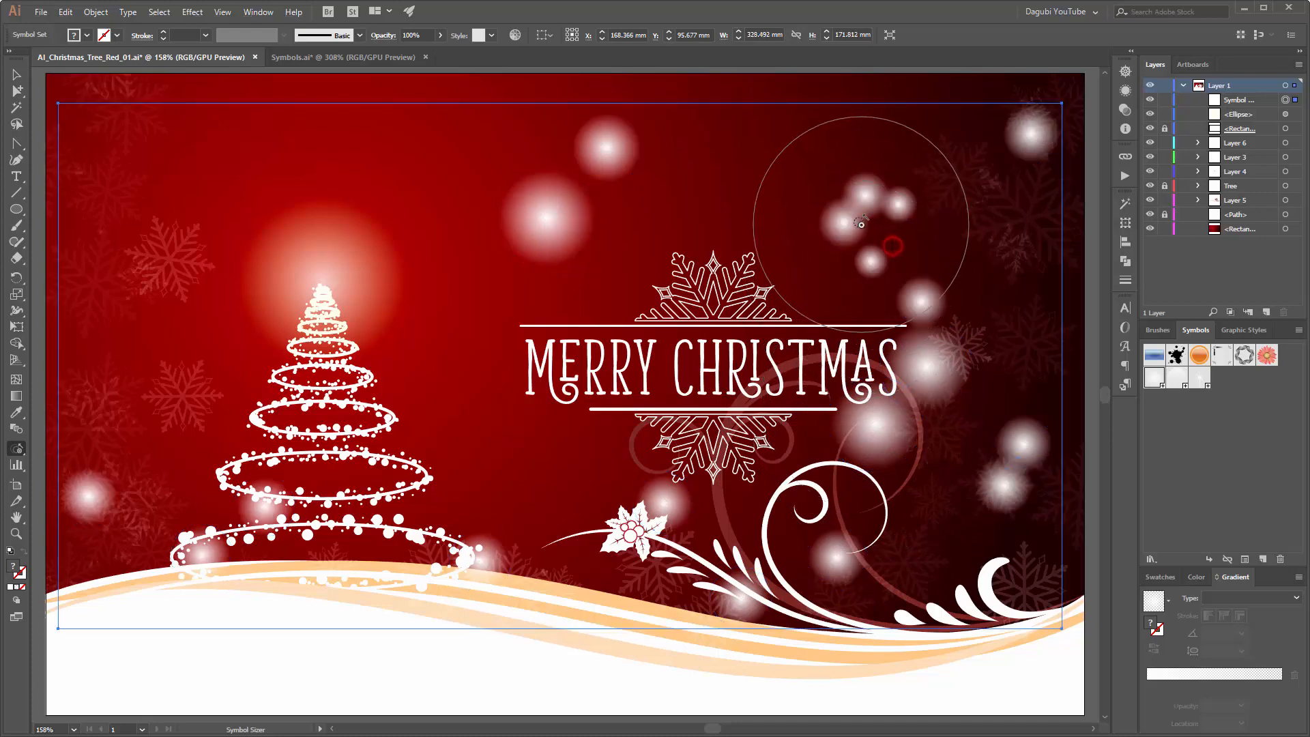
left_click(907, 315, "alt")
left_click(921, 369, "alt")
left_click(911, 327, "alt")
left_click(1007, 466, "alt")
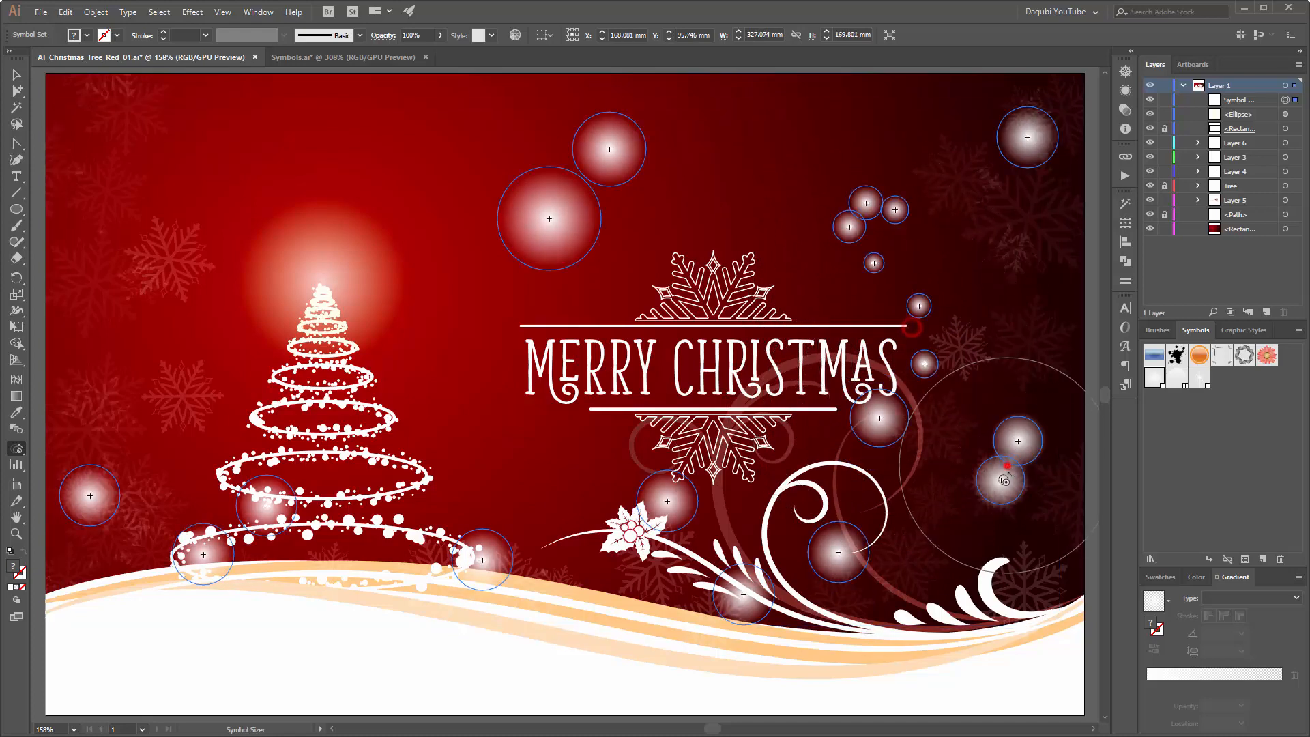
left_click(838, 554, "alt")
left_click(550, 220, "alt")
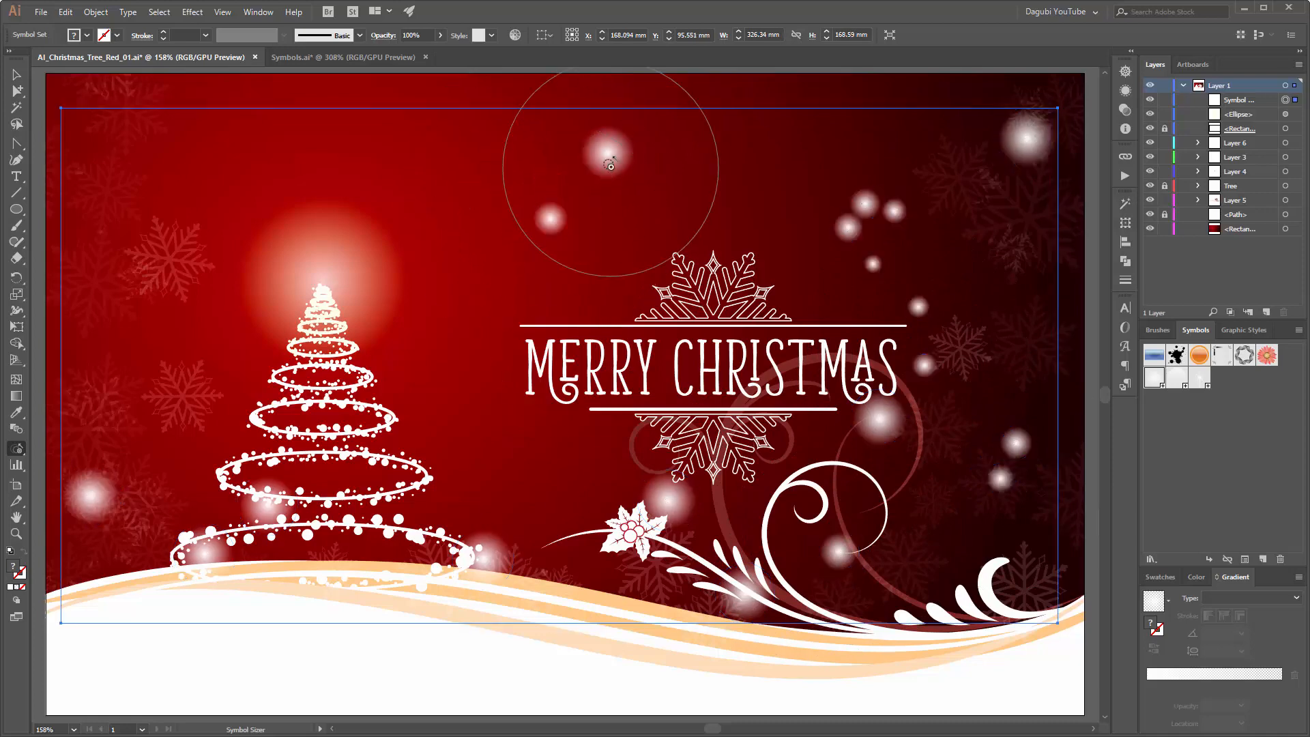
left_click(609, 165, "alt")
left_click(968, 143, "alt")
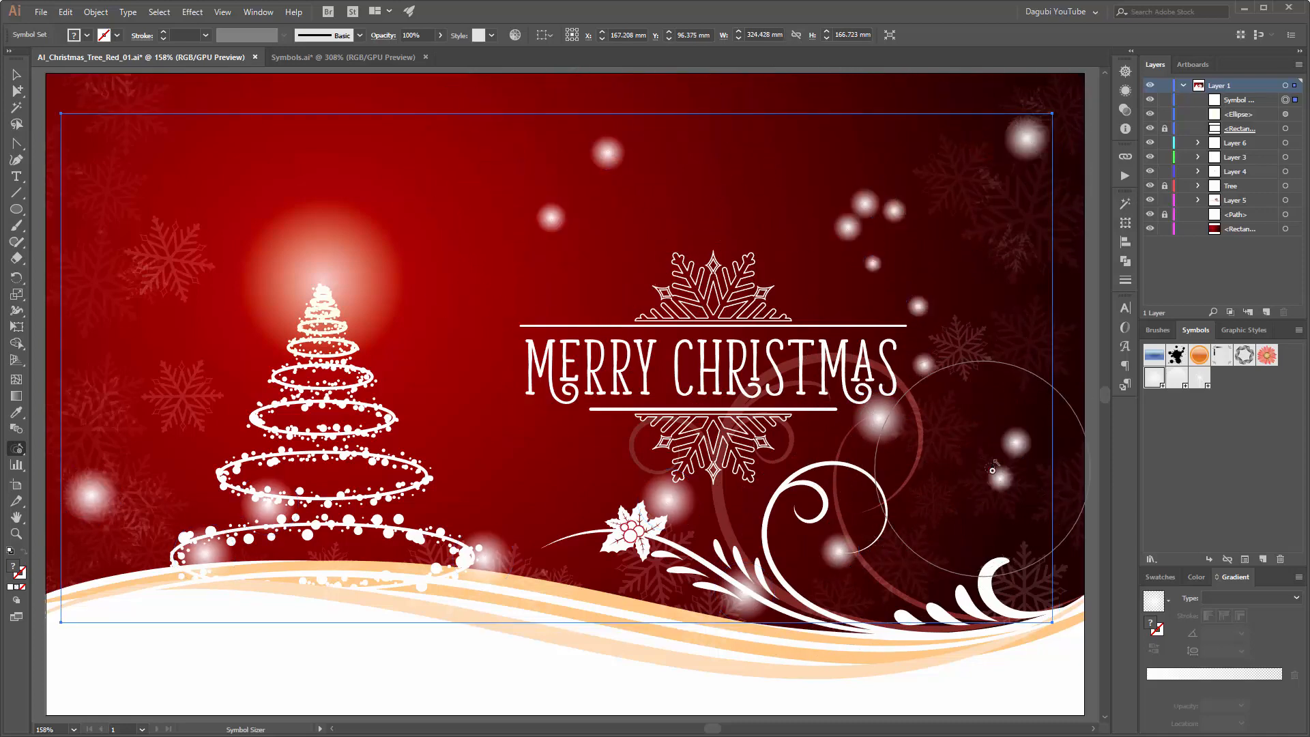
Step: Enlarge the bokeh pair above the lower-right curl and the one left of the tree, and slightly shrink the one right of the tree's base
left_click(994, 490)
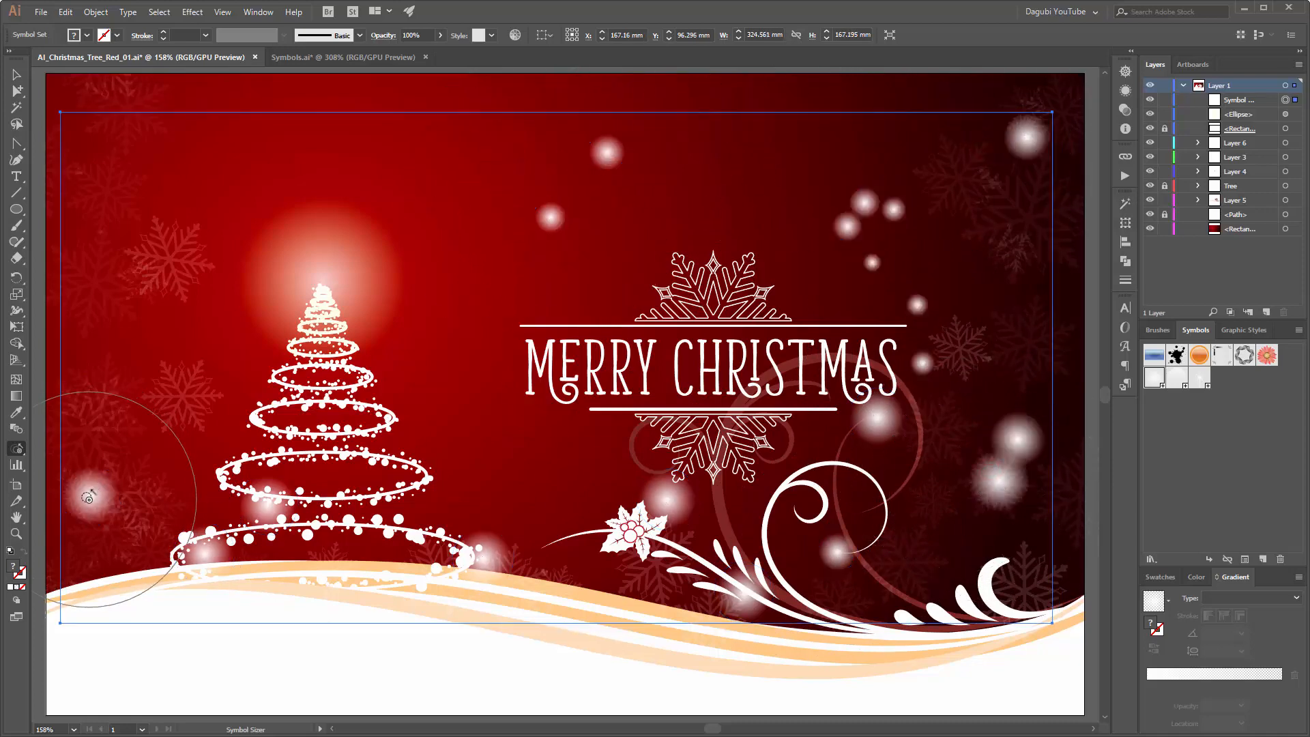
left_click(89, 499)
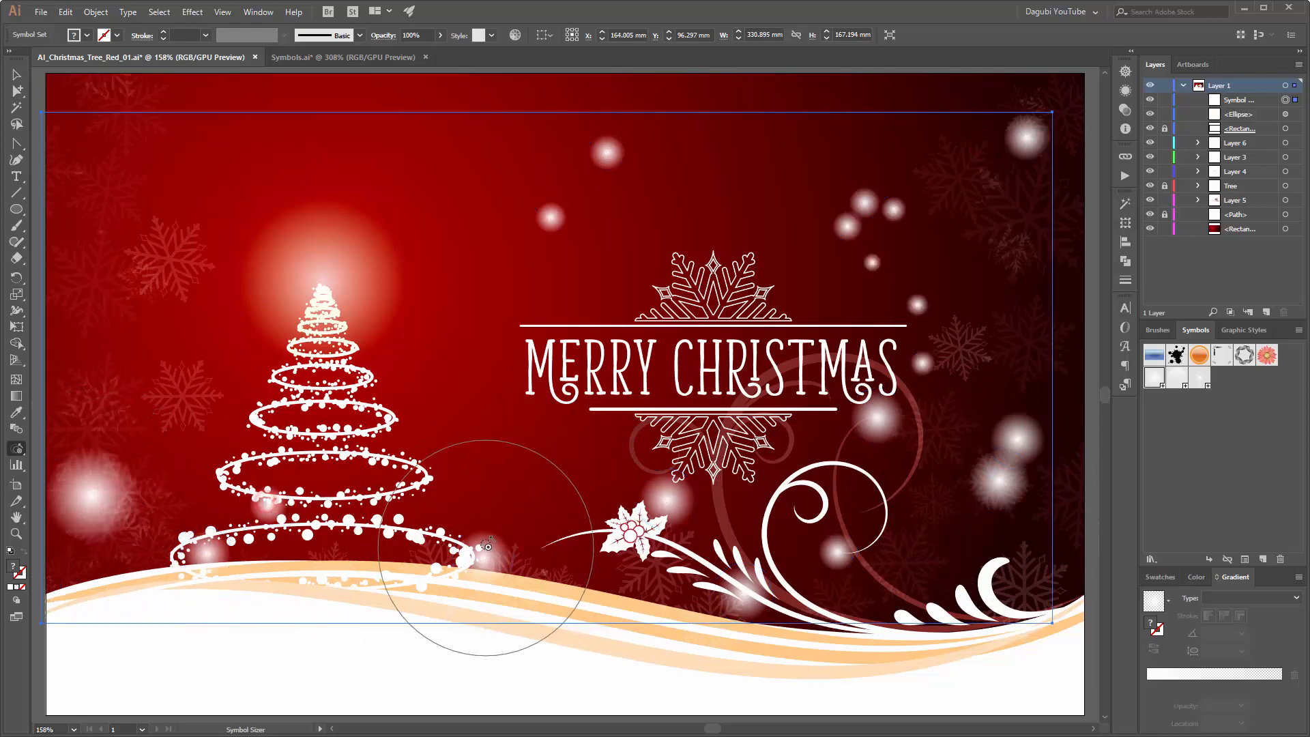
left_click(487, 545, "alt")
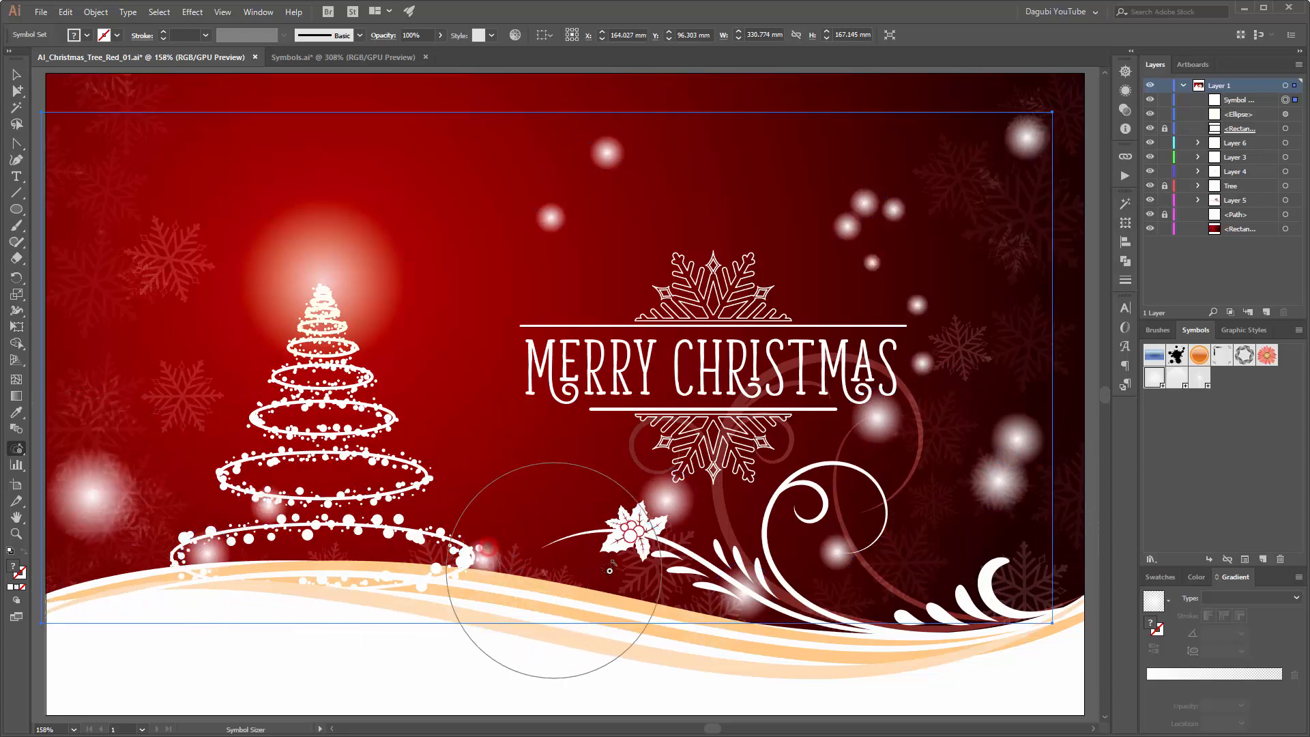
Step: Fade the bokeh between the tree and greeting and those in the upper-right area with the Symbol Screener tool
left_click(18, 448)
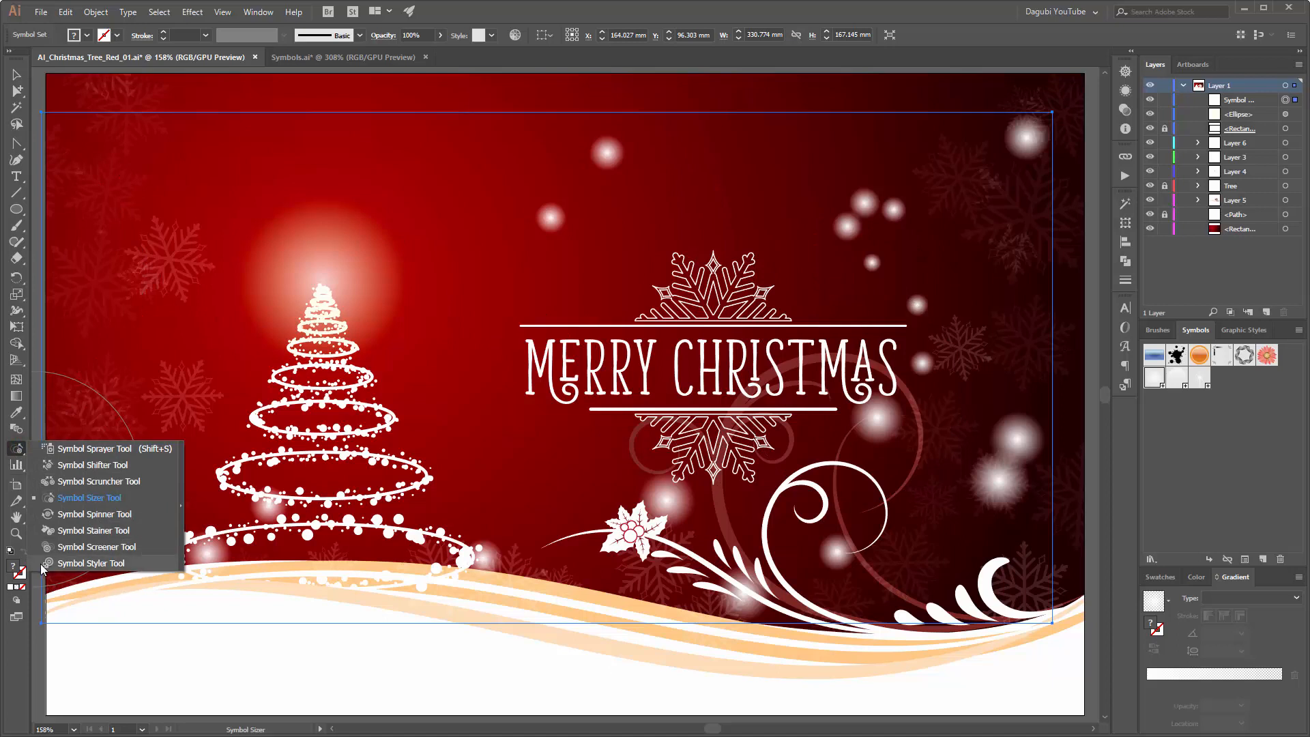
left_click(98, 546)
left_click(542, 216)
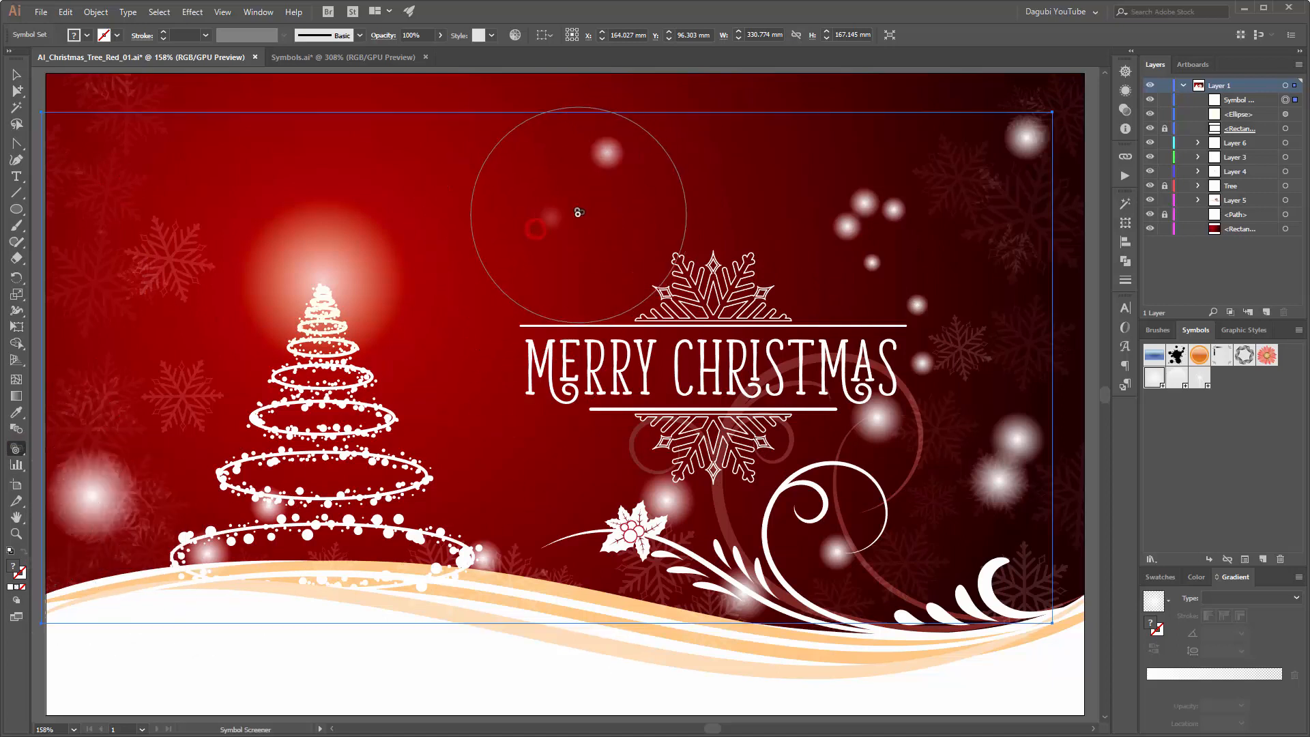
left_click(604, 167)
left_click(821, 234)
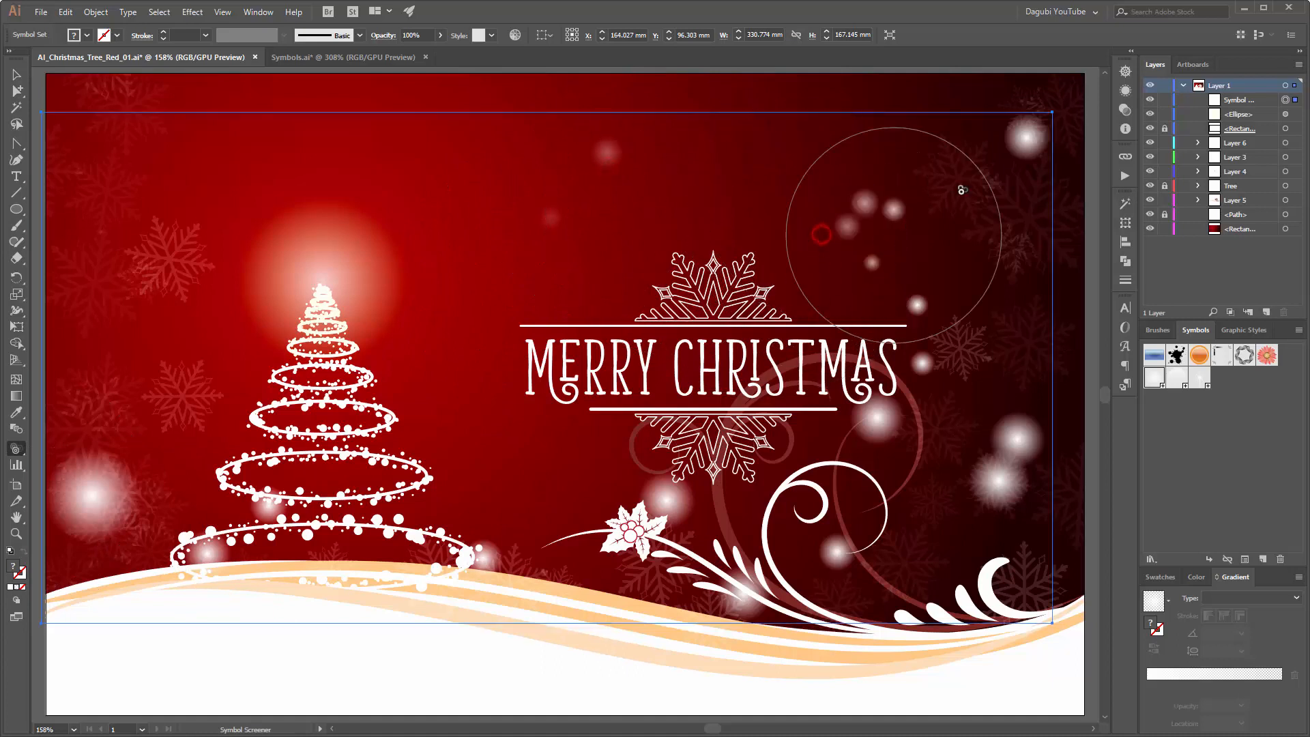
left_click(1002, 162)
Step: Fade the lower bokeh near the curls, the holly and the base of the tree with the Symbol Screener
left_click(1005, 458)
left_click(836, 552)
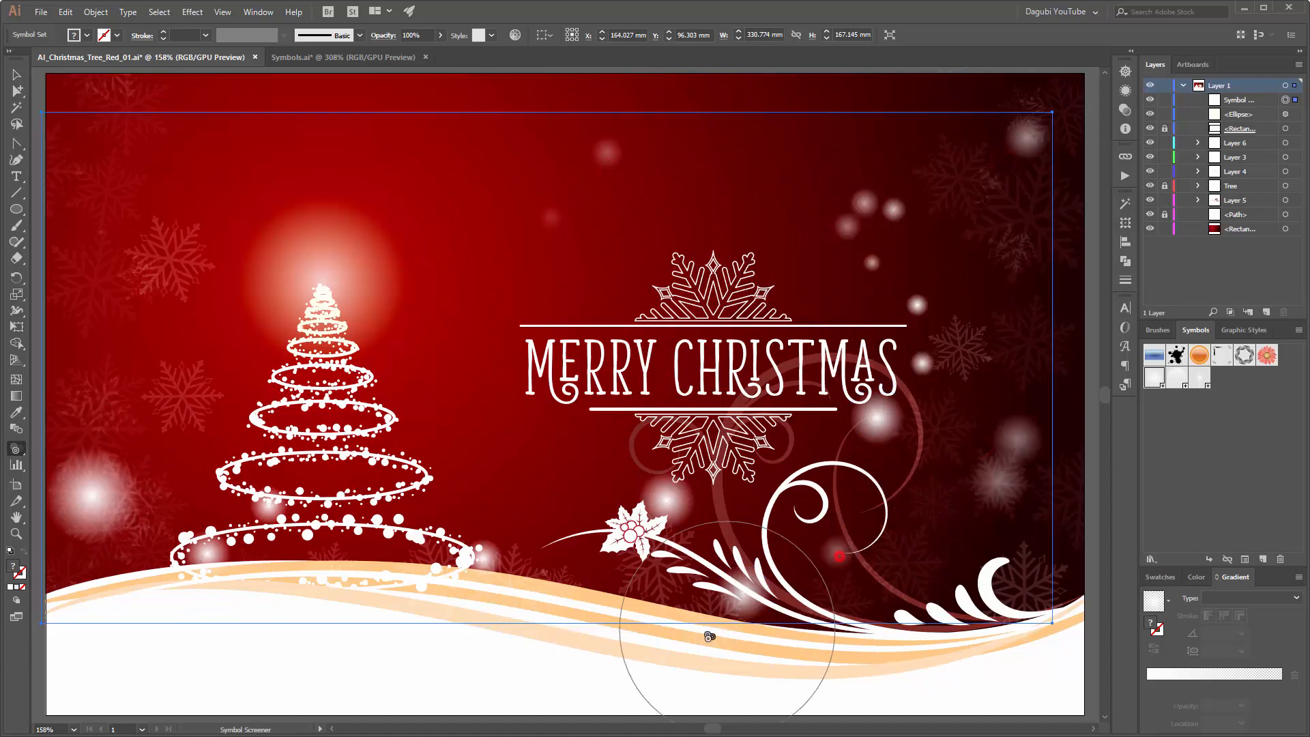
left_click(719, 572)
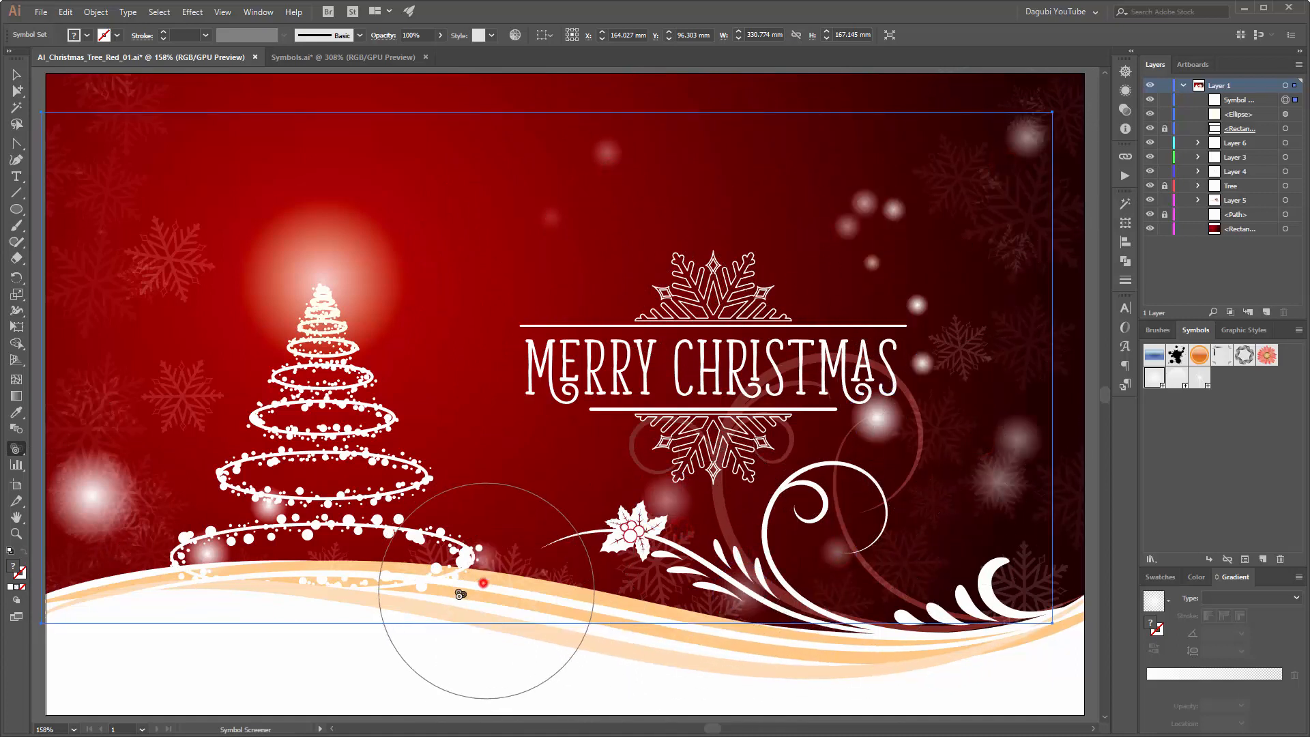
left_click(102, 539)
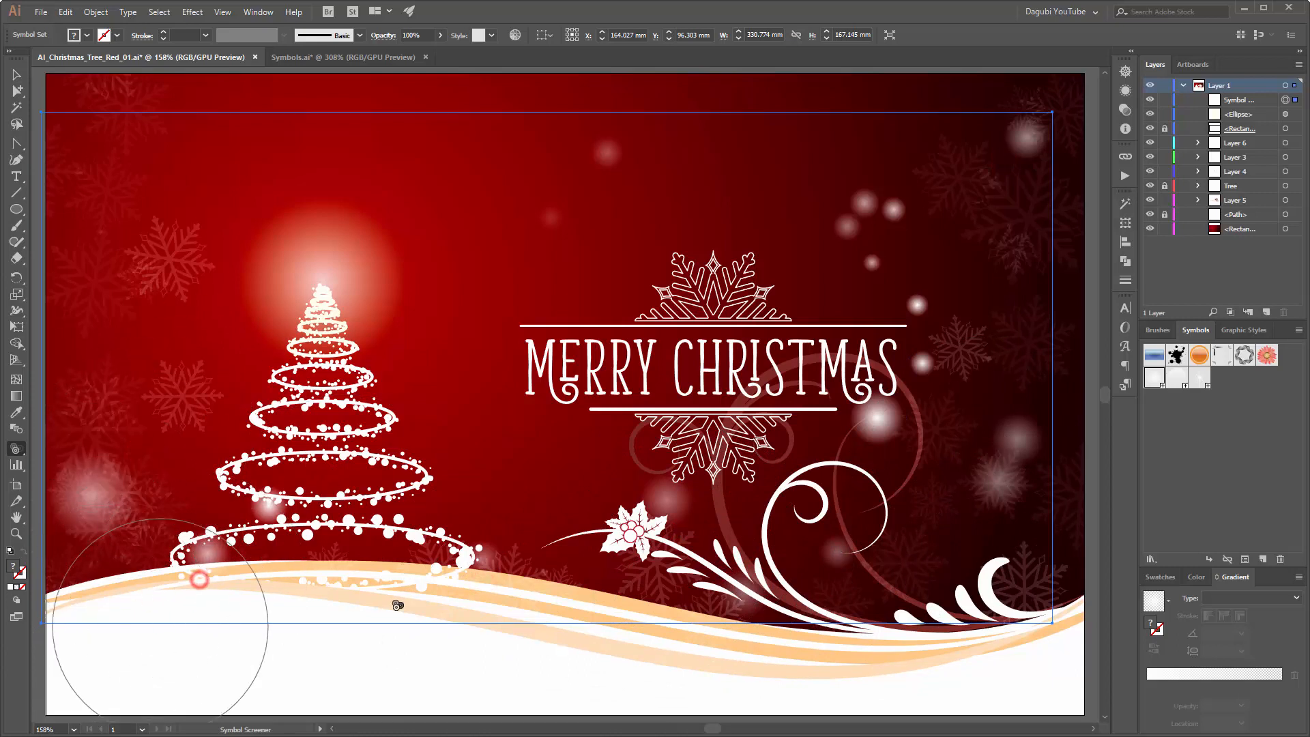
Step: Fade the bokeh at the greeting's right end and shift the upper-right bokeh apart with the Symbol Shifter
left_click(904, 314)
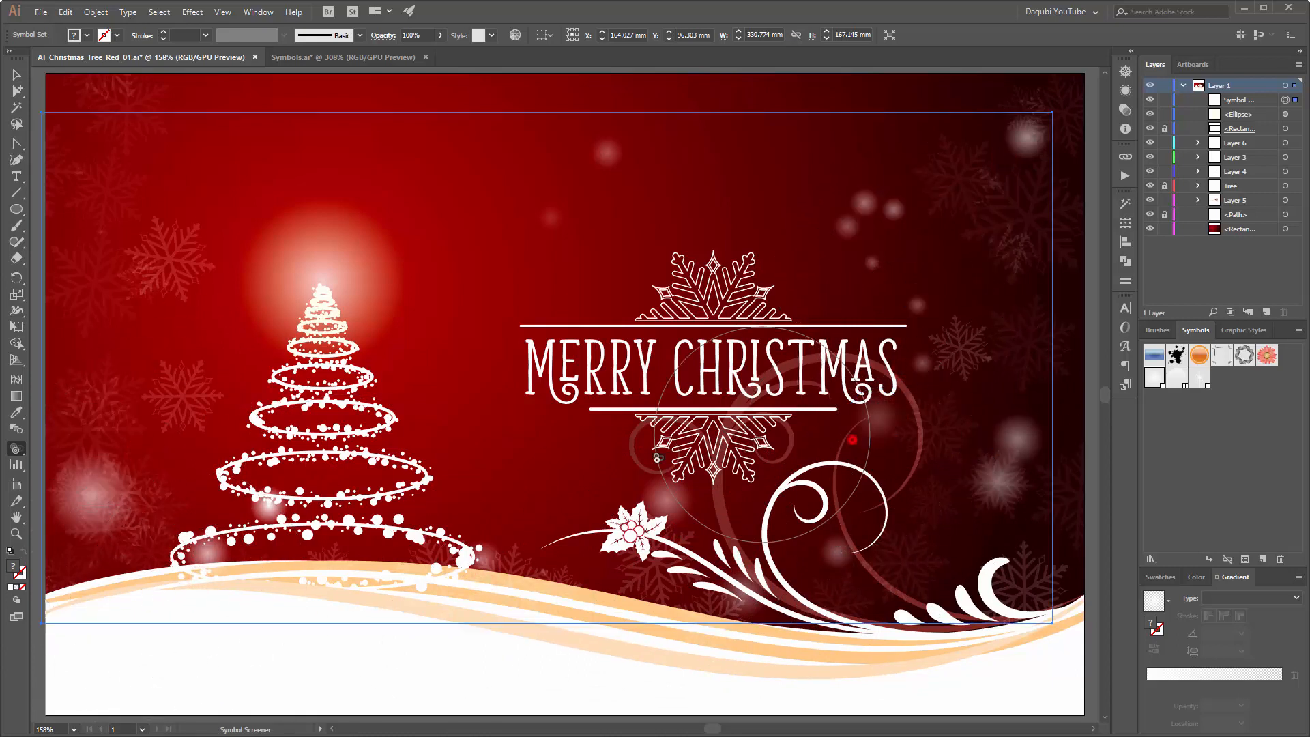
left_click(13, 451)
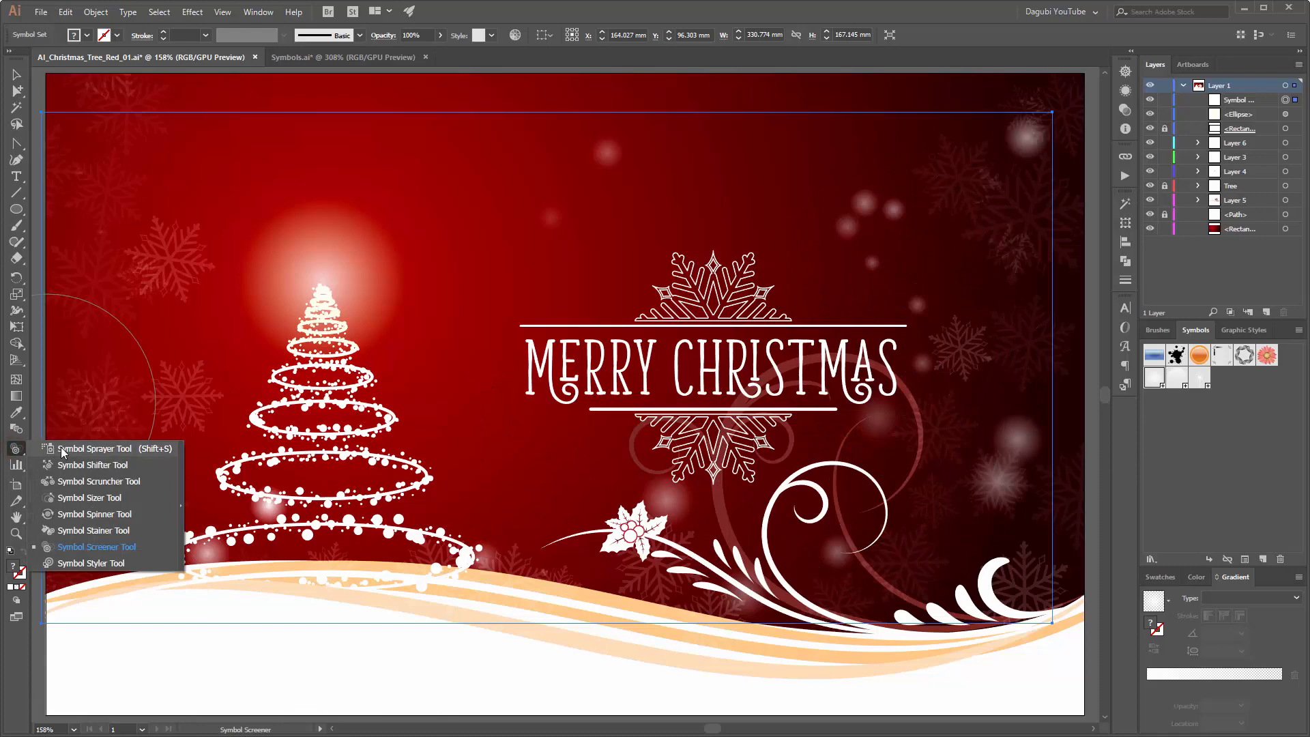
left_click(130, 466)
left_click_drag(881, 265, 831, 320)
mouse_move(878, 233)
left_mouse_down()
mouse_move(904, 211)
mouse_move(917, 167)
left_mouse_up()
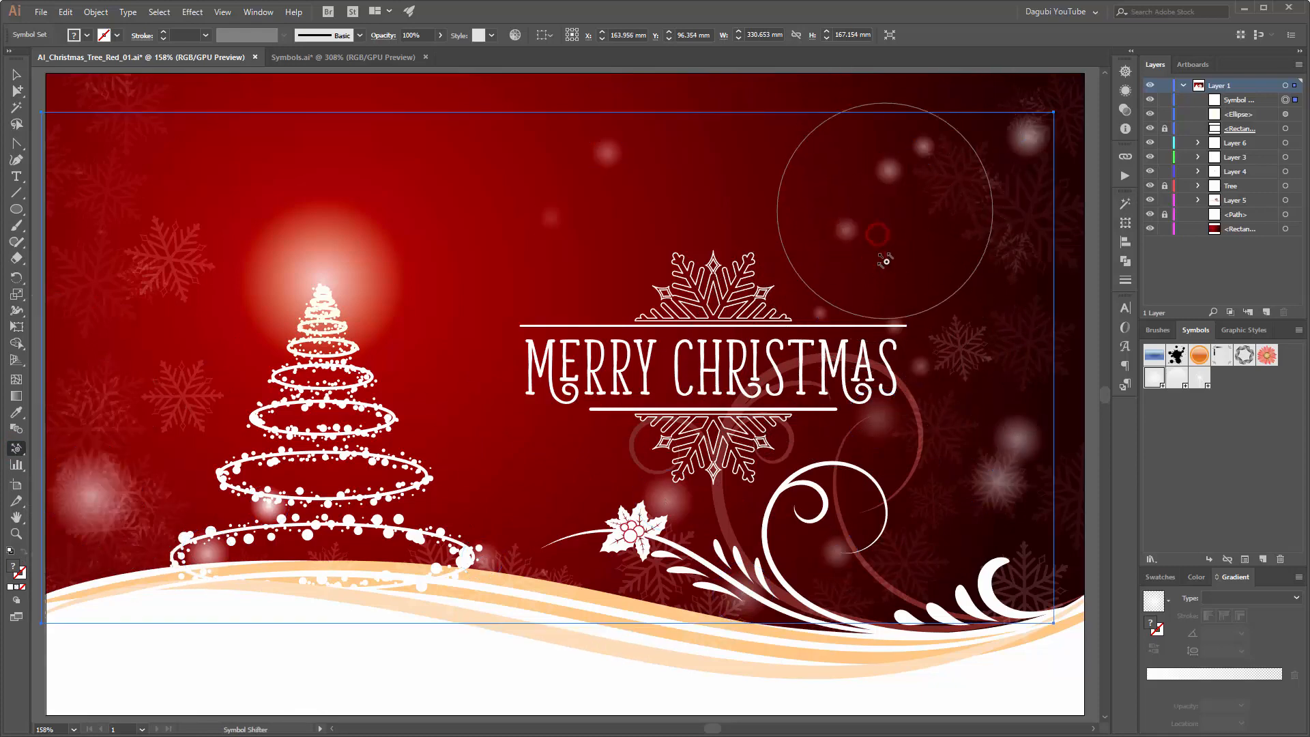
left_click_drag(880, 356, 976, 251)
left_click_drag(942, 307, 959, 251)
Step: Shift the bokeh near the curls, the holly, the tree and above the greeting to spread them more evenly
mouse_move(1005, 476)
left_mouse_down()
mouse_move(967, 604)
mouse_move(972, 563)
mouse_move(922, 577)
left_mouse_up()
left_click_drag(830, 564, 870, 590)
left_click_drag(690, 487, 689, 539)
left_click_drag(848, 184, 913, 190)
left_click_drag(154, 486, 117, 520)
mouse_move(303, 510)
left_mouse_down()
mouse_move(274, 492)
mouse_move(353, 377)
mouse_move(290, 445)
mouse_move(341, 394)
mouse_move(357, 408)
mouse_move(348, 389)
mouse_move(363, 376)
mouse_move(309, 426)
left_mouse_up()
left_click_drag(497, 548, 435, 556)
left_click_drag(593, 156, 618, 161)
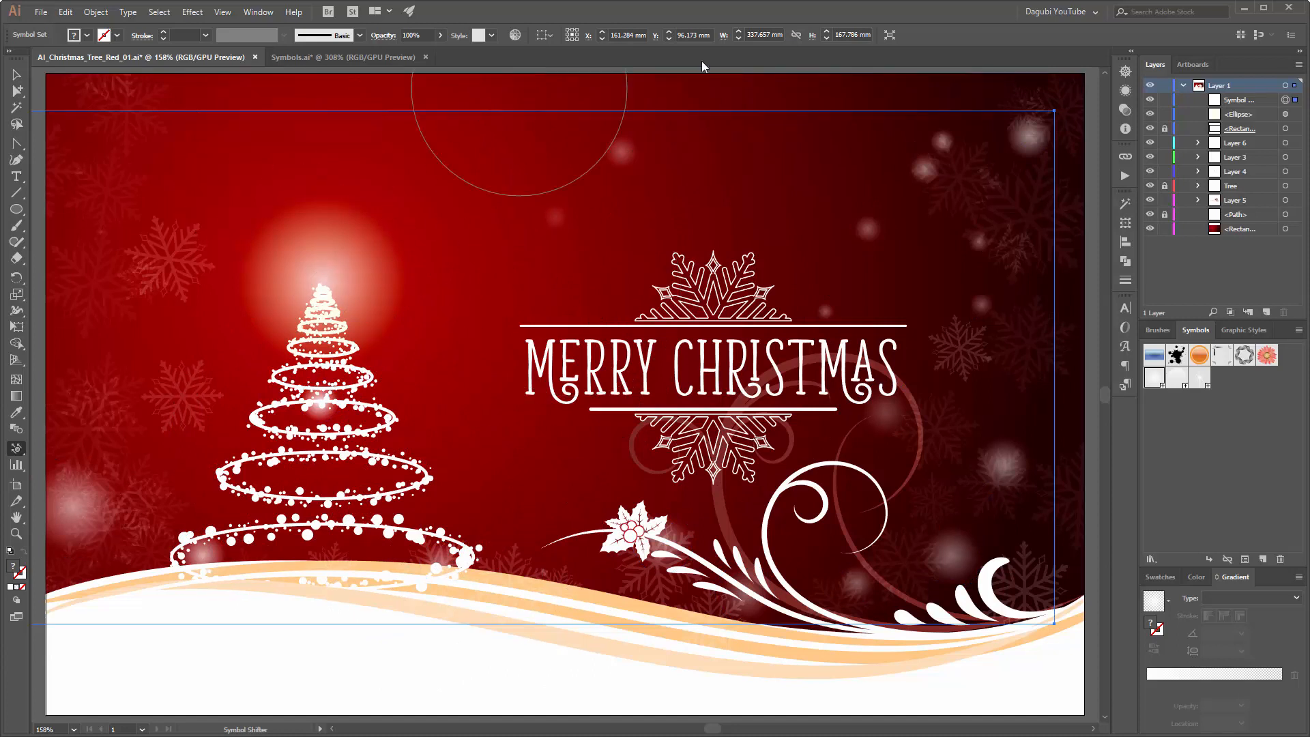
Step: Lock the bokeh symbol set and spray half-faded circle symbols across the right side, around the curls and by the holly
left_click(1165, 100)
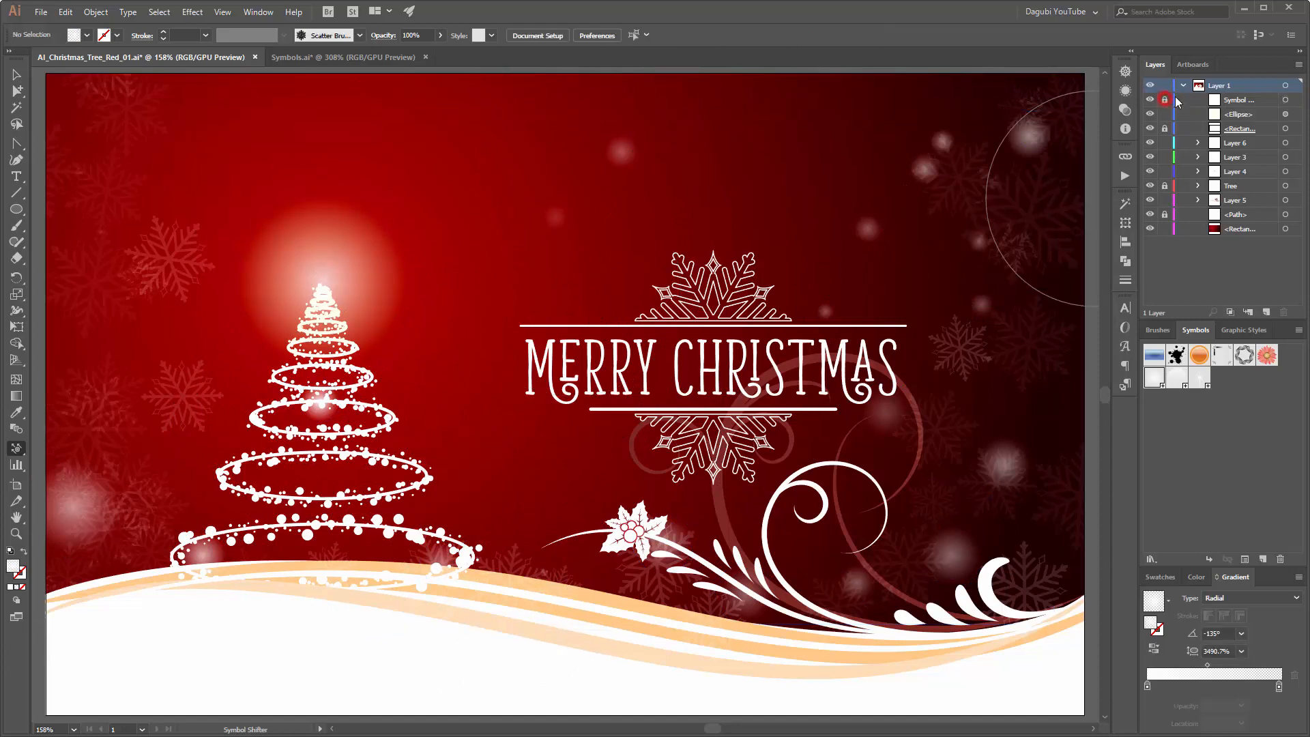
left_click(15, 450)
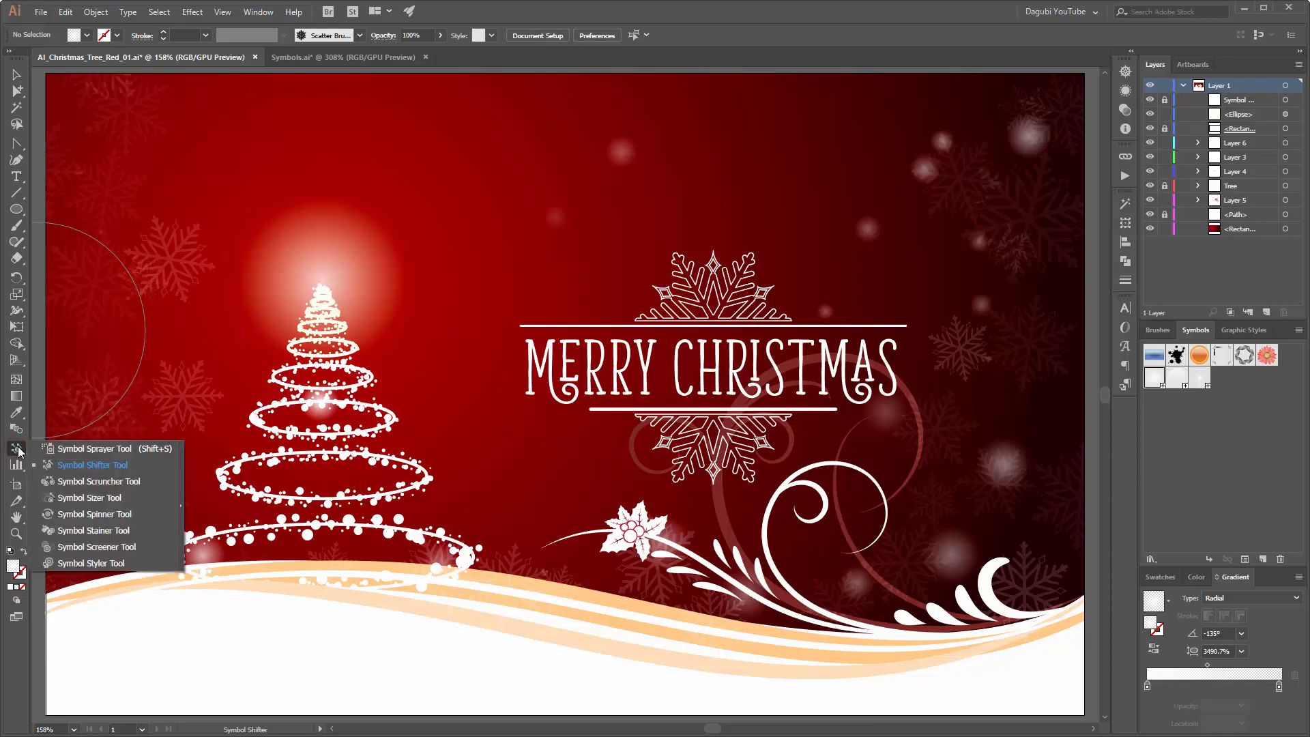
left_click(85, 450)
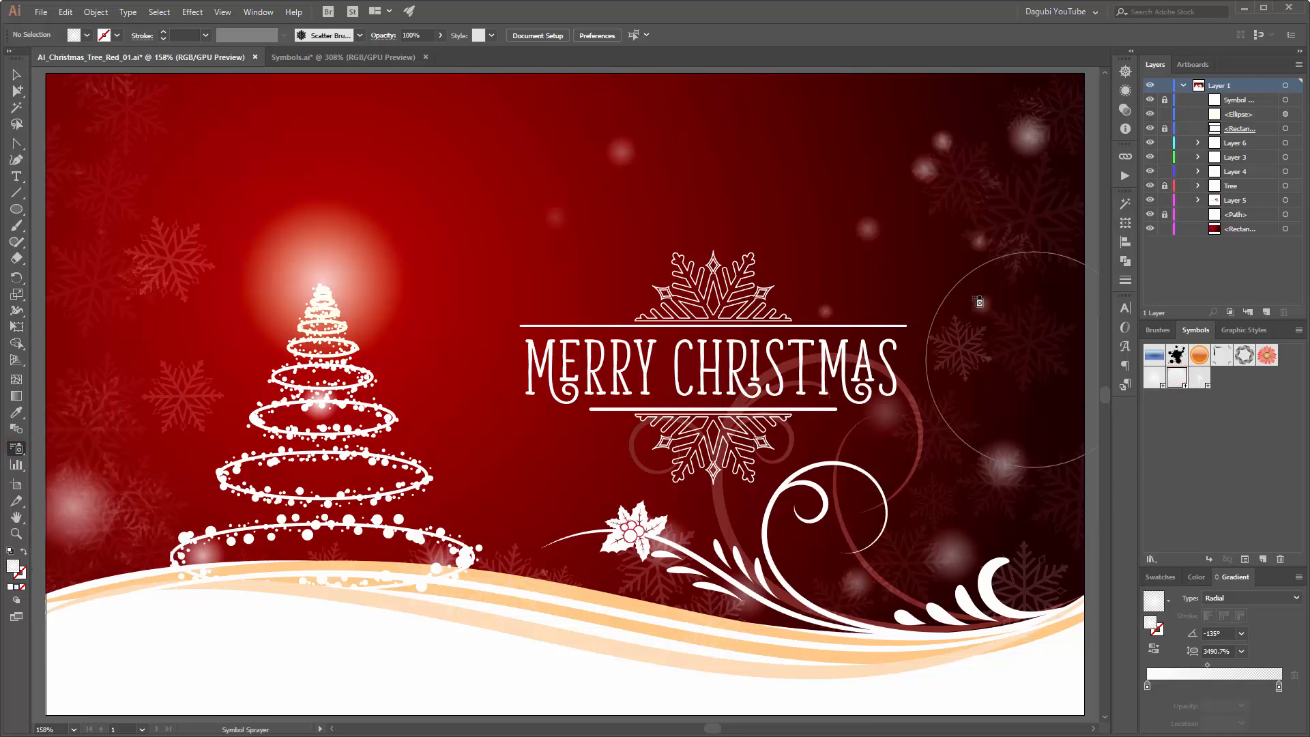
left_click(835, 178)
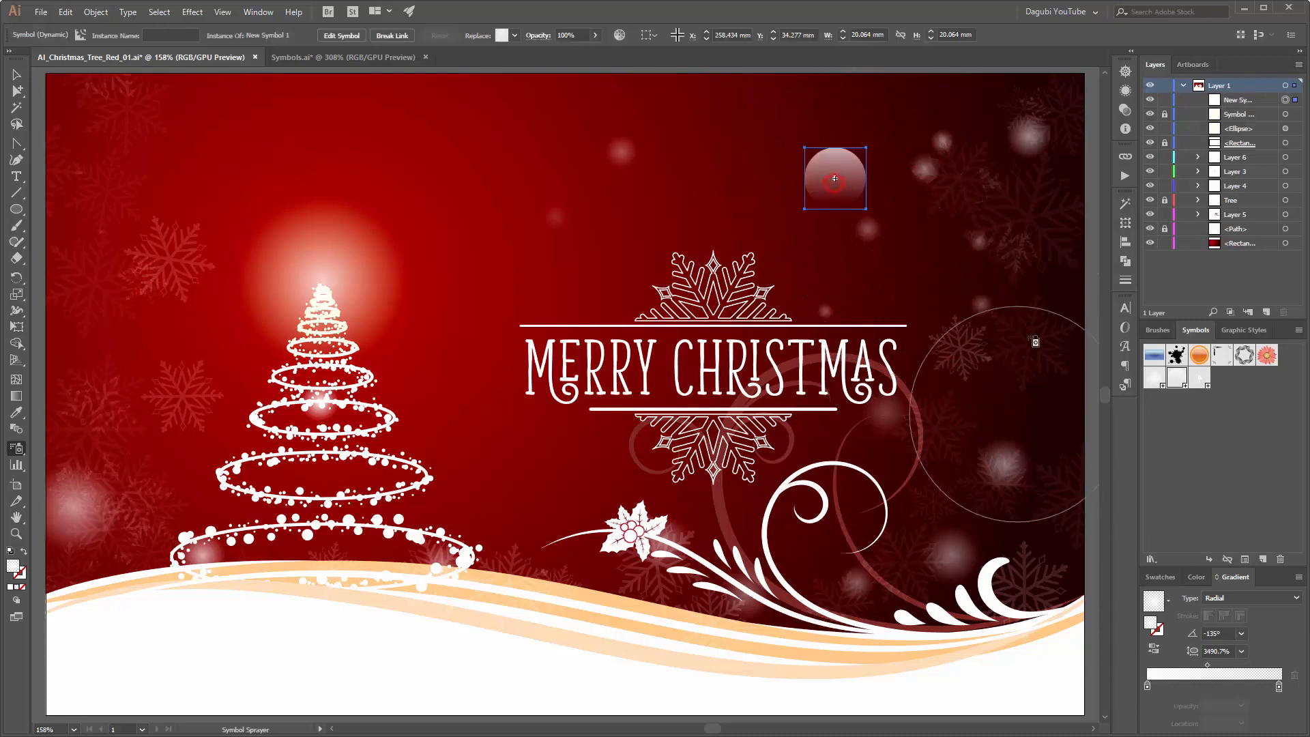
left_click(1011, 254)
left_click(954, 476)
left_click(796, 465)
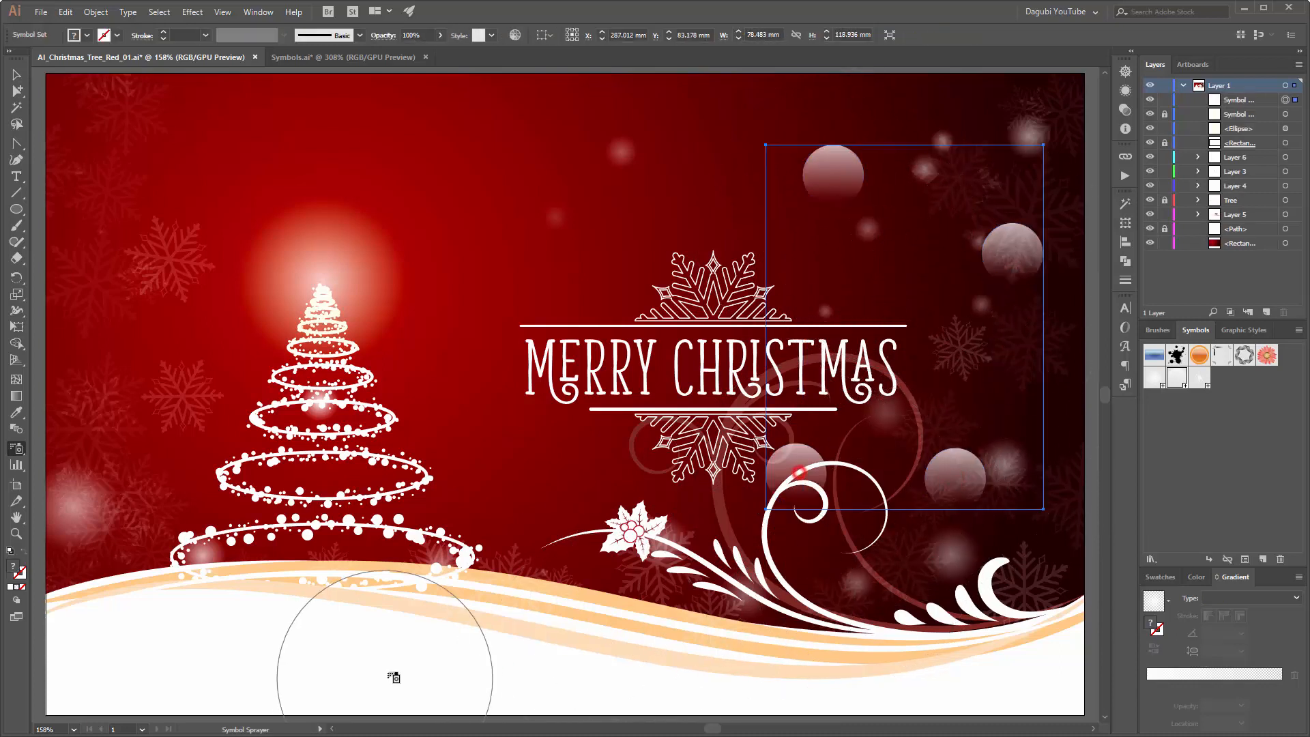
left_click(651, 508)
left_click(742, 571)
left_click(875, 592)
left_click(920, 312)
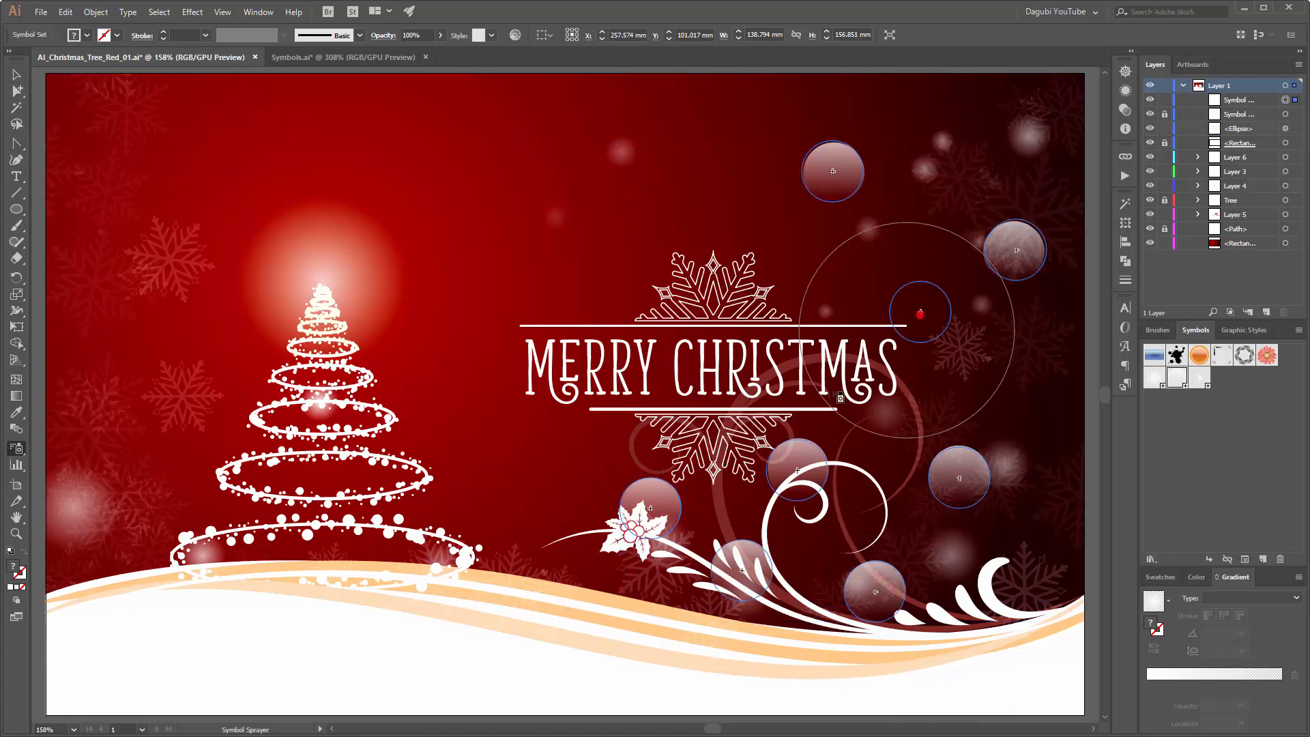
Step: Spray more half-faded circles along the artwork's left side and one beside the holly's stem
left_click(125, 177)
left_click(125, 415)
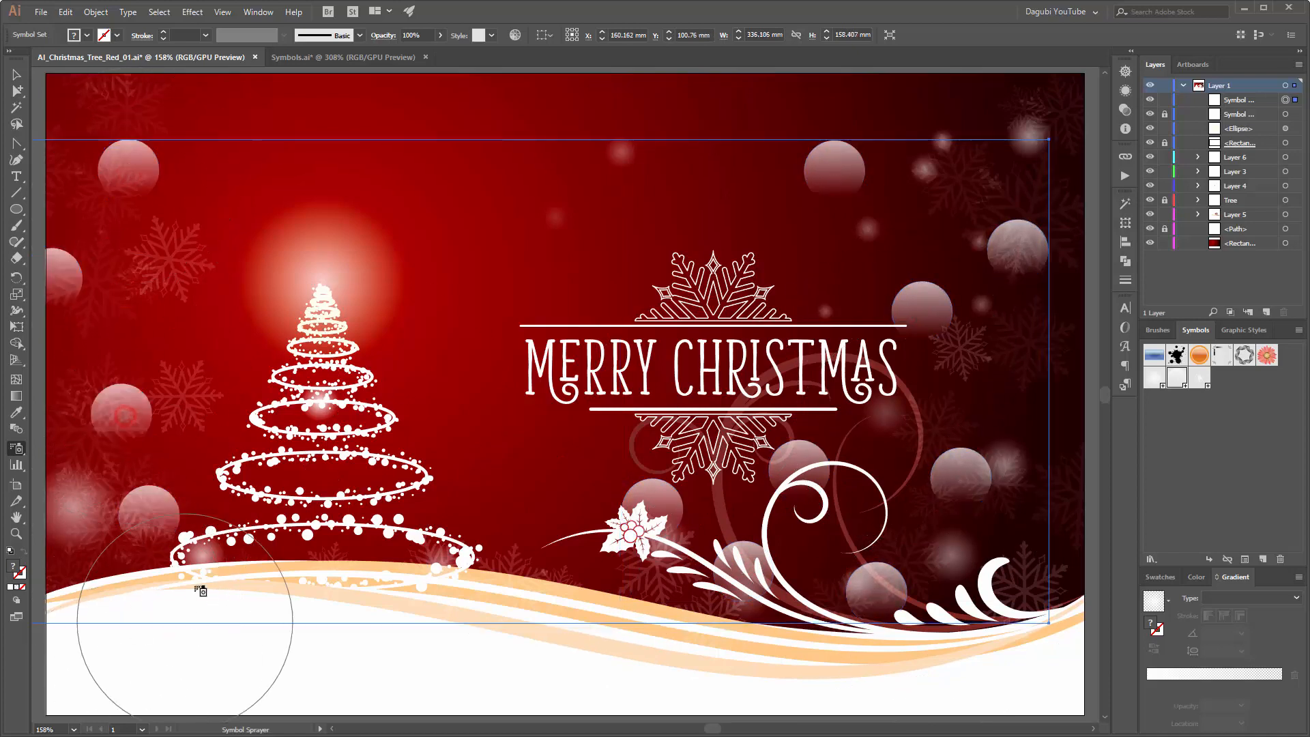
left_click(578, 568)
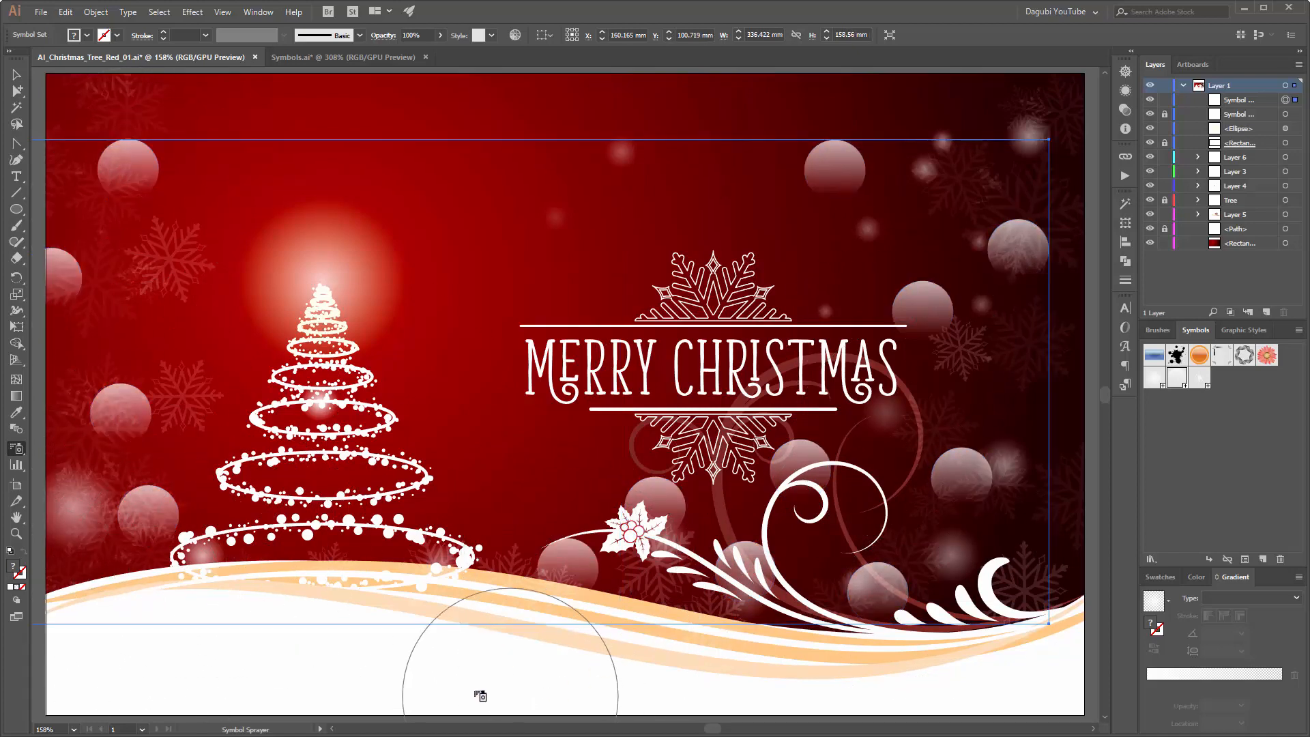
Step: Rotate the circles on the right, near the holly and left of the tree with the Symbol Spinner
left_click(17, 450)
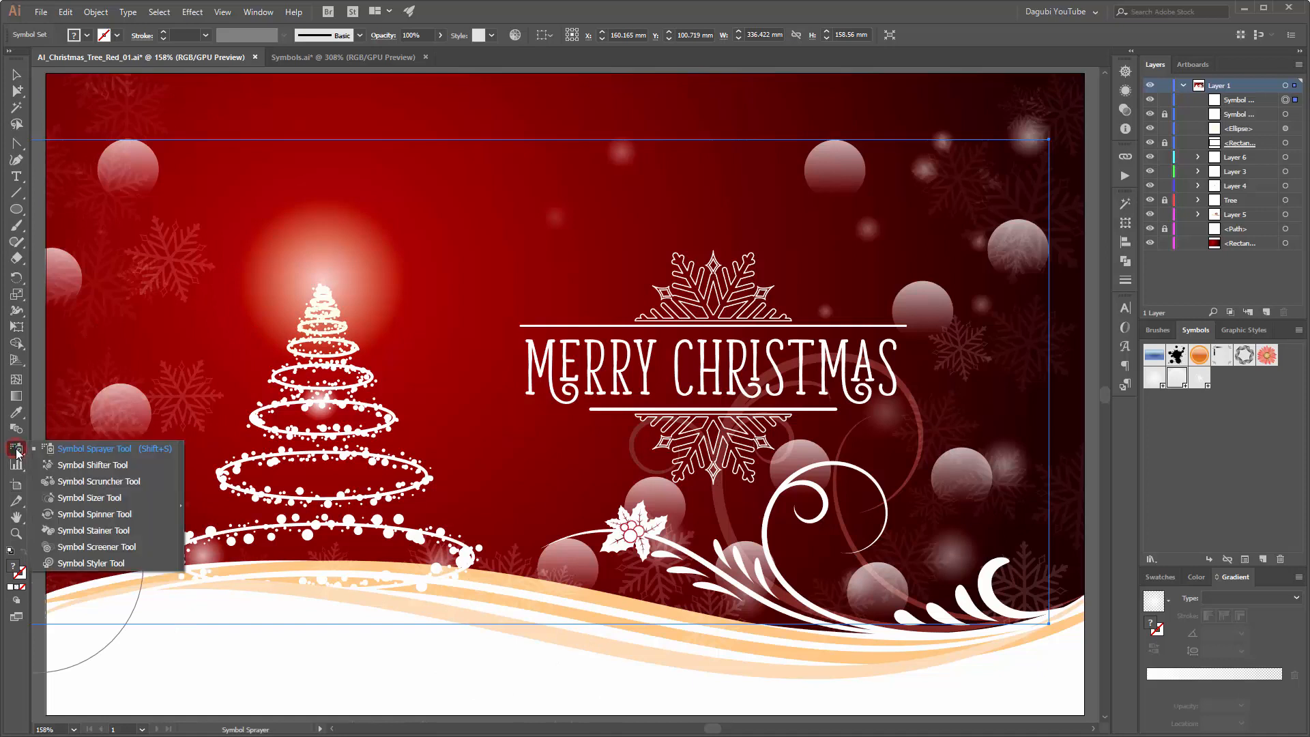
left_click(96, 513)
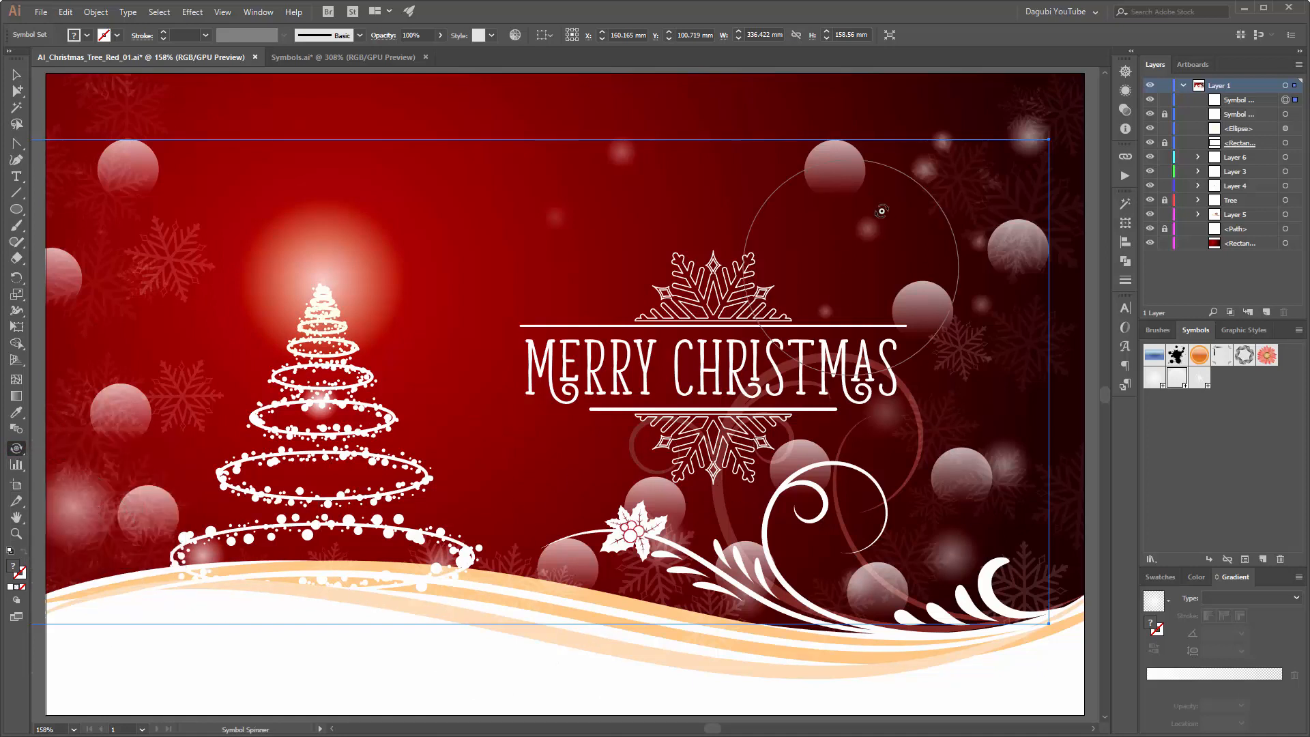
left_click_drag(821, 183, 814, 175)
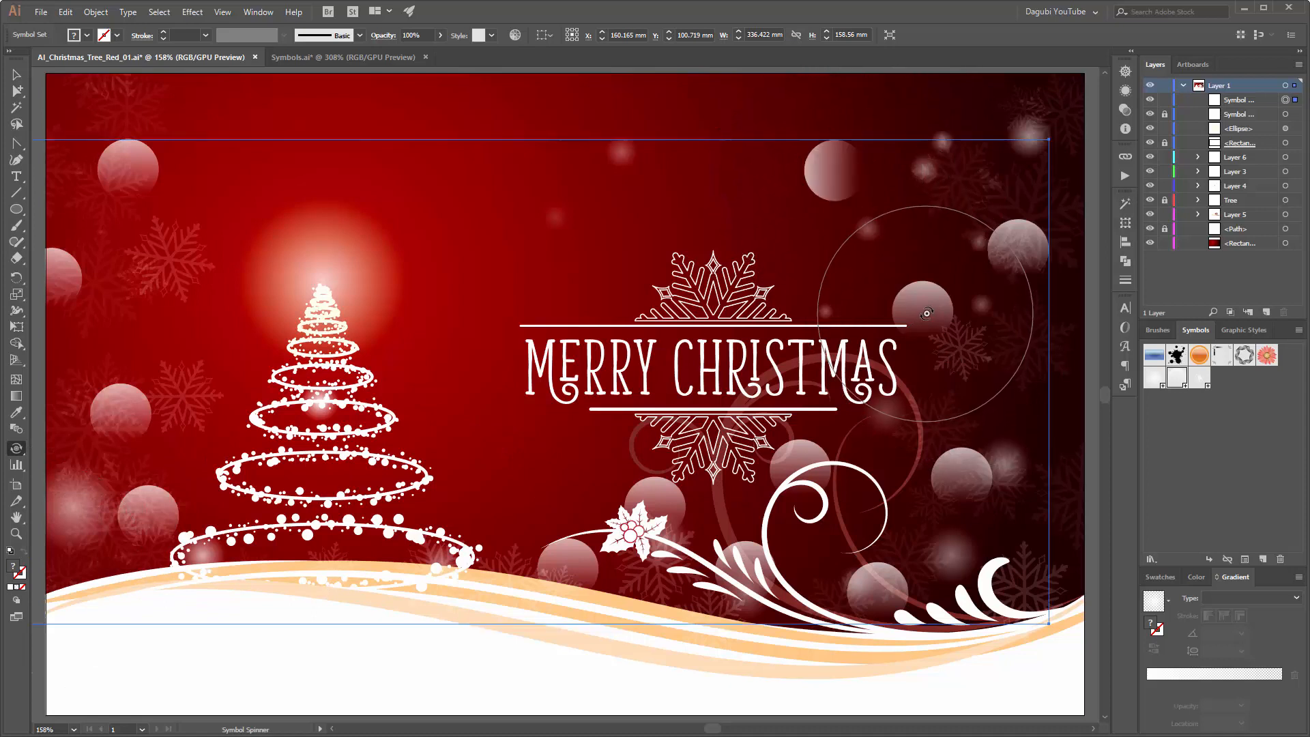
left_click_drag(926, 311, 949, 312)
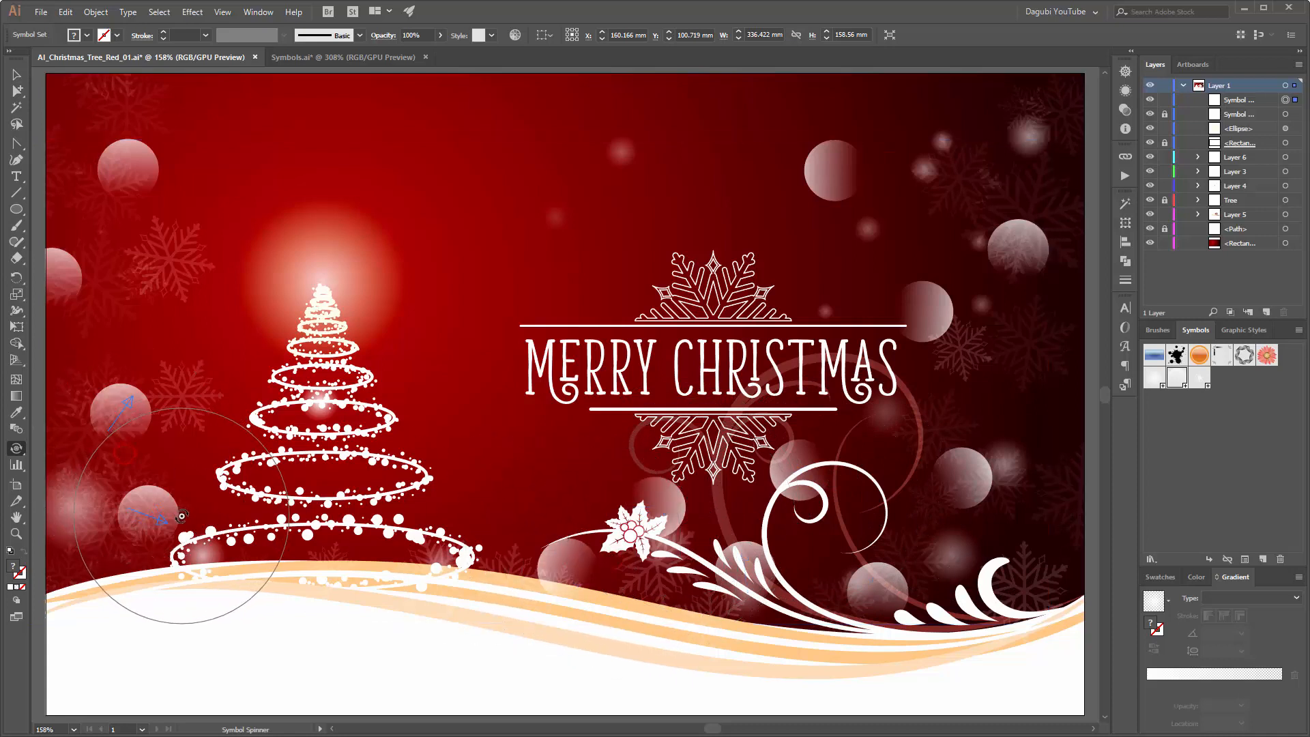
left_click_drag(156, 180, 157, 219)
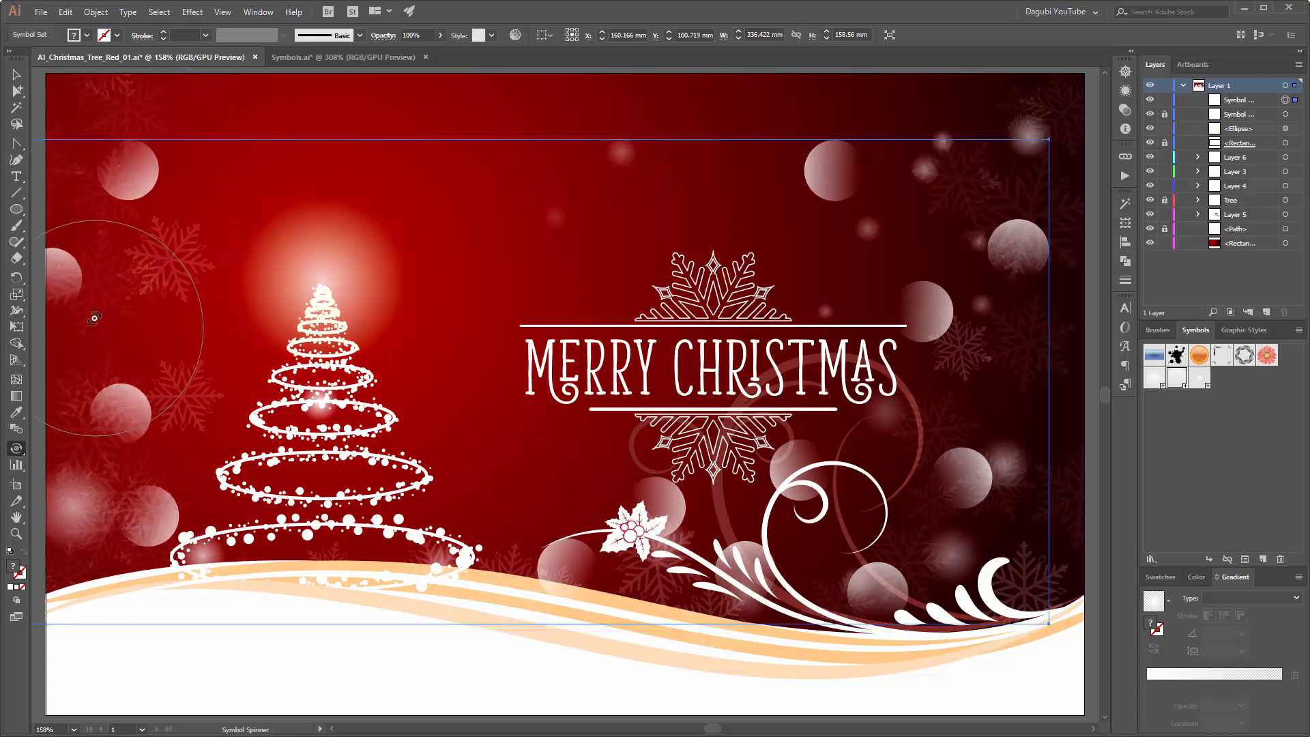
Step: Enlarge the circles along the right side with the Symbol Sizer, making the upper-right one the largest
left_click(17, 449)
left_click(121, 494)
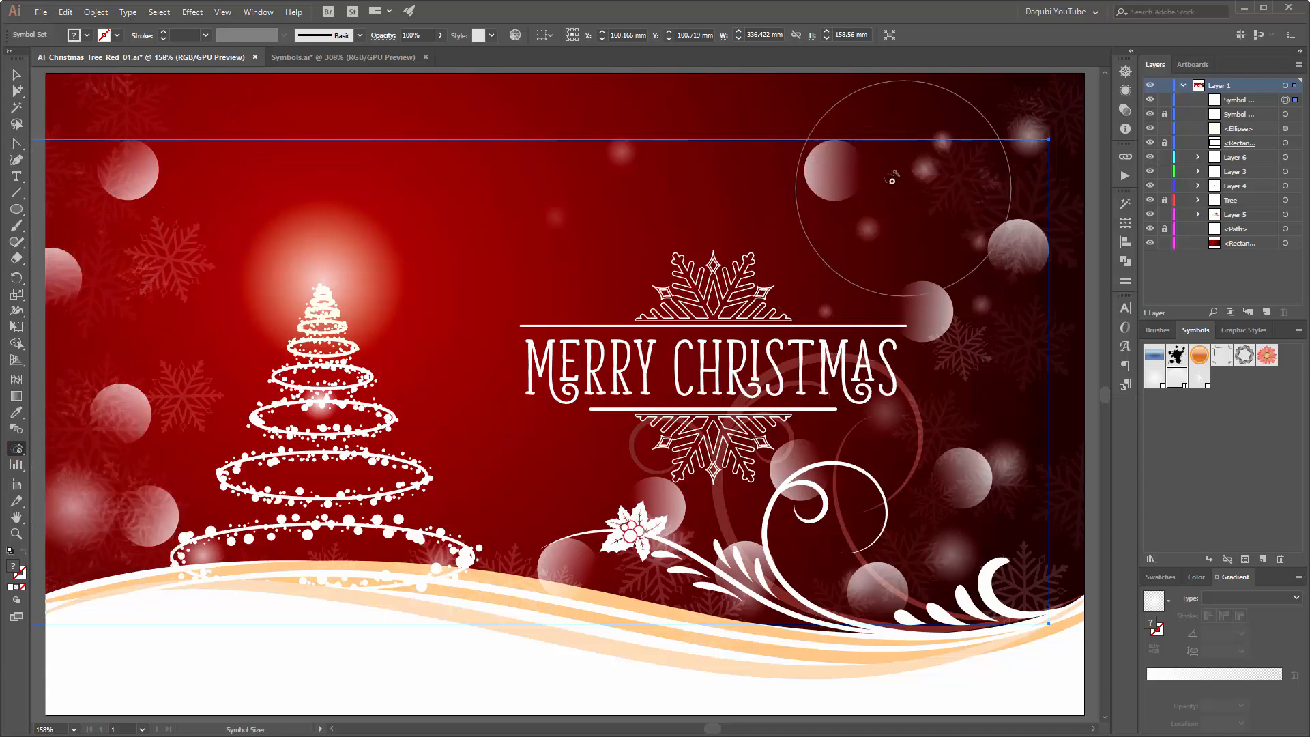
mouse_move(873, 179)
left_mouse_down()
mouse_move(847, 193)
mouse_move(832, 227)
mouse_move(907, 313)
mouse_move(956, 329)
left_mouse_up()
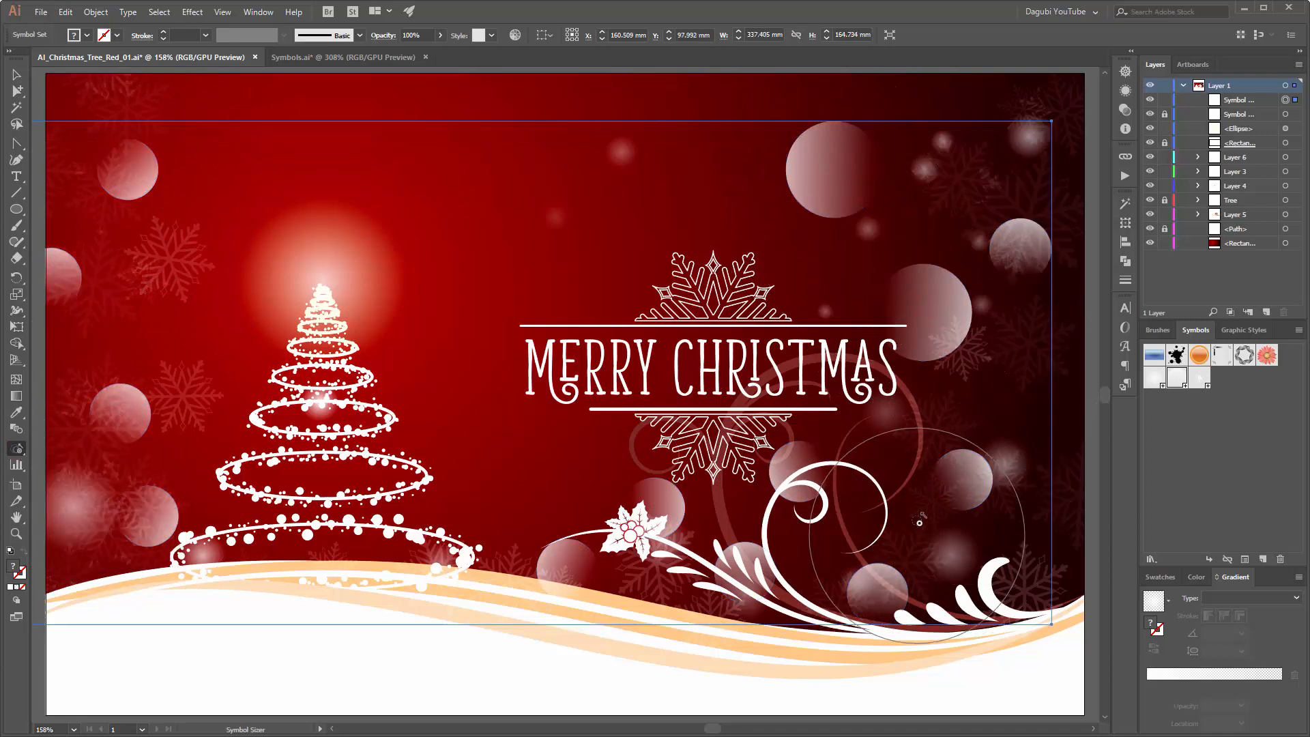
left_click_drag(927, 515, 959, 518)
left_click_drag(994, 271, 994, 267)
Step: Enlarge the circles around the holly and the upper-left one, and slightly shrink those beside the tree's lower left
left_click(585, 541)
left_click(759, 578)
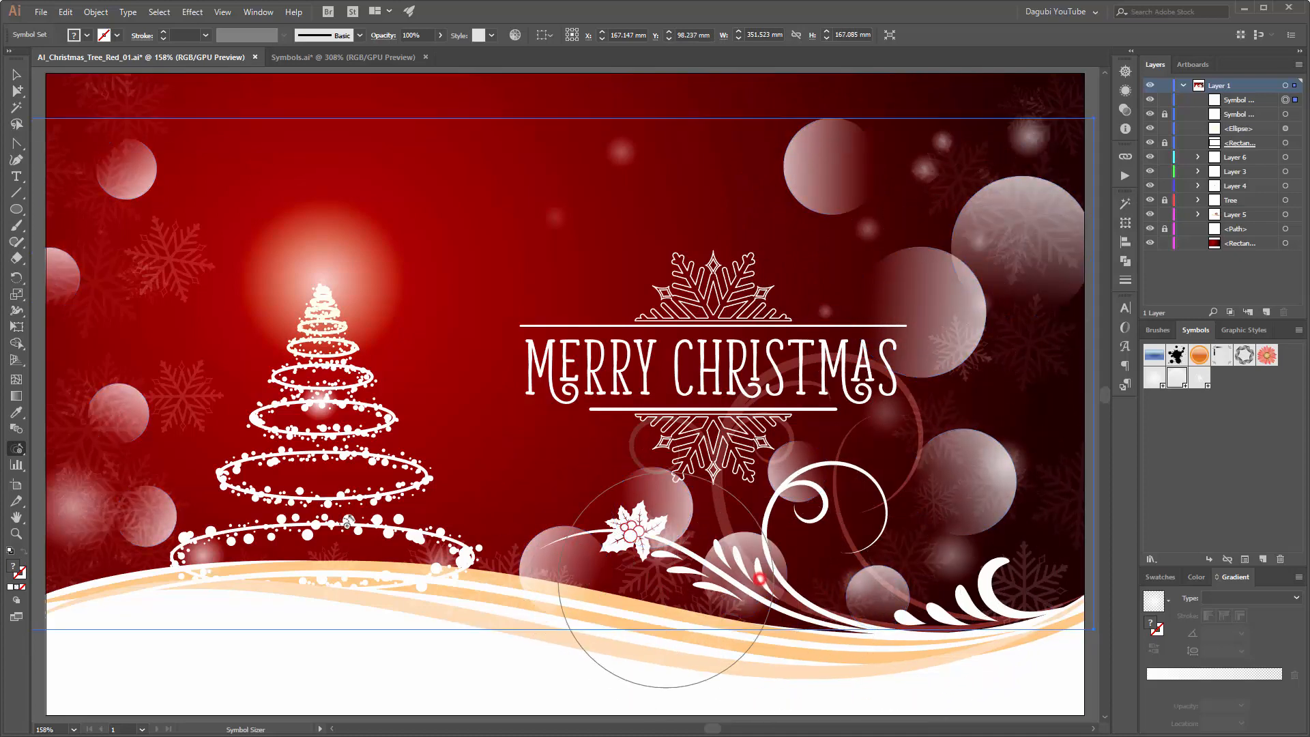
left_click(140, 446, "alt")
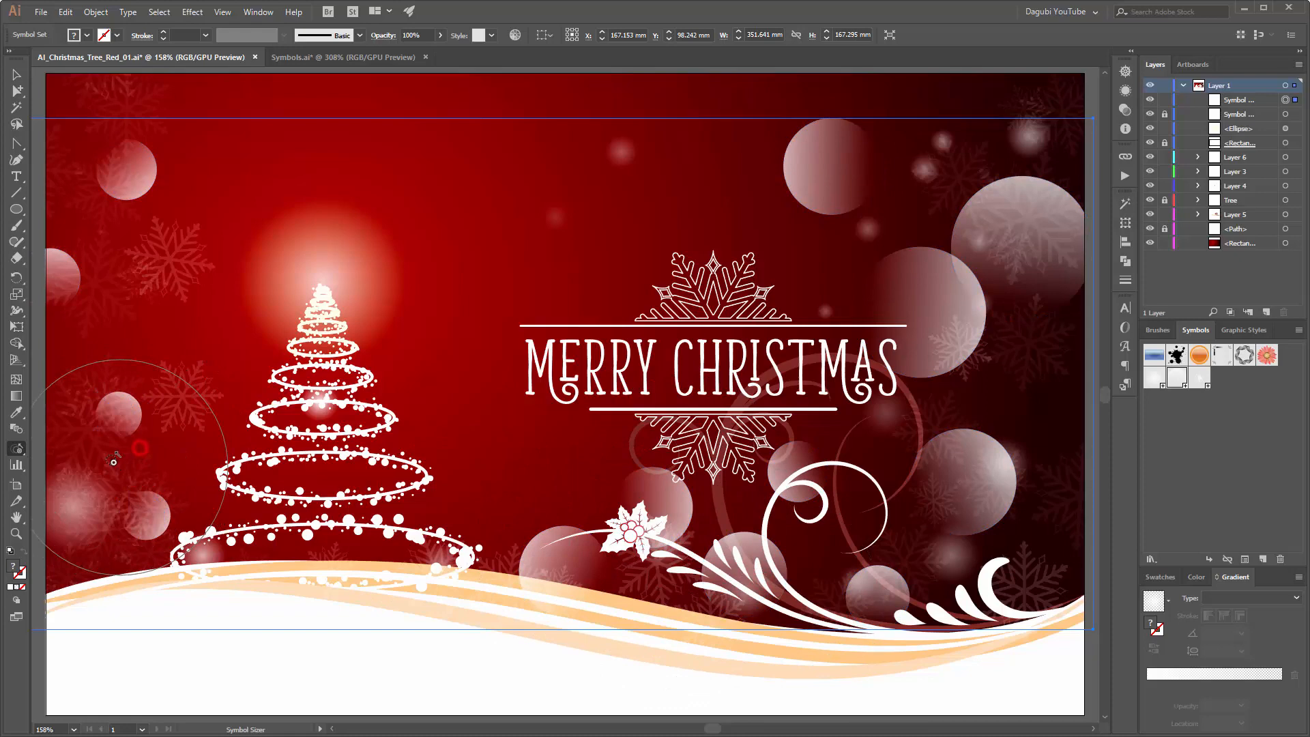
left_click(97, 189)
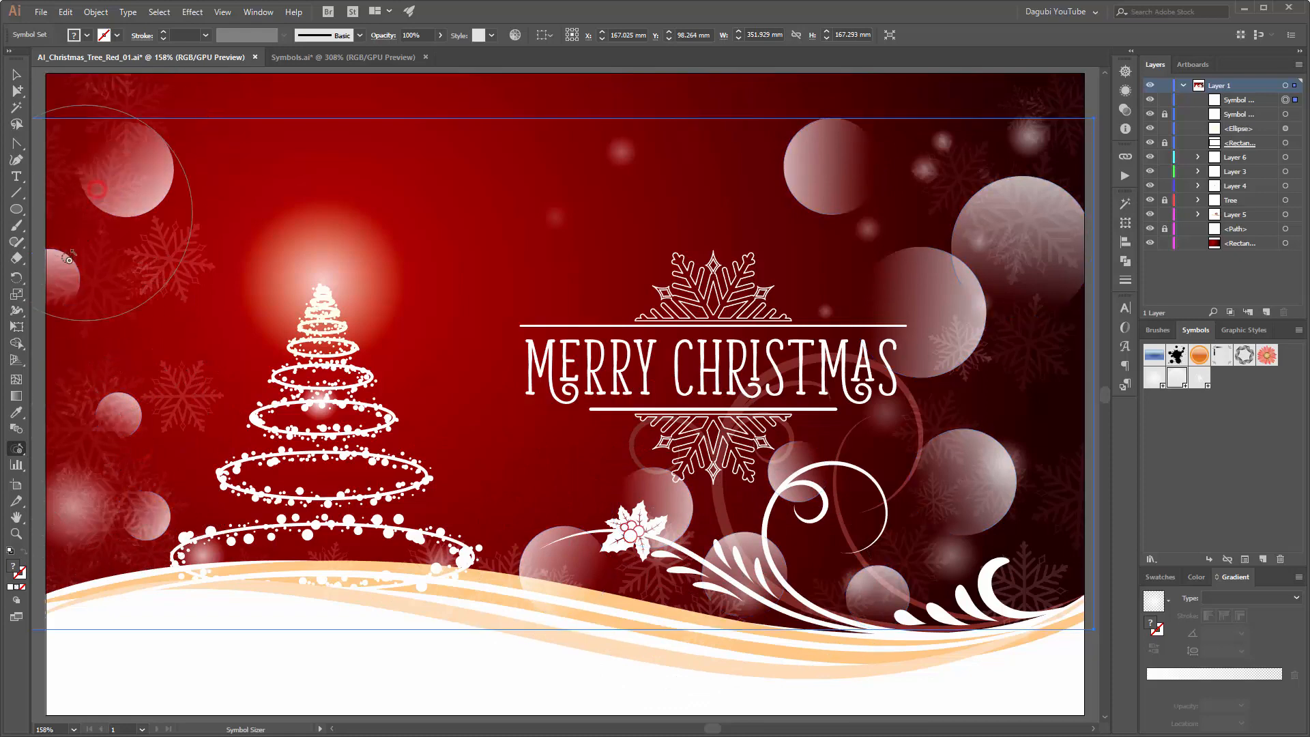
Step: Shift the circles toward the upper-right corner, right edge, curls and tree base with the Symbol Shifter
left_click(17, 449)
left_click(59, 466)
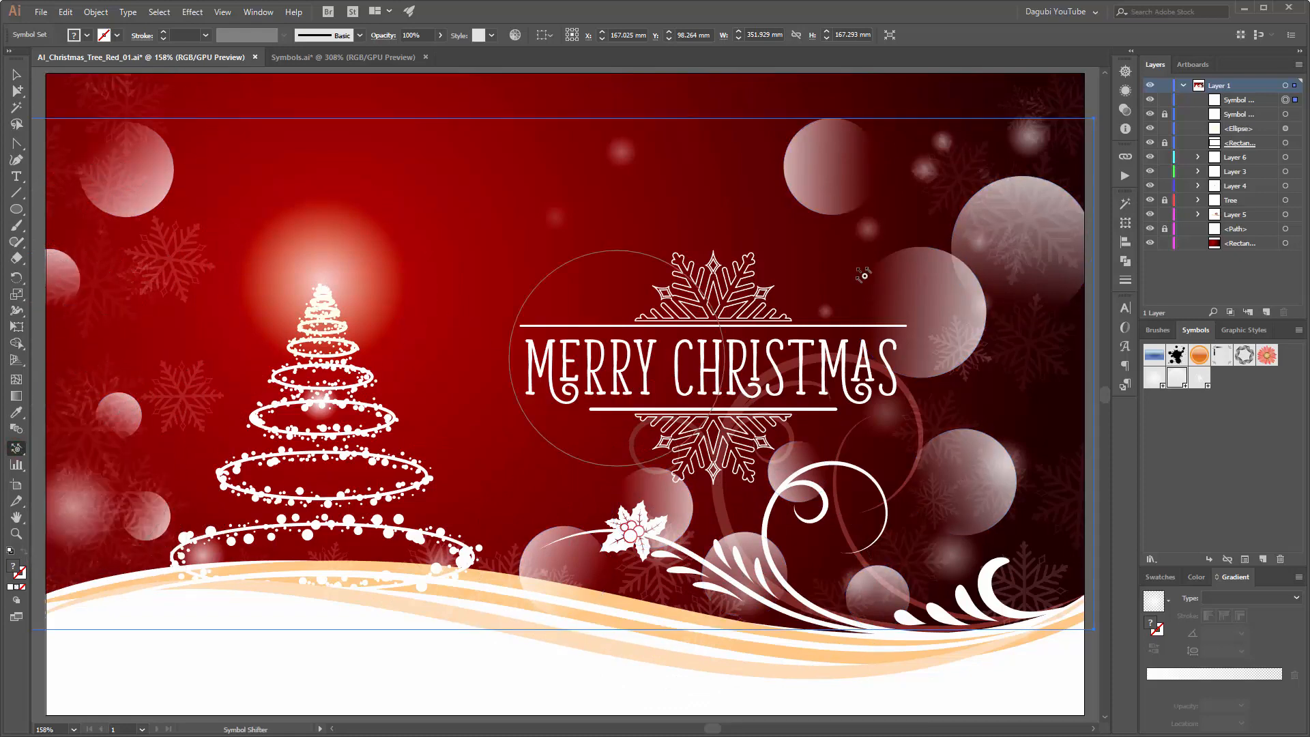
mouse_move(1024, 293)
left_mouse_down()
mouse_move(1009, 259)
mouse_move(840, 174)
left_mouse_up()
mouse_move(901, 255)
left_mouse_down()
mouse_move(924, 328)
mouse_move(996, 328)
mouse_move(971, 351)
mouse_move(968, 330)
mouse_move(978, 437)
mouse_move(956, 476)
mouse_move(998, 455)
mouse_move(788, 473)
mouse_move(891, 530)
mouse_move(659, 497)
mouse_move(722, 514)
mouse_move(638, 521)
mouse_move(554, 567)
mouse_move(457, 536)
left_mouse_up()
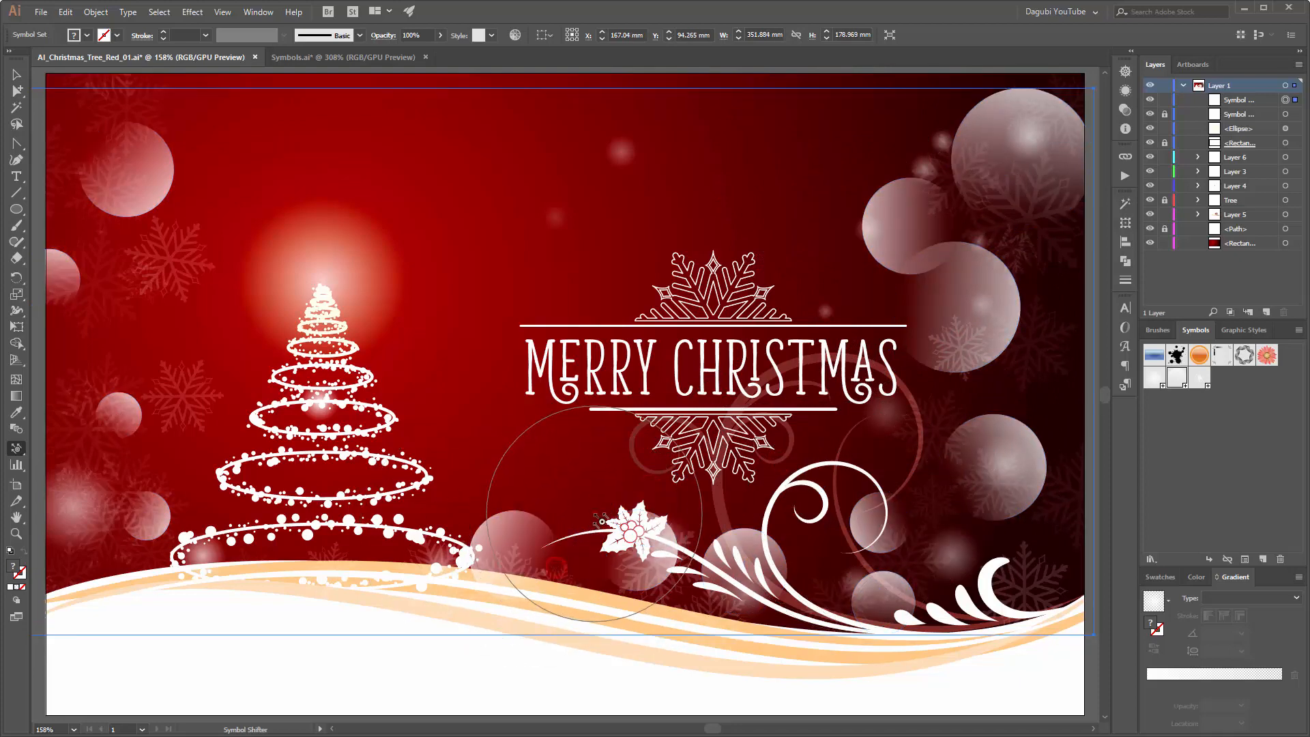
left_click_drag(914, 208, 902, 193)
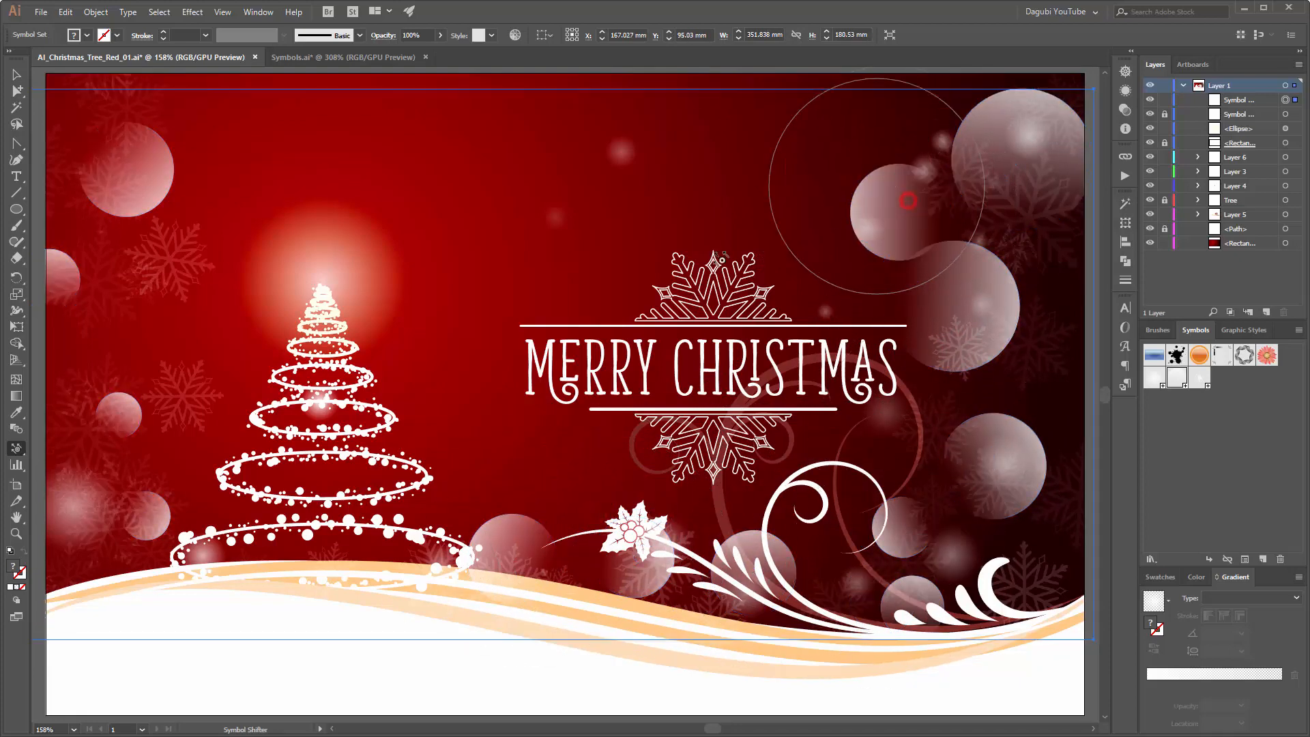
Step: Fade the circles on the right side, near the curls, behind the holly and beside the tree with the Symbol Screener
left_click_drag(17, 450, 55, 452)
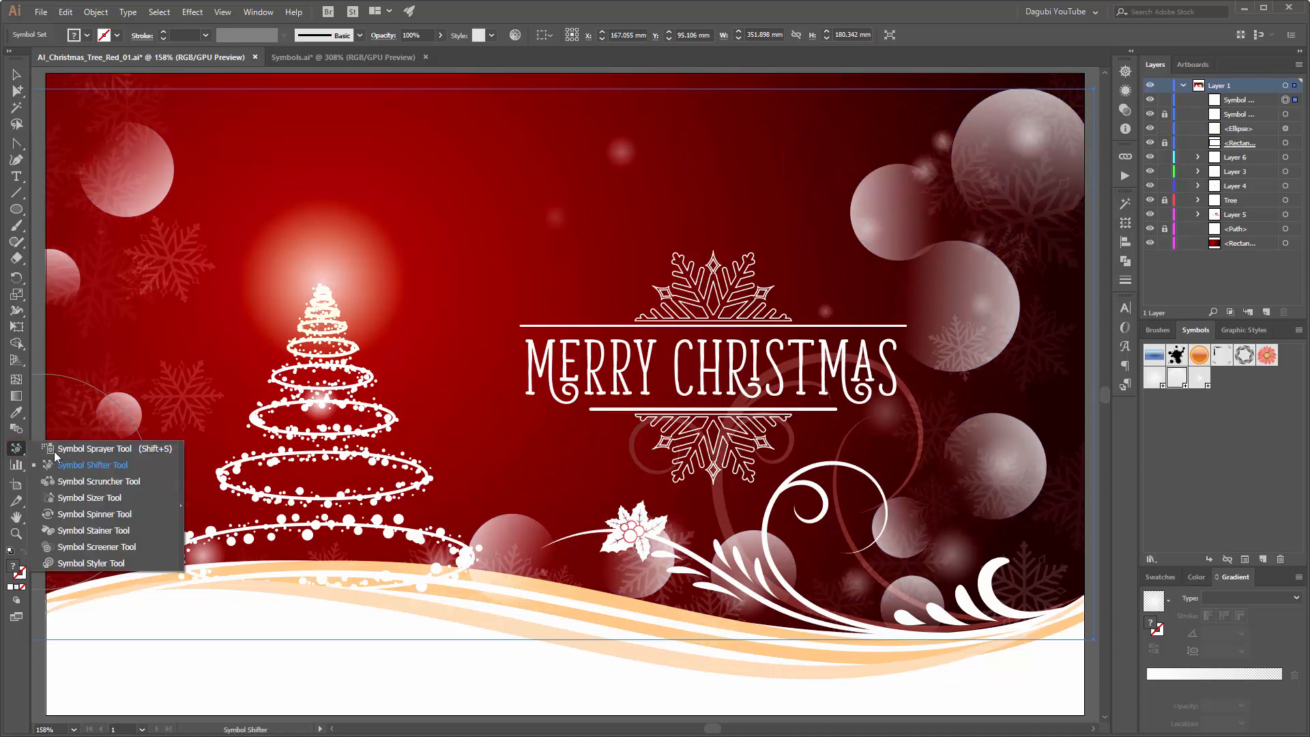
left_click(96, 547)
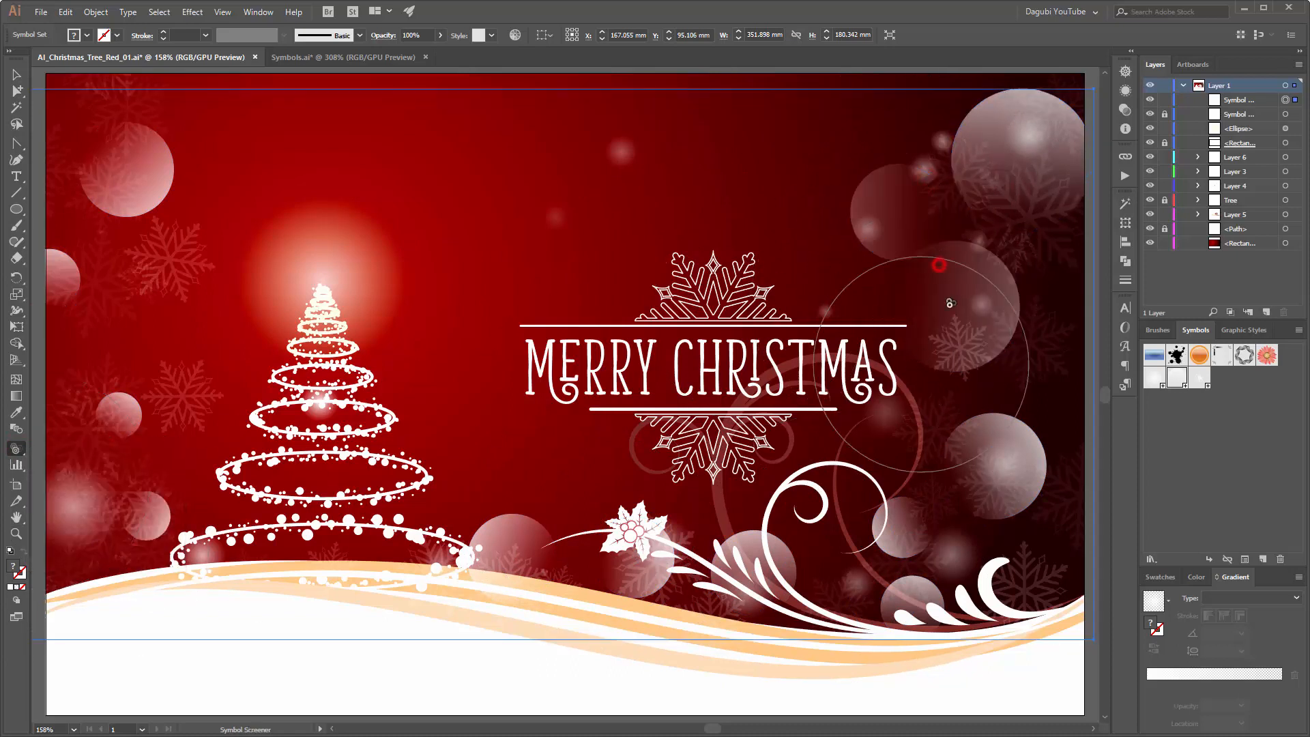
left_click(968, 191)
left_click(931, 465)
left_click(912, 530)
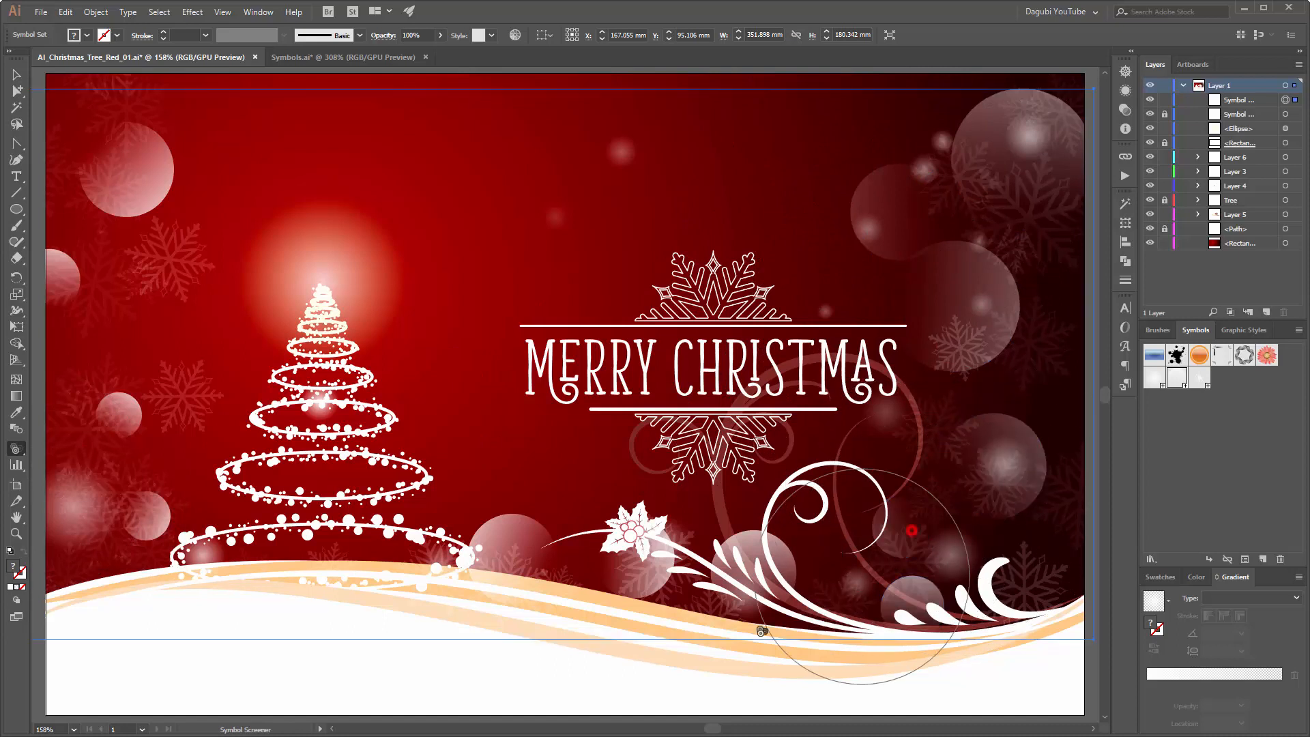
left_click(728, 598)
left_click(606, 550)
left_click(514, 547)
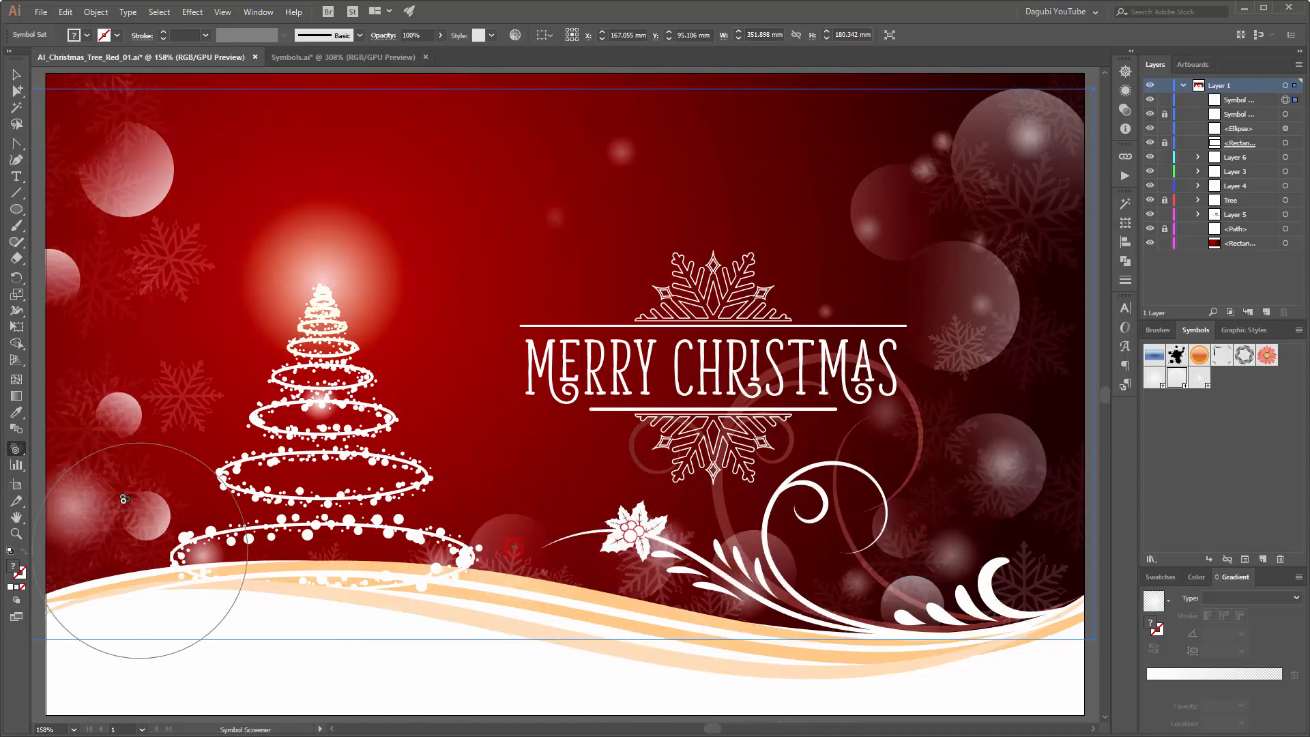
Step: Fade the circles left of the tree and in the upper-left area, plus the one right of the greeting
left_click(139, 505)
left_click(123, 418)
left_click(88, 292)
left_click(111, 208)
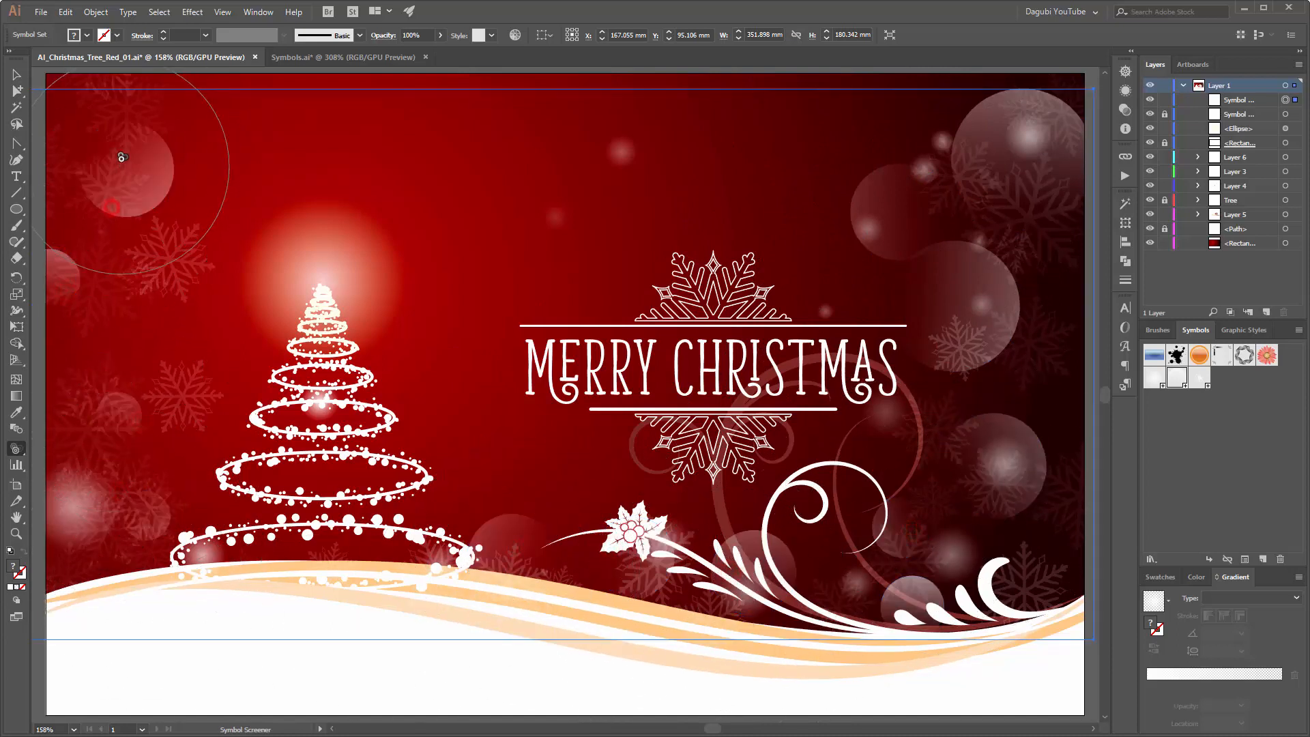
left_click(121, 154)
left_click(963, 355)
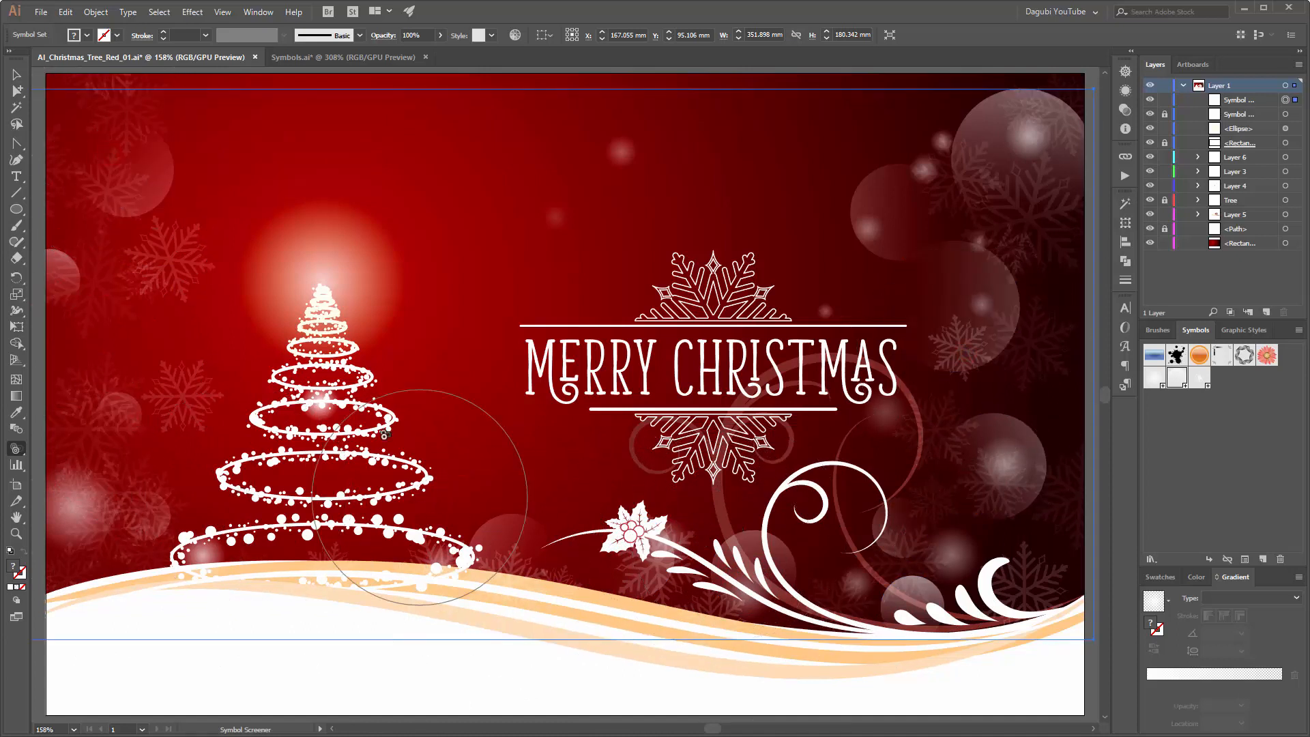
Step: Spray star symbols over the tree, beside the holly, along the curls, up the right edge and at the left edge
left_click_drag(18, 459, 64, 445)
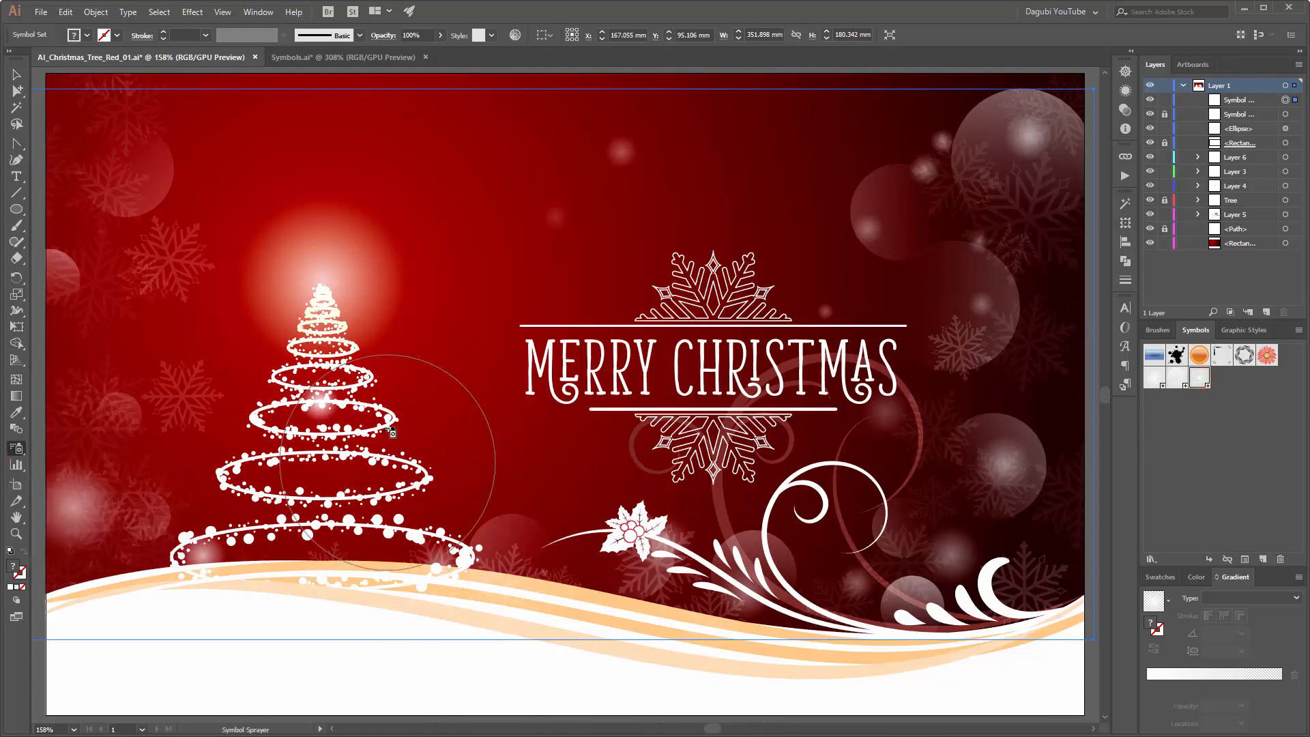
mouse_move(413, 470)
left_mouse_down()
mouse_move(454, 607)
mouse_move(417, 485)
mouse_move(437, 552)
mouse_move(418, 610)
mouse_move(346, 531)
mouse_move(437, 542)
mouse_move(372, 580)
mouse_move(254, 541)
mouse_move(185, 596)
mouse_move(261, 464)
mouse_move(279, 675)
mouse_move(373, 668)
mouse_move(321, 603)
mouse_move(325, 545)
mouse_move(214, 658)
left_mouse_up()
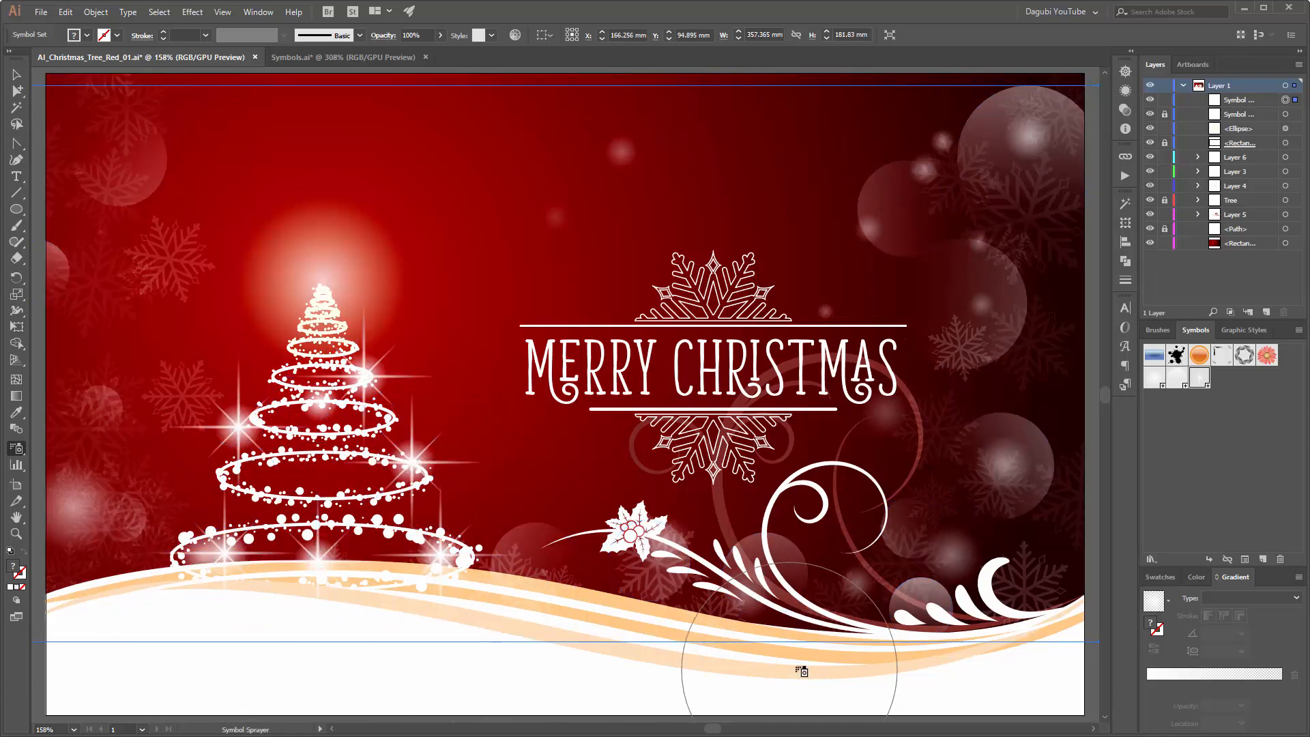
mouse_move(863, 627)
left_mouse_down()
mouse_move(819, 587)
mouse_move(1020, 535)
mouse_move(1037, 287)
mouse_move(1017, 532)
left_mouse_up()
left_click(1028, 331)
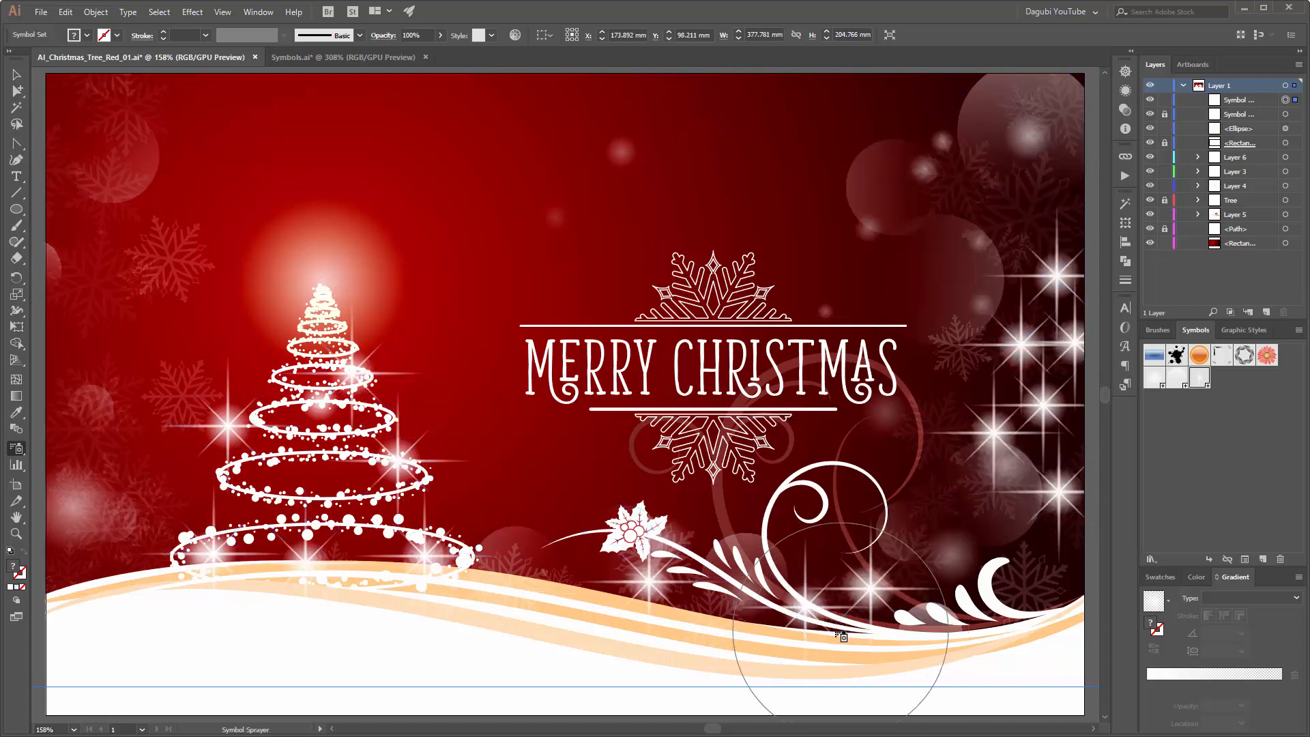
mouse_move(167, 413)
left_mouse_down()
mouse_move(120, 387)
mouse_move(73, 434)
mouse_move(109, 553)
mouse_move(88, 518)
mouse_move(118, 577)
mouse_move(193, 544)
mouse_move(108, 284)
mouse_move(65, 548)
left_mouse_up()
Step: Shrink the stars along the card's right edge, near the curls and beside the holly with the Symbol Sizer
left_click(17, 448)
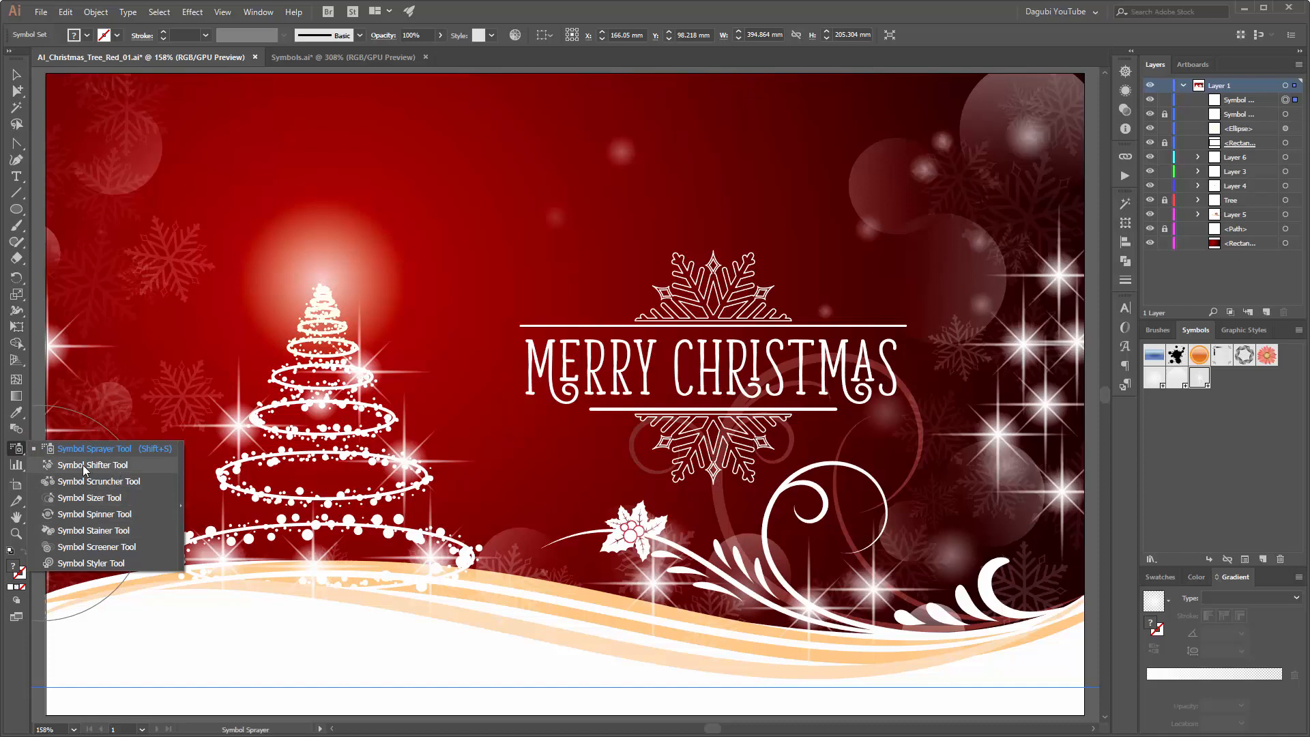
left_click(96, 498)
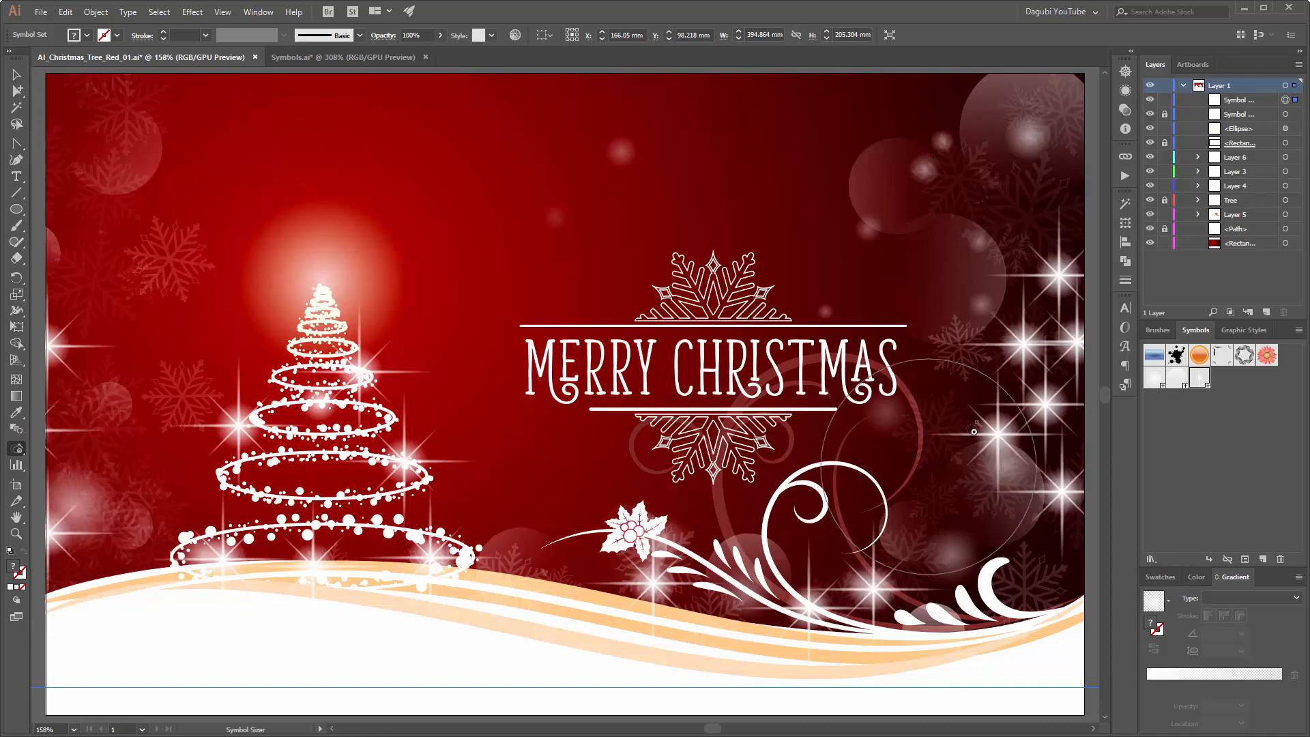
left_click_drag(1023, 341, 1046, 292)
left_click(1061, 320, "alt")
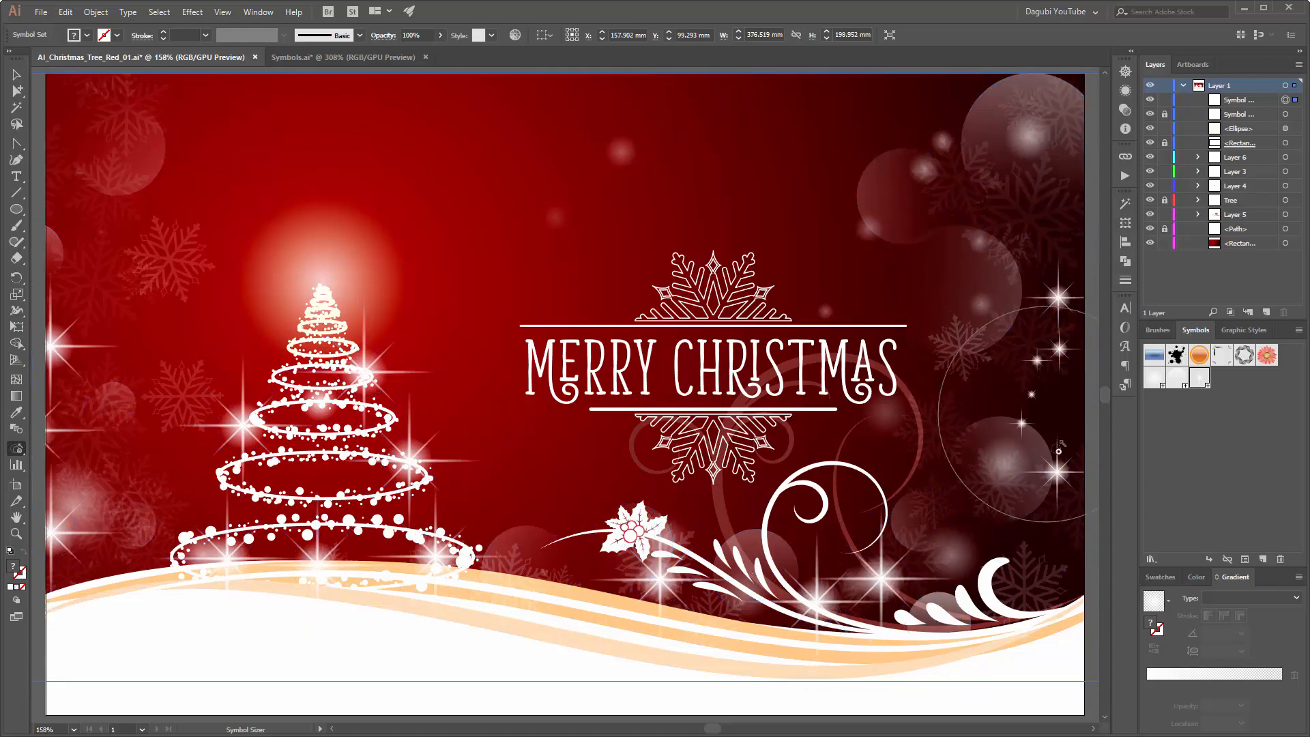
left_click(1034, 427, "alt")
left_click(869, 604, "alt")
left_click(876, 585, "alt")
left_click(822, 606, "alt")
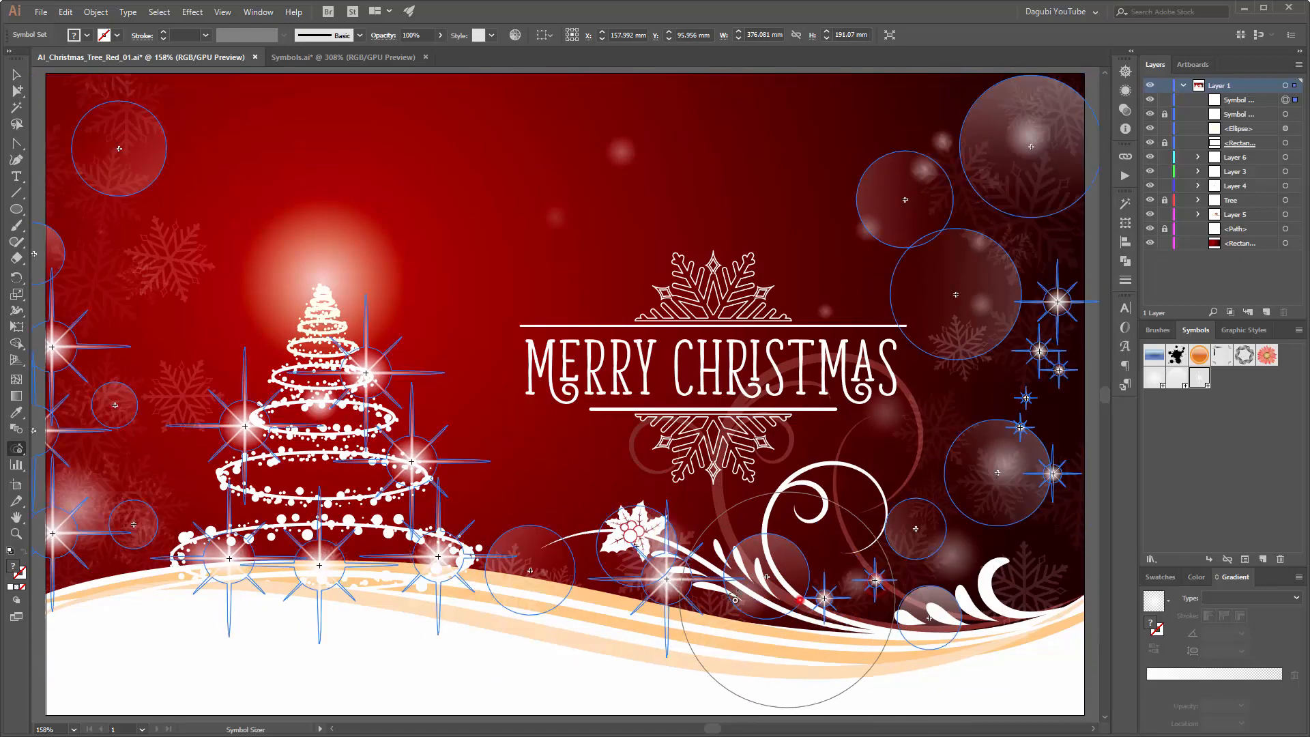
left_click(659, 598, "alt")
left_click(640, 554, "alt")
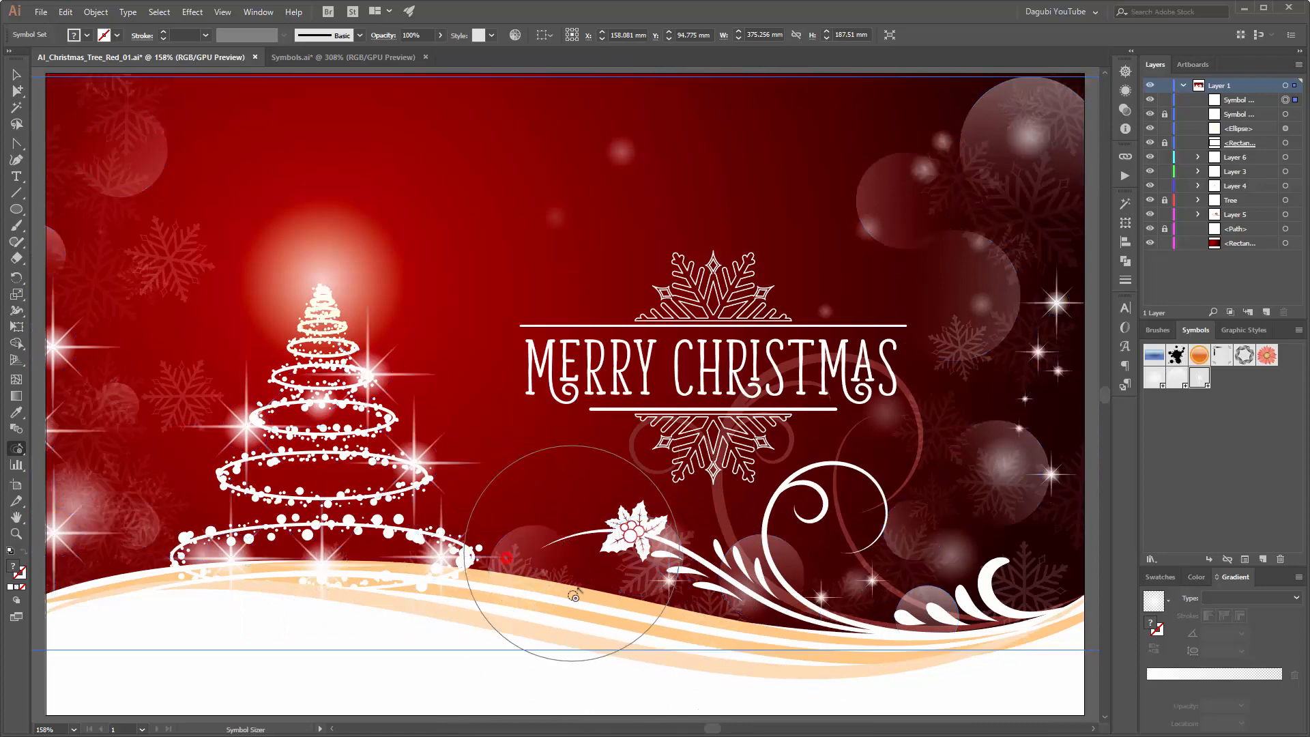
Step: Shrink the stars on the tree, along its base and at the card's left edge
left_click(446, 565, "alt")
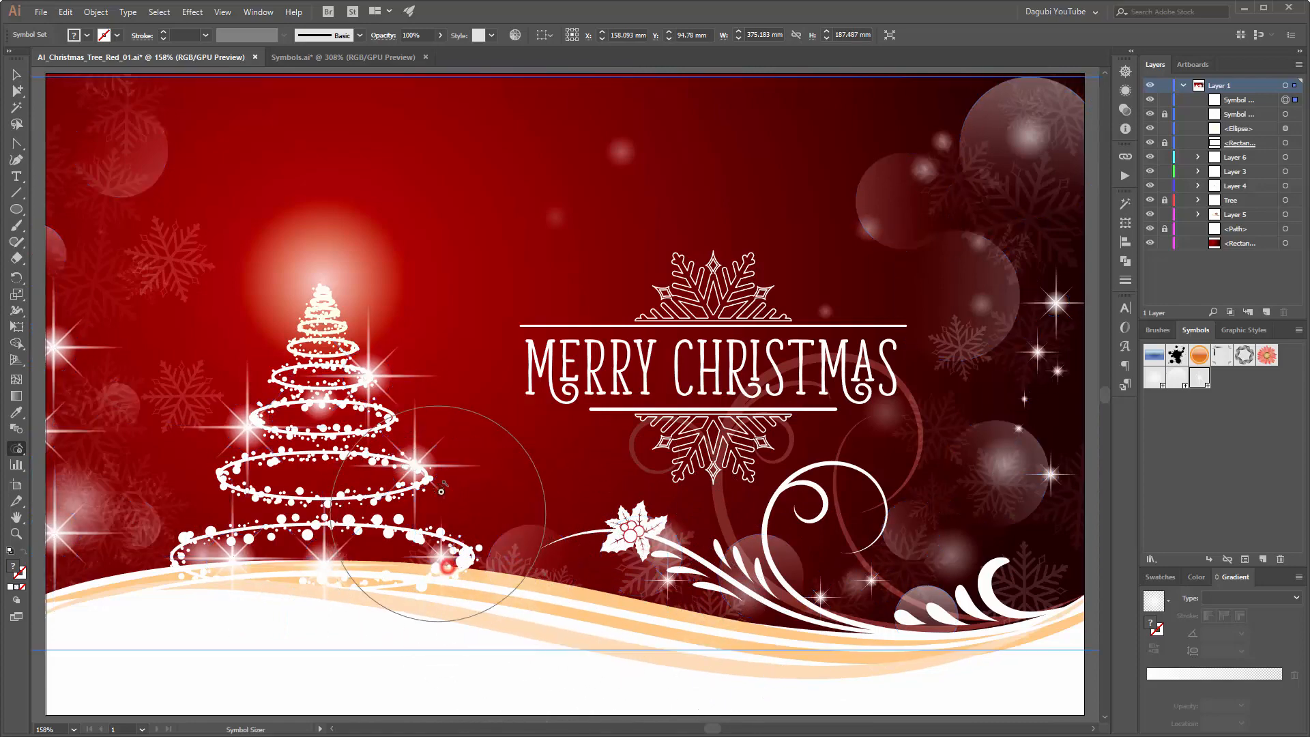
left_click(422, 471, "alt")
left_click(377, 387, "alt")
left_click(265, 428, "alt")
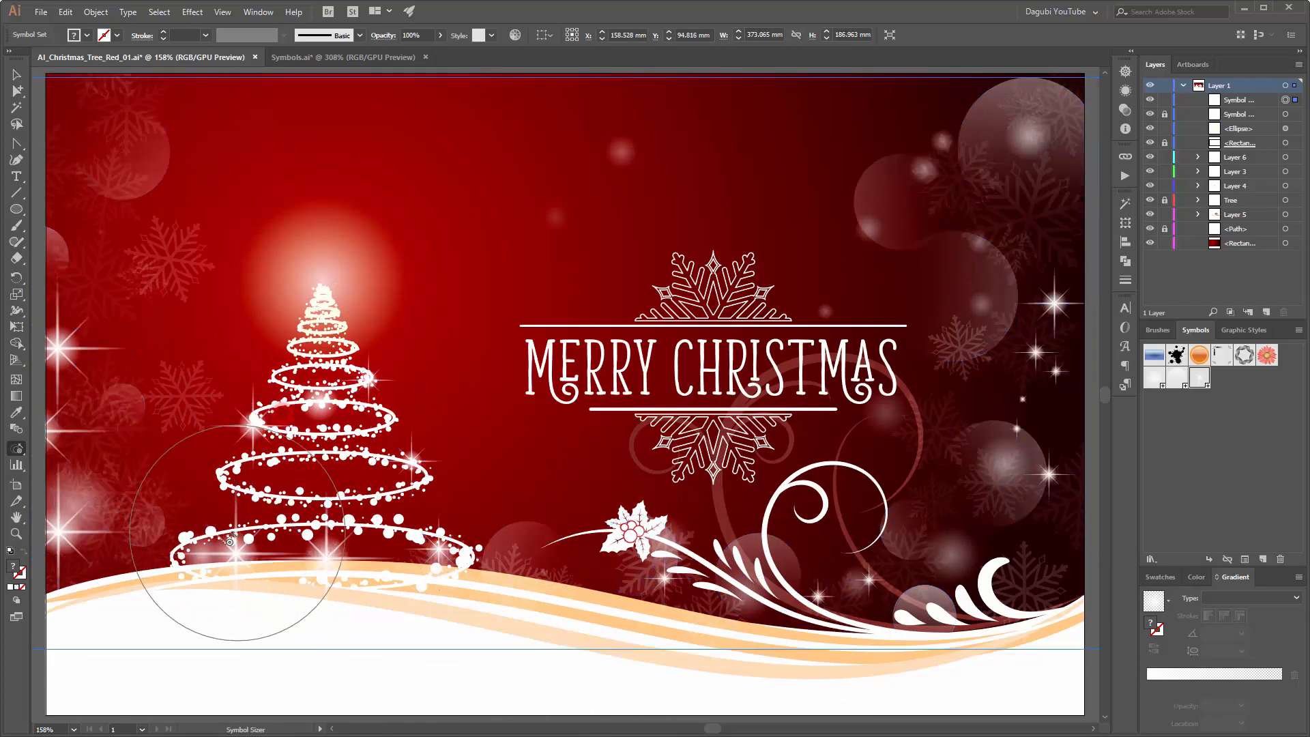
left_click(235, 561, "alt")
left_click(314, 573, "alt")
left_click(336, 586, "alt")
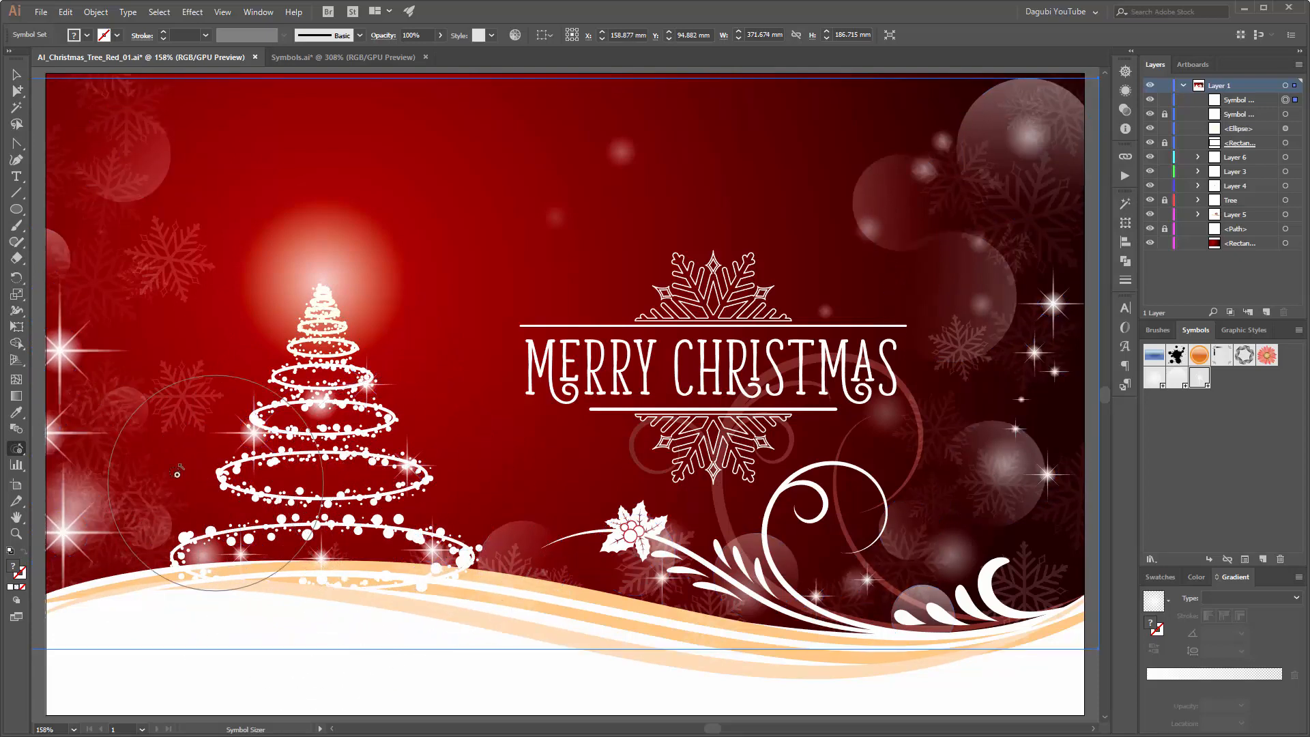
left_click(77, 554, "alt")
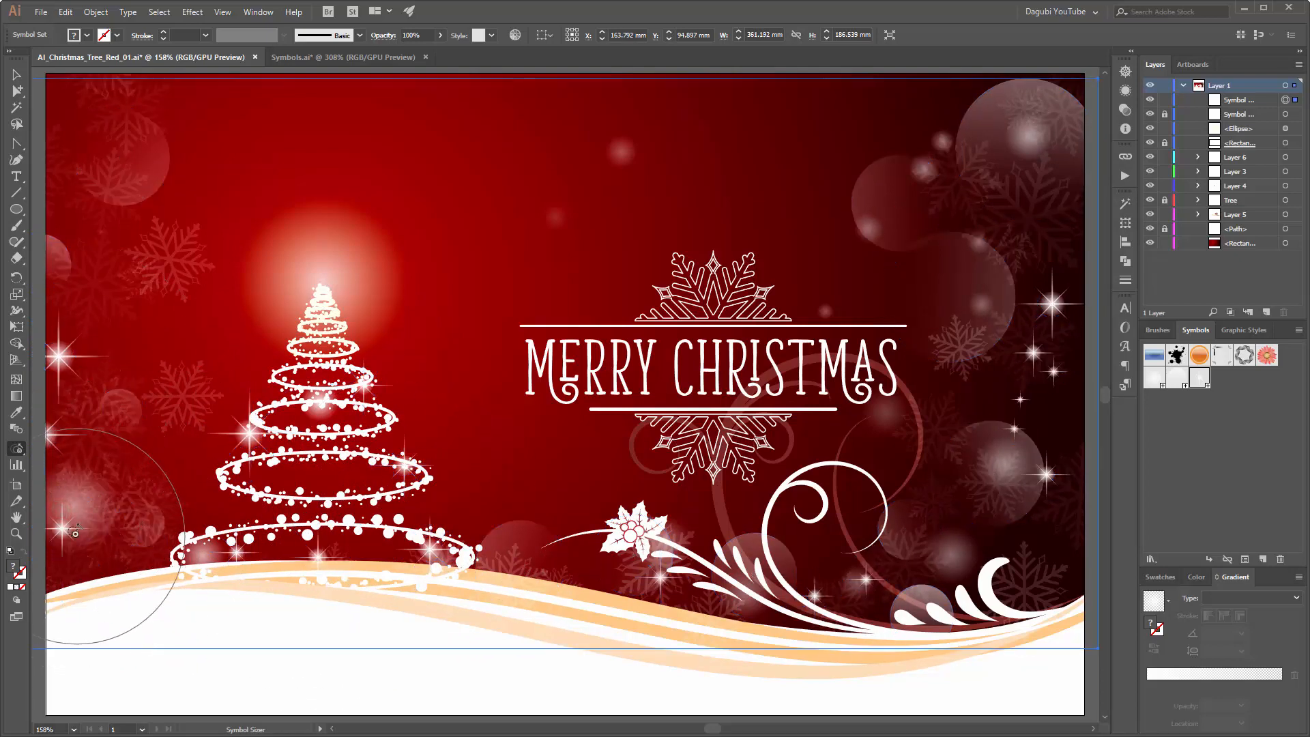
left_click(69, 378, "alt")
left_click(71, 378, "alt")
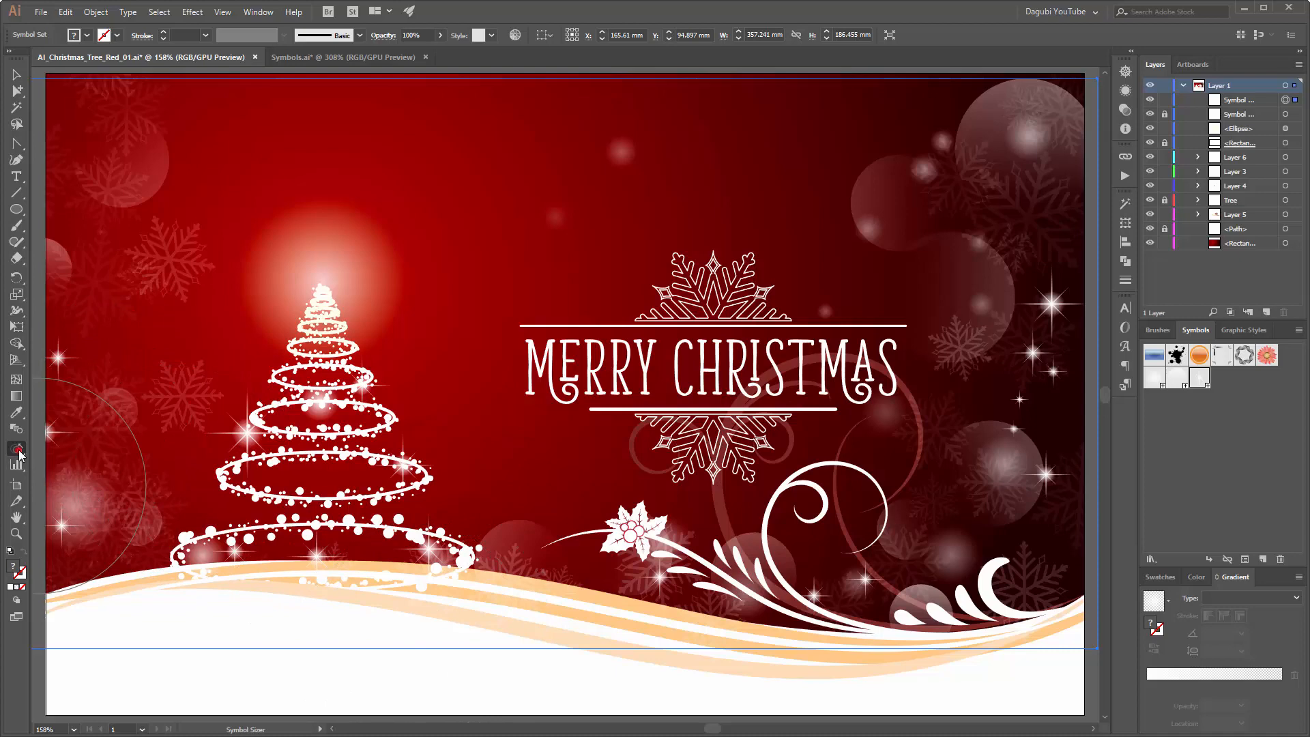
Step: Spray extra stars over the tree's rings and above its tip, and shift the topmost one onto the treetop
left_click(74, 449)
left_click(333, 484)
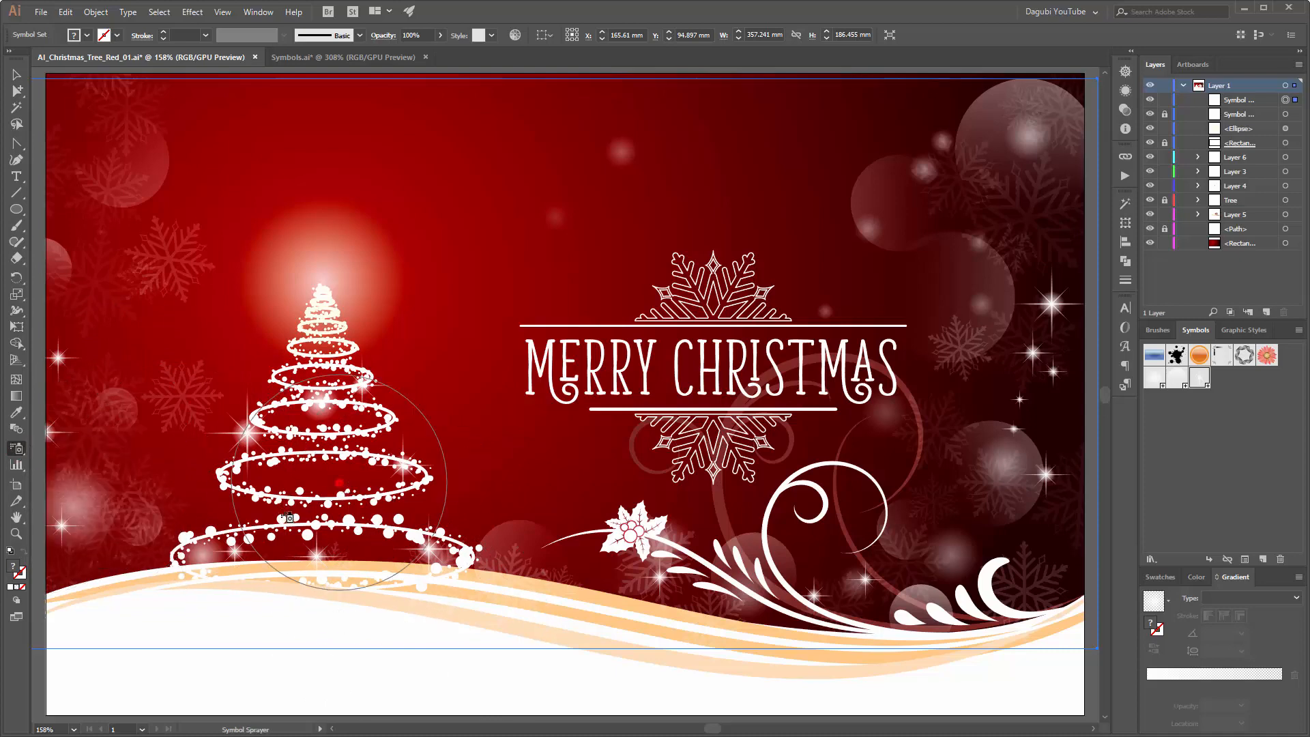
left_click(369, 556)
left_click(339, 344)
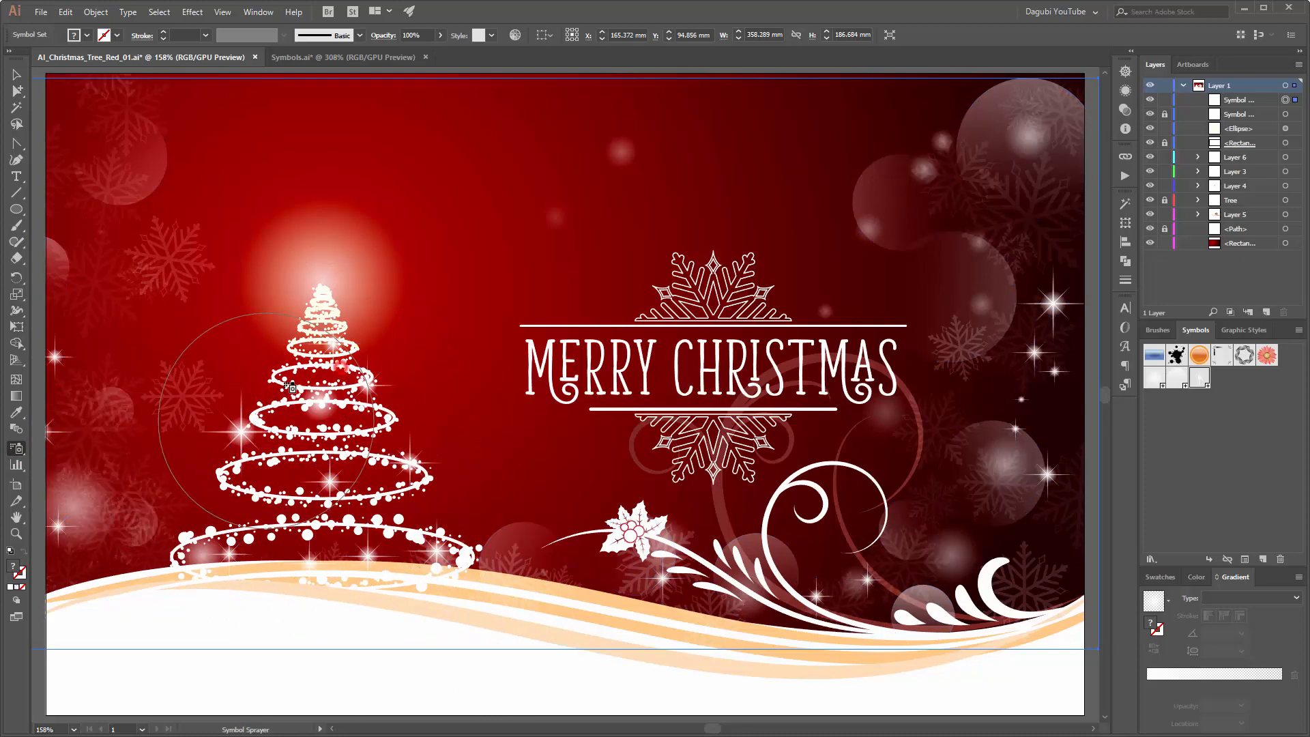
left_click(274, 348)
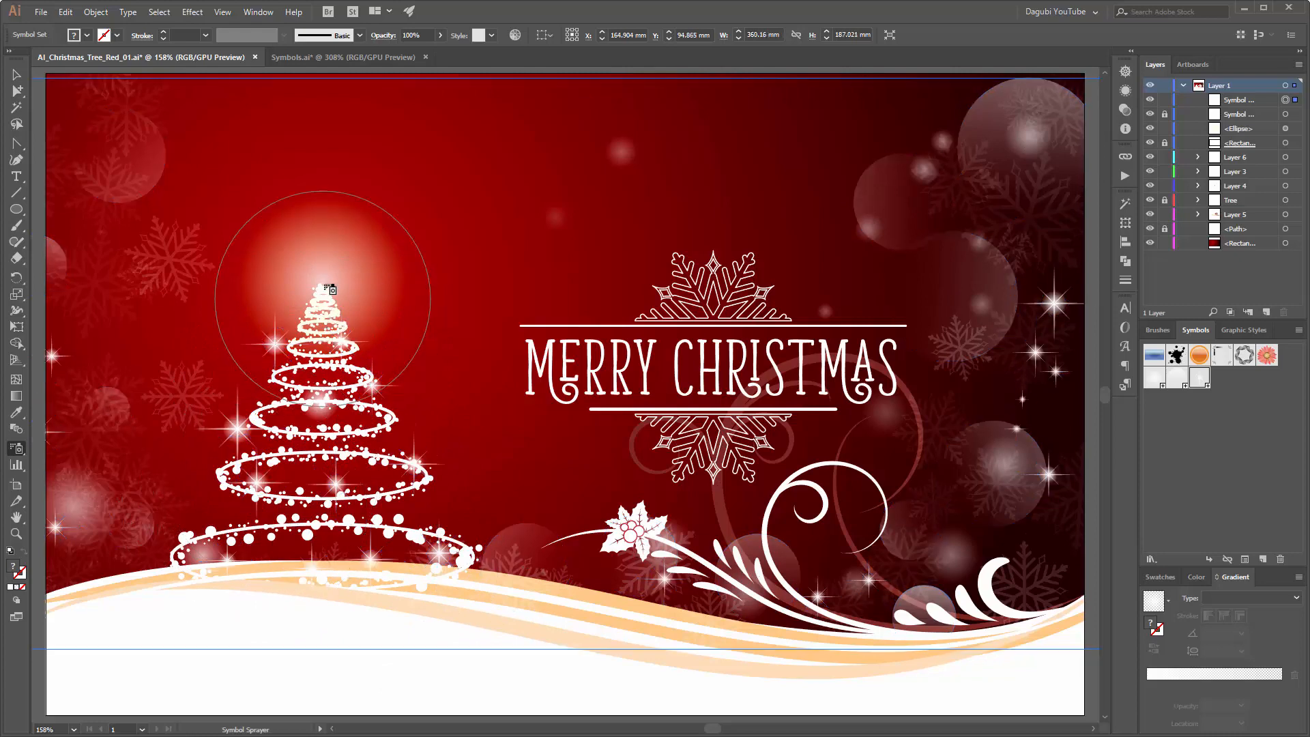
left_click(327, 290)
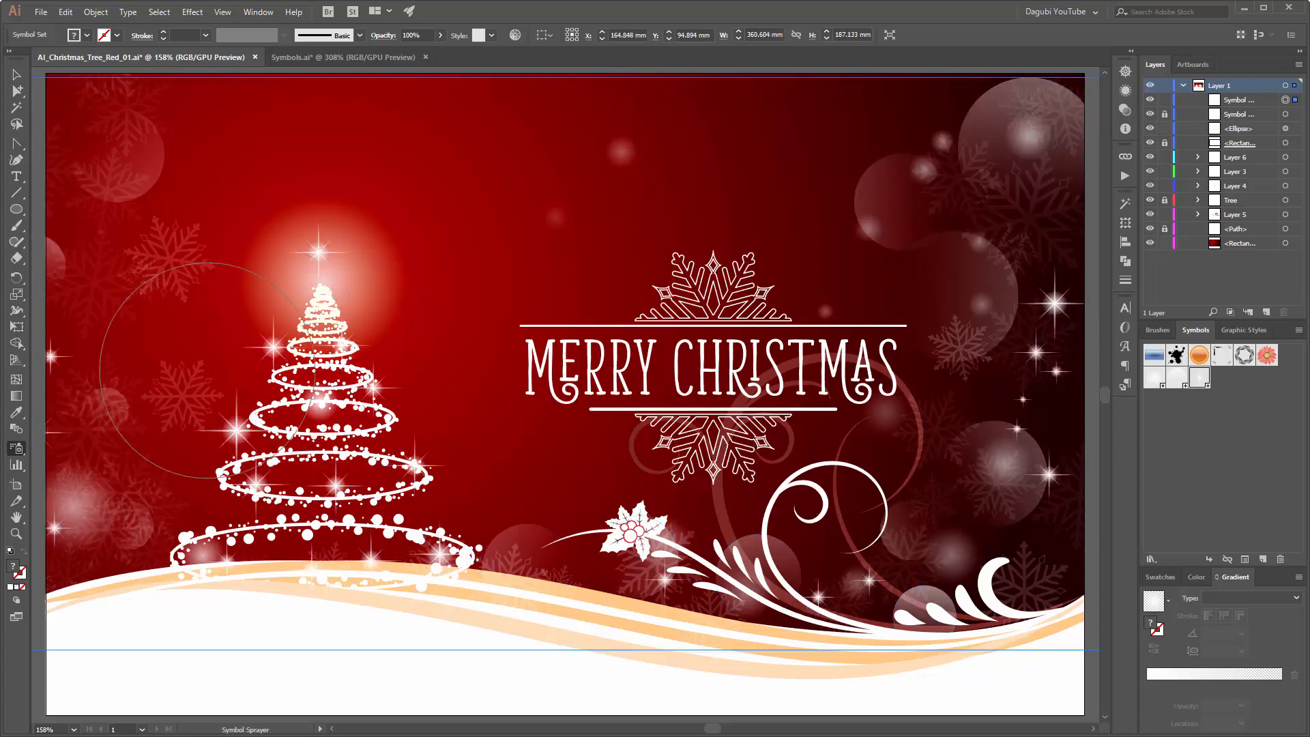
left_click_drag(17, 449, 103, 468)
mouse_move(289, 364)
left_mouse_down()
mouse_move(316, 263)
mouse_move(321, 297)
left_mouse_up()
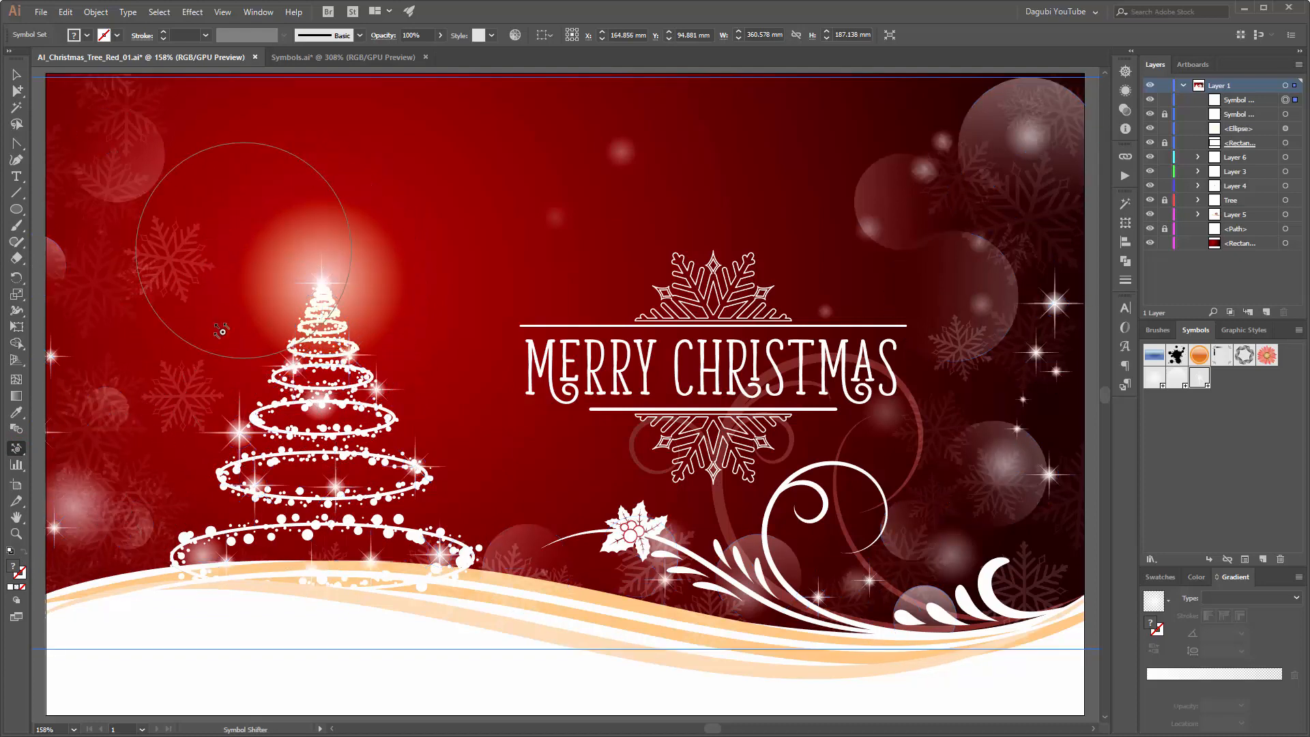
Step: Enlarge the treetop star with the Symbol Sizer and save the document
left_click_drag(11, 450, 150, 428)
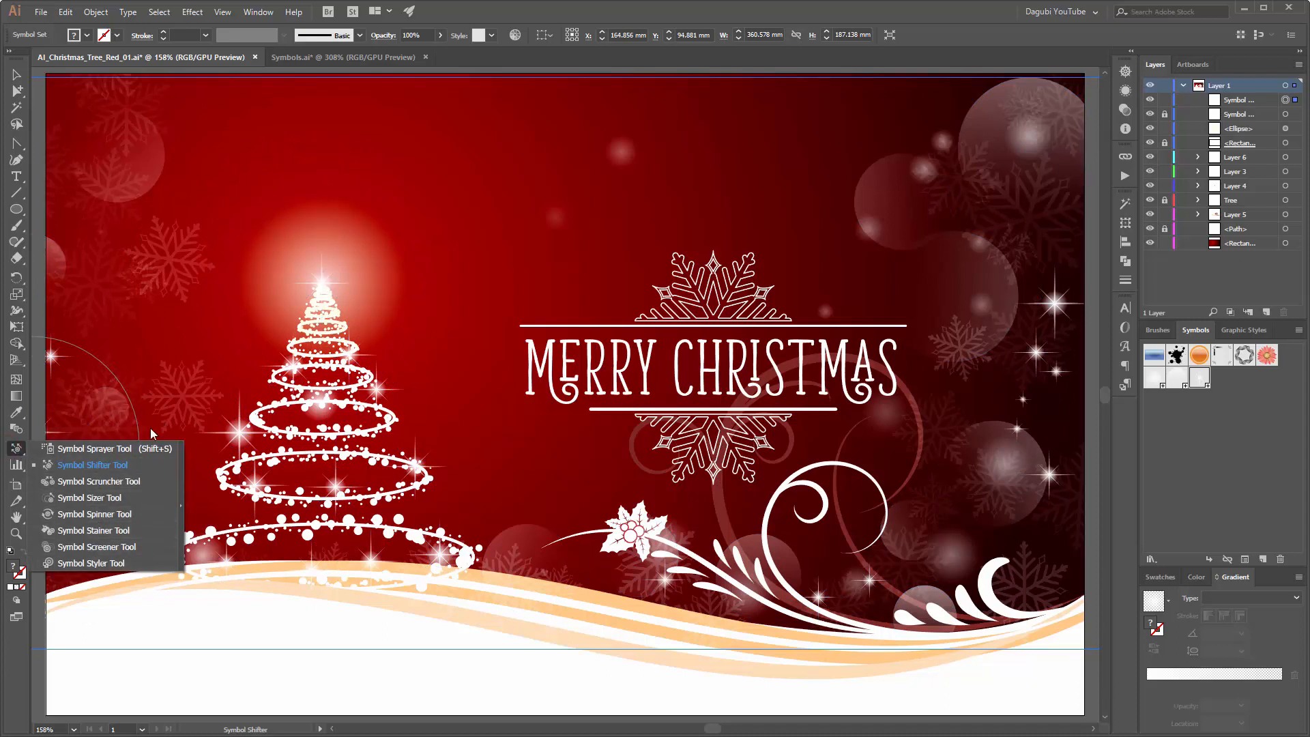
left_click(97, 497)
left_click(322, 283)
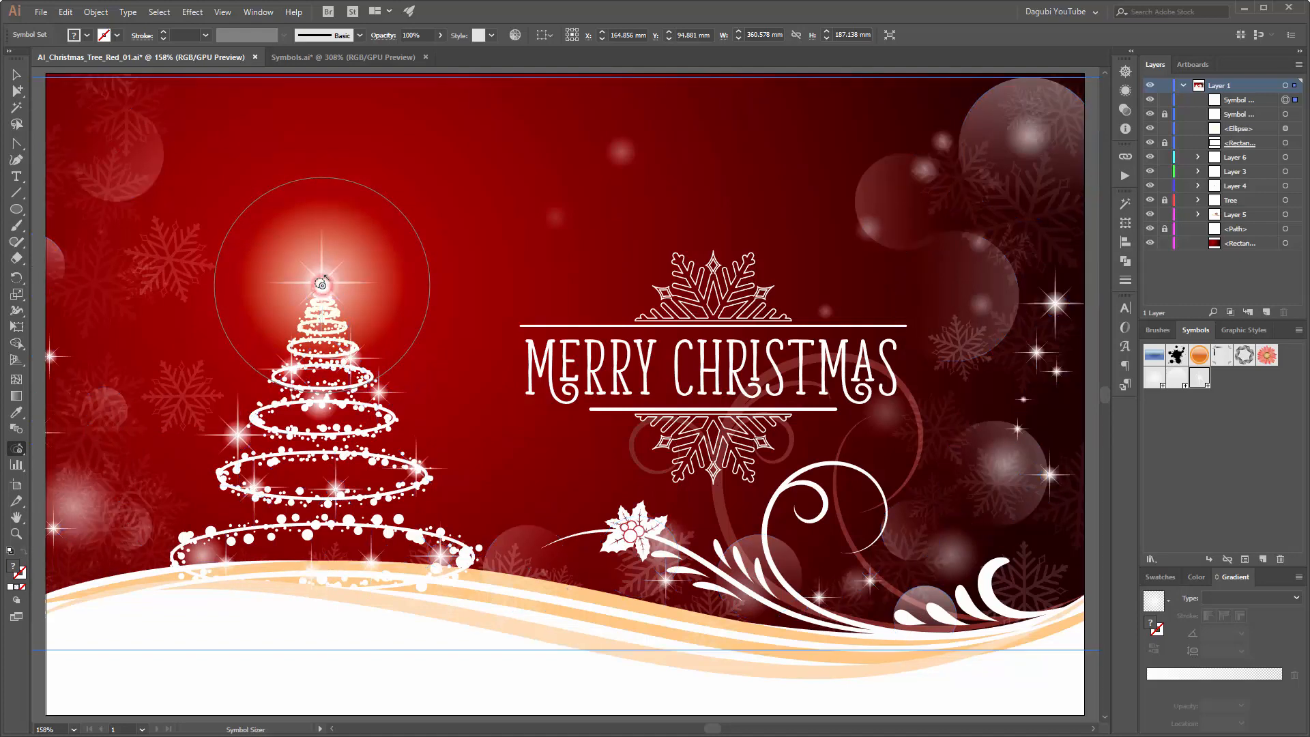
left_click(322, 284)
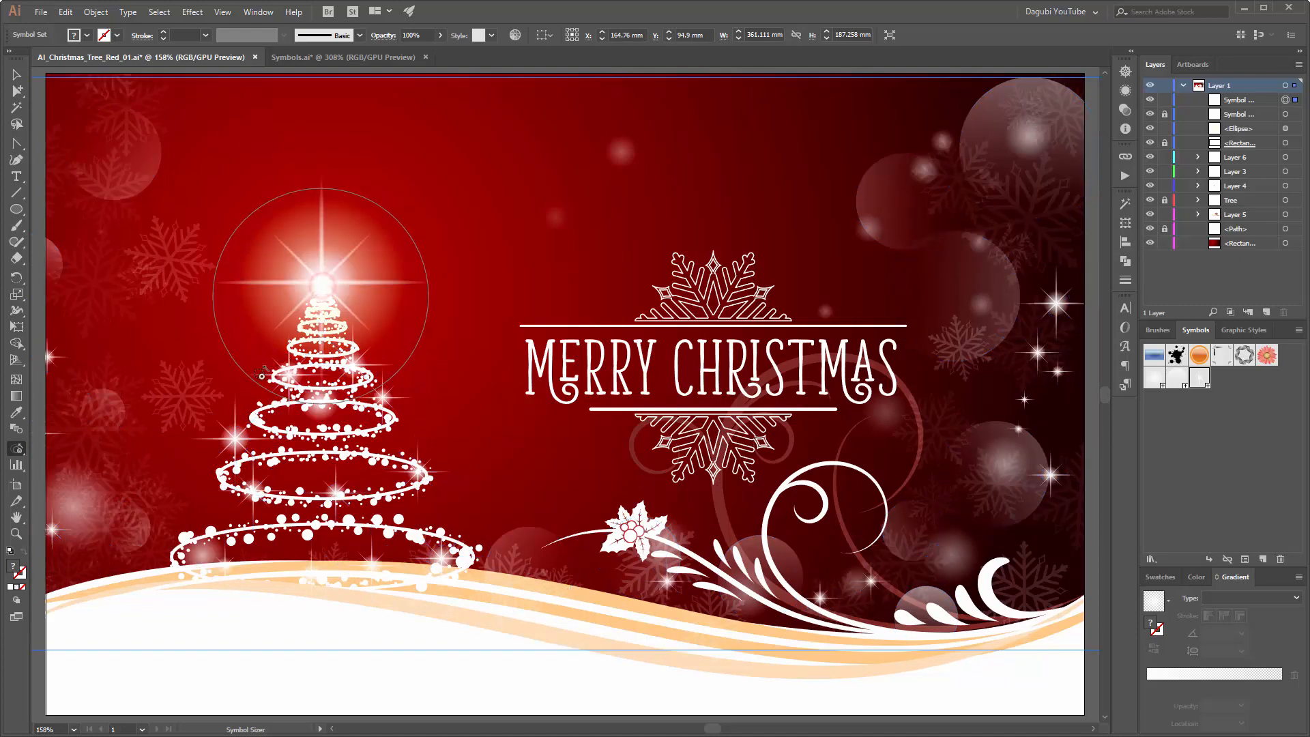
left_click(320, 288, "alt")
left_click(320, 286)
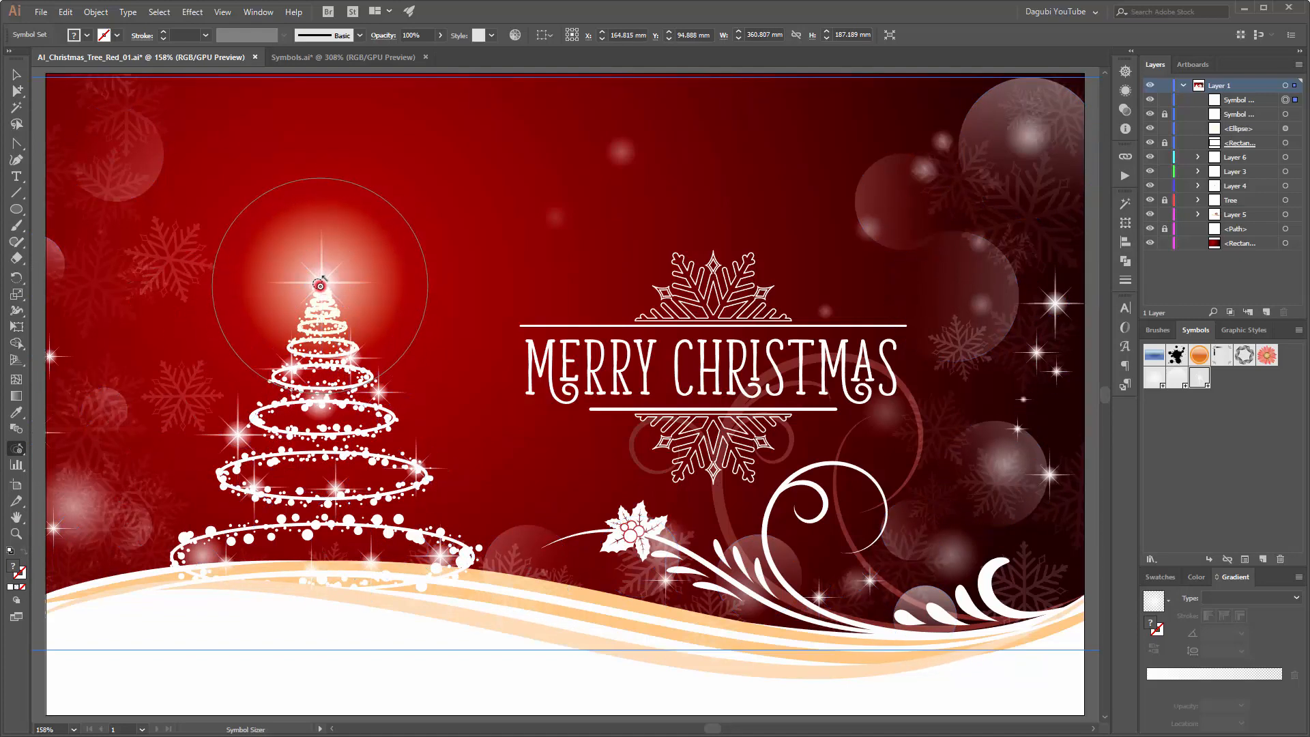
left_click(320, 285)
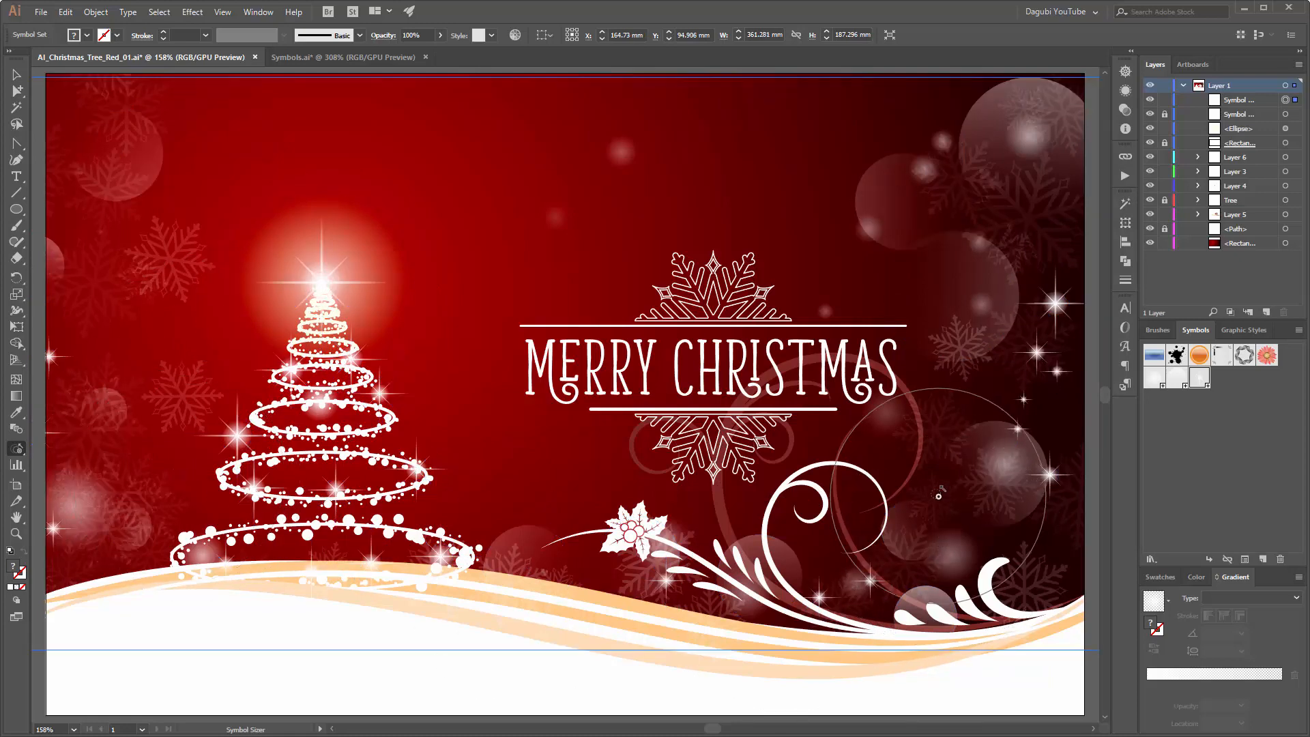
key("ctrl+s")
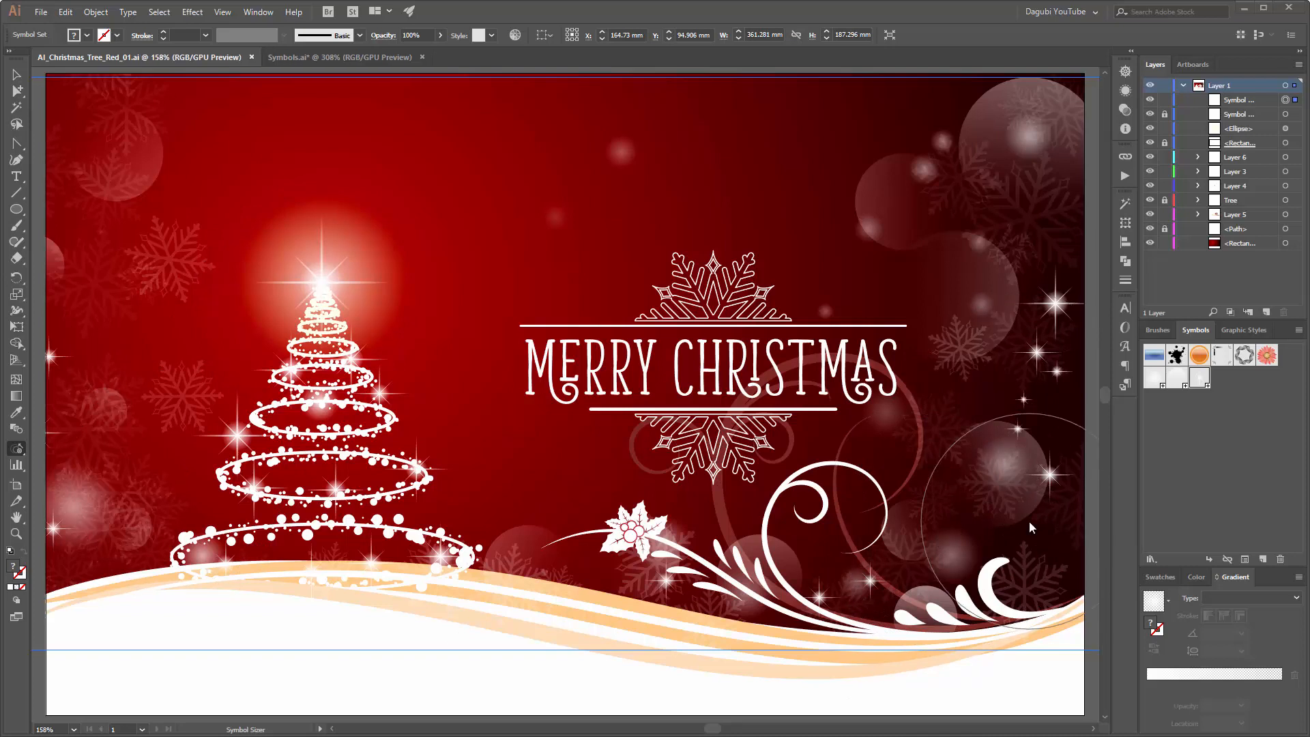
Step: Paint large white snowflakes with the snowflake scatter brush at 1 pt over the hill's right end and the area just above it
left_click(1158, 331)
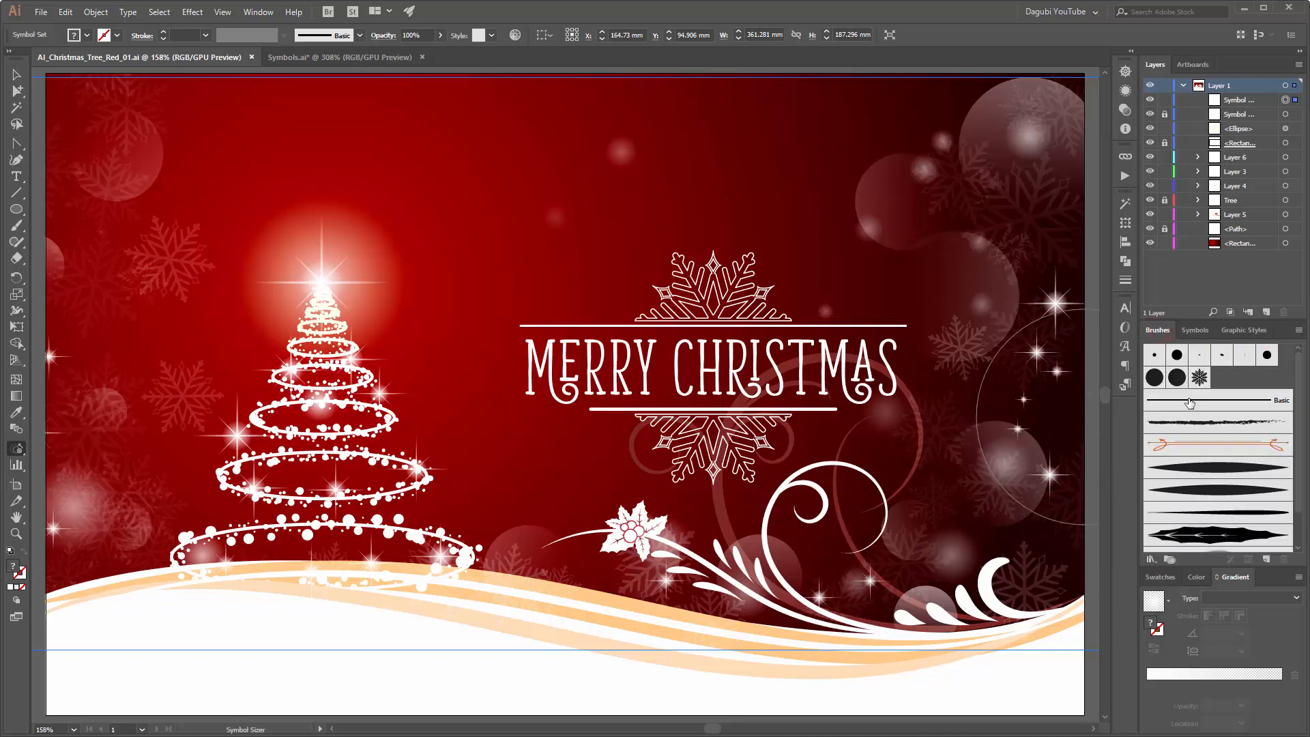
left_click(1200, 379)
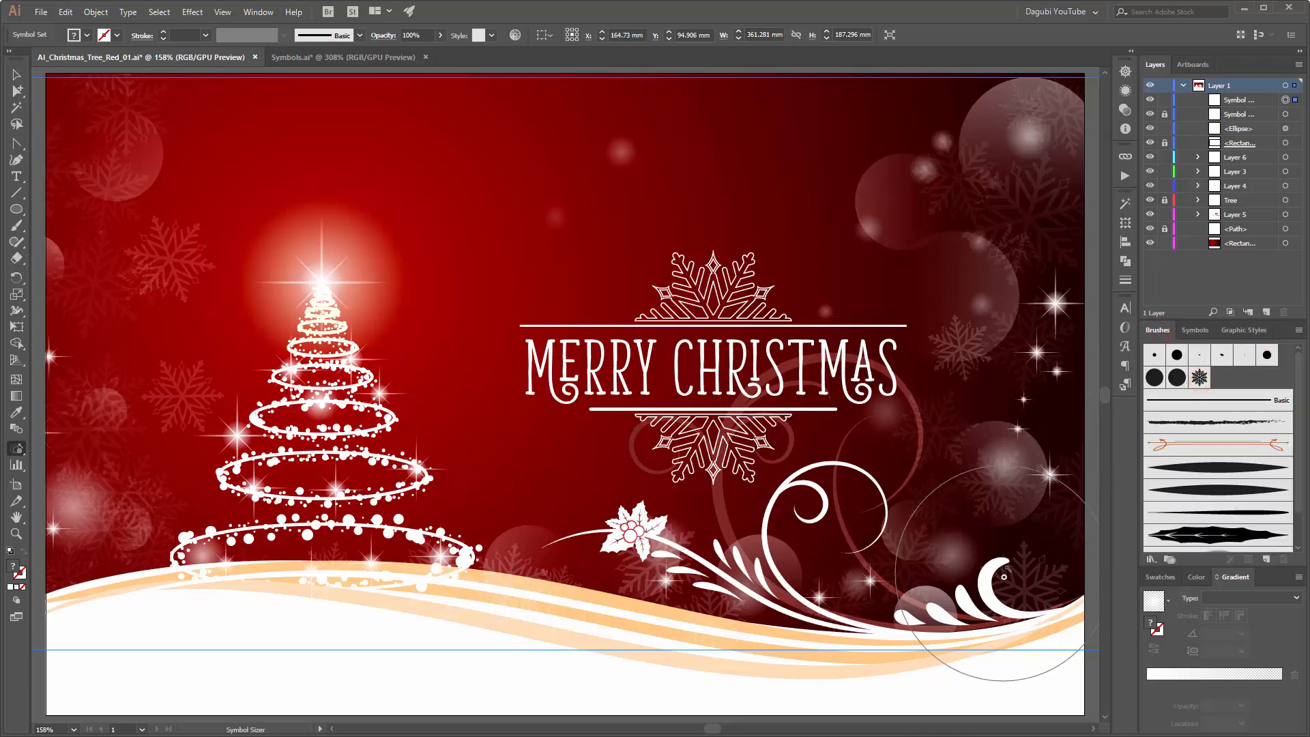
left_click(16, 227)
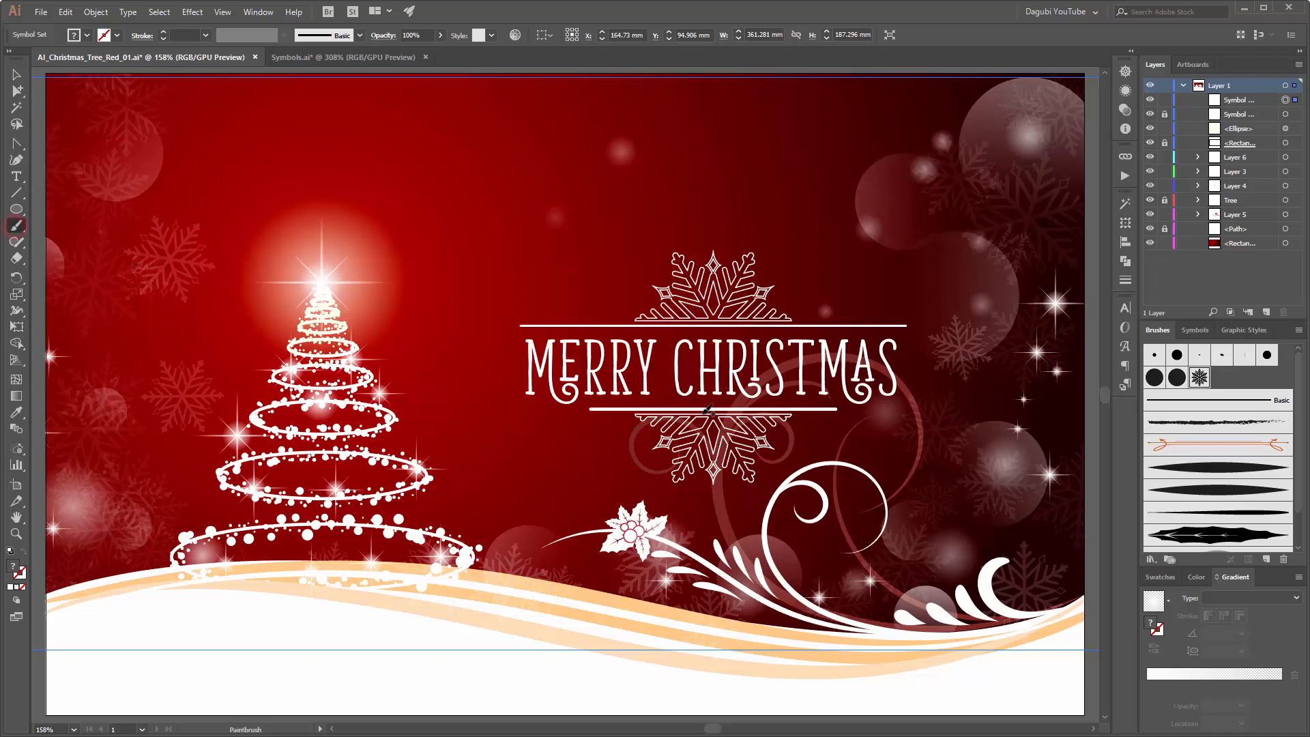
left_click(1196, 577)
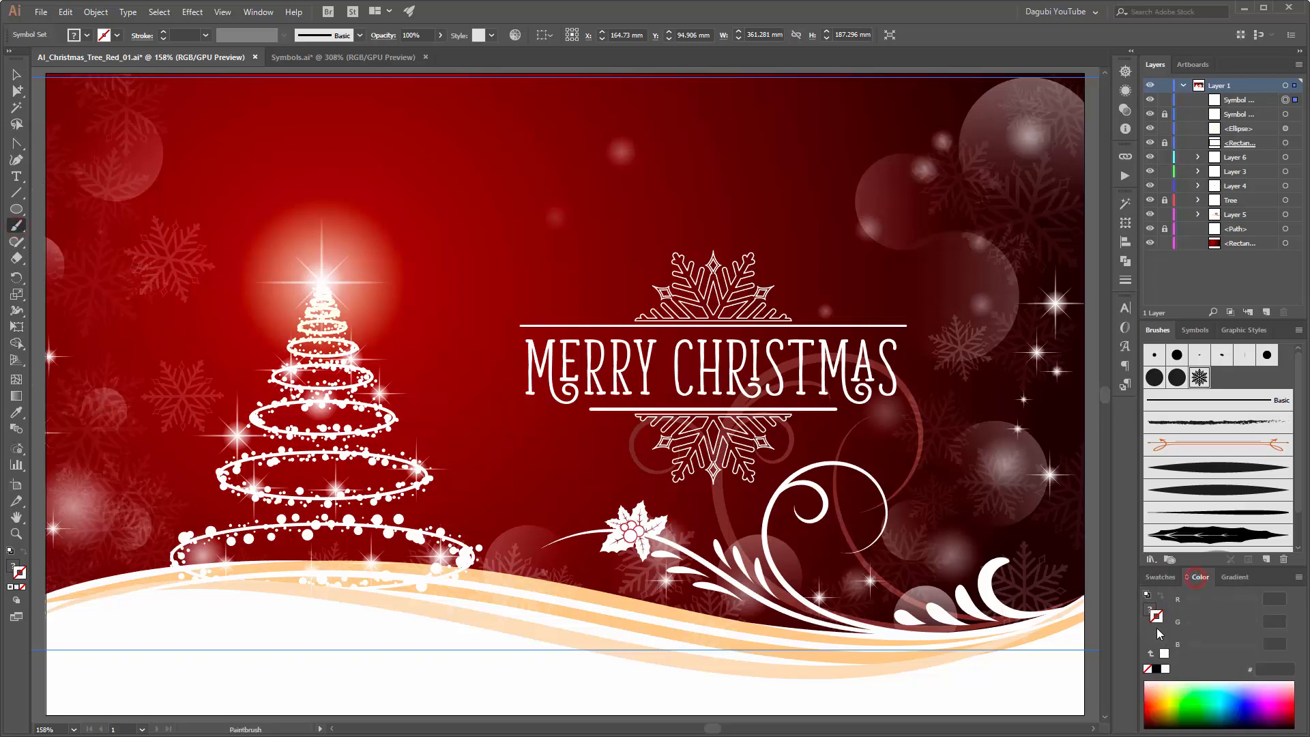
left_click(1165, 669)
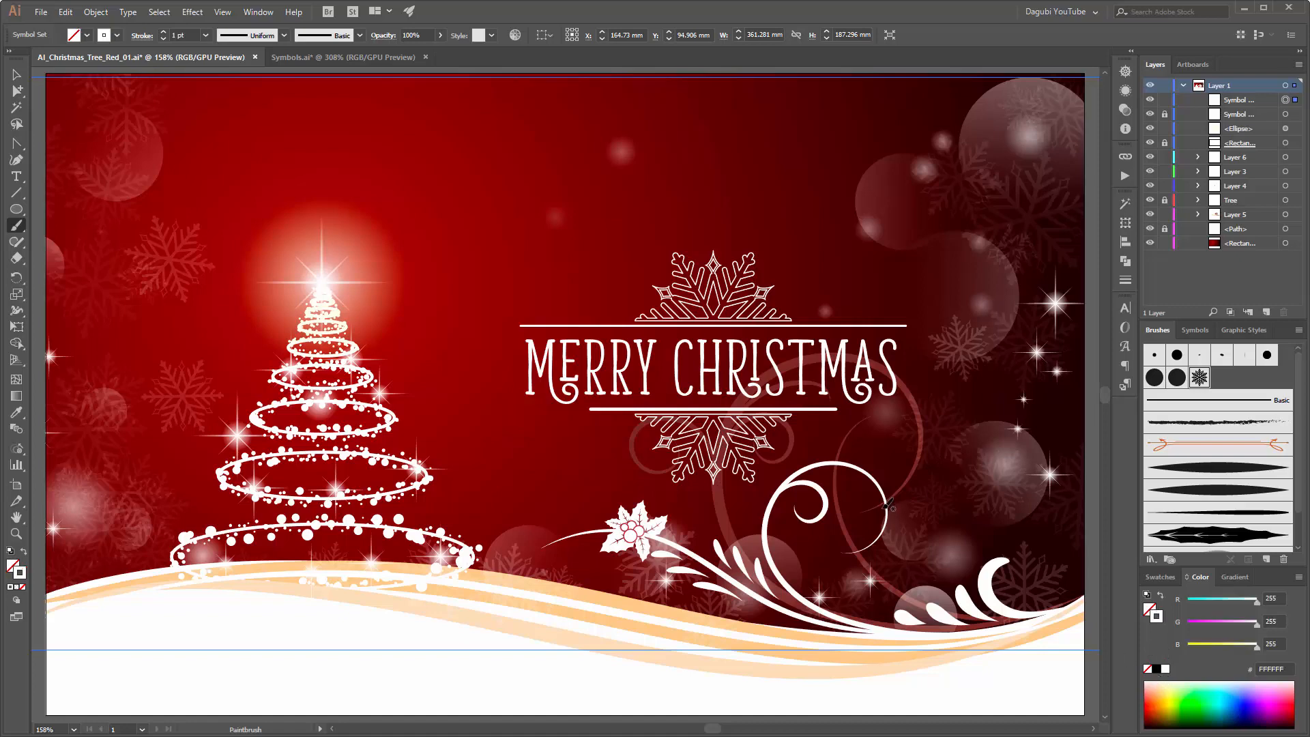
scroll(887, 505, "down", 6)
left_click(1016, 585)
scroll(948, 529, "up", 8)
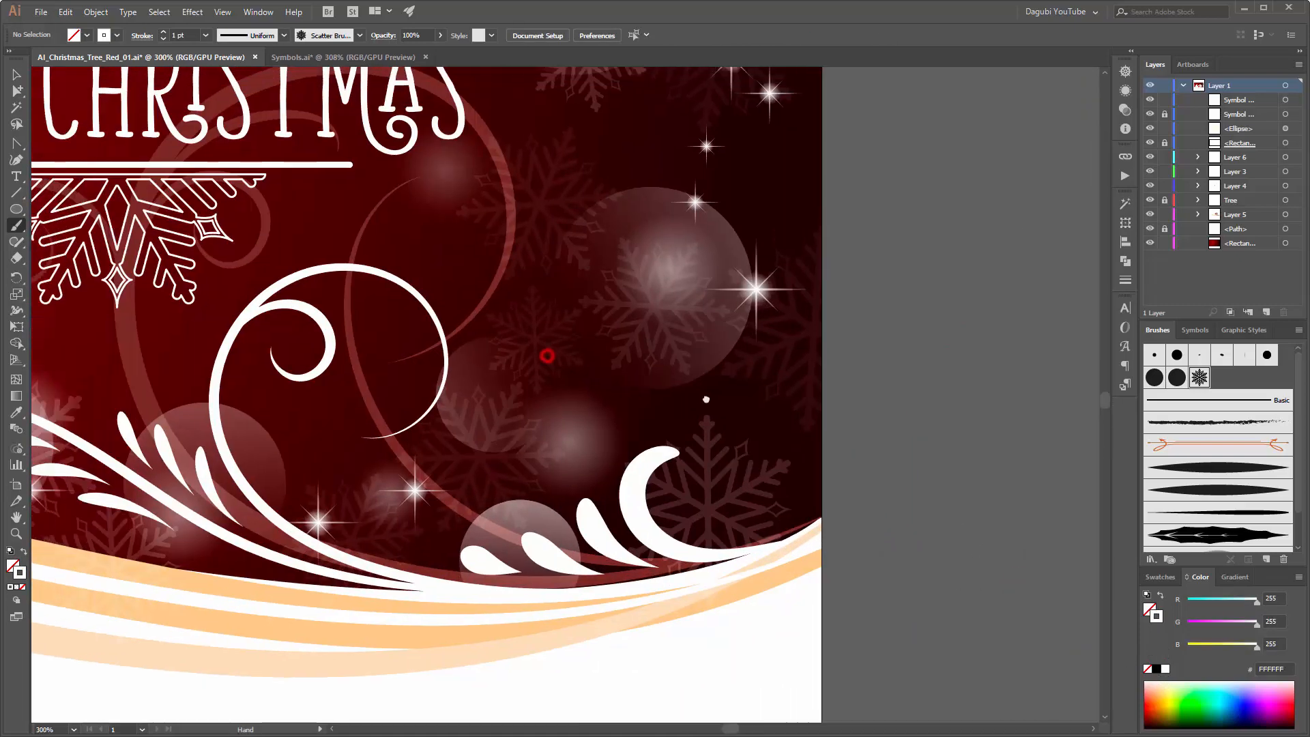
left_click_drag(547, 356, 667, 364)
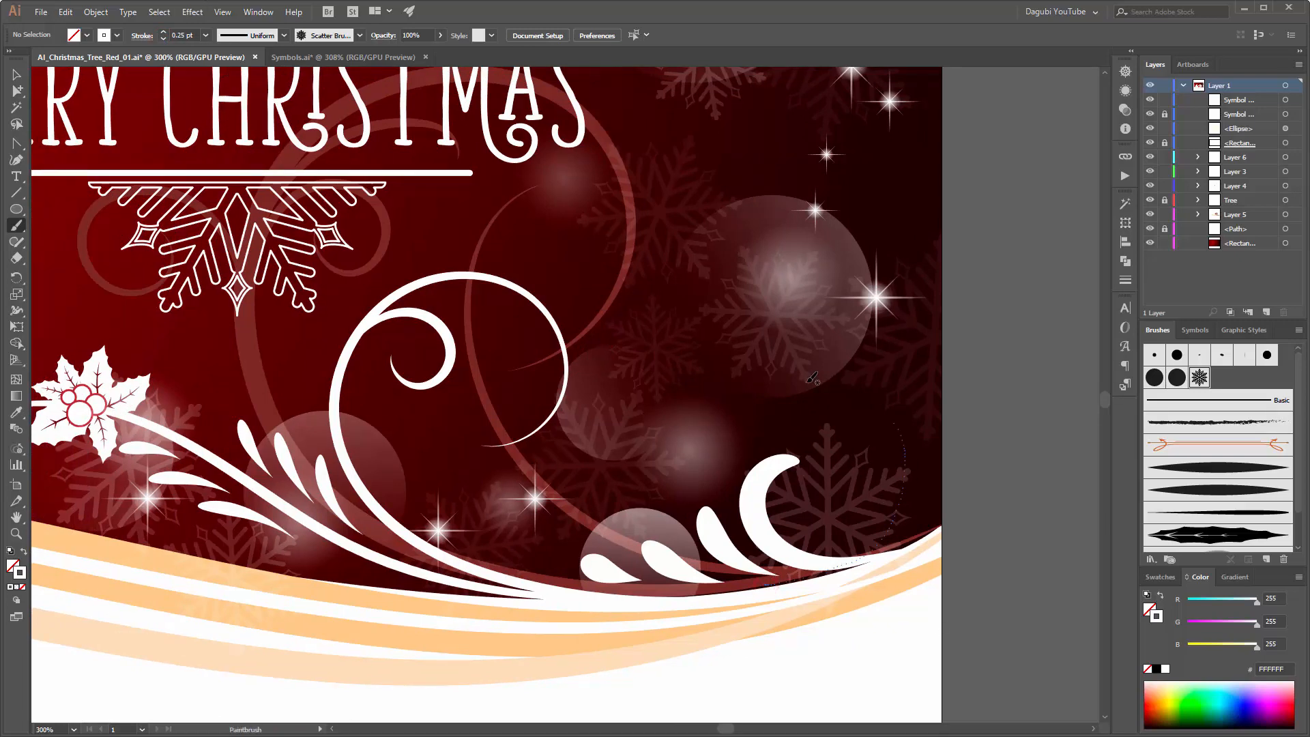
left_click_drag(812, 378, 866, 520)
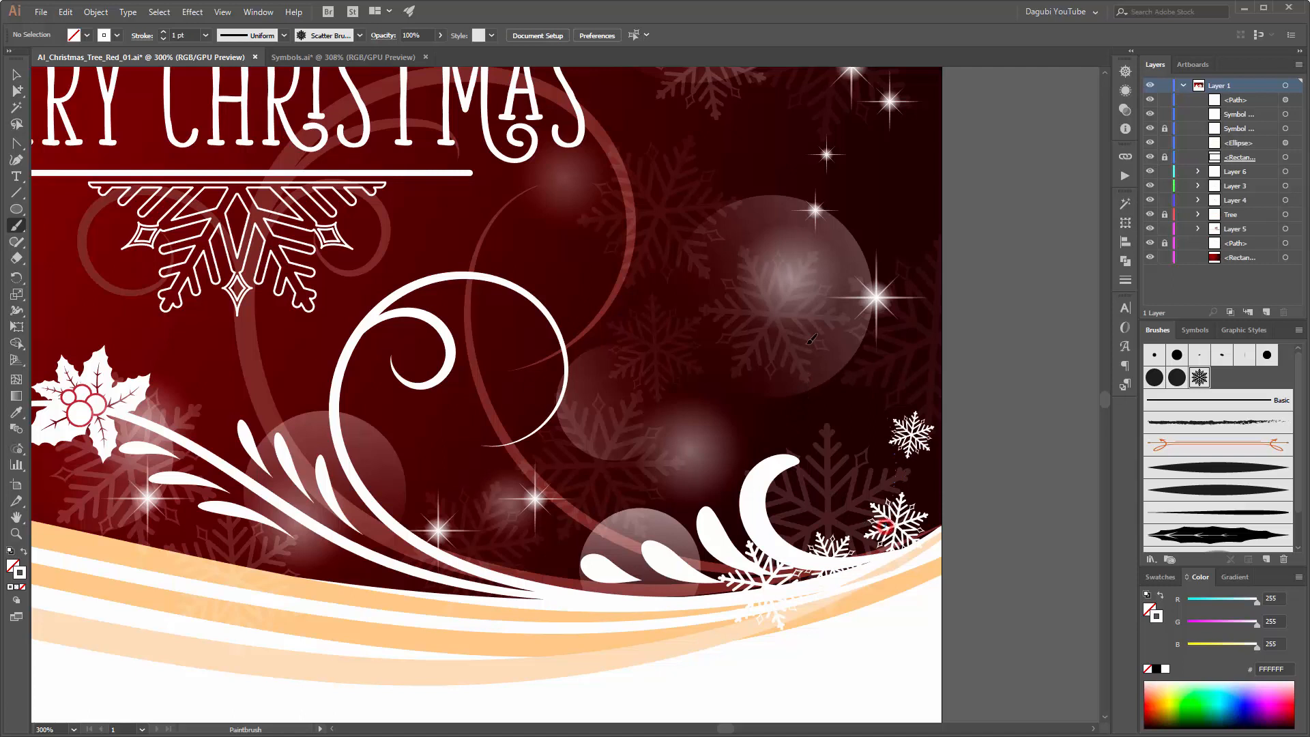
left_click_drag(812, 339, 876, 522)
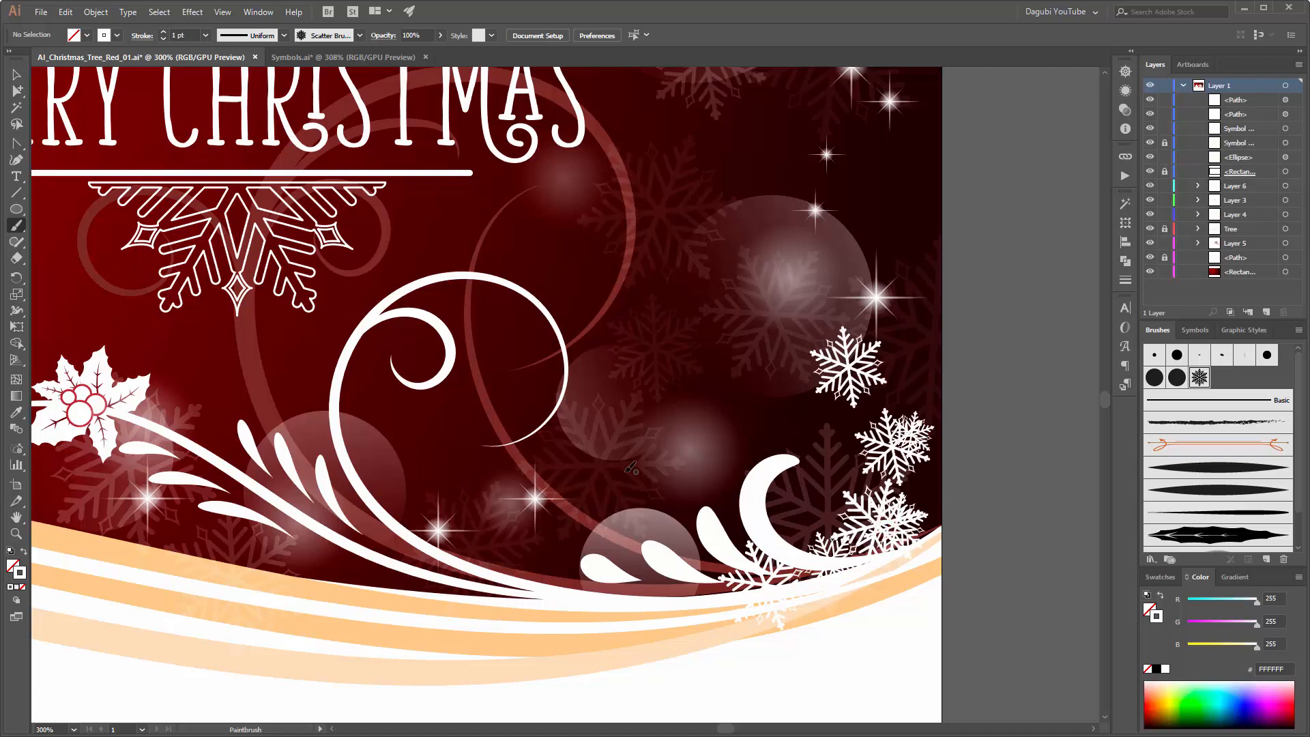
Step: Paint an arc of smaller snowflakes with a 0.25 pt stroke up from the hill's right end and back toward the curls
left_click(205, 36)
left_click(211, 51)
left_click_drag(902, 537, 907, 407)
left_click_drag(917, 475, 887, 353)
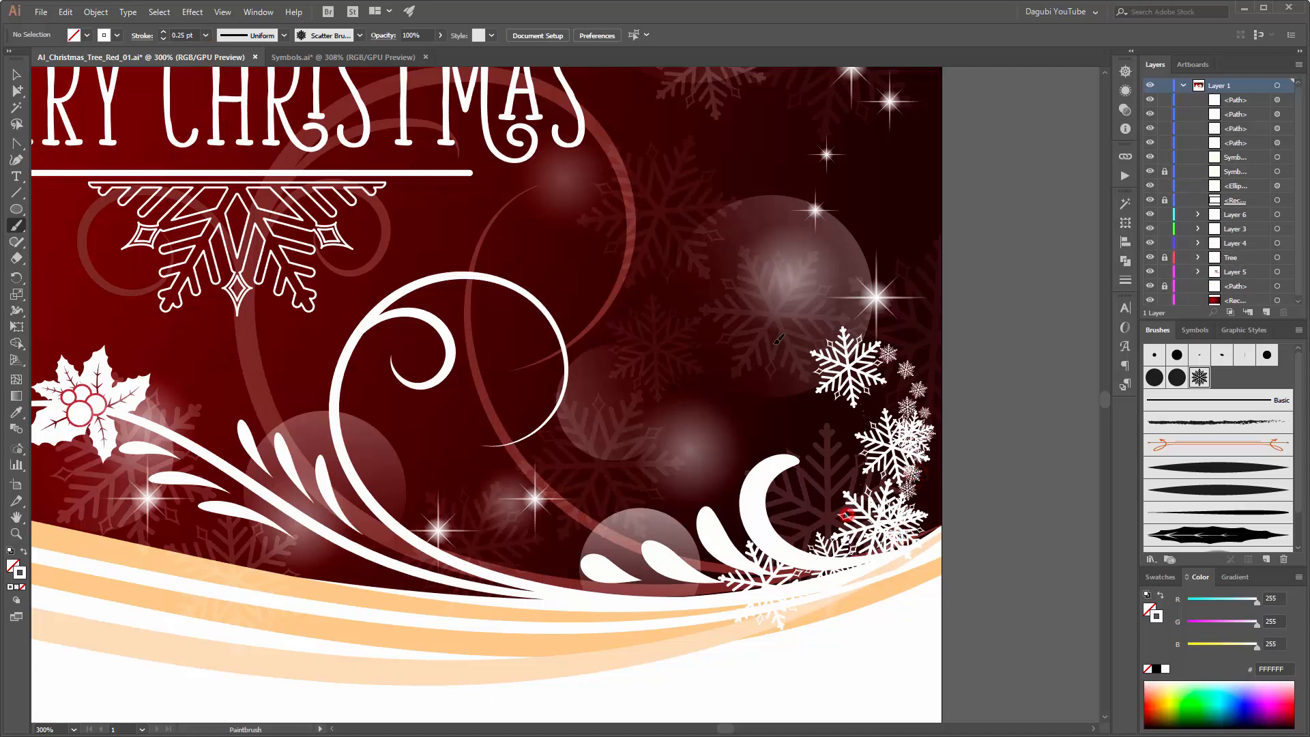
mouse_move(778, 340)
left_mouse_down()
mouse_move(856, 477)
mouse_move(884, 400)
left_mouse_up()
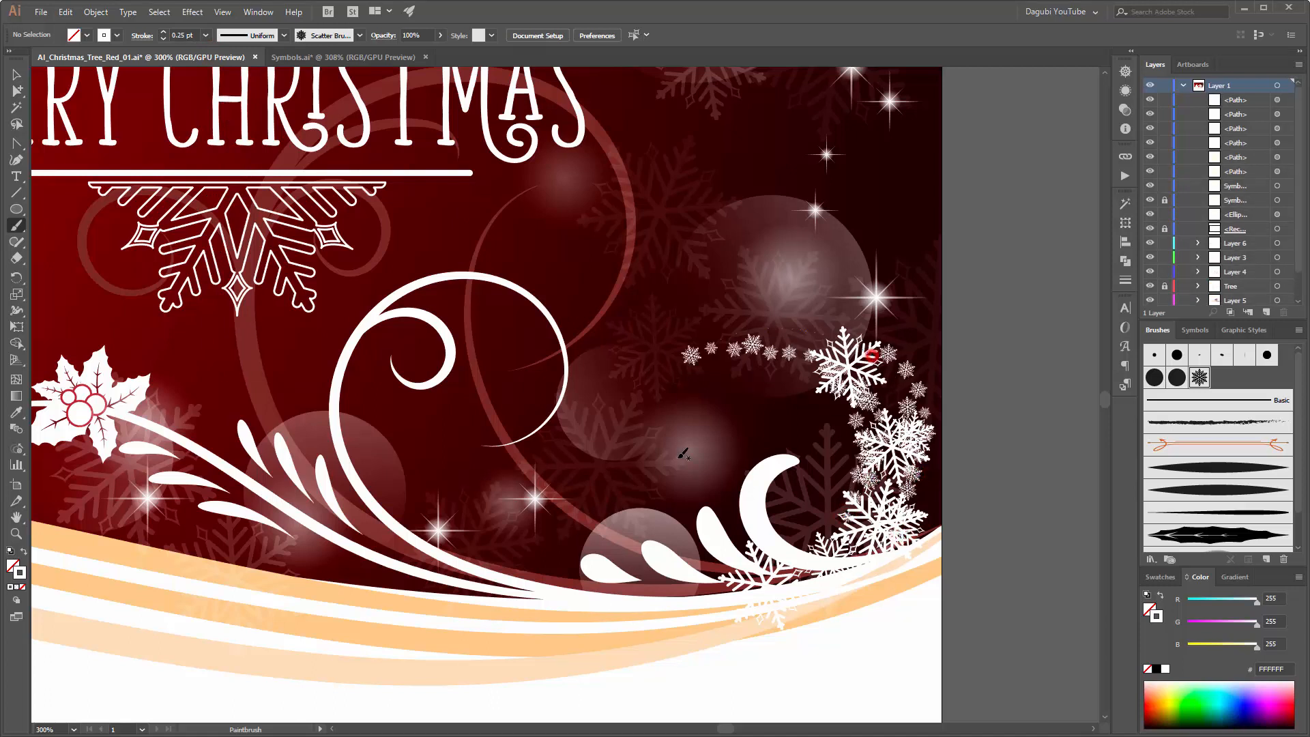
mouse_move(872, 354)
left_mouse_down()
mouse_move(713, 347)
mouse_move(716, 434)
left_mouse_up()
scroll(587, 442, "down", 2)
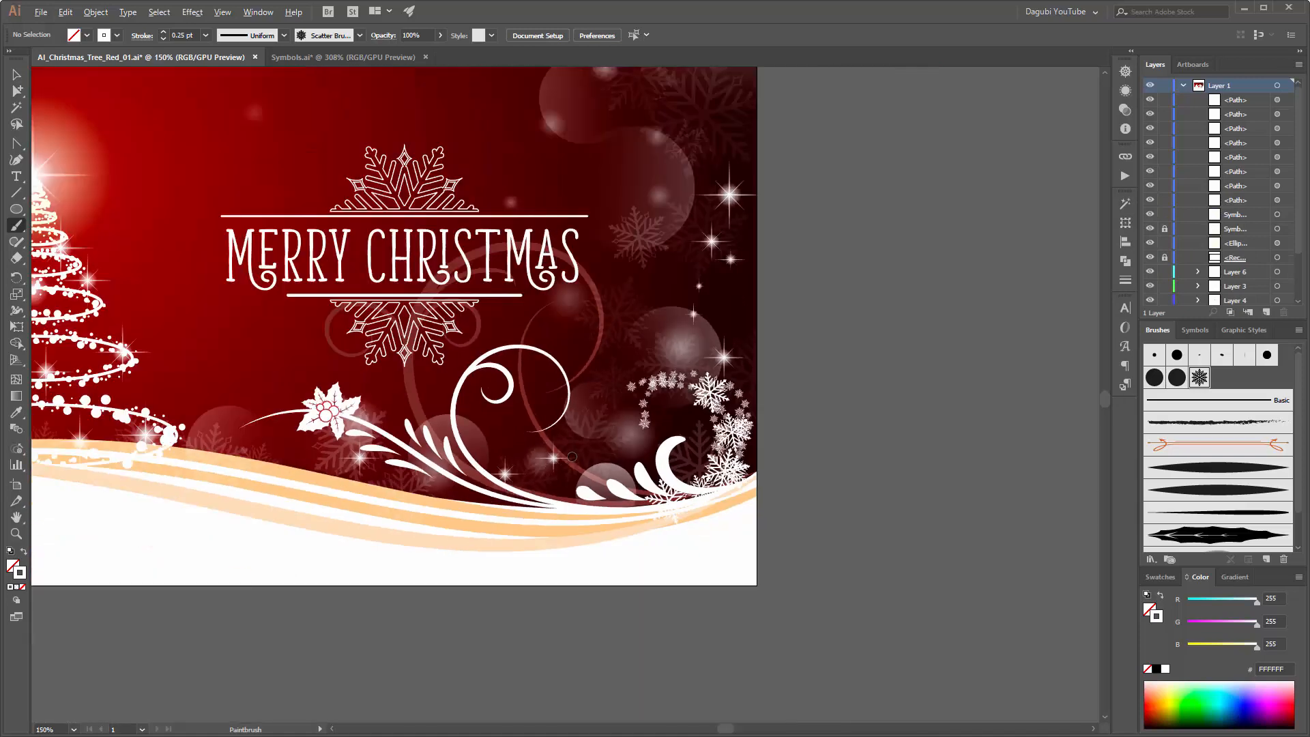
mouse_move(701, 395)
left_mouse_down()
mouse_move(625, 388)
mouse_move(659, 410)
mouse_move(640, 418)
left_mouse_up()
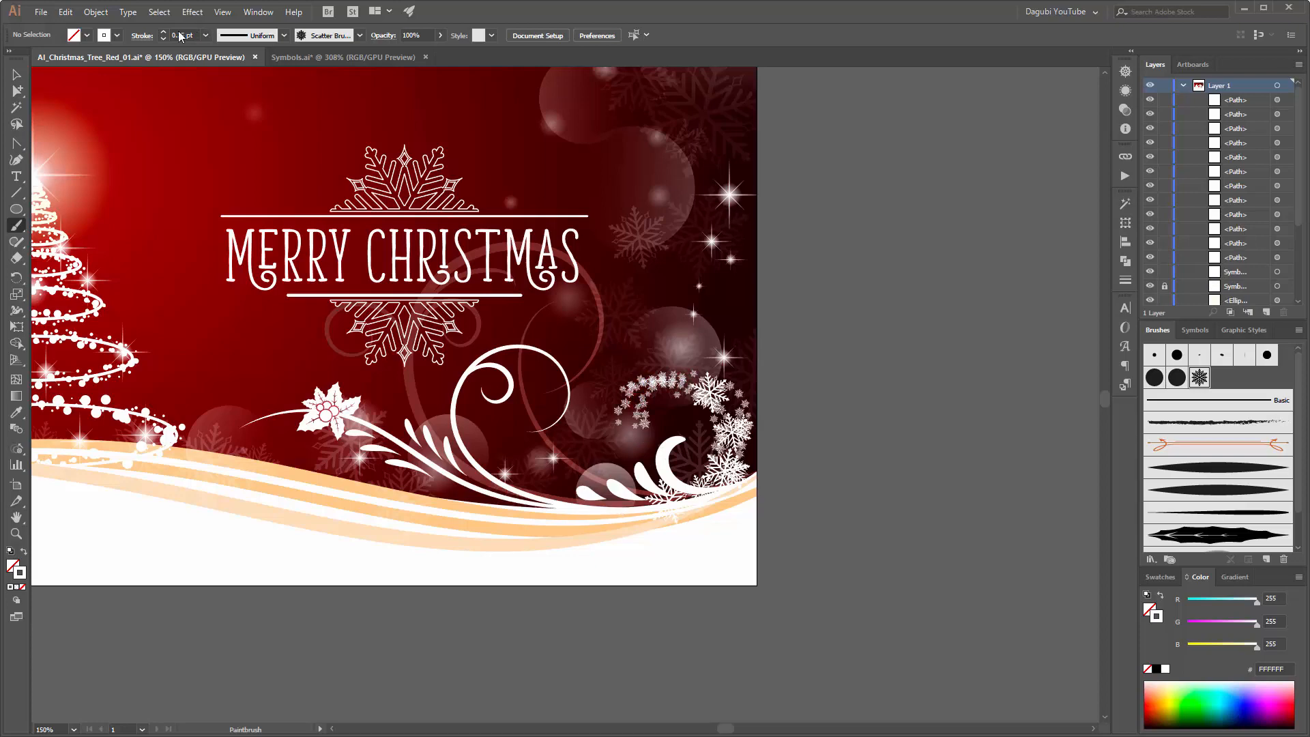
left_click_drag(298, 253, 554, 280)
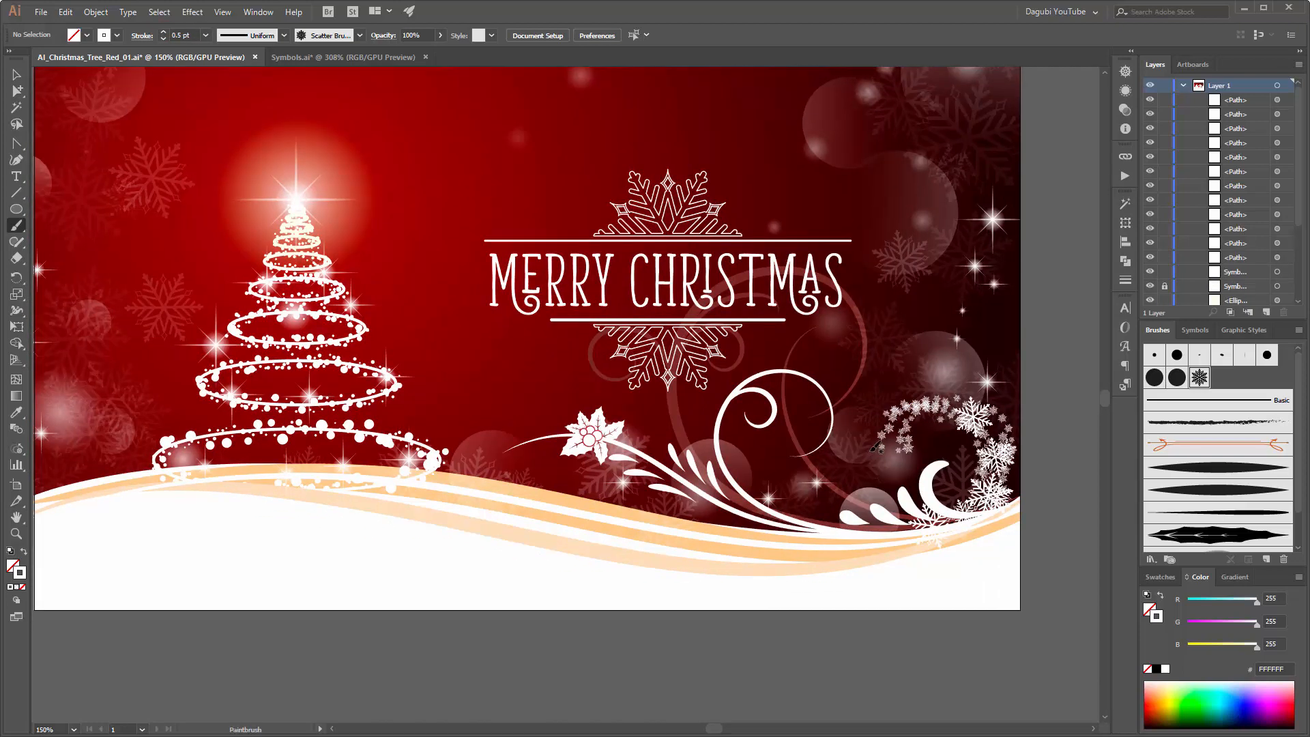
Step: Paint 0.5 pt snowflakes to thicken the cluster above the hill's right end and line the hill's edge beneath the curls
left_click(1008, 467)
mouse_move(982, 434)
left_mouse_down()
mouse_move(965, 420)
mouse_move(994, 423)
left_mouse_up()
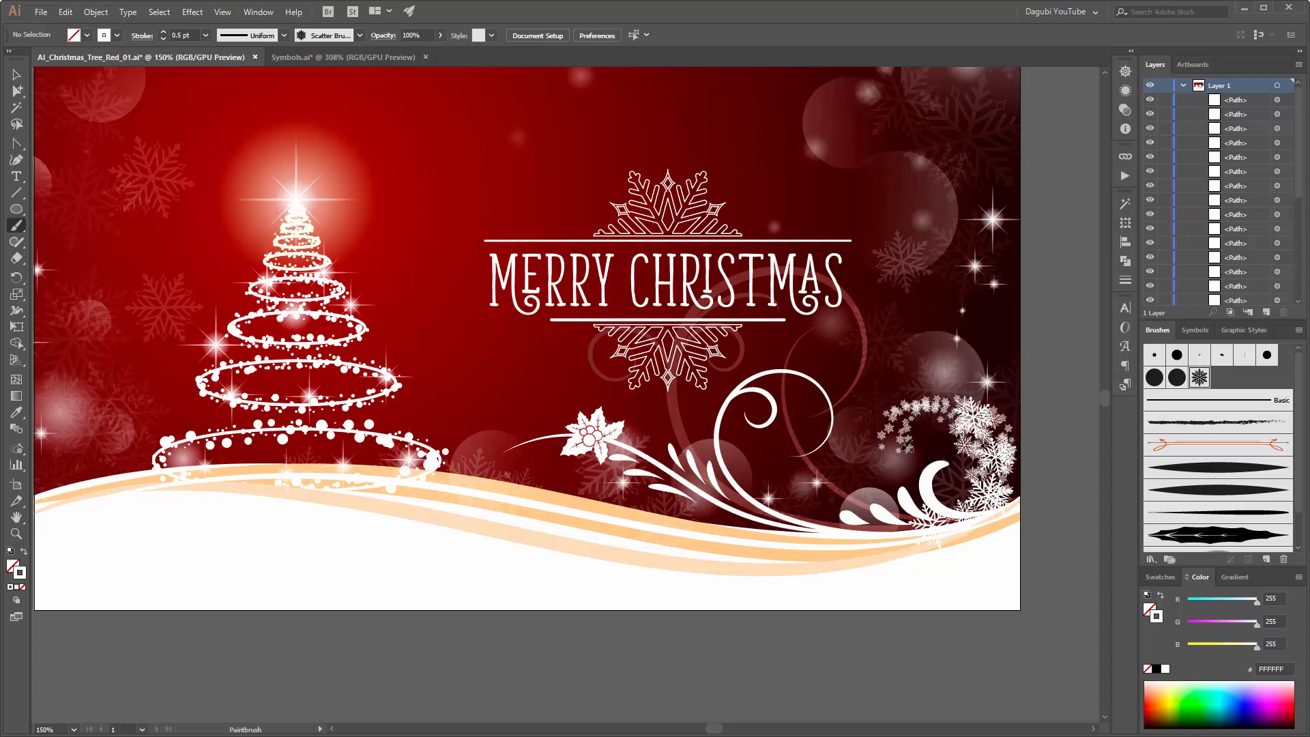
mouse_move(896, 529)
left_mouse_down()
mouse_move(751, 525)
mouse_move(962, 524)
mouse_move(686, 513)
mouse_move(827, 527)
mouse_move(778, 529)
mouse_move(635, 506)
left_mouse_up()
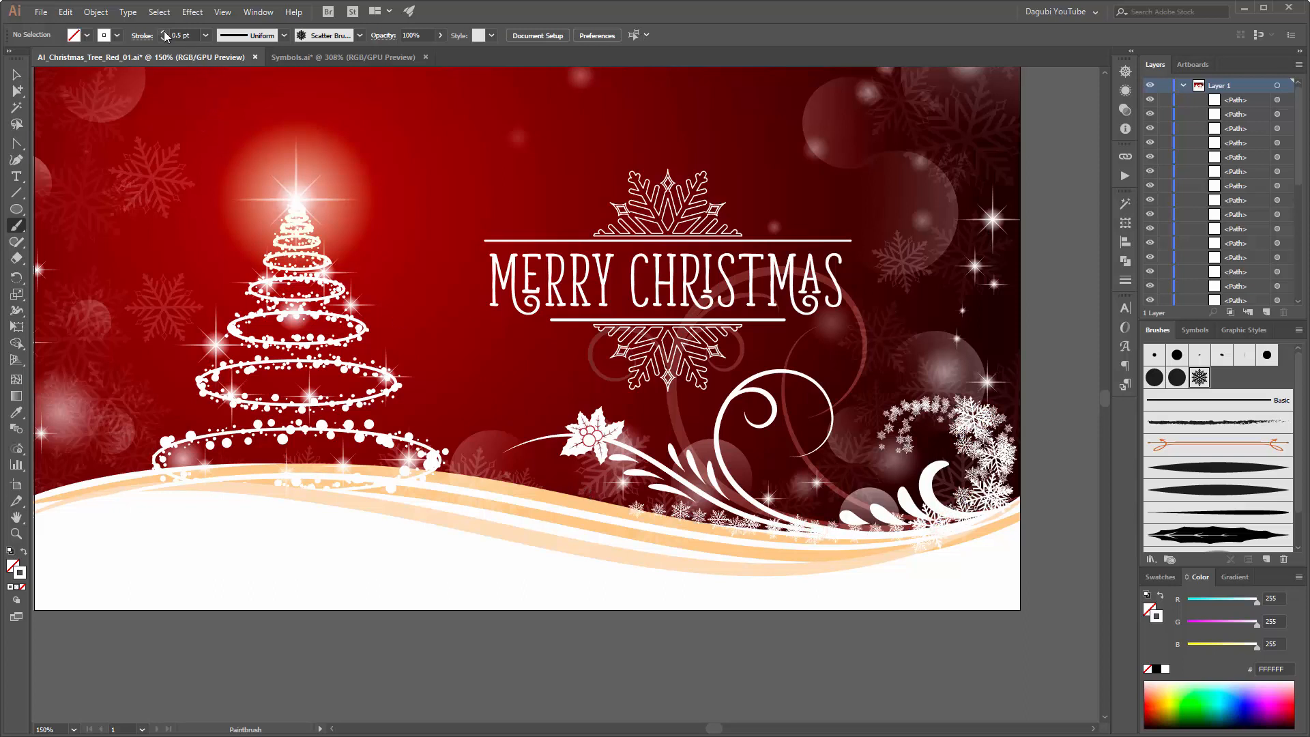
Step: Paint larger snowflakes with a 0.75 pt stroke along the hill's crest from the curls toward the tree and at its left end
mouse_move(576, 486)
left_mouse_down()
mouse_move(588, 503)
mouse_move(905, 543)
left_mouse_up()
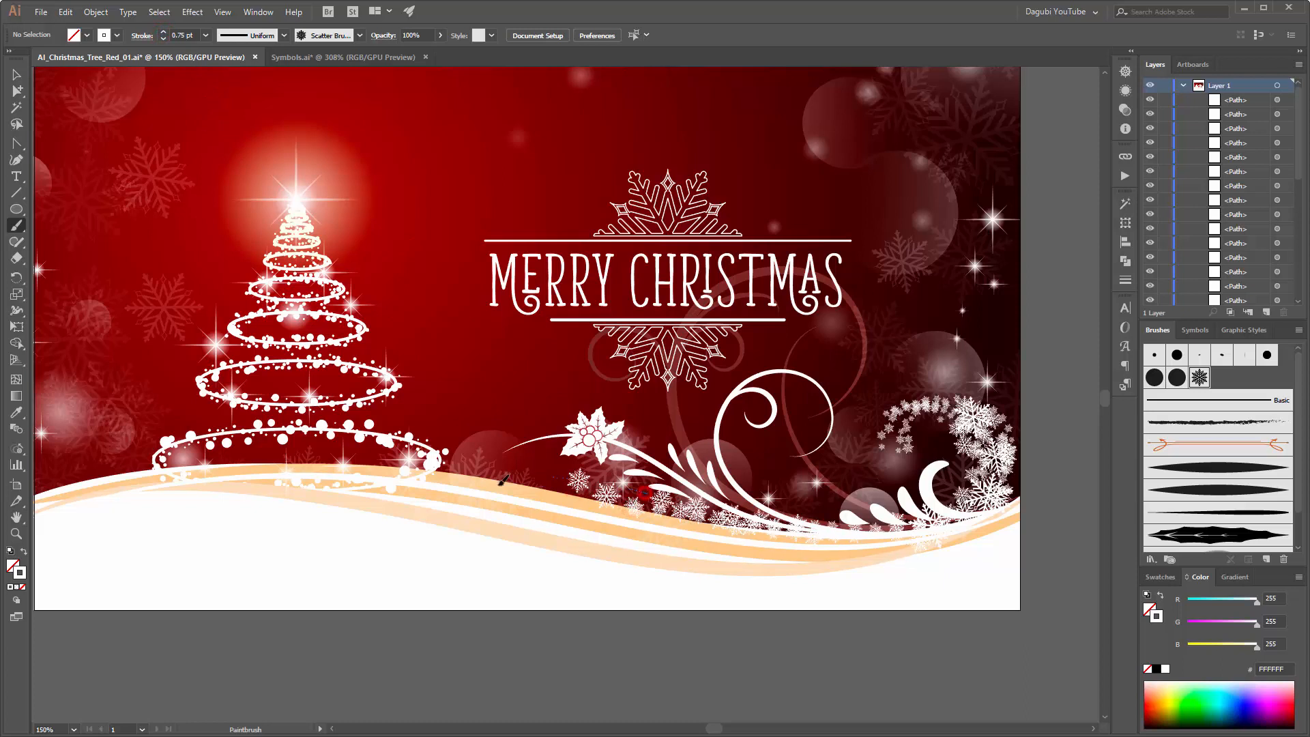
left_click_drag(502, 479, 505, 480)
mouse_move(588, 492)
left_mouse_down()
mouse_move(410, 481)
mouse_move(339, 527)
left_mouse_up()
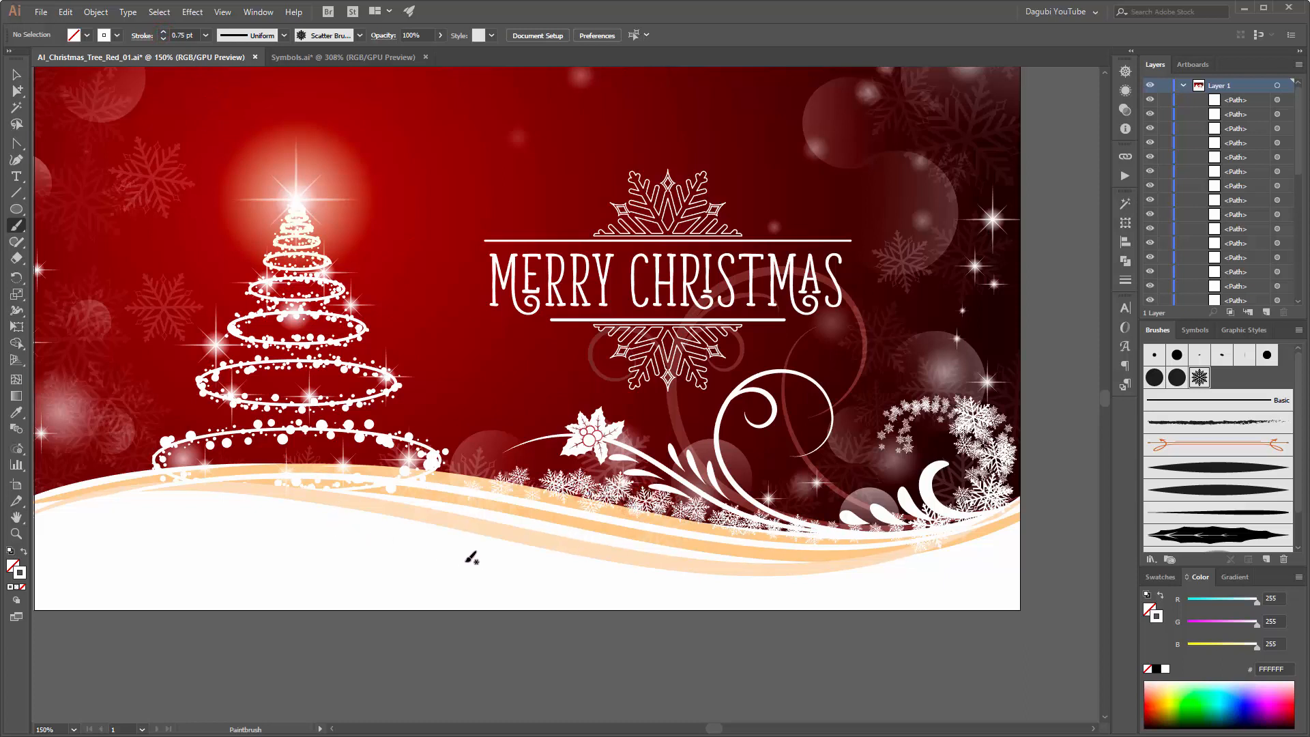
mouse_move(504, 393)
left_mouse_down()
mouse_move(589, 437)
mouse_move(514, 426)
left_mouse_up()
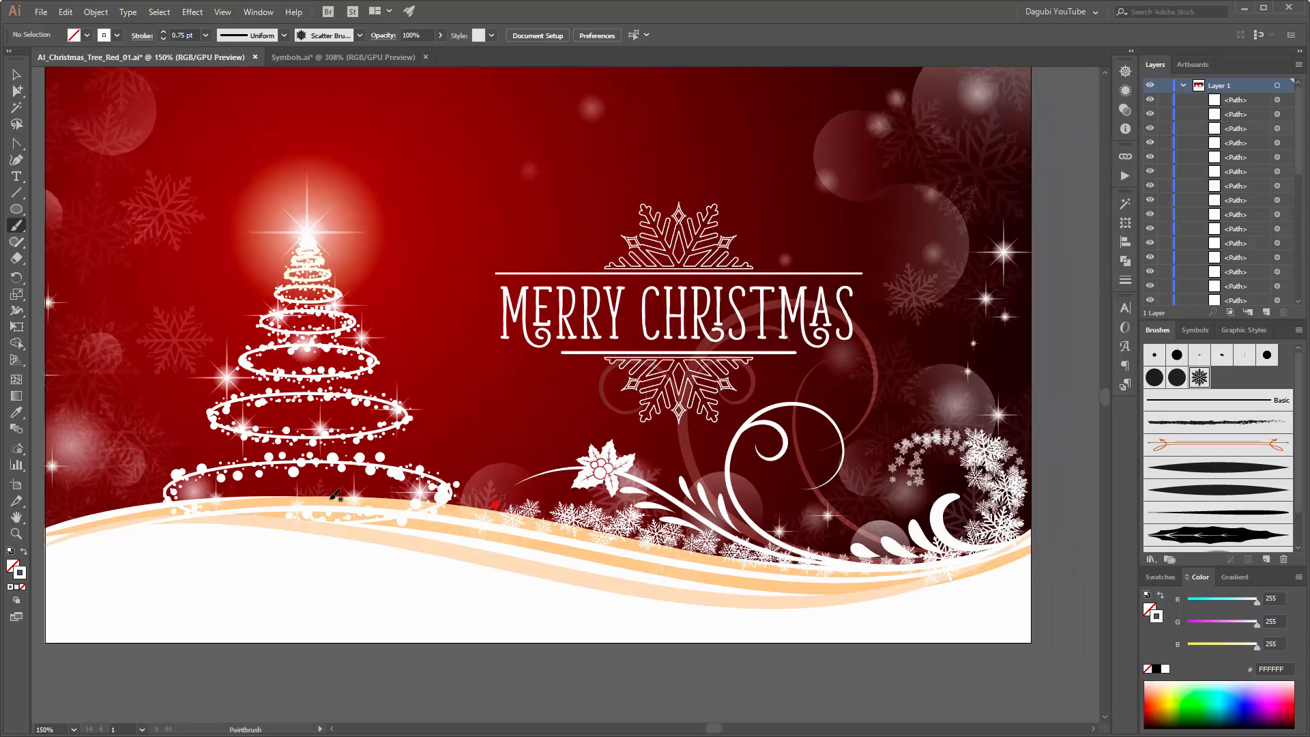
left_click_drag(150, 498, 77, 537)
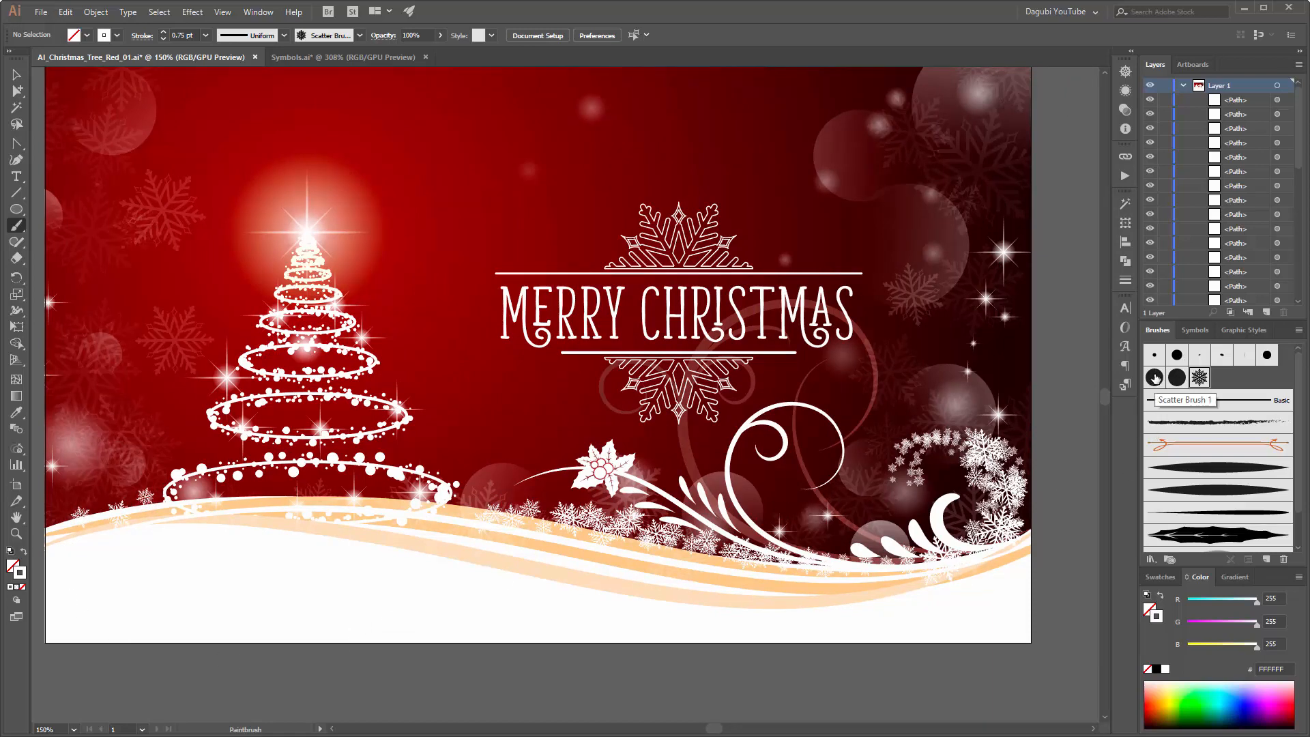
Step: Paint small white dots with Scatter Brush 1 at 0.75 pt along the hill's crest, among the snowflakes and around the curls' base
left_click(1155, 378)
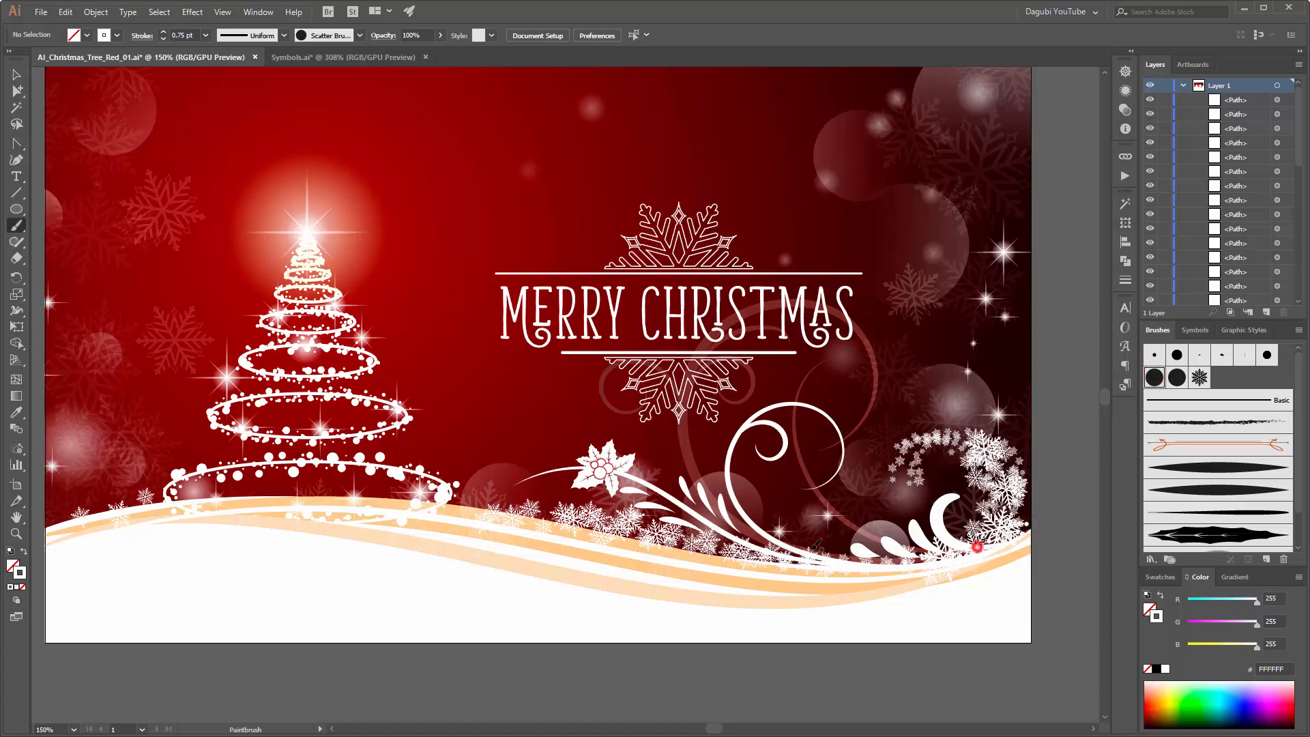
left_click_drag(918, 563, 907, 564)
left_click_drag(740, 546, 660, 547)
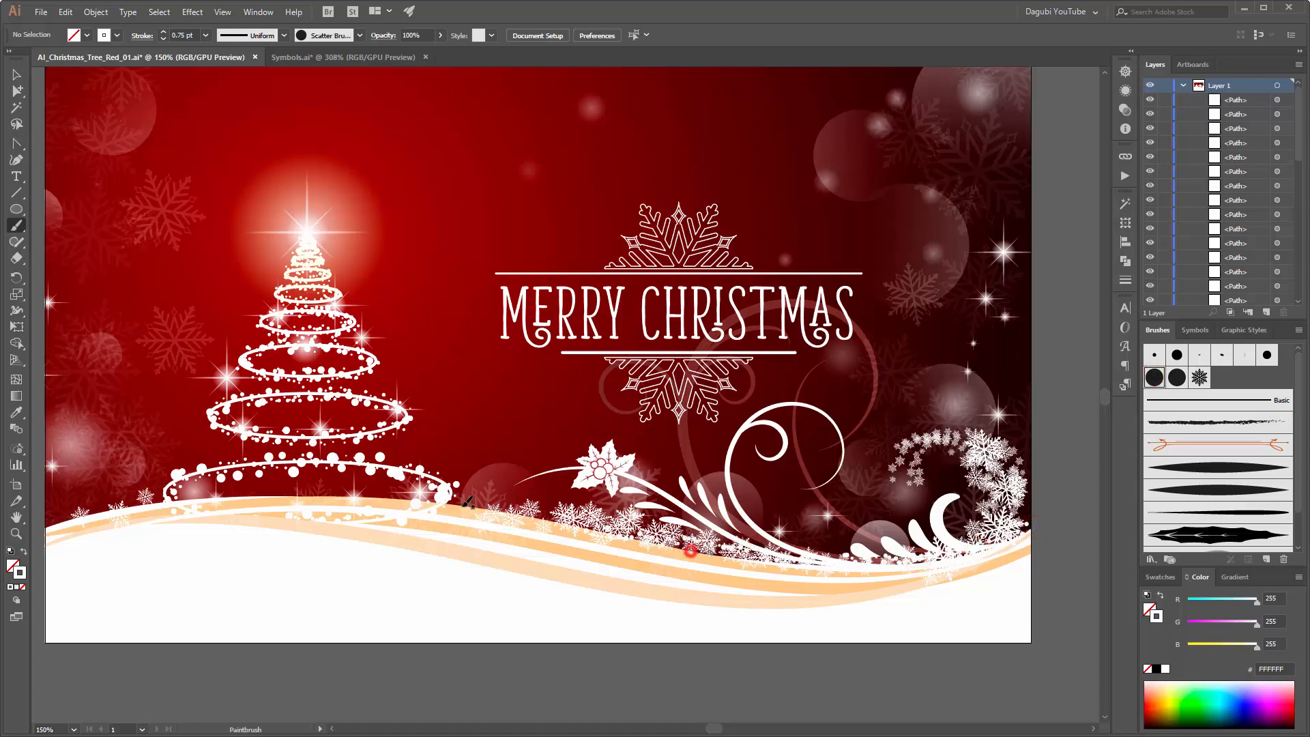
left_click_drag(530, 518, 414, 500)
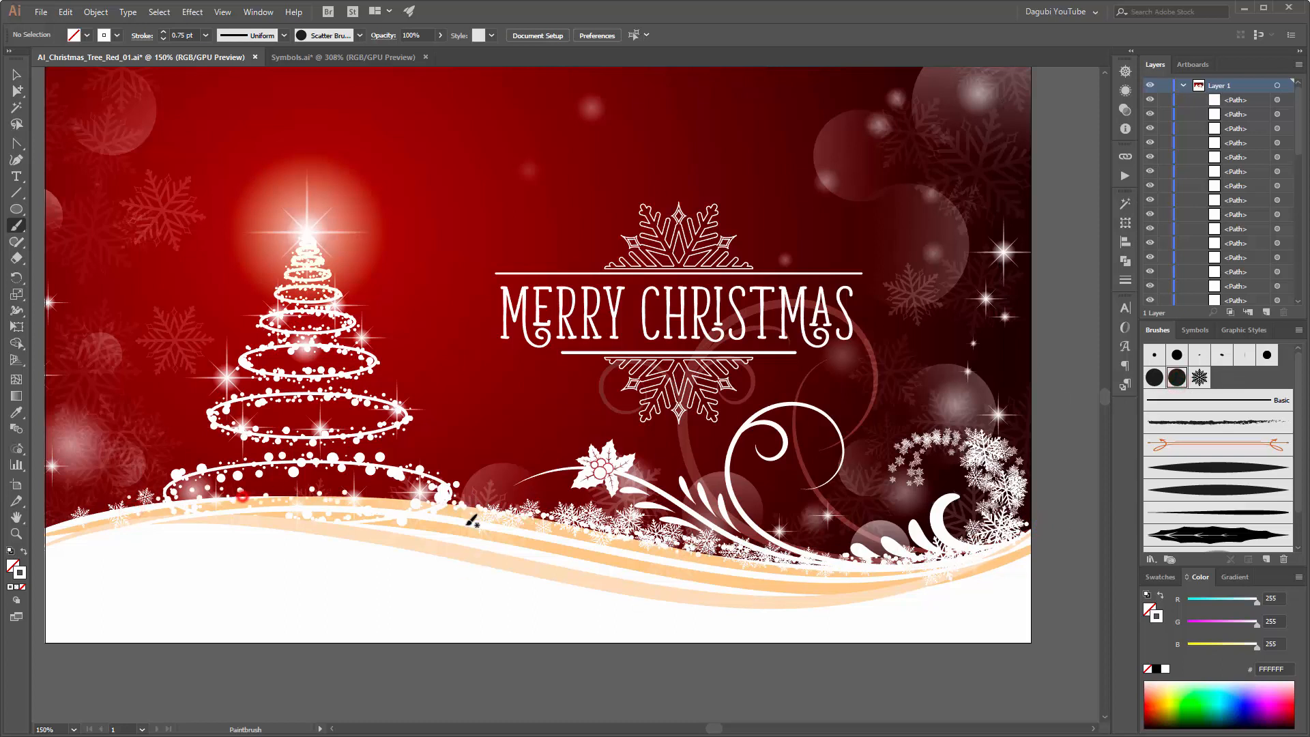
left_click_drag(435, 505, 520, 510)
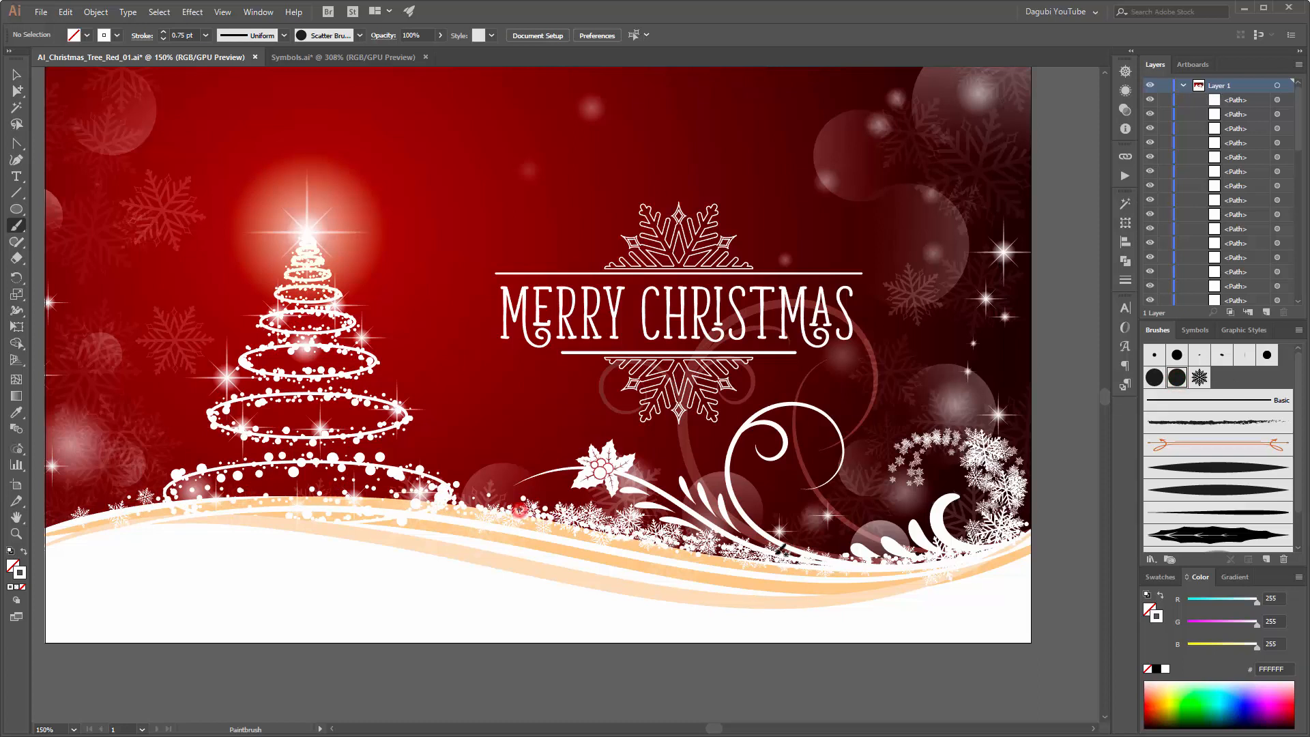
left_click_drag(736, 548, 870, 542)
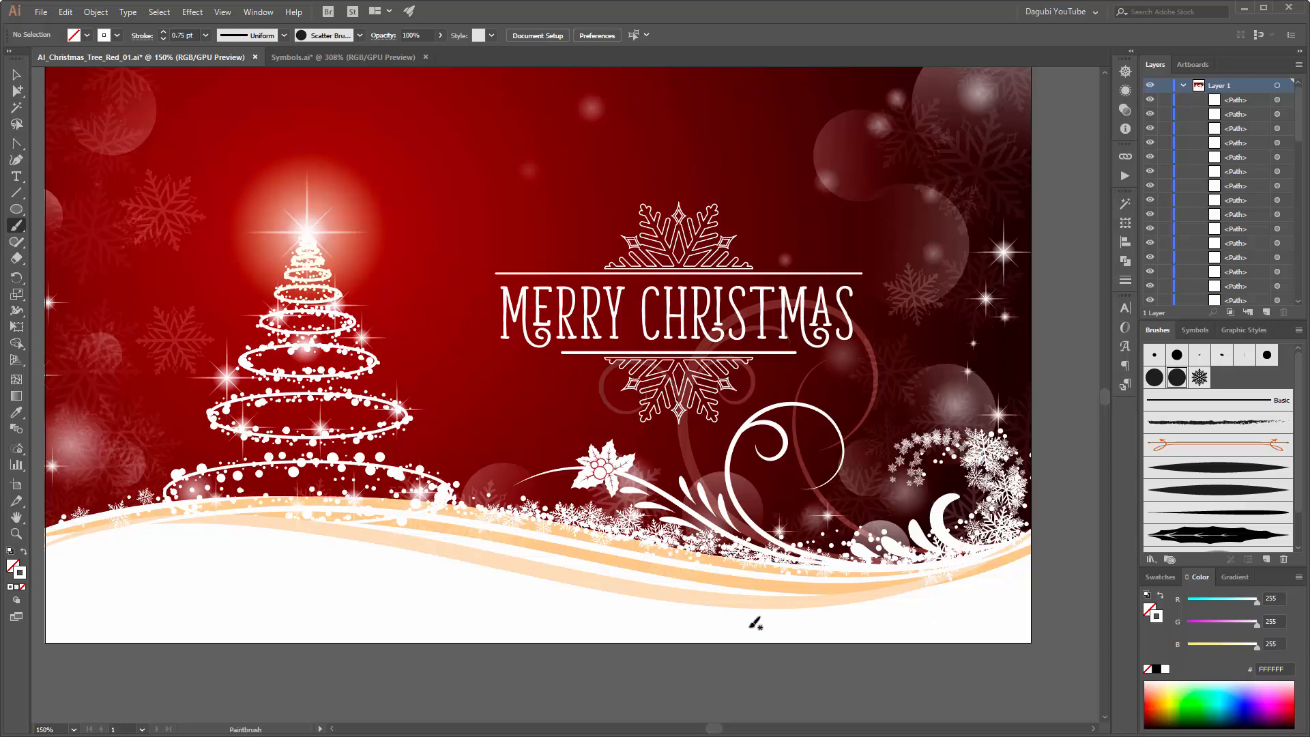
scroll(754, 622, "up", 1)
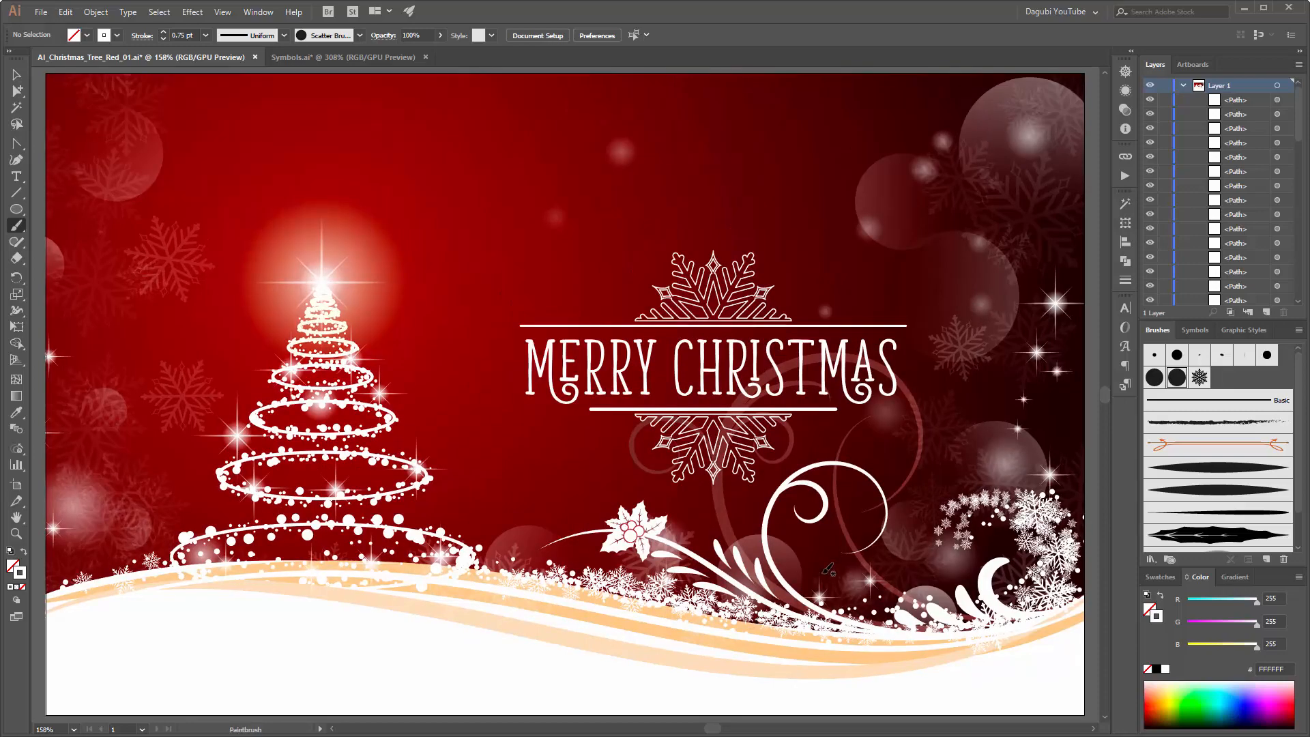